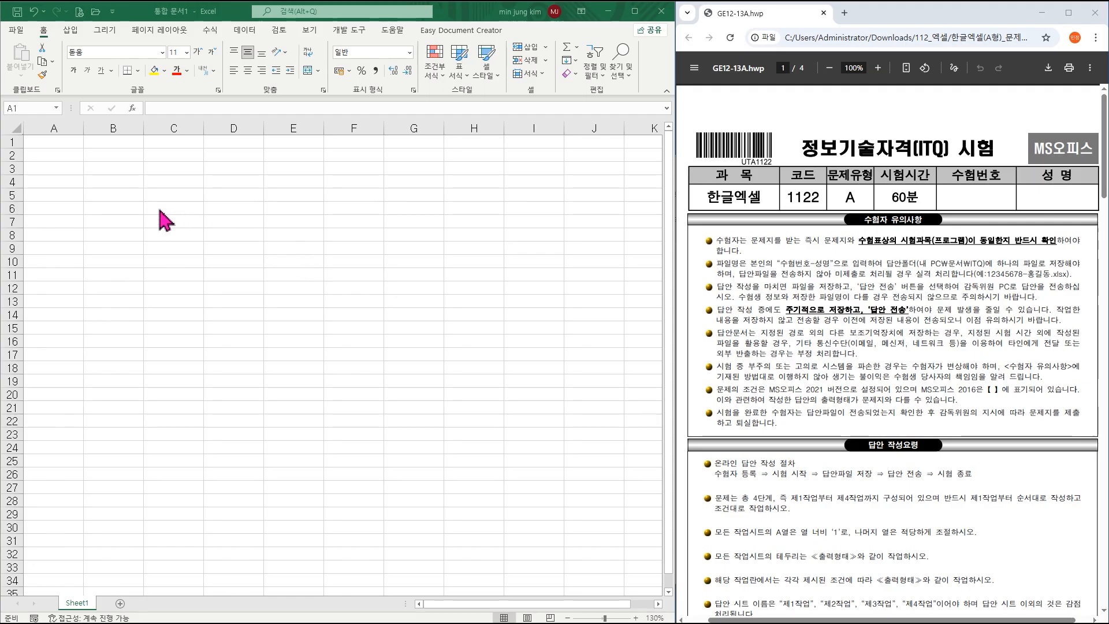
Open the File backstage Save As page for the blank workbook.
left_click(123, 182)
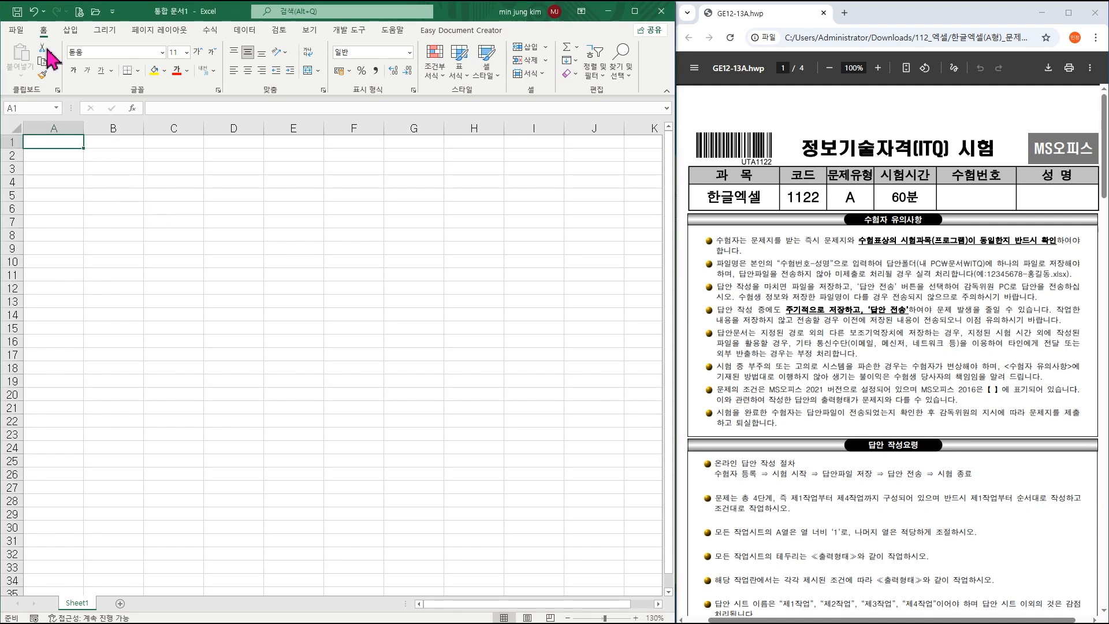
left_click(14, 30)
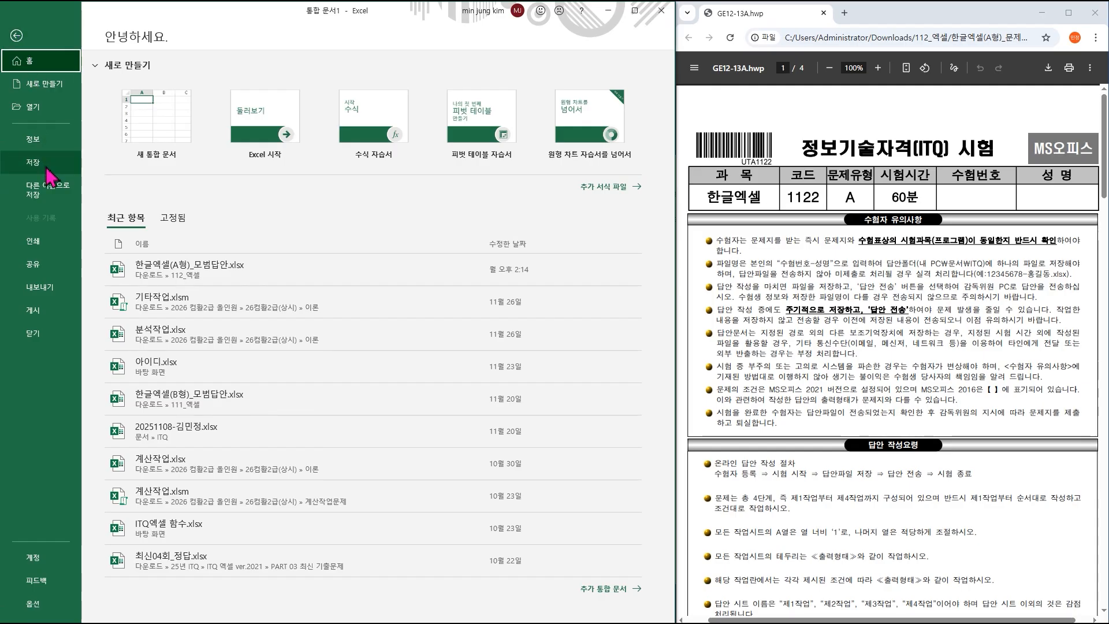
left_click(47, 168)
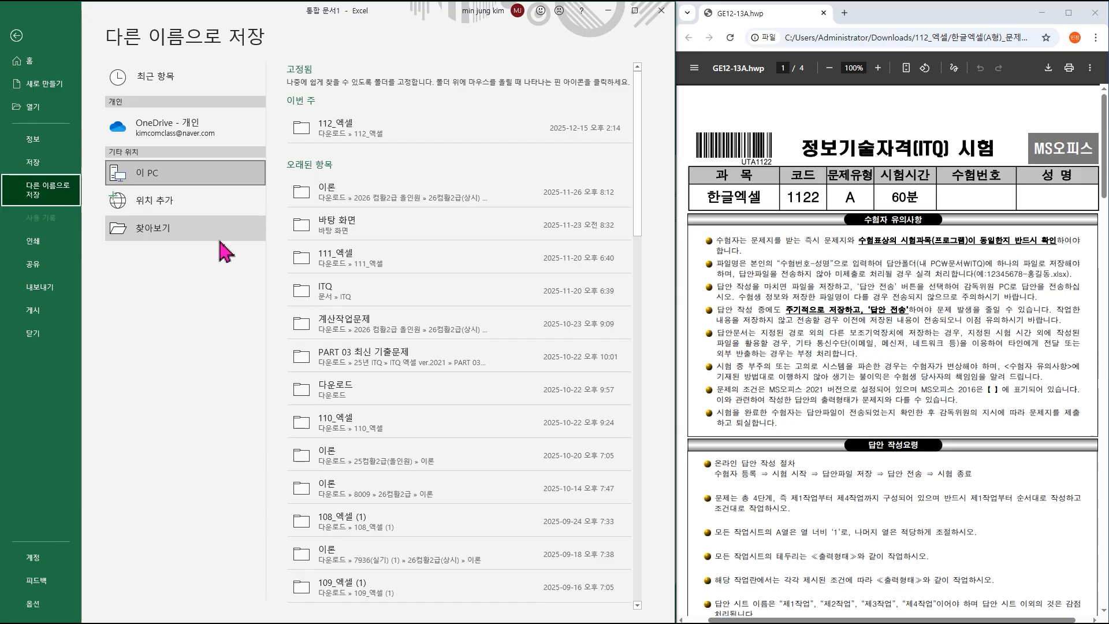
Browse to the Documents > ITQ folder as the save location.
left_click(171, 239)
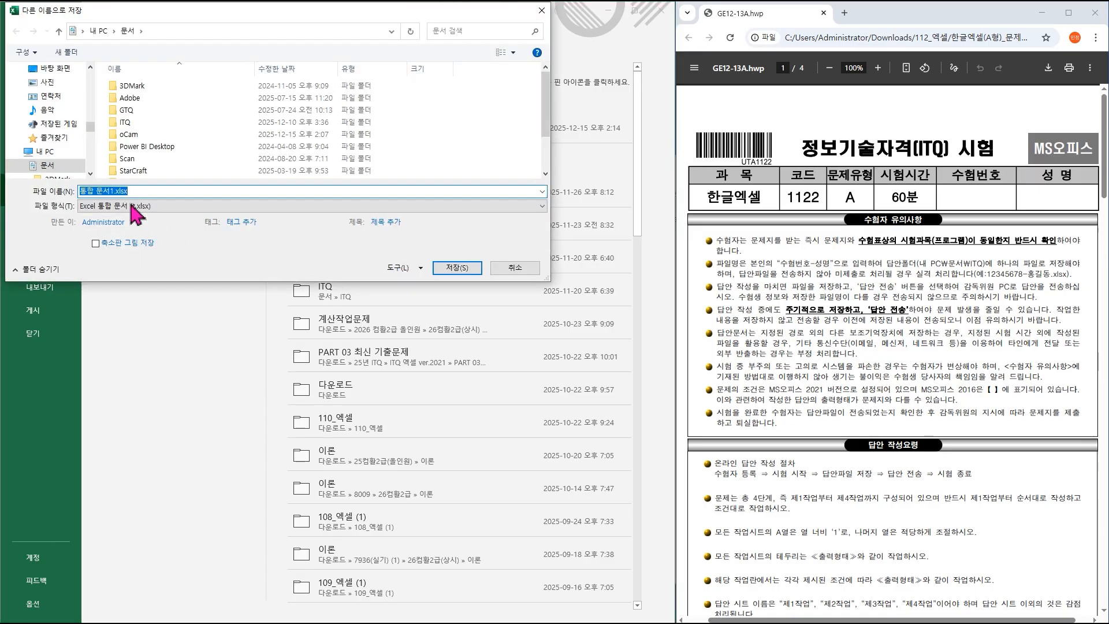
left_click(46, 166)
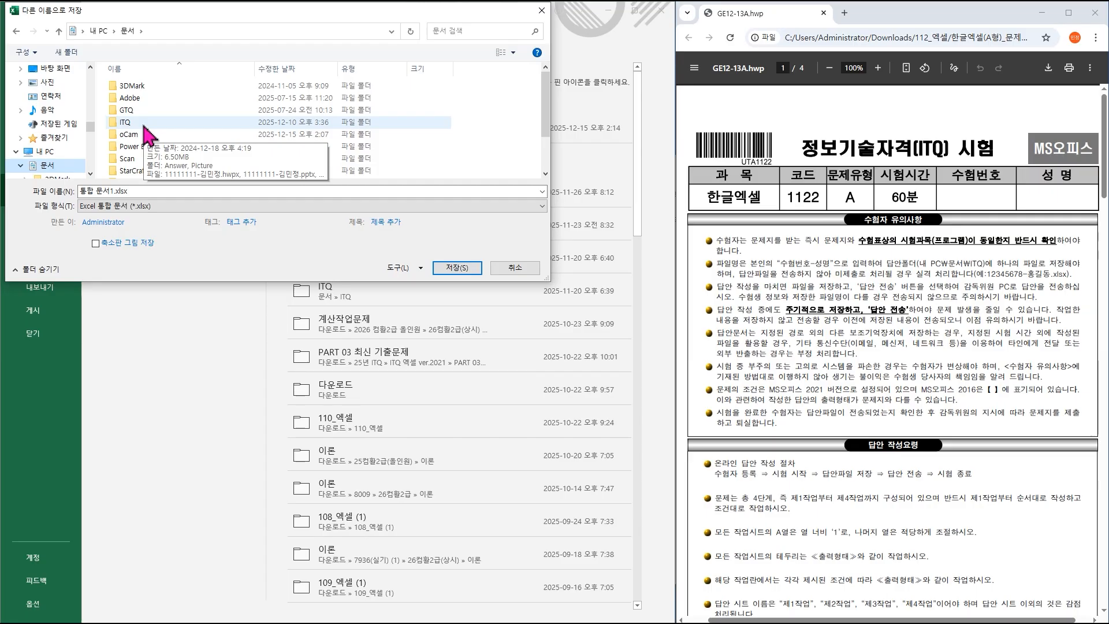
double_click(125, 122)
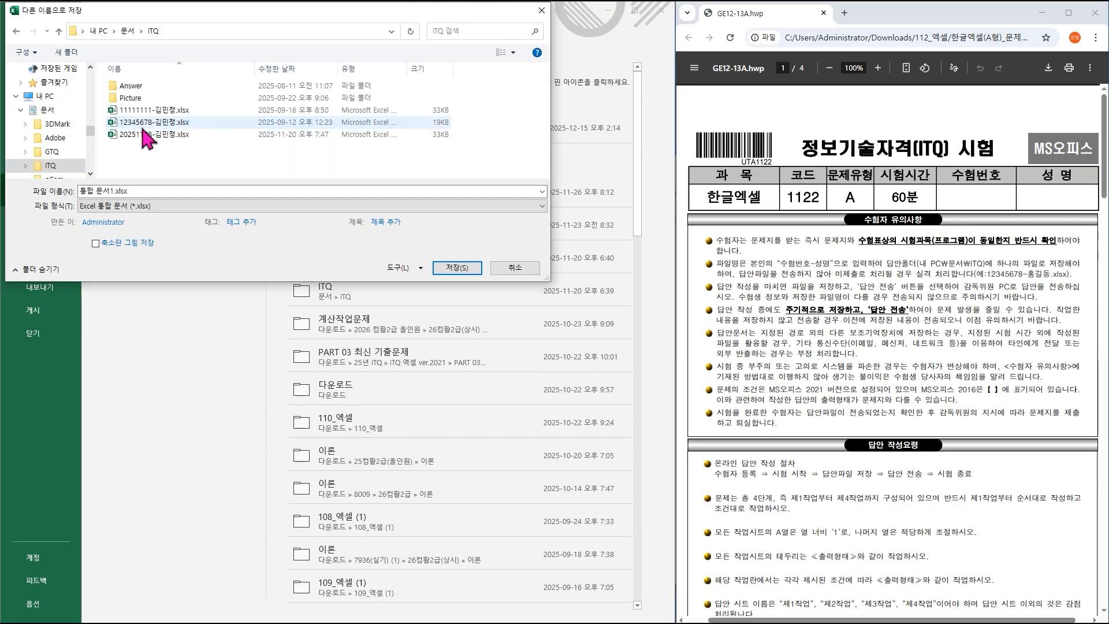
Name the workbook 20251213- followed by the examinee's name and save it.
left_click(133, 191)
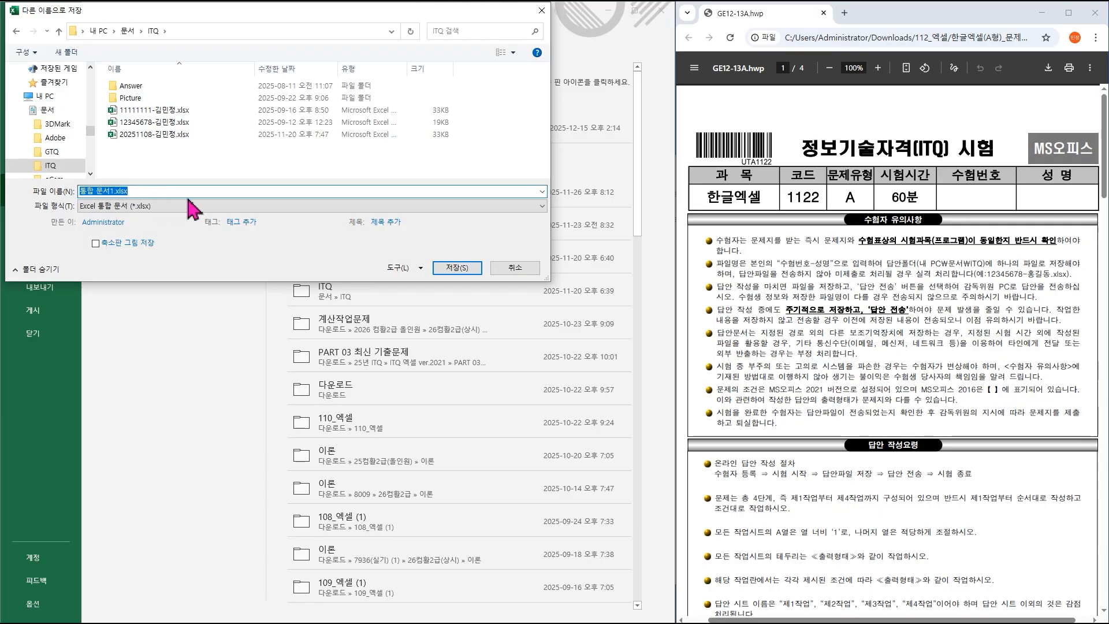
type("20")
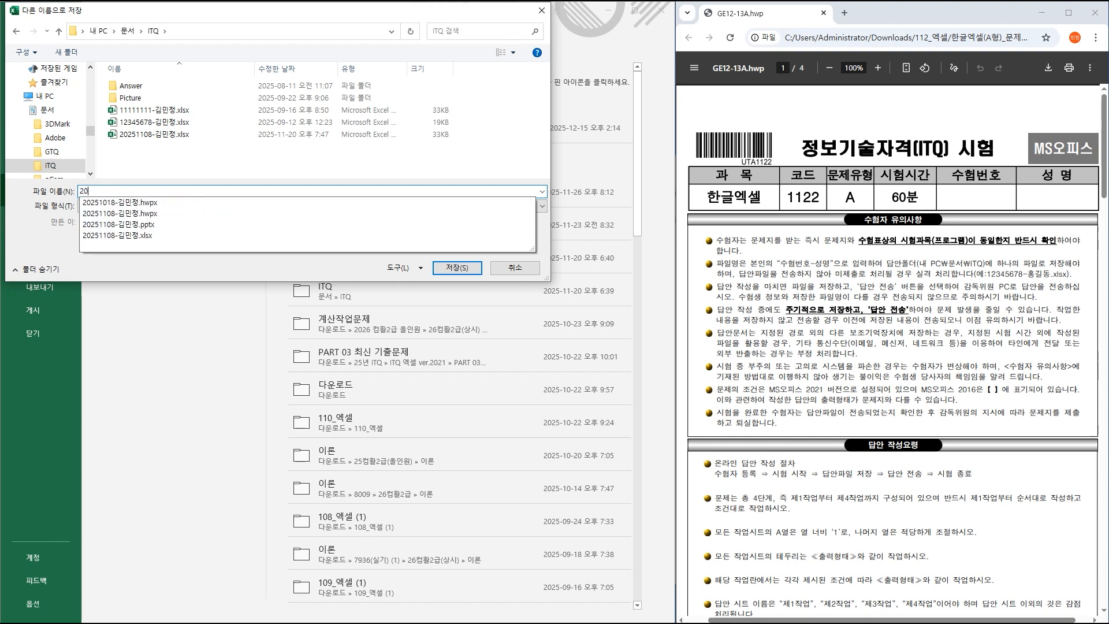
type("2512")
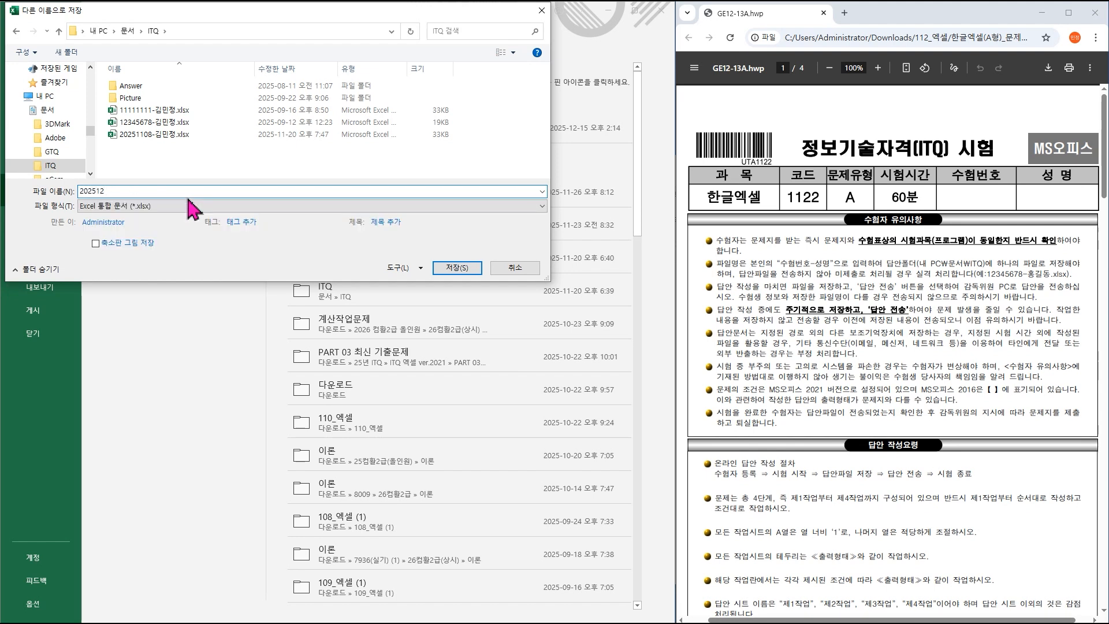
type("13")
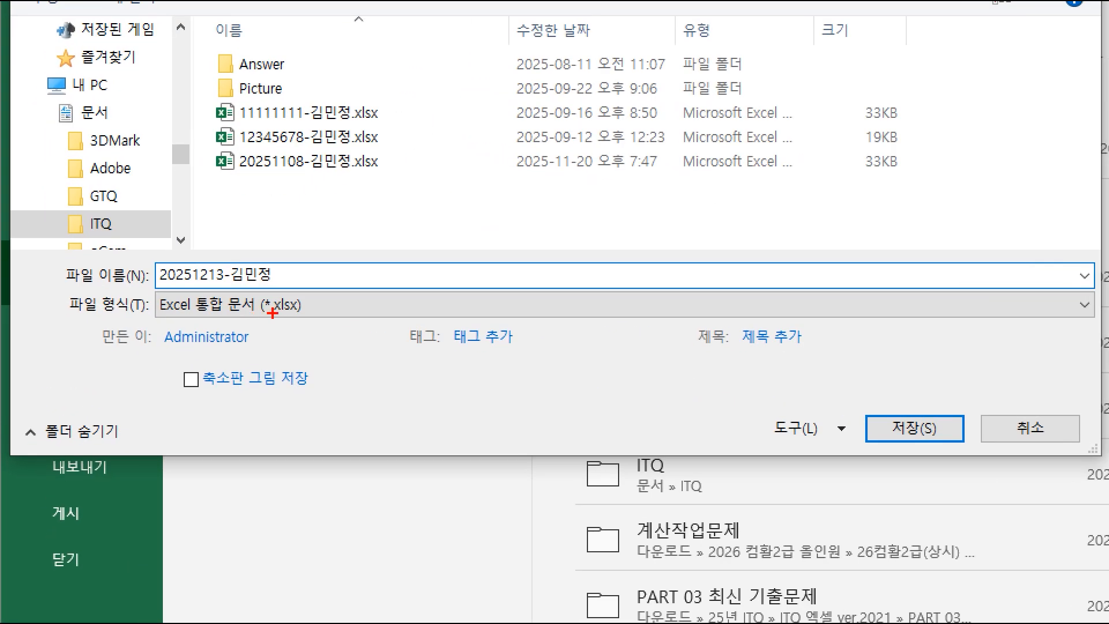
left_click_drag(248, 289, 330, 319)
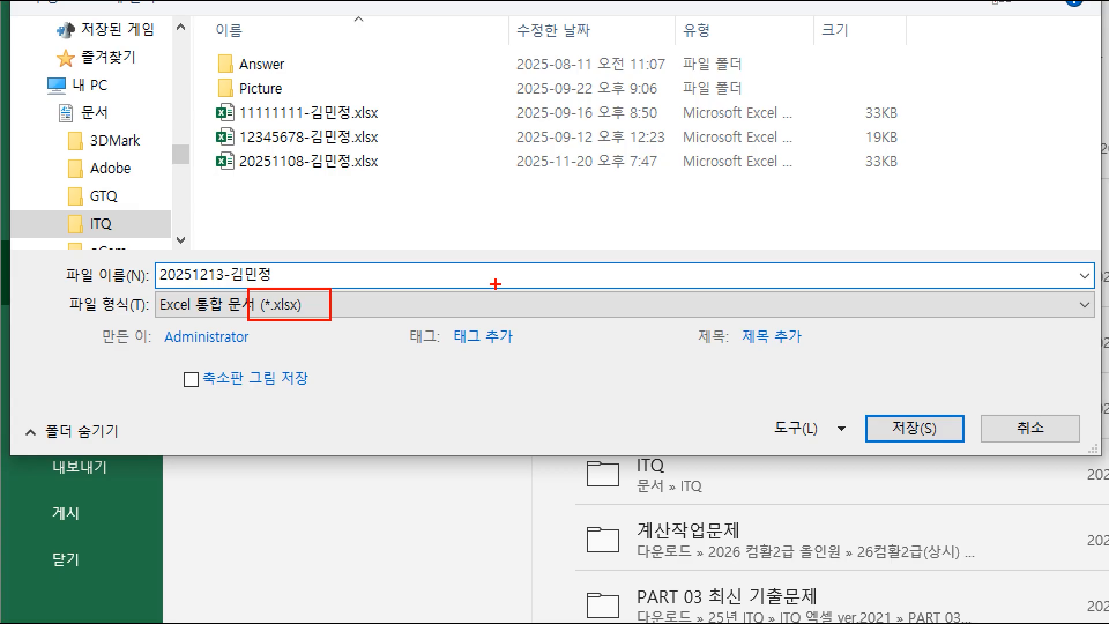
key("Escape")
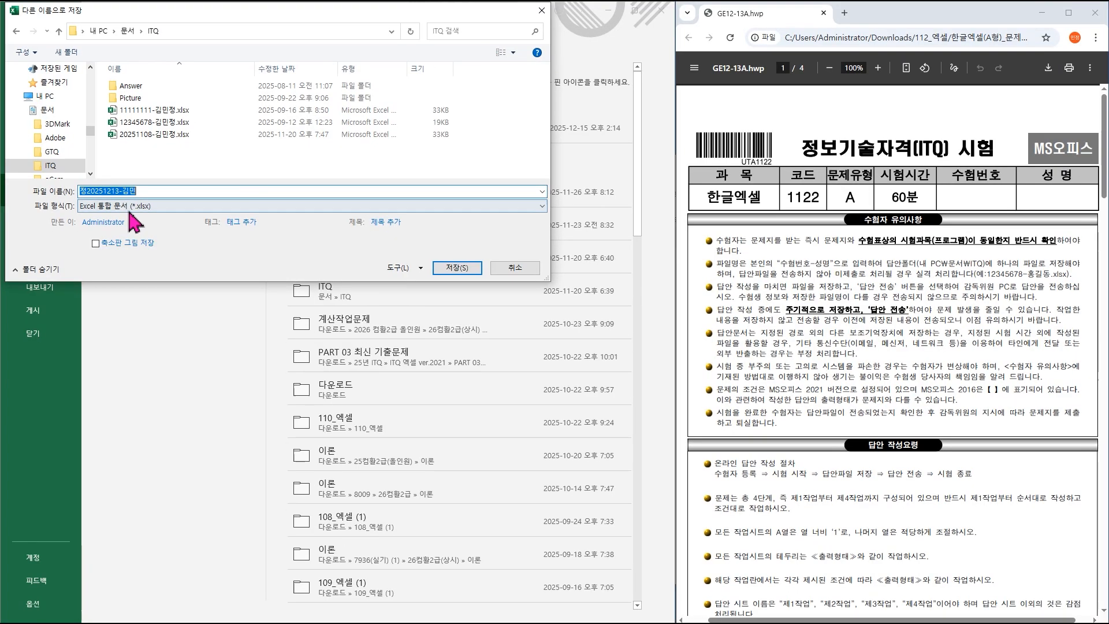
left_click(86, 192)
key("BackSpace")
type("정")
key("Return")
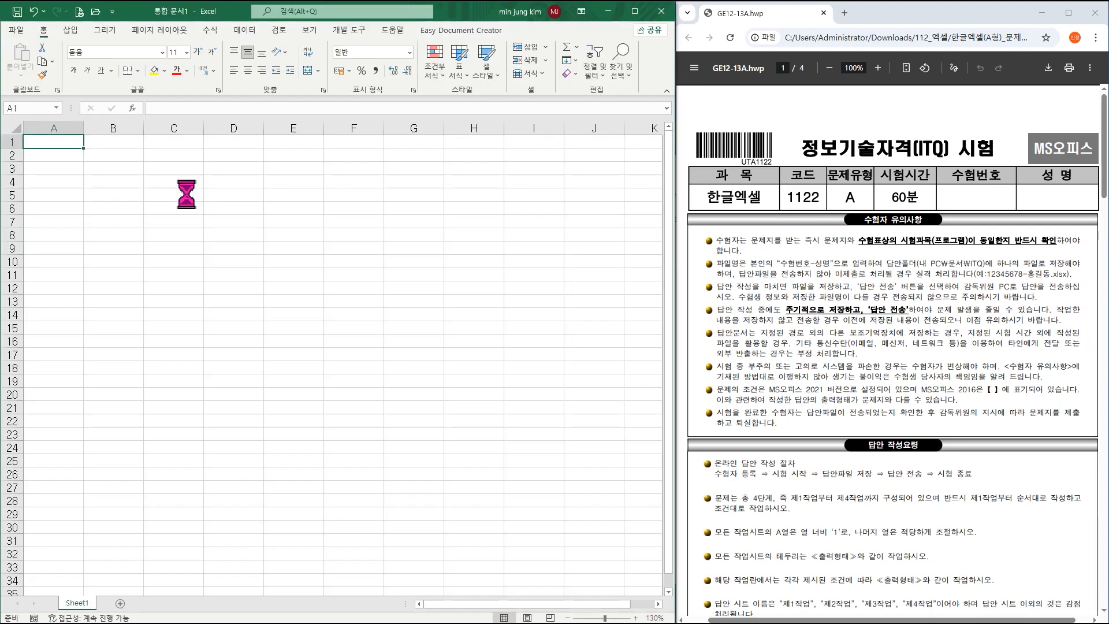
key("ctrl+1")
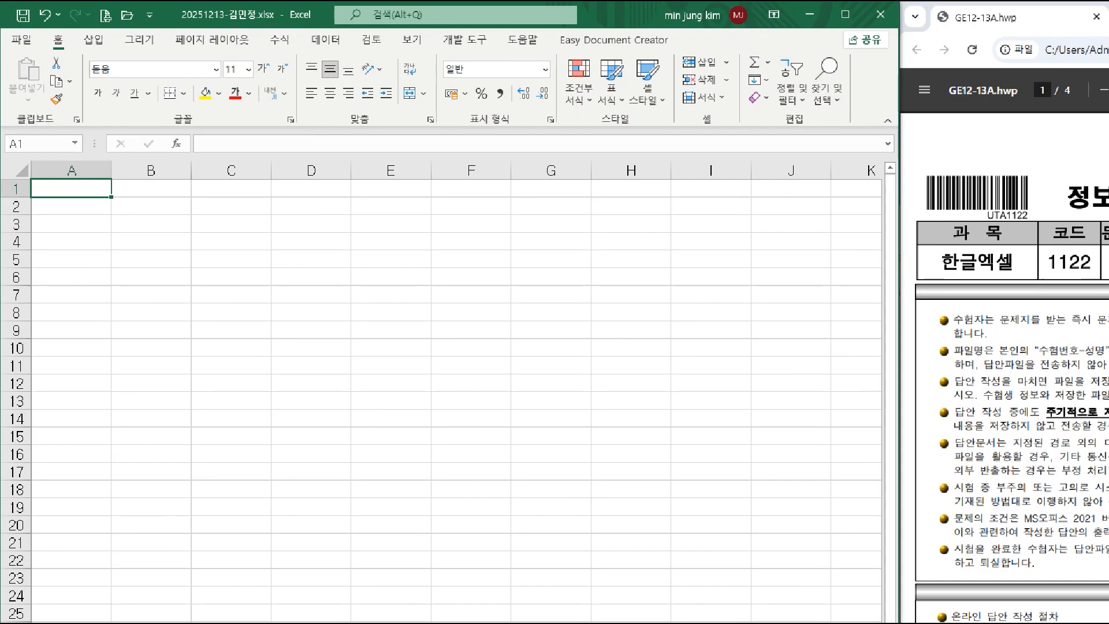
Scroll the exam PDF in Chrome and mark key lines of the instructions.
left_click(348, 16)
mouse_move(257, 3)
left_mouse_down()
mouse_move(324, 25)
mouse_move(484, 41)
left_mouse_up()
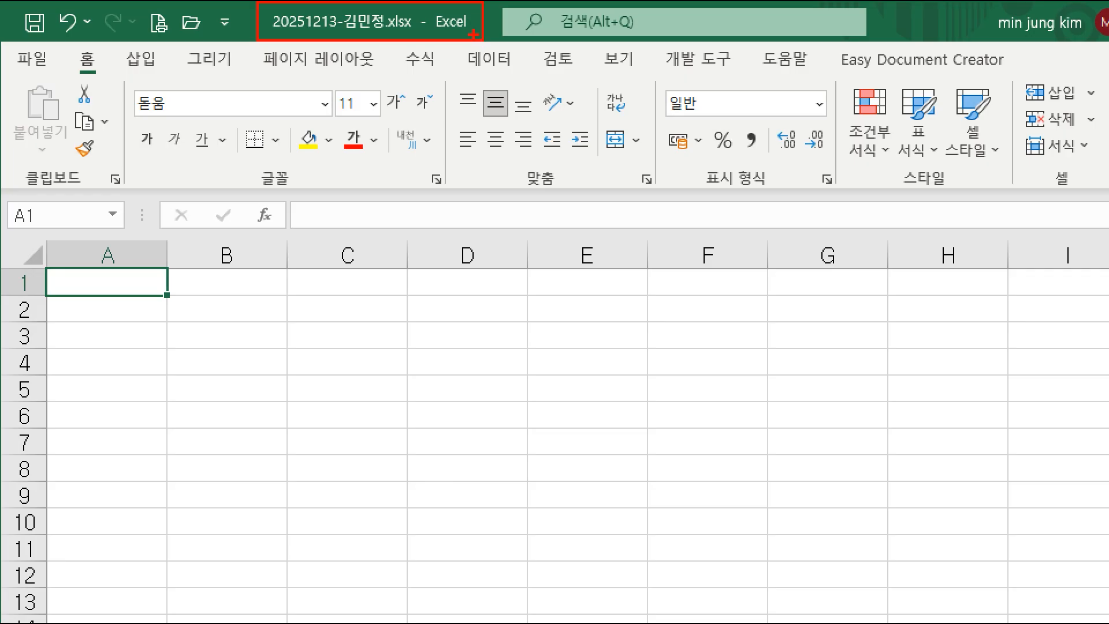
key("Escape")
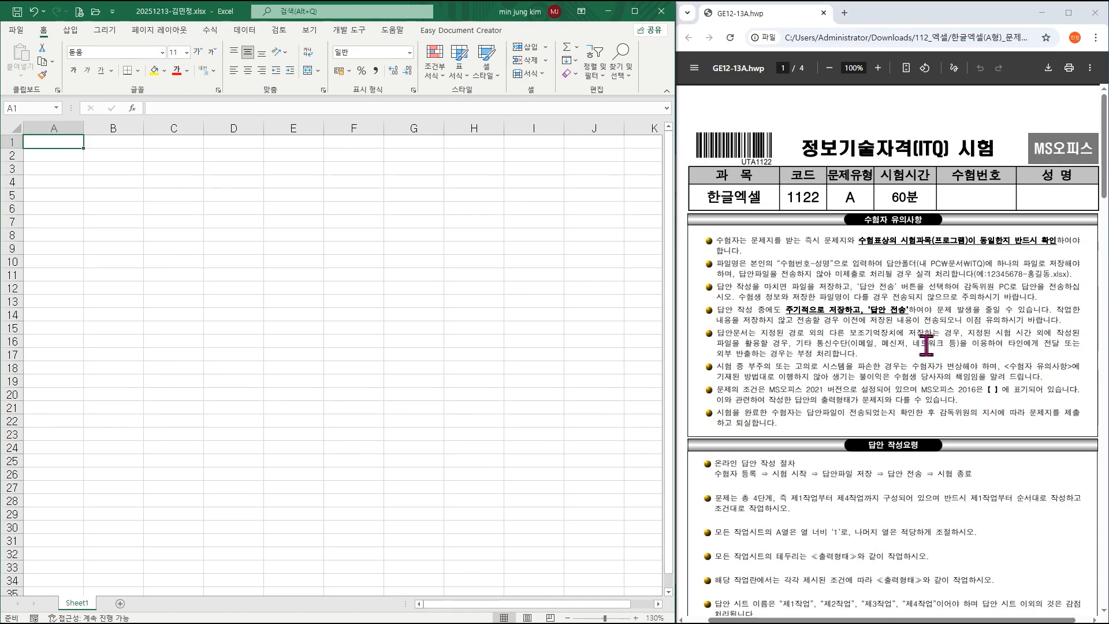
scroll(928, 351, "down", 1)
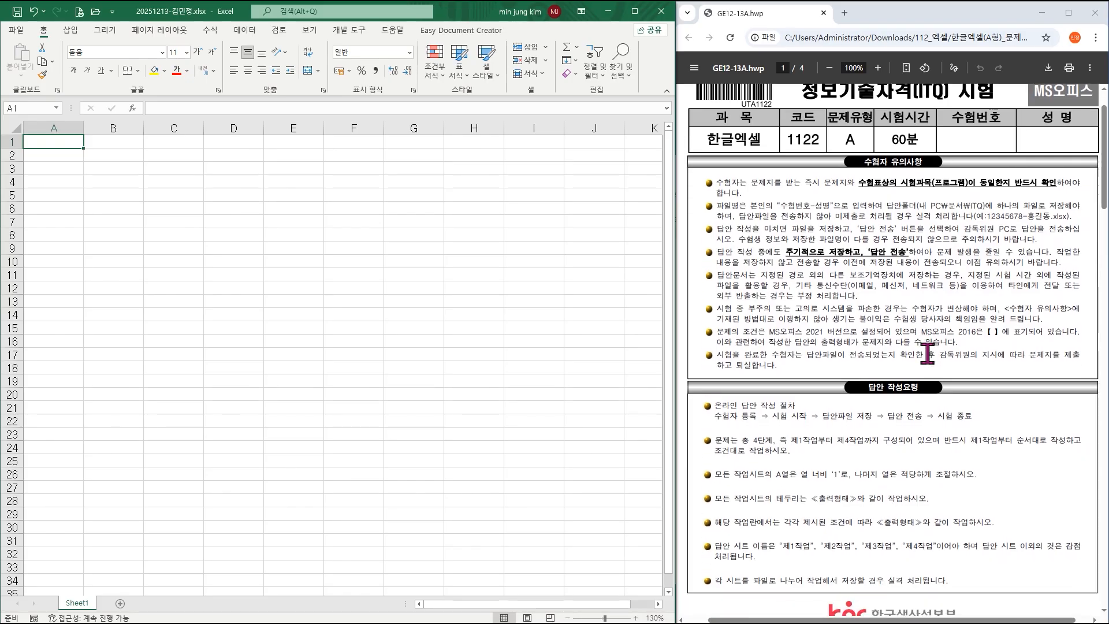
scroll(928, 355, "down", 1)
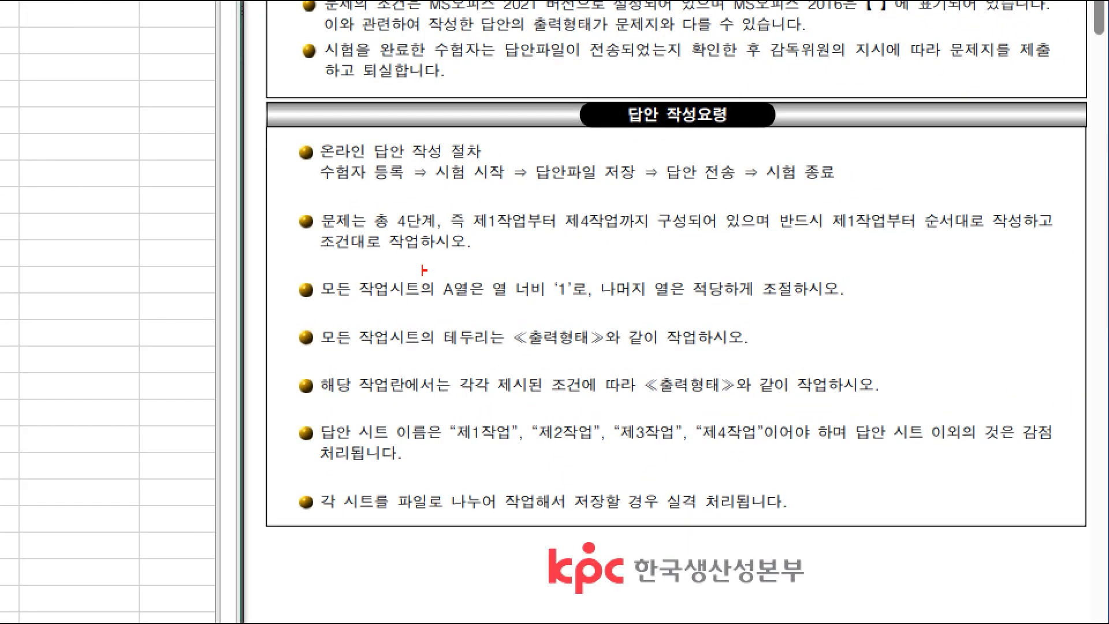
mouse_move(311, 268)
left_mouse_down()
mouse_move(456, 309)
mouse_move(580, 309)
left_mouse_up()
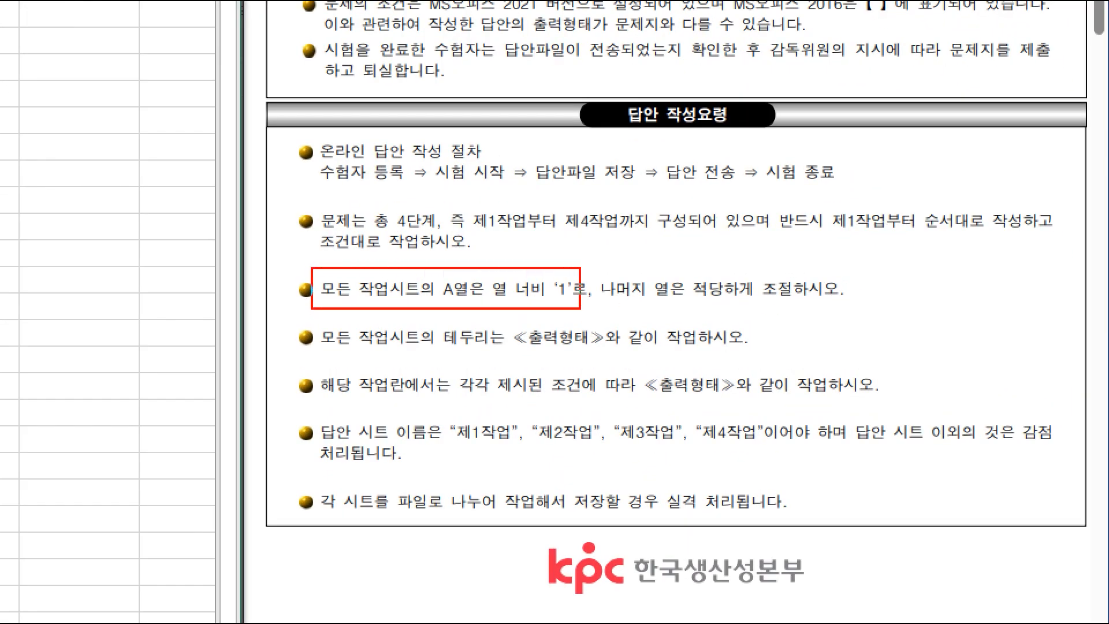
left_click_drag(591, 266, 824, 306)
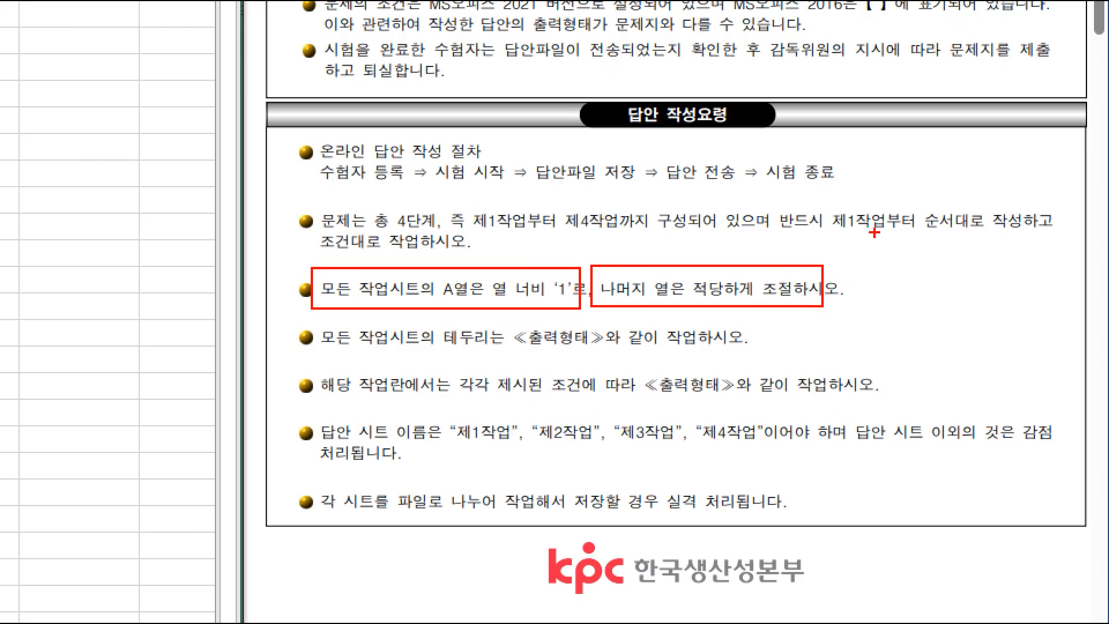
mouse_move(820, 199)
left_mouse_down()
mouse_move(937, 251)
mouse_move(941, 243)
left_mouse_up()
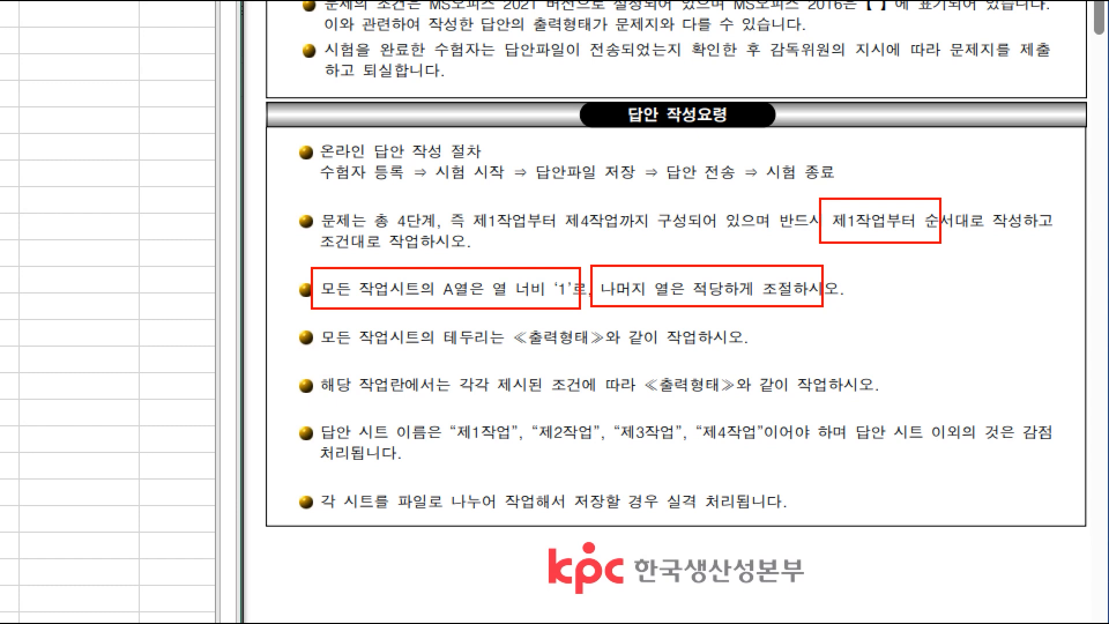
mouse_move(437, 411)
left_mouse_down()
mouse_move(674, 454)
mouse_move(781, 451)
left_mouse_up()
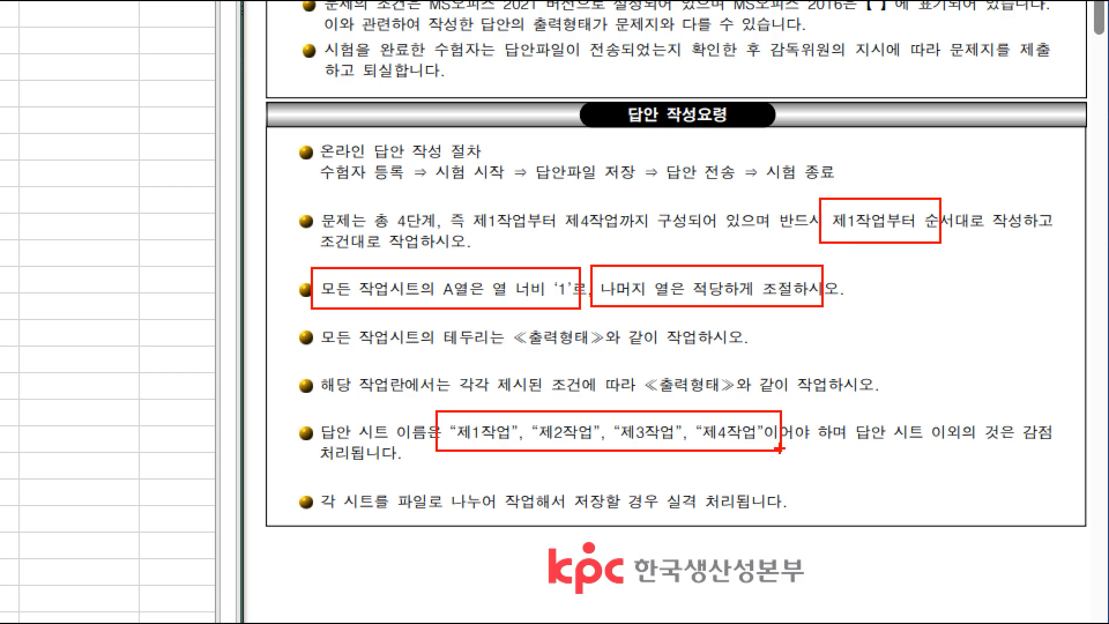
key("Escape")
Scroll down to page 2 showing the 제1작업 table and its 조건 list.
scroll(905, 386, "down", 3)
scroll(904, 386, "down", 4)
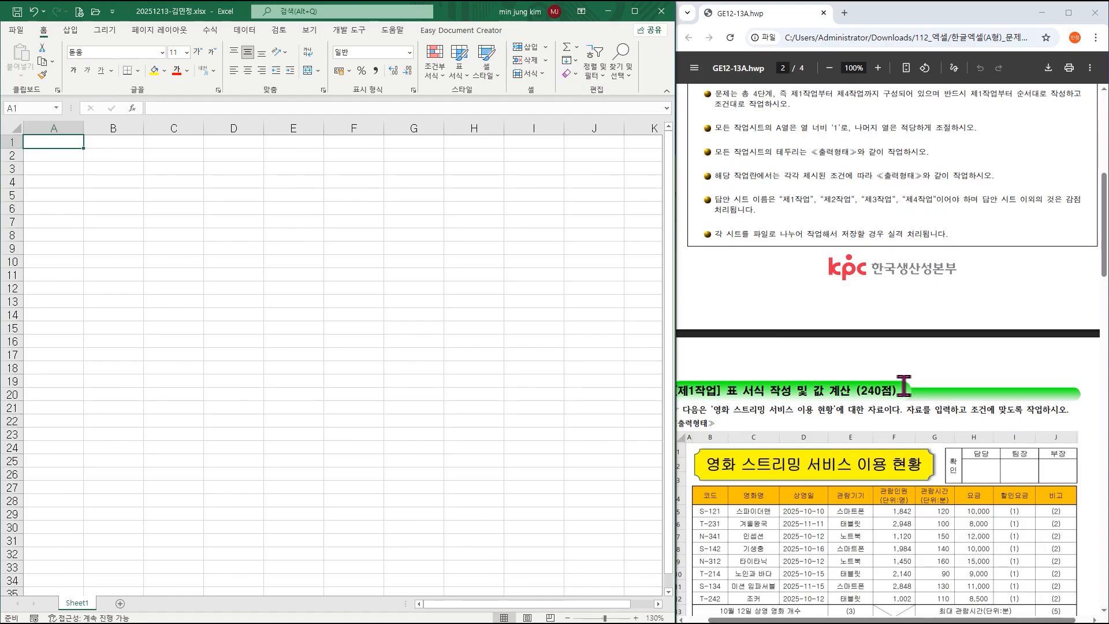
left_click_drag(908, 617, 892, 618)
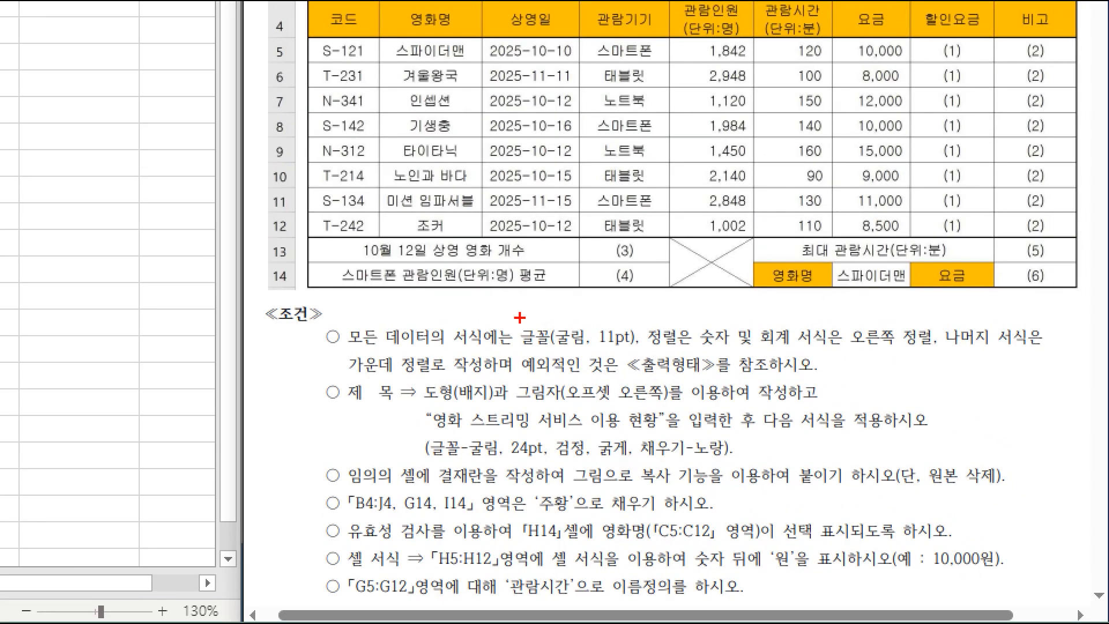
left_click_drag(516, 318, 649, 348)
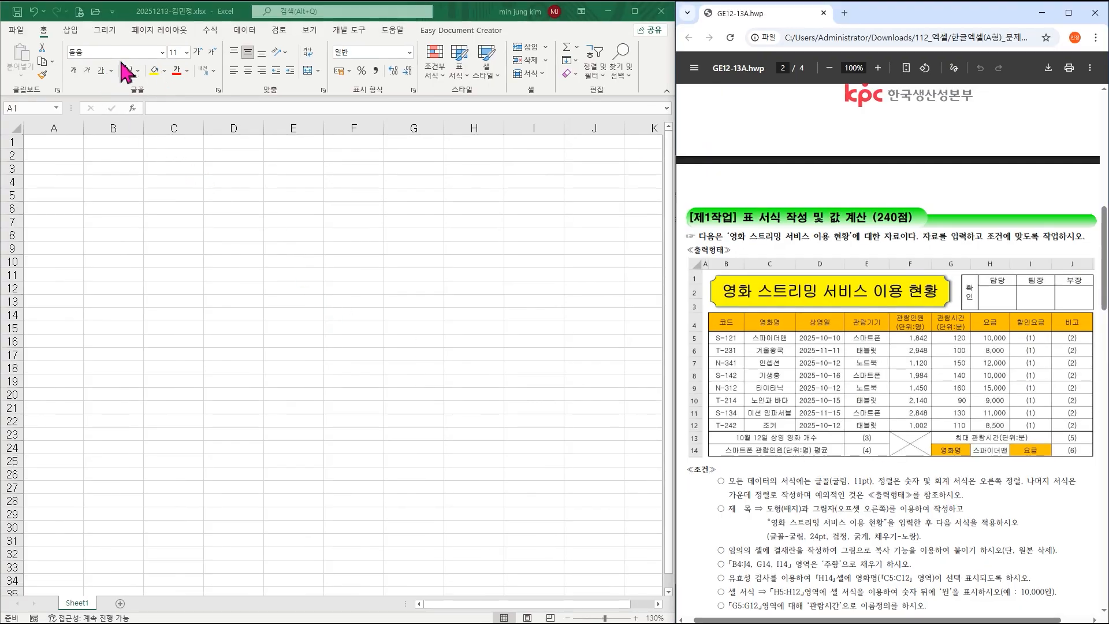
Back in Excel, set column A's width to 1.
left_click(100, 157)
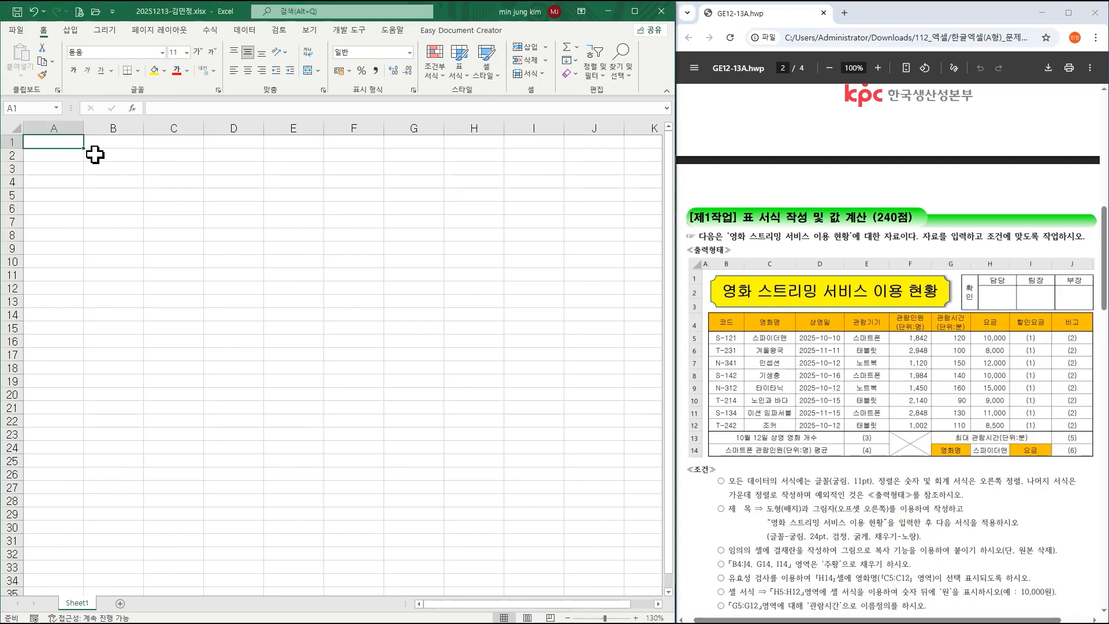
left_click(54, 120)
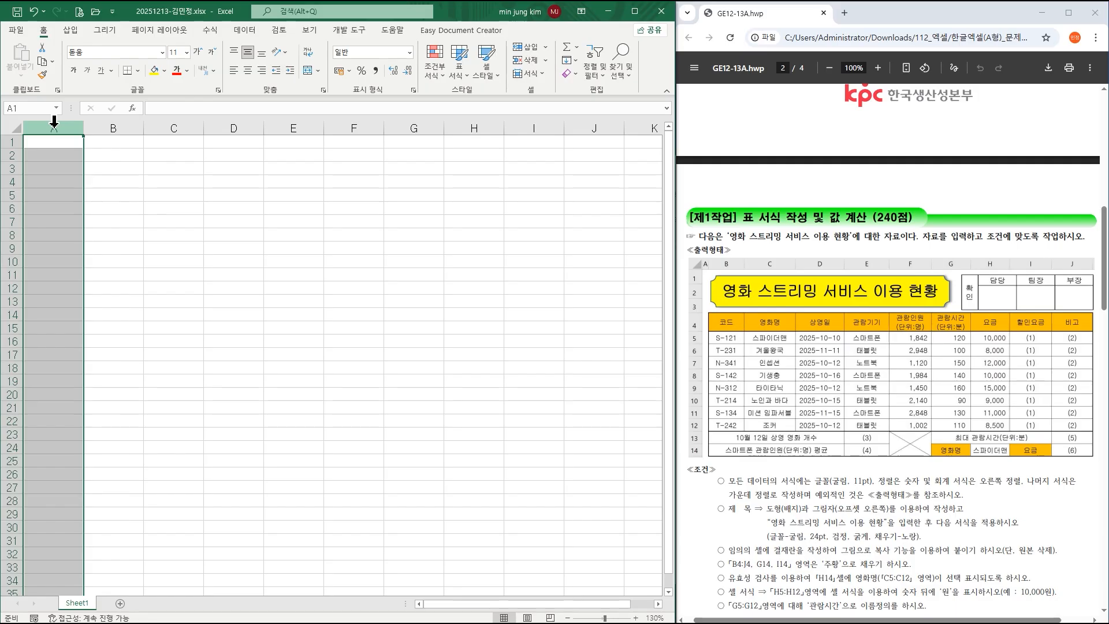
right_click(53, 121)
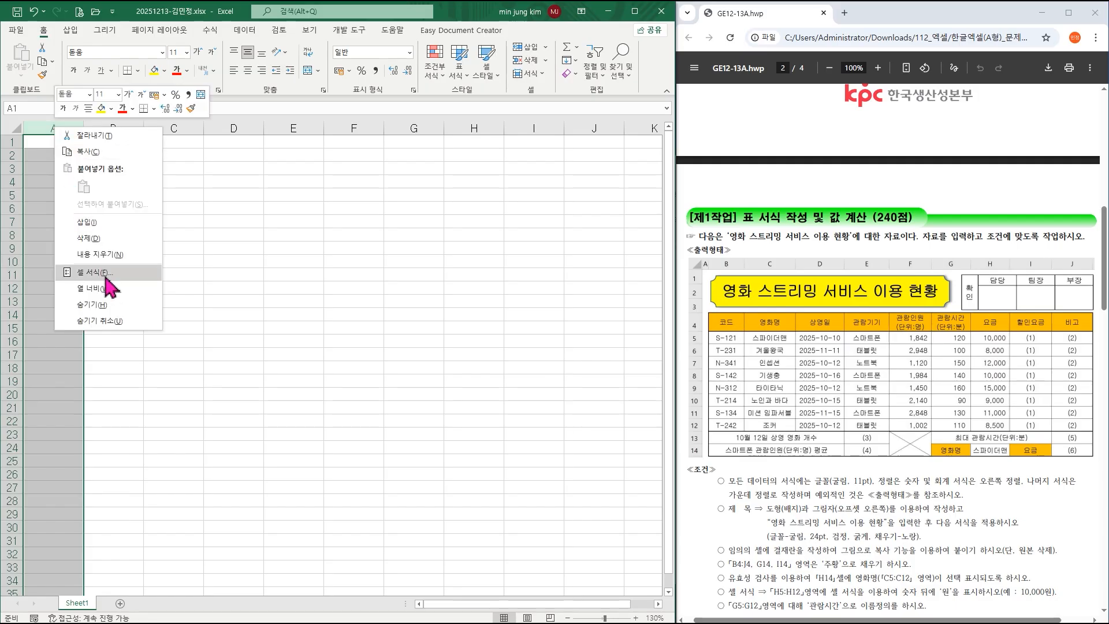
left_click(104, 289)
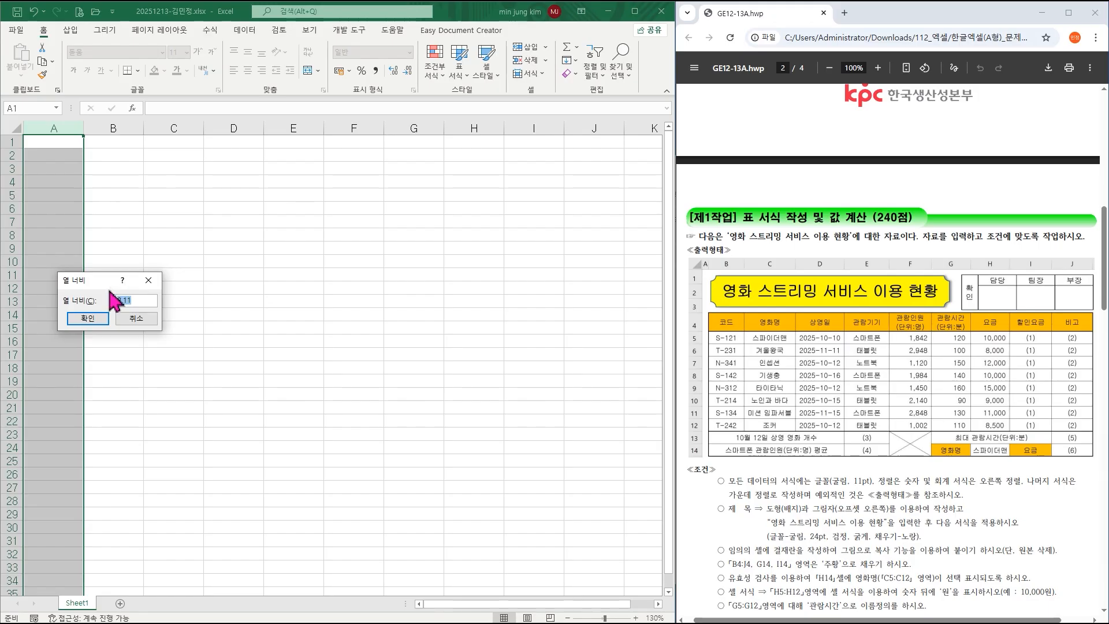
type("1")
left_click(91, 321)
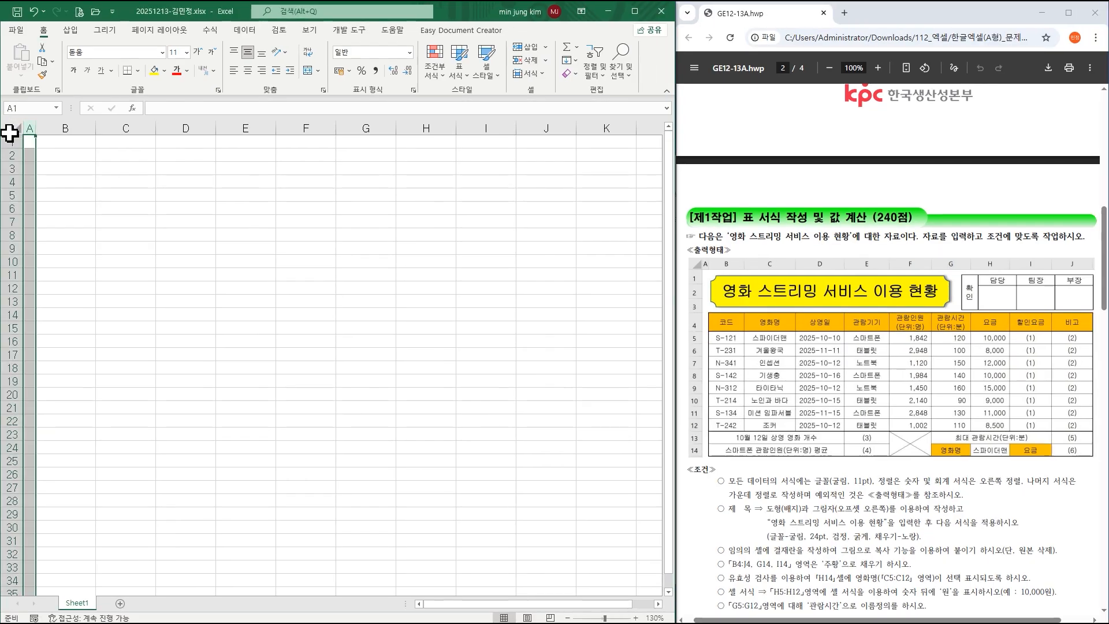
Apply the 굴림 font to the entire sheet, then deselect it.
left_click(9, 132)
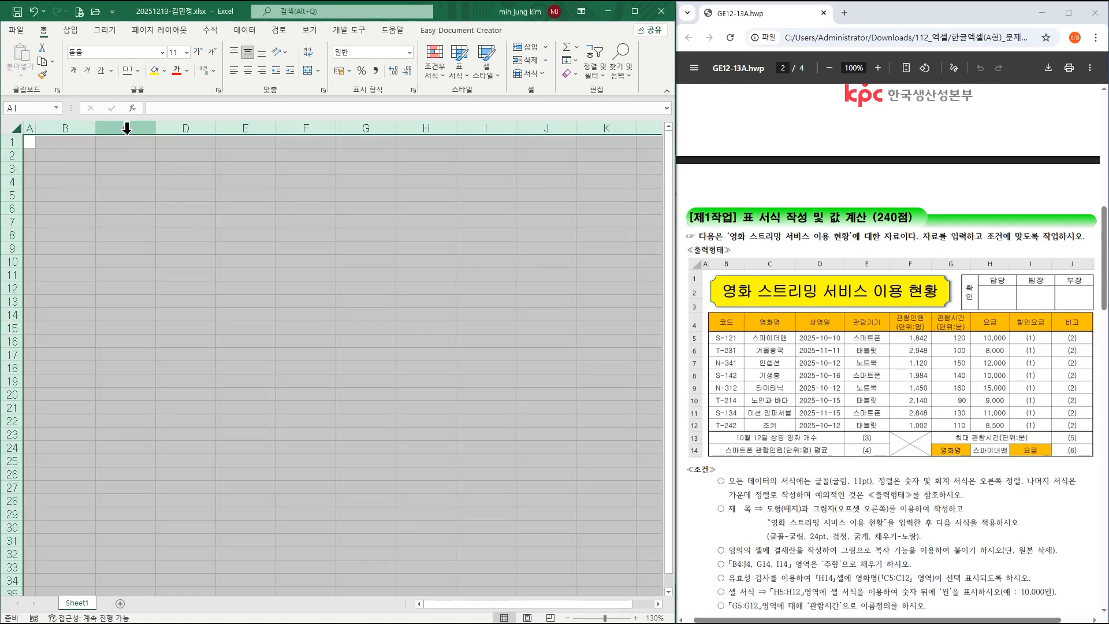
left_click(162, 52)
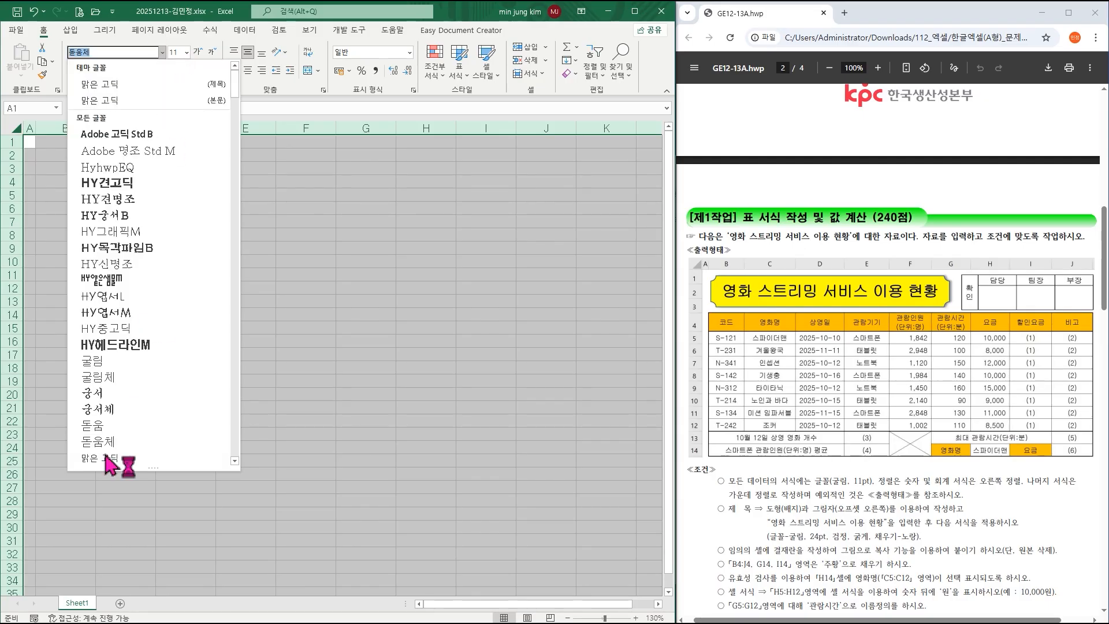
left_click(112, 364)
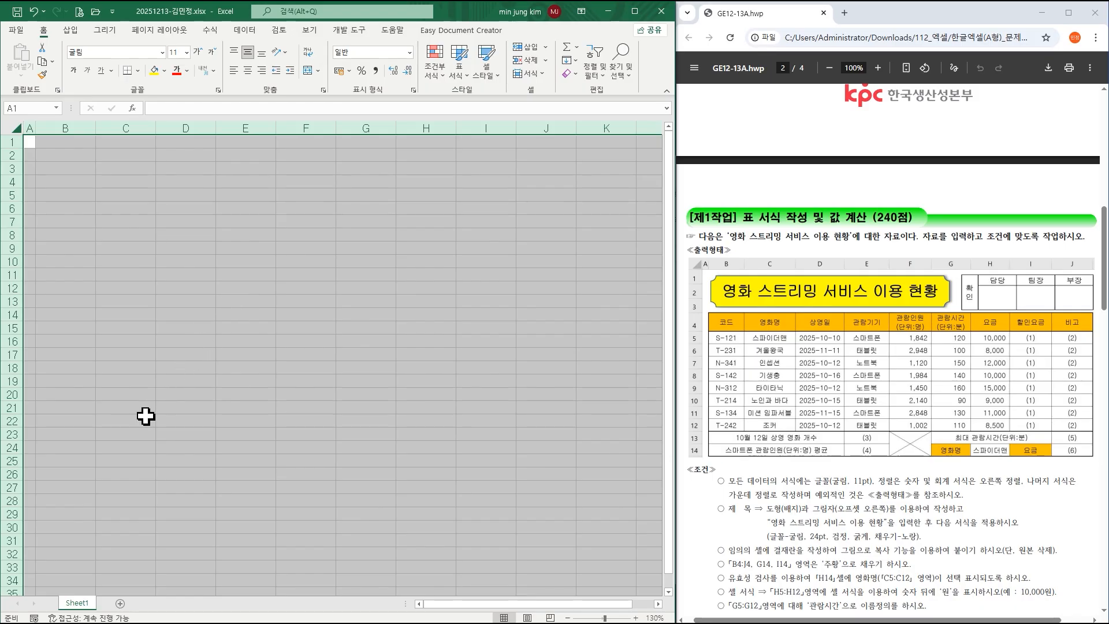
left_click(145, 394)
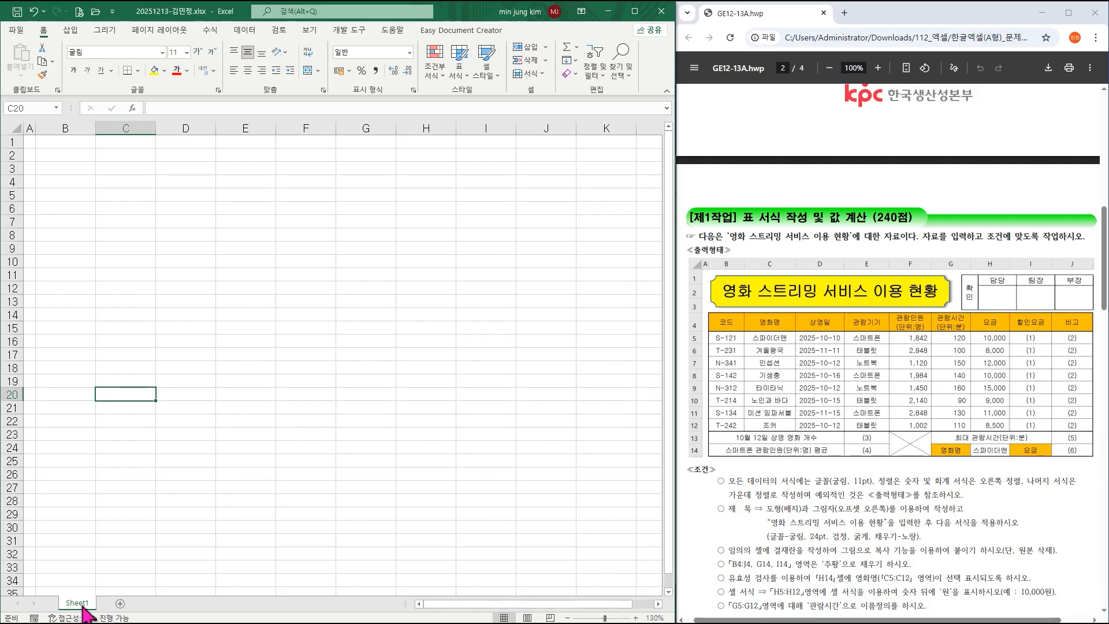
Rename the Sheet1 tab to 제1작업.
double_click(77, 603)
type("제1ㅈ작업")
key("Return")
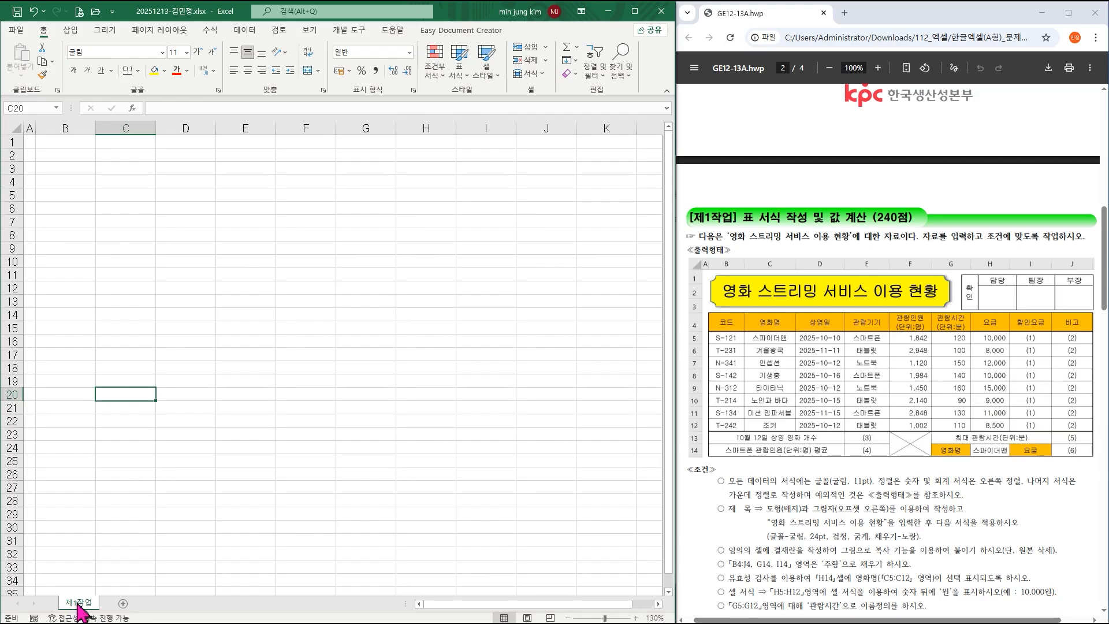
Make two copies of 제1작업 named 제2작업 and 제3작업, returning to 제1작업.
left_click_drag(79, 607, 172, 616)
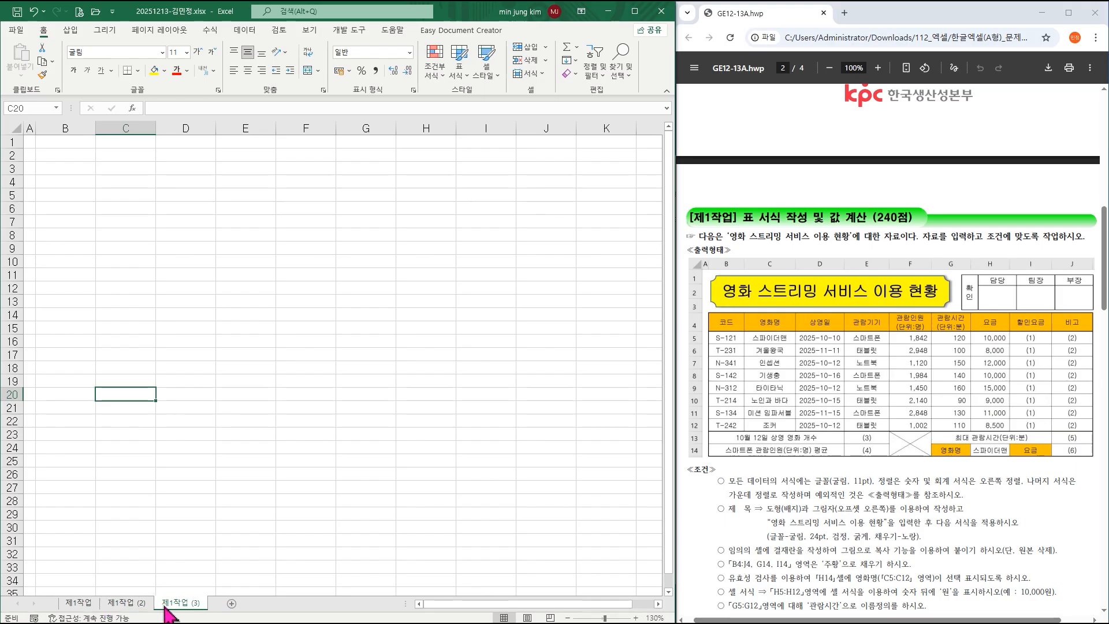
double_click(126, 604)
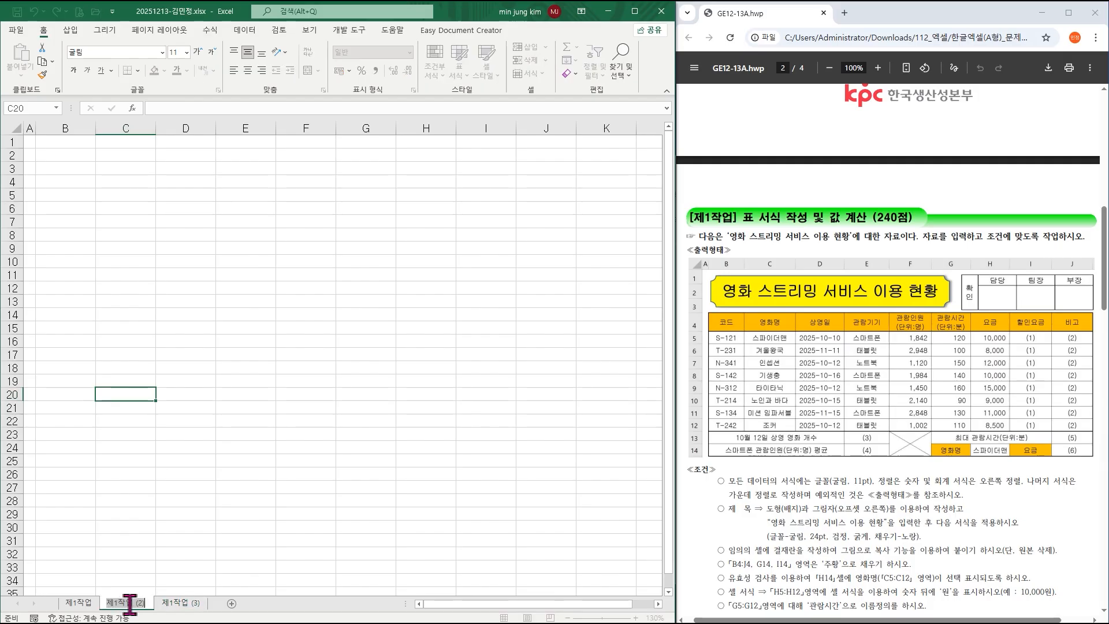
type("제2작업")
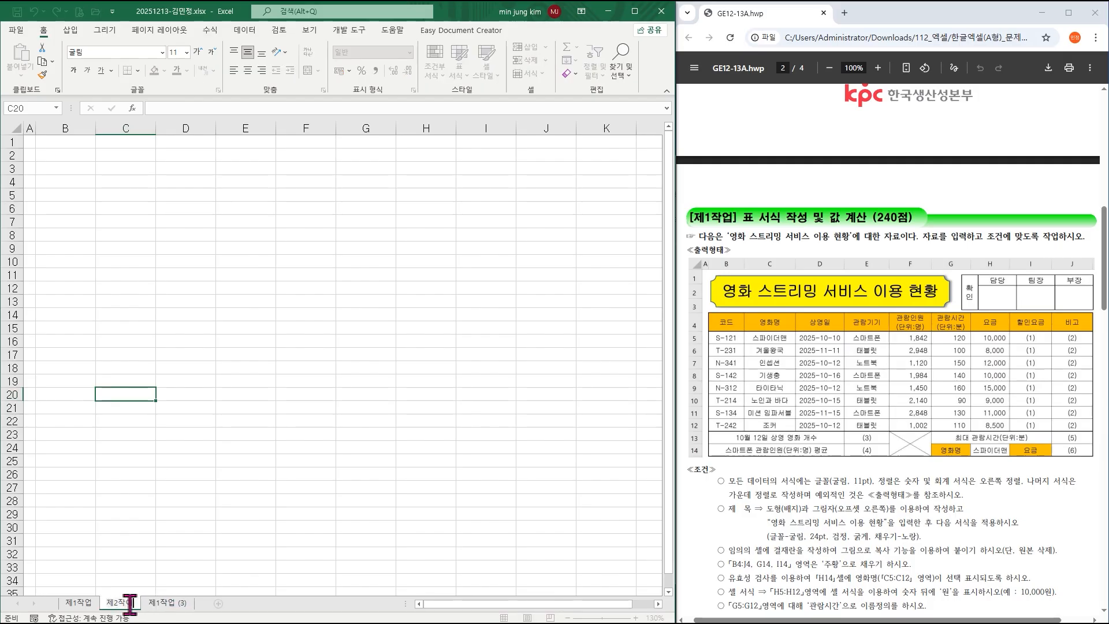
double_click(168, 603)
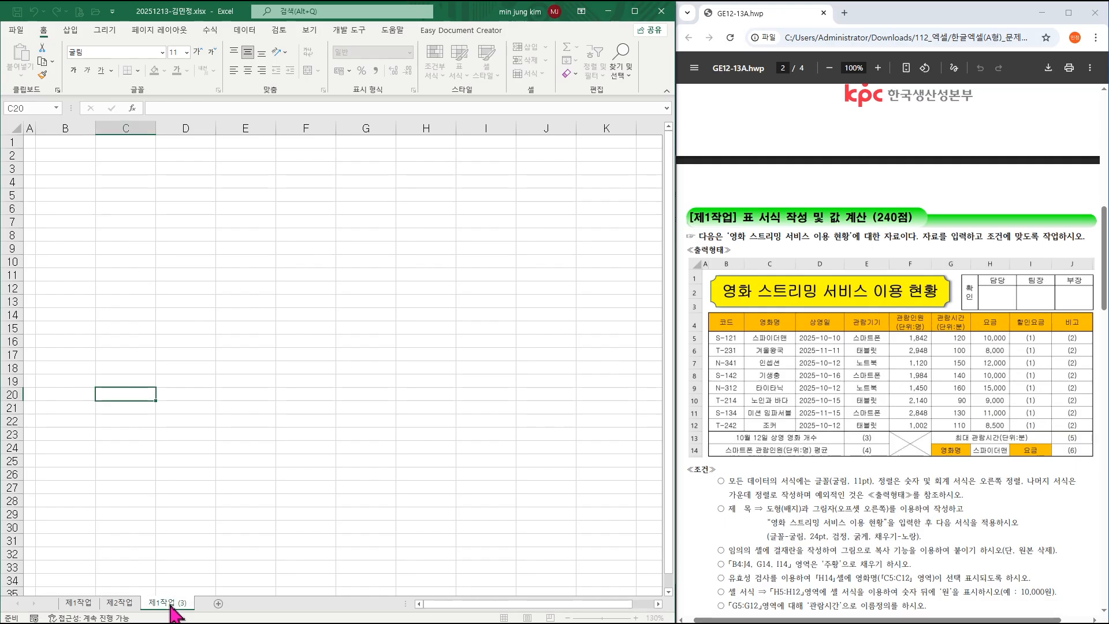
type("제3작업")
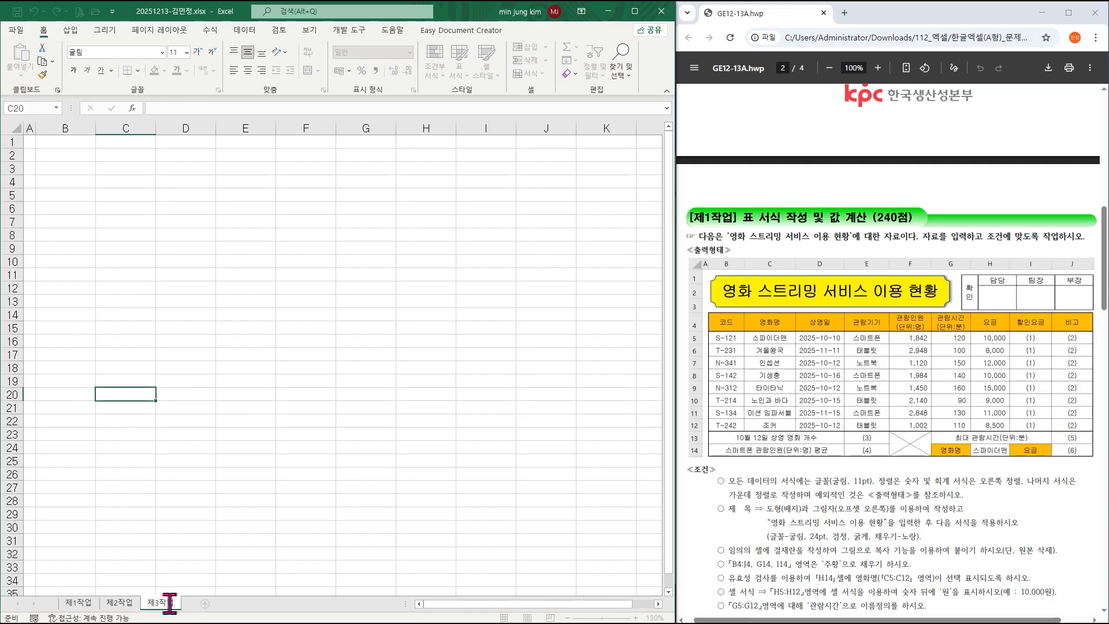
left_click(80, 603)
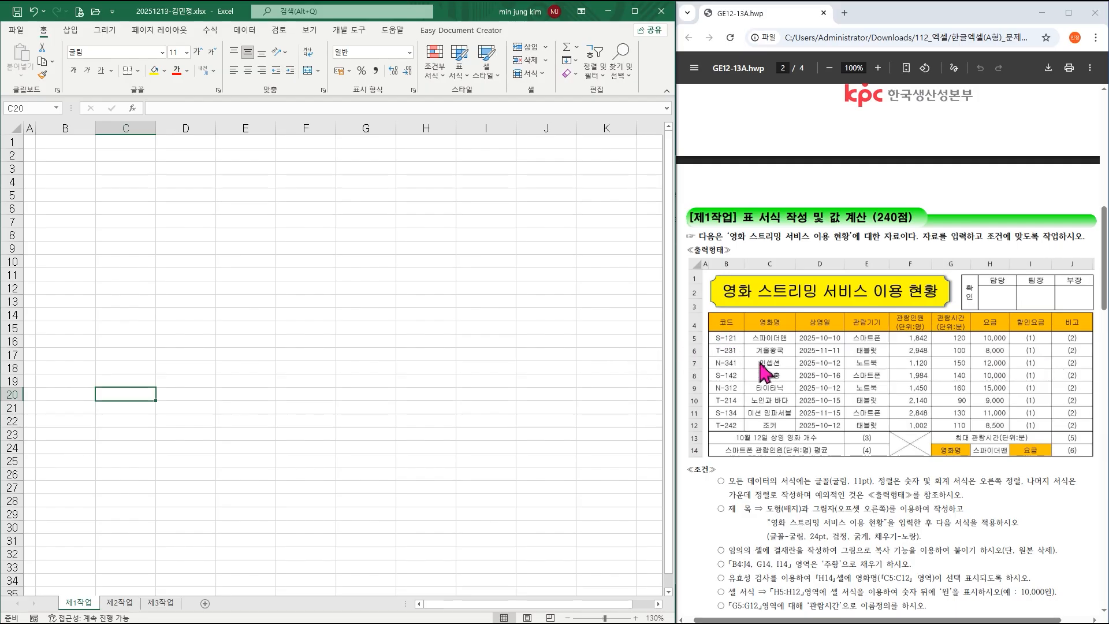
Enter 코드 in B4 followed by S-121, T-231 and N-341 below it.
left_click(68, 181)
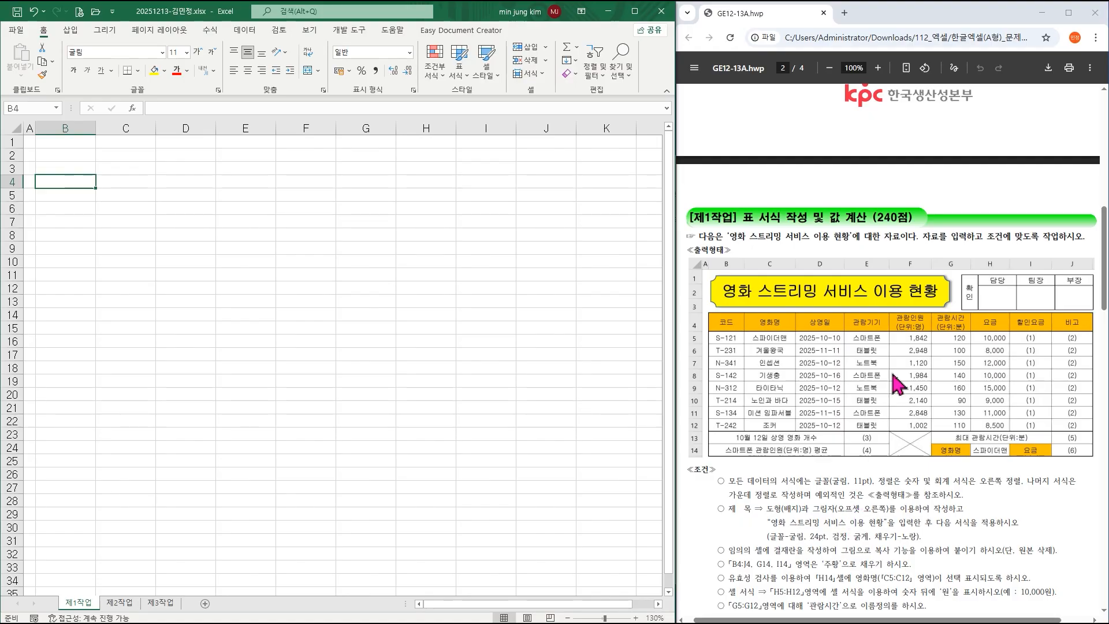
left_click(878, 69)
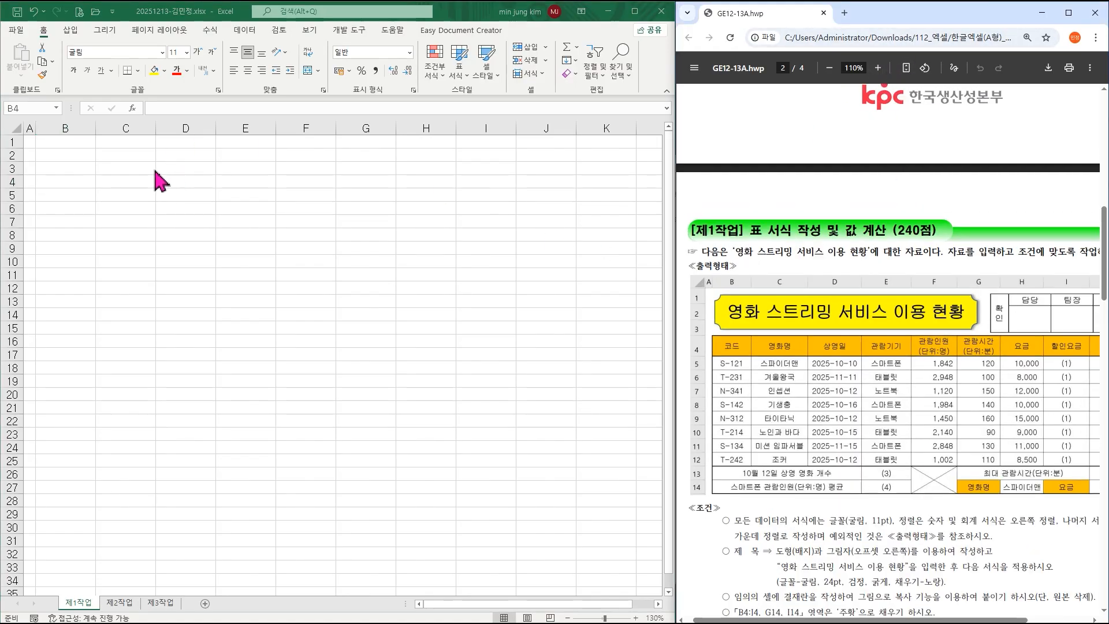
left_click(63, 180)
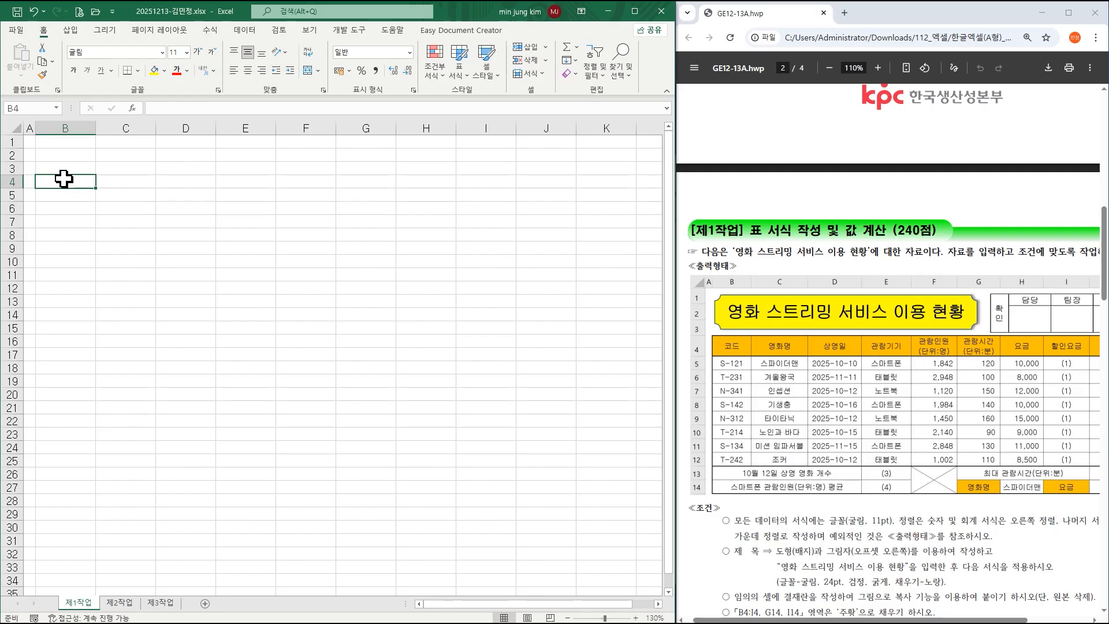
type("코드")
key("Return")
type("S-121")
key("Return")
type("T-231")
key("Return")
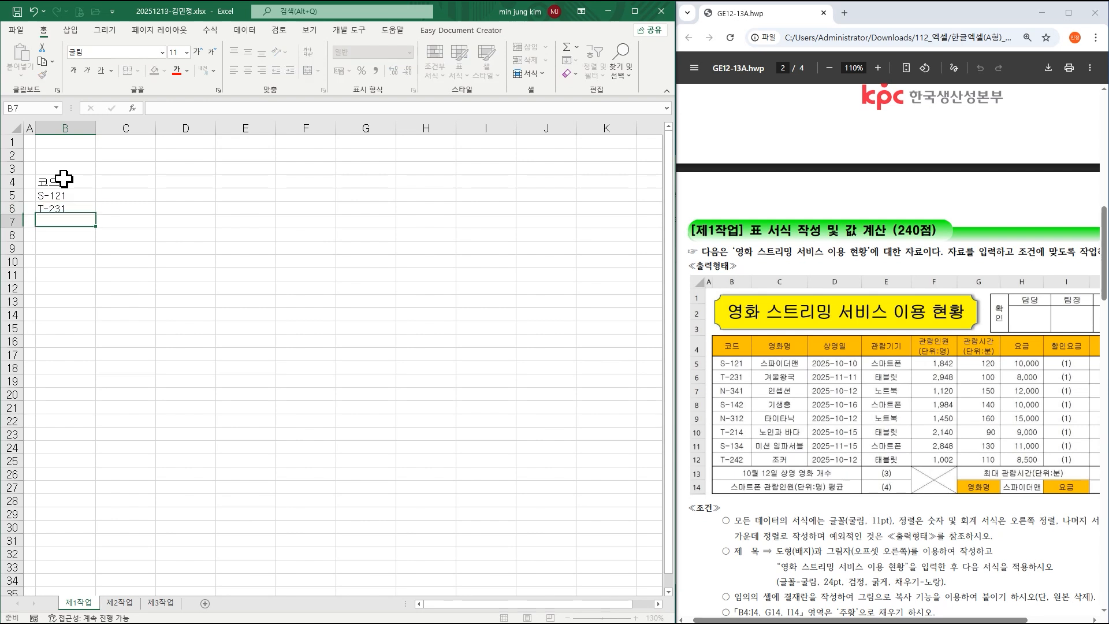
type("N-34")
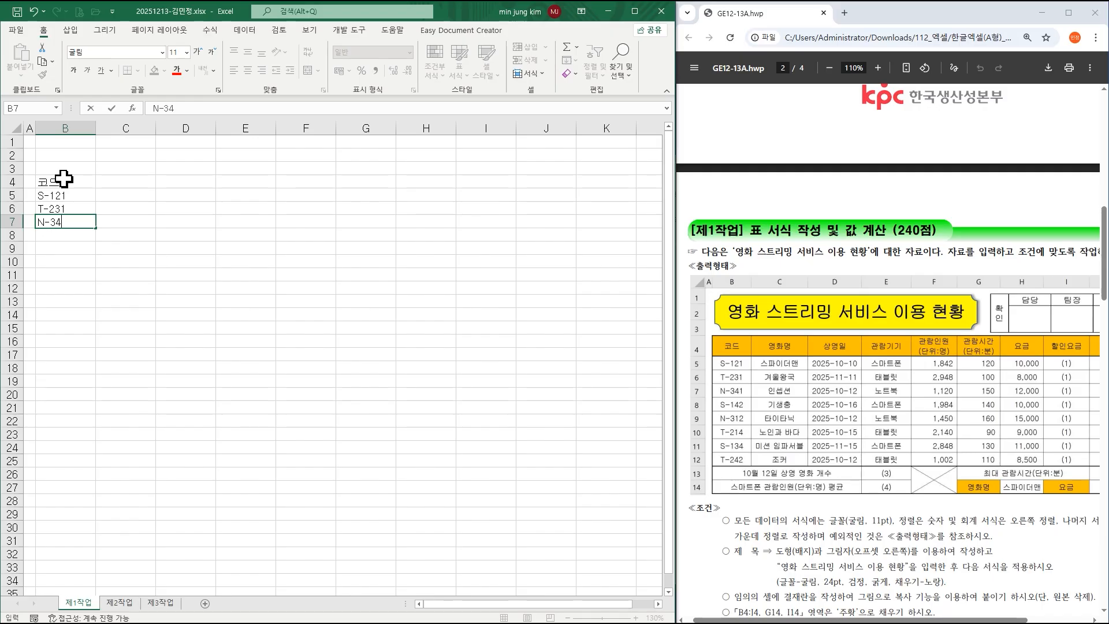
type("1")
key("Return")
Enter codes S-142, N-312, T-214, S-134 and T-242 in B8:B12, fixing typos.
type("S-121")
key("BackSpace")
key("BackSpace")
type("42")
key("Return")
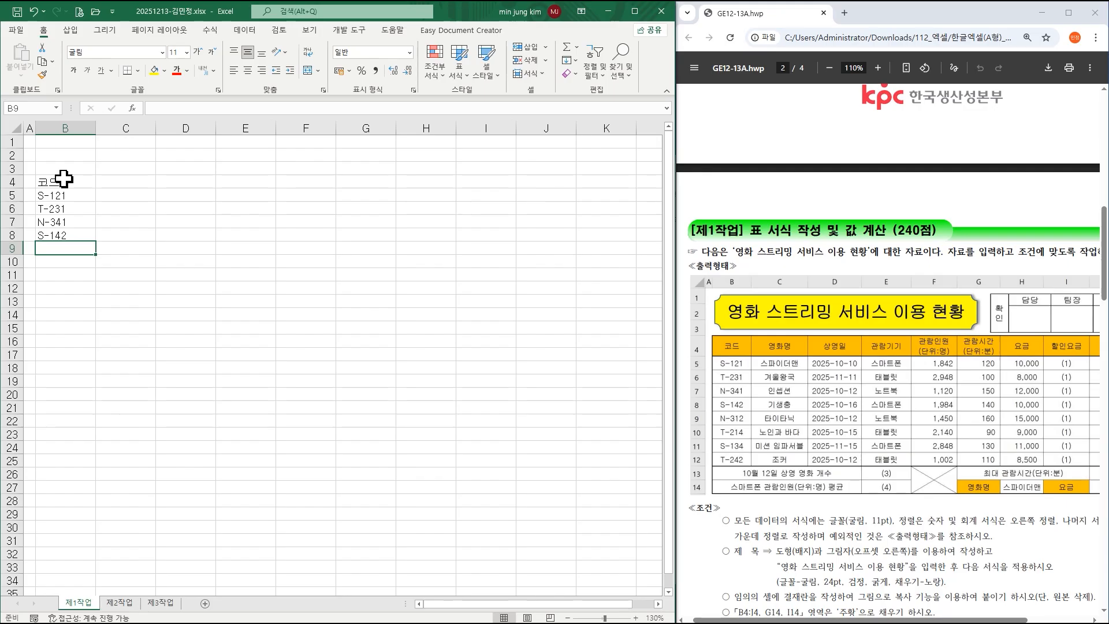
type("N1")
type("-")
type("312")
key("Return")
type("T-214")
key("Return")
type("S134")
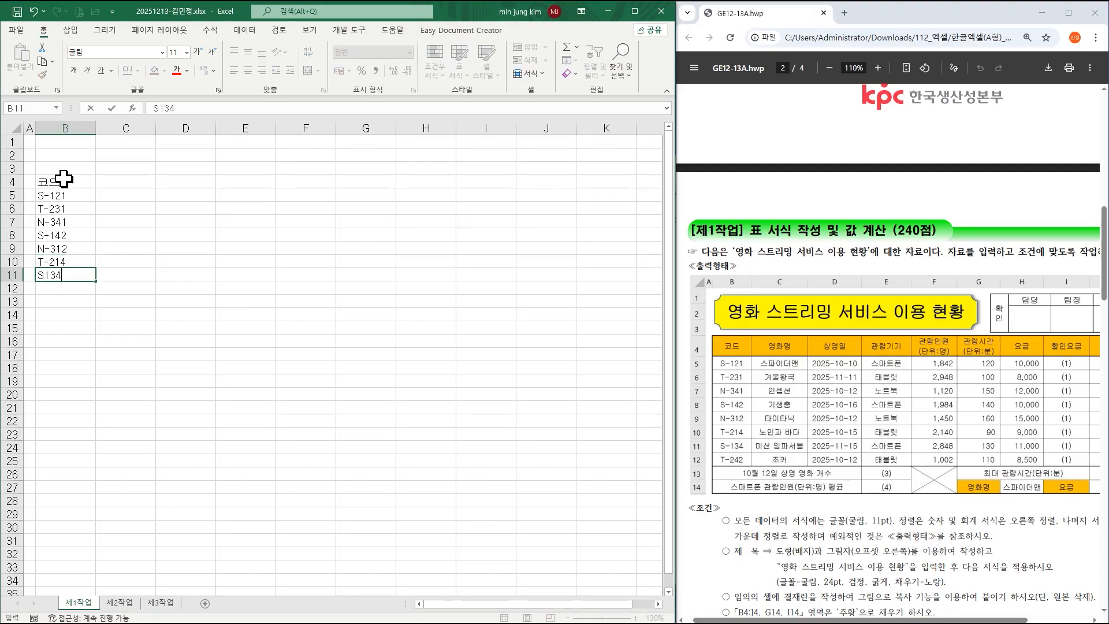
key("Return")
key("Up")
key("F2")
key("Left")
type("-")
key("Return")
key("Up")
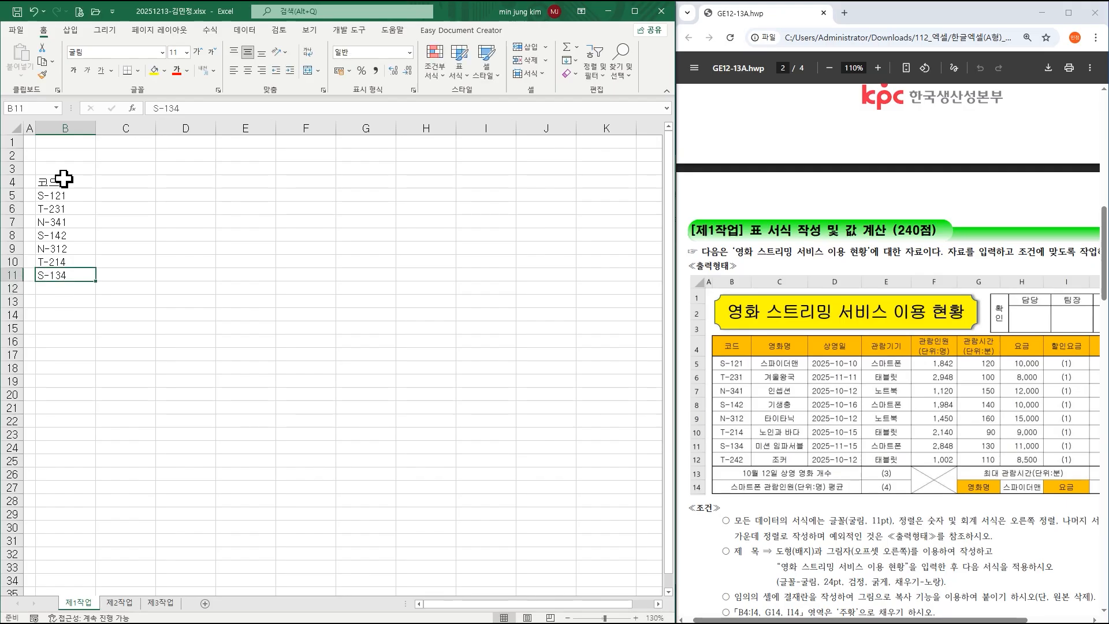
key("Down")
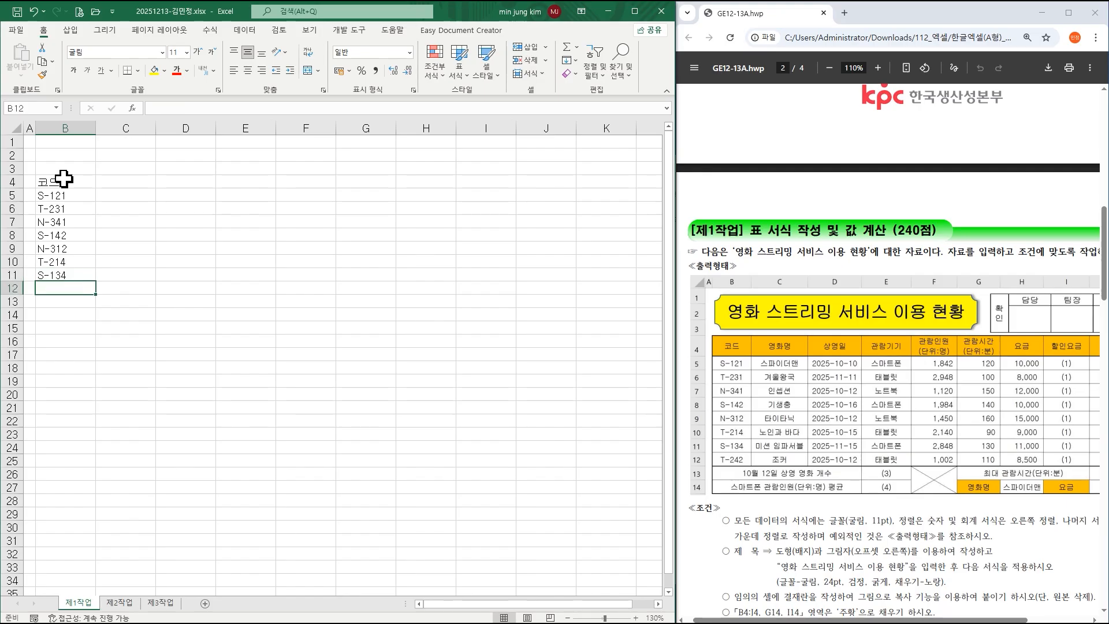
type("T-242")
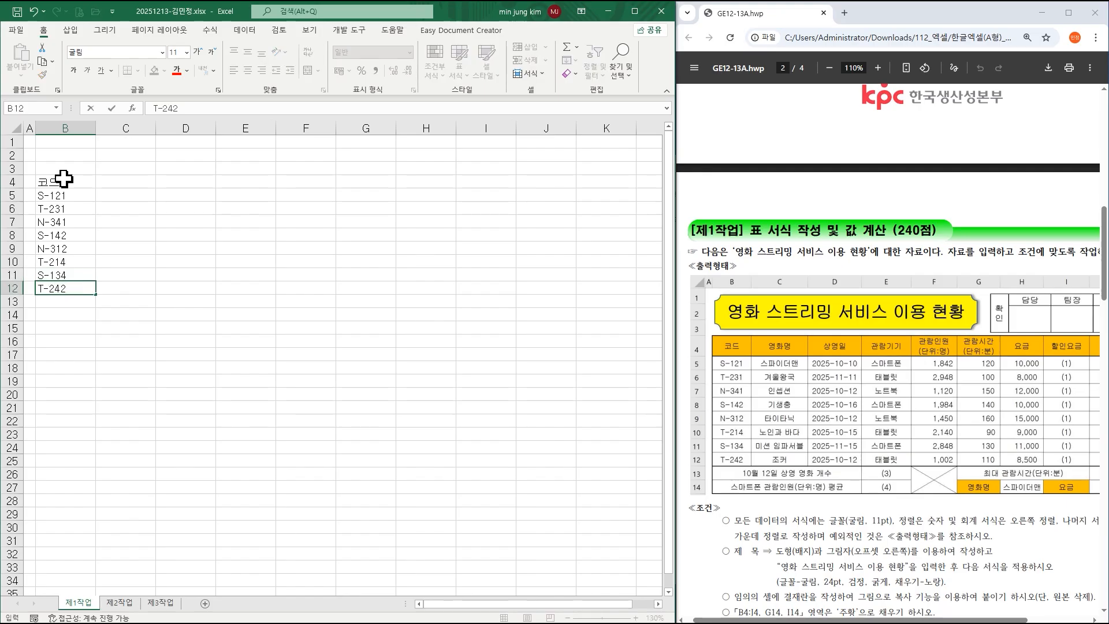
key("Return")
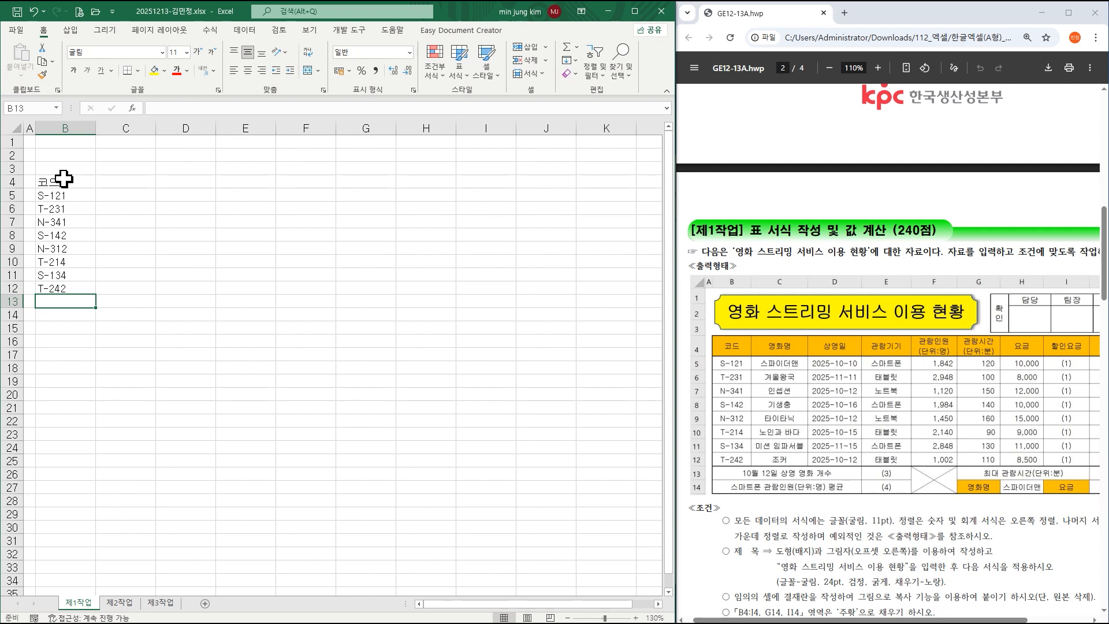
key("Up")
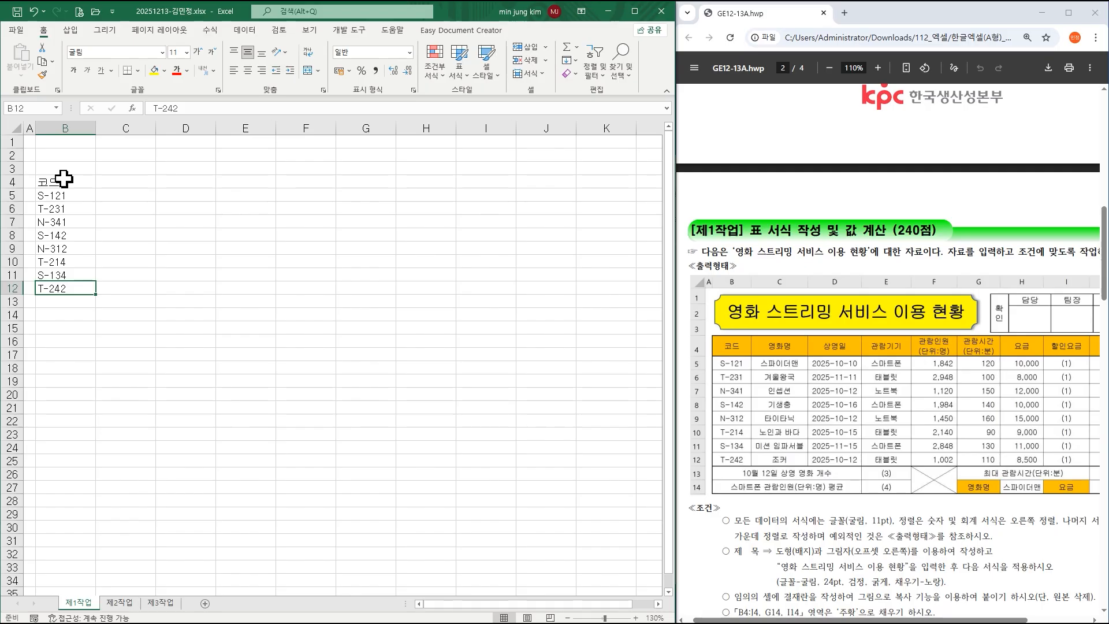
key("Right")
type("더블클ㄹ")
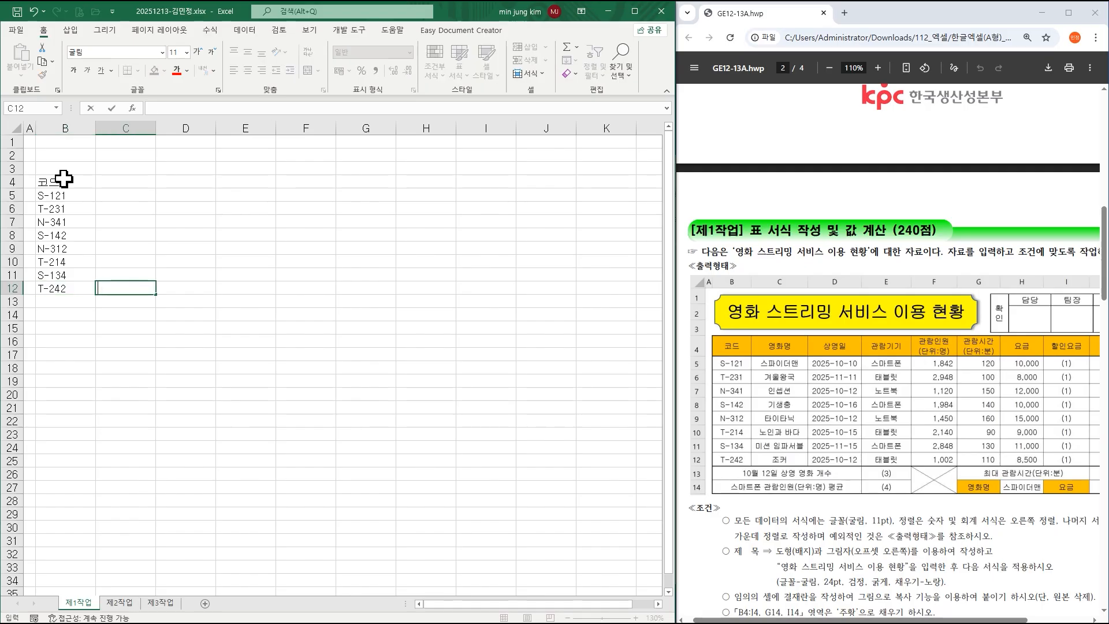
type("ㅣㄱ")
key("Return")
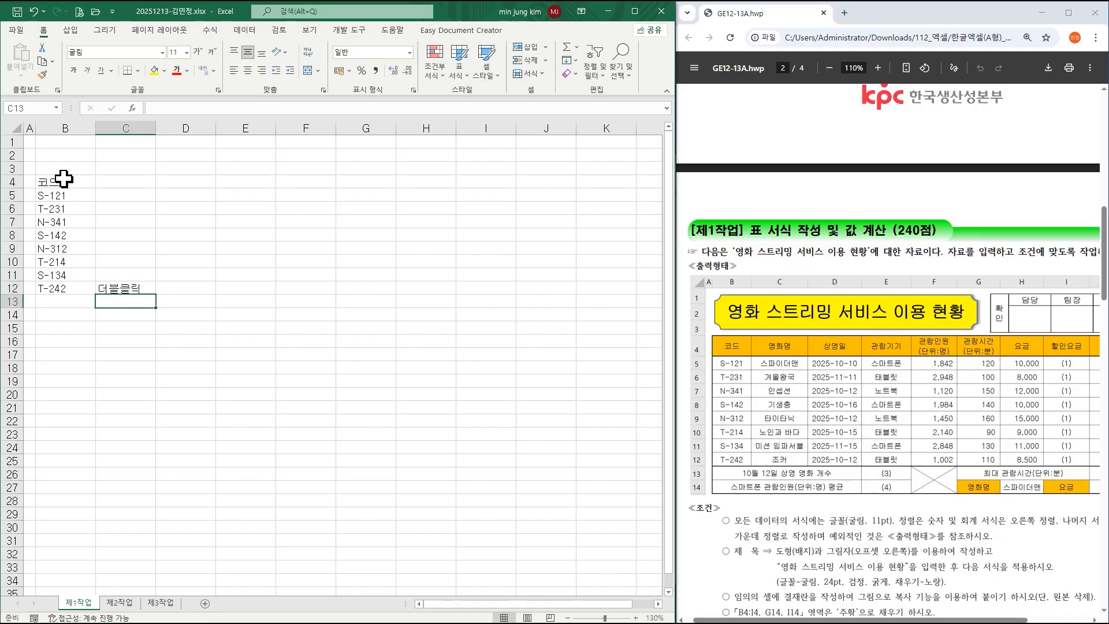
type("ㄹ")
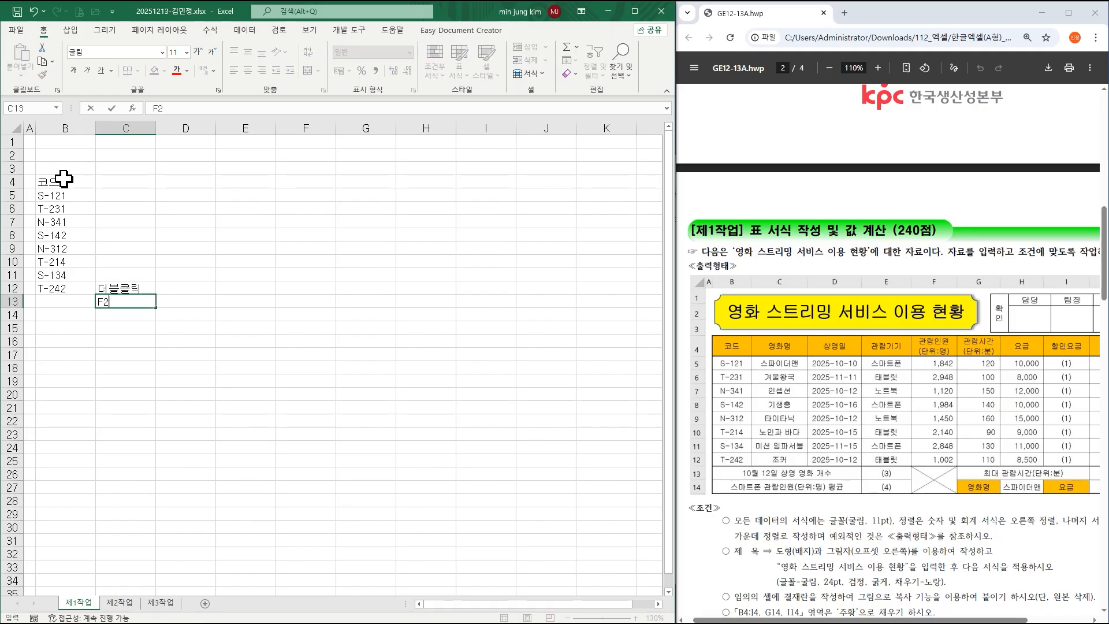
type("2")
key("Return")
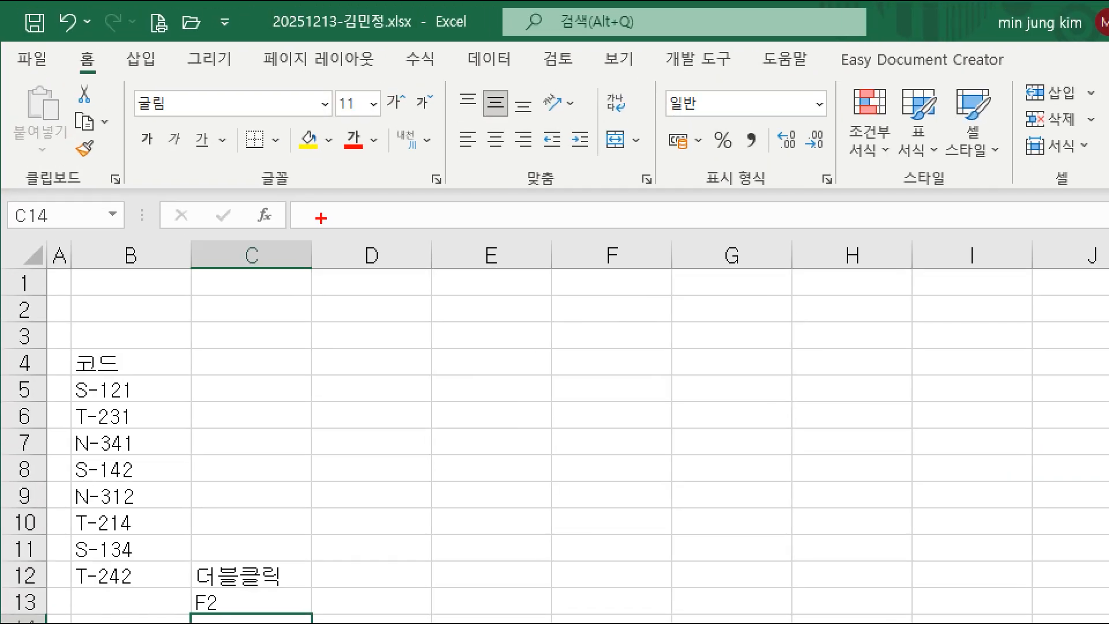
mouse_move(250, 169)
left_mouse_down()
mouse_move(280, 189)
mouse_move(412, 203)
left_mouse_up()
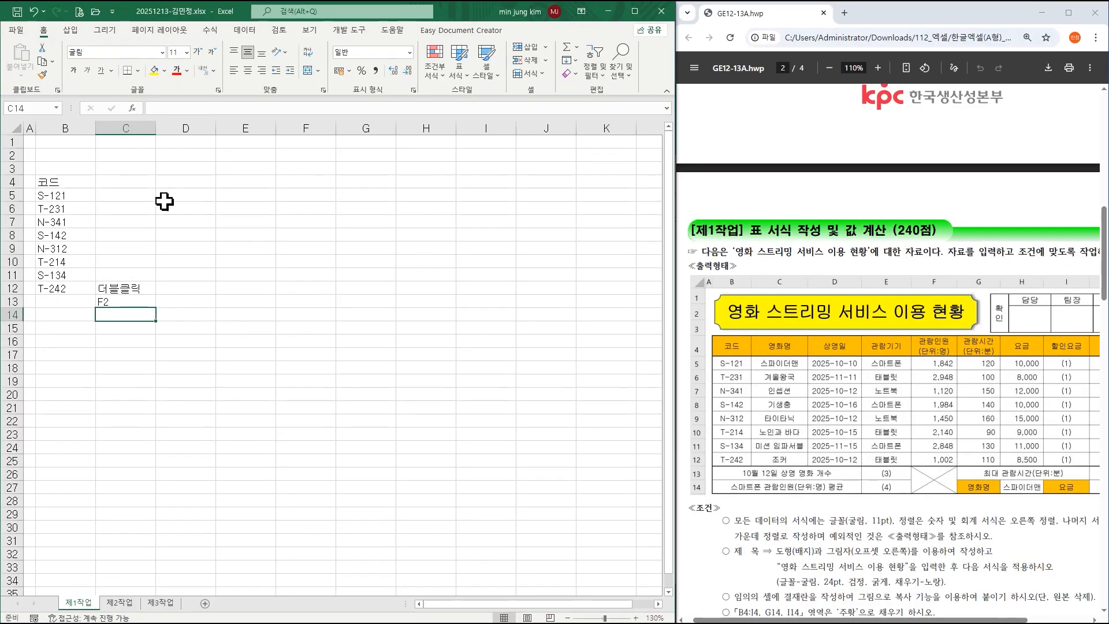
left_click(168, 571)
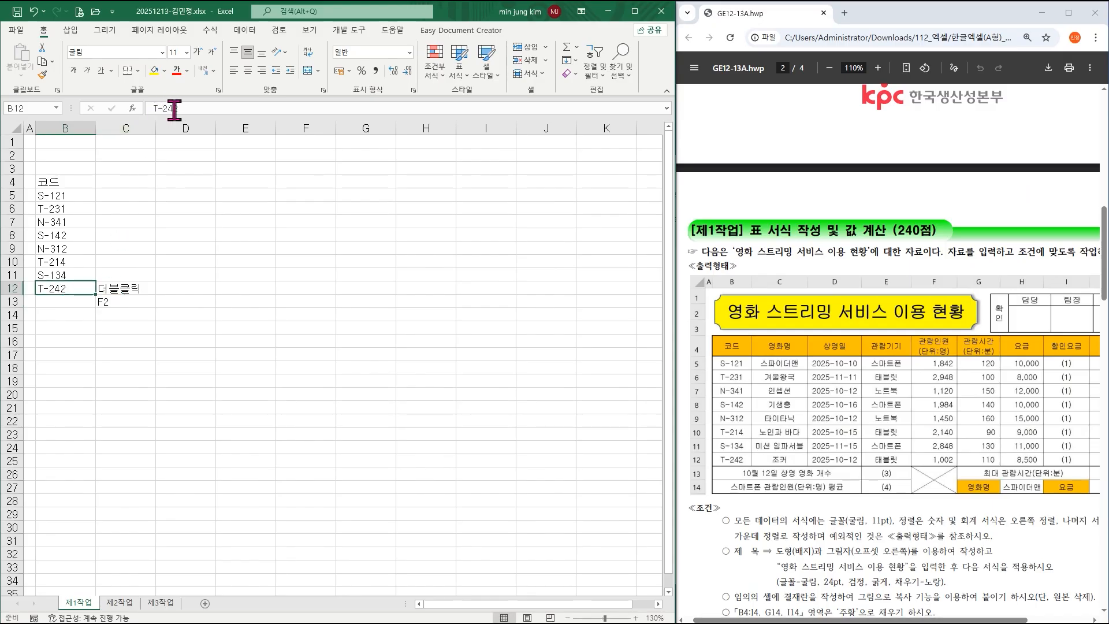
left_click_drag(141, 290, 141, 305)
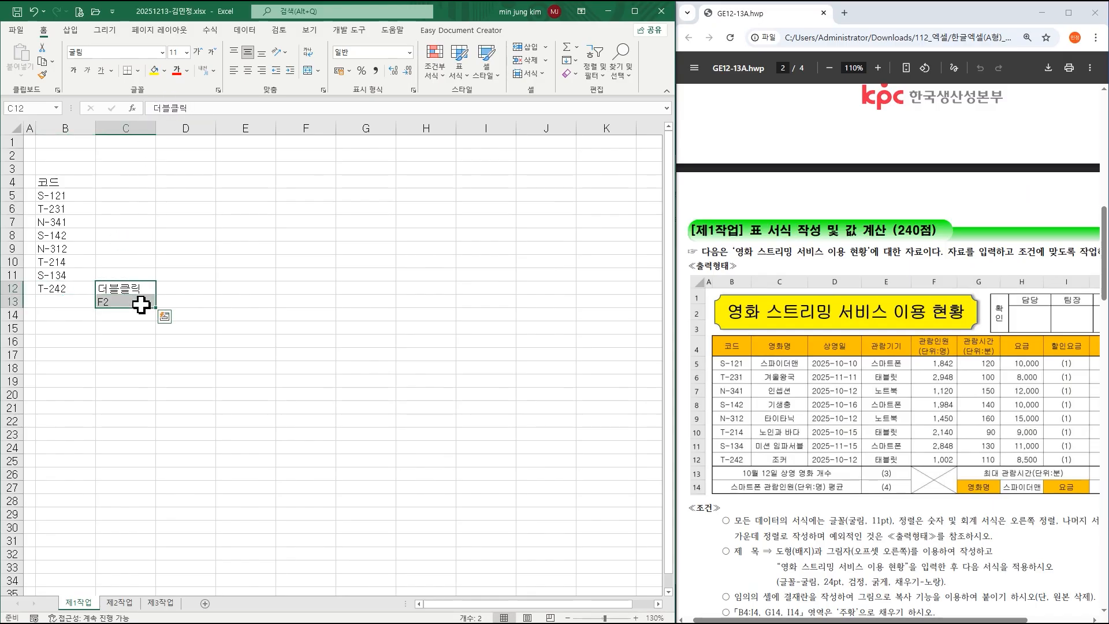
key("Delete")
left_click(79, 300)
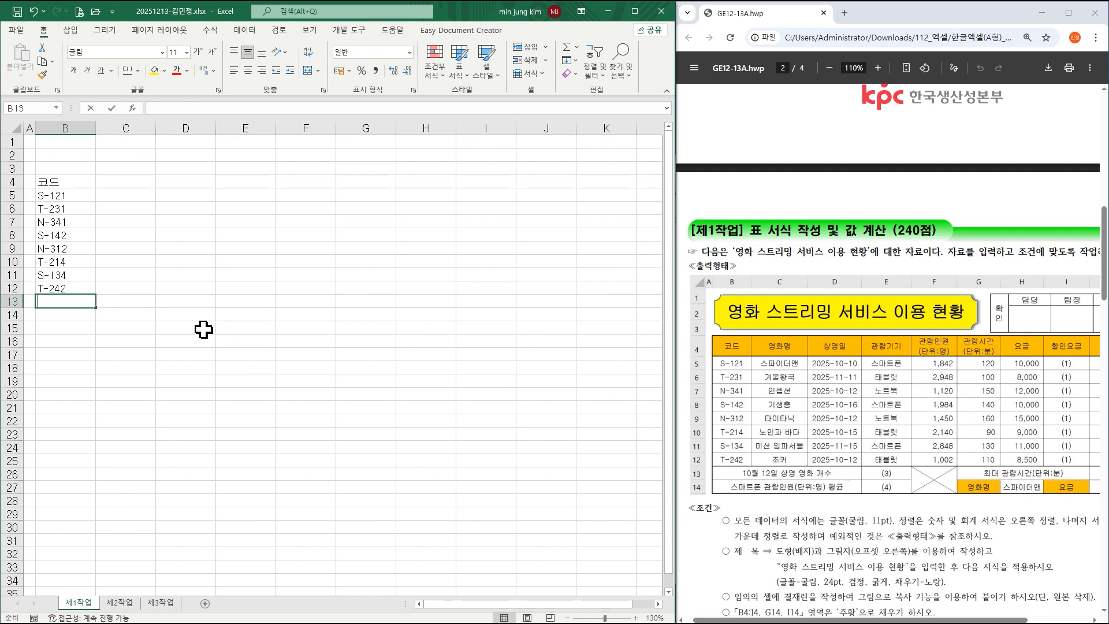
Type '10월 12일 상영 영화 개수' in B13 and '스마트폰 관람인원(단위:명) 평균' in B14.
type("10")
type("월 ")
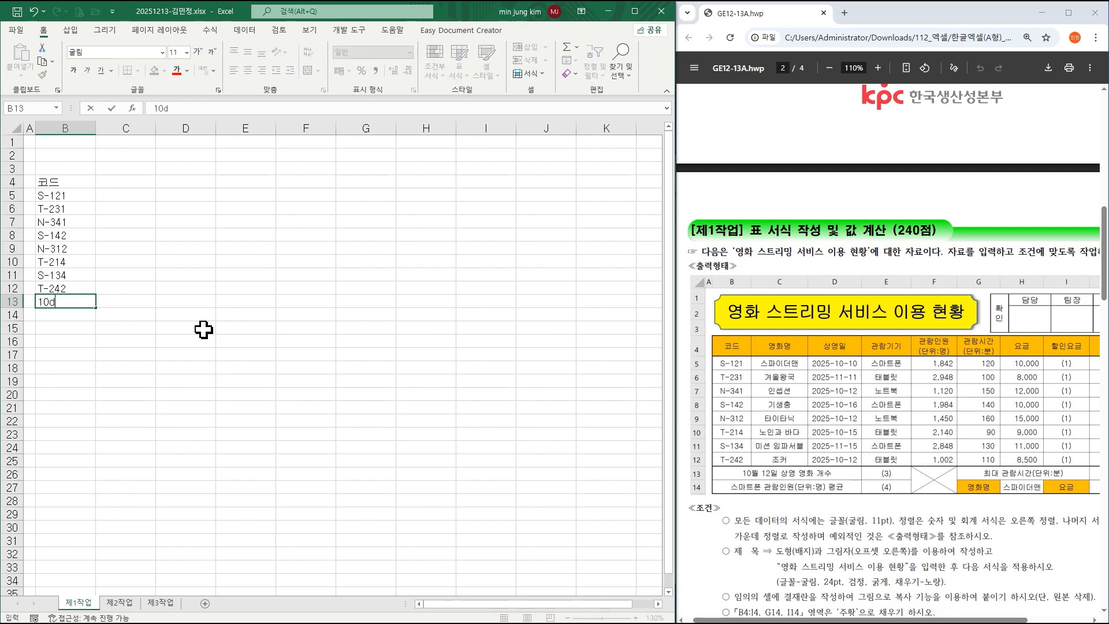
type("12일 상영 영호")
type("ㅏ 개수")
key("Return")
type("스마트포 ㄴ관ㄹ")
type("ㅏㅁ인원(")
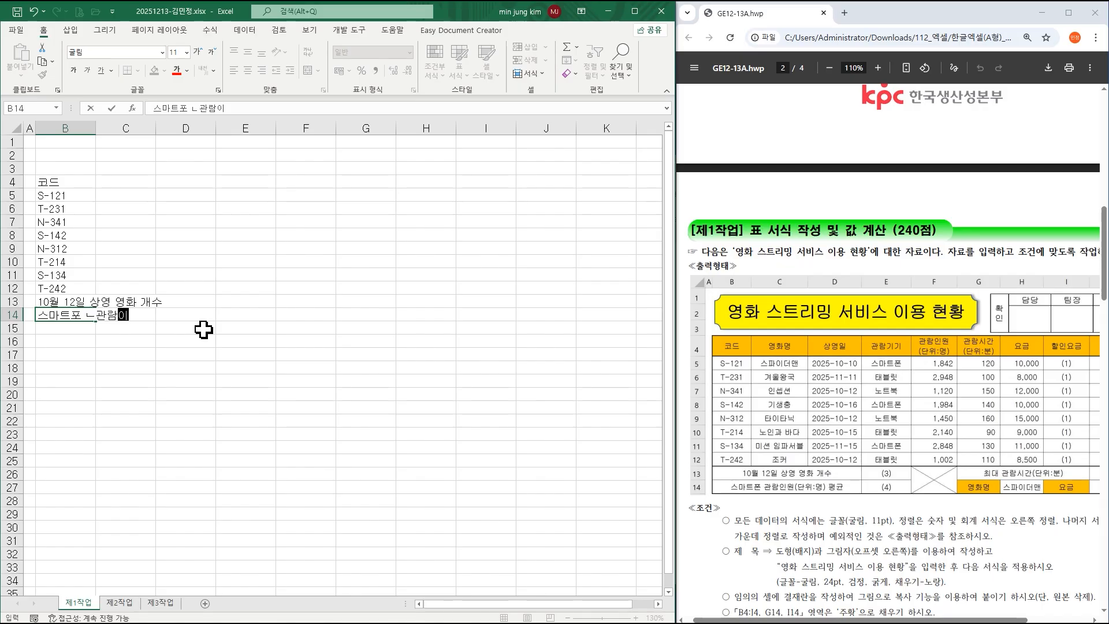
key("BackSpace")
key("BackSpace")
key("BackSpace")
key("BackSpace")
key("BackSpace")
key("BackSpace")
key("BackSpace")
type("폰 관람인원(단위:명) 평균")
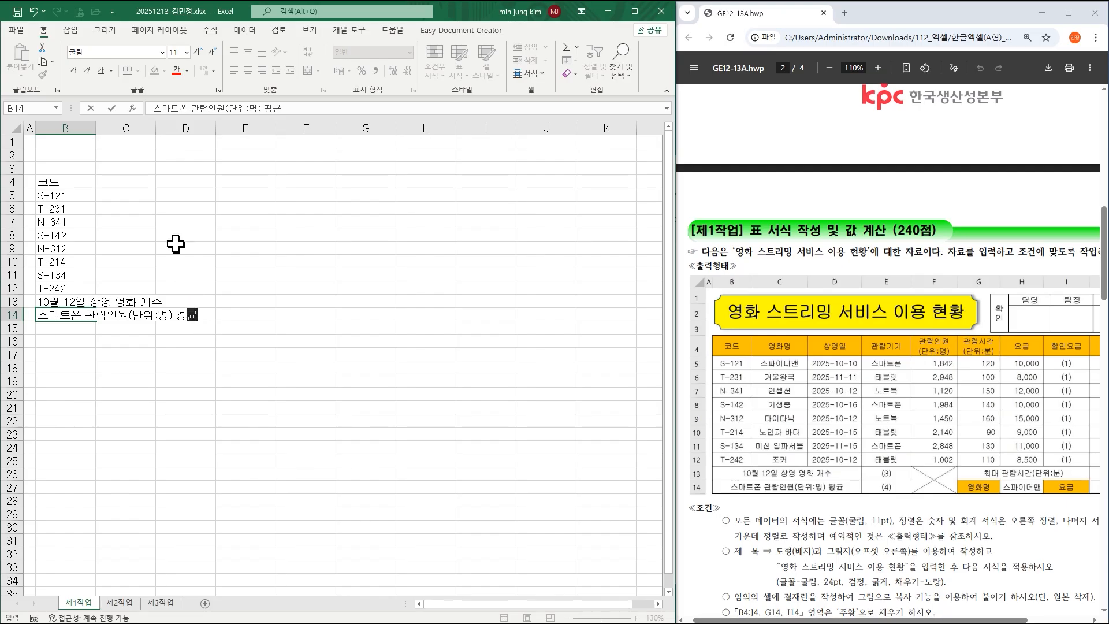
left_click(118, 181)
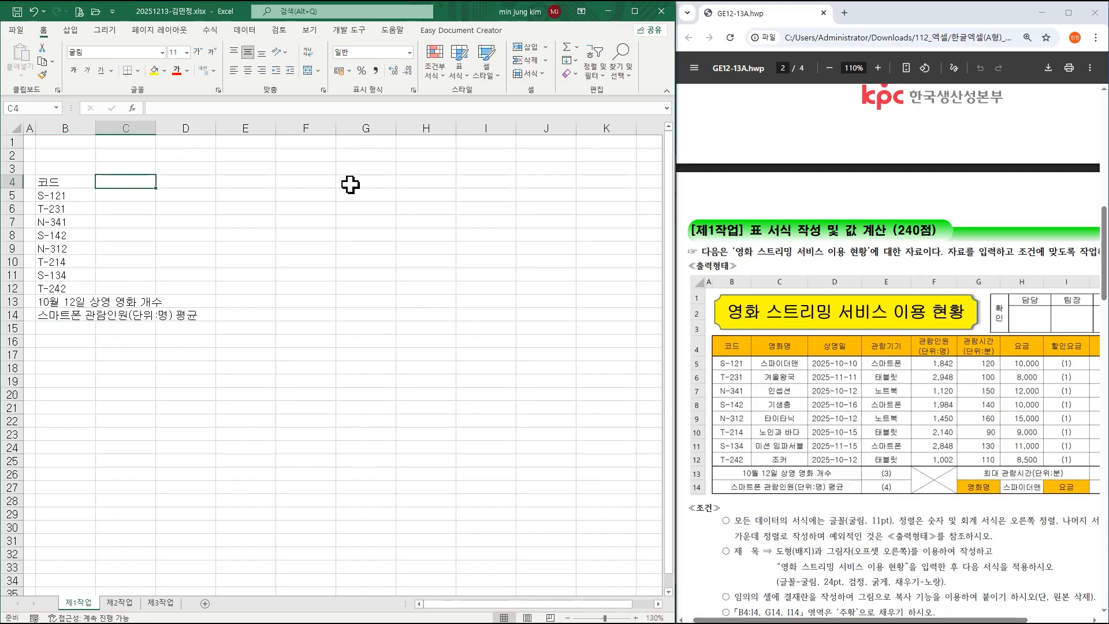
Enter 영화명 in C4 and titles 스파이더맨, 겨울왕국, 인셉션, 기생충, 타이타닉, 노인과 바다, 미션 임파서블, 조커.
type("영화명")
key("Return")
type("ㅅ파이더맨")
key("Return")
type("겨울왕구")
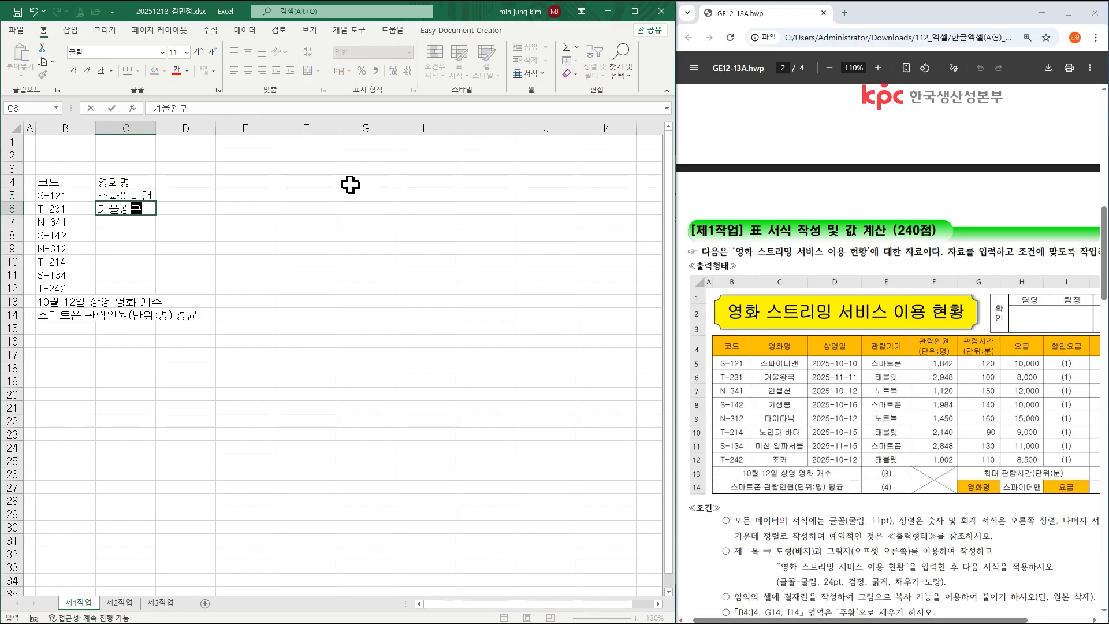
type("ㄱ")
key("Return")
type("인셉션")
key("Return")
type("개기생충")
key("Return")
type("타이나")
type("타닉")
key("Return")
type("노인과 바다")
key("Return")
type("미션 임ㅍ")
type("파서블")
key("Return")
type("조커")
Enter 상영일 in D4 and the eight screening dates, 2025-10-10 through 2025-10-12, below it.
left_click(184, 181)
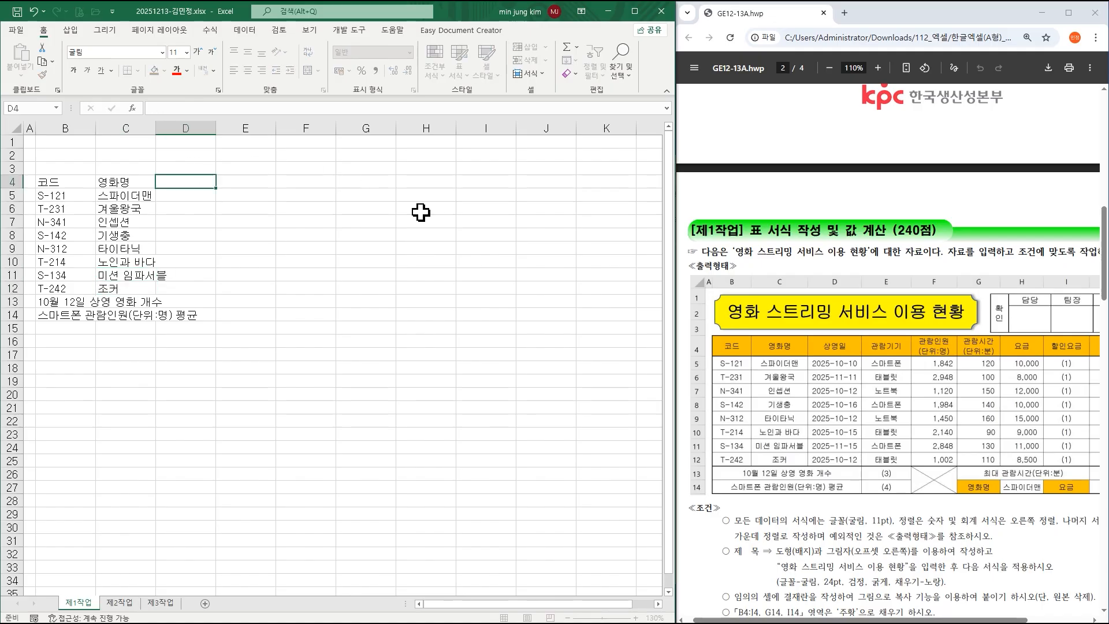
type("ㅅ상영일")
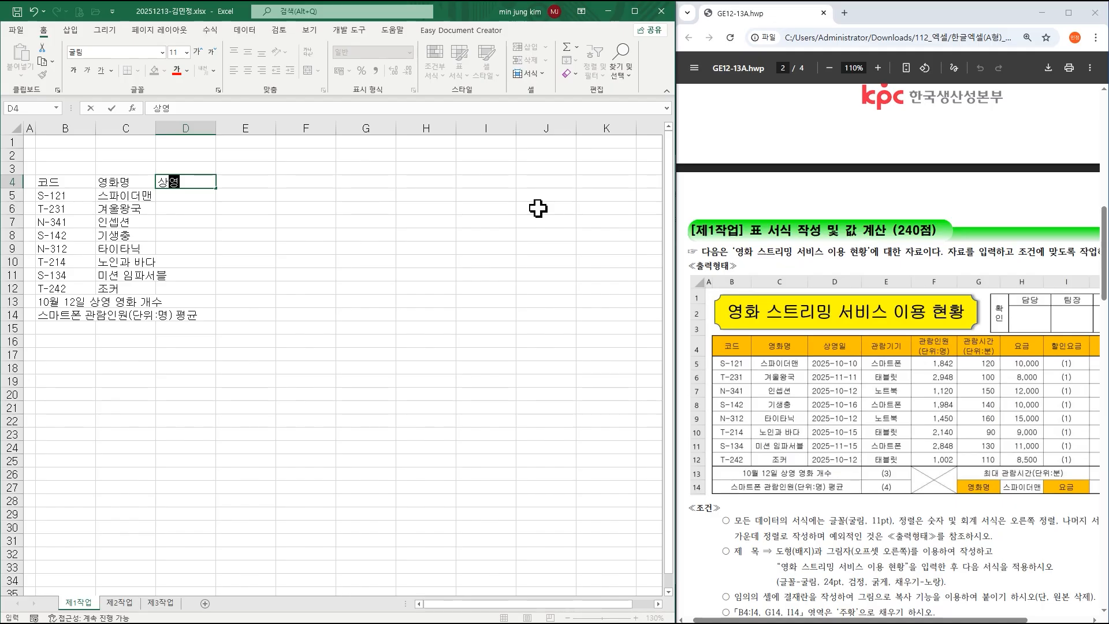
key("Return")
type("2025")
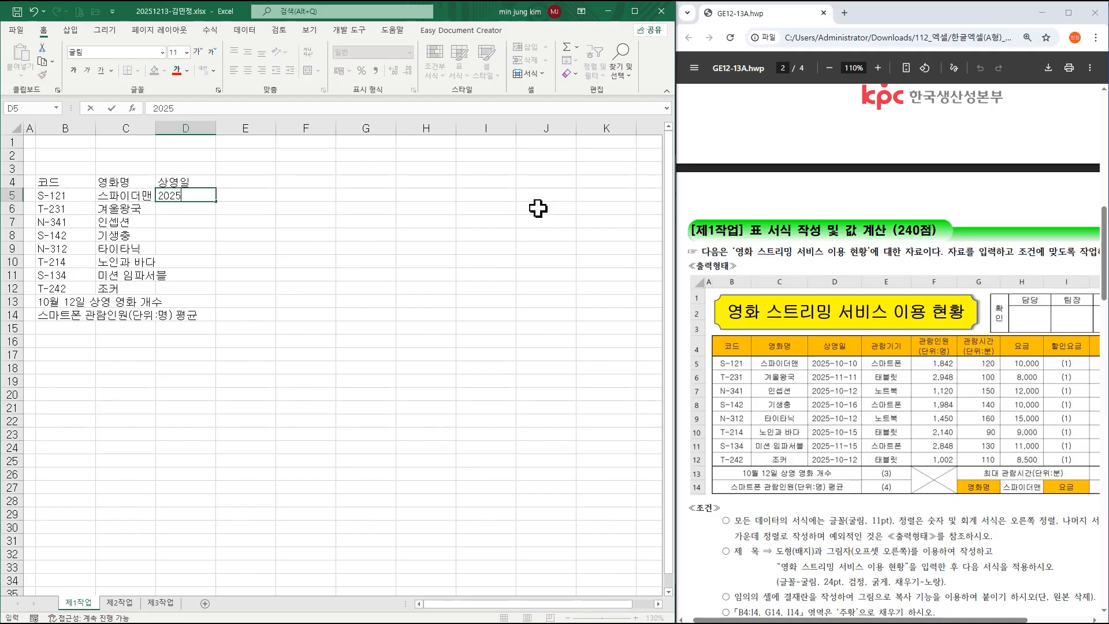
type("-10-10")
key("Return")
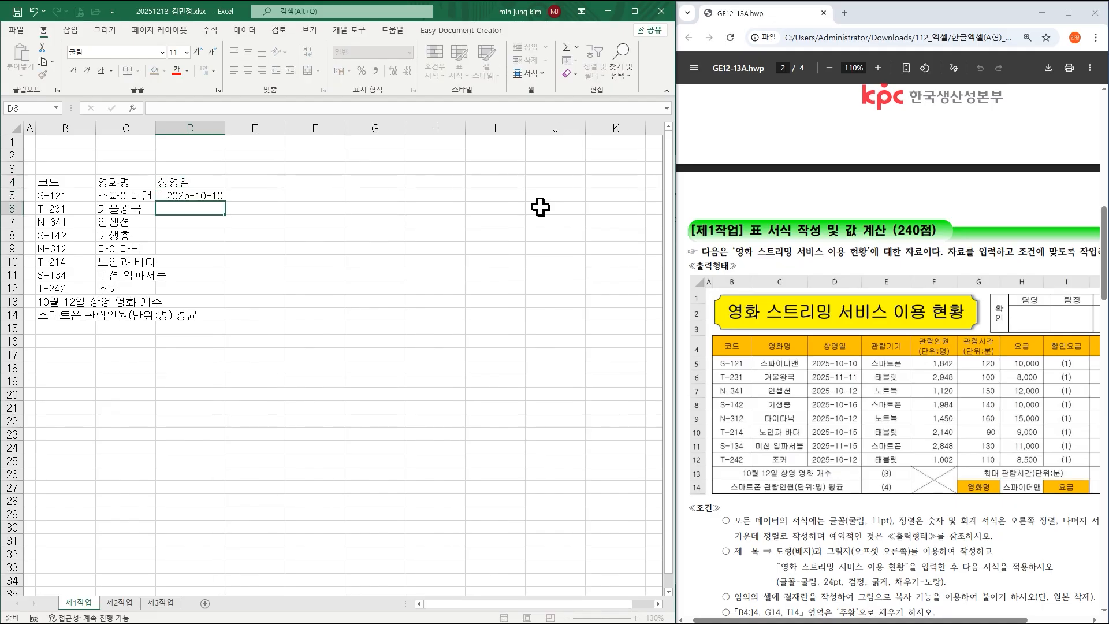
type("202")
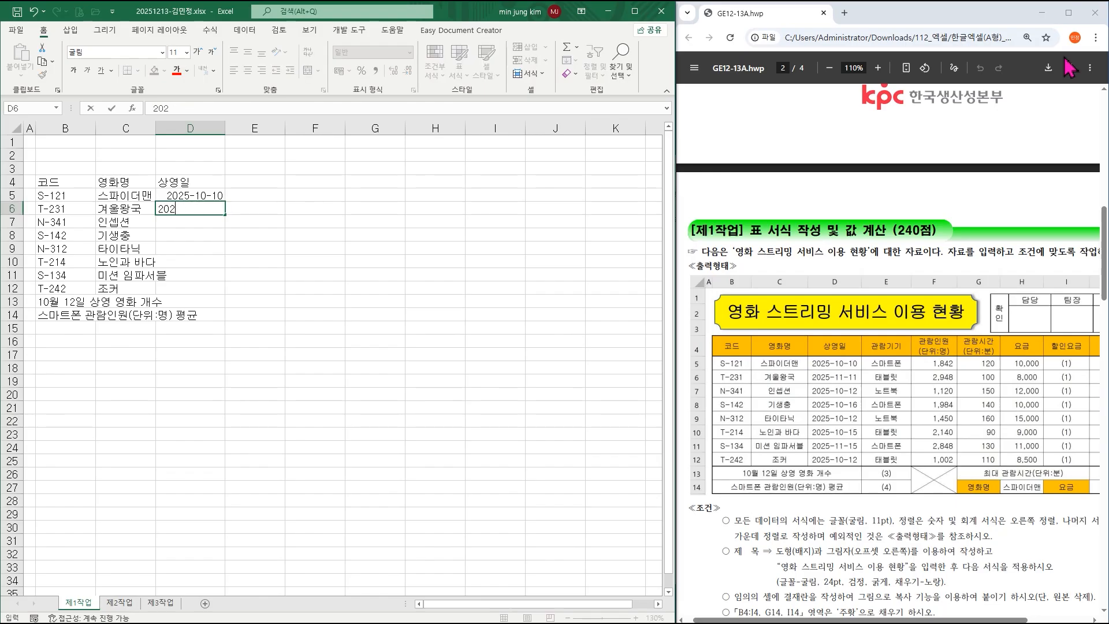
type("-115-11-11")
key("Return")
type("2025-1")
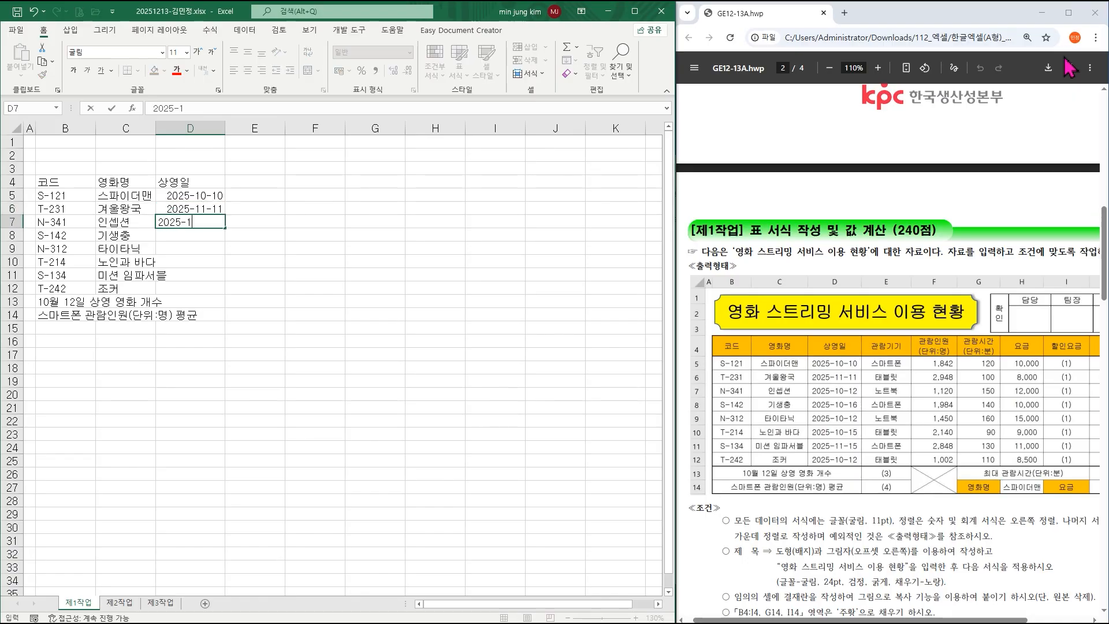
type("0-12")
key("Return")
type("202")
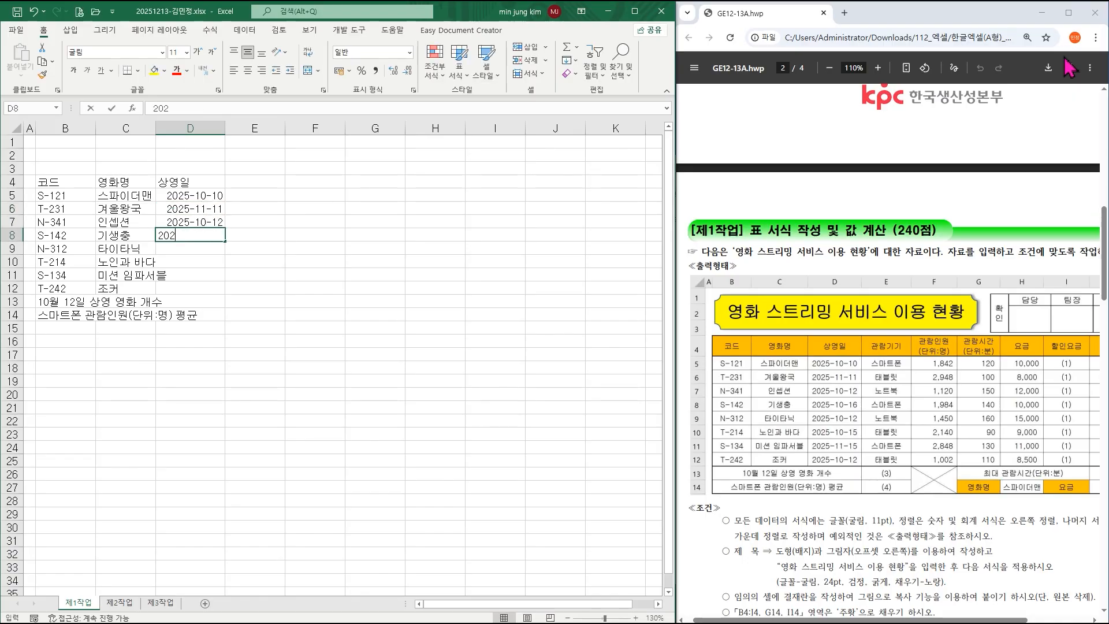
type("5-10-16")
key("Return")
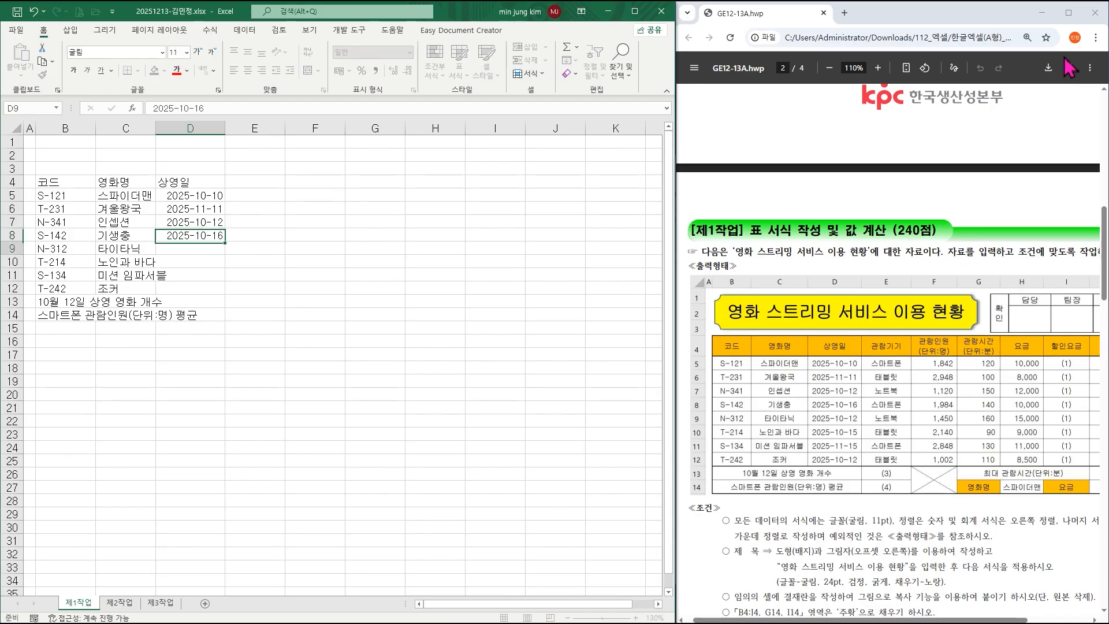
type("2025-10-12")
key("Return")
type("2025-10-15")
key("Return")
type("2025-")
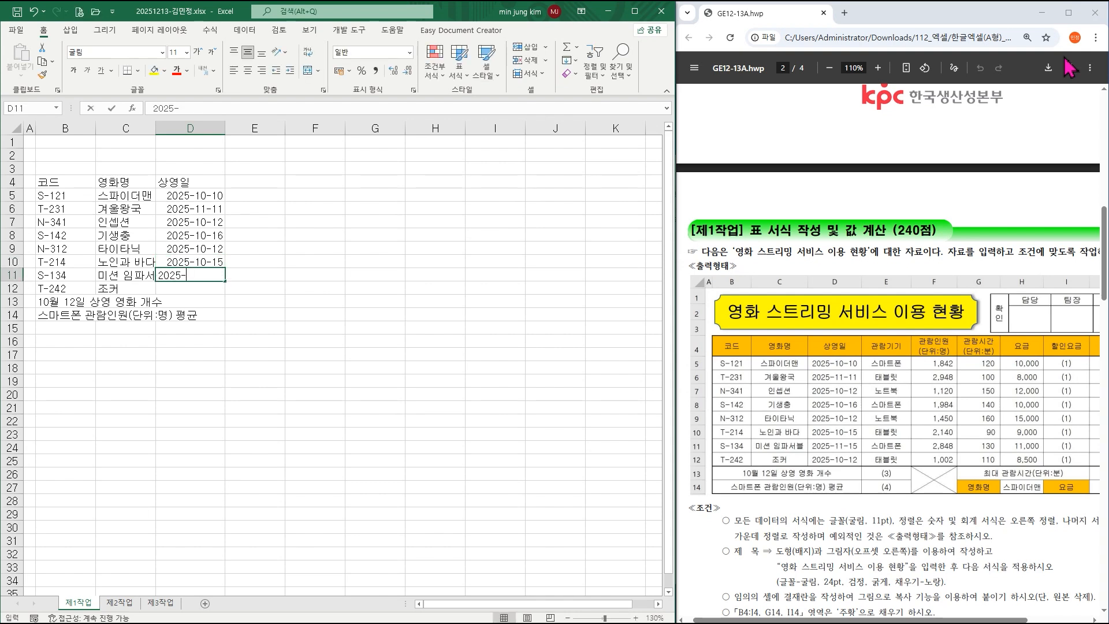
type("11-15")
key("Return")
type("2025-1")
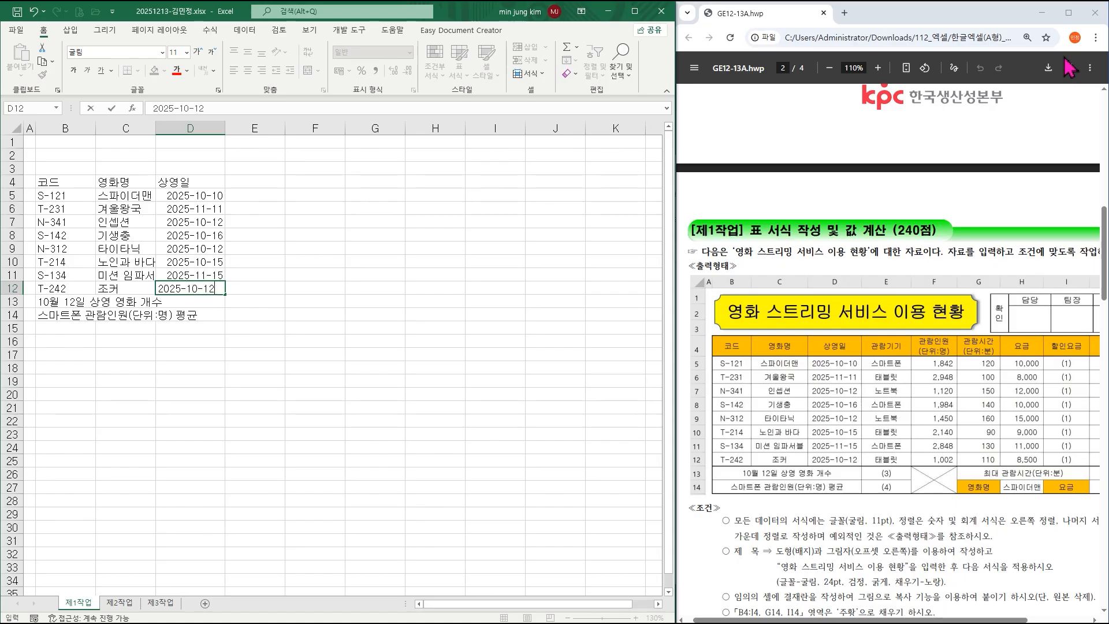
type("0-12")
key("Tab")
key("Up")
key("Up")
key("Up")
key("Up")
key("Up")
key("Up")
key("Up")
key("Up")
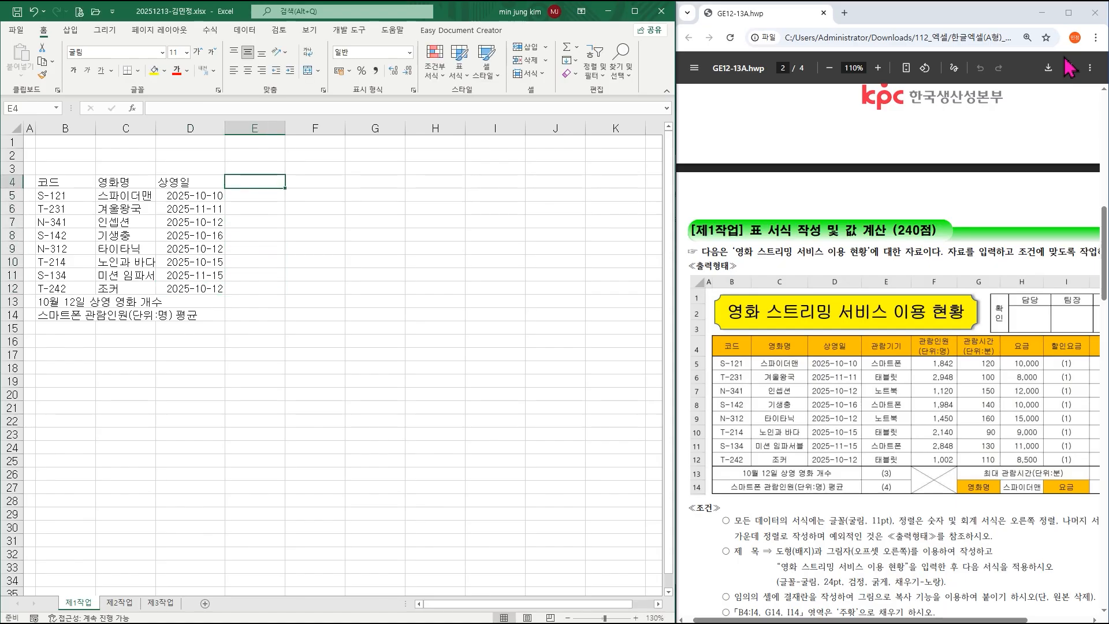
Enter the 관람기기 heading and the devices (스마트폰, 태블릿, 노트북…) down E4:E12.
type("관람")
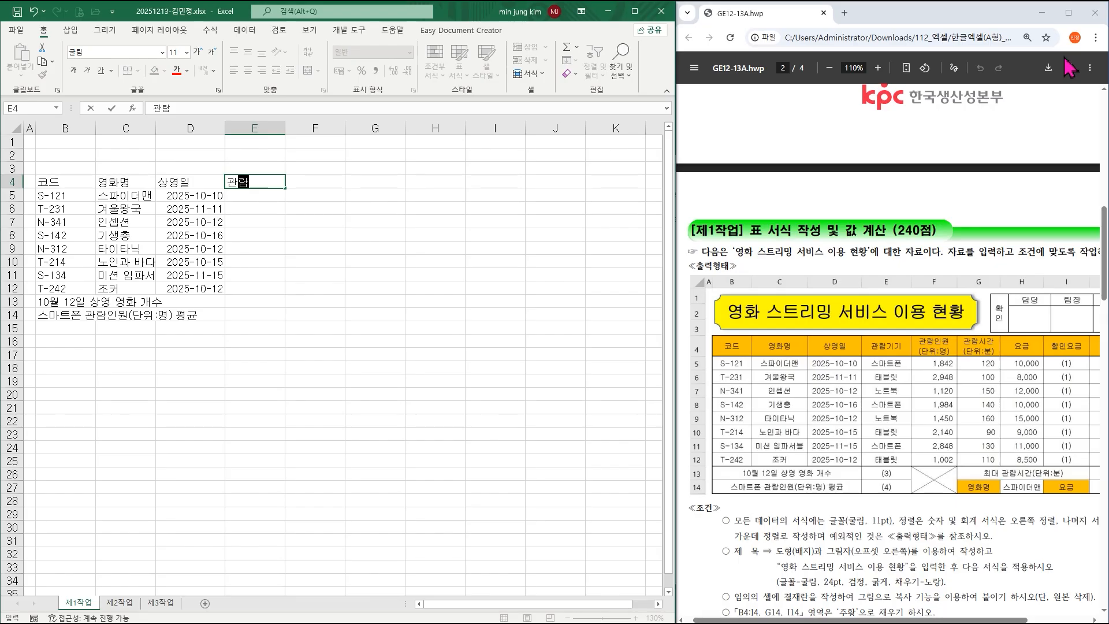
type("기기")
key("Return")
type("스마트폰")
key("Return")
type("태블릿")
key("Return")
type("노트북")
key("Return")
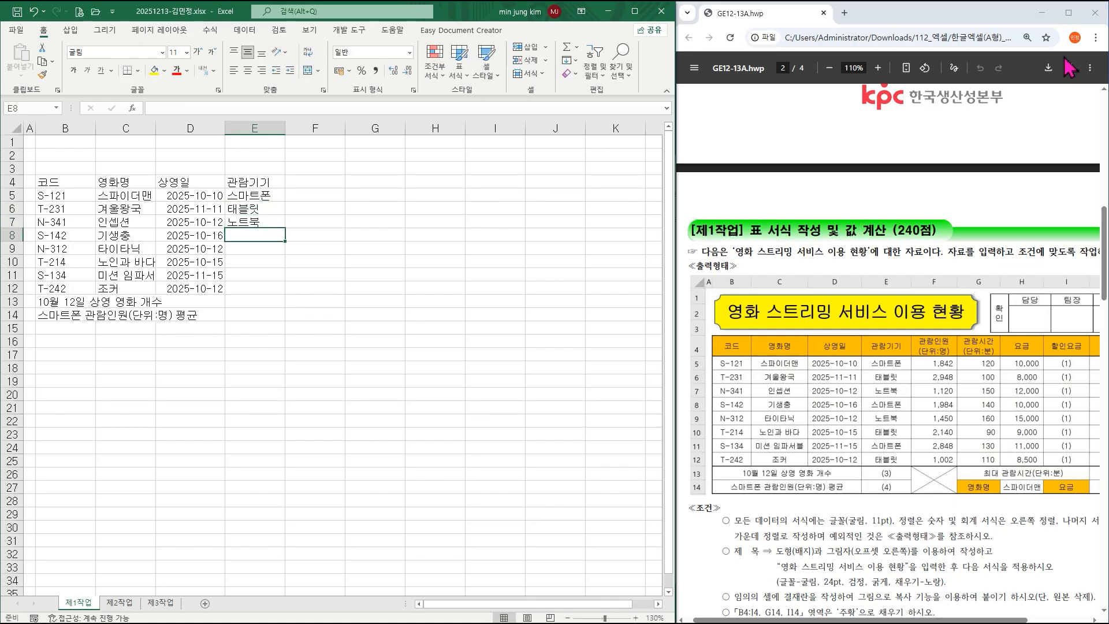
type("스마트폰")
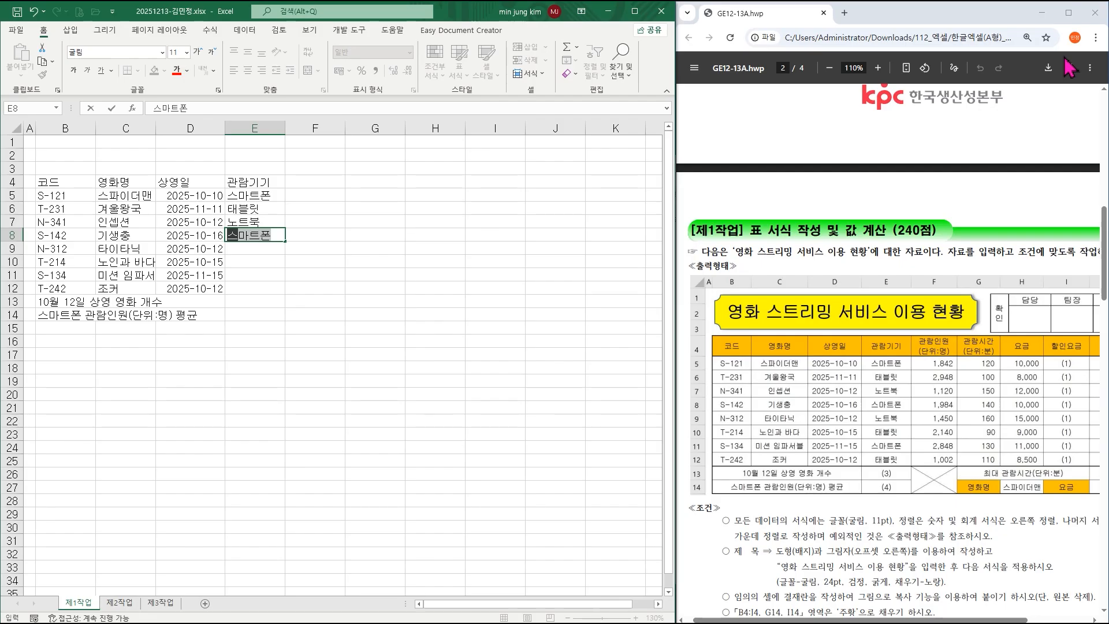
key("Return")
type("노트북")
key("Return")
type("태블릿")
key("Return")
type("스마트폰")
key("Return")
type("태블릿")
key("Return")
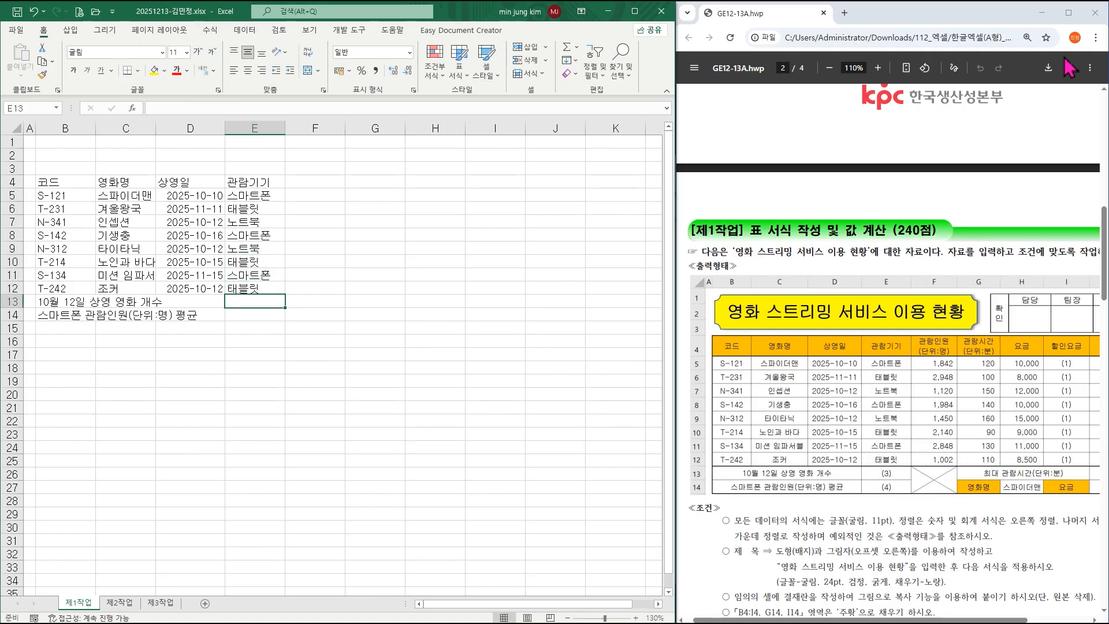
Add the two-line heading 관람인원(단위:명) in F4.
key("Right")
key("Up")
key("Up")
key("Up")
key("Up")
key("Up")
key("Up")
key("Up")
key("Up")
key("Up")
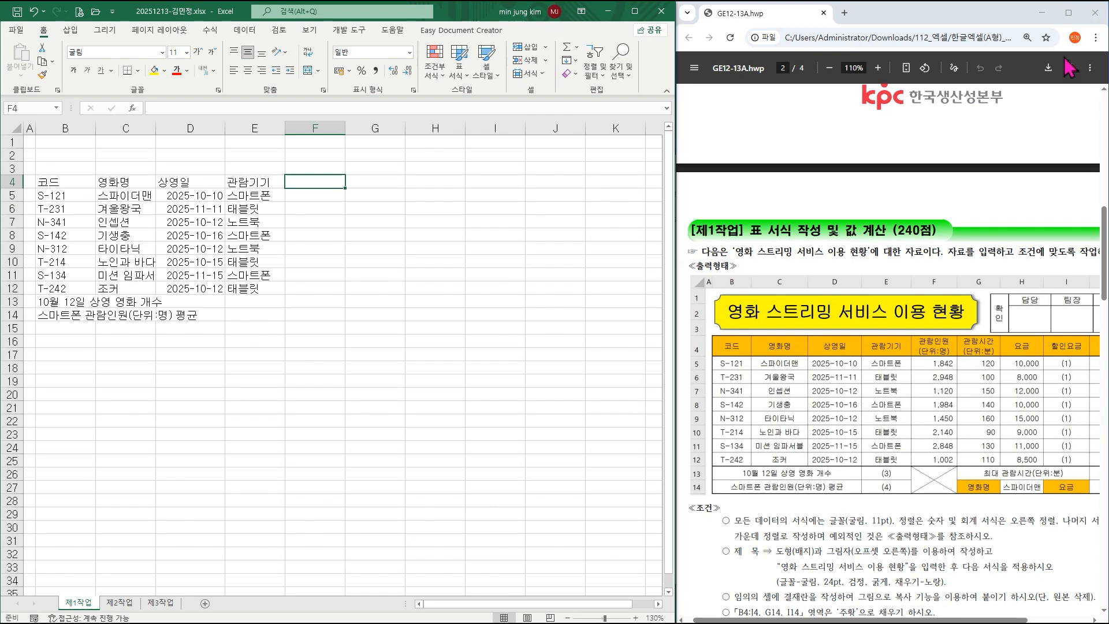
type("관람인ㅇ")
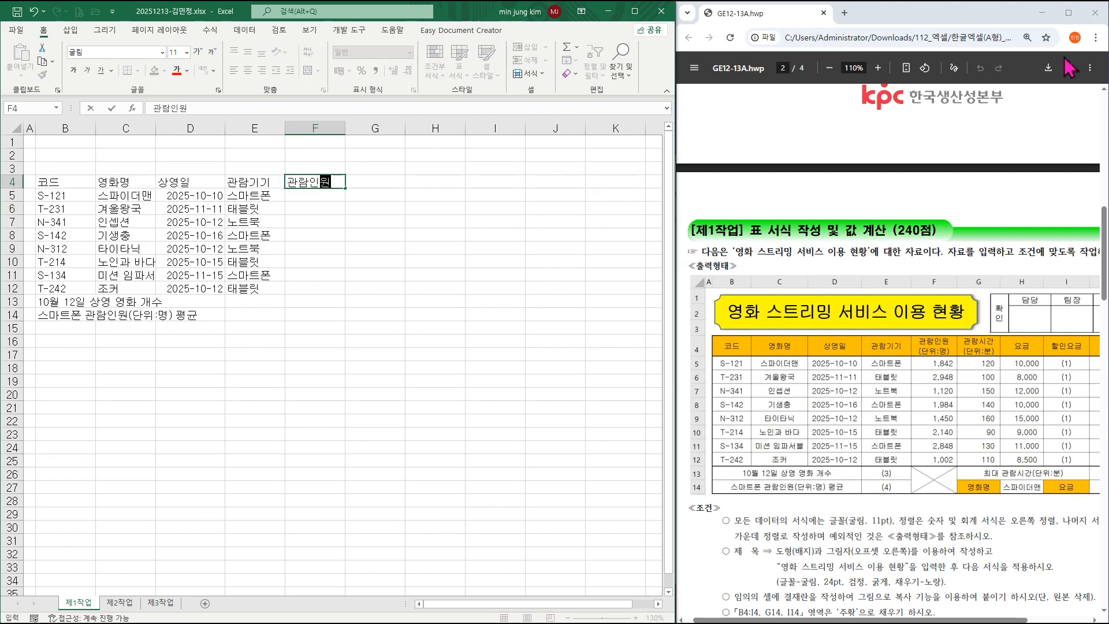
key("Return")
type("(다ㄴ위:ㅁ7")
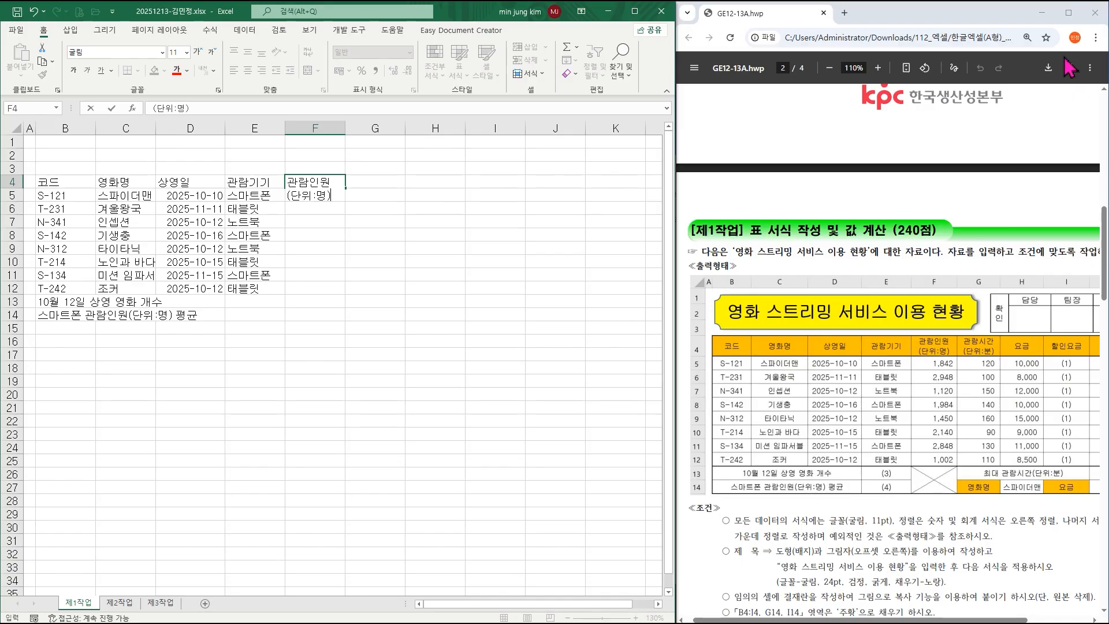
key("Return")
Enter viewer counts 1842, 2948, 1120, 1984, 1450, 2140, 2848, 1002 into F5:F12.
type("1842")
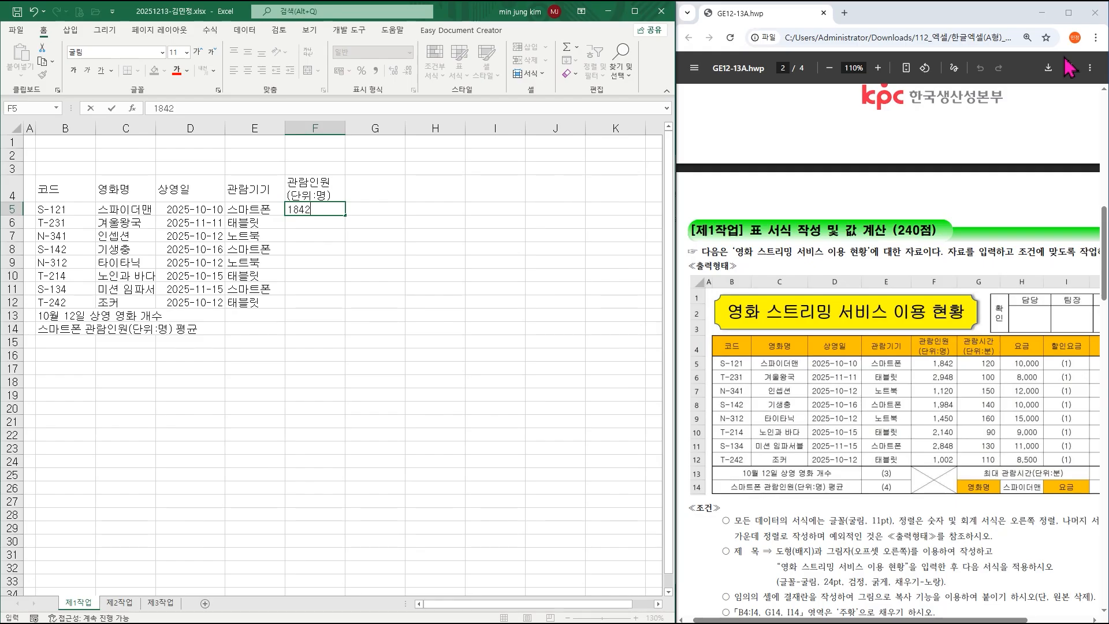
key("Return")
type("2948")
key("Return")
type("1120")
key("Return")
type("1984")
key("Return")
type("1450")
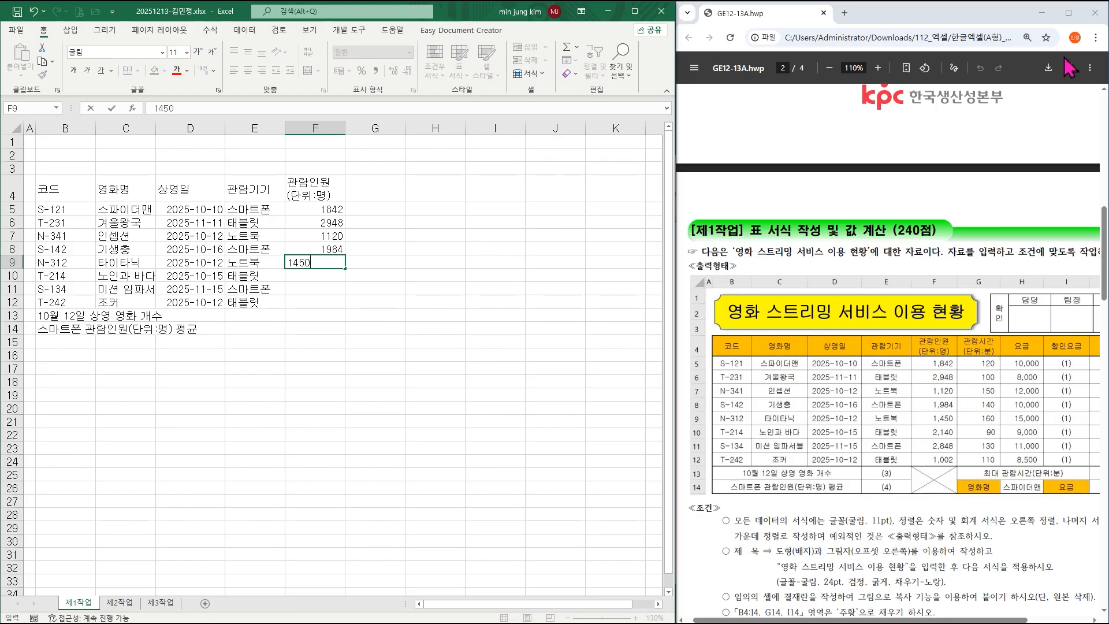
key("Return")
type("21")
key("Return")
type("2848")
key("Return")
type("1002")
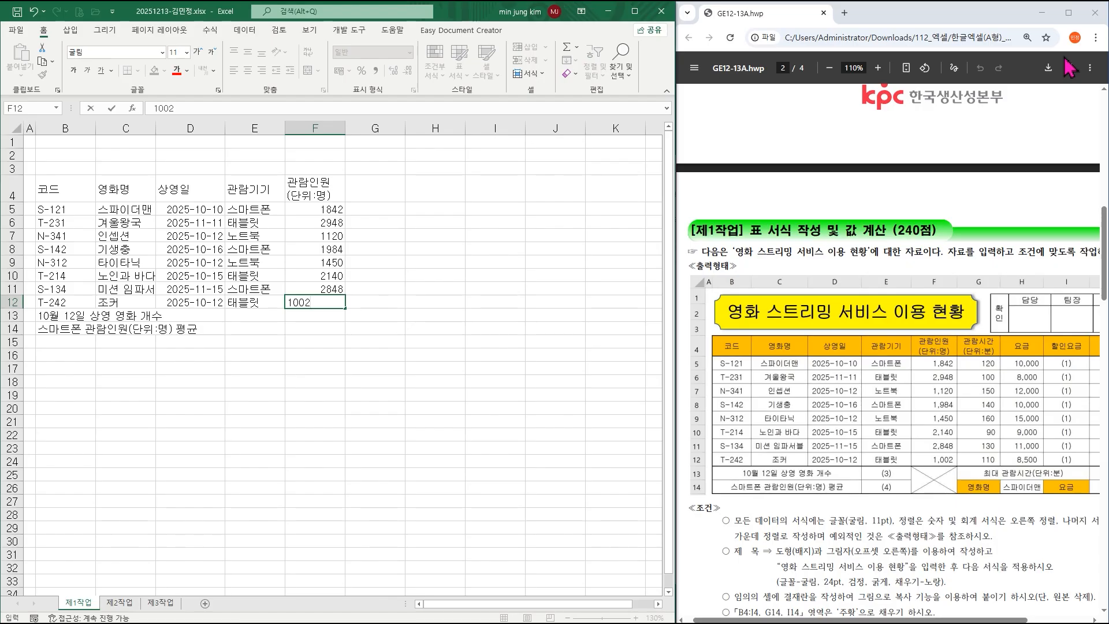
key("Tab")
key("Up")
key("Up")
key("Up")
key("Up")
key("Up")
key("Up")
key("Up")
key("Up")
Add the two-line heading 관람시간(단위:분) in G4.
type("관람")
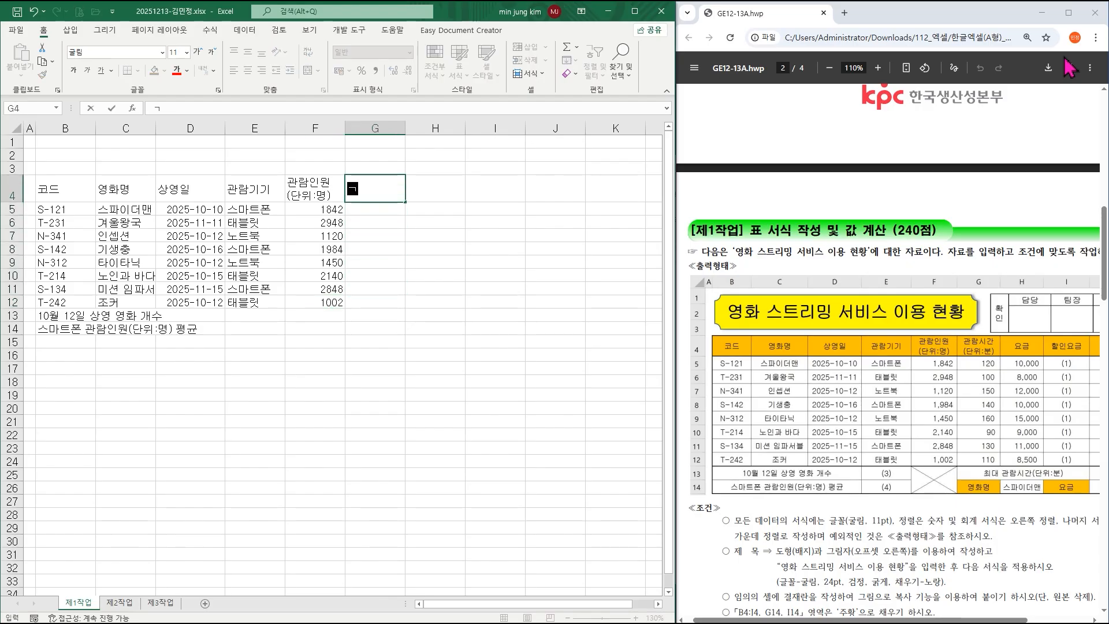
type("시간")
key("alt+Return")
type("(단위")
type(":분(")
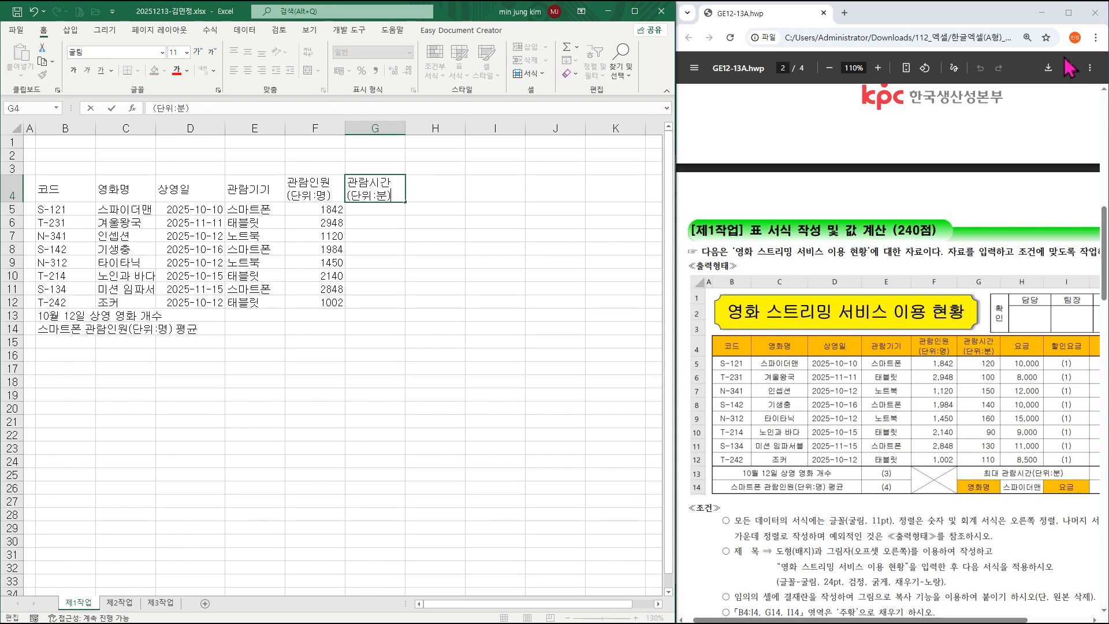
key("Return")
Enter viewing times 120, 100, 150, 140, 160, 90, 130, 110 into G5:G12.
type("120")
key("Return")
type("100")
key("Return")
type("150")
key("Return")
type("140")
key("Return")
type("160")
key("Return")
type("90")
key("Return")
type("130")
key("Return")
type("110")
key("Tab")
Add the 요금 heading in H4 and prices 10000, 8000, 12000 in H5:H7.
key("Up")
key("Up")
key("Up")
key("Up")
key("Up")
key("Up")
key("Up")
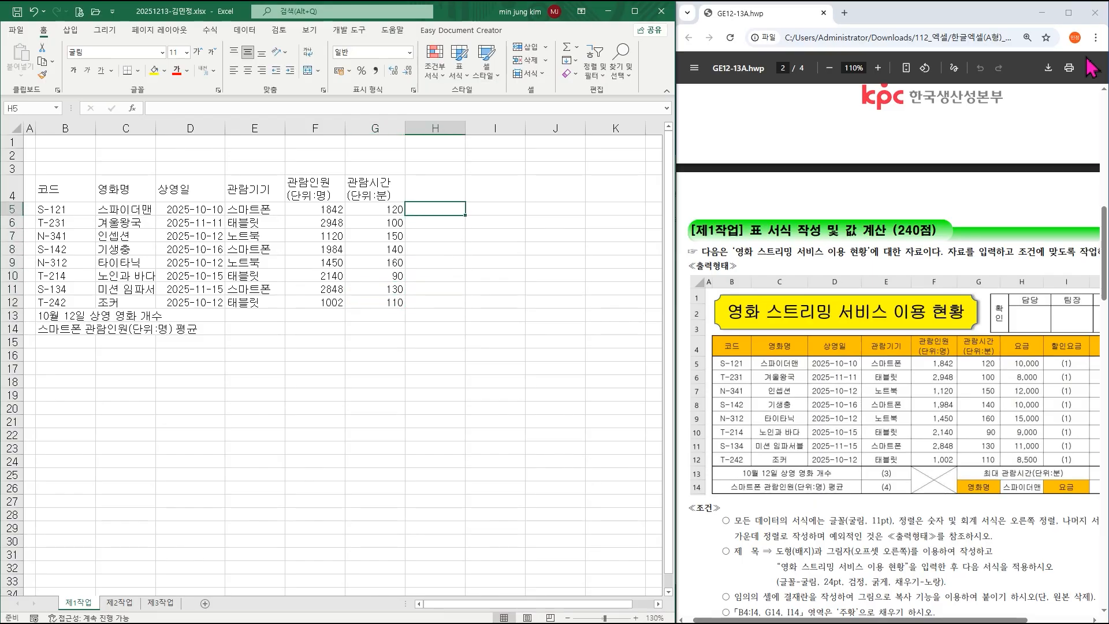
key("Up")
type("요금")
key("Return")
type("10000")
key("Return")
type("8000")
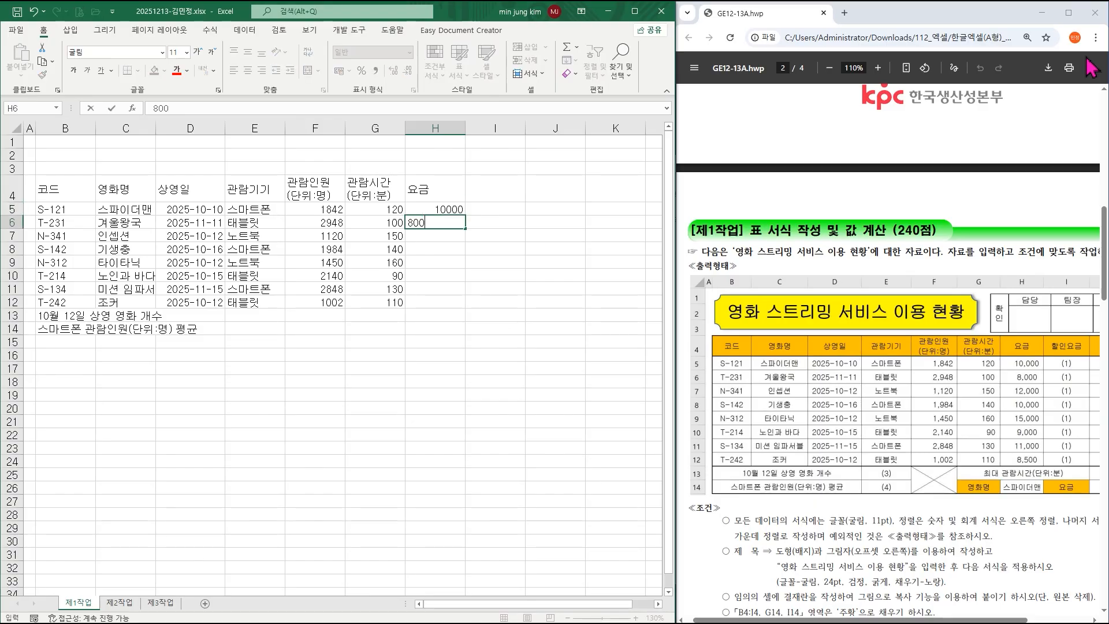
key("Return")
type("132")
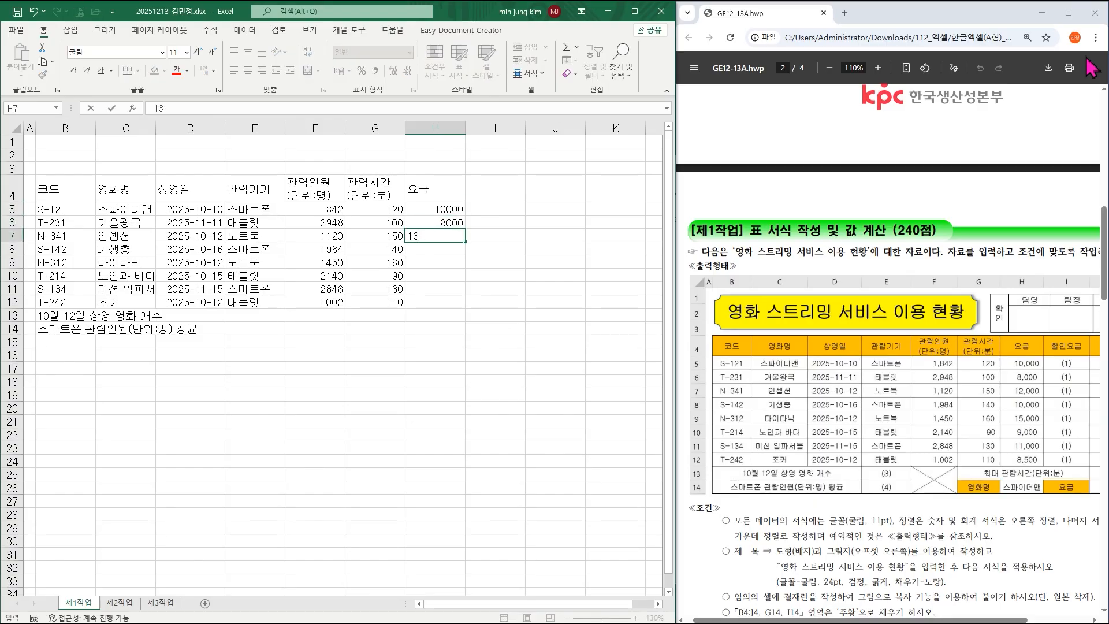
key("BackSpace")
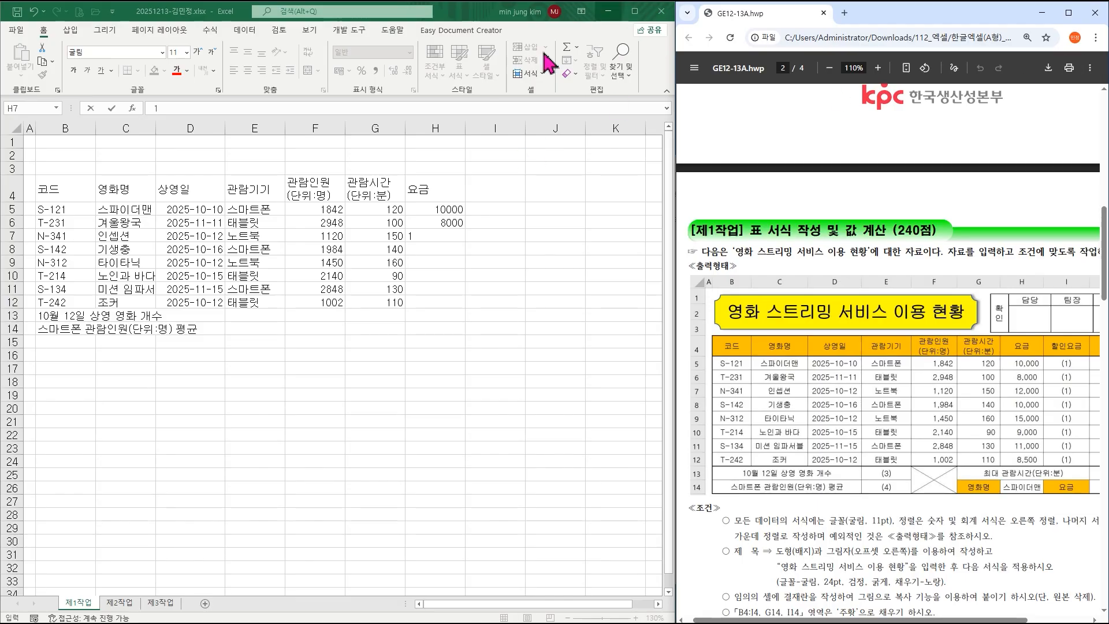
left_click(435, 234)
type("2000")
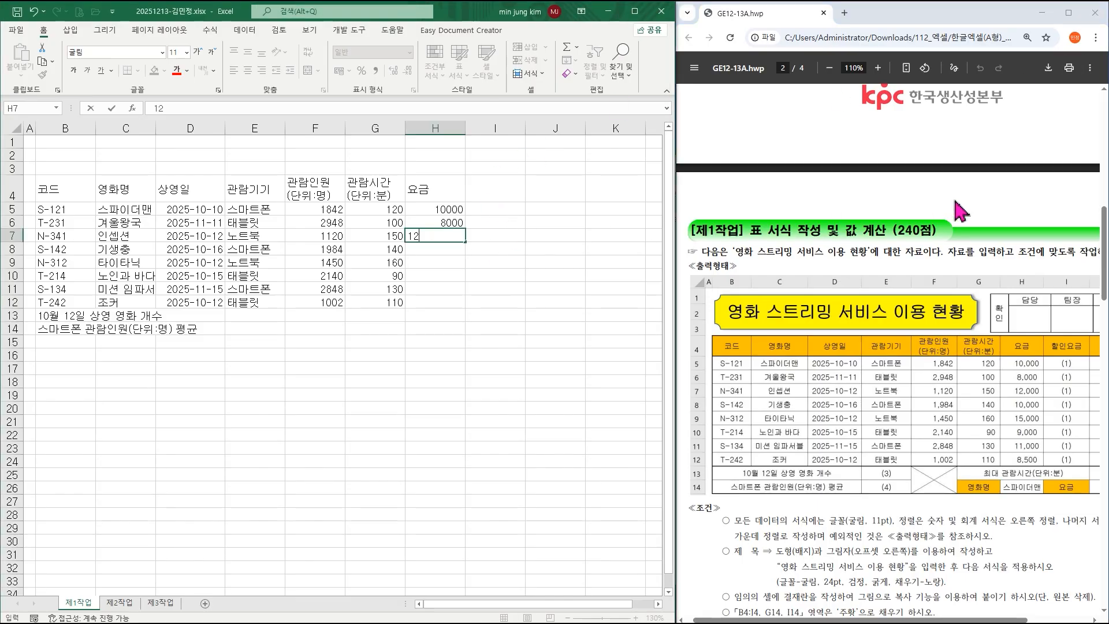
key("Return")
Enter prices 10000, 15000, 9000, 11000, 8500 into H8:H12, correcting H8 to 10000.
type("1000")
key("Return")
type("1500")
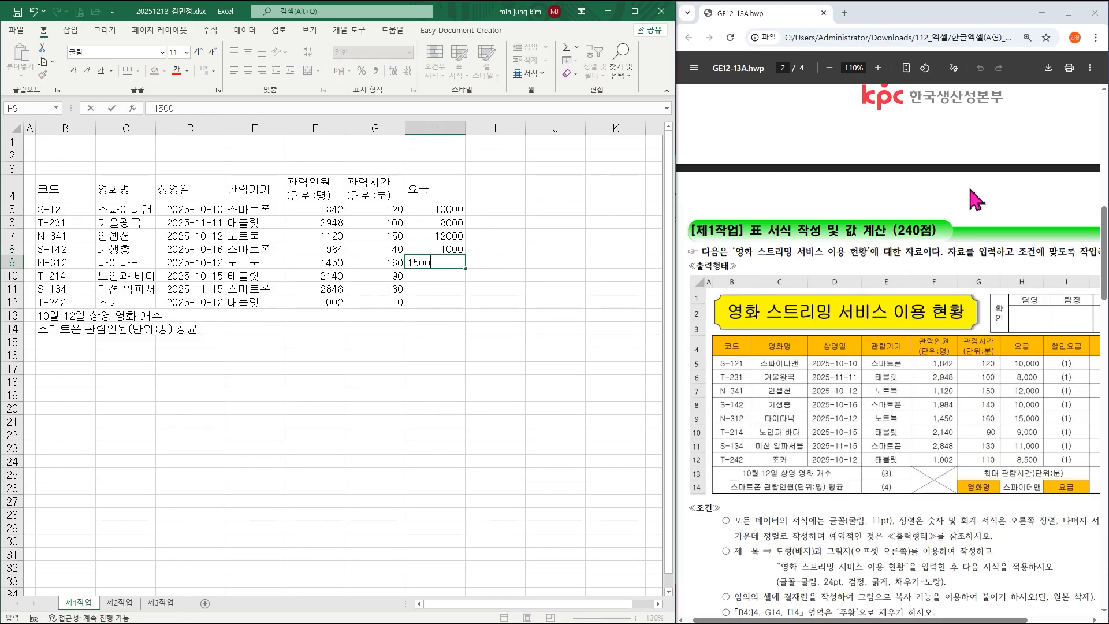
type("0")
key("Up")
type("10")
key("Return")
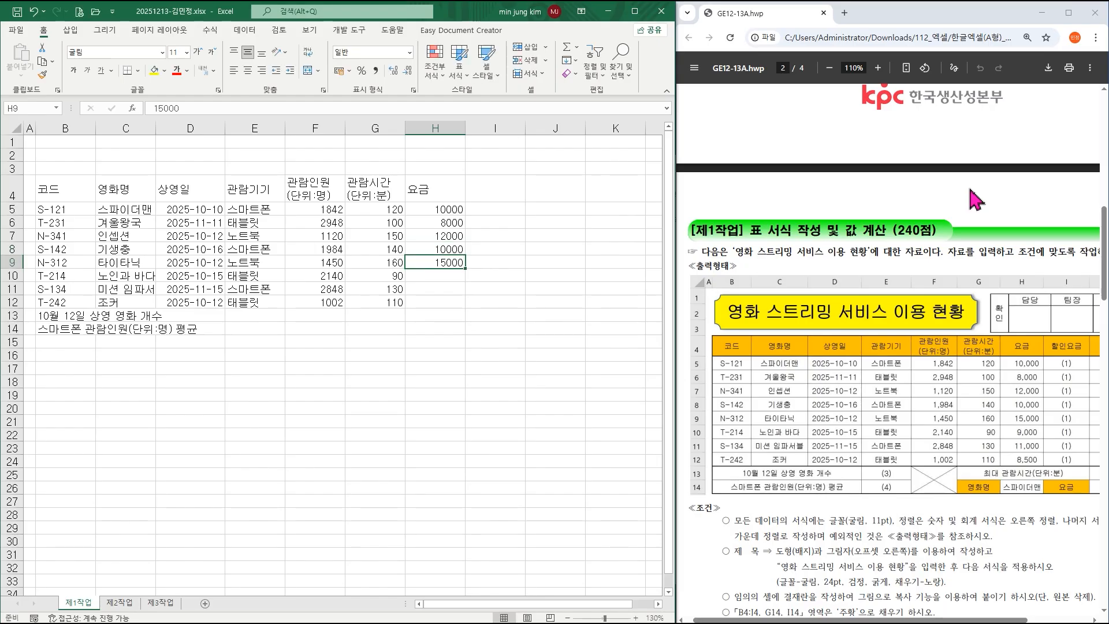
key("Return")
type("9000")
key("Return")
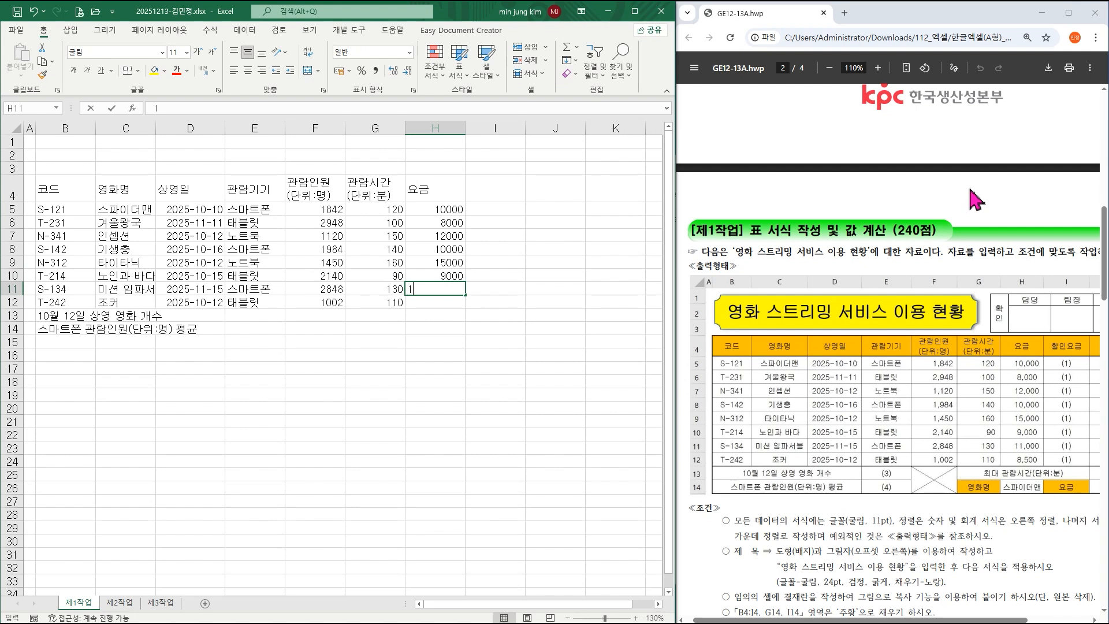
key("Return")
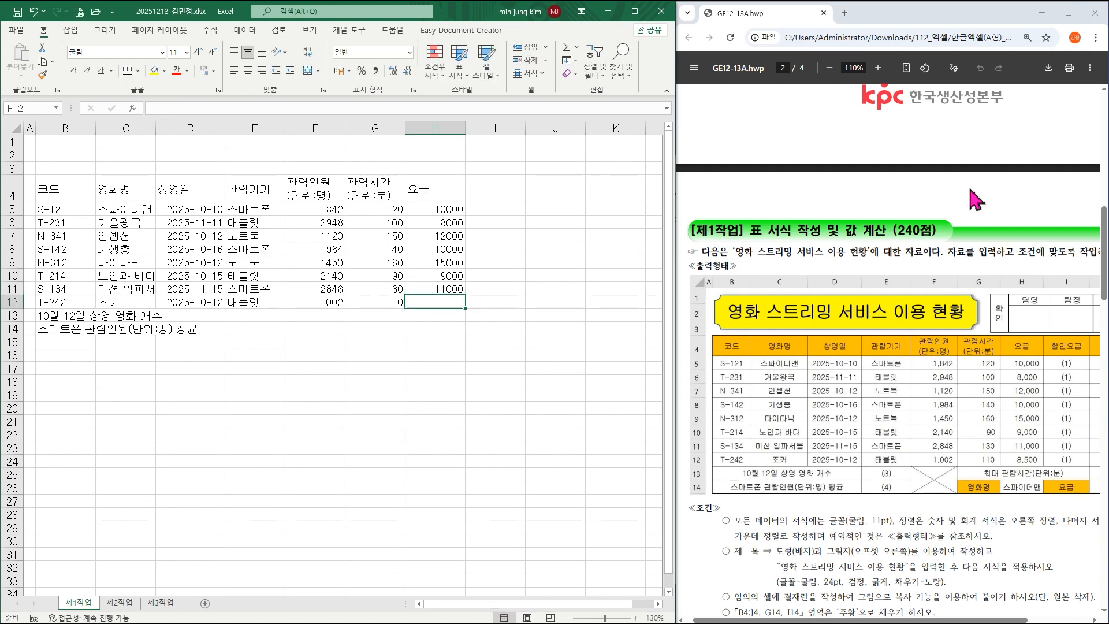
key("Return")
Type the labels 최대 관람시간(단위:분) in G13, 영화명 in G14 and 요금 in I14.
key("Left")
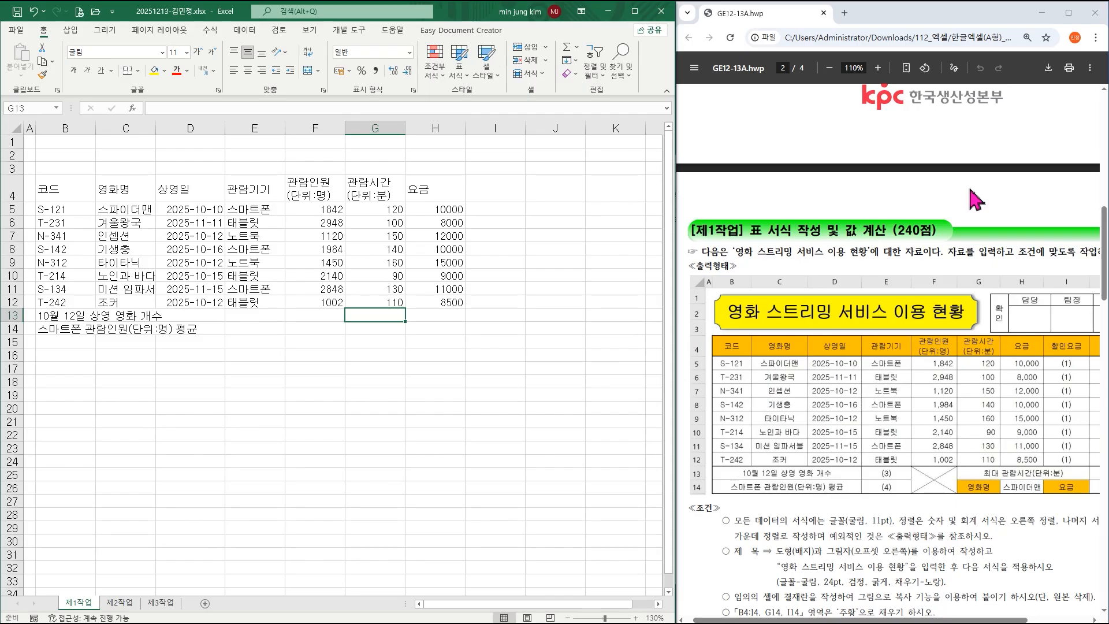
type("최대 관람시간(단위:분)(")
key("Return")
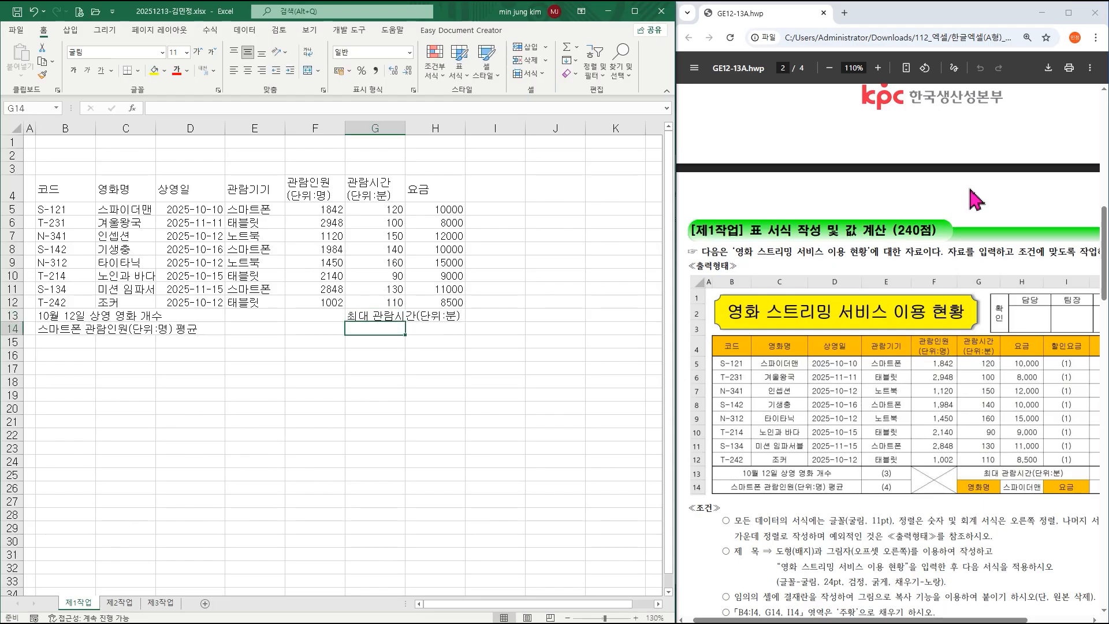
type("영화명")
key("Tab")
key("Tab")
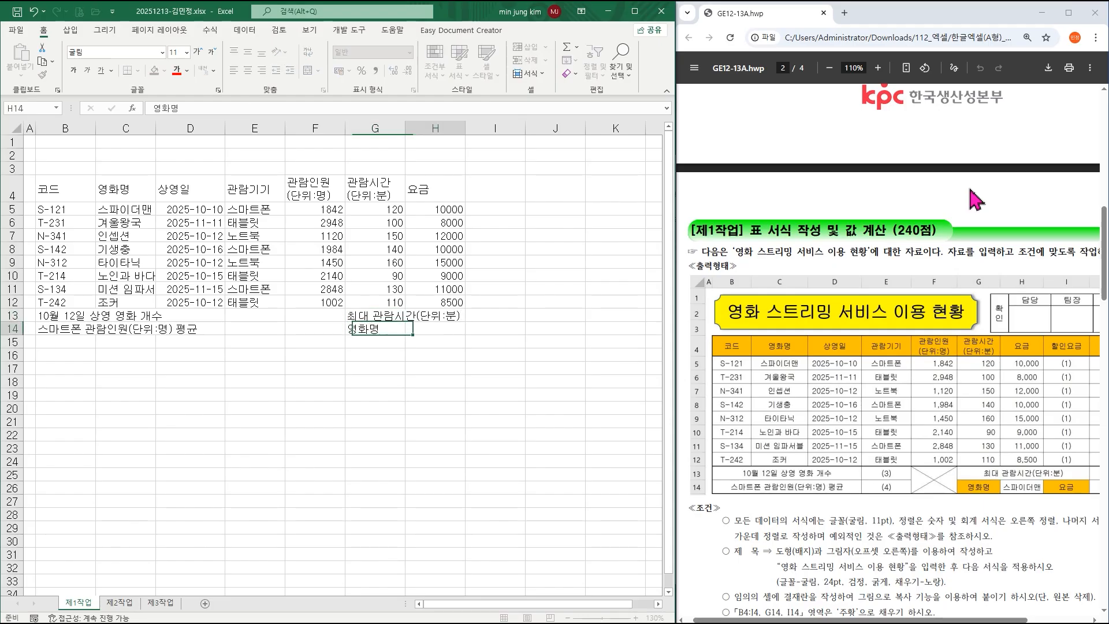
type("요금")
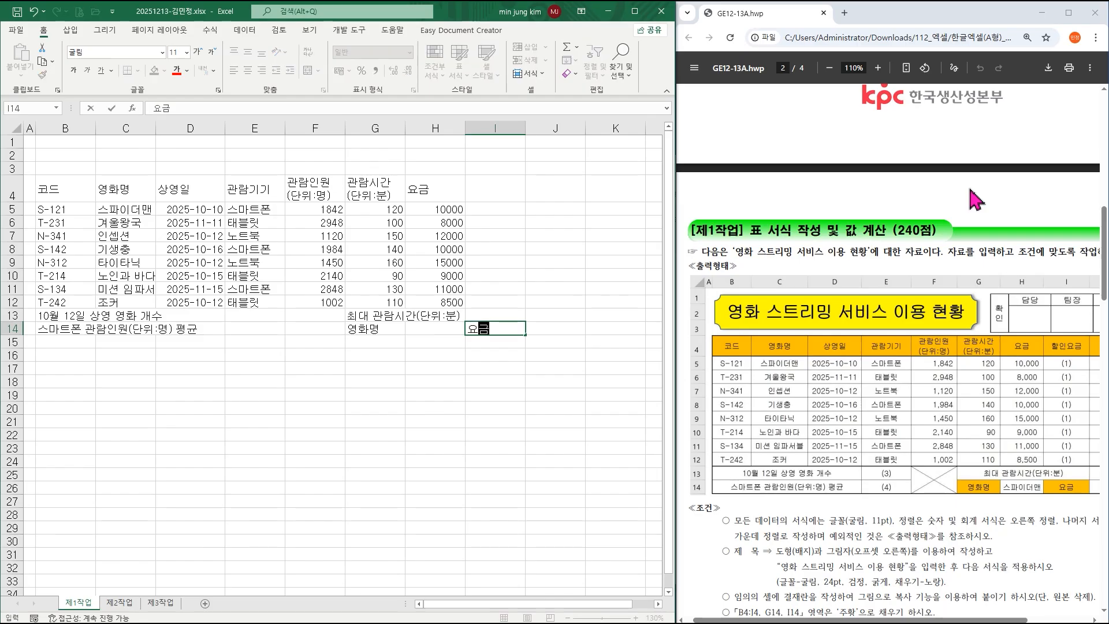
Add the 할인요금 heading in I4 and 비고 in J4.
left_click_drag(910, 620, 954, 620)
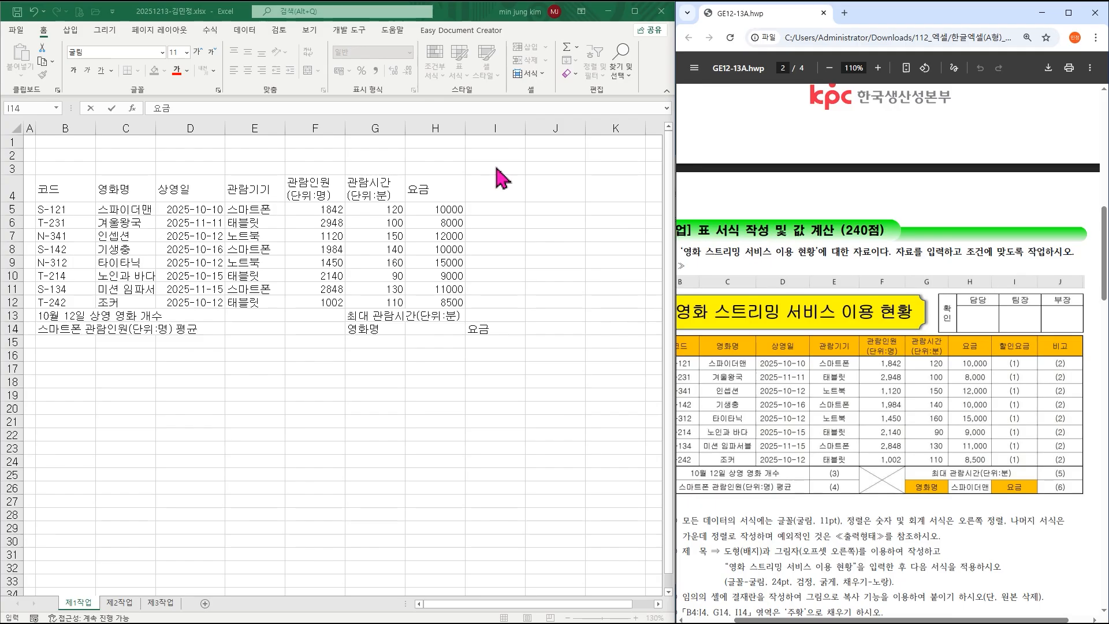
left_click(497, 190)
left_click(497, 191)
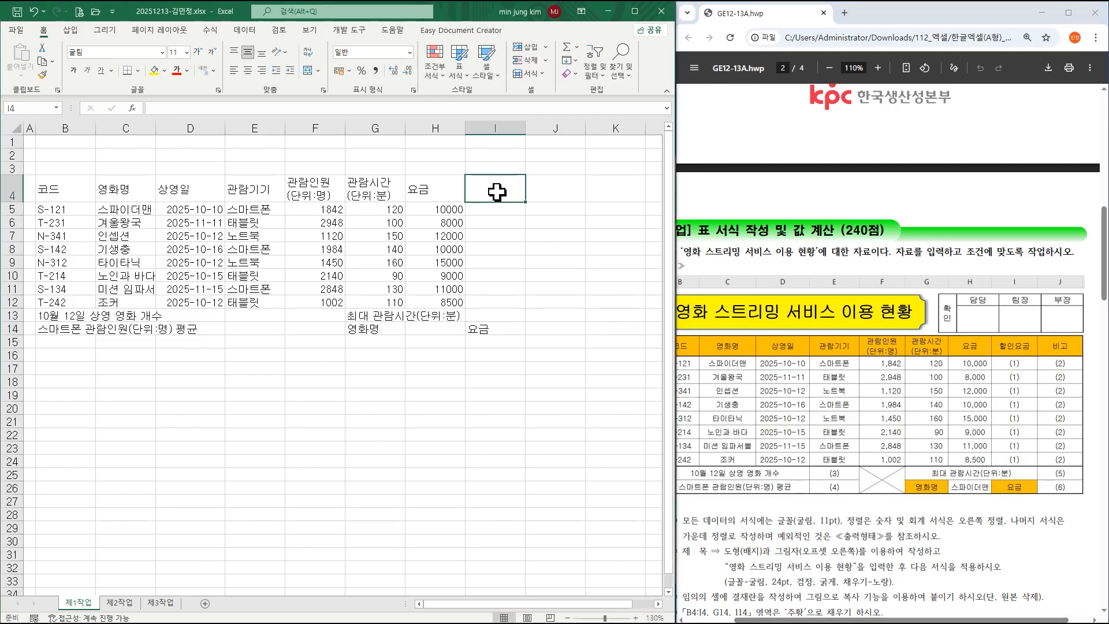
type("ㅎ인요금")
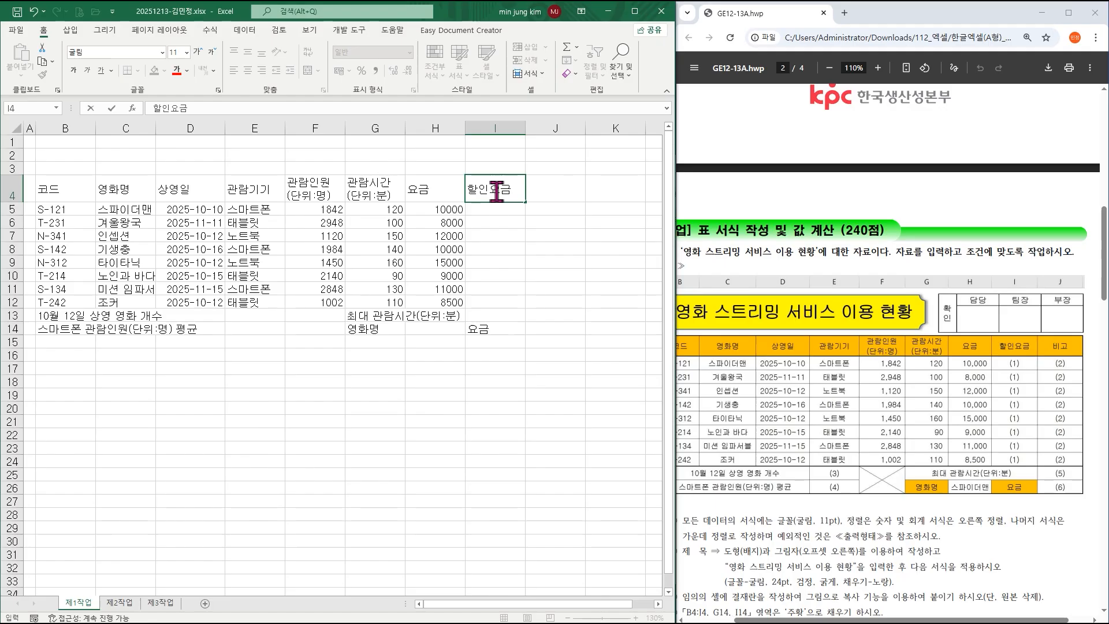
key("Tab")
type("비고")
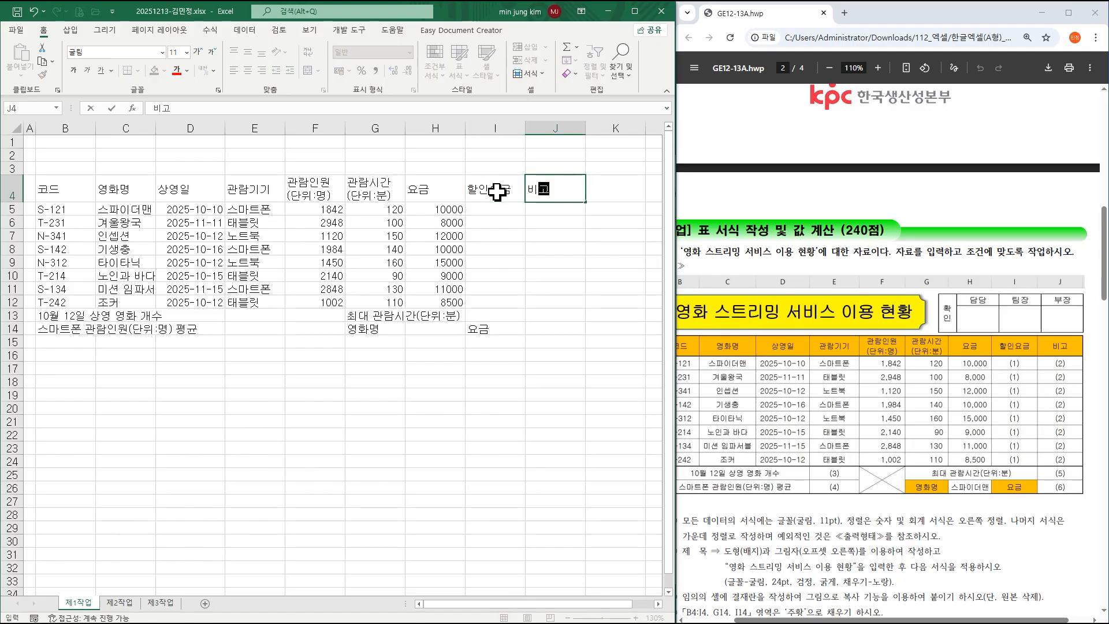
left_click(566, 260)
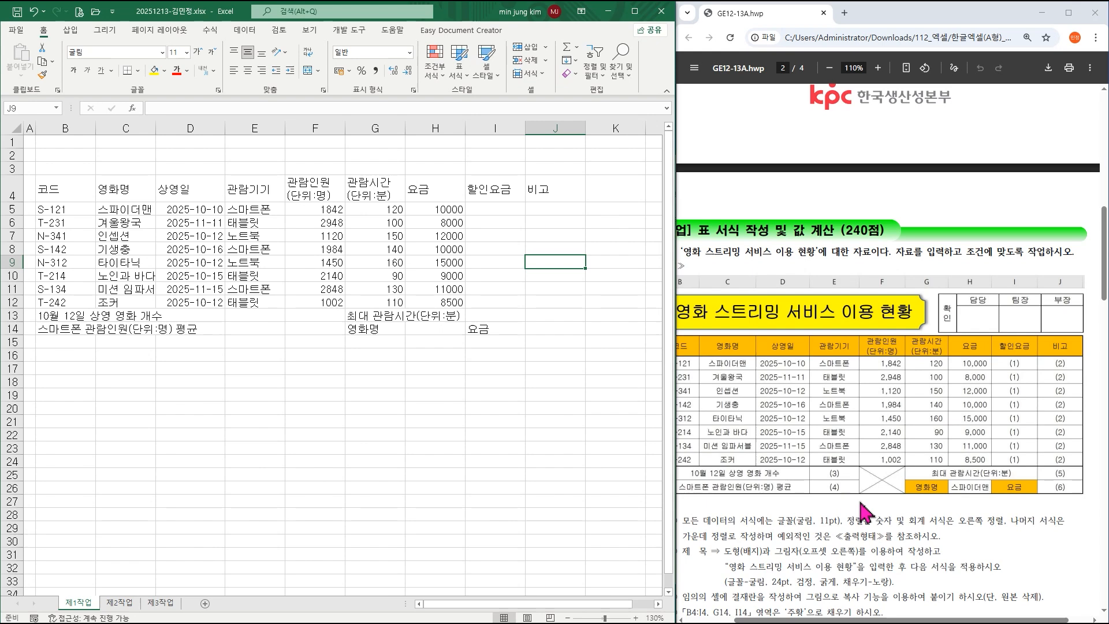
Review the task sheet's font condition, then select the table from B4 down.
left_click_drag(856, 620, 824, 622)
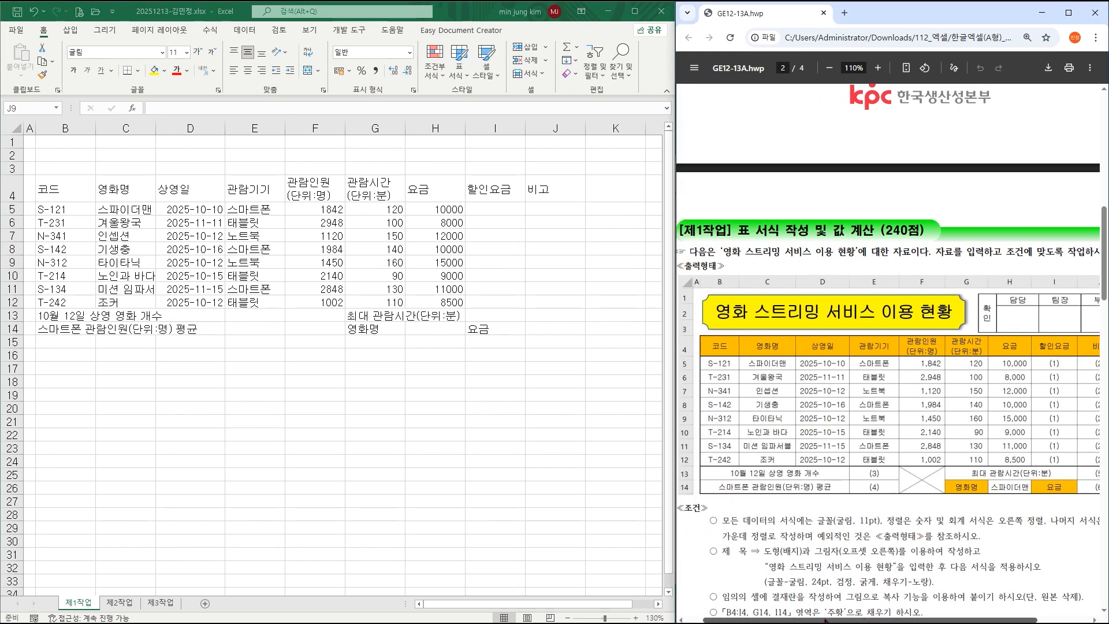
scroll(876, 510, "down", 3)
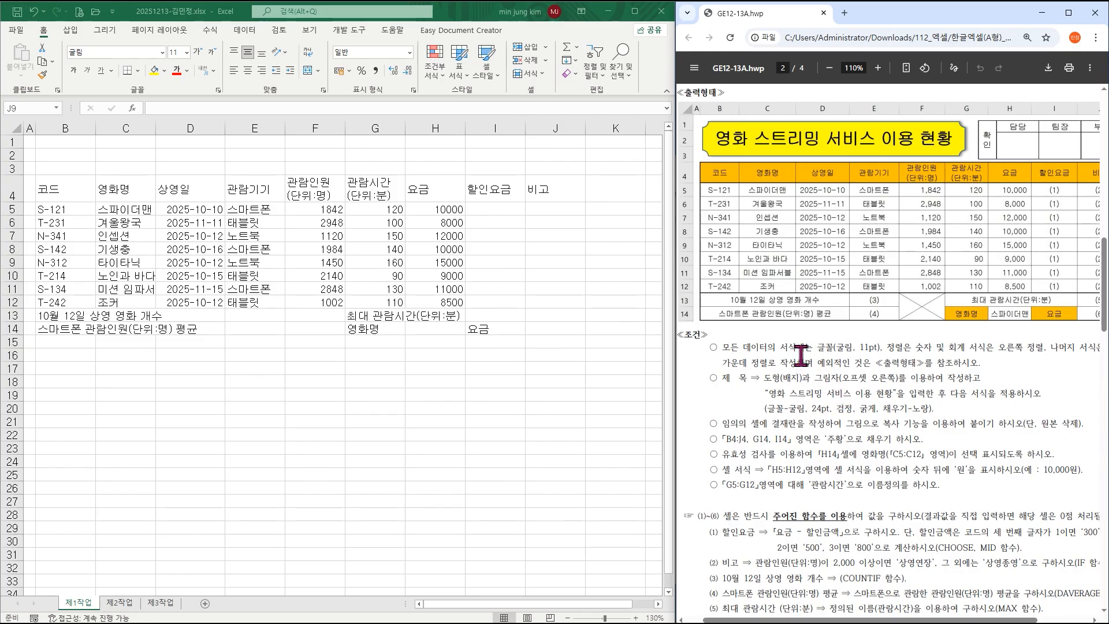
left_click_drag(820, 349, 883, 349)
left_click(890, 349)
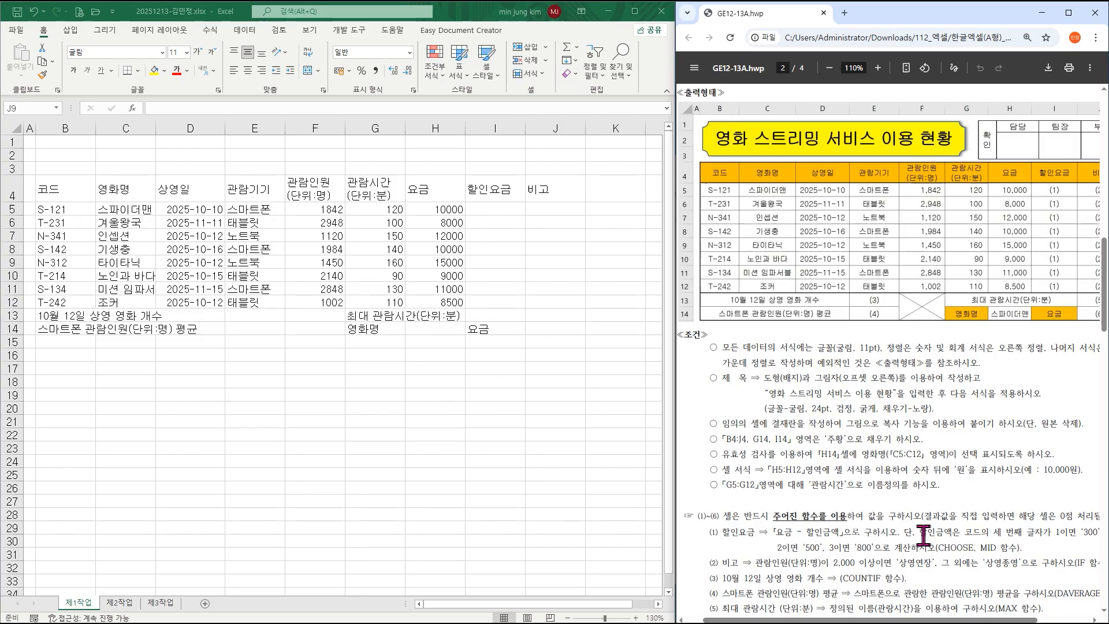
left_click_drag(924, 621, 933, 622)
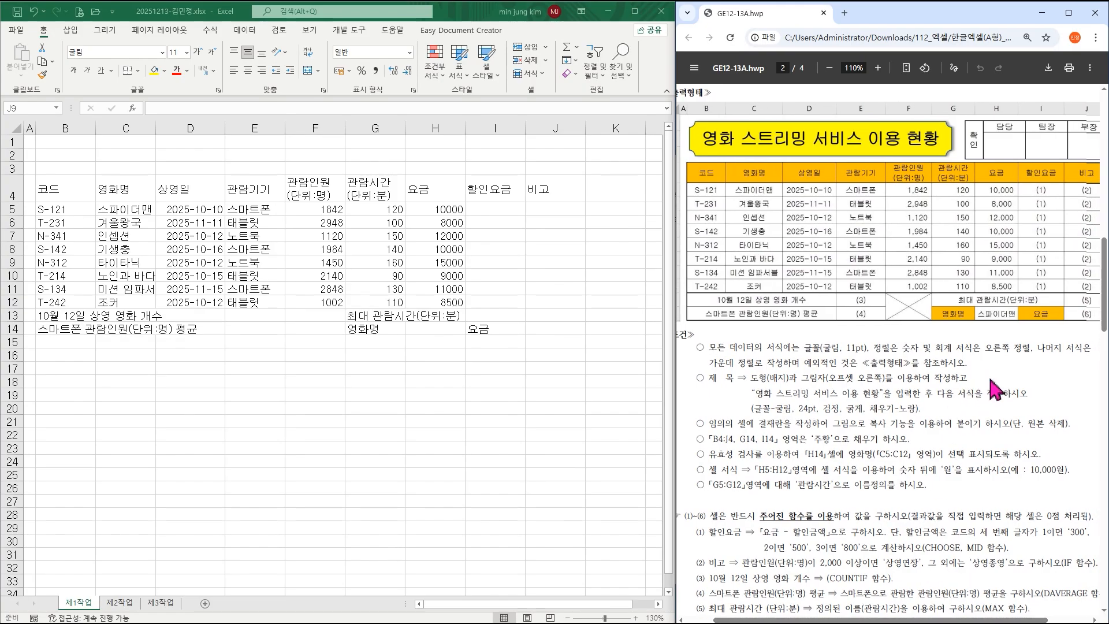
left_click(303, 337)
left_click_drag(72, 191, 543, 330)
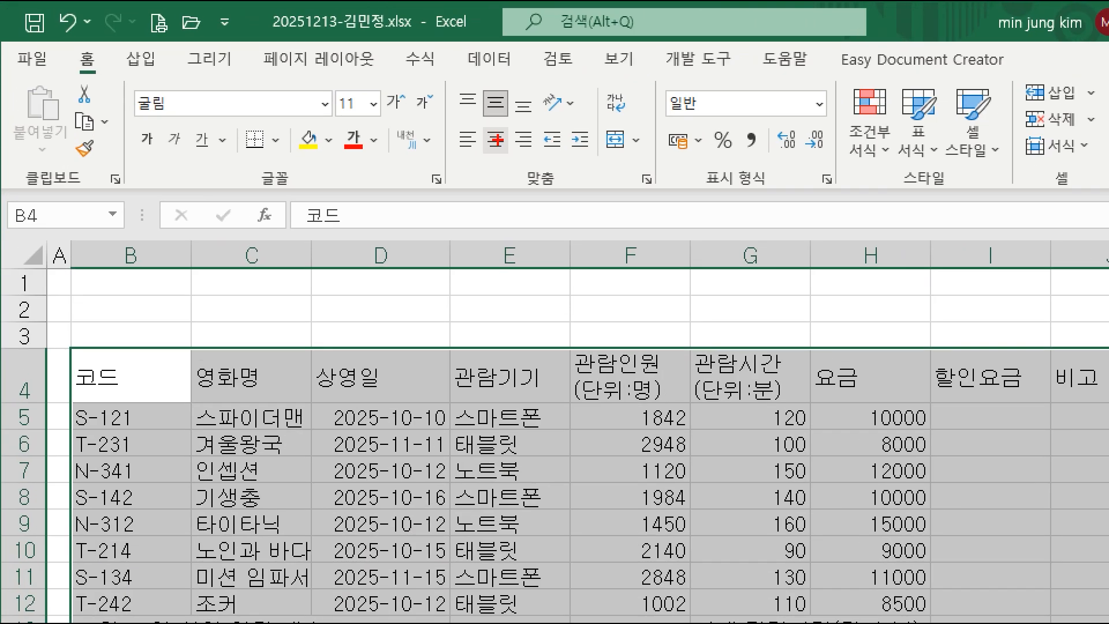
Center the table, apply All Borders and Thick Outside Borders, and thickly outline rows B5:I12.
left_click(495, 138)
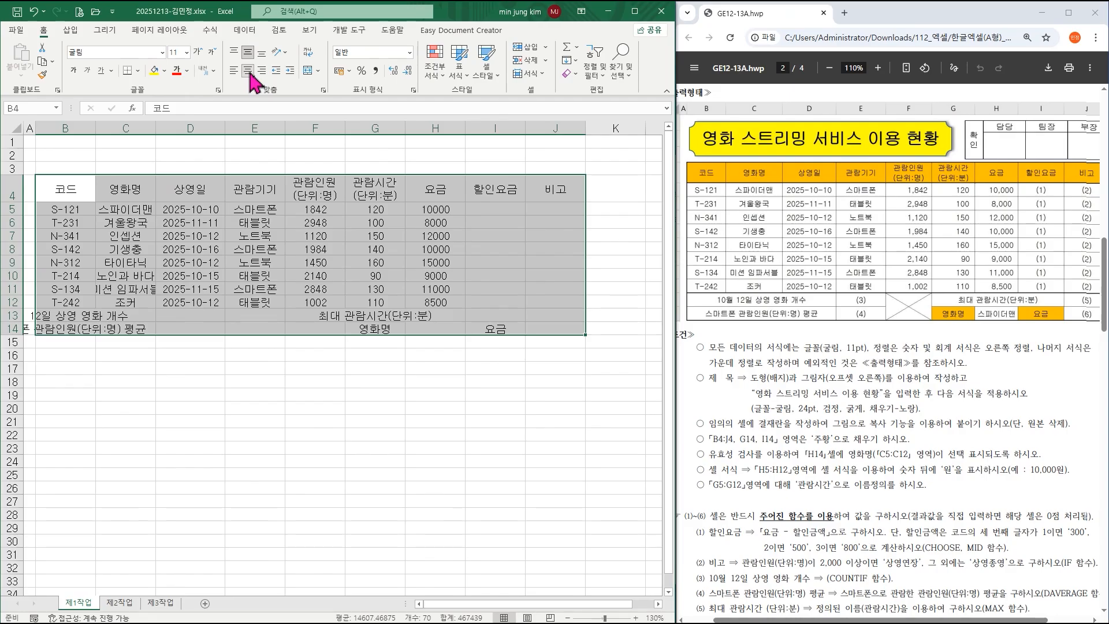
left_click(138, 70)
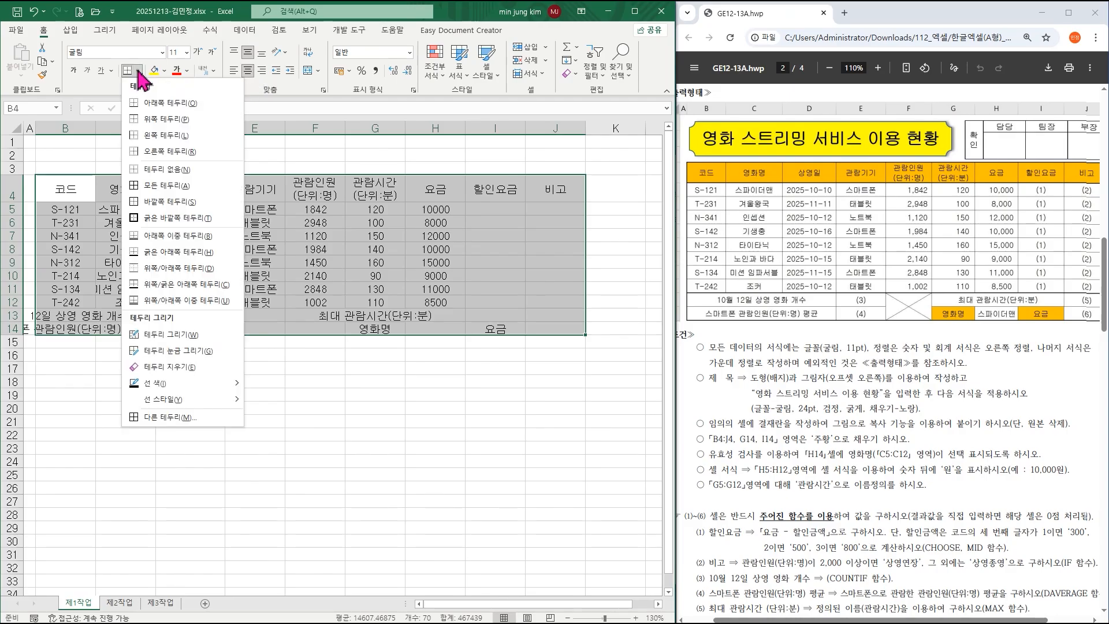
left_click(159, 195)
left_click(139, 70)
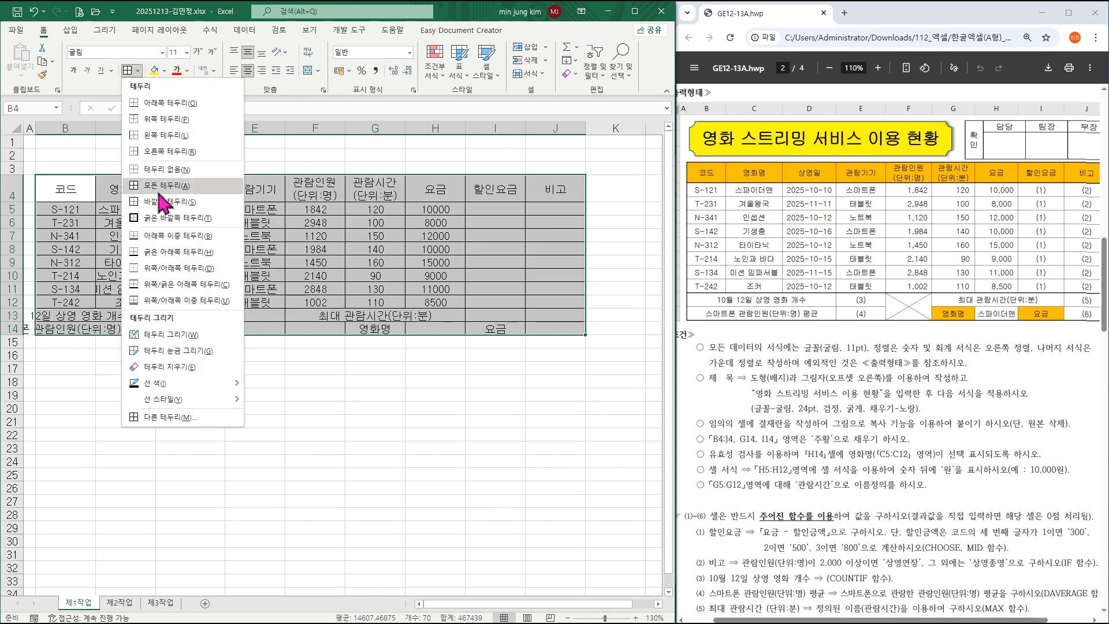
left_click(169, 226)
left_click_drag(65, 210, 546, 302)
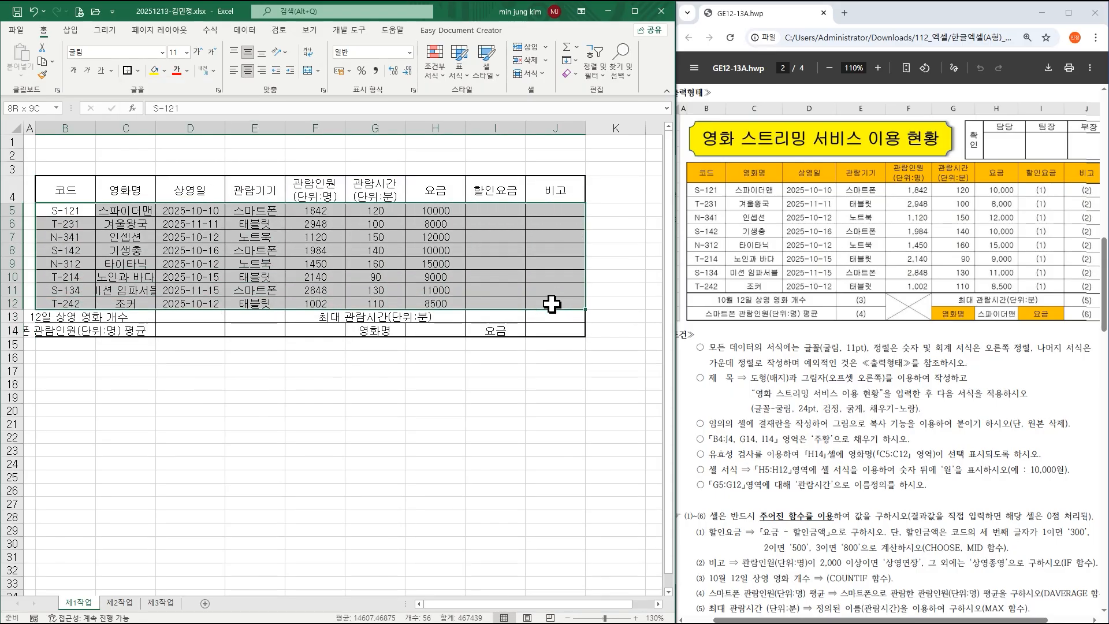
left_click(127, 72)
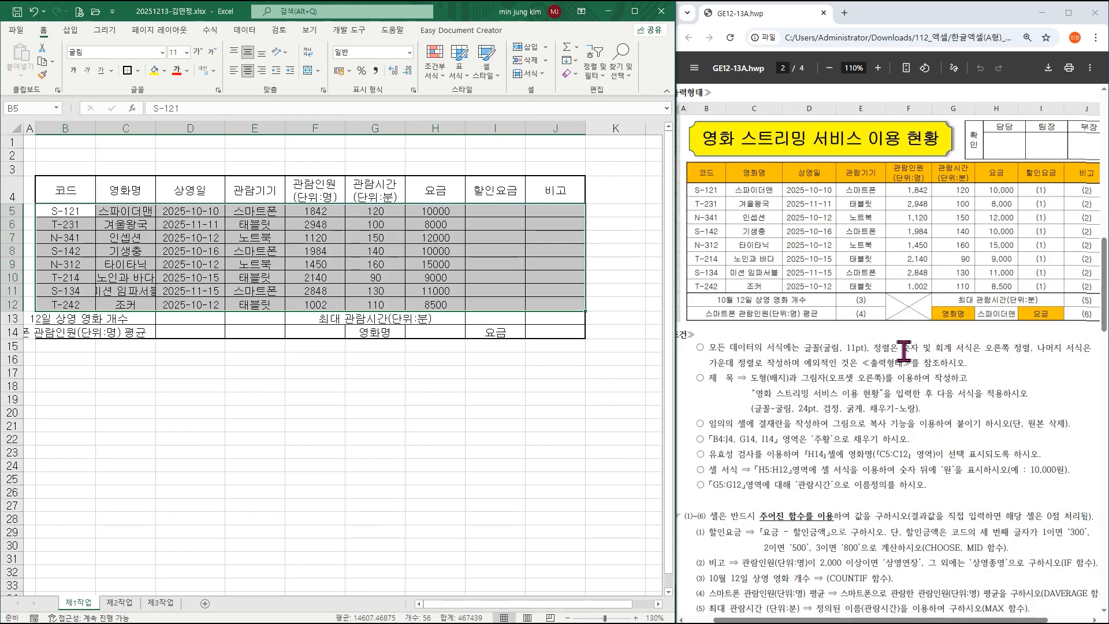
Right-align the number cells from F5 down, following the task sheet's alignment rule.
left_click_drag(903, 348, 1032, 348)
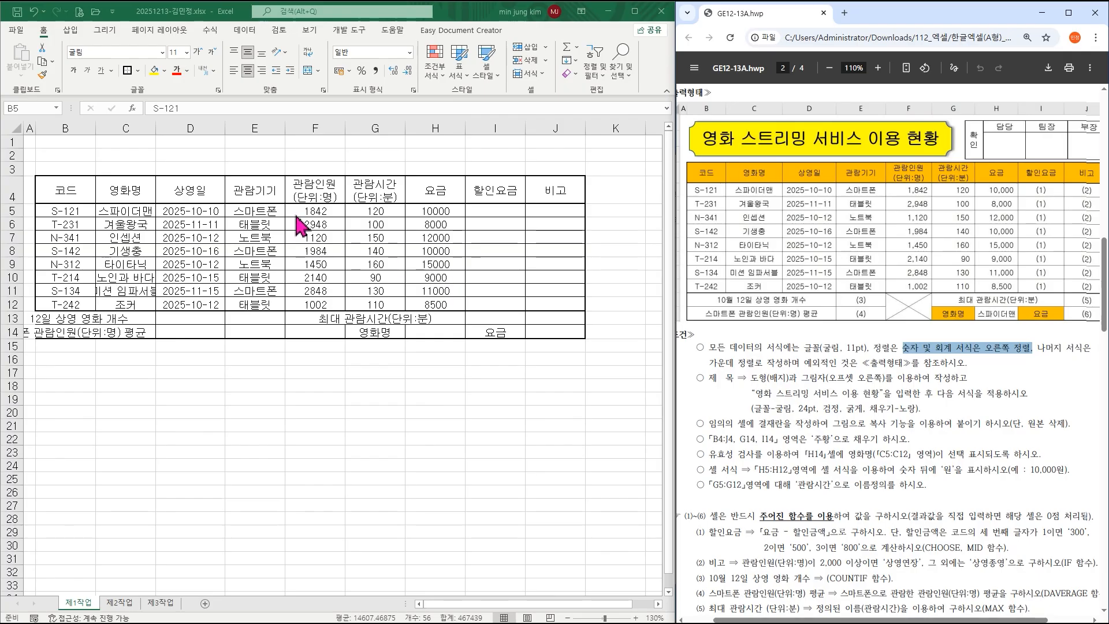
left_click(320, 214)
left_click(319, 212)
left_click_drag(318, 212, 542, 301)
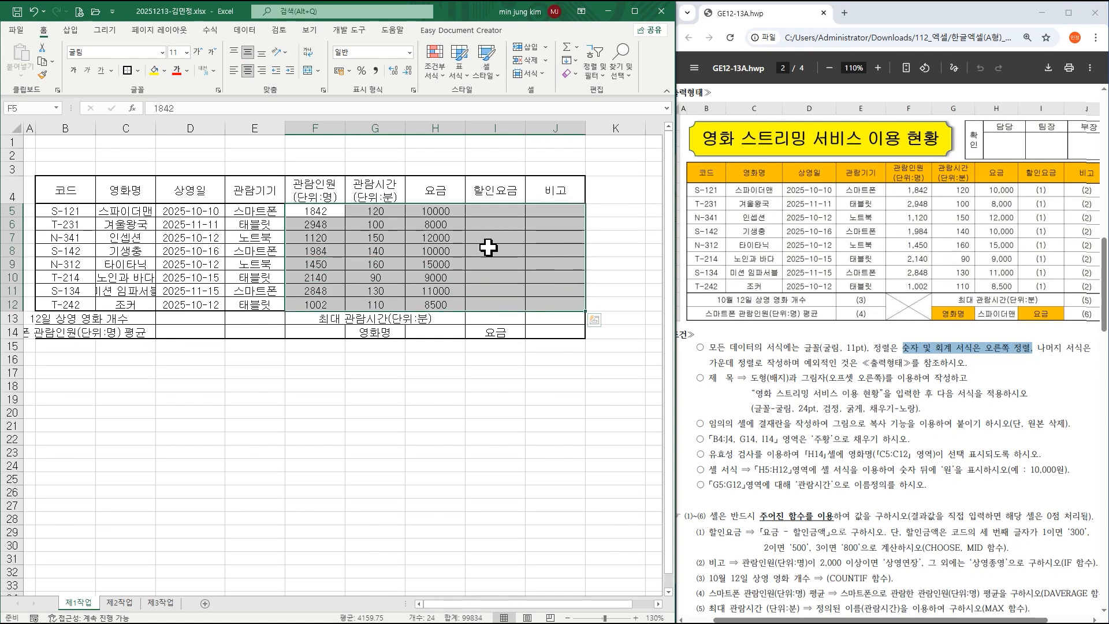
left_click(262, 70)
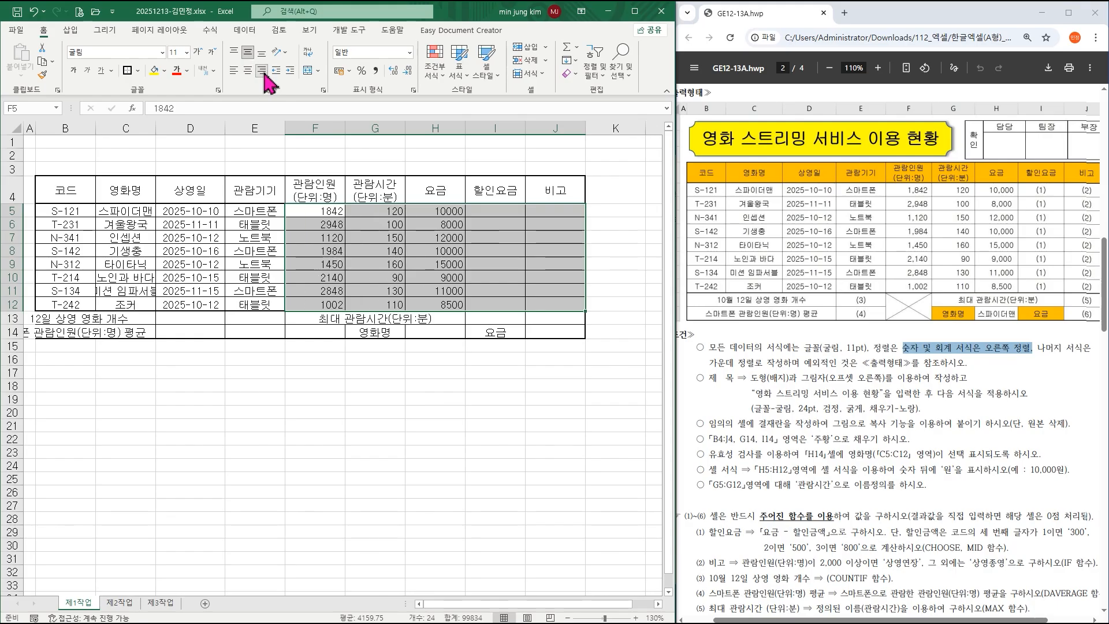
left_click(442, 224)
Apply Comma Style to the 관람인원 counts F5:F12 and 요금 fees H5:H12.
left_click_drag(322, 211, 323, 302)
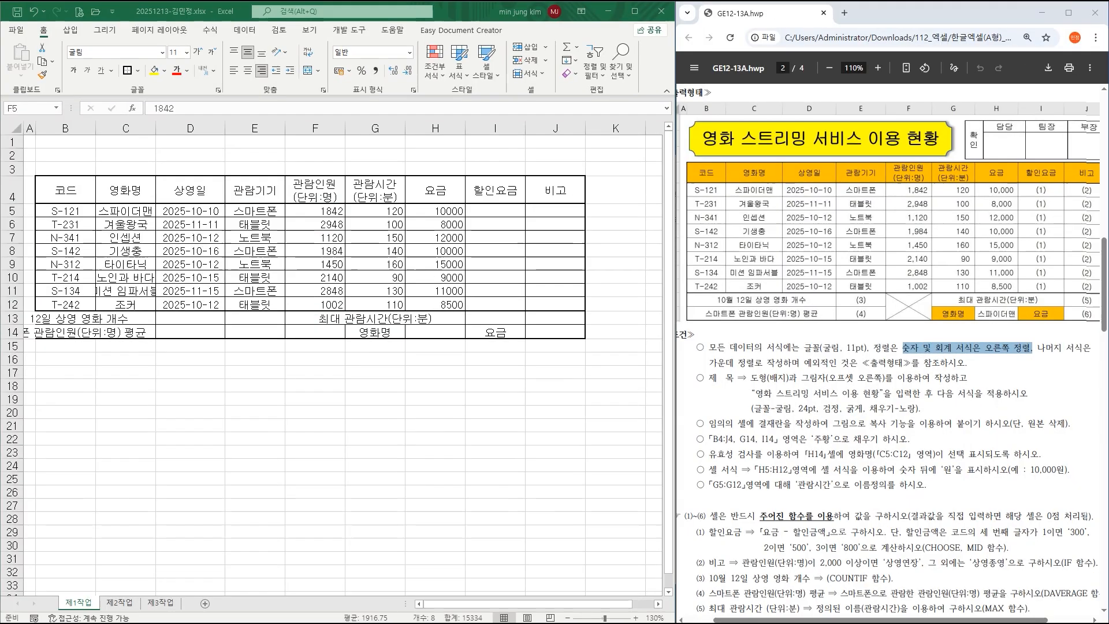
left_click(555, 139)
left_click_drag(445, 211, 445, 303)
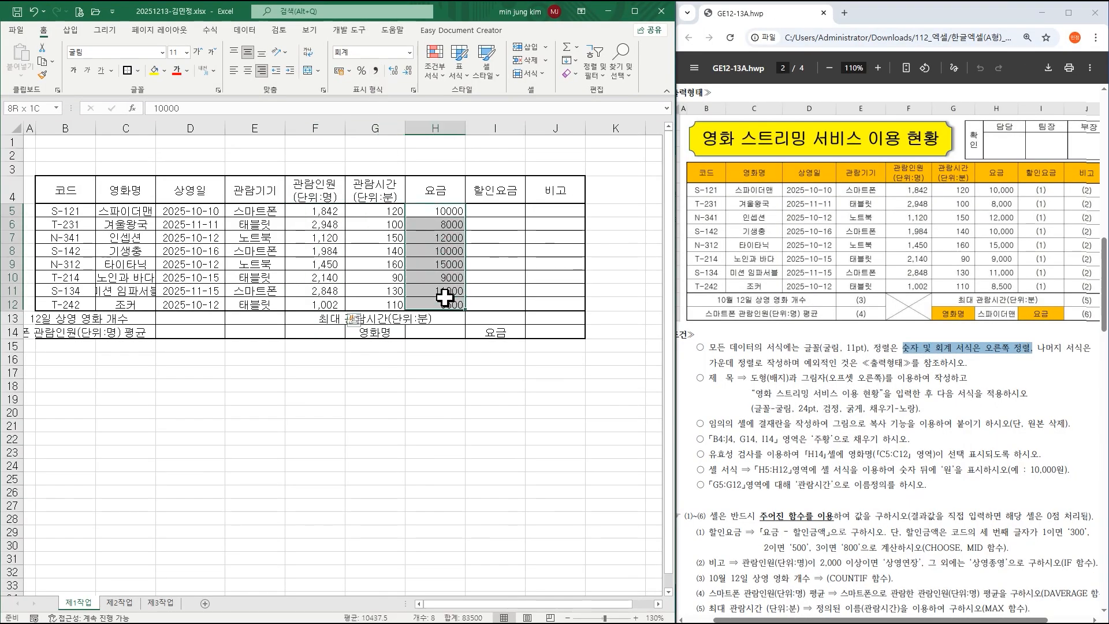
left_click(376, 71)
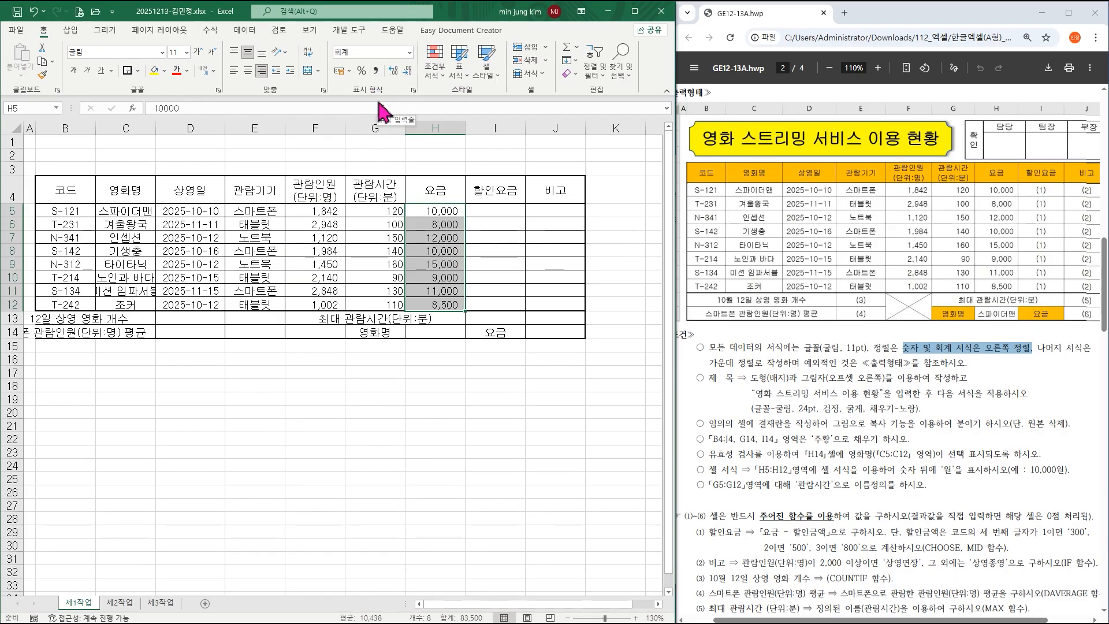
left_click(455, 264)
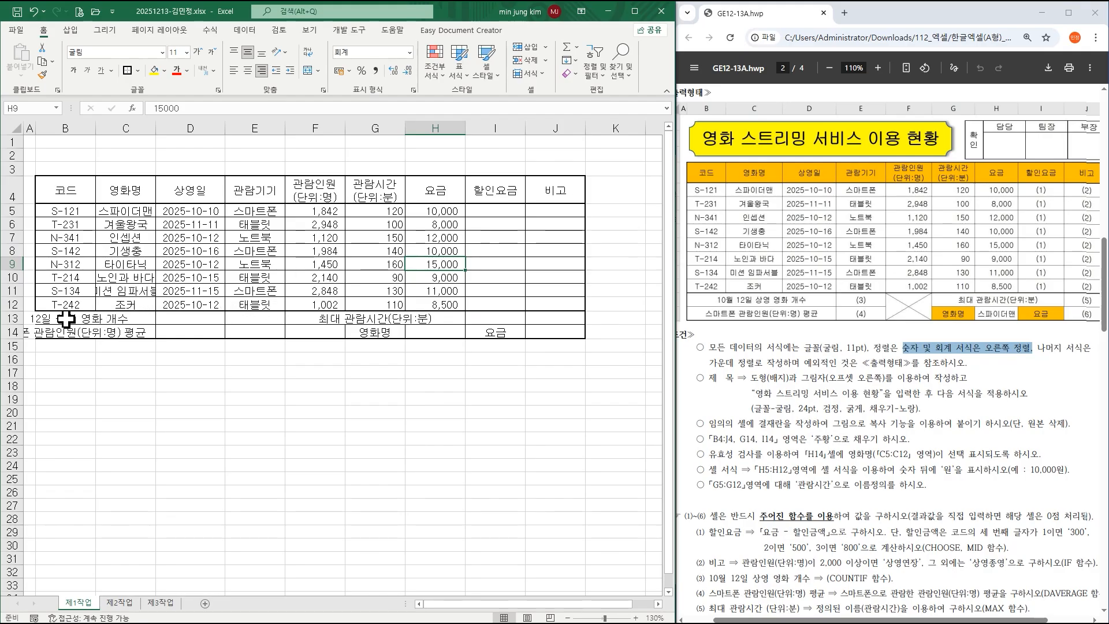
Select B13:D13, B14:D14, F13:F14 and G13:I13 together and apply Merge & Center.
left_click_drag(65, 318, 171, 318)
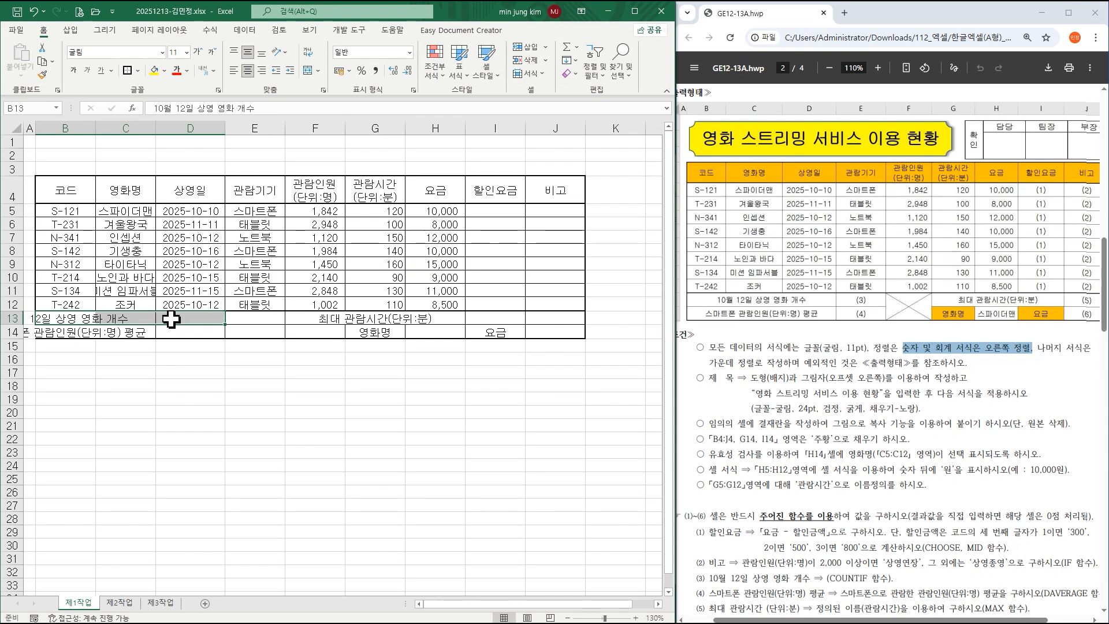
left_click_drag(70, 334, 168, 334)
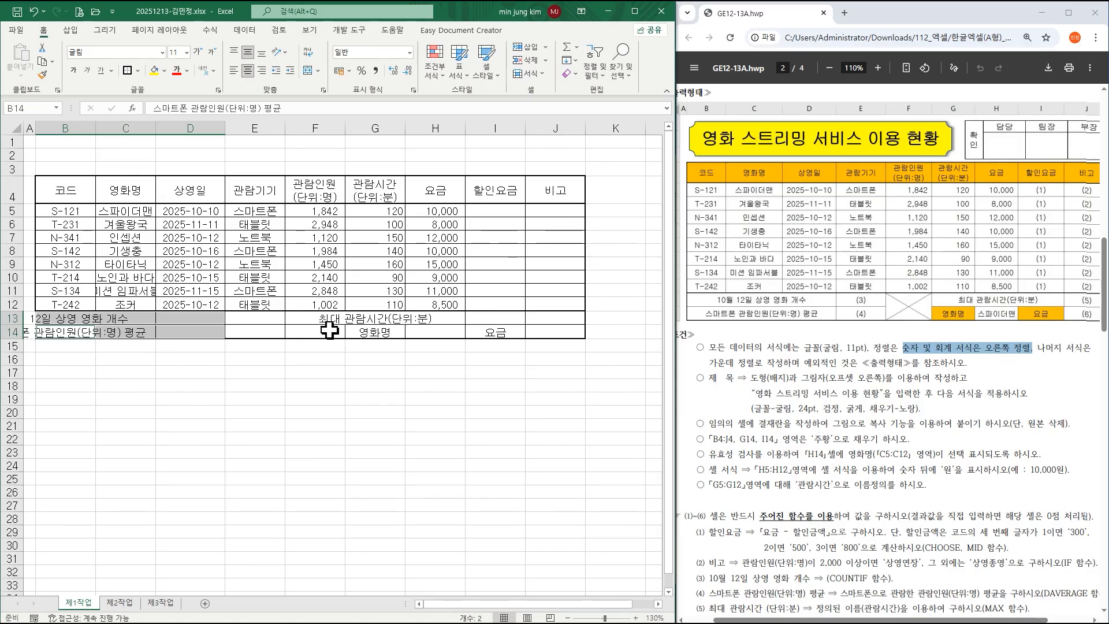
left_click(311, 318, "ctrl")
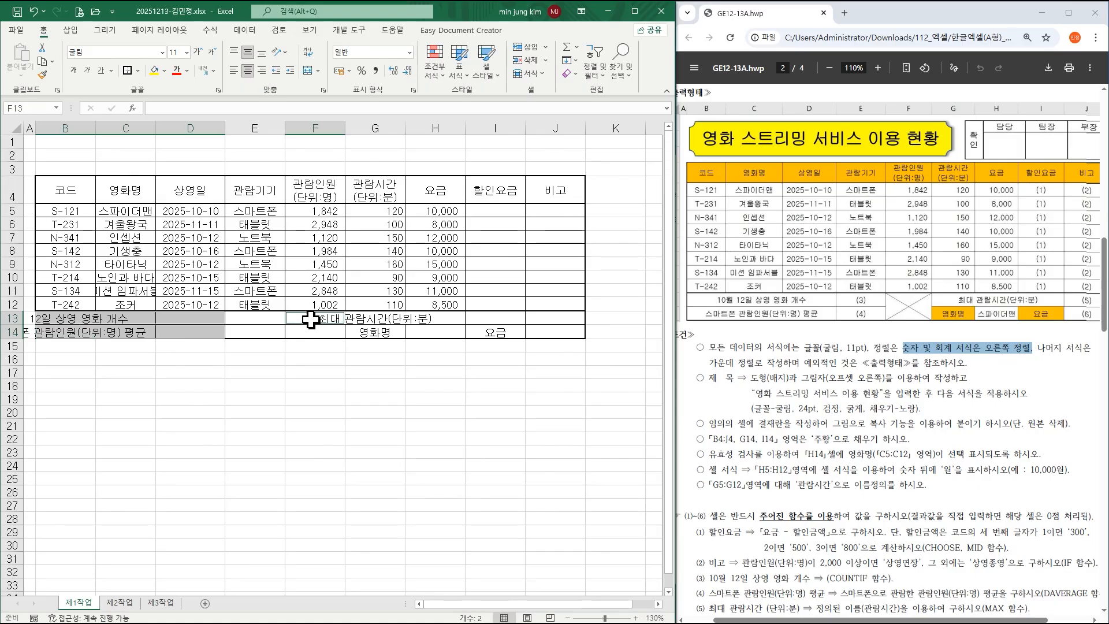
left_click_drag(311, 318, 313, 330)
left_click_drag(354, 326, 479, 318)
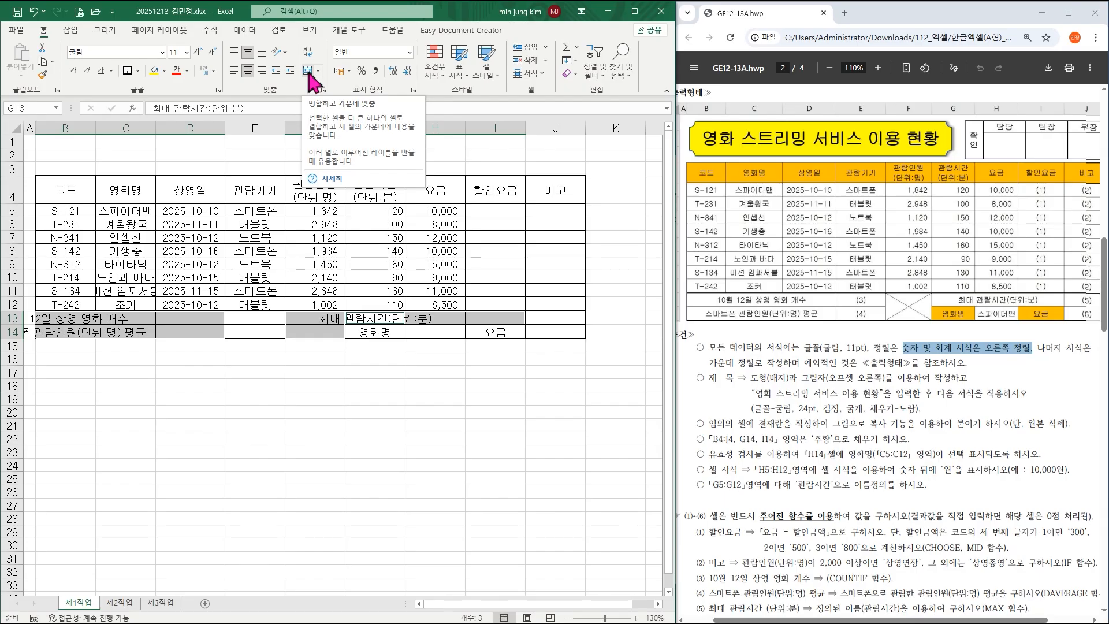
left_click(313, 81)
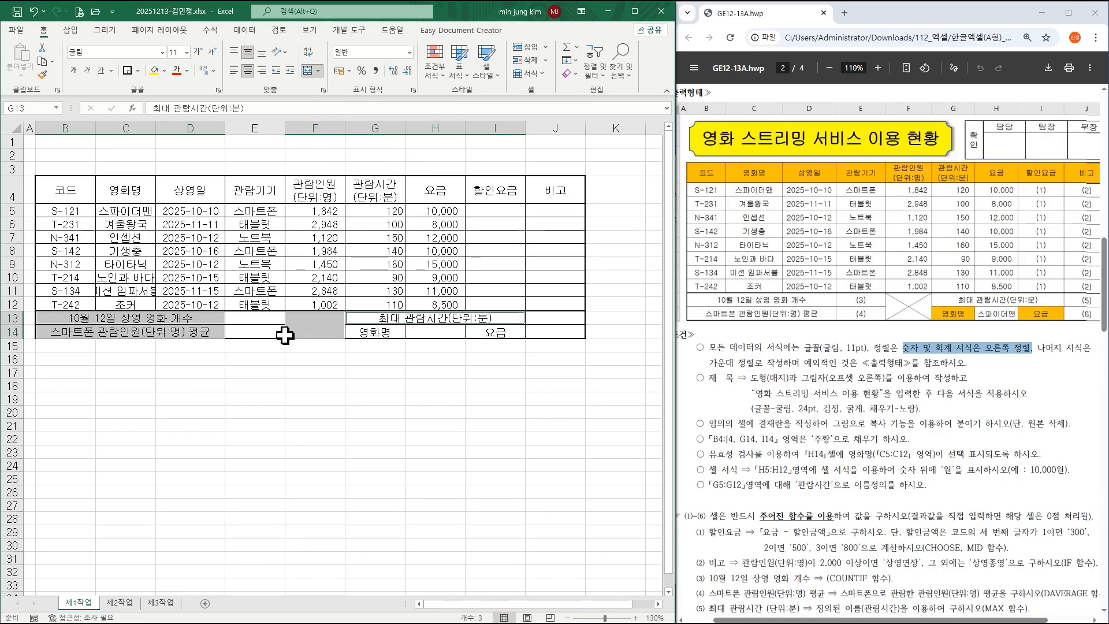
left_click(320, 323)
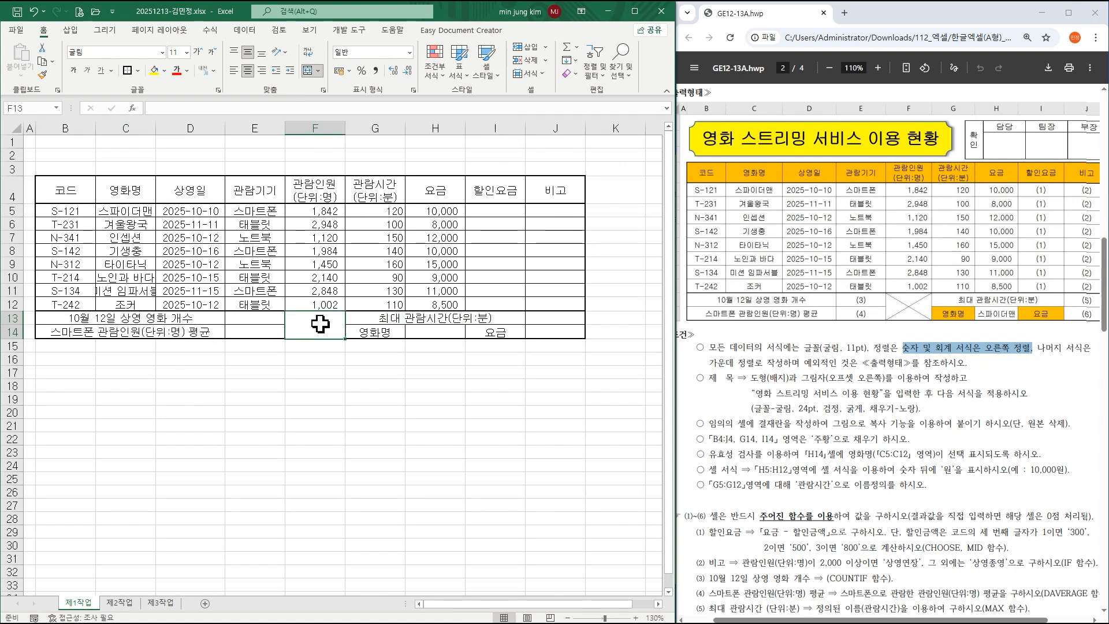
Give the merged F13:F14 cell both diagonal borders in Format Cells, forming an X.
right_click(320, 324)
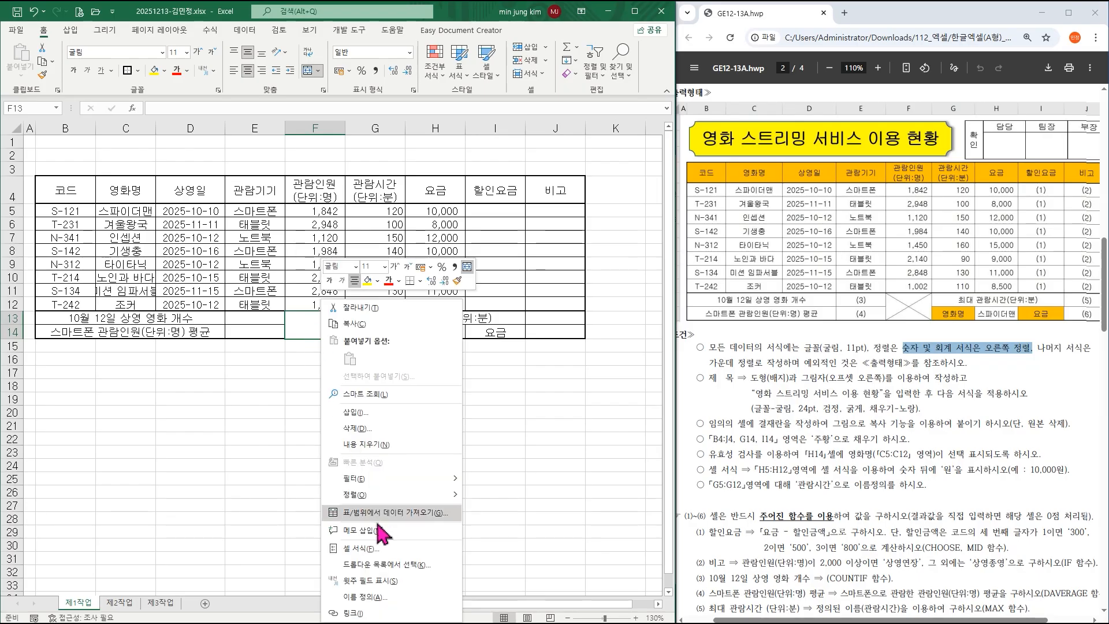
left_click(376, 550)
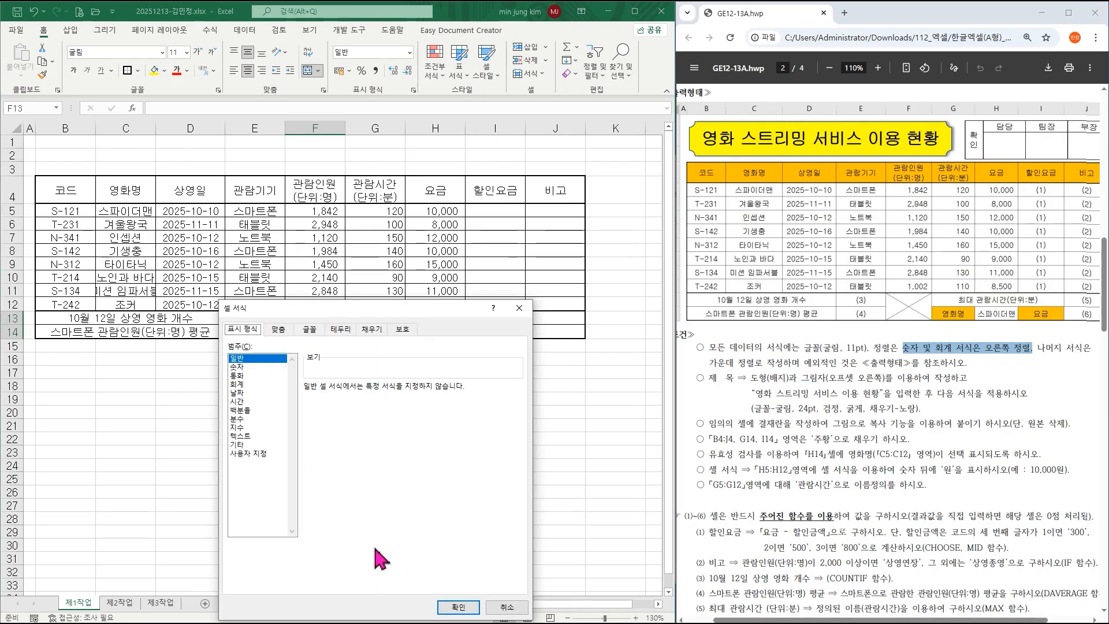
left_click(340, 331)
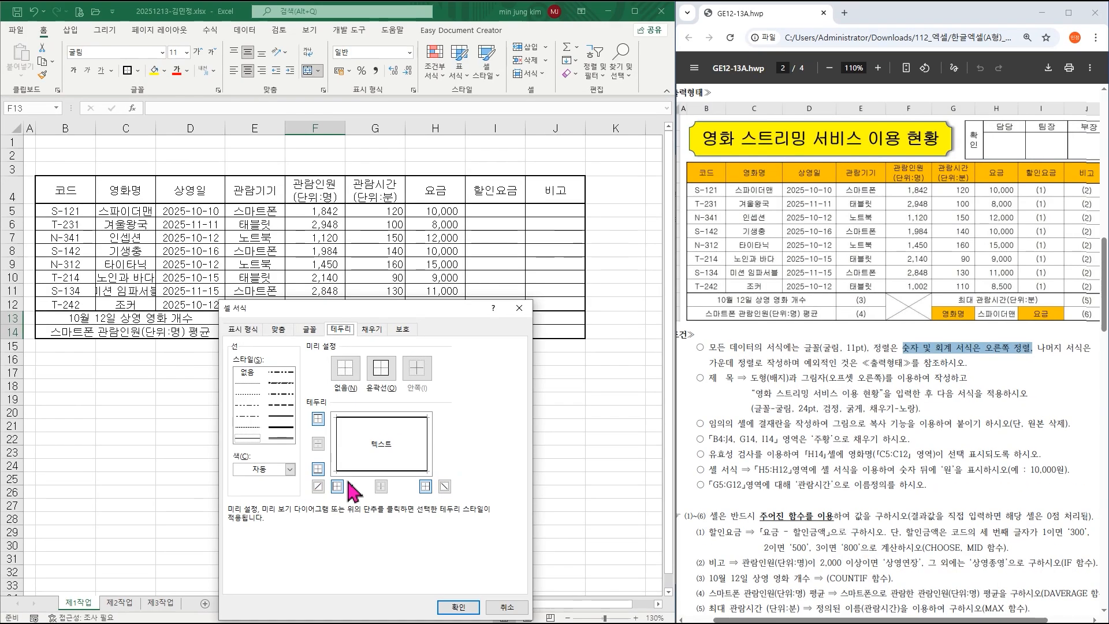
left_click(495, 347)
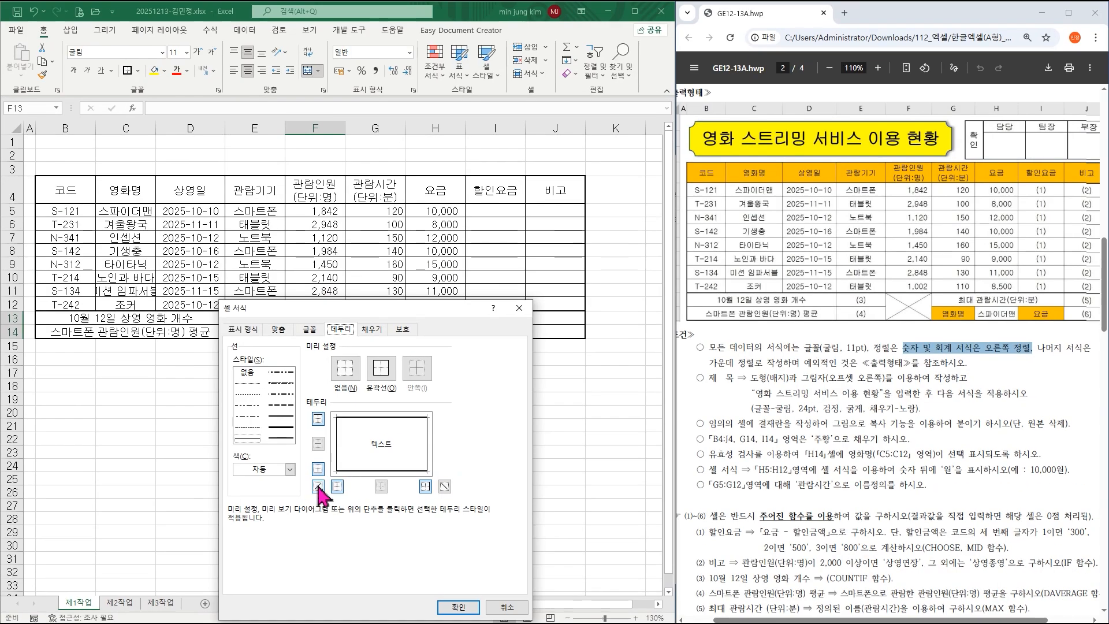
left_click(749, 347)
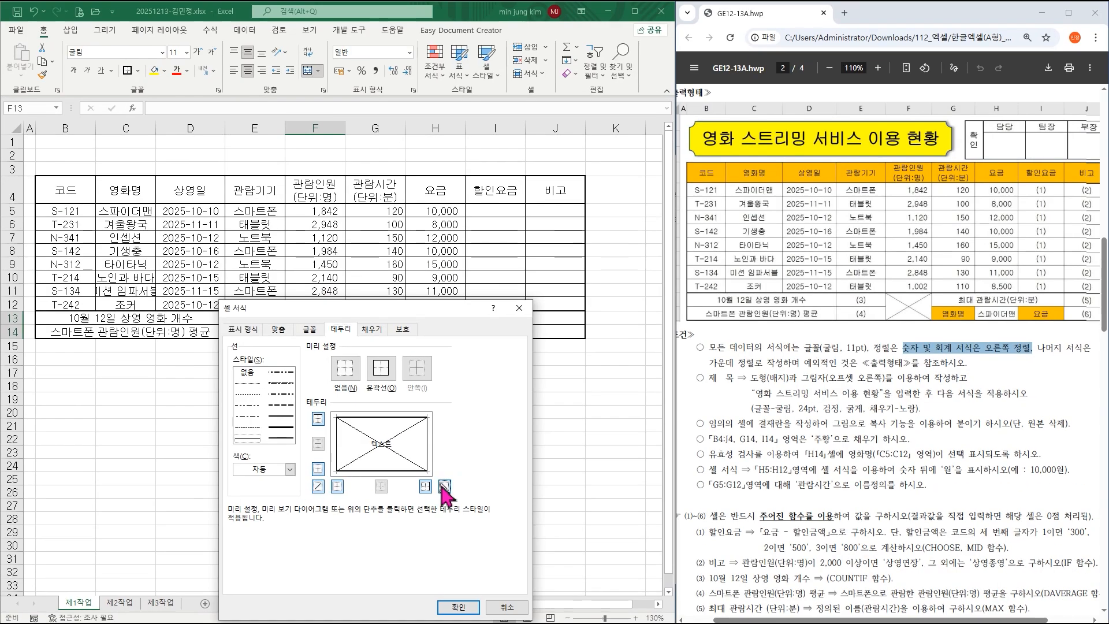
left_click(458, 606)
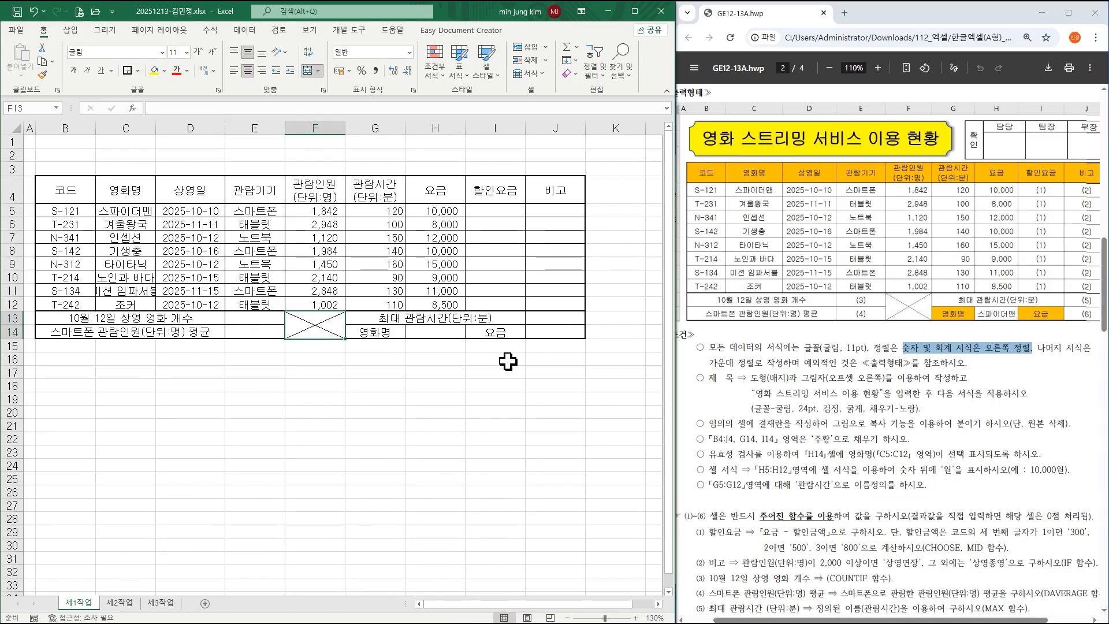
left_click(945, 356)
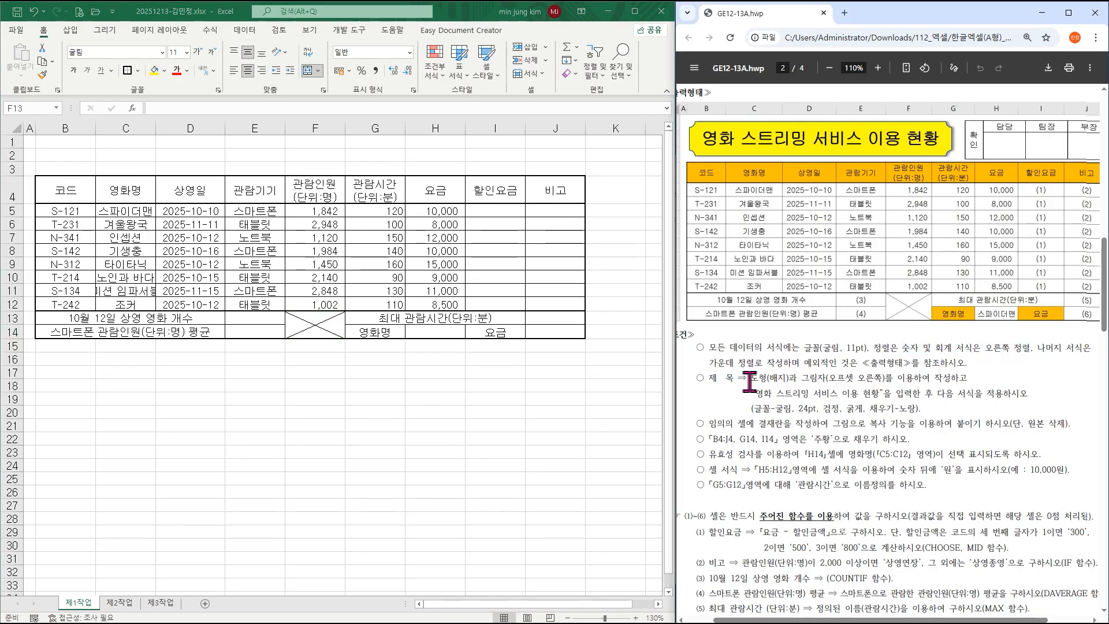
Review the title shape, text, font and fill requirements in the instructions PDF.
left_click_drag(751, 381, 884, 380)
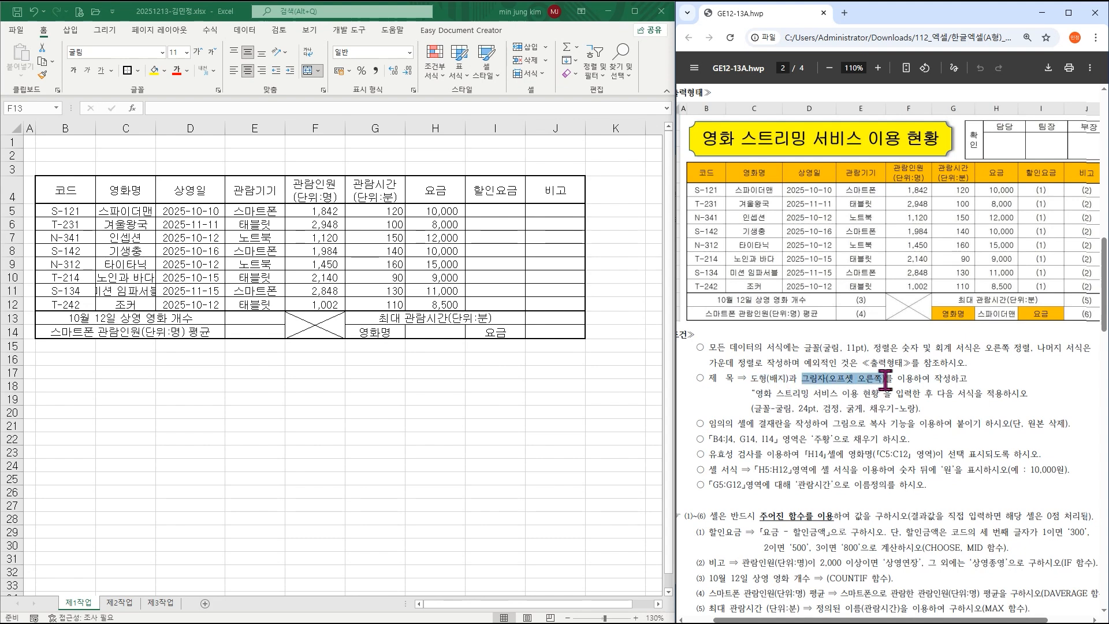
left_click_drag(759, 397, 867, 396)
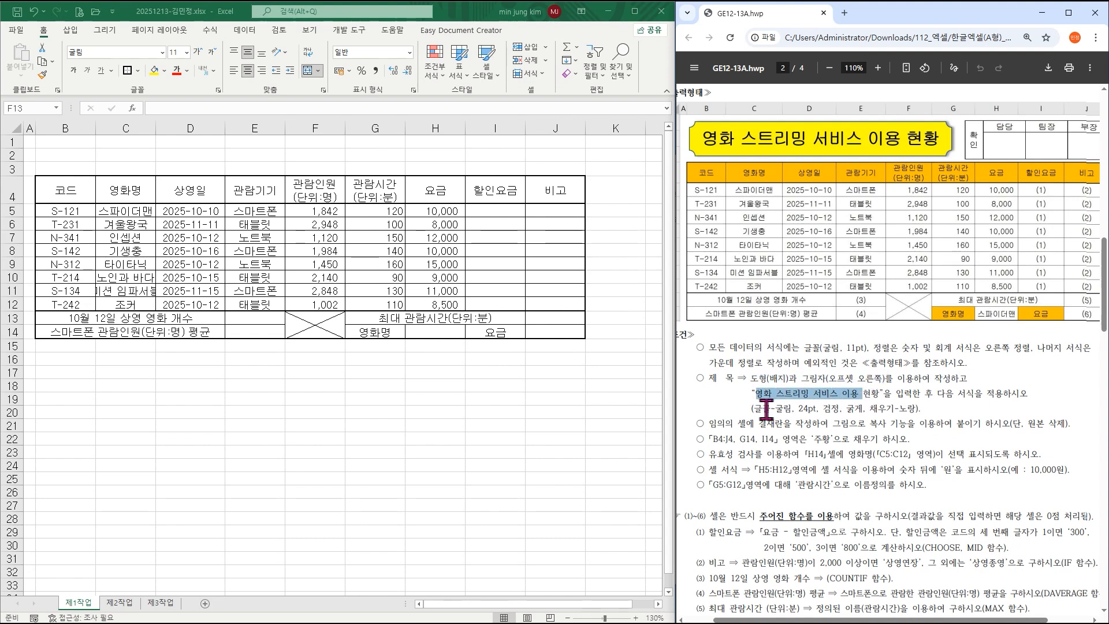
left_click_drag(747, 409, 797, 408)
left_click(927, 408)
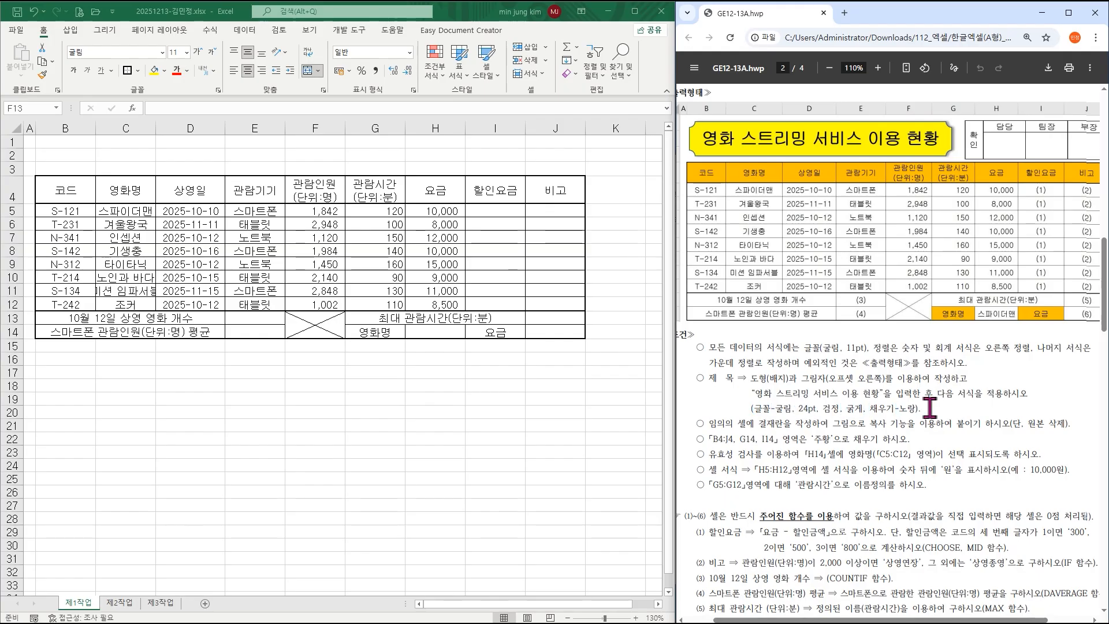
Pick the Plaque basic shape from Insert > Illustrations > Shapes.
left_click(71, 29)
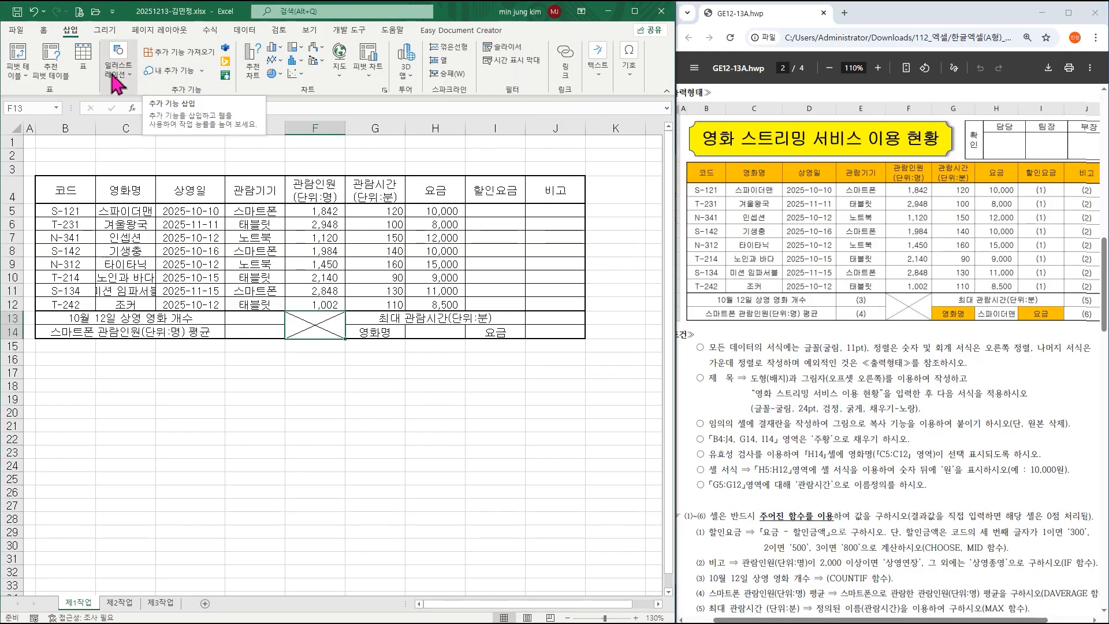
left_click(120, 69)
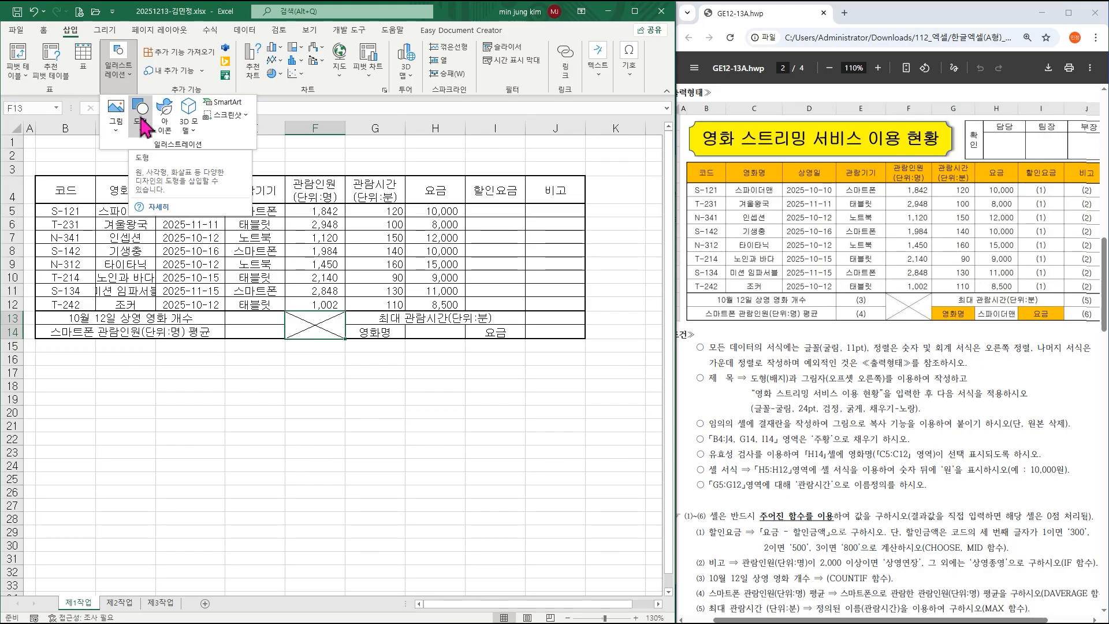
left_click(141, 120)
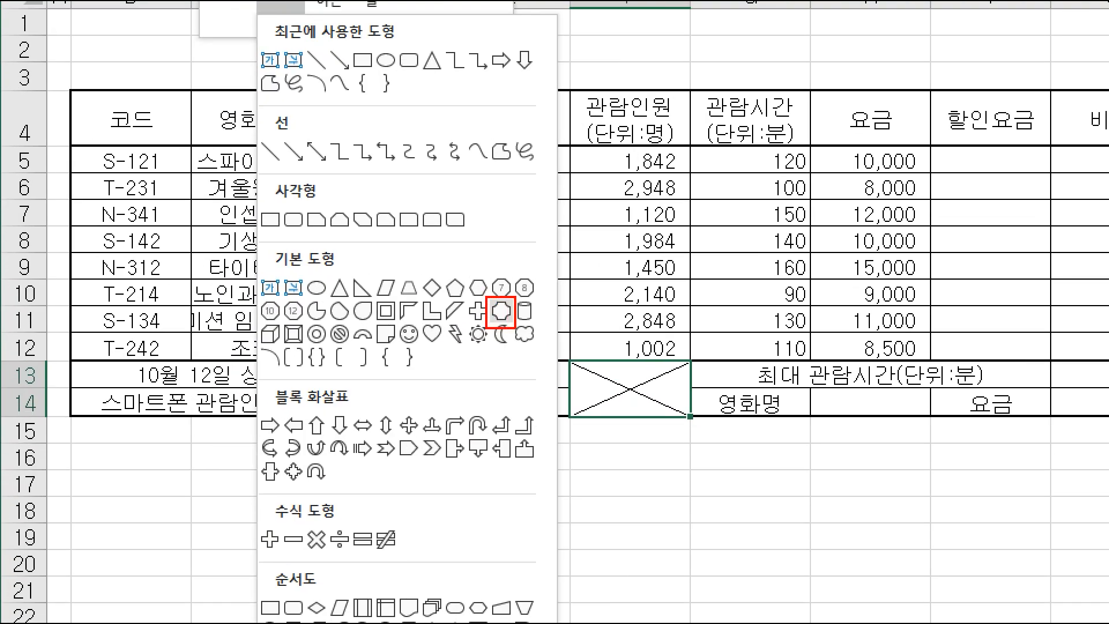
key("Escape")
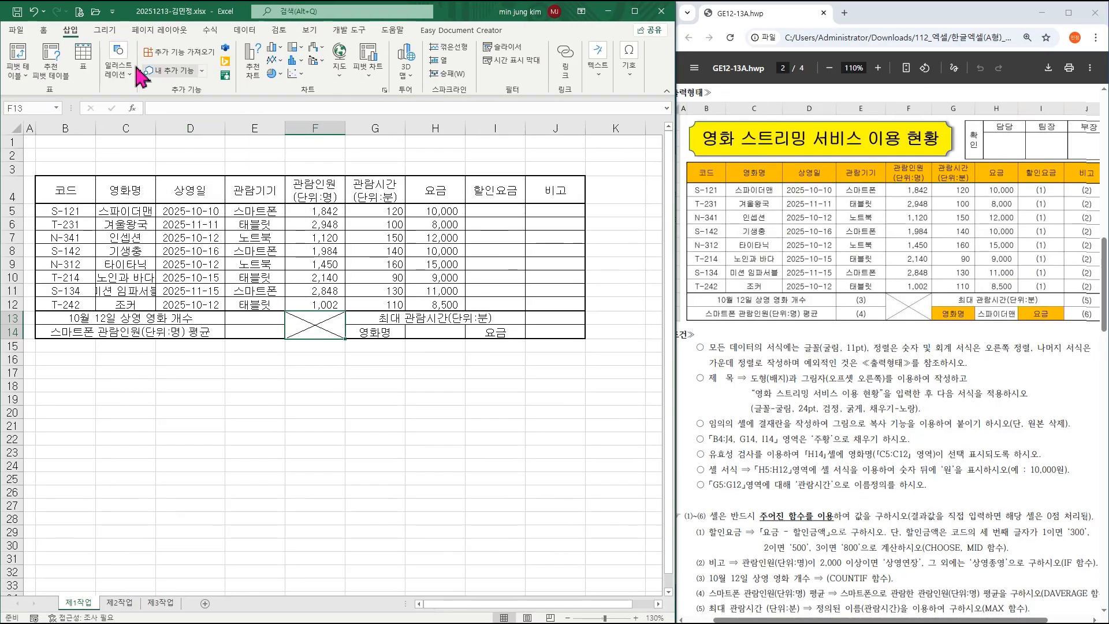
left_click(133, 68)
left_click(137, 114)
left_click(249, 289)
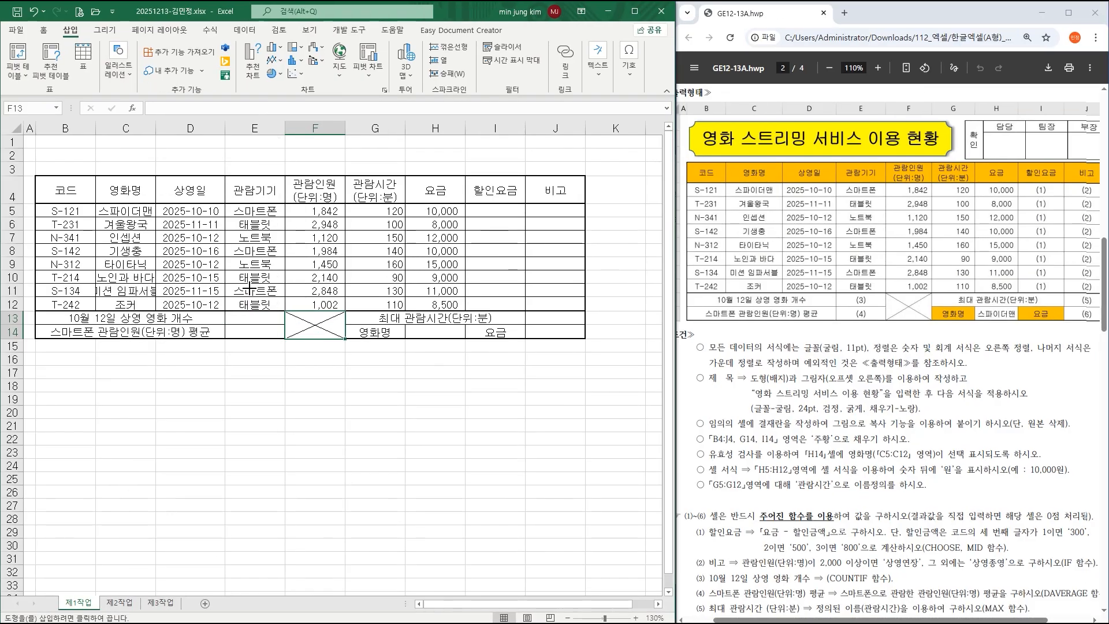
Draw the plaque over B1:G3, make rows 1–3 taller, and autofit column C to the movie names.
mouse_move(36, 140)
left_mouse_down()
mouse_move(217, 170)
mouse_move(375, 171)
left_mouse_up()
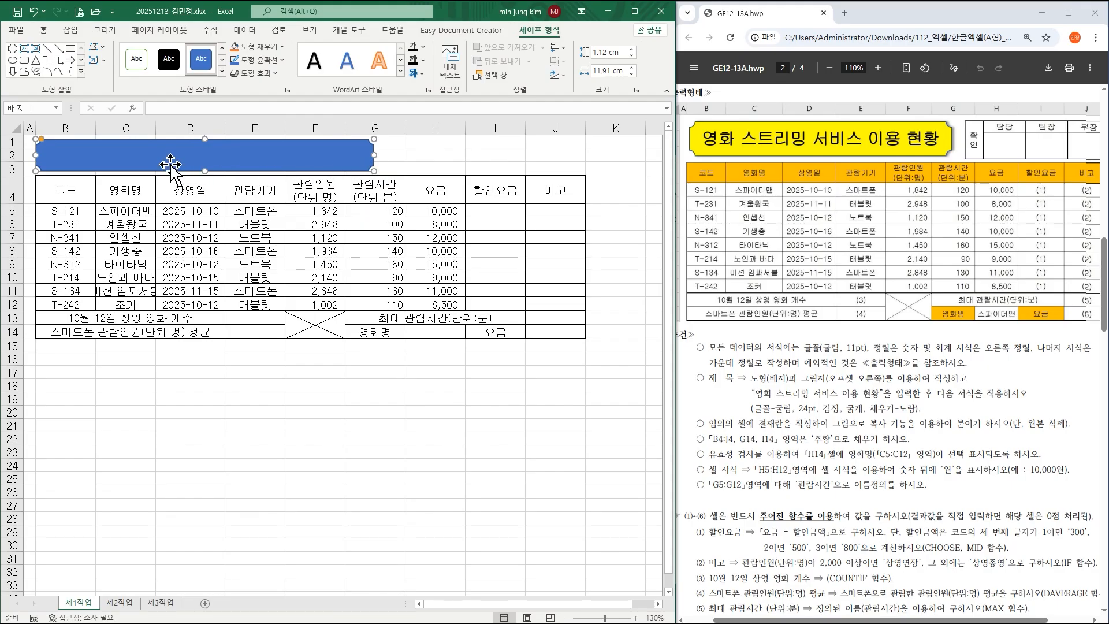
left_click_drag(12, 142, 6, 168)
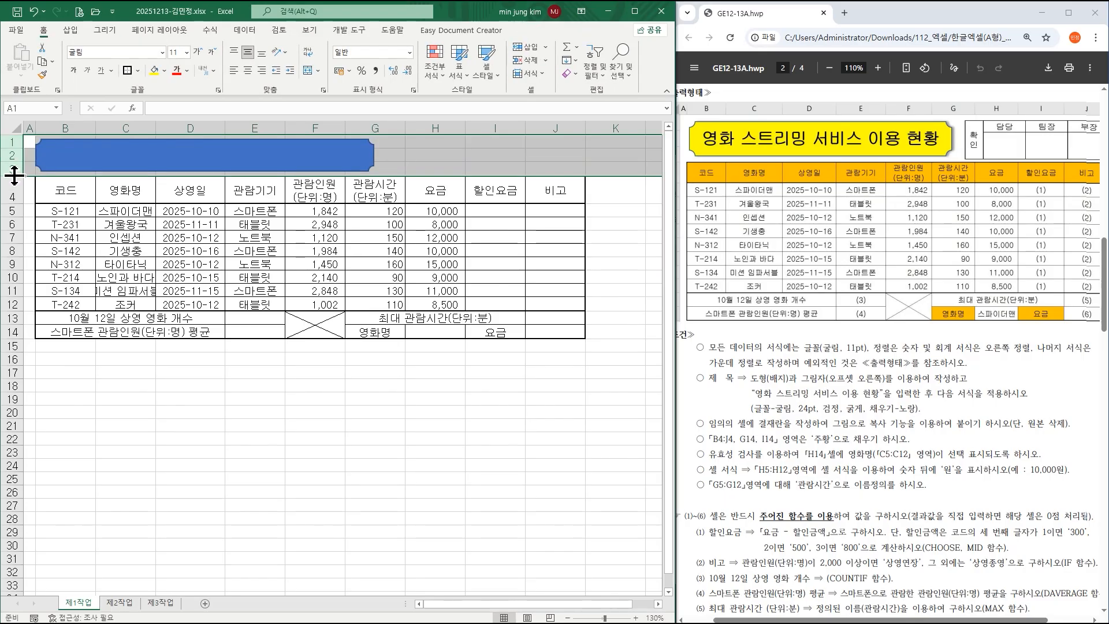
left_click_drag(14, 175, 7, 181)
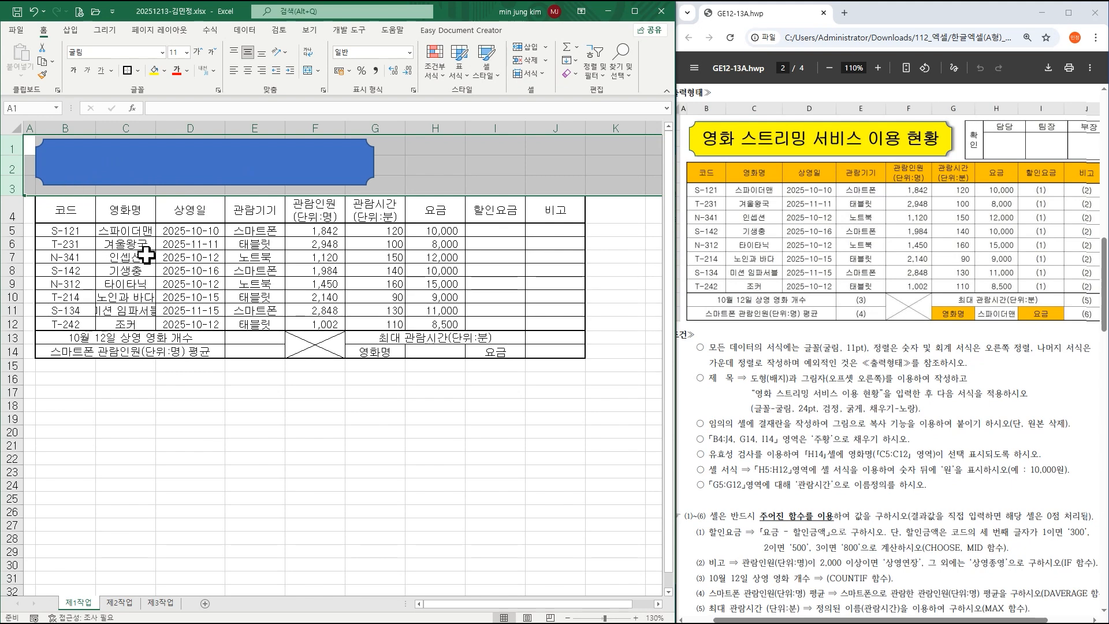
left_click(136, 312)
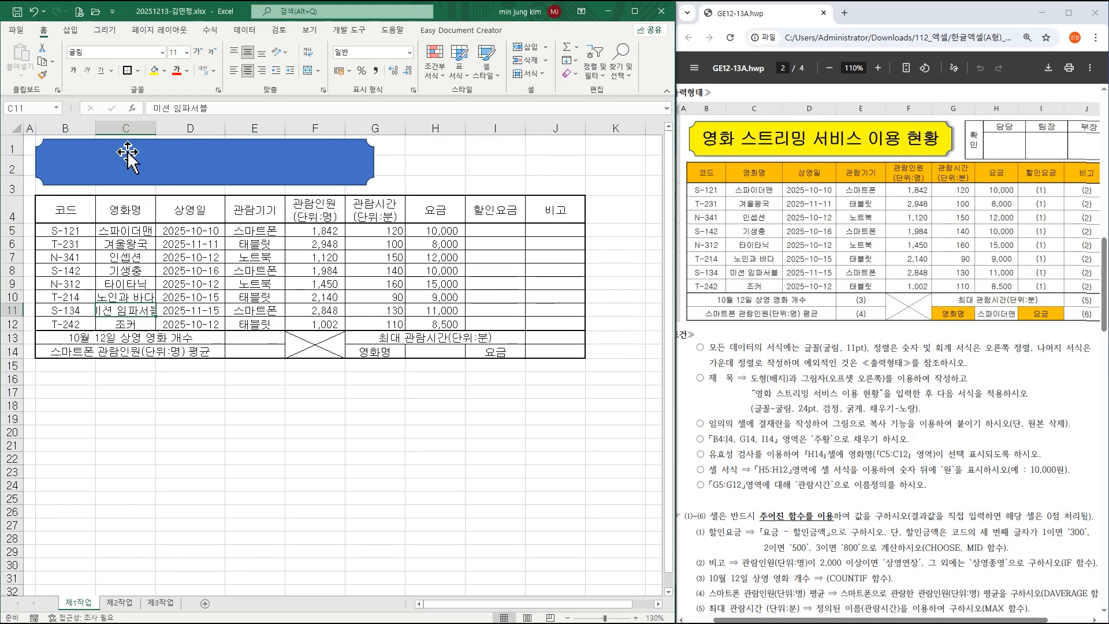
double_click(155, 128)
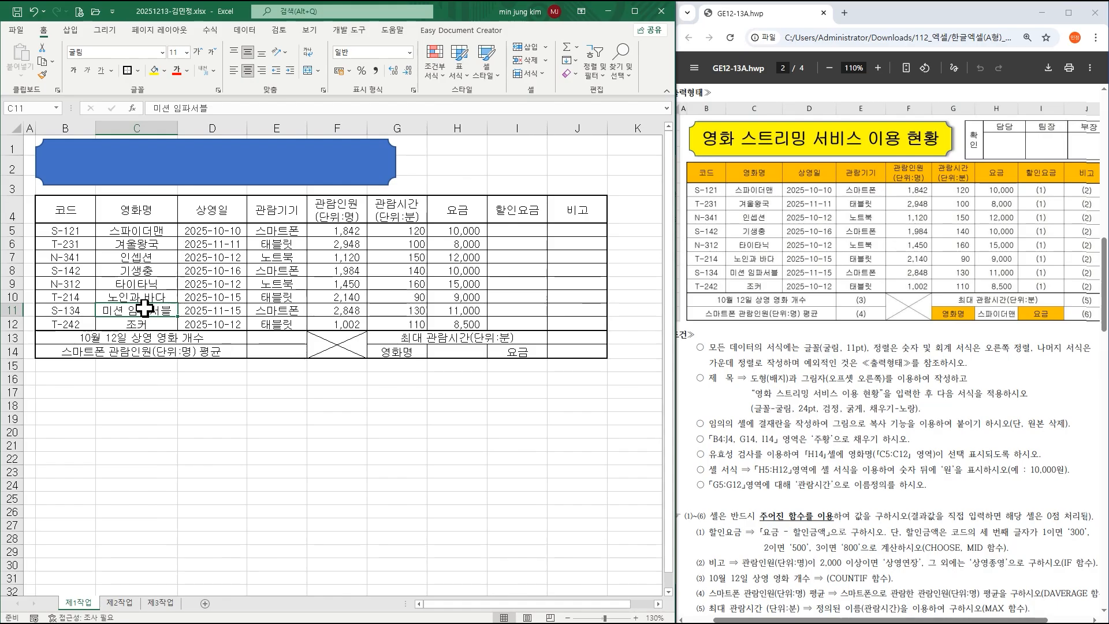
left_click(245, 163)
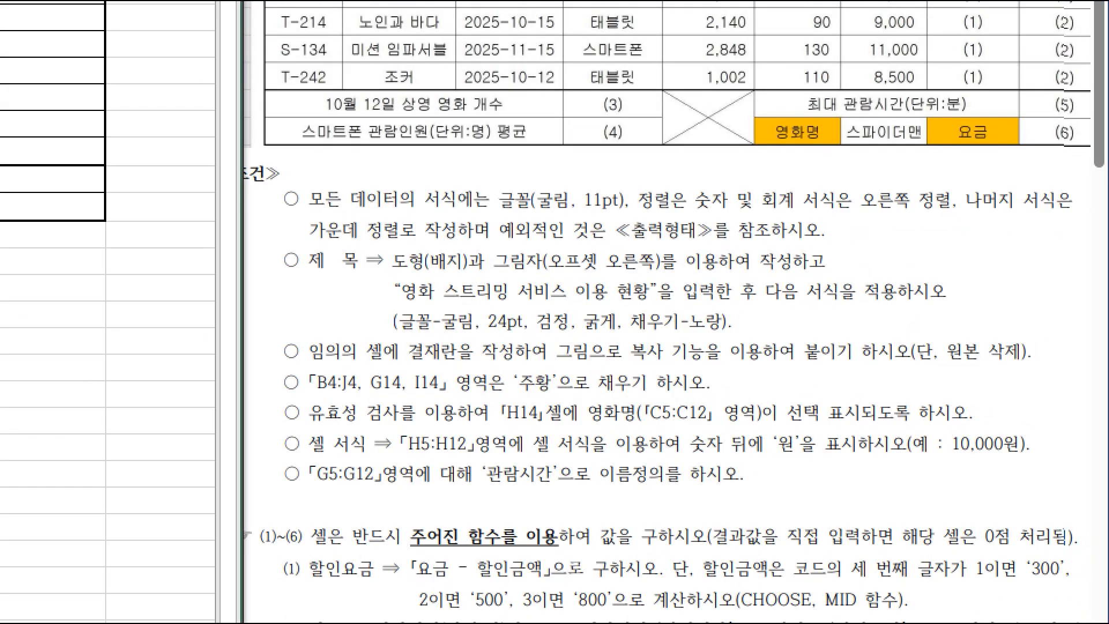
left_click_drag(501, 246, 668, 284)
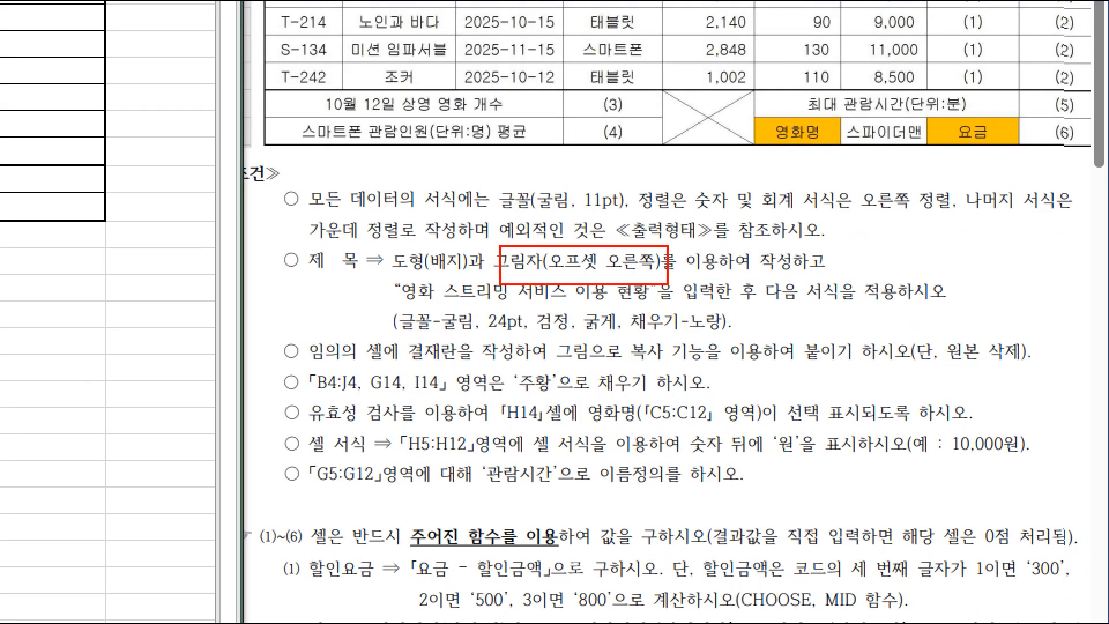
left_click_drag(435, 310, 743, 342)
key("Escape")
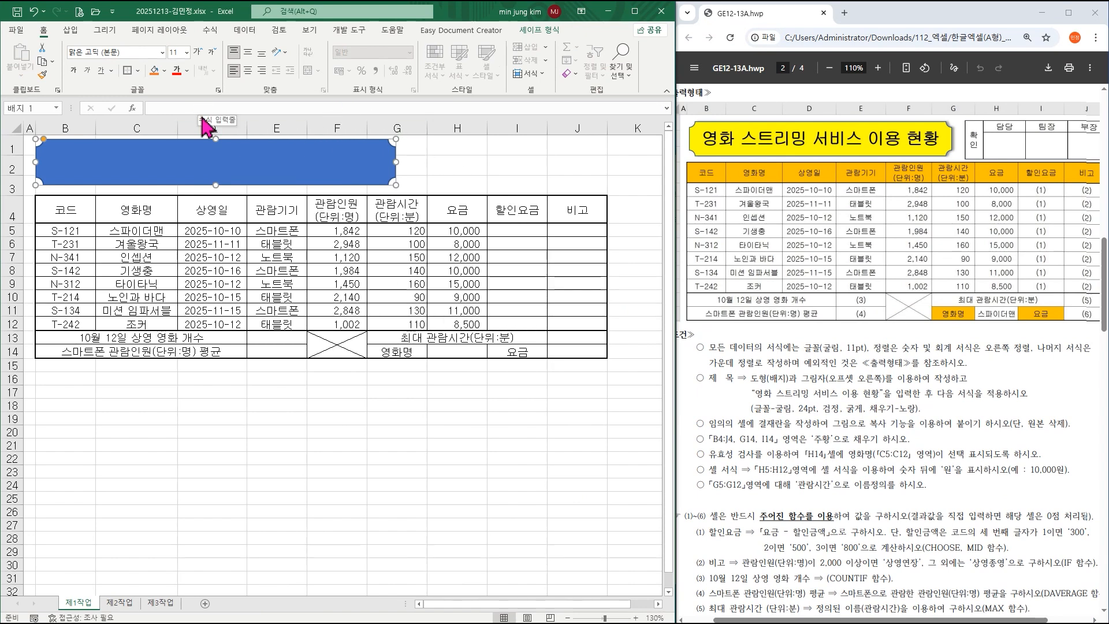
Set the title text to 굴림, 24 pt, Automatic font colour and bold.
left_click(163, 52)
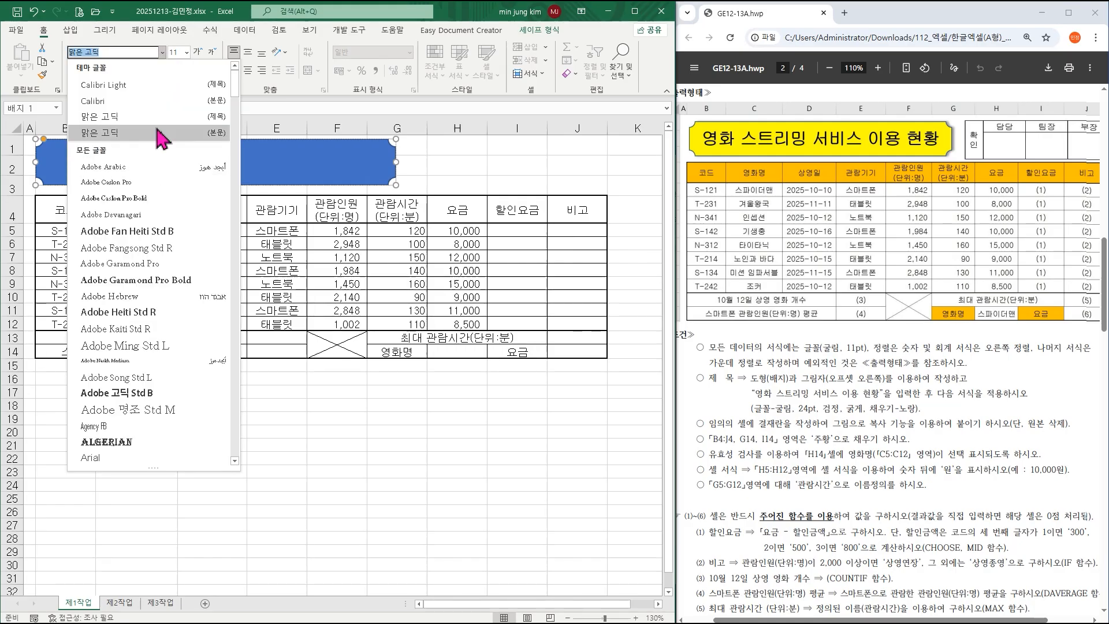
type("굴림")
key("Return")
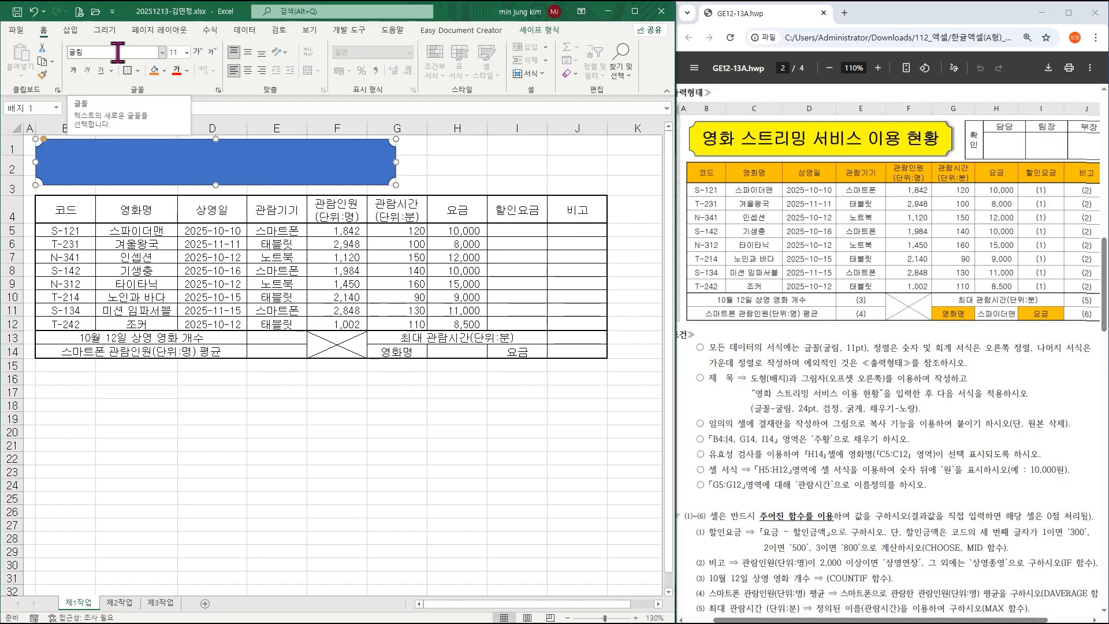
left_click(186, 52)
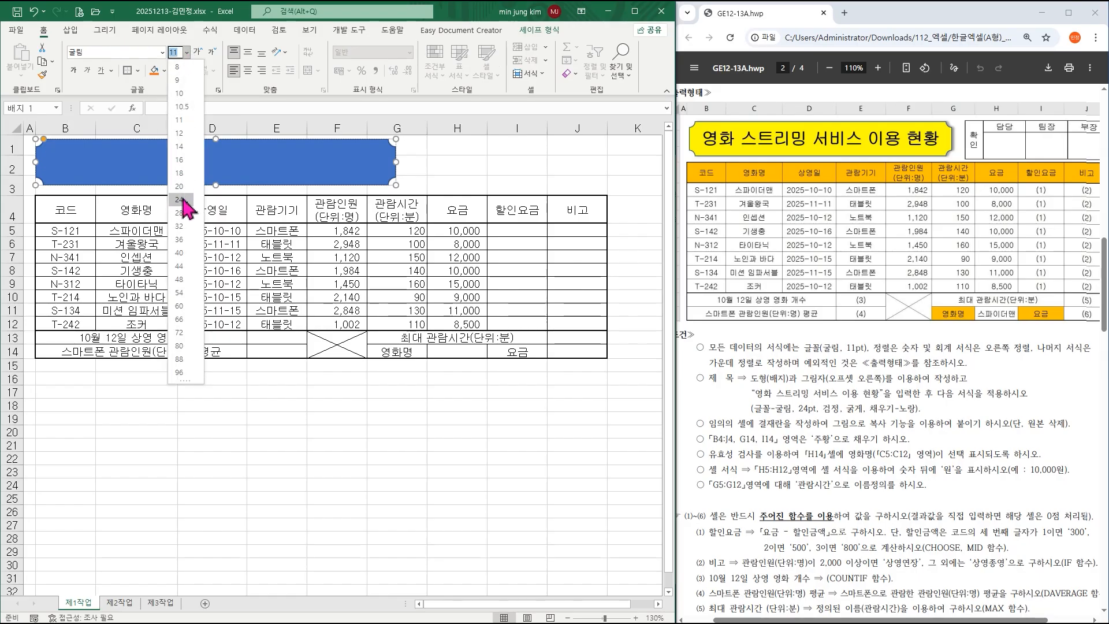
left_click(183, 200)
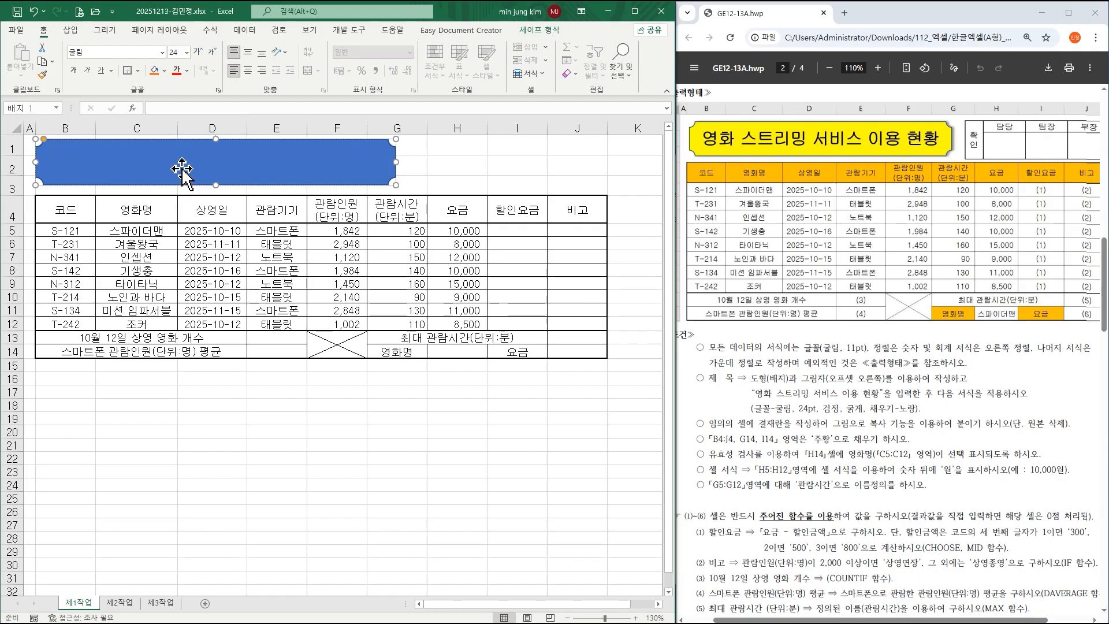
left_click(187, 70)
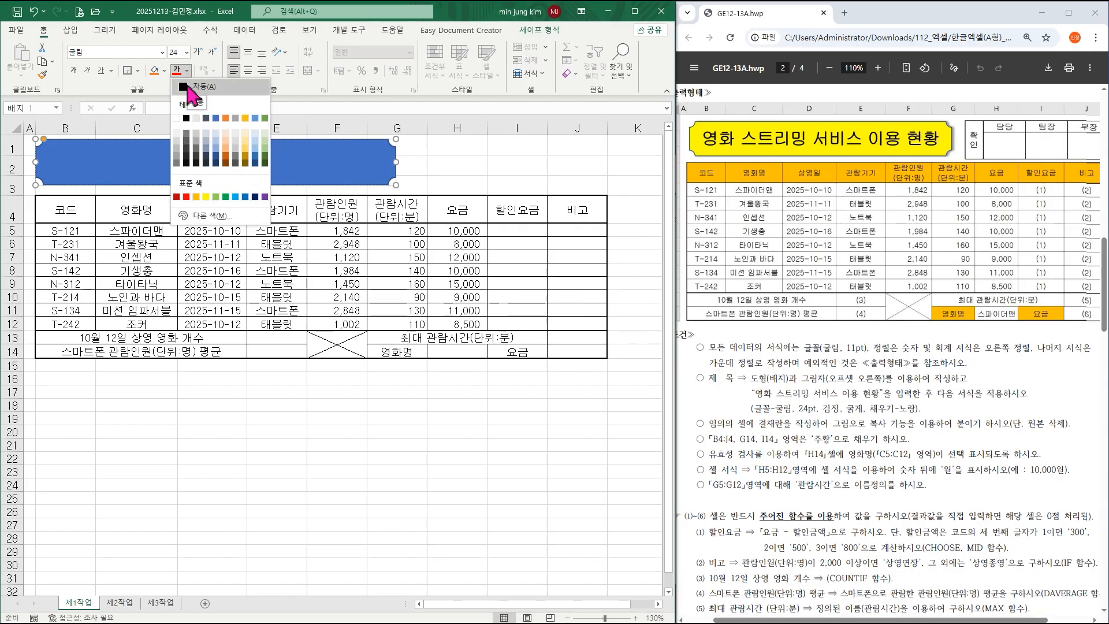
left_click(189, 87)
left_click(73, 69)
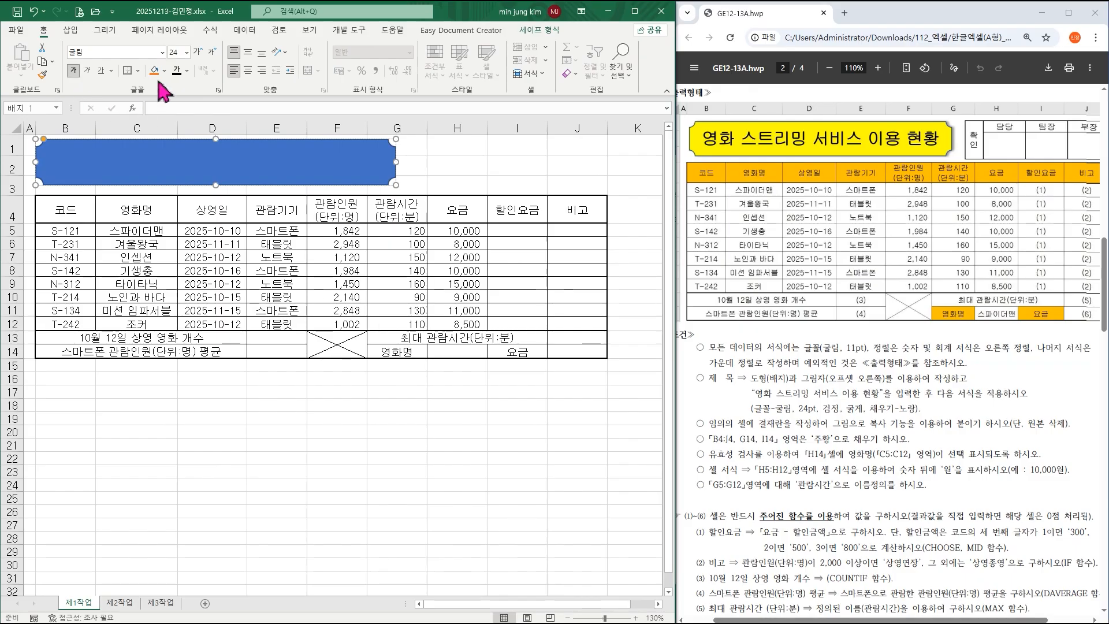
Fill the title shape yellow and centre its text vertically.
left_click(166, 71)
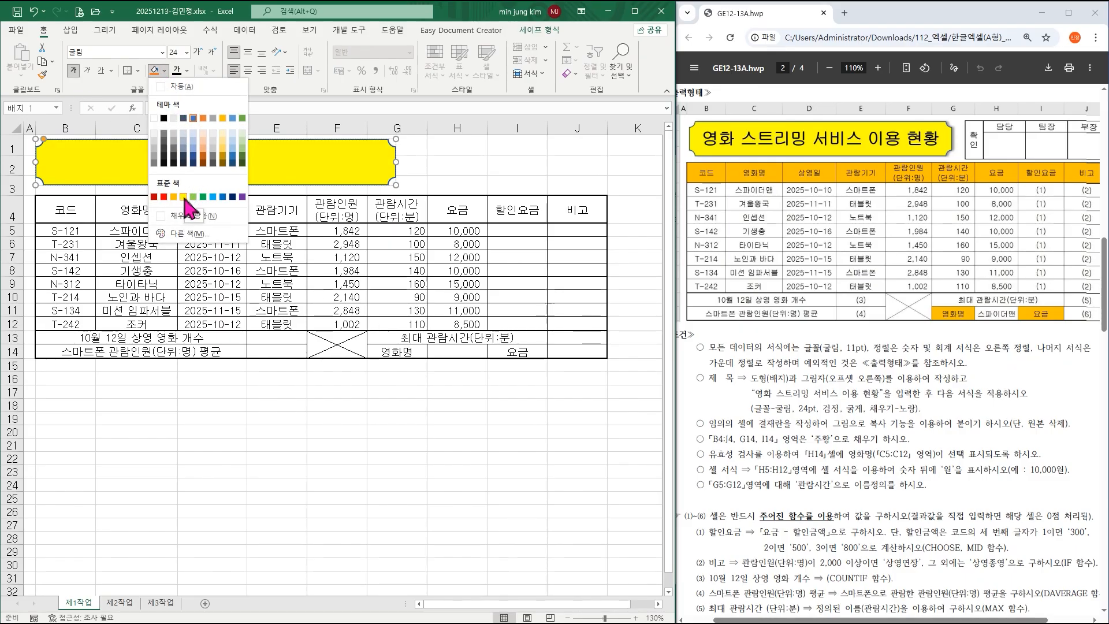
left_click(183, 197)
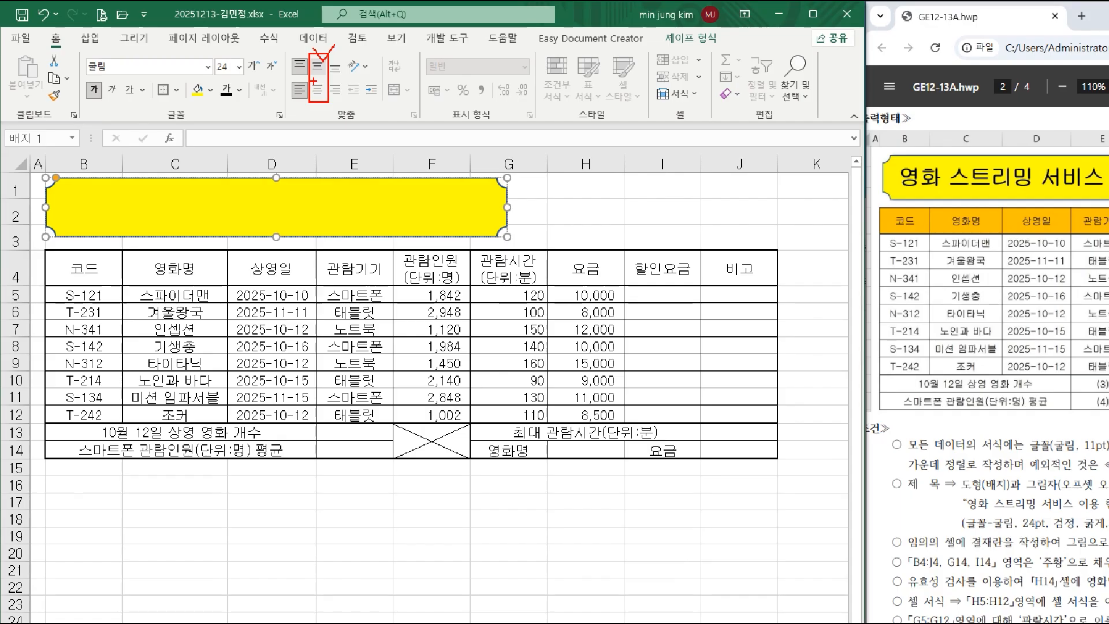
left_click(495, 103)
Centre the title text horizontally and give the shape an Offset: Right outer shadow.
left_click(248, 71)
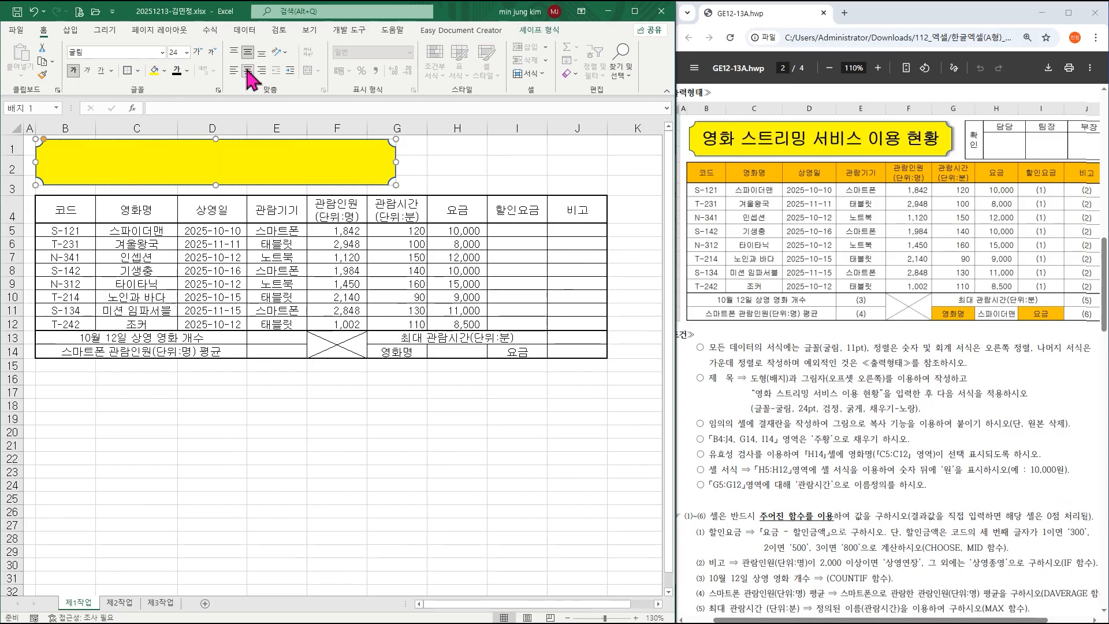
left_click(531, 35)
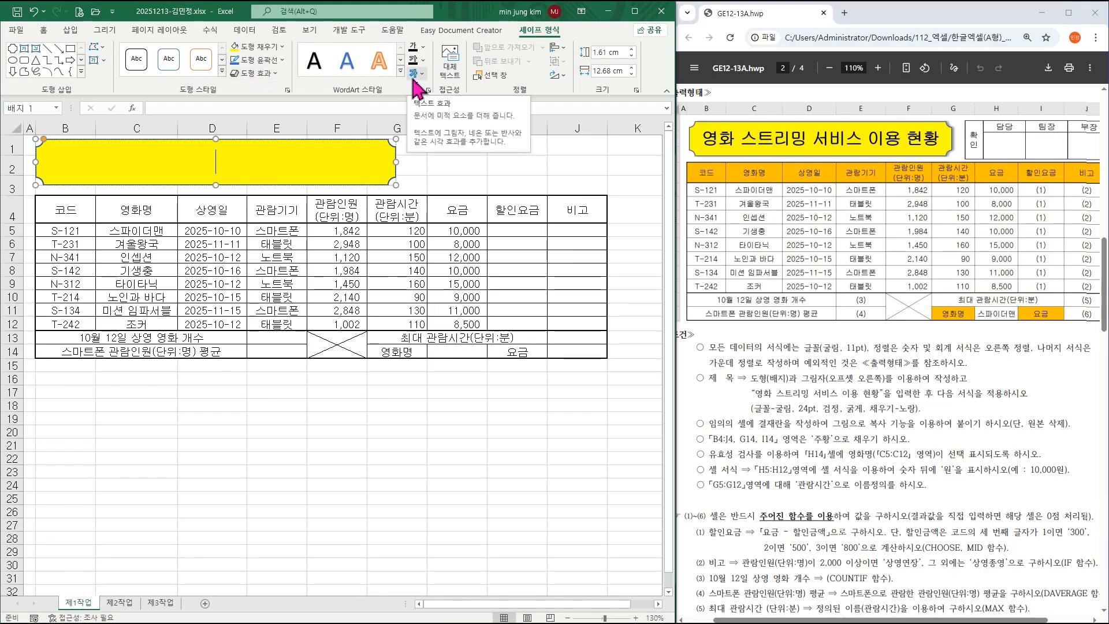
left_click(255, 75)
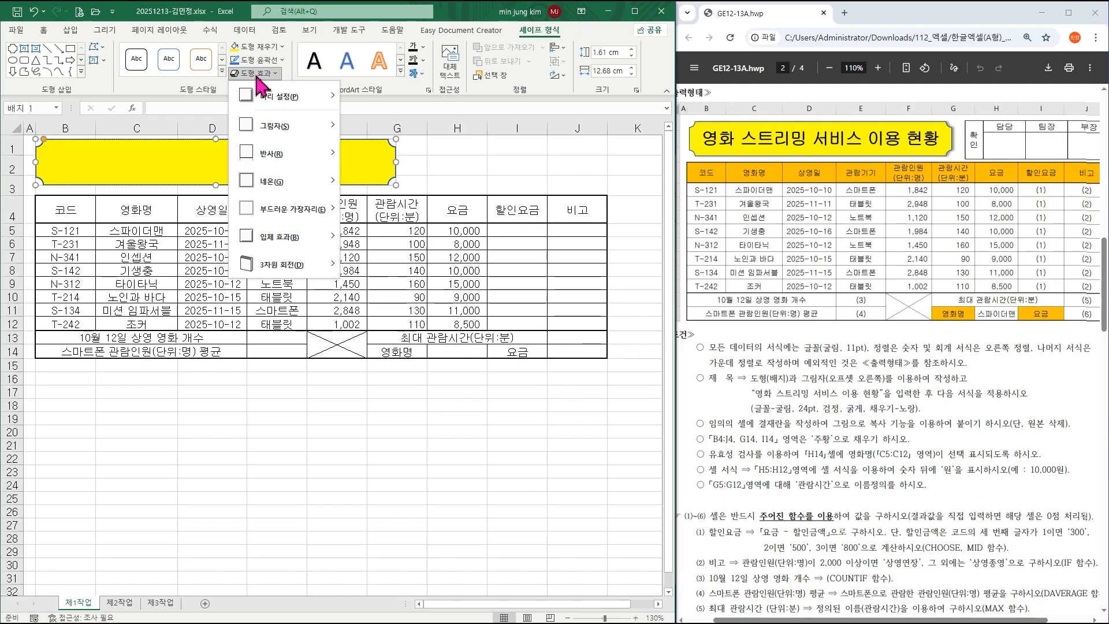
mouse_move(286, 130)
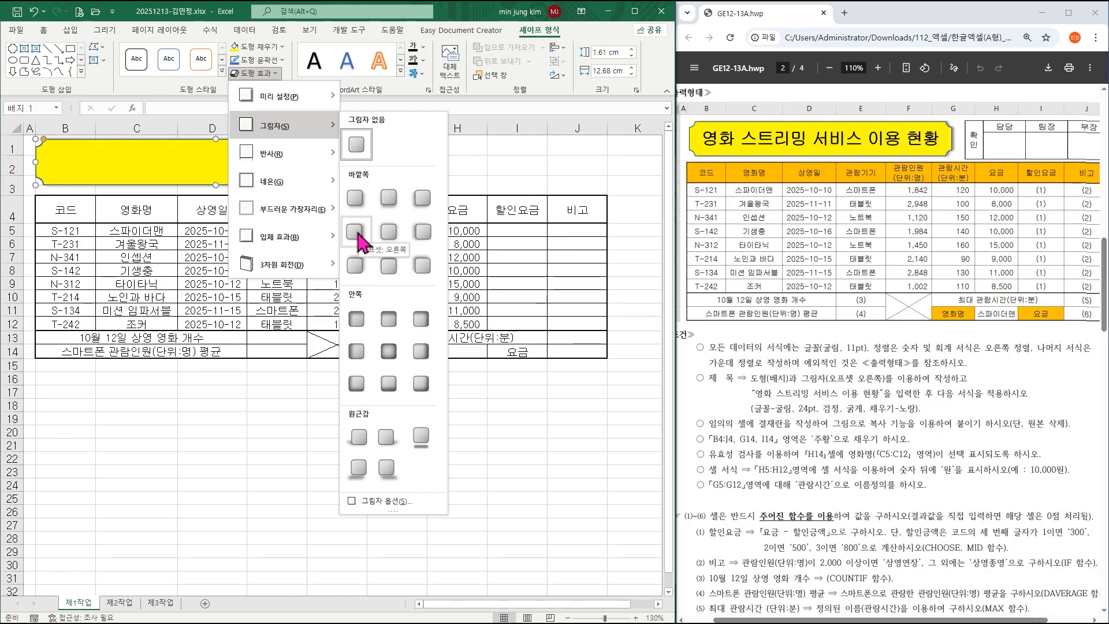
left_click(355, 232)
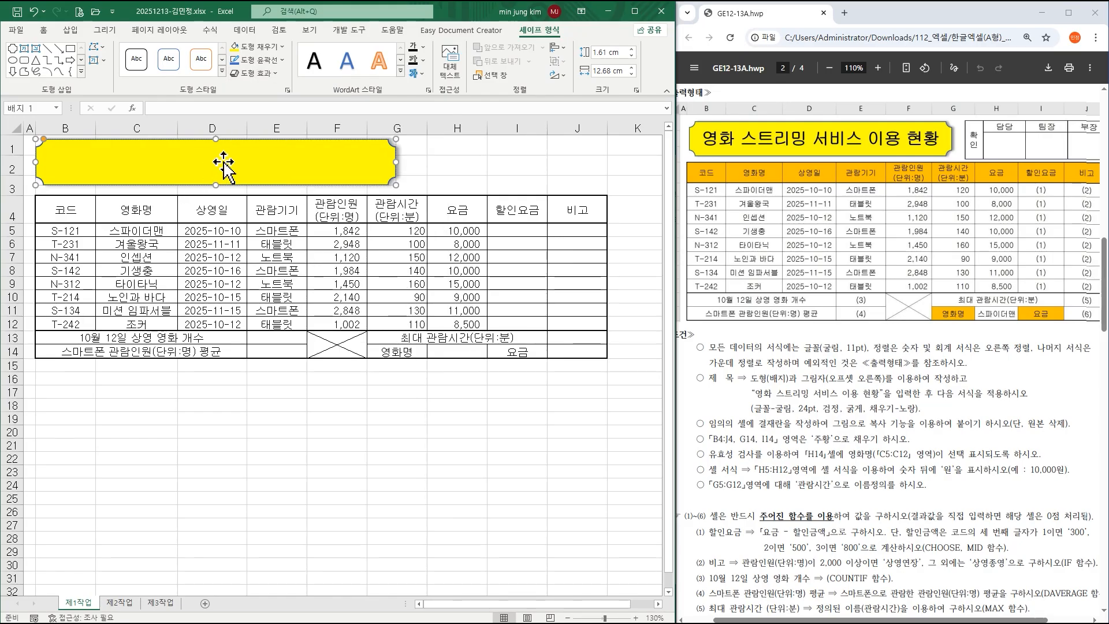
Type '영화 스트리밍 서비스 이용 현황' into the plaque and widen it to 13.53 cm.
type("영화 스트리미")
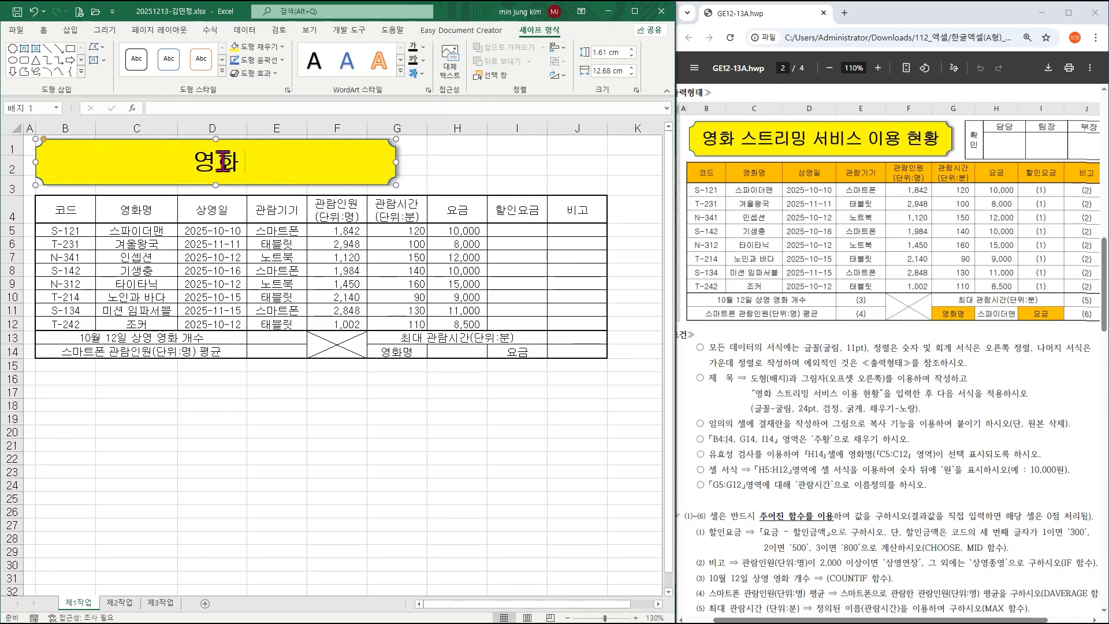
type("밍 서비스 이용 현황")
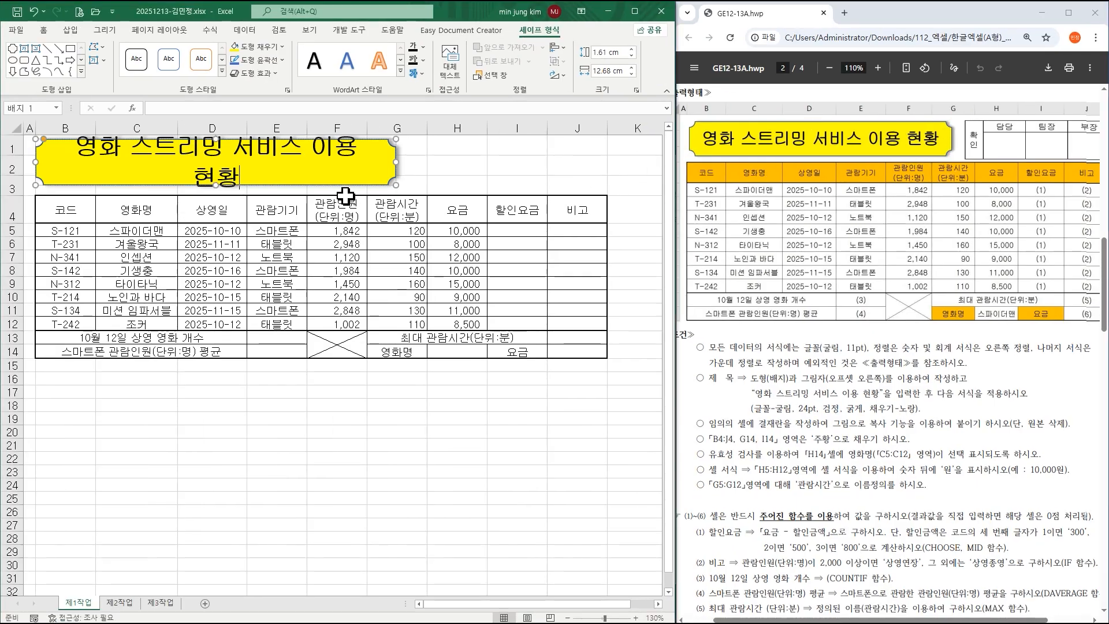
left_click_drag(245, 126, 389, 130)
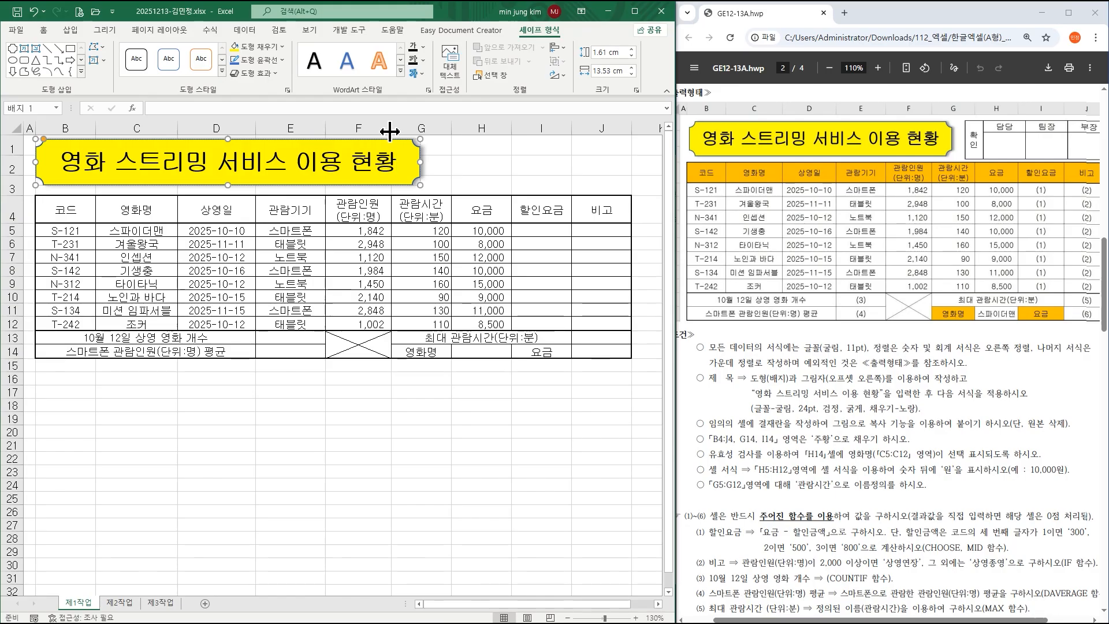
left_click(485, 165)
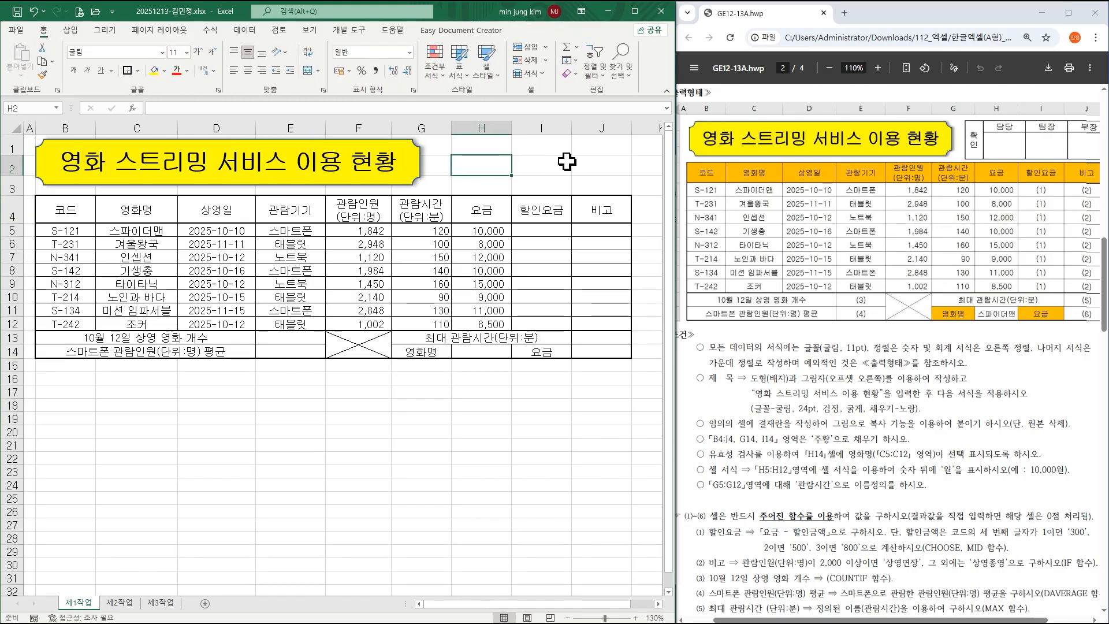
Enter 확인, 담당, 팀장 and 부장 across L3:O3, then select L3:O4.
left_click_drag(546, 603, 659, 604)
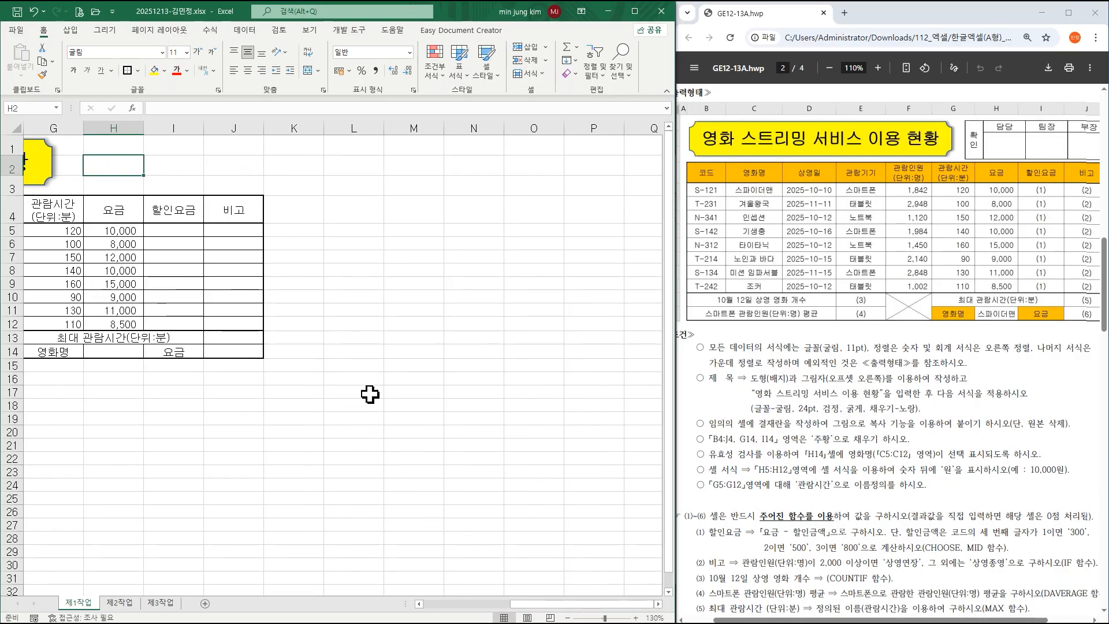
left_click(359, 182)
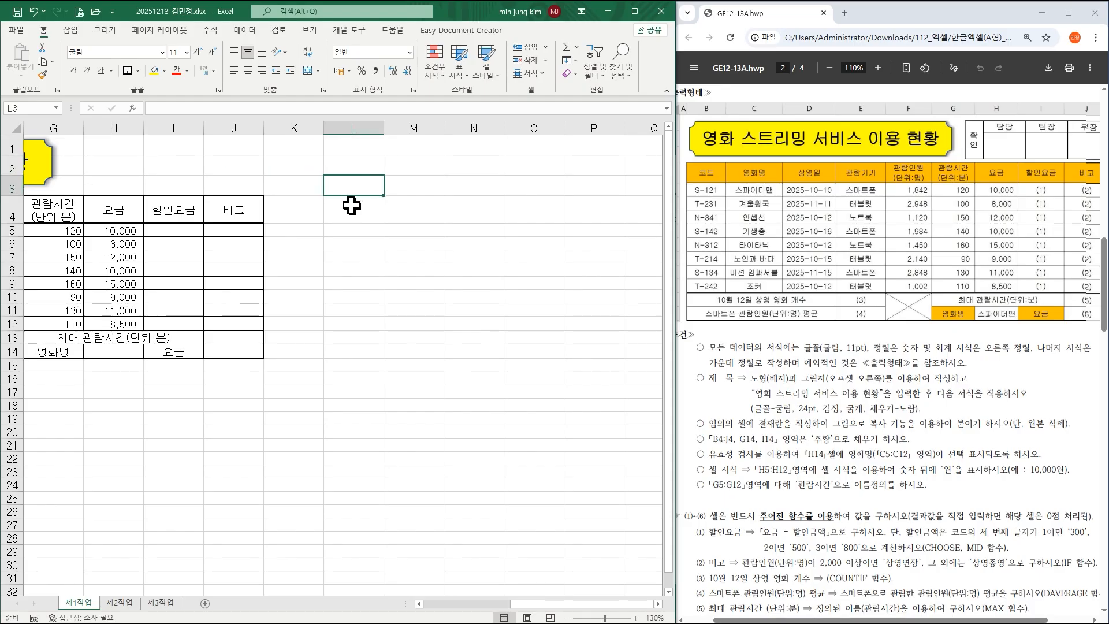
type("화")
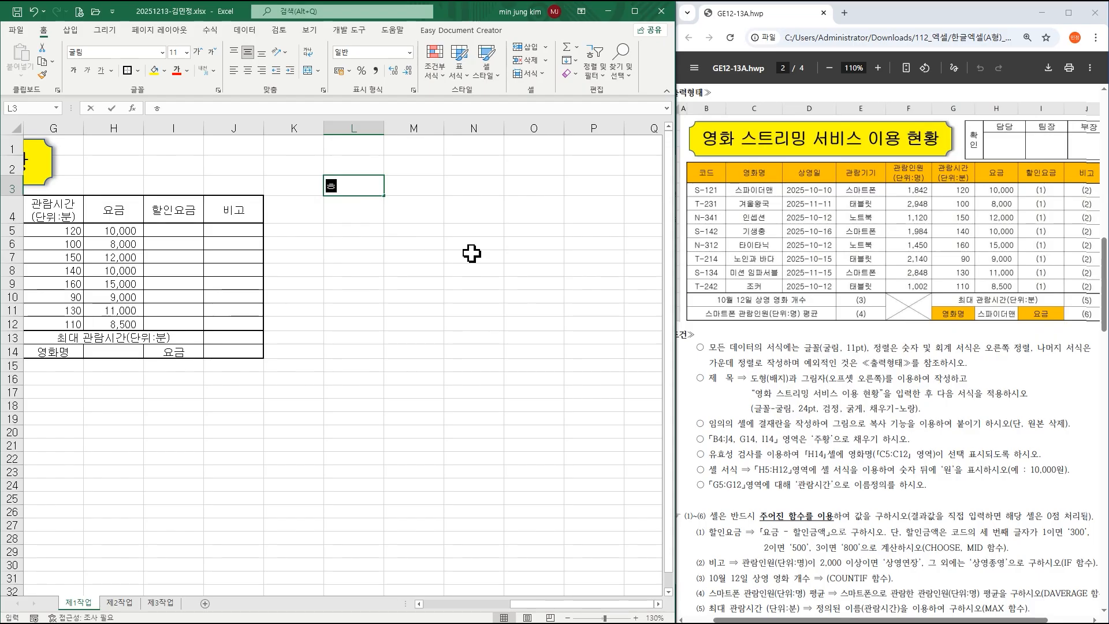
type("인")
key("Tab")
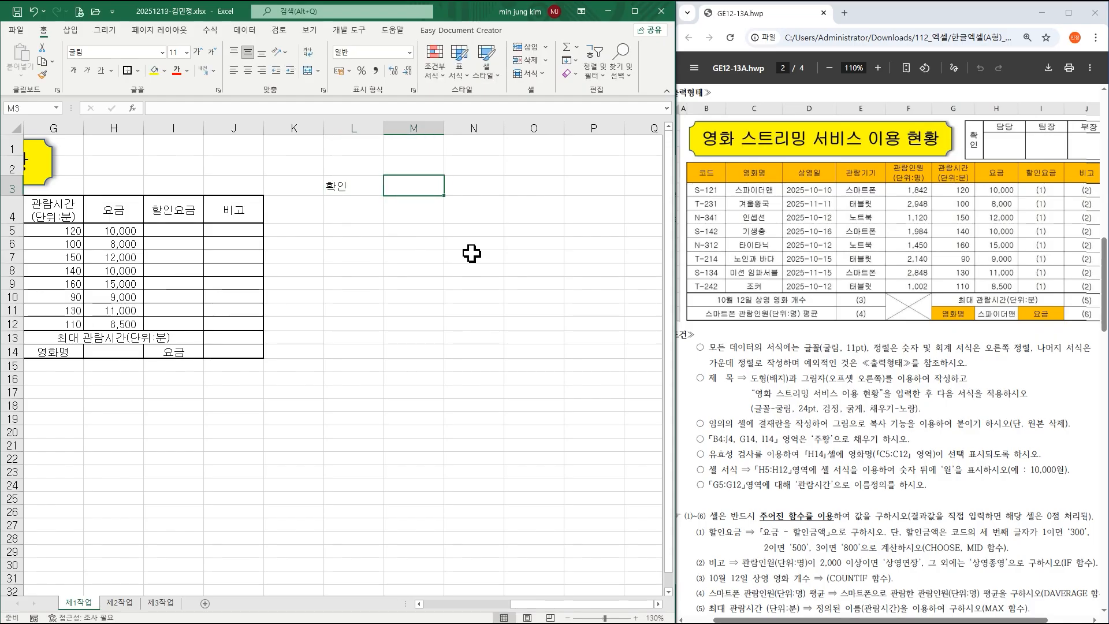
type("담당")
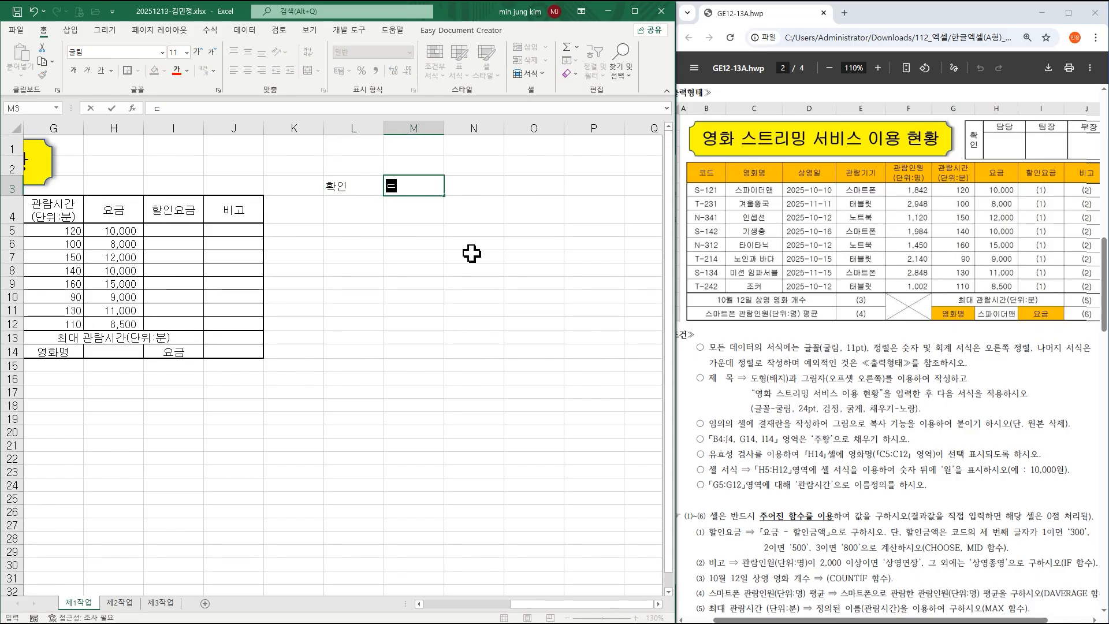
key("Tab")
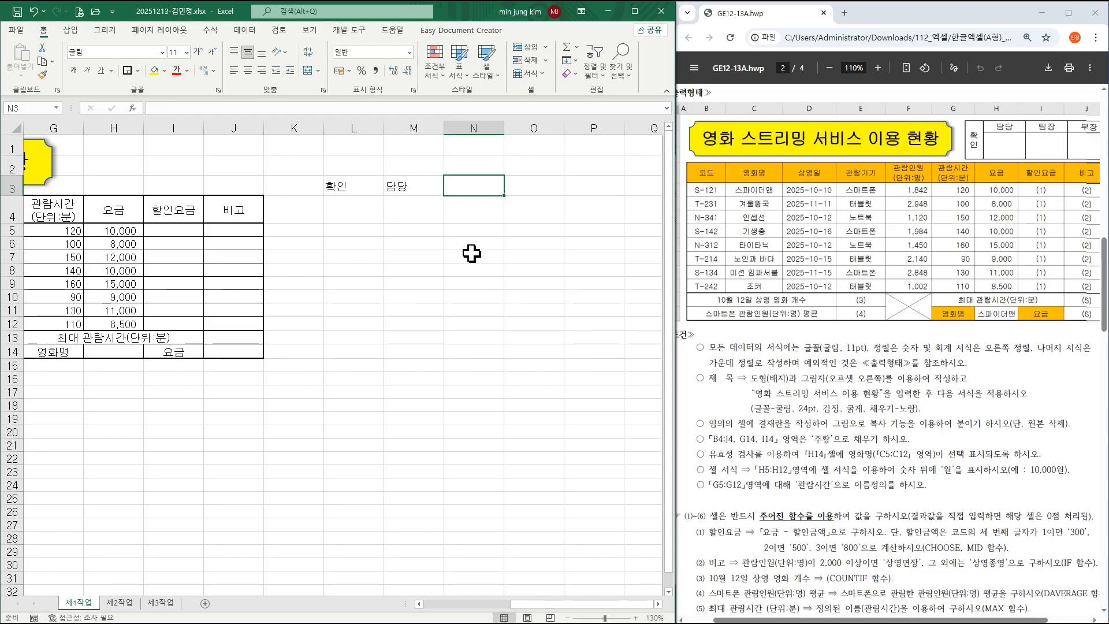
type("팀장")
key("Tab")
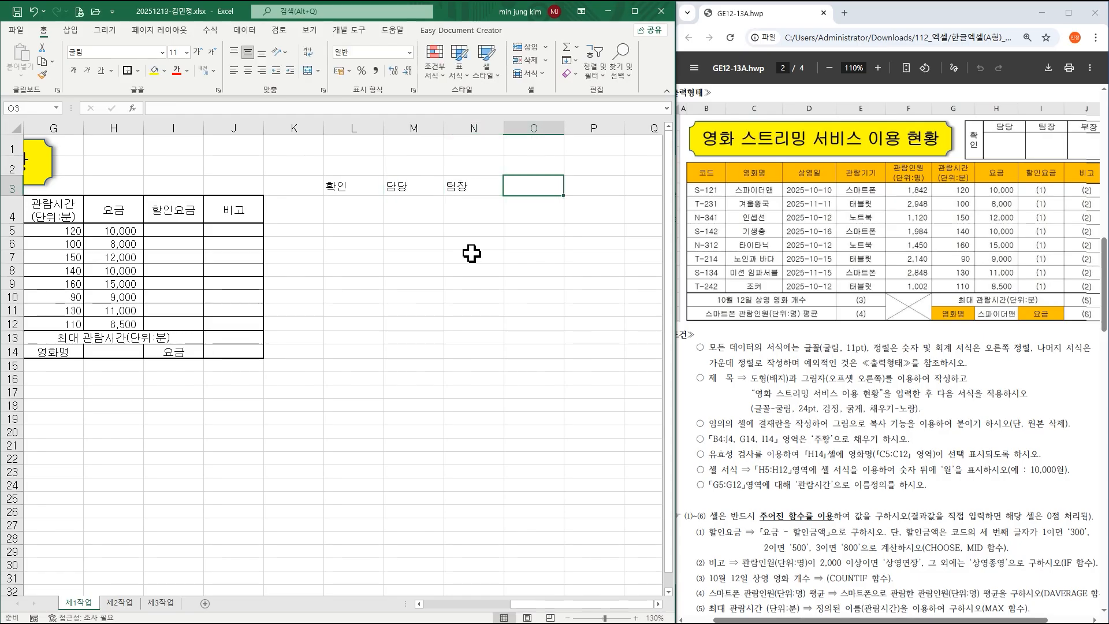
type("부장")
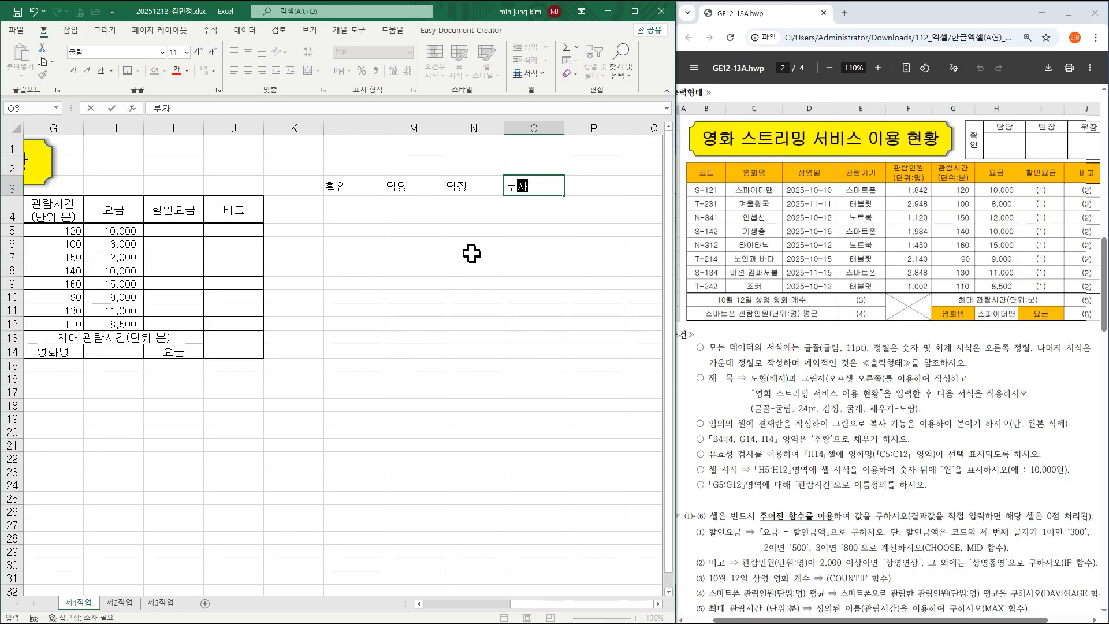
left_click_drag(354, 184, 535, 211)
Centre the approval headings and put All Borders on L3:O4.
left_click(248, 70)
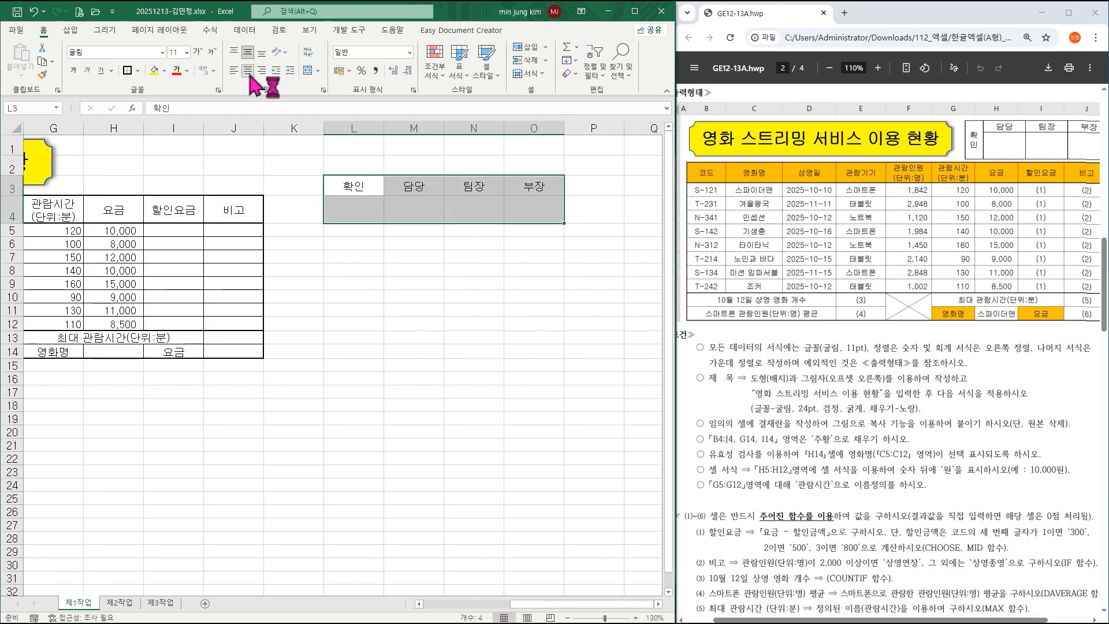
left_click(138, 70)
left_click(156, 185)
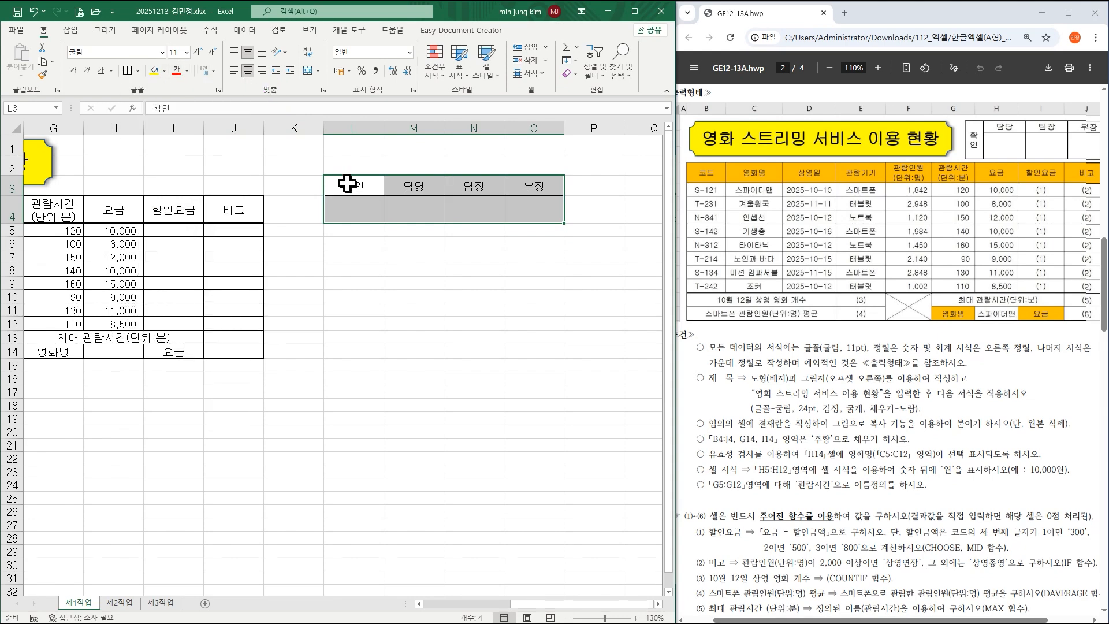
Merge 확인 down L3:L4, set it to Vertical Text, and narrow column L.
left_click_drag(353, 184, 353, 212)
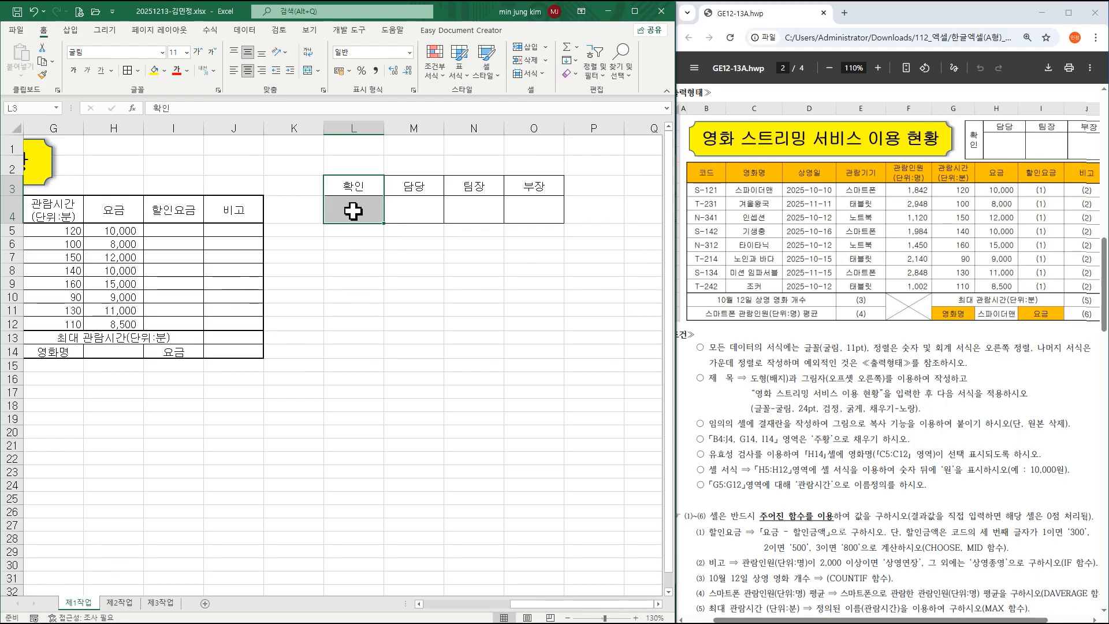
left_click(308, 70)
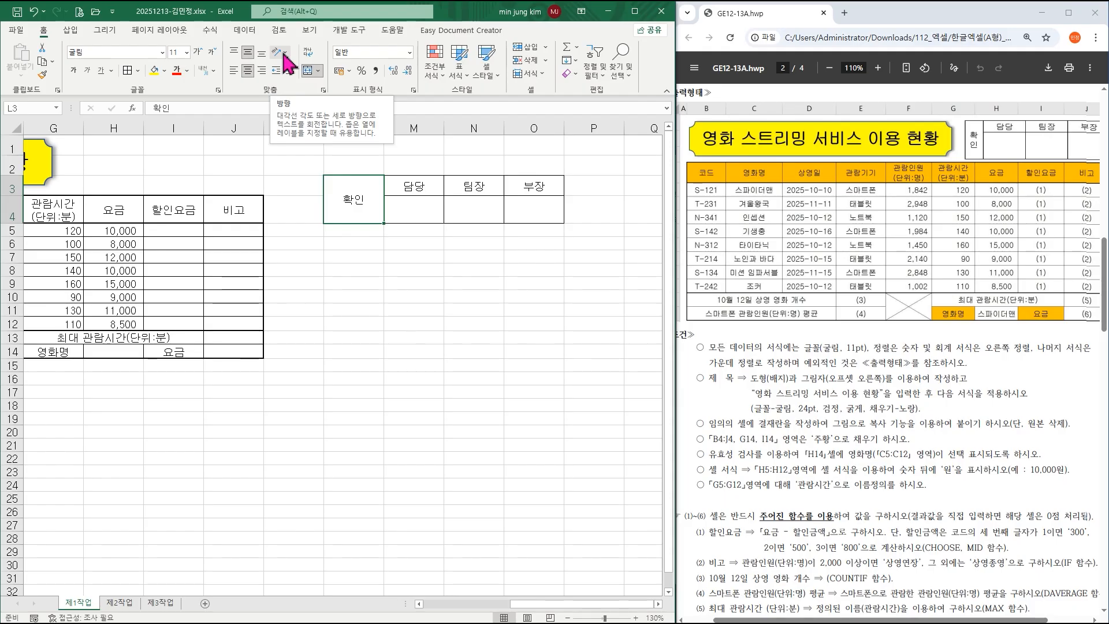
left_click(285, 55)
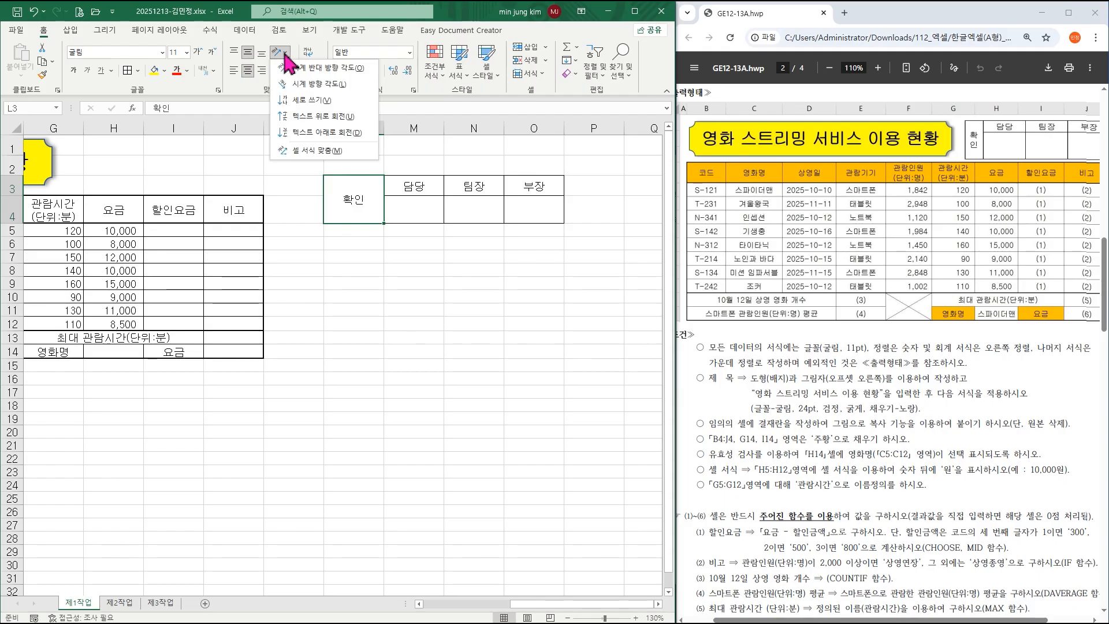
left_click(292, 102)
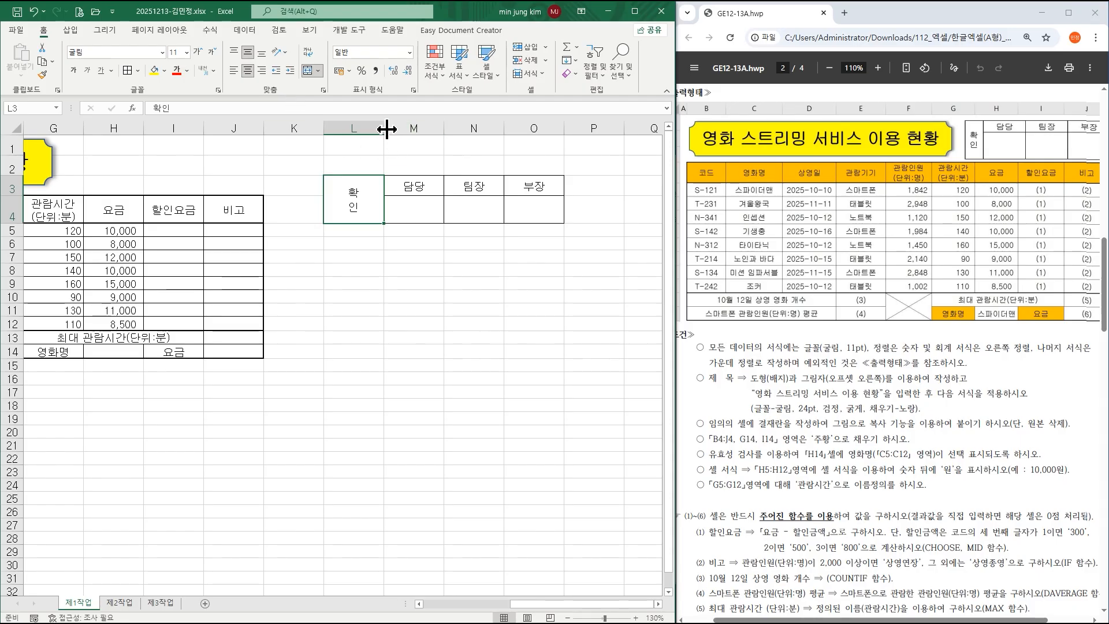
left_click_drag(385, 129, 355, 126)
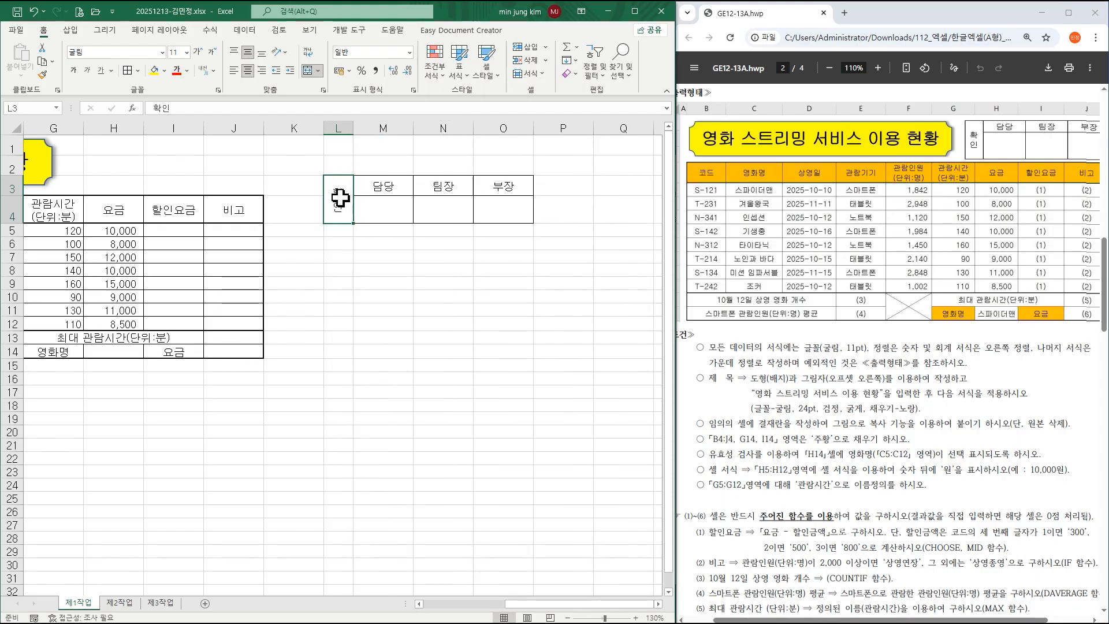
Make row 4 taller and reselect the L3:O4 approval box.
left_click(389, 211)
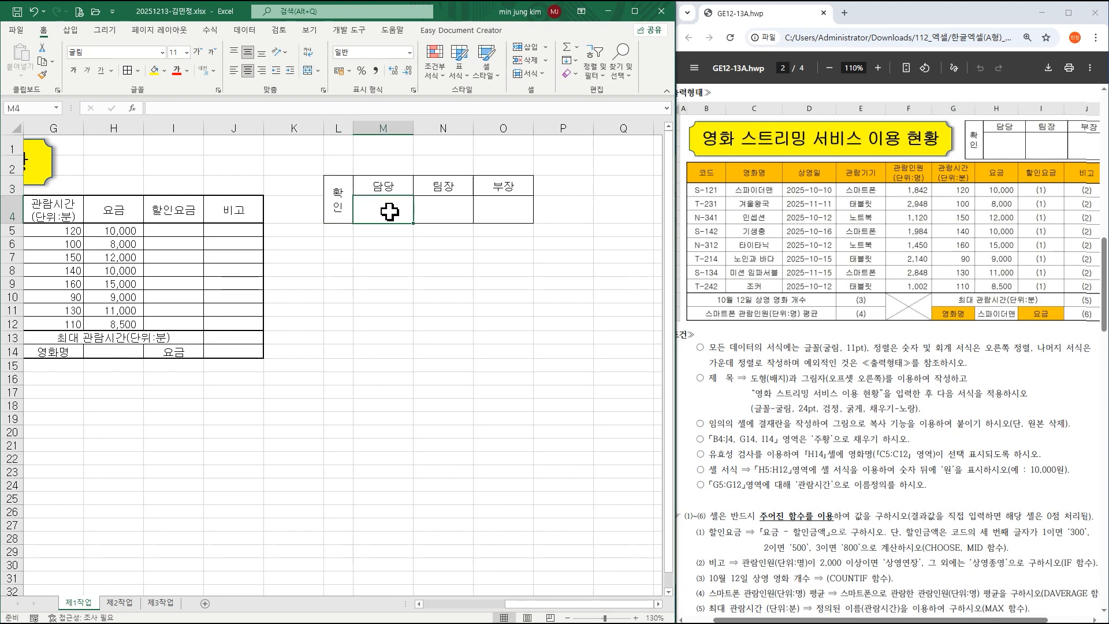
left_click(454, 213)
left_click(498, 213)
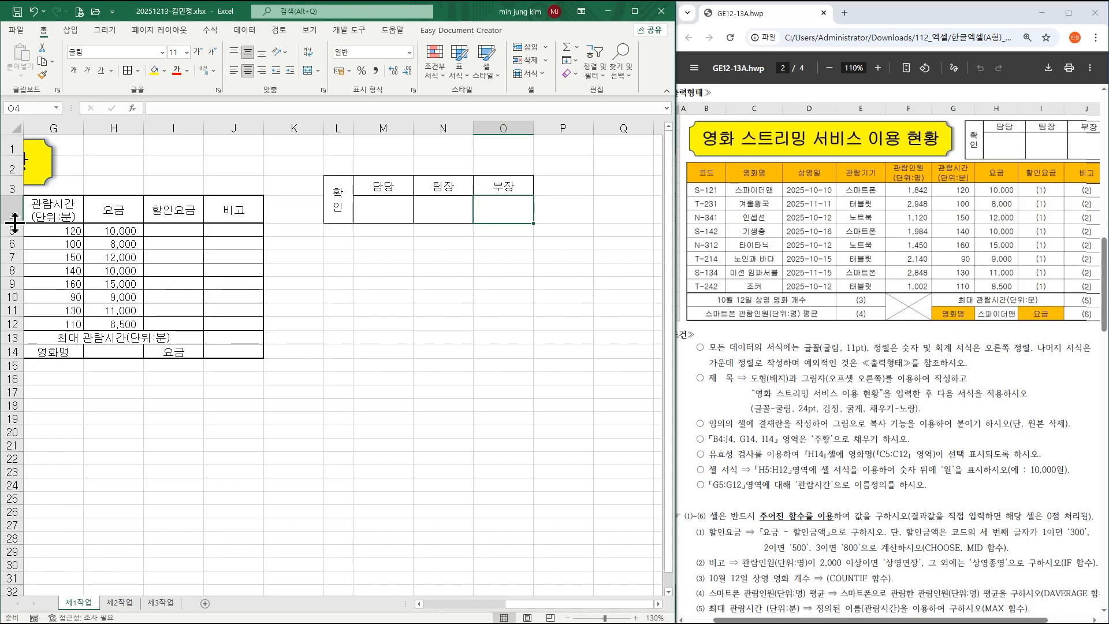
left_click_drag(14, 222, 15, 232)
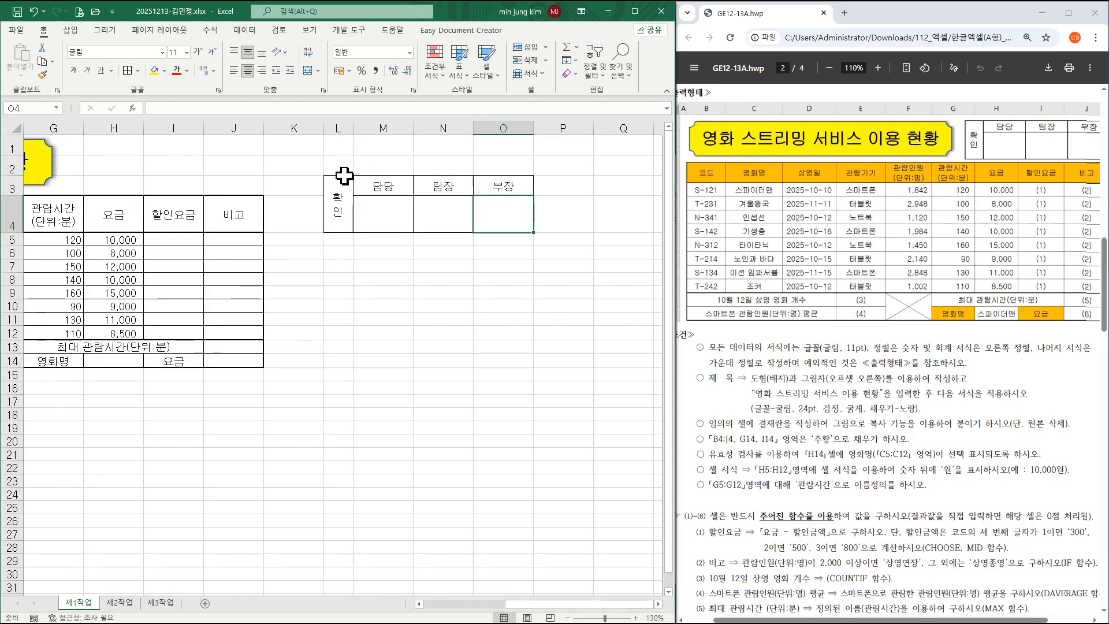
left_click_drag(342, 197, 498, 209)
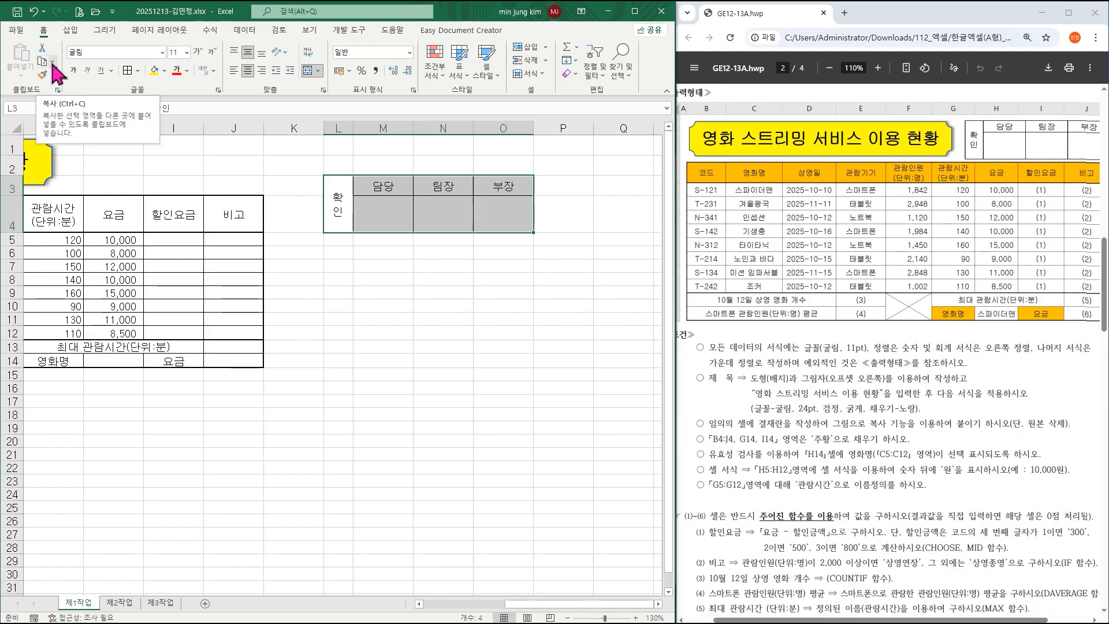
Copy L3:O4 with Copy as Picture and paste it onto the sheet.
left_click(53, 62)
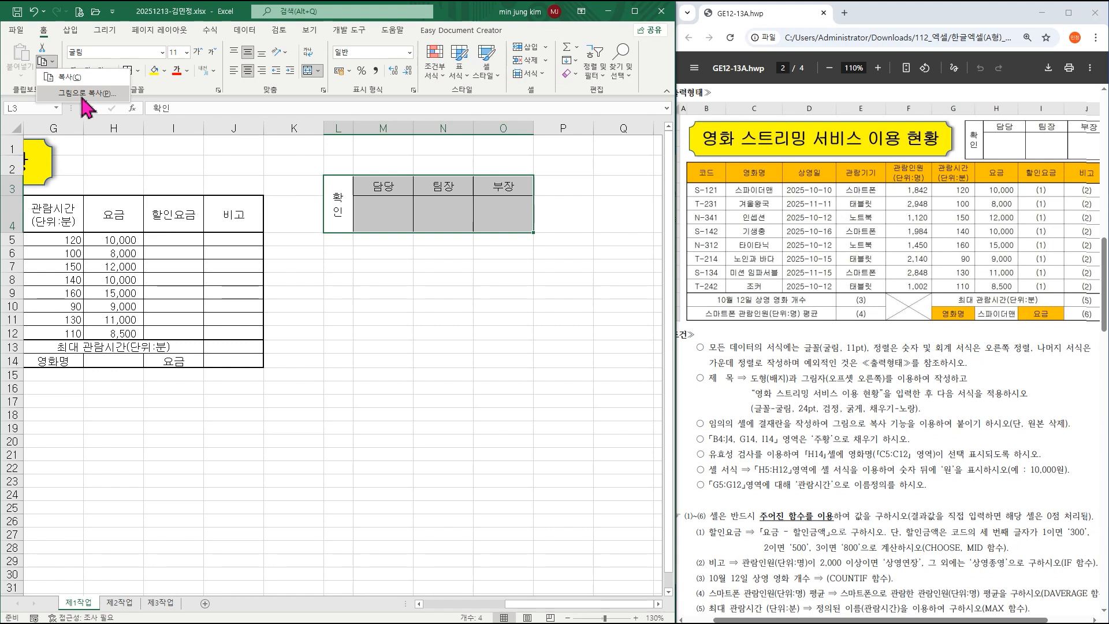
left_click(83, 93)
left_click_drag(576, 412, 341, 263)
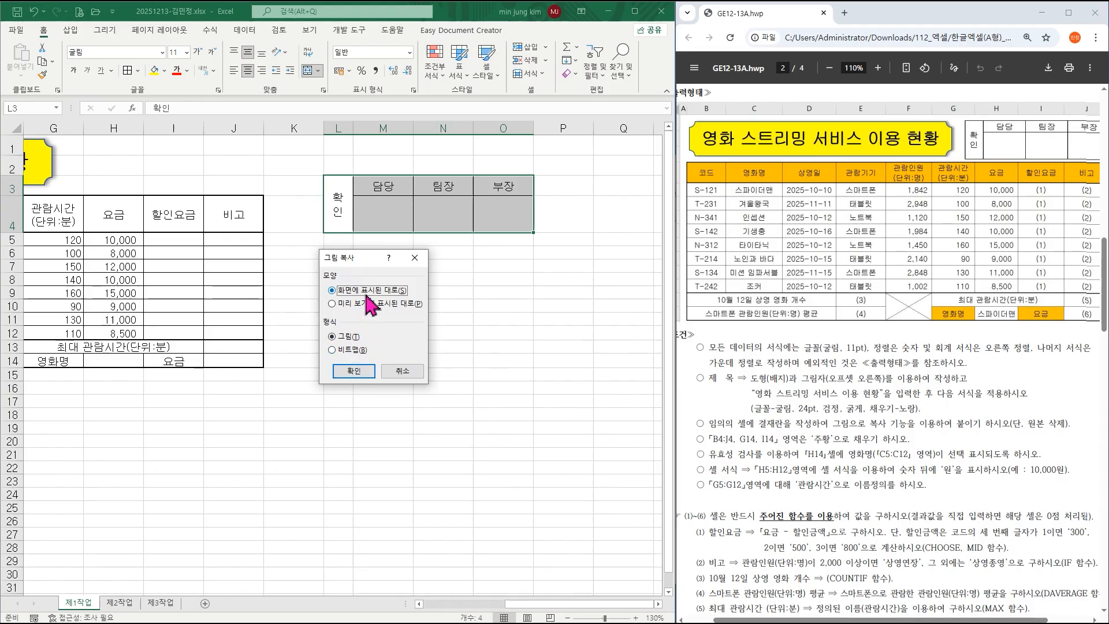
left_click(354, 372)
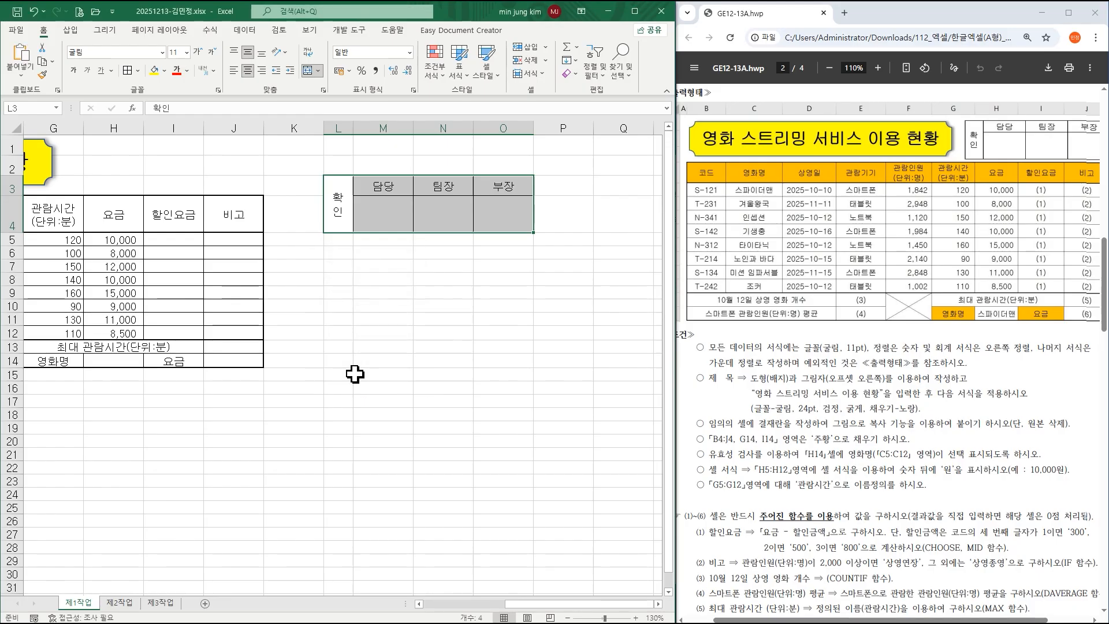
key("ctrl+v")
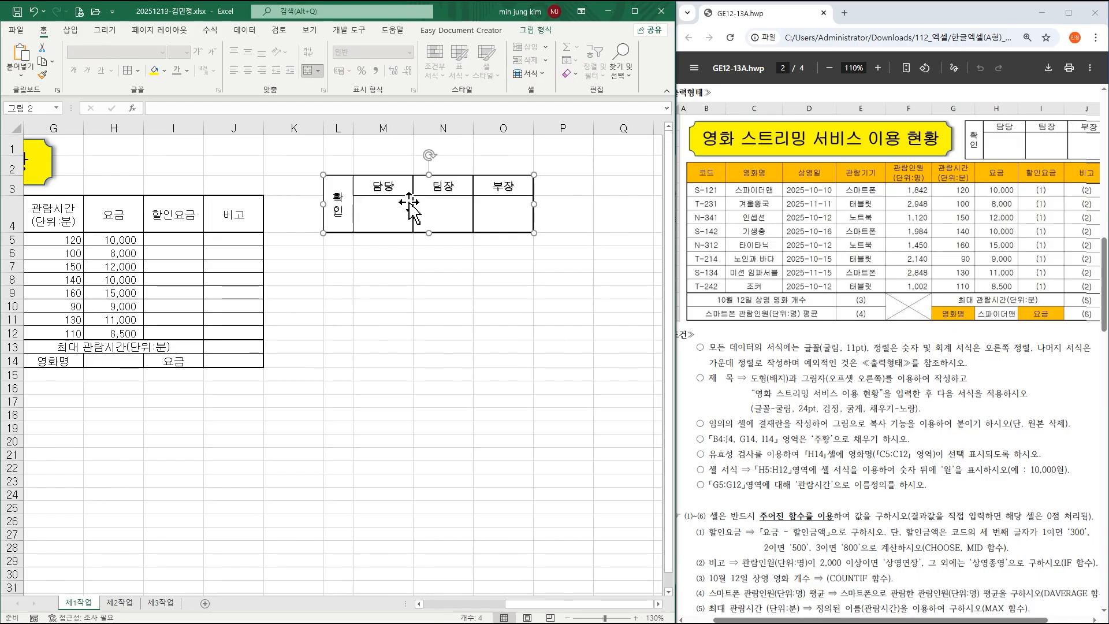
Duplicate the approval picture, place the copy over H1:J2, and widen column H.
left_click_drag(409, 202, 428, 254)
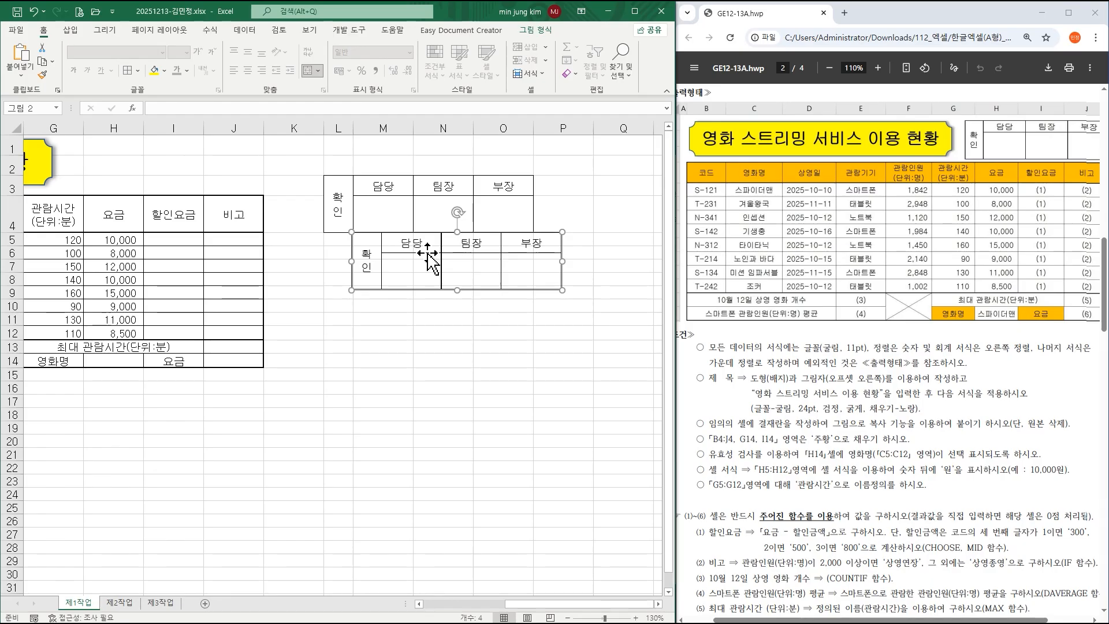
left_click_drag(428, 254, 165, 166)
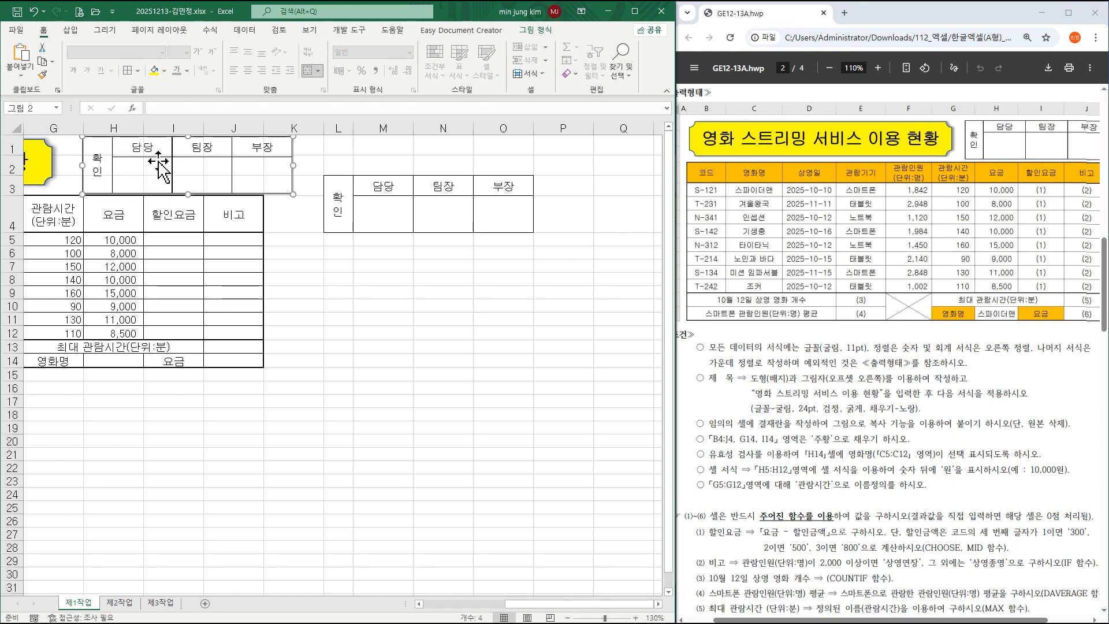
left_click_drag(145, 127, 293, 126)
Check rows 1–3, then select columns L through O.
left_click_drag(13, 149, 14, 212)
left_click(403, 265)
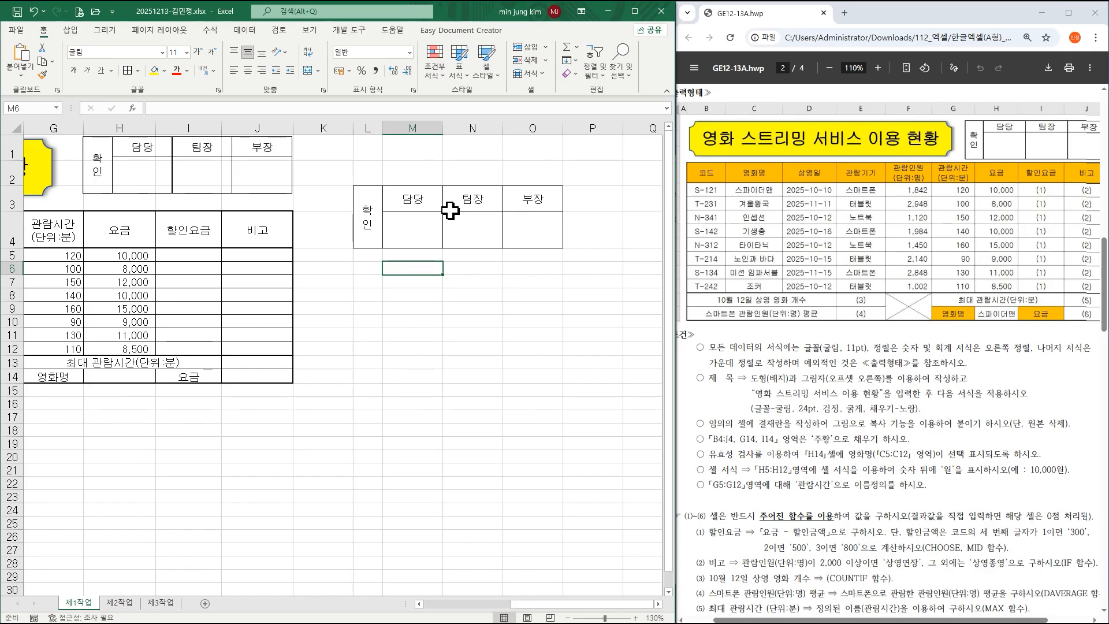
left_click(374, 129)
left_click_drag(374, 129, 526, 126)
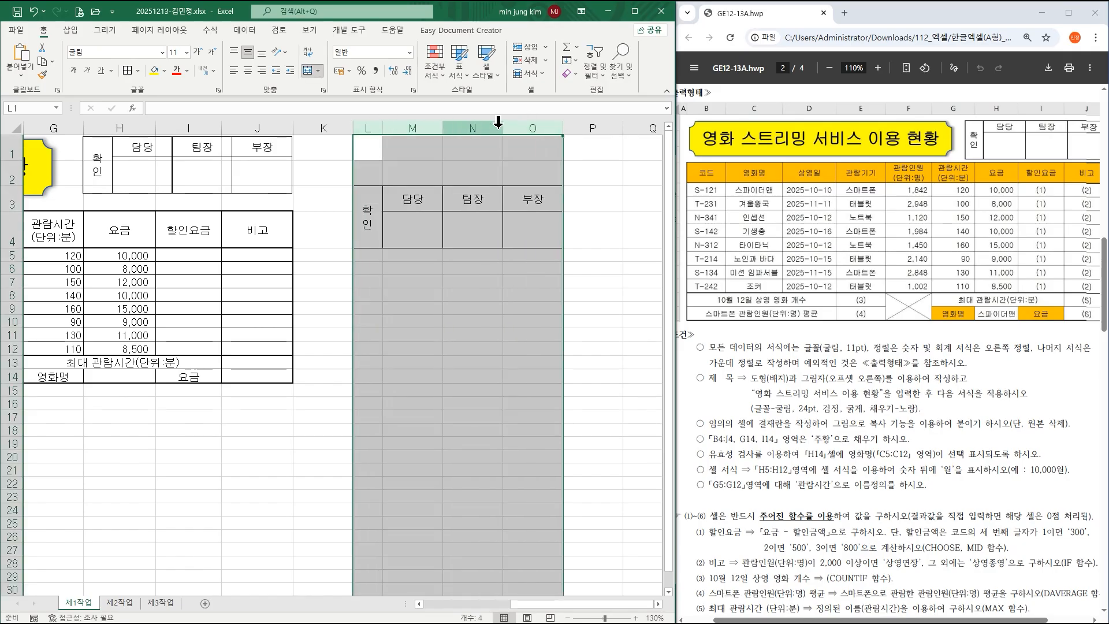
Delete columns L through O and nudge the approval picture slightly down.
right_click(514, 123)
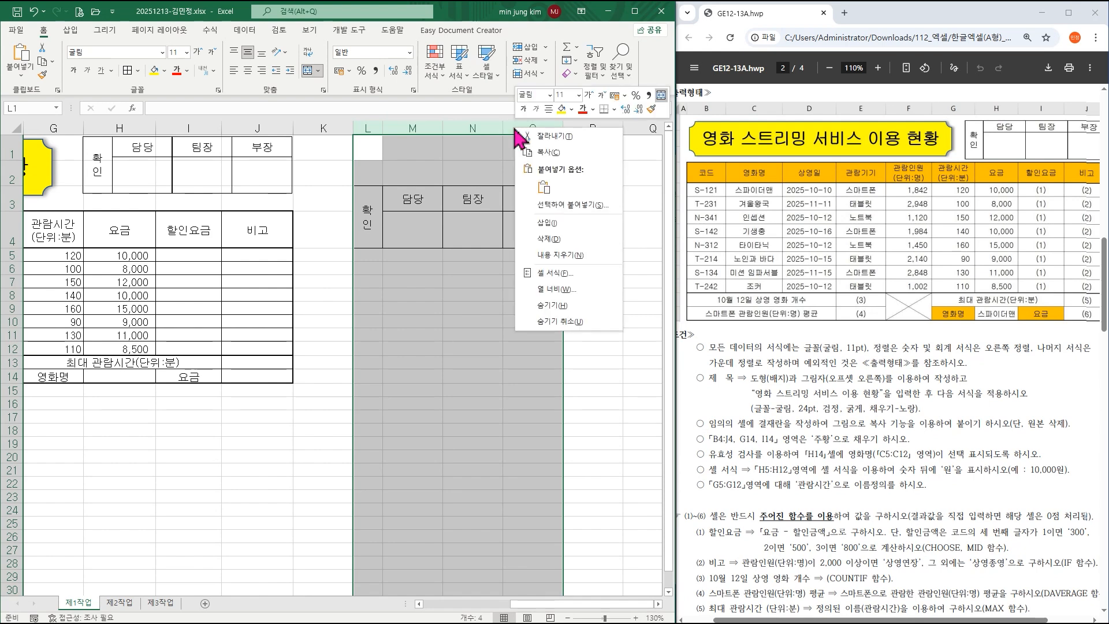
left_click(547, 238)
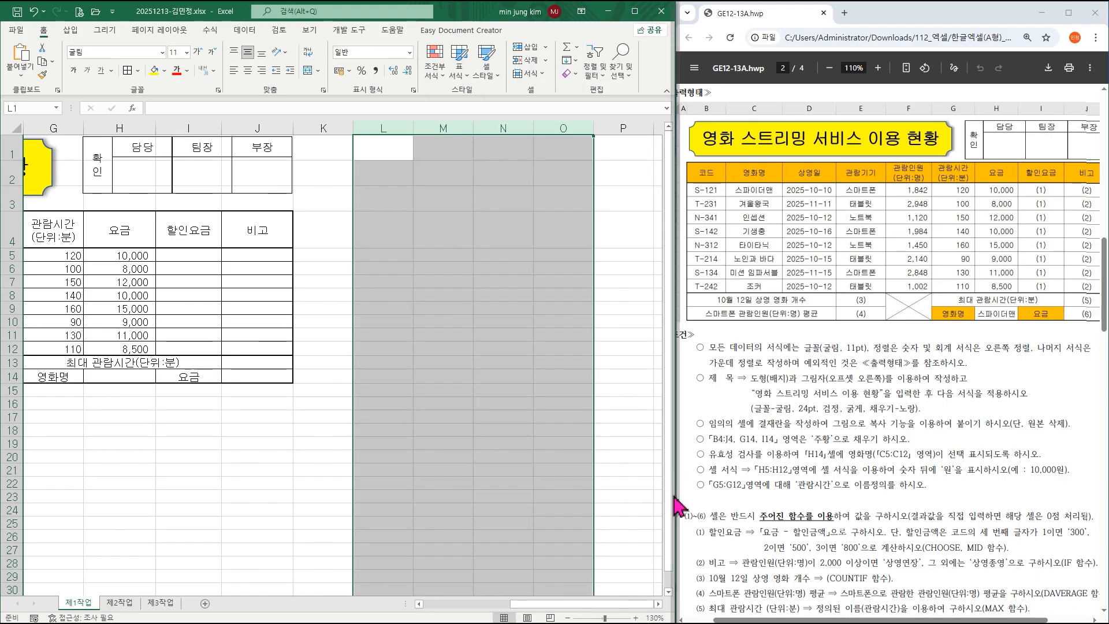
left_click_drag(533, 605, 453, 615)
left_click_drag(580, 174, 581, 178)
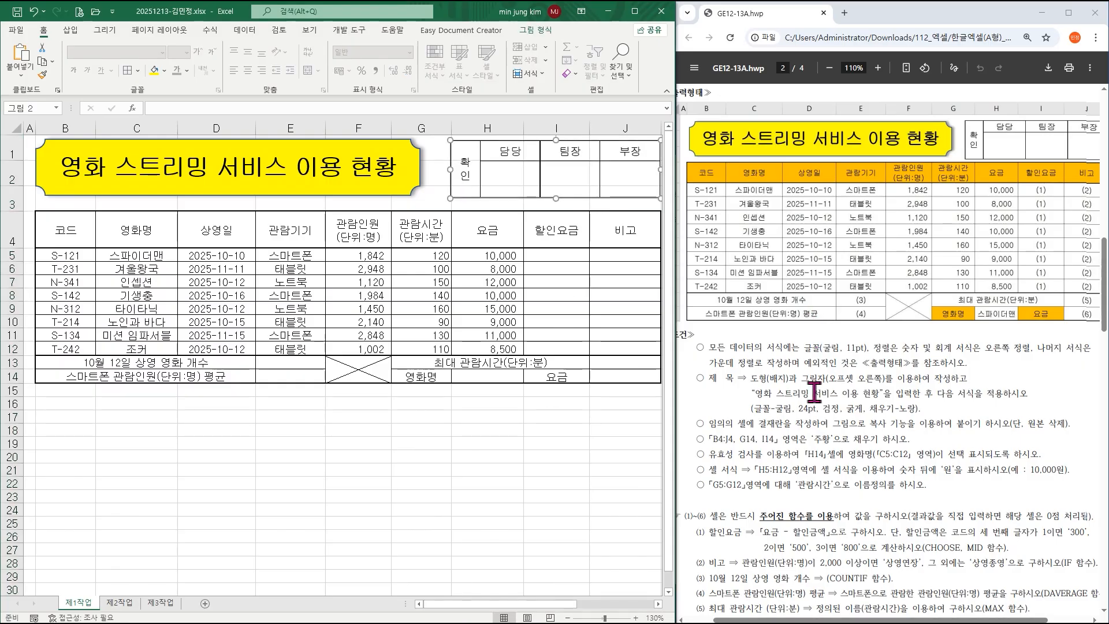
Compare the approval-box picture against the reference, leaving its fill unchanged, then go to the View ribbon.
left_click(588, 434)
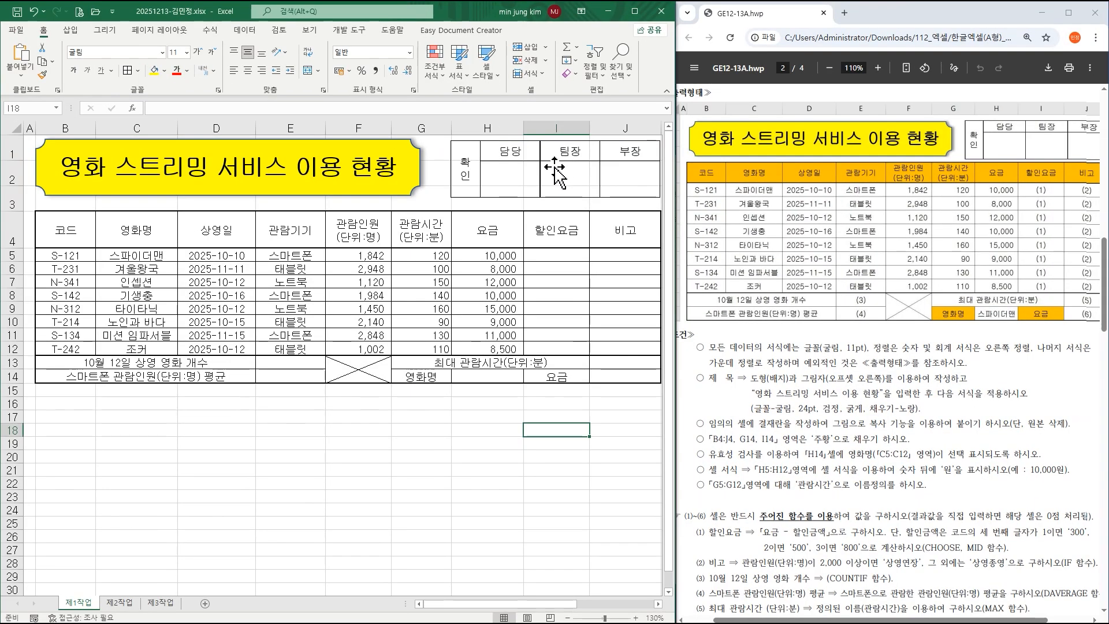
left_click(523, 341)
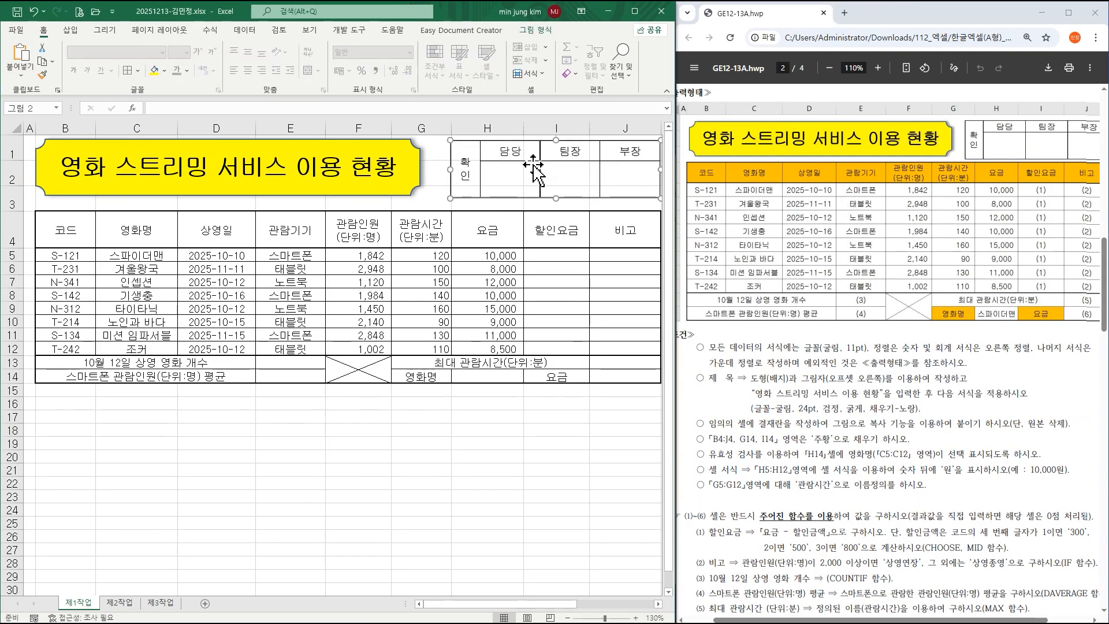
left_click(164, 72)
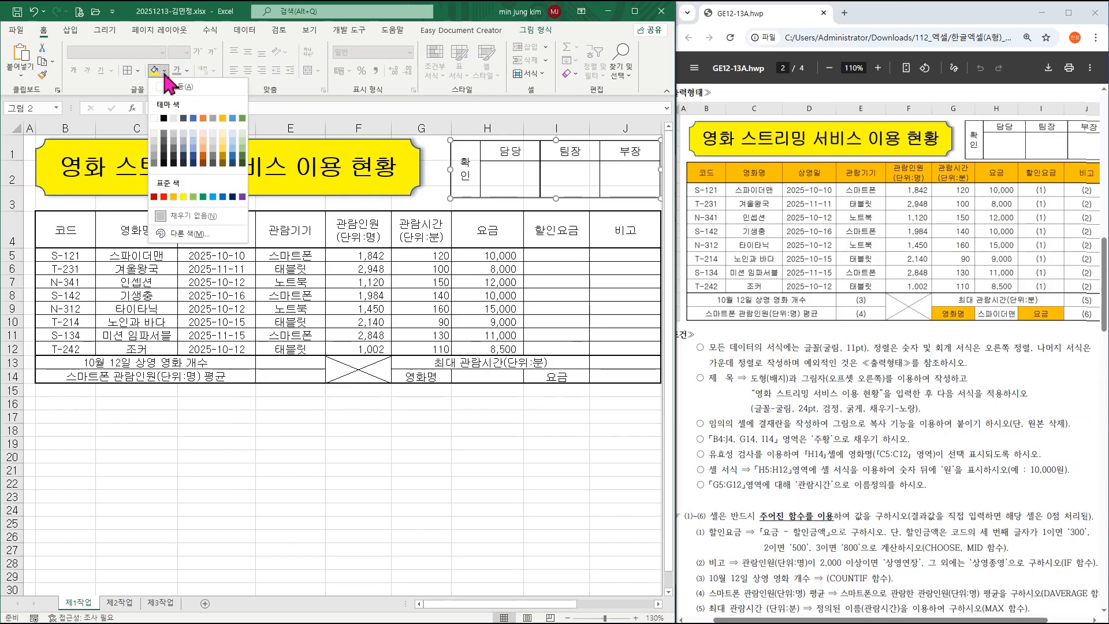
left_click(170, 87)
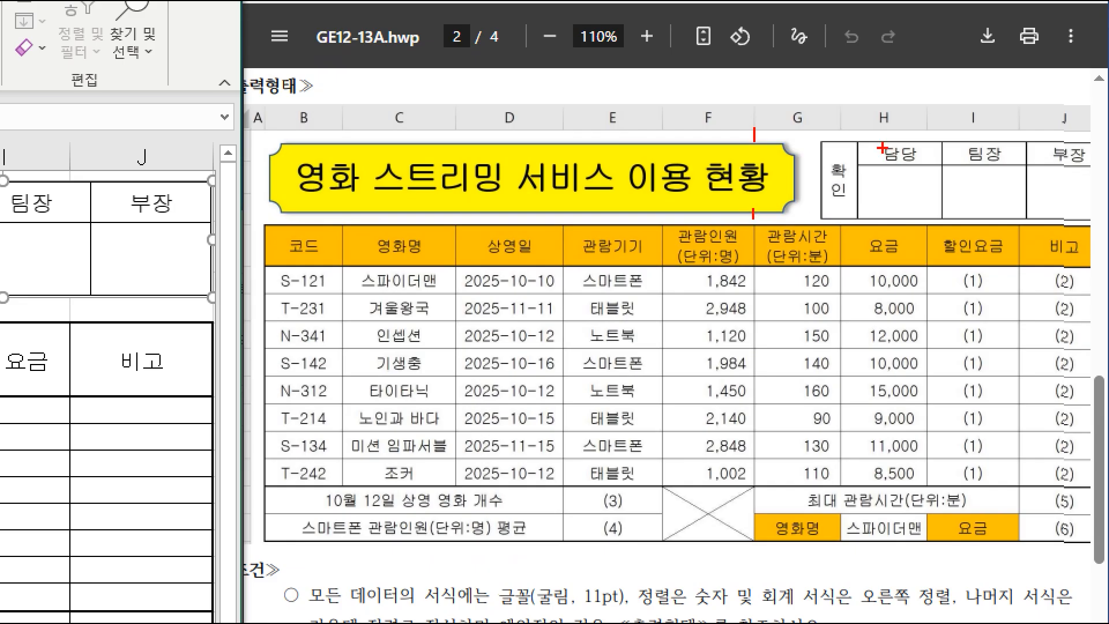
left_click_drag(839, 130, 839, 208)
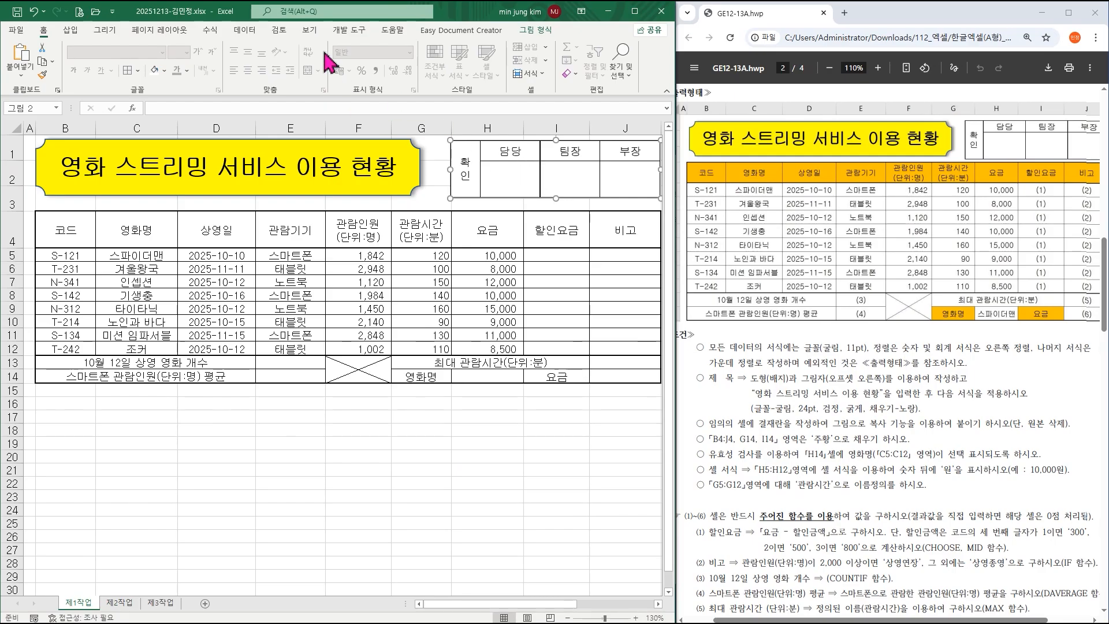
left_click(310, 30)
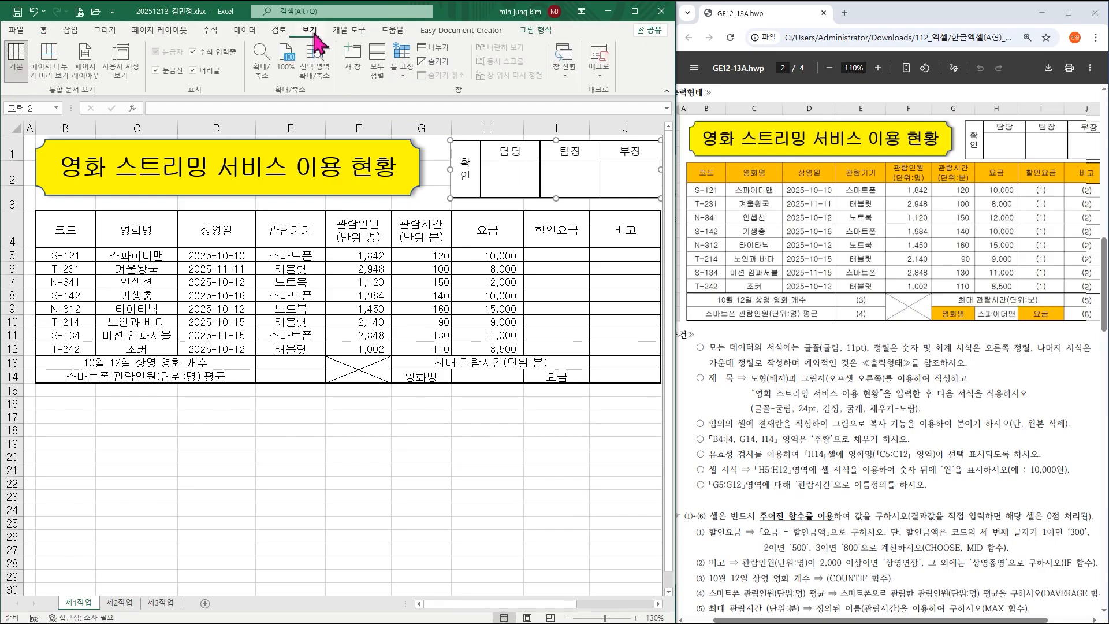
left_click(159, 74)
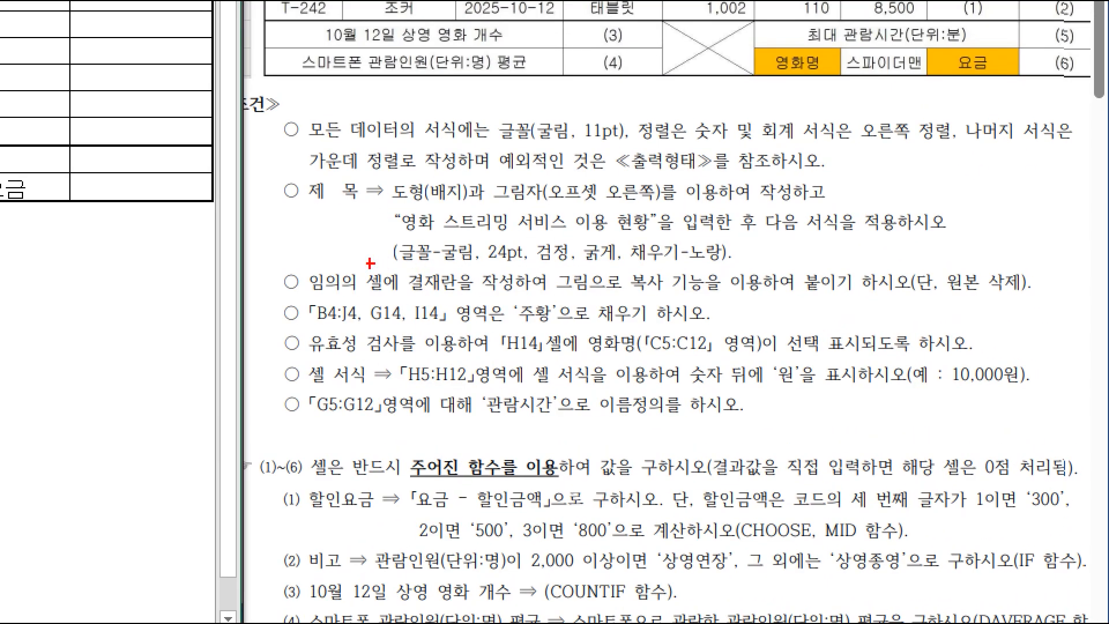
mouse_move(290, 261)
left_mouse_down()
mouse_move(839, 302)
mouse_move(1070, 300)
left_mouse_up()
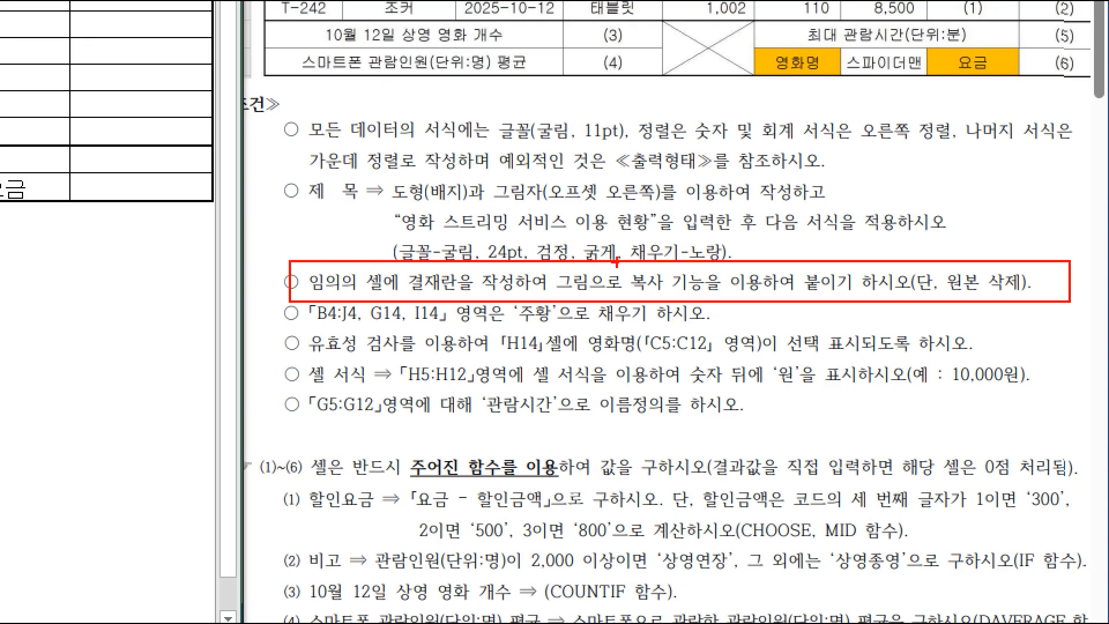
mouse_move(624, 265)
left_mouse_down()
mouse_move(496, 266)
mouse_move(392, 234)
mouse_move(752, 227)
mouse_move(707, 254)
left_mouse_up()
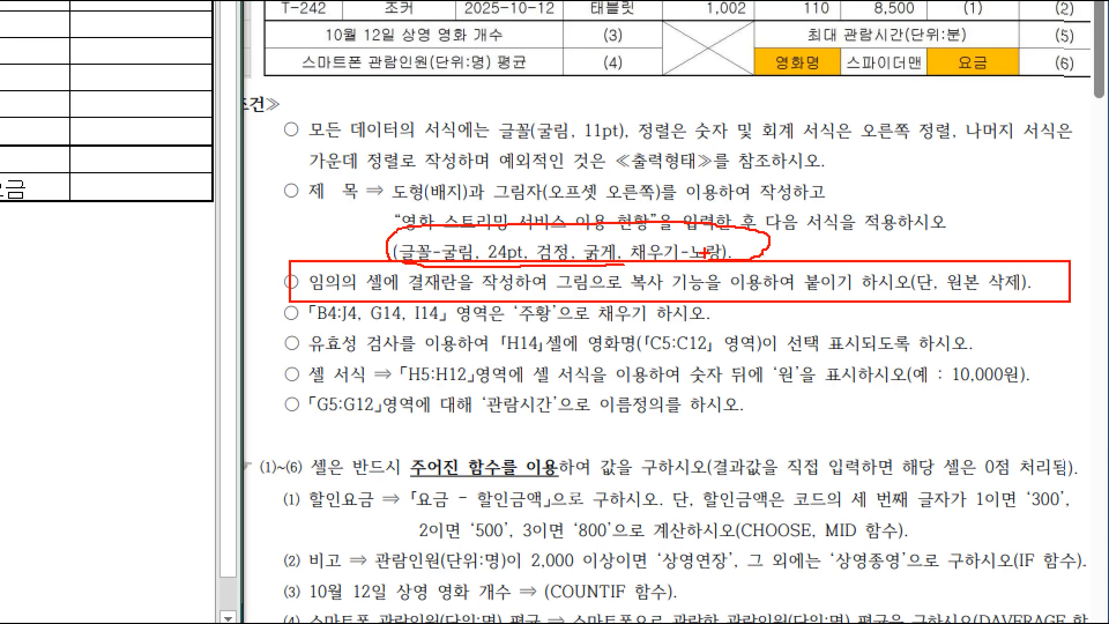
key("Escape")
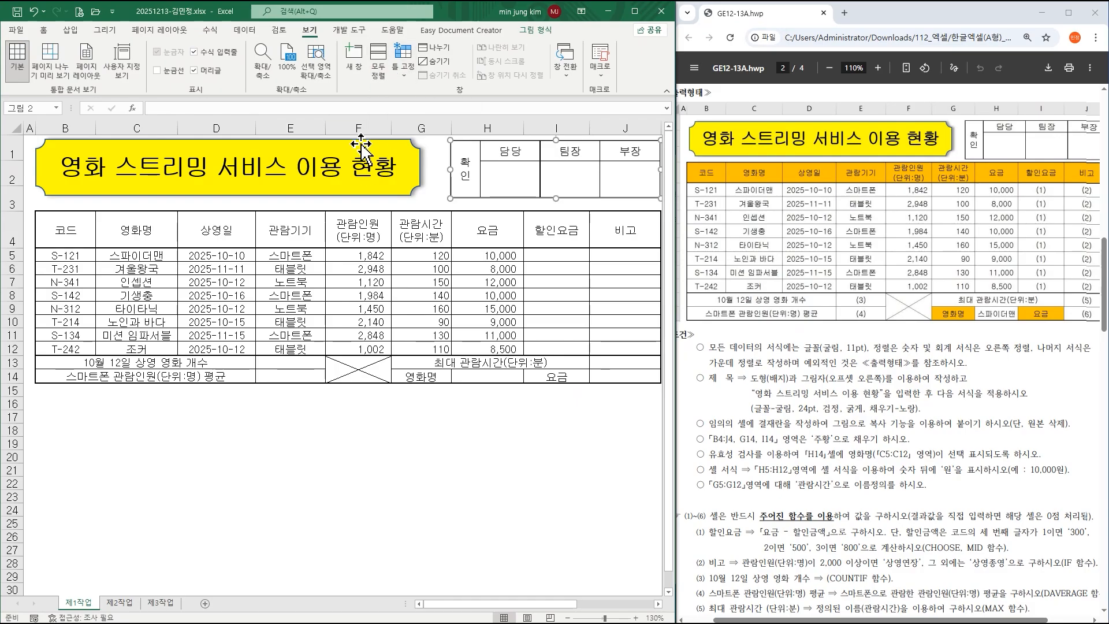
left_click(157, 70)
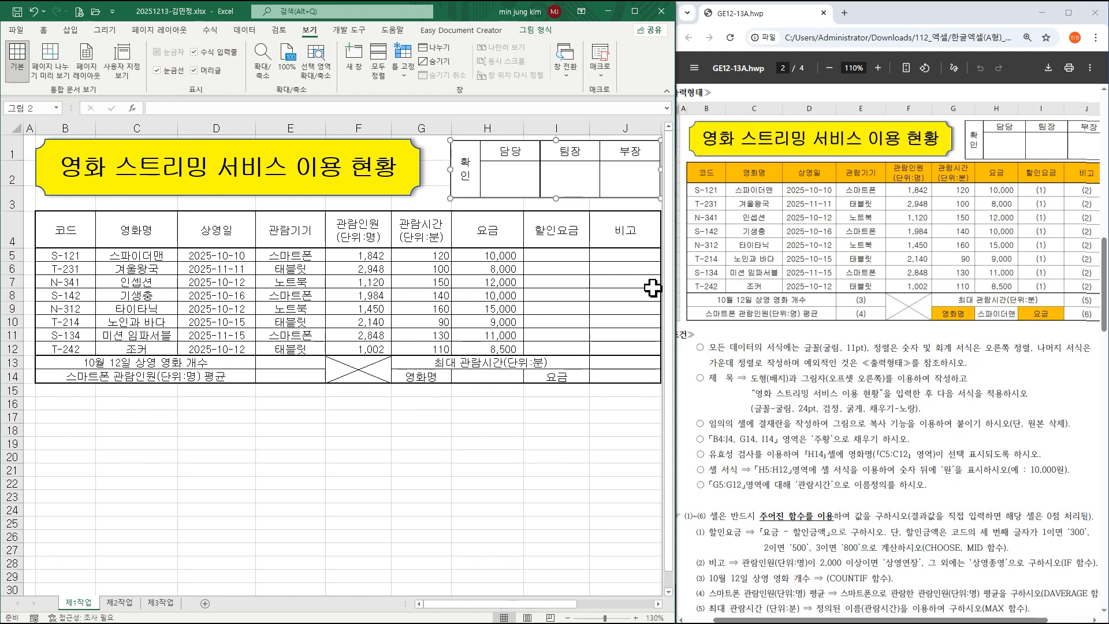
scroll(780, 312, "down", 1)
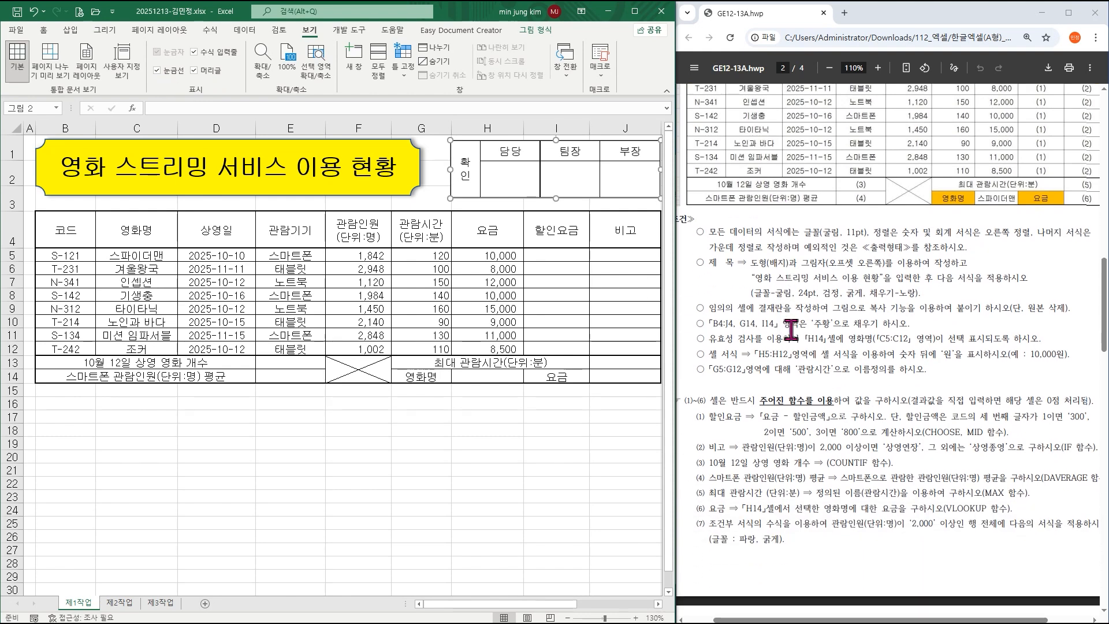
scroll(776, 349, "up", 1)
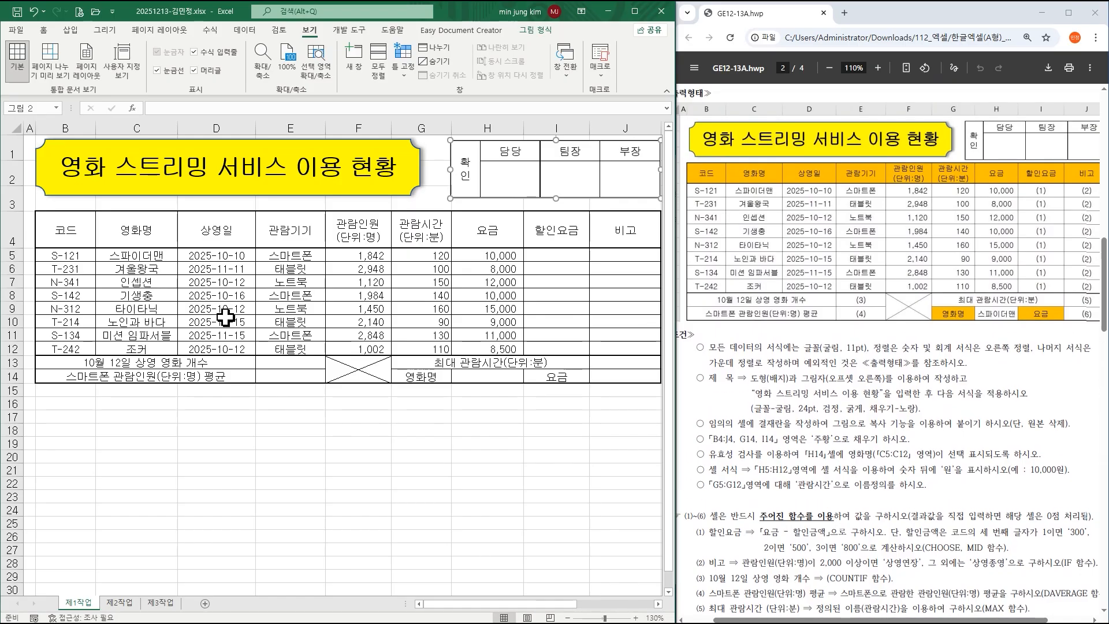
Fill header row B4:J4 and label cells G14 and I14 orange, then select H14.
left_click_drag(69, 230, 610, 224)
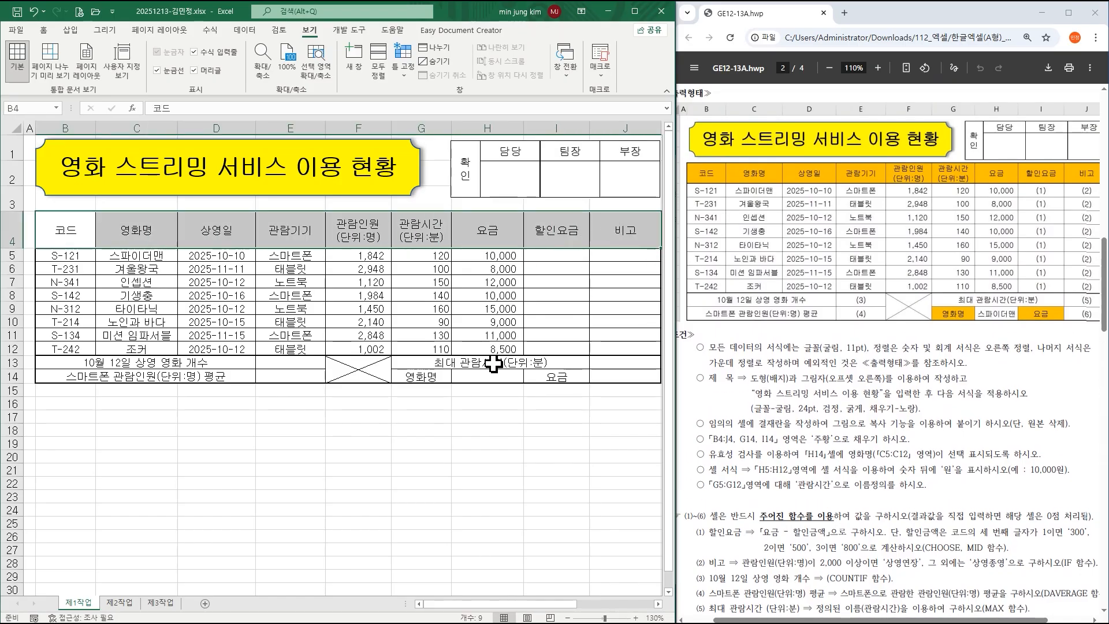
left_click(427, 377, "ctrl")
left_click(551, 382, "ctrl")
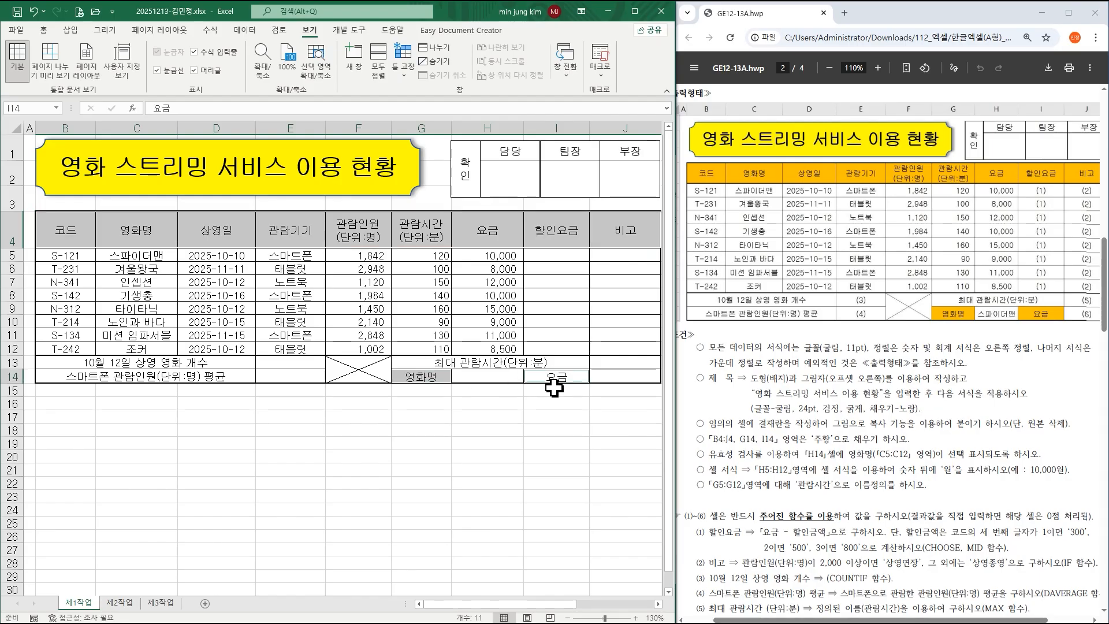
left_click(43, 30)
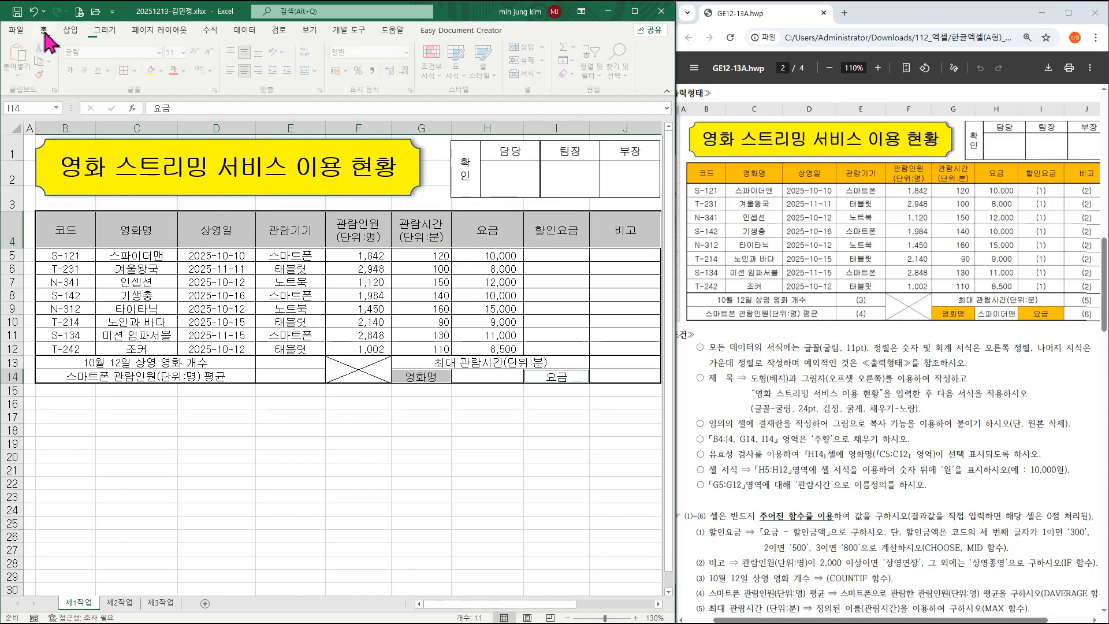
left_click(166, 71)
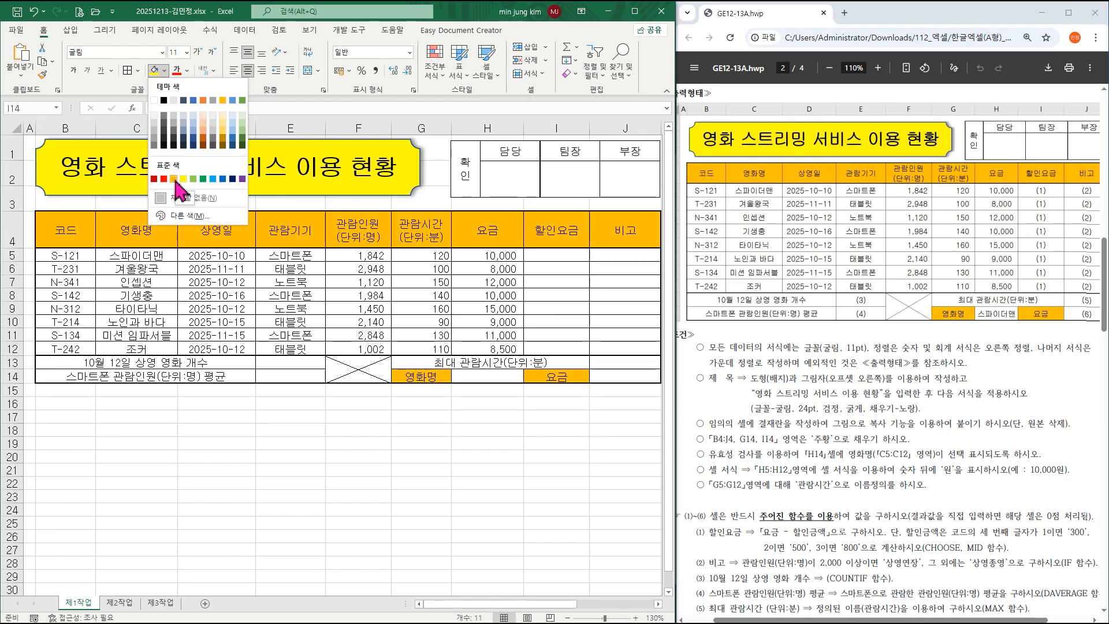
left_click(174, 179)
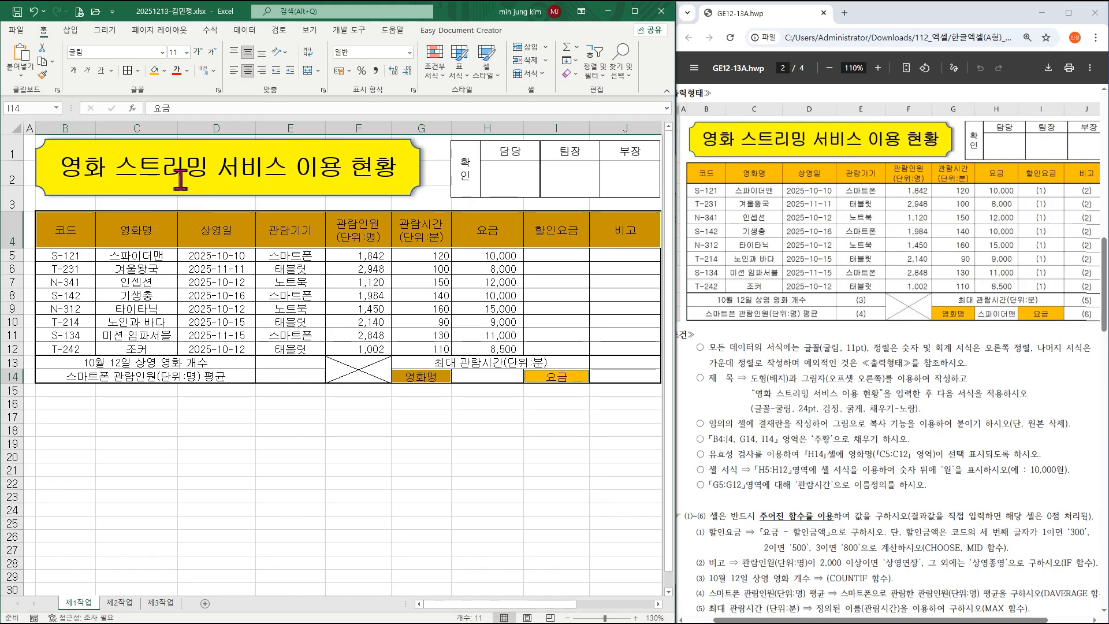
left_click(496, 377)
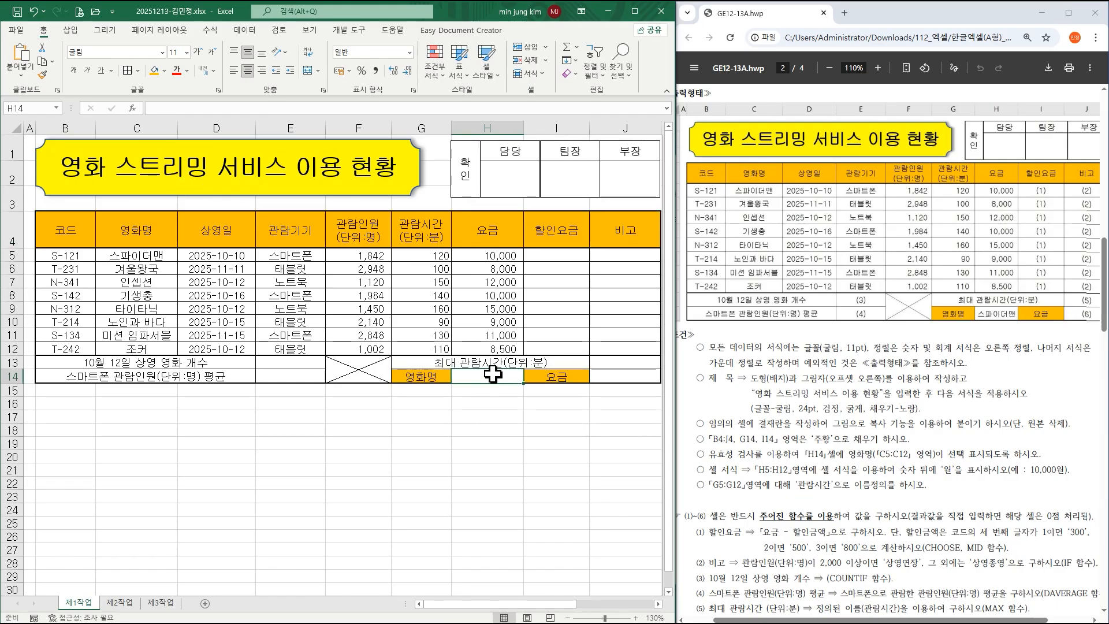
Give H14 a List data validation sourced from the movie titles in C5:C12.
left_click(247, 32)
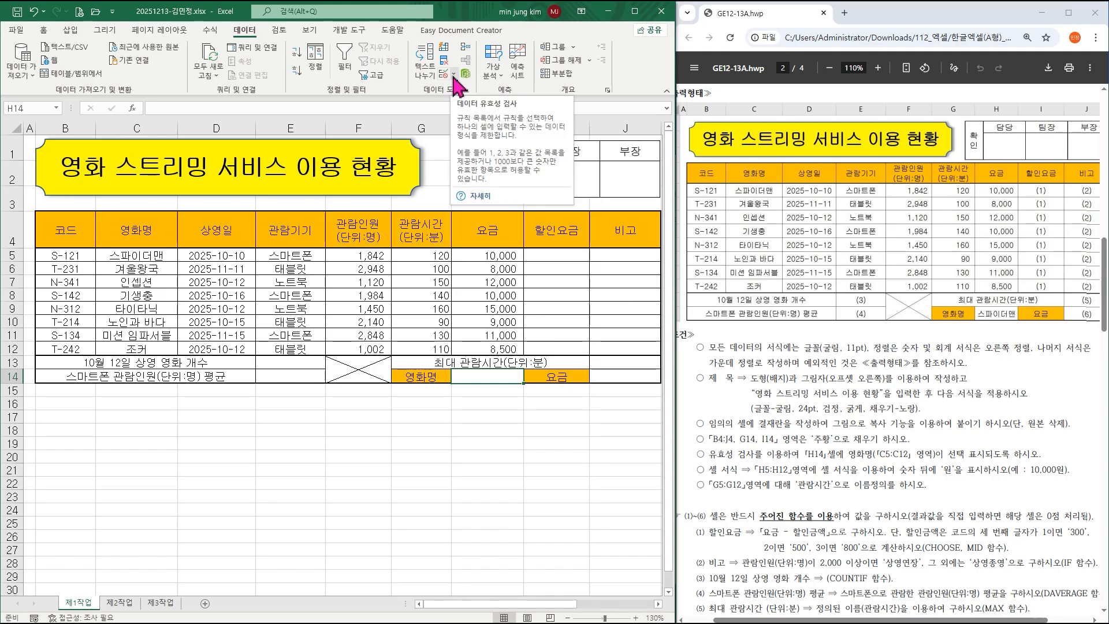
left_click(455, 75)
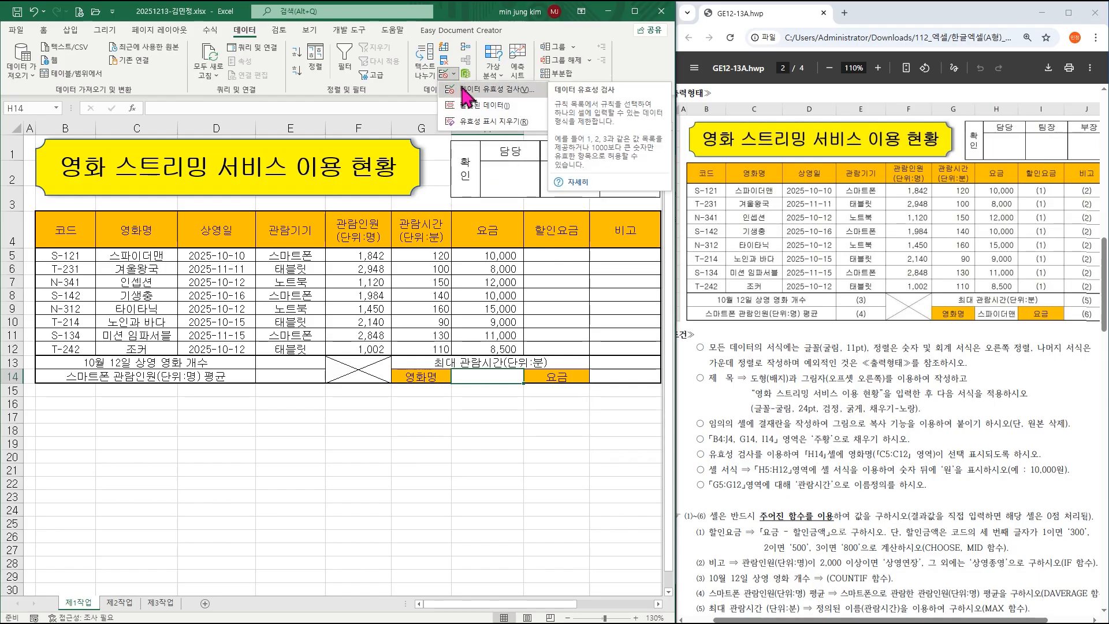
left_click(466, 90)
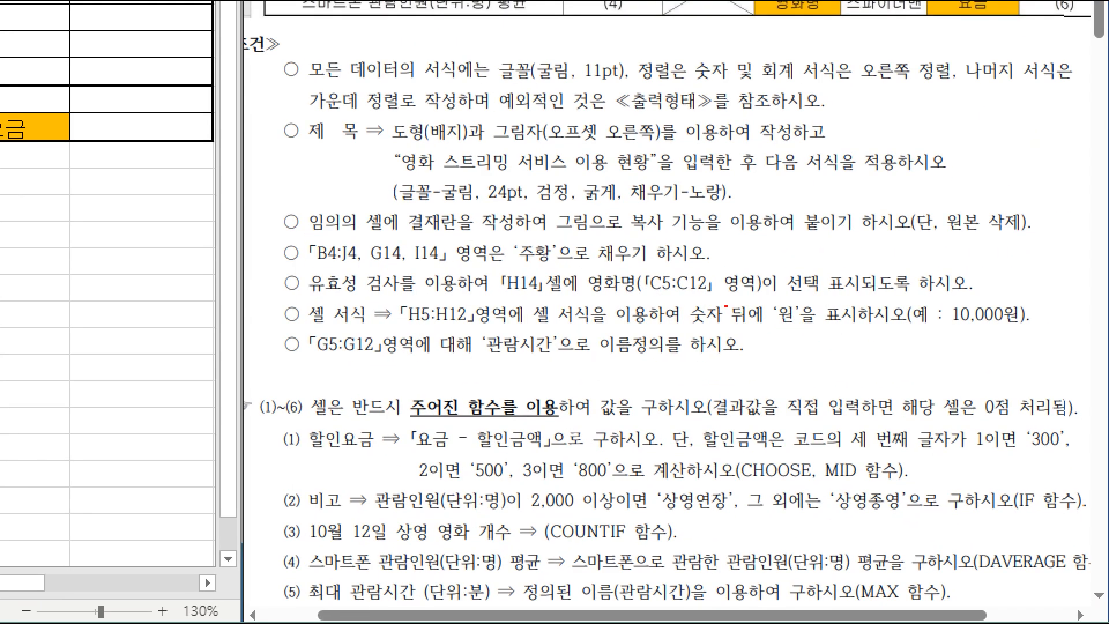
left_click_drag(636, 266, 716, 298)
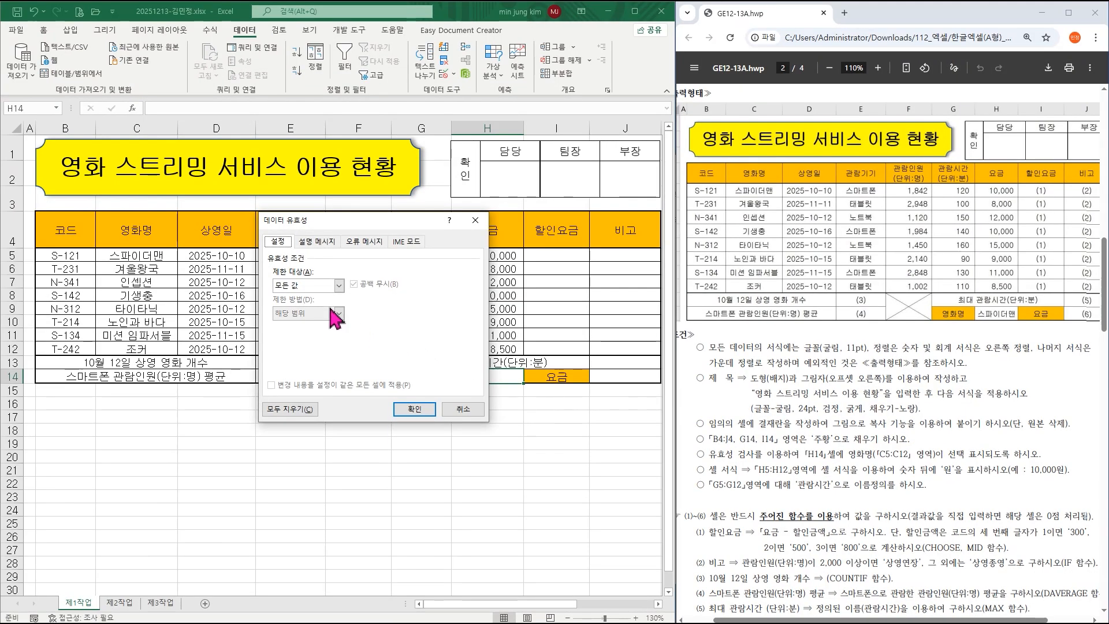
left_click(306, 286)
left_click(301, 322)
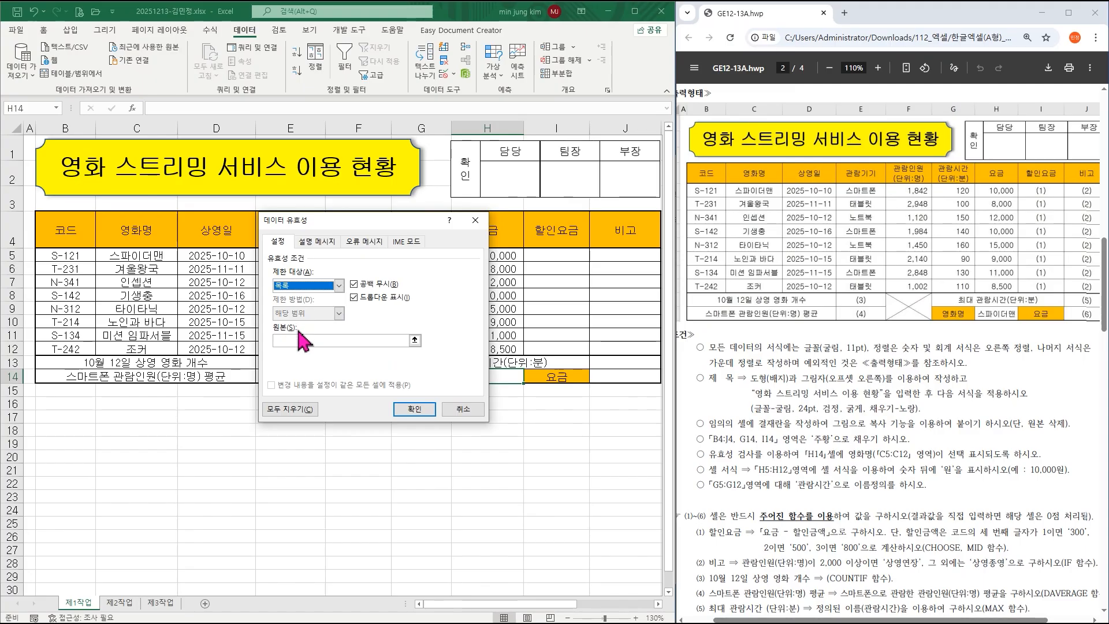
left_click(297, 341)
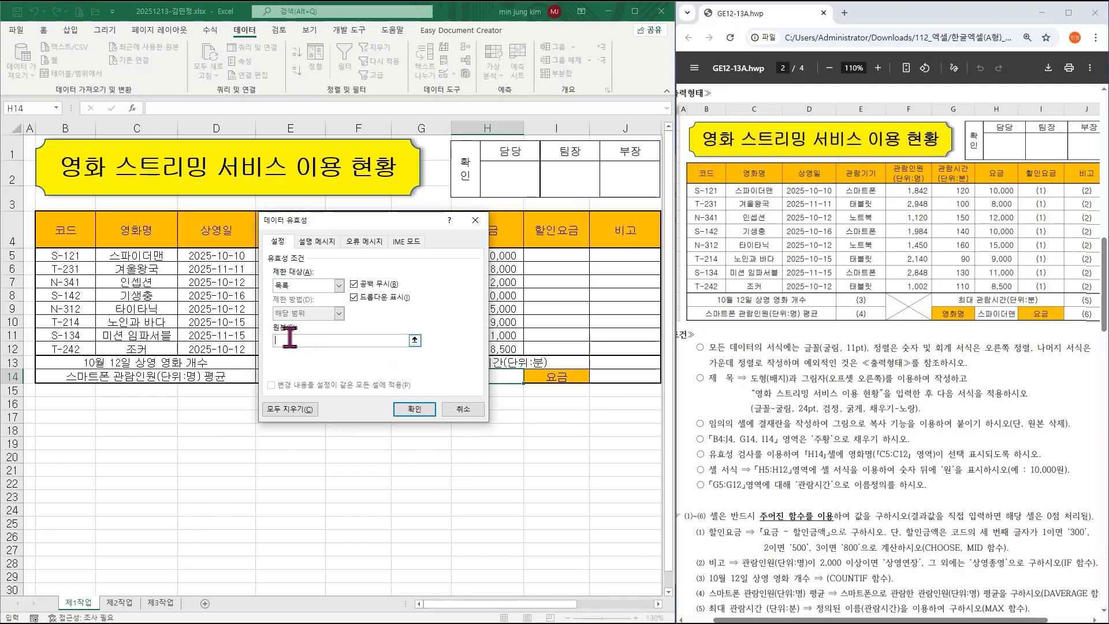
left_click_drag(141, 256, 139, 349)
left_click(407, 405)
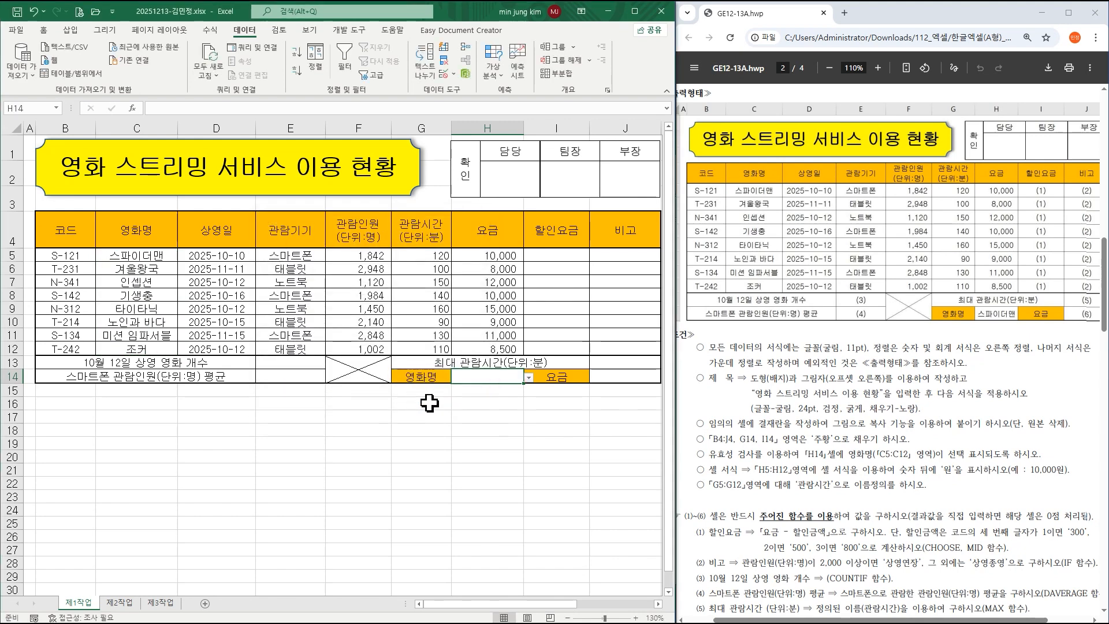
Pick 스파이더맨 from H14's new dropdown.
left_click(528, 378)
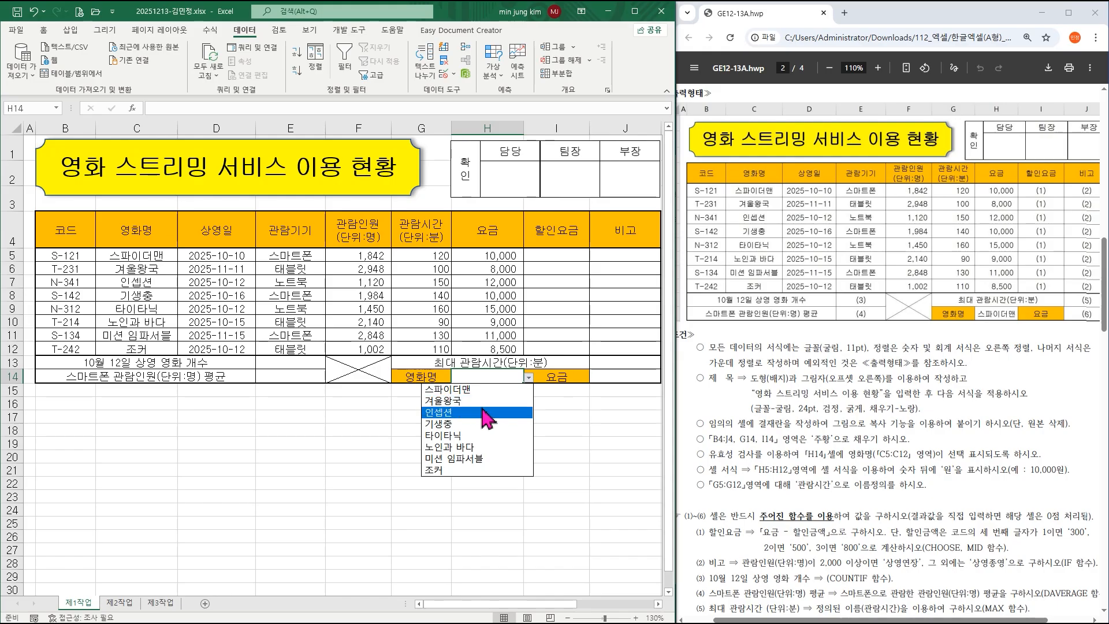
left_click(478, 391)
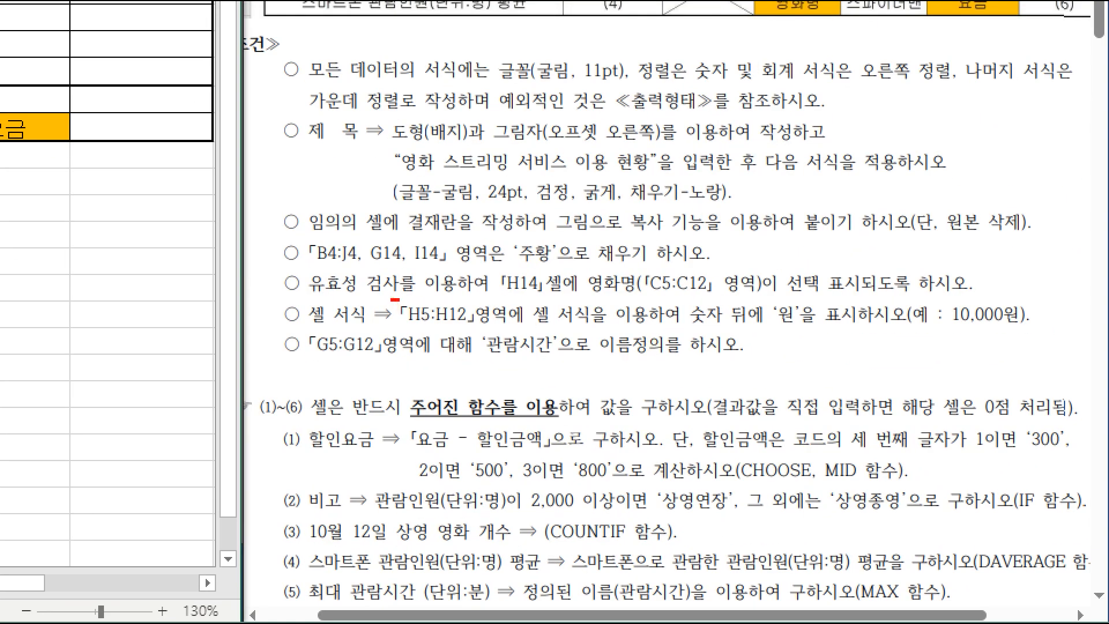
left_click_drag(392, 299, 487, 334)
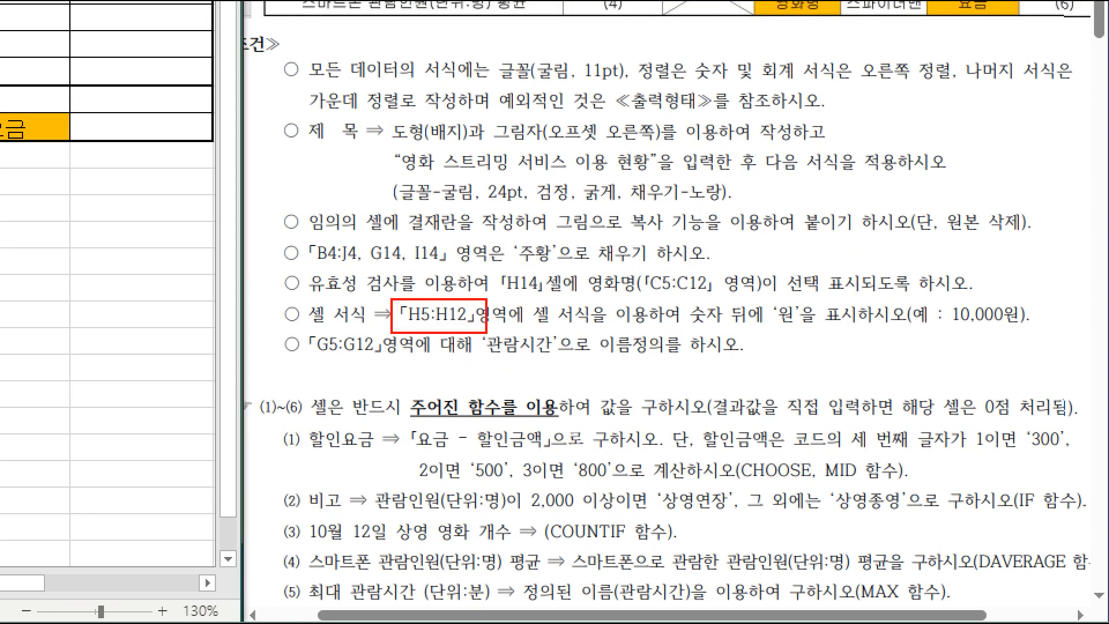
Select the 요금 values H5:H12 and open Format Cells at the Custom number category.
left_click_drag(945, 297, 1027, 333)
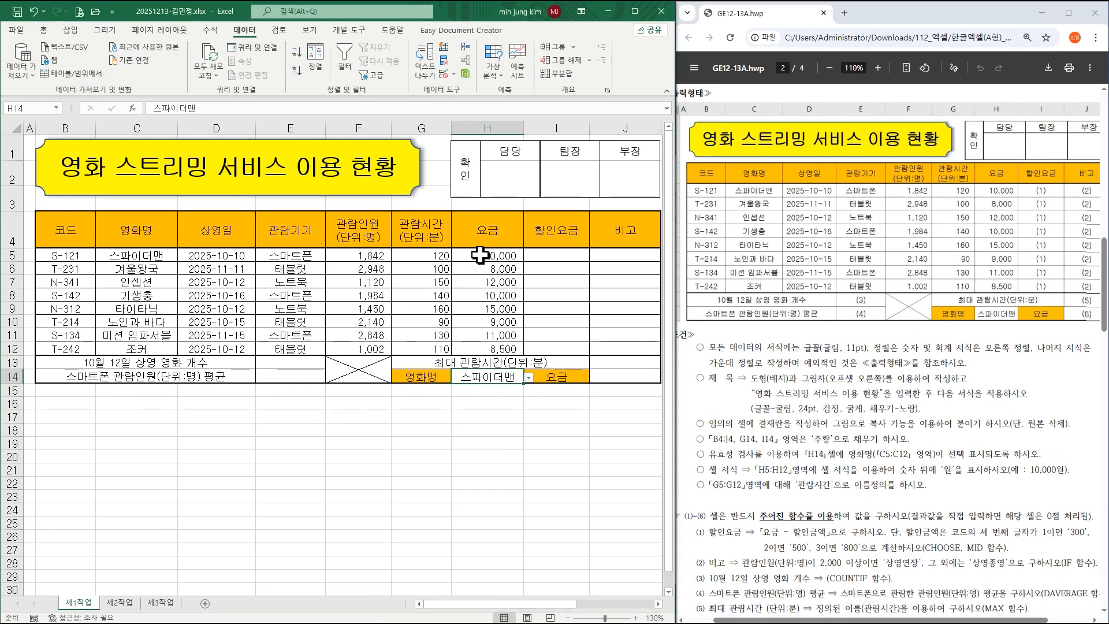
left_click(480, 254)
left_click_drag(480, 255, 482, 348)
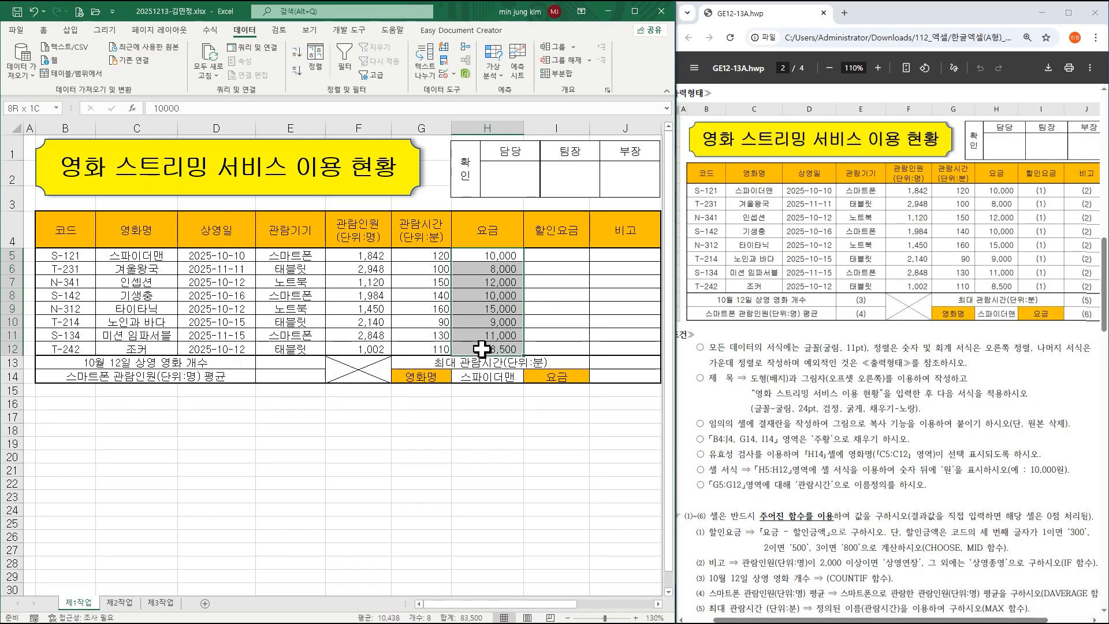
right_click(484, 269)
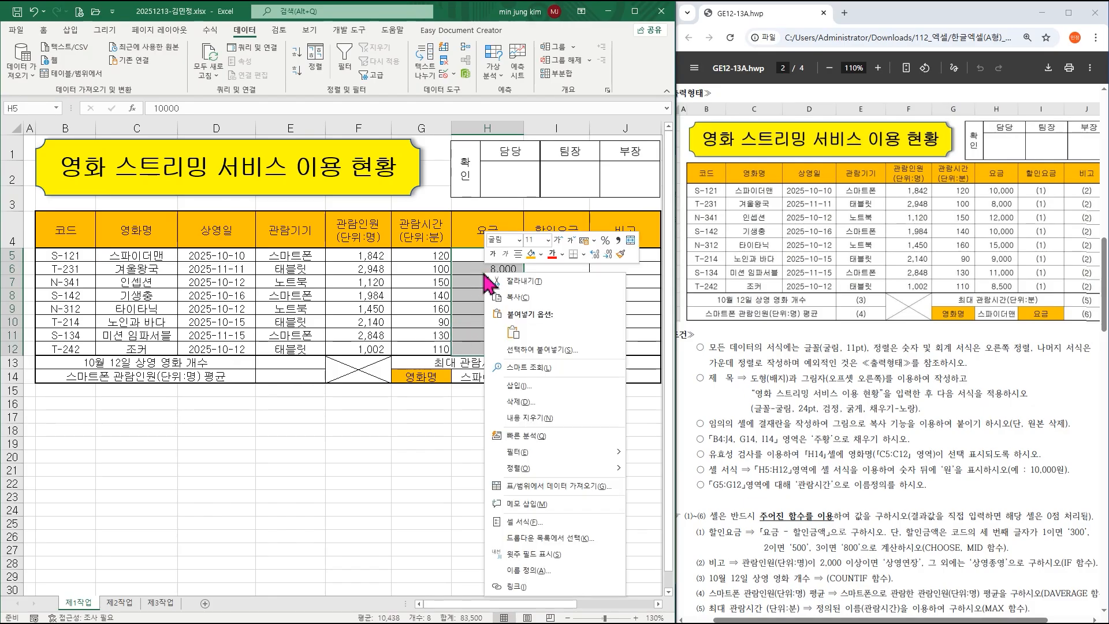
left_click(523, 522)
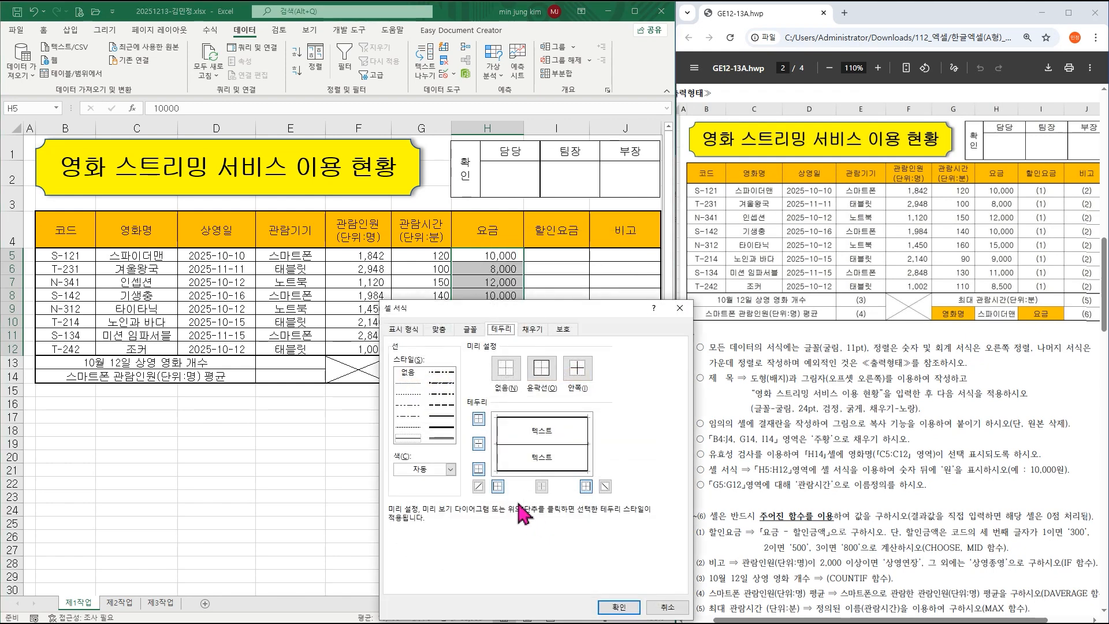
left_click(412, 334)
left_click(419, 453)
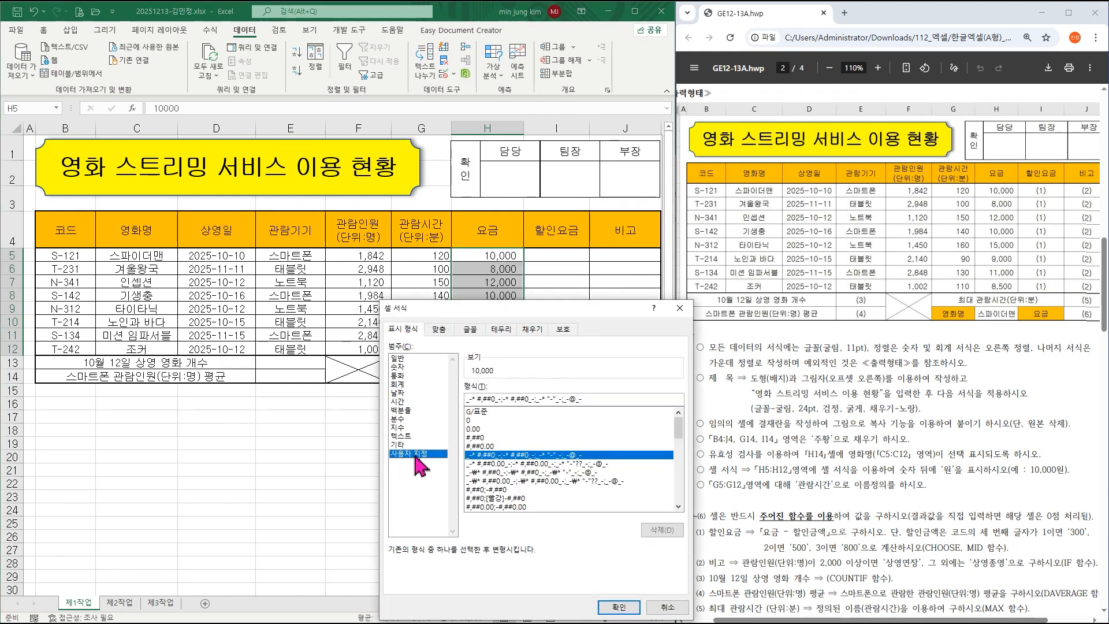
Build the custom format #,##0"원" so amounts preview as 10,000원.
left_click_drag(491, 309, 249, 226)
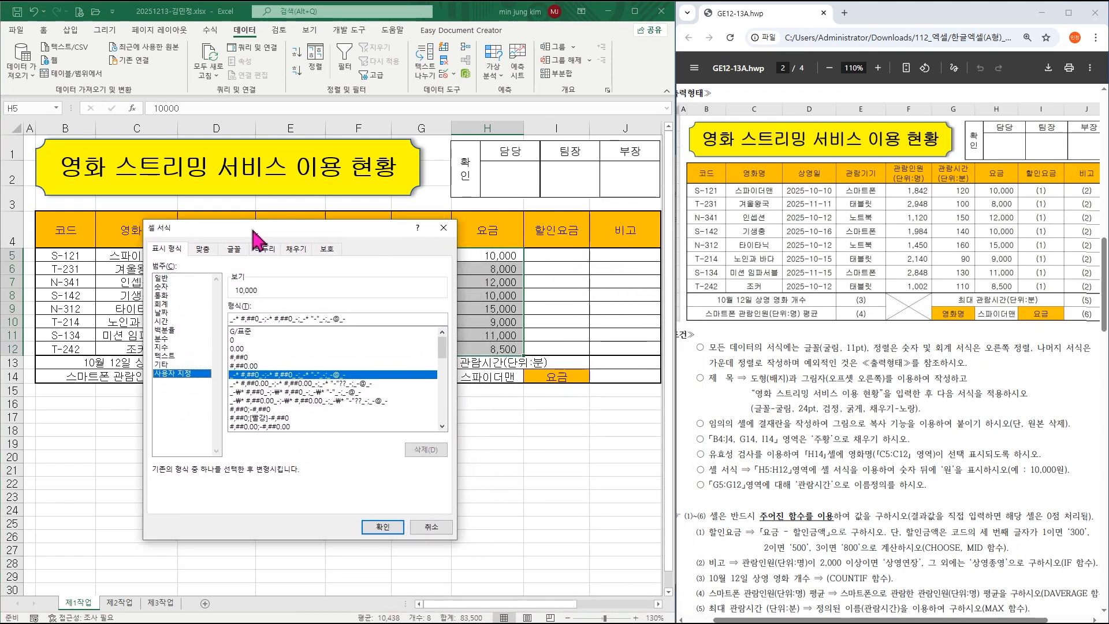
left_click(239, 354)
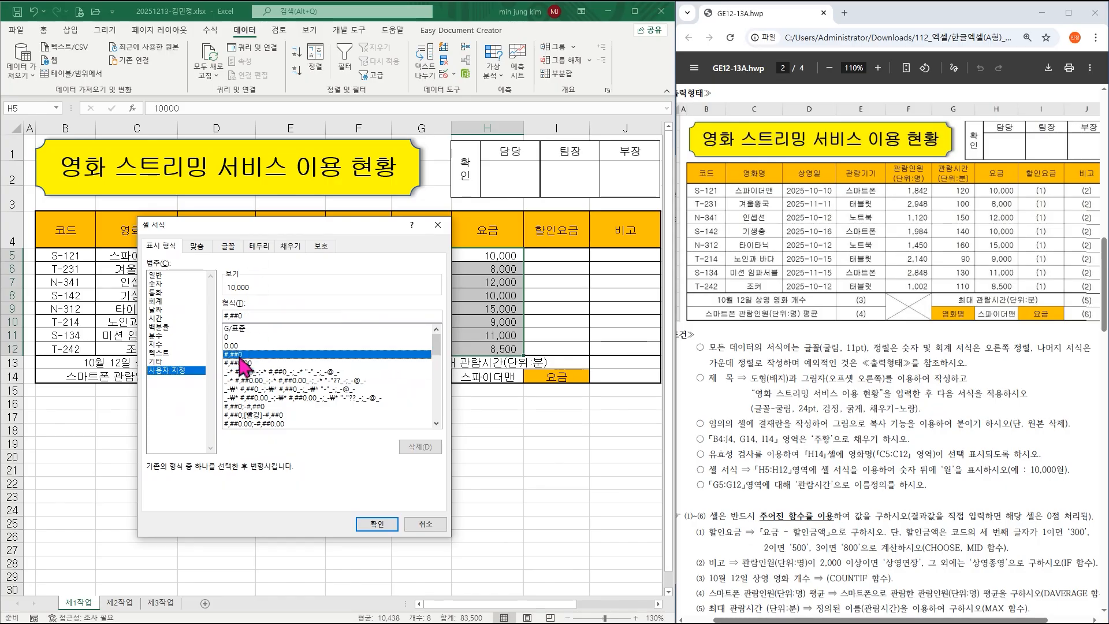
left_click(258, 316)
type("\"")
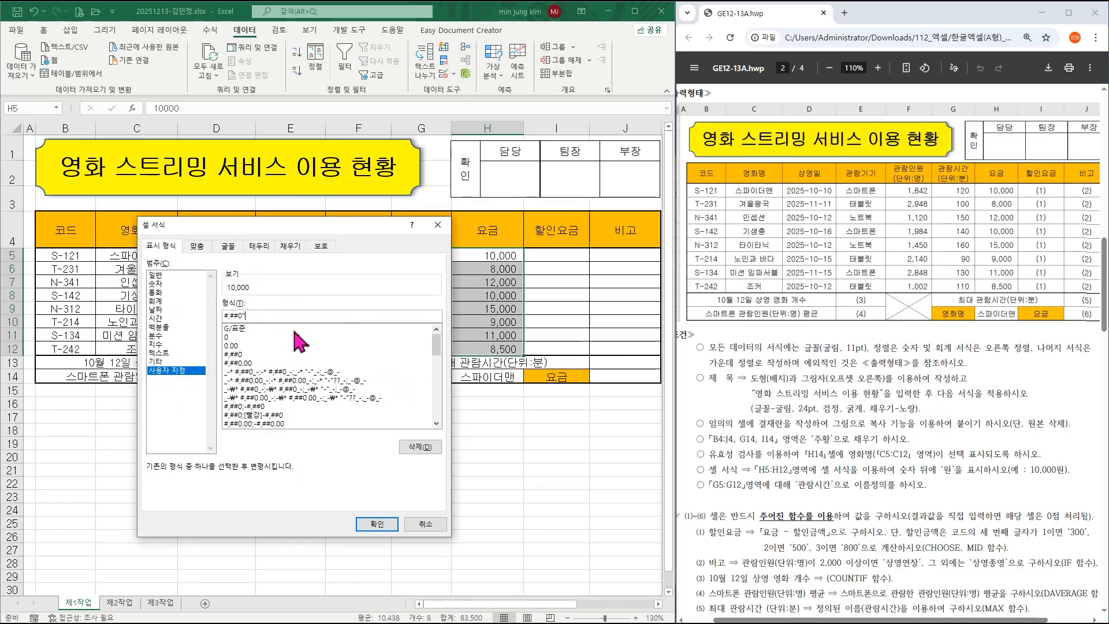
type("원\"")
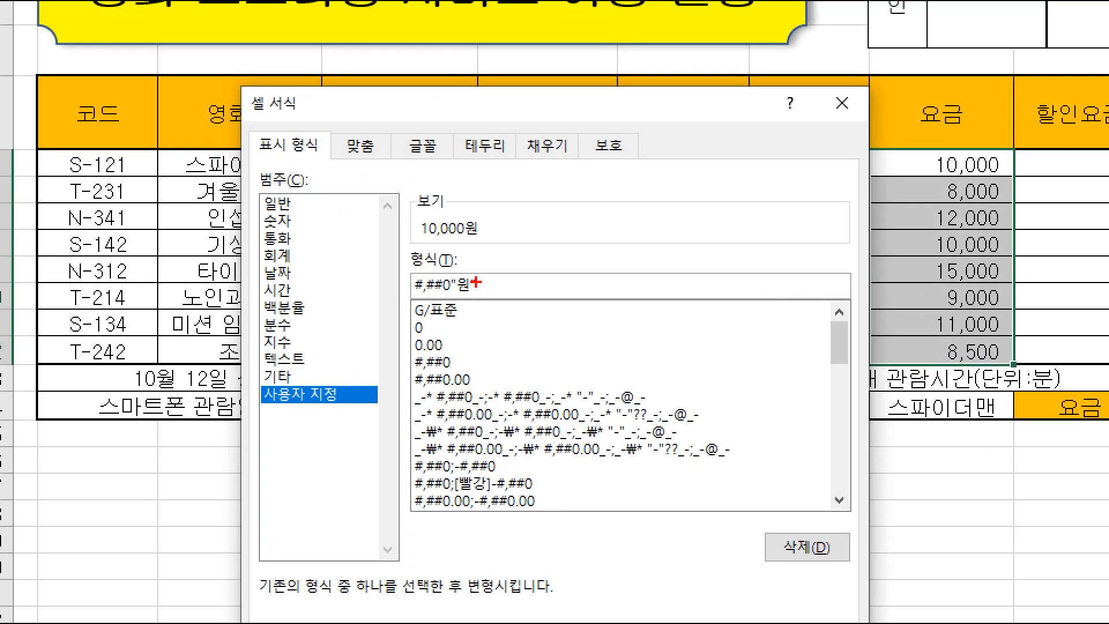
left_click_drag(400, 267, 491, 305)
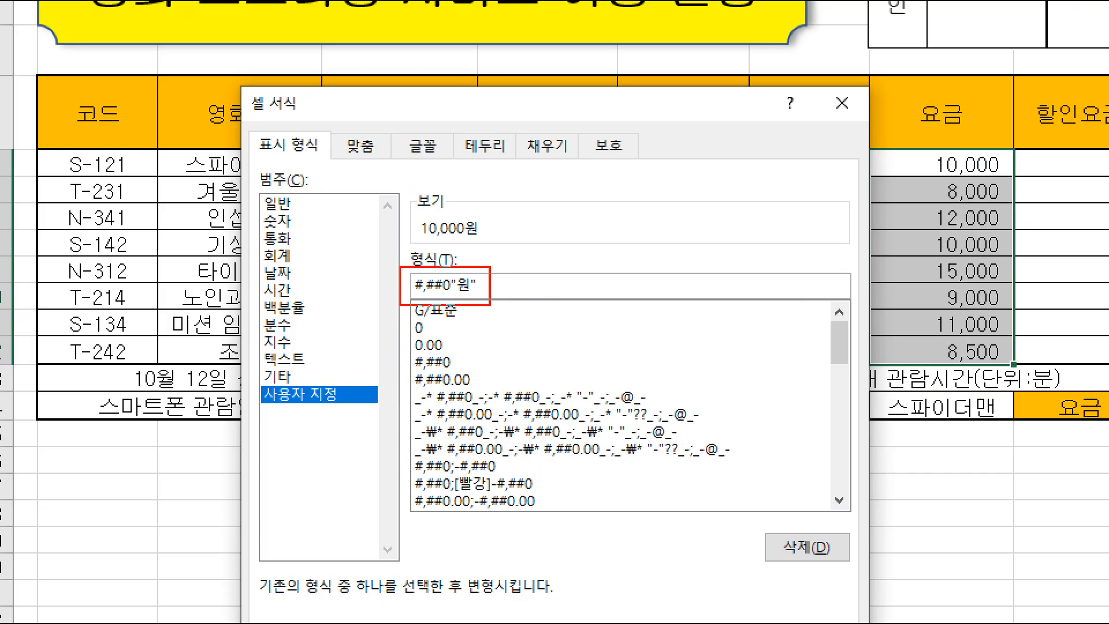
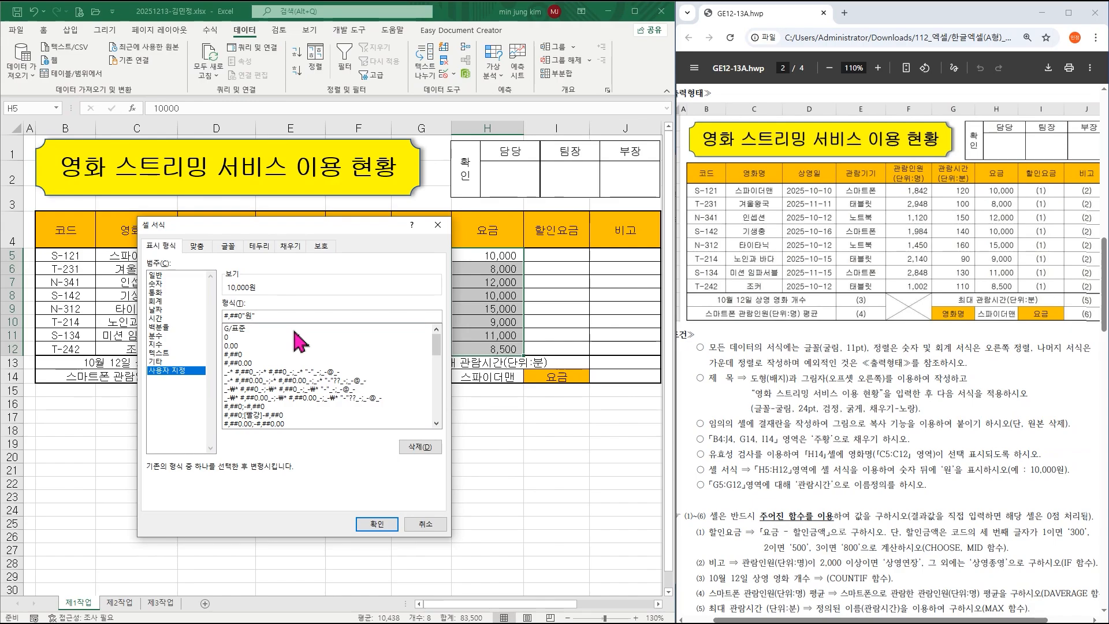
Apply the #,##0"원" format to H5:H12, then select the viewing-time cells G5:G12.
left_click(377, 524)
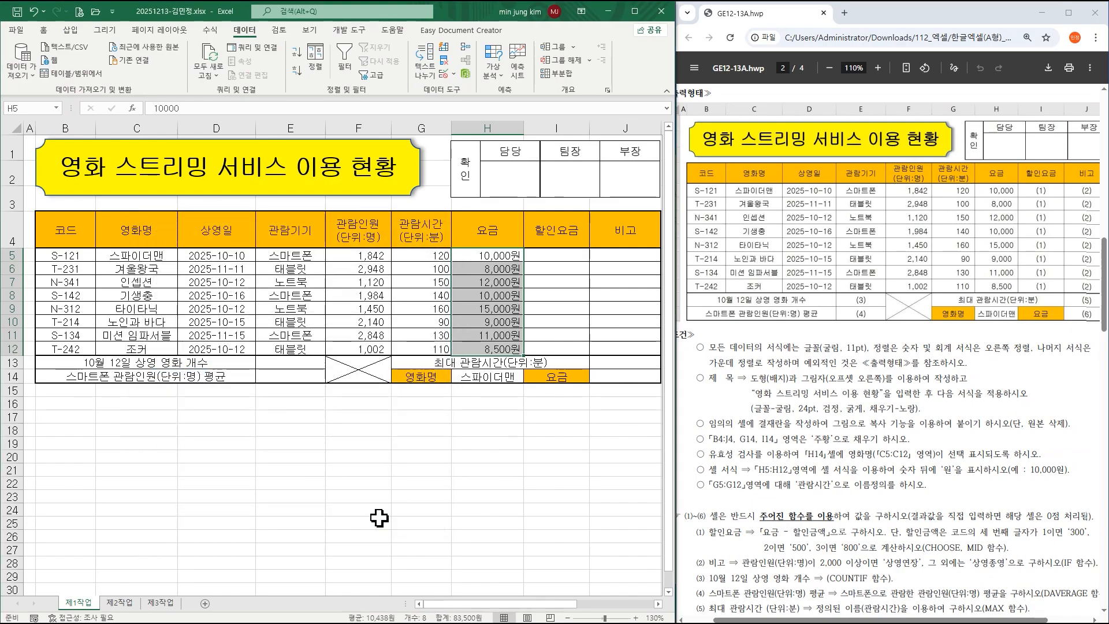
scroll(867, 497, "down", 1)
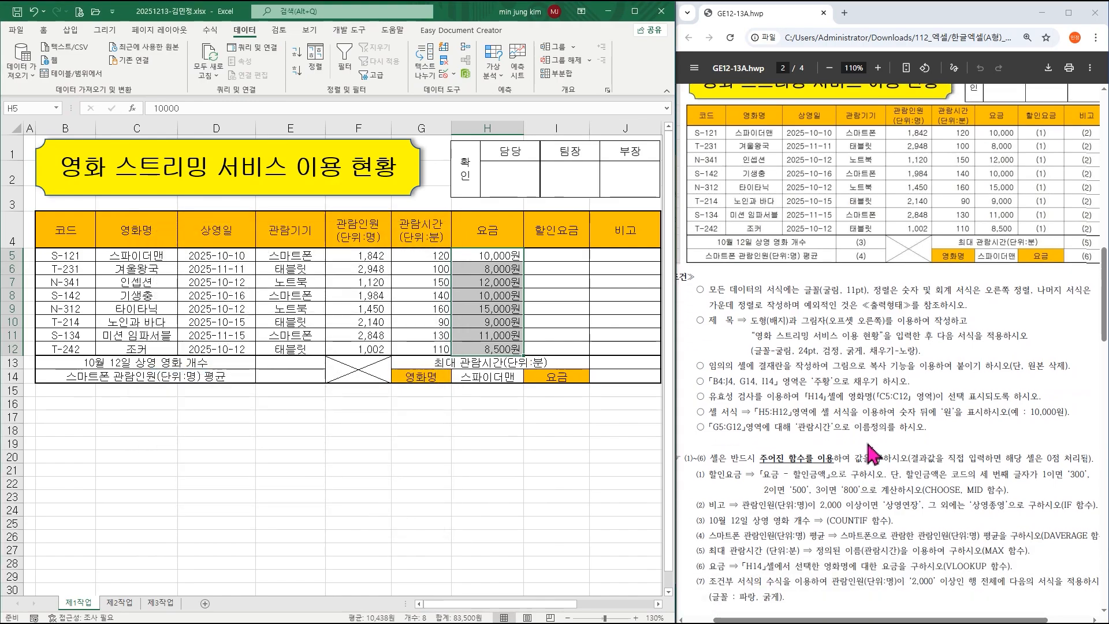
left_click(722, 433)
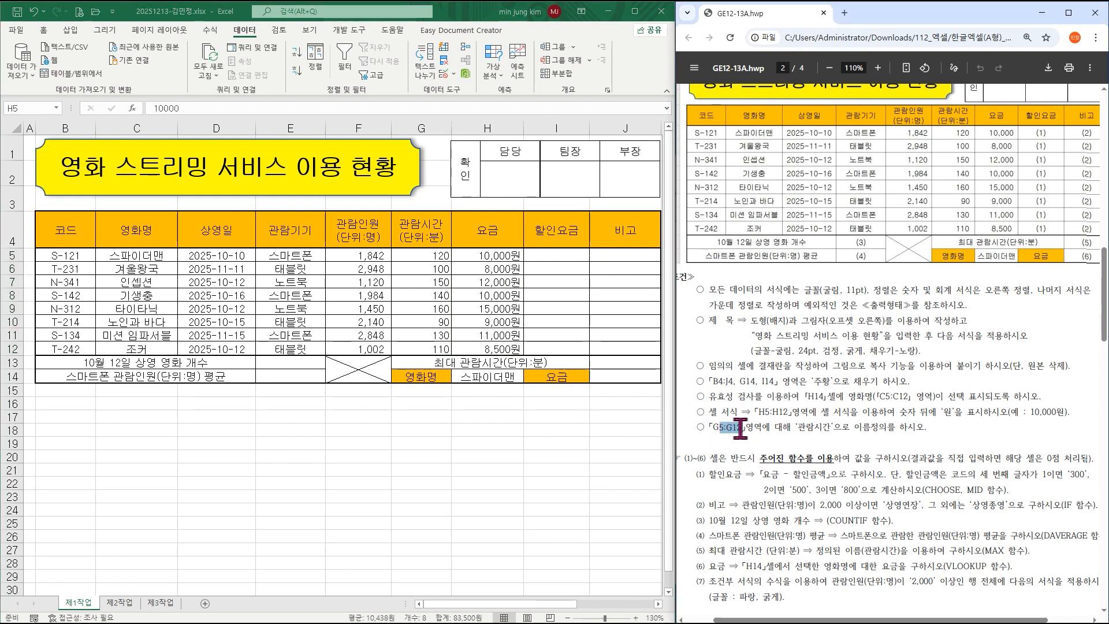
left_click(422, 253)
left_click_drag(422, 253, 422, 345)
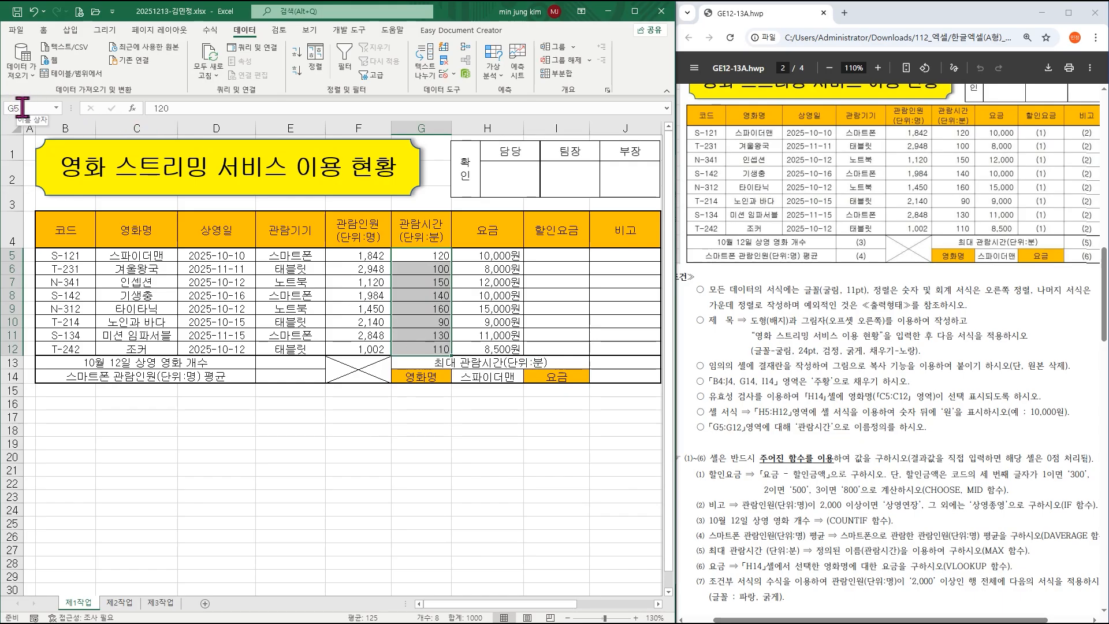
Name the selected range G5:G12 관람시간 using the Name Box.
left_click(24, 107)
type("관람시간")
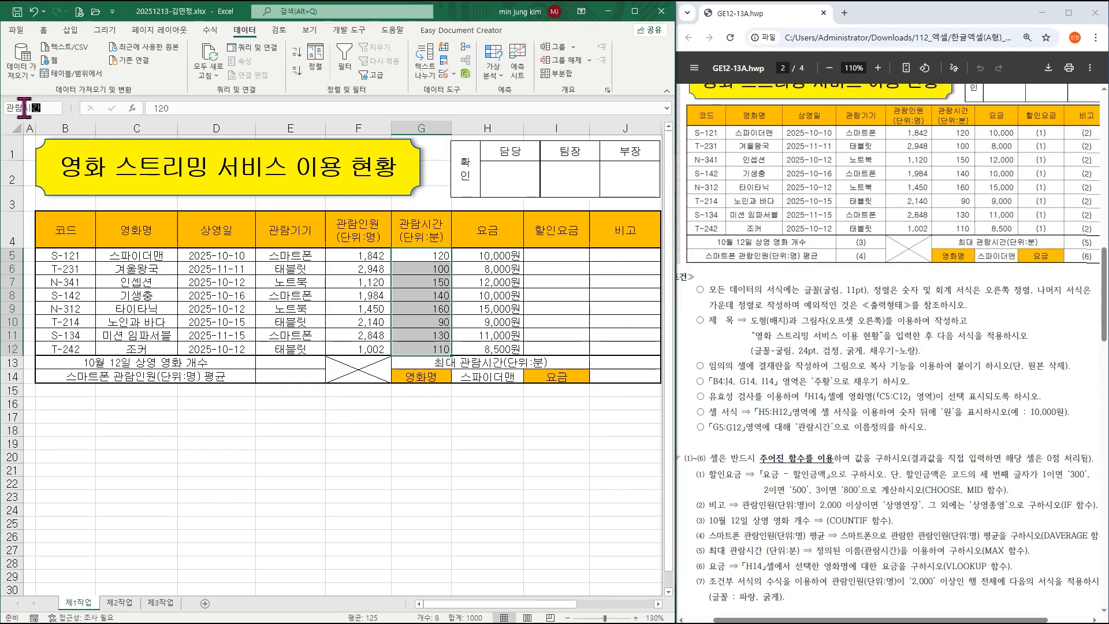
key("Return")
Verify in Name Manager that 관람시간 refers to =제1작업!$G$5:$G$12.
left_click(211, 31)
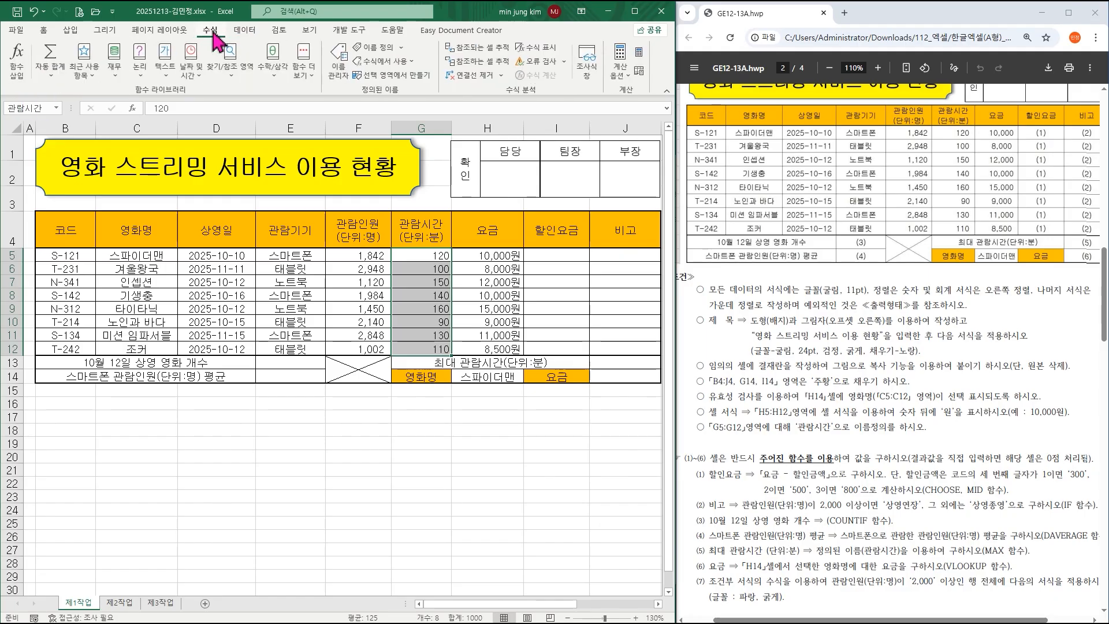
left_click(339, 61)
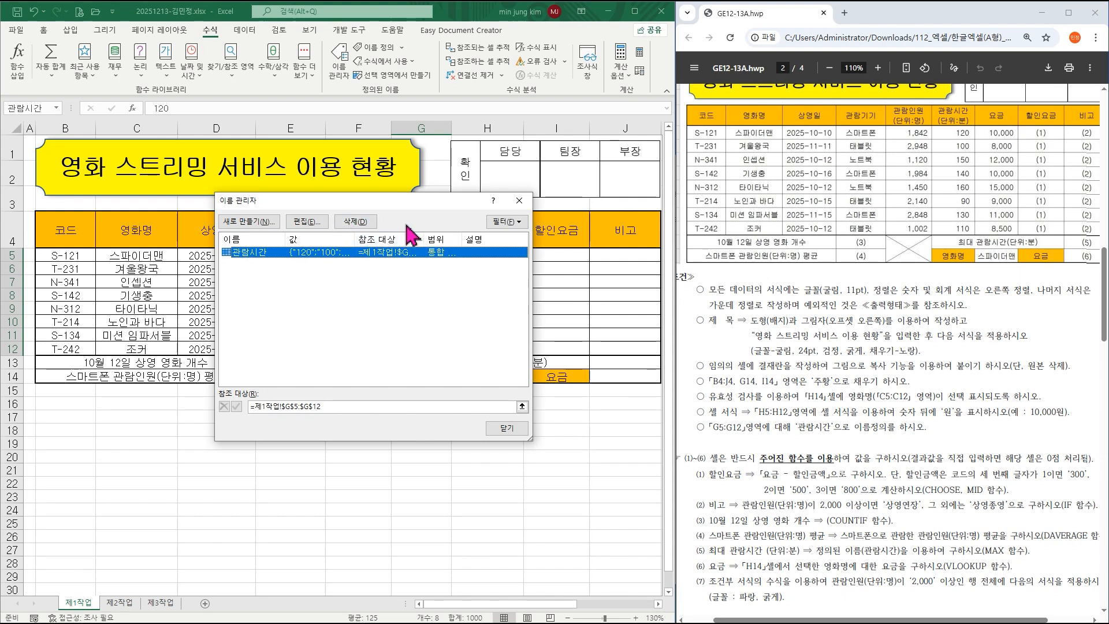
left_click(519, 201)
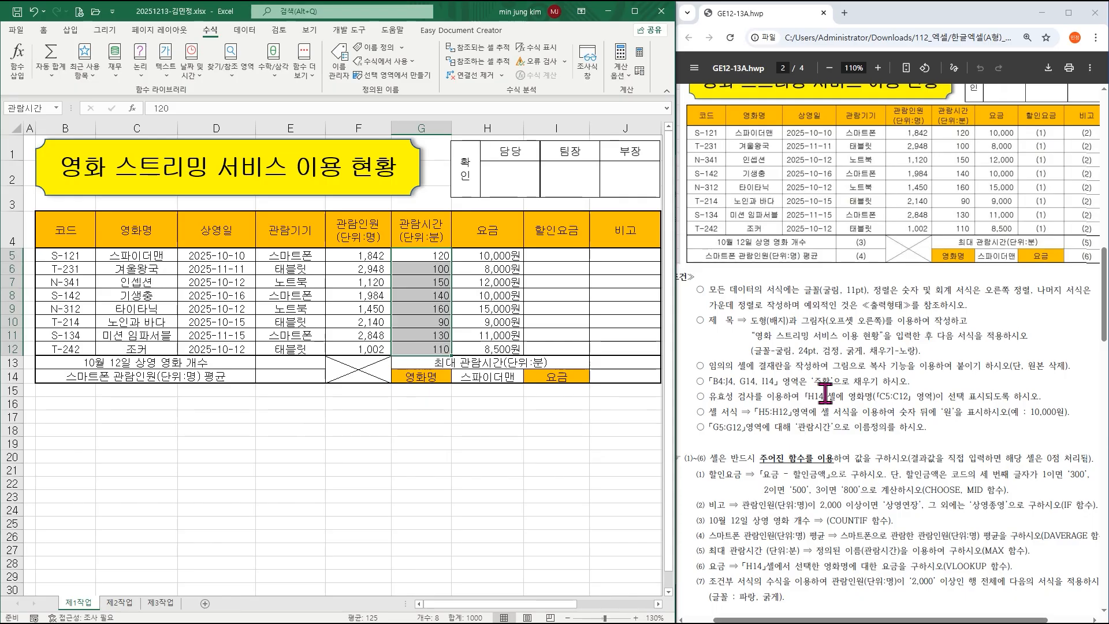
scroll(825, 394, "up", 2)
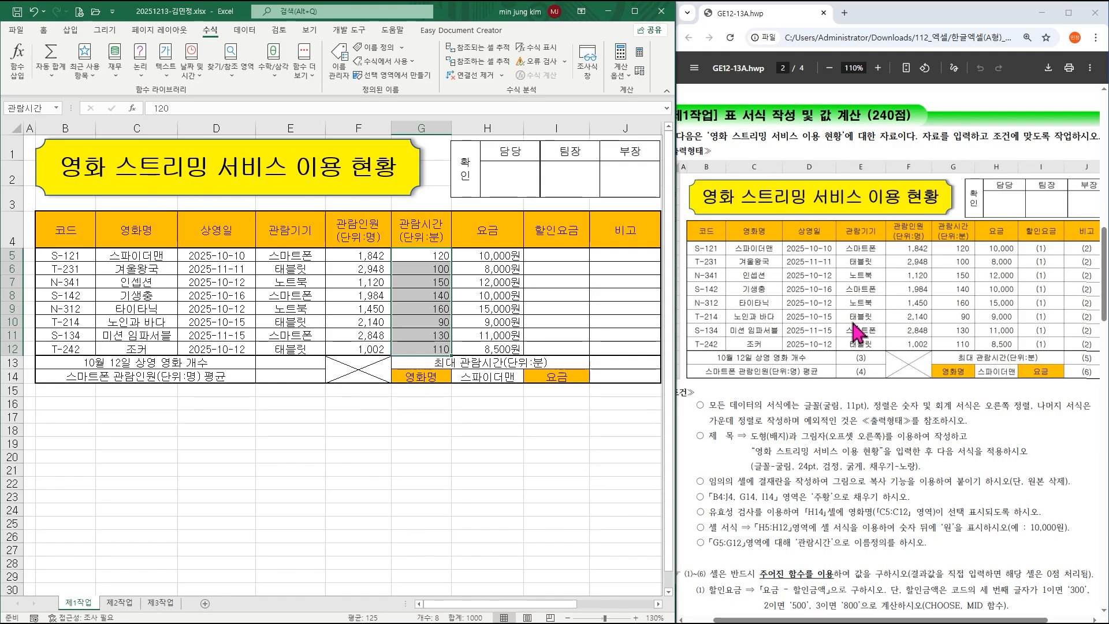
scroll(860, 332, "down", 5)
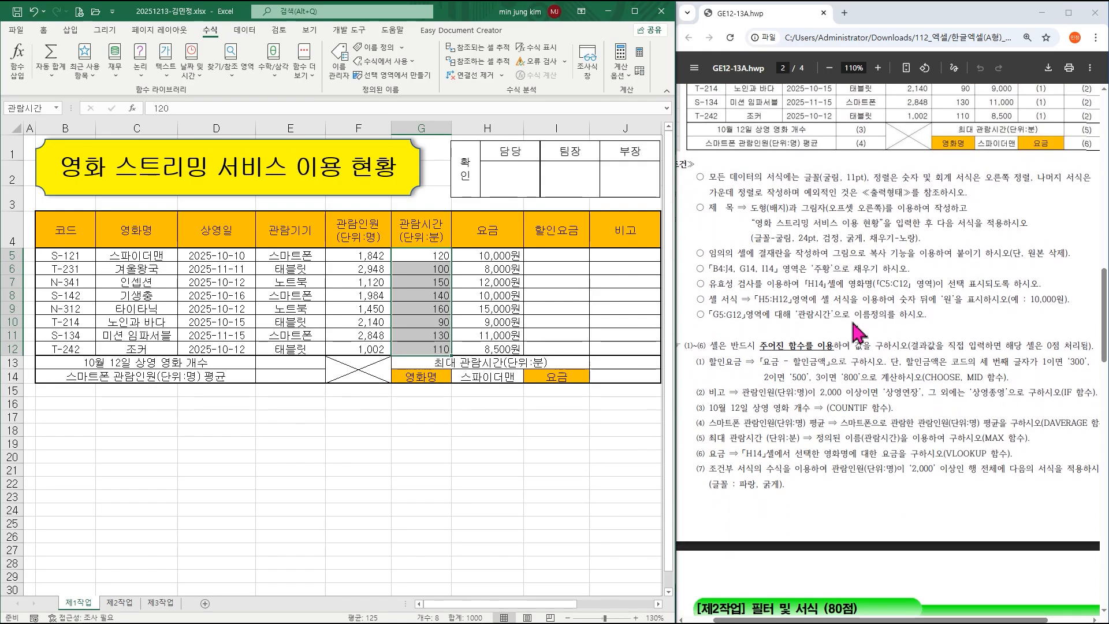
scroll(859, 332, "down", 1)
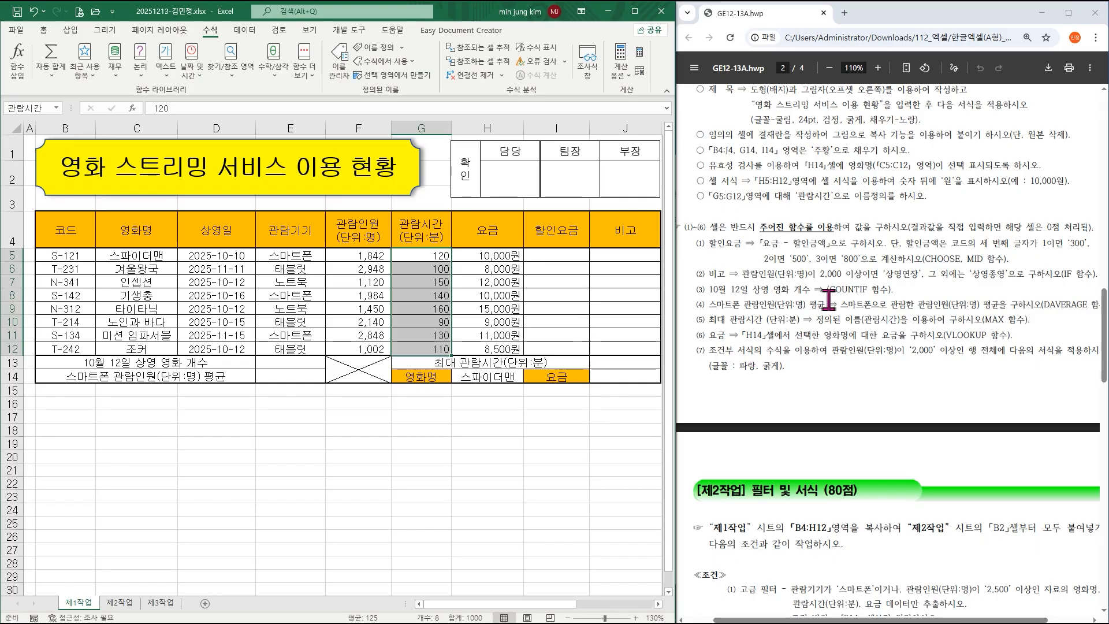
left_click(827, 252)
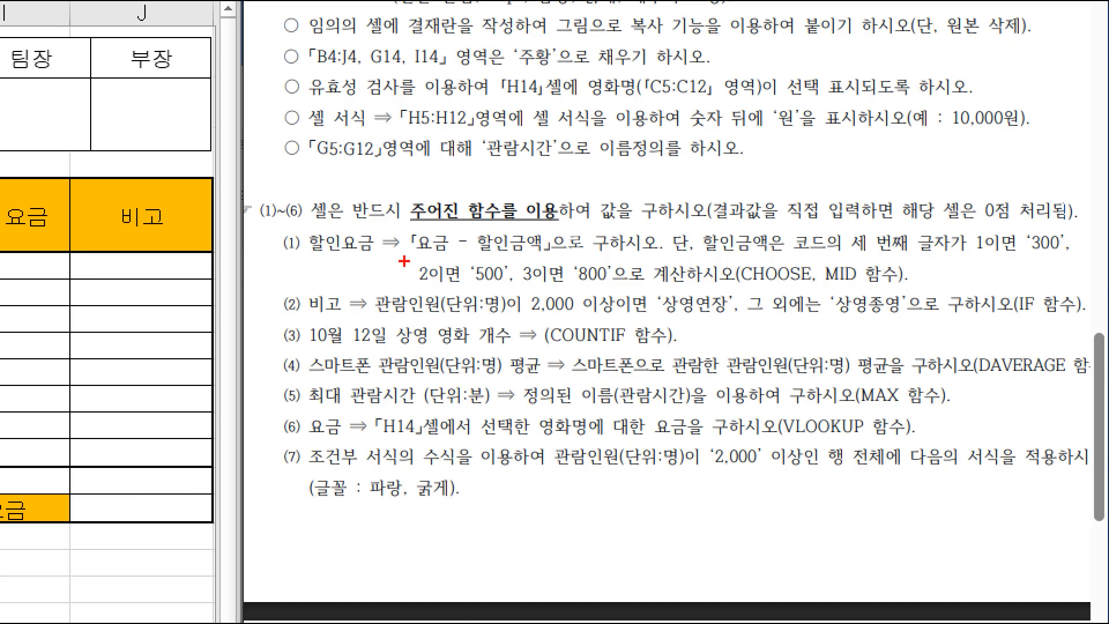
left_click_drag(399, 223, 551, 255)
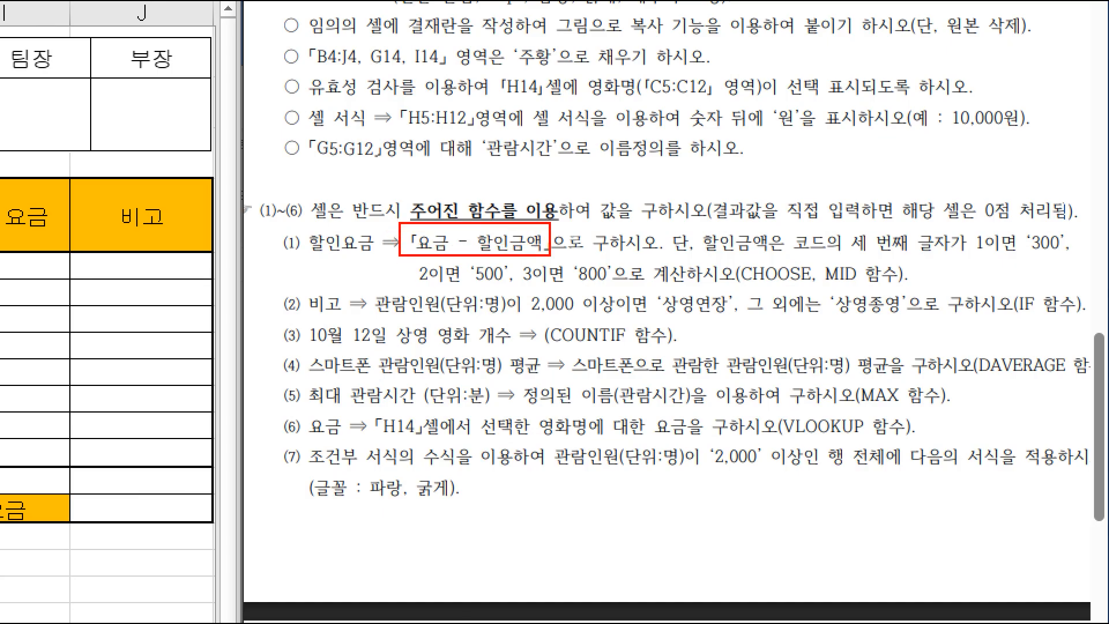
left_click_drag(690, 229, 1076, 259)
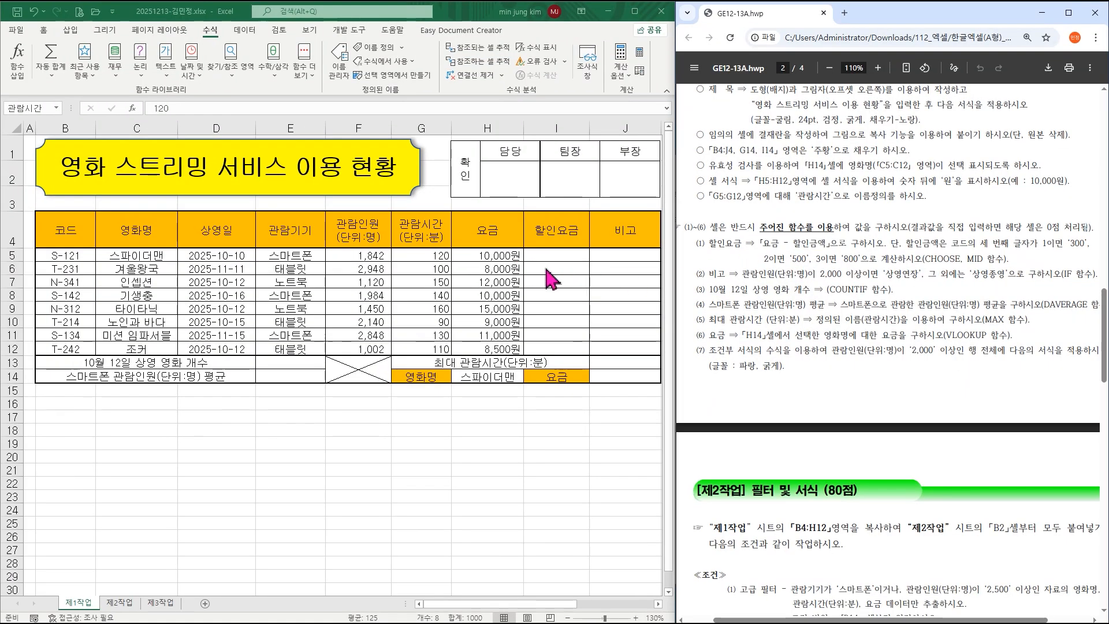
left_click(569, 254)
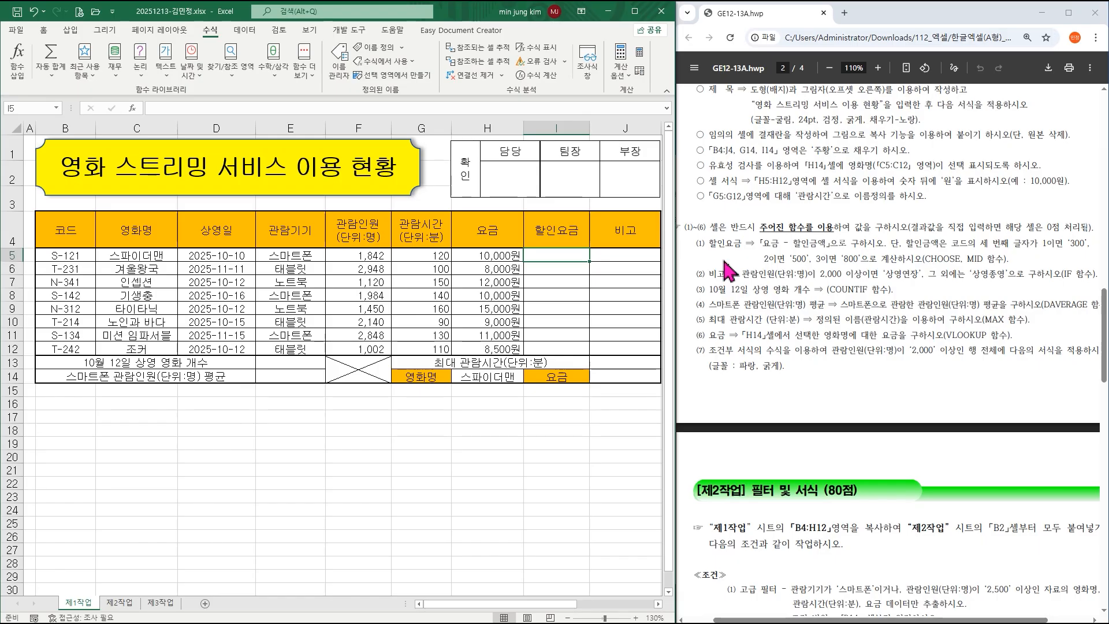
Begin I5's formula as =H5-CHOOSE and bring up CHOOSE's argument dialog.
type("=")
left_click(478, 259)
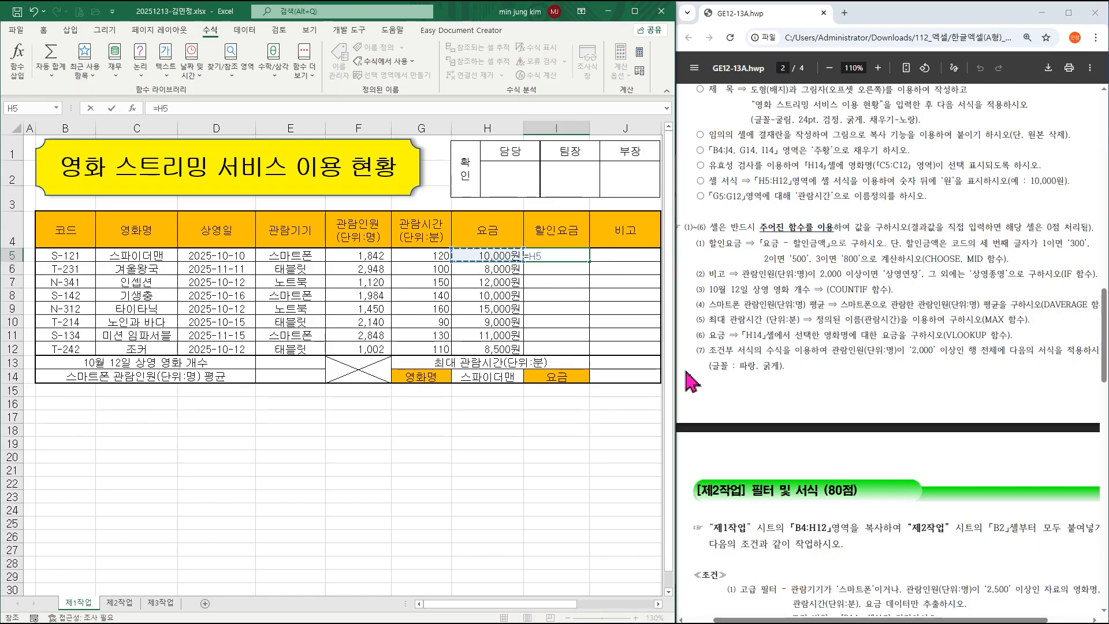
type("-")
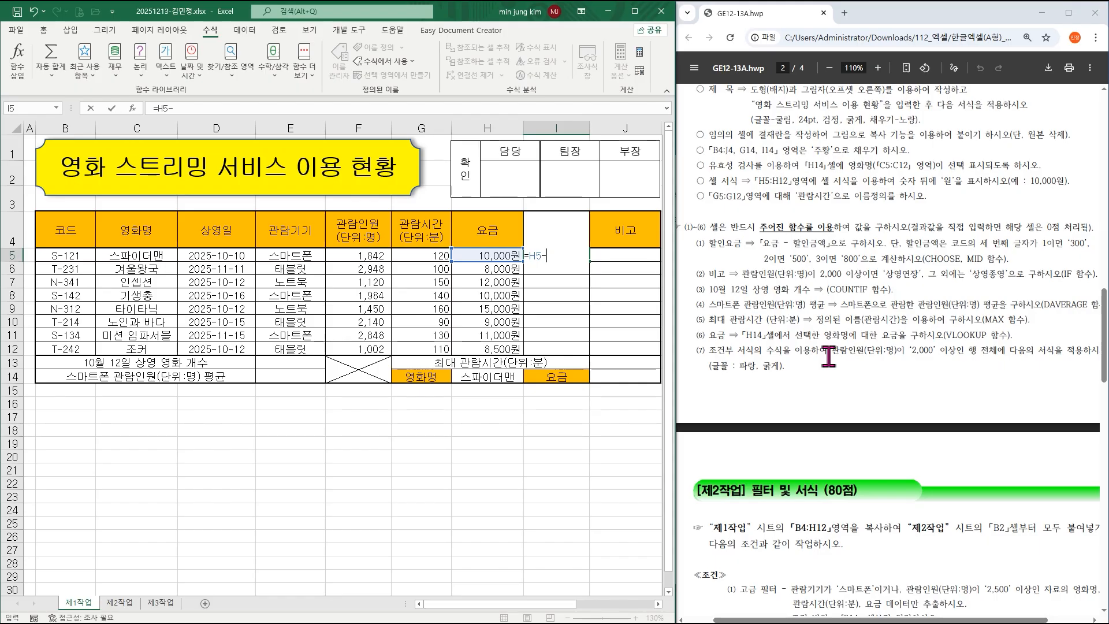
type("choose(")
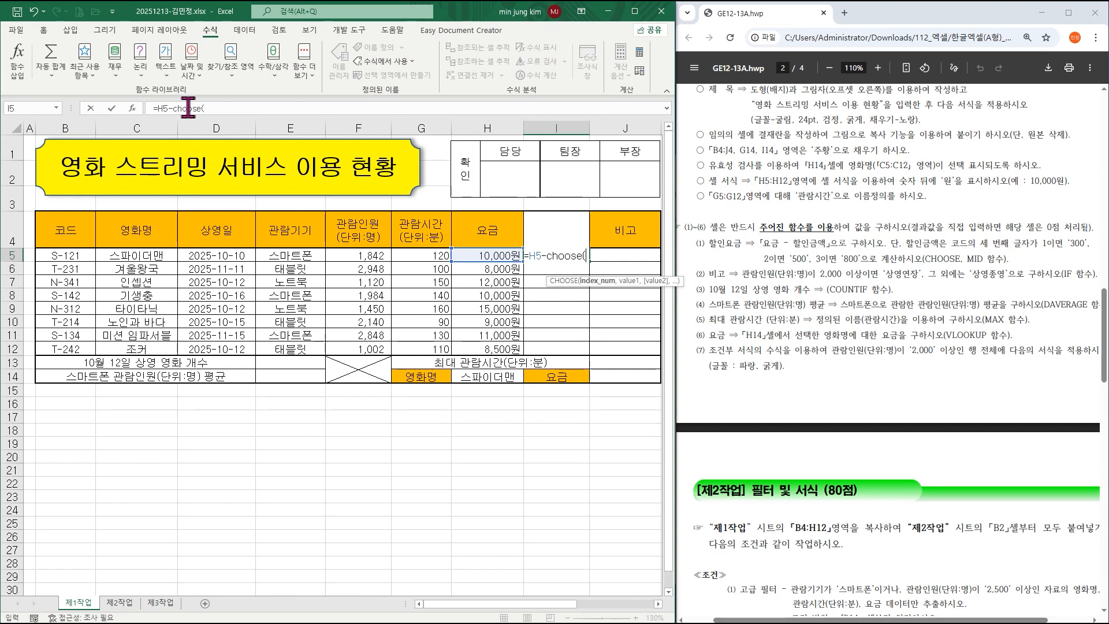
key("BackSpace")
key("BackSpace")
key("BackSpace")
key("BackSpace")
key("BackSpace")
key("BackSpace")
key("BackSpace")
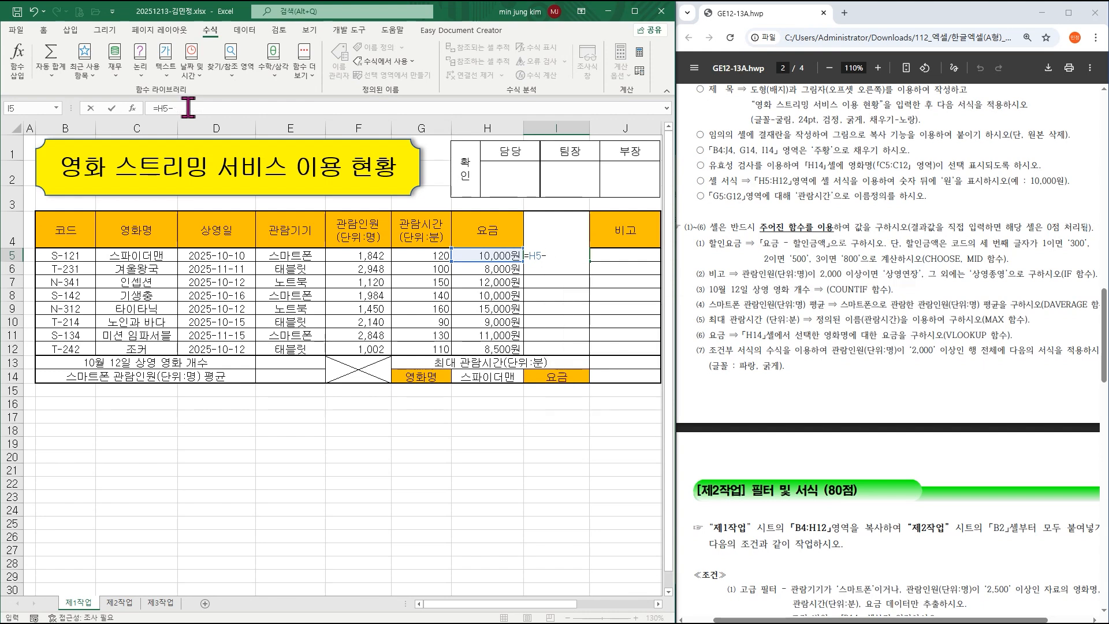
type("choose")
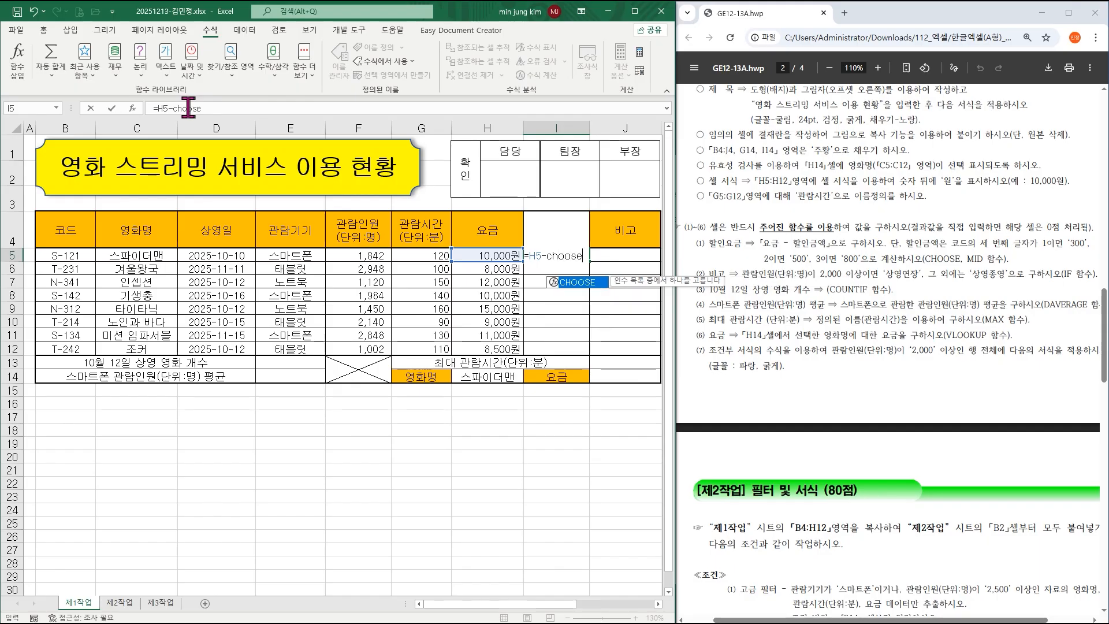
key("ctrl+a")
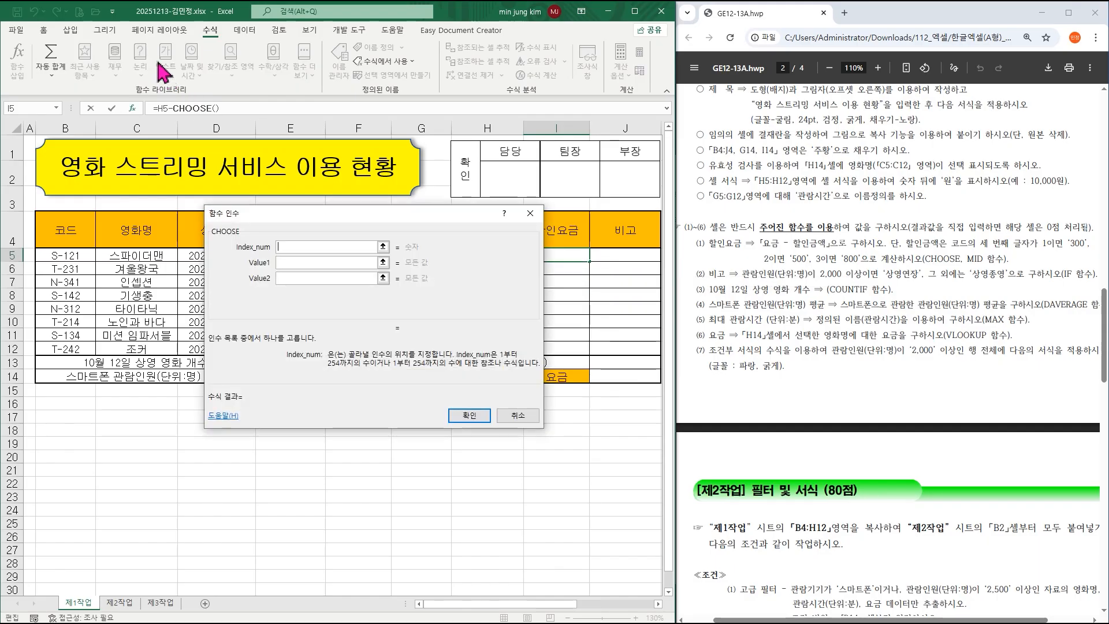
Move the CHOOSE dialog aside and start a MID function in the Index_num field.
left_click_drag(308, 224, 376, 265)
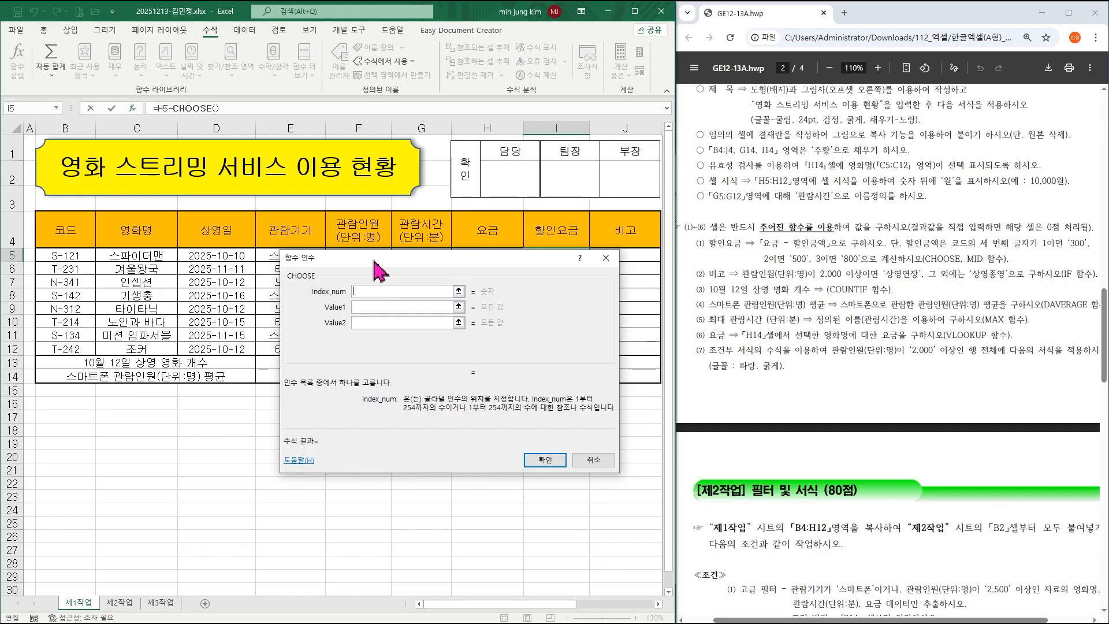
left_click_drag(379, 272, 385, 282)
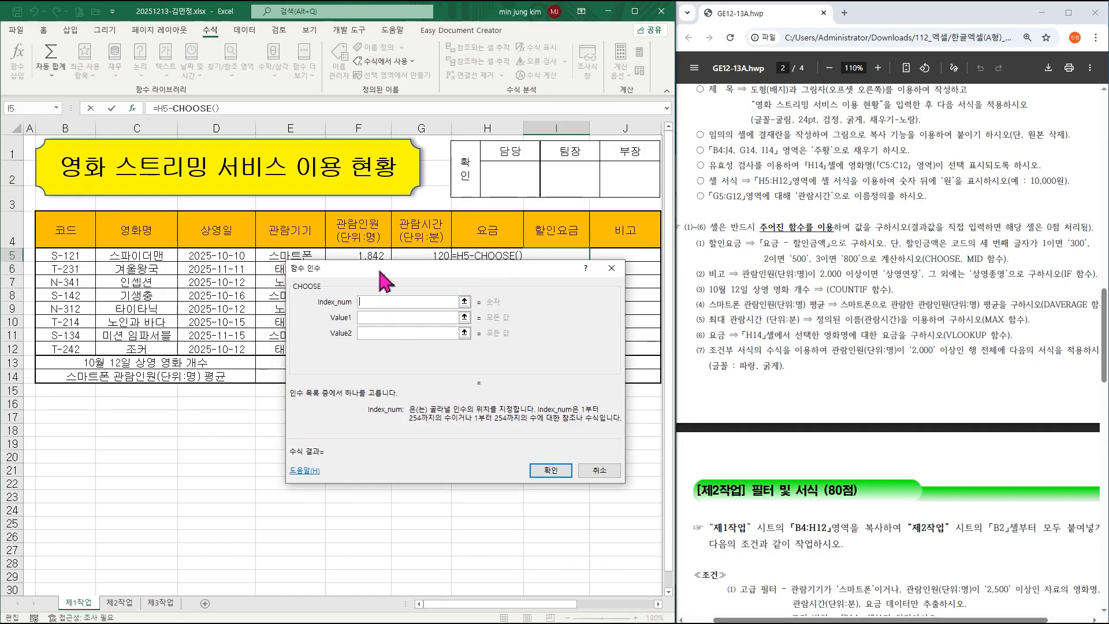
left_click(369, 317)
left_click(369, 333)
left_click(366, 347)
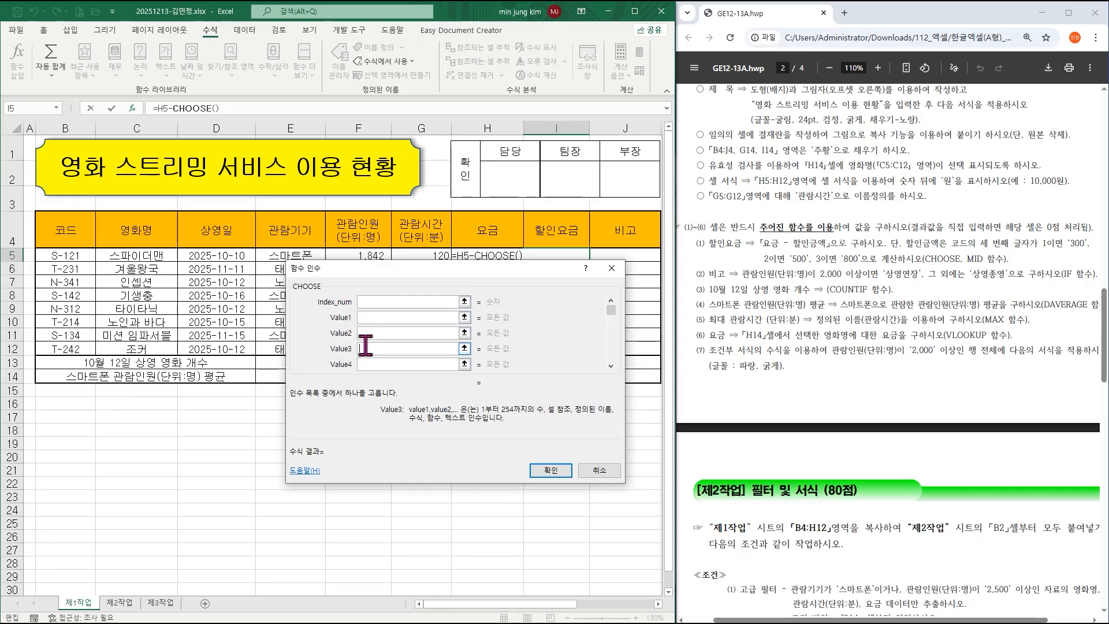
left_click(371, 301)
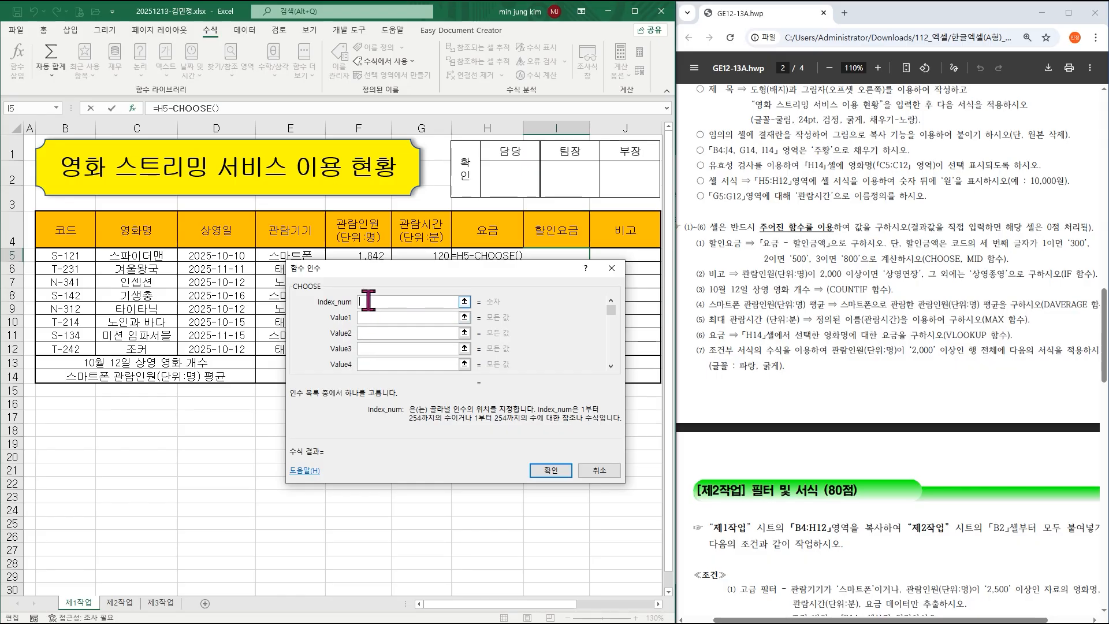
type("mid(")
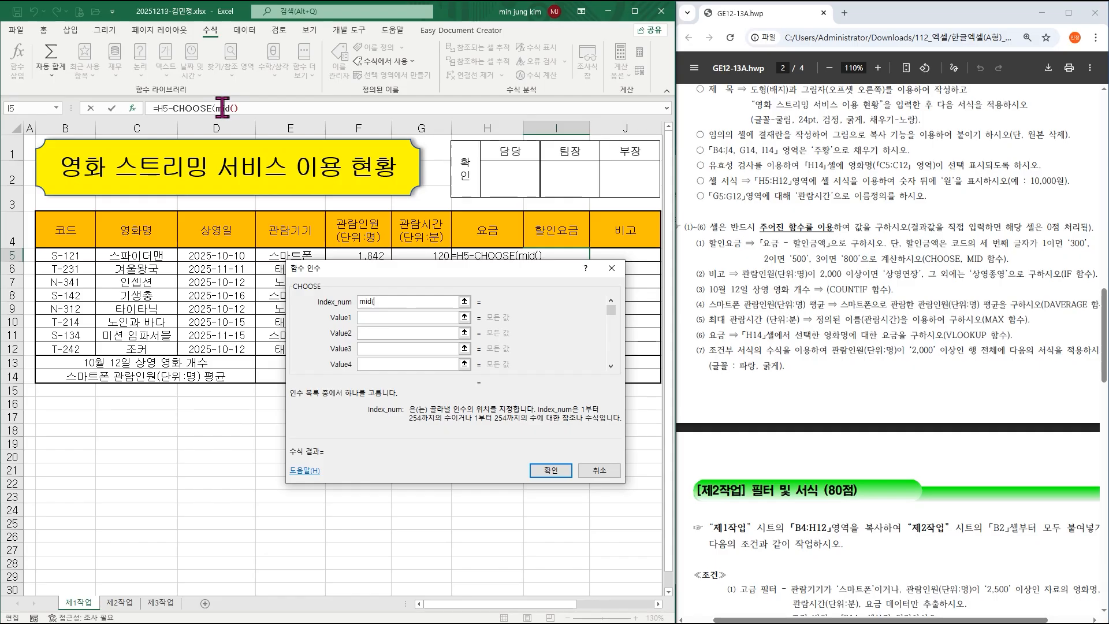
Fill MID's arguments with text B5, start 3 and length 1.
left_click(223, 108)
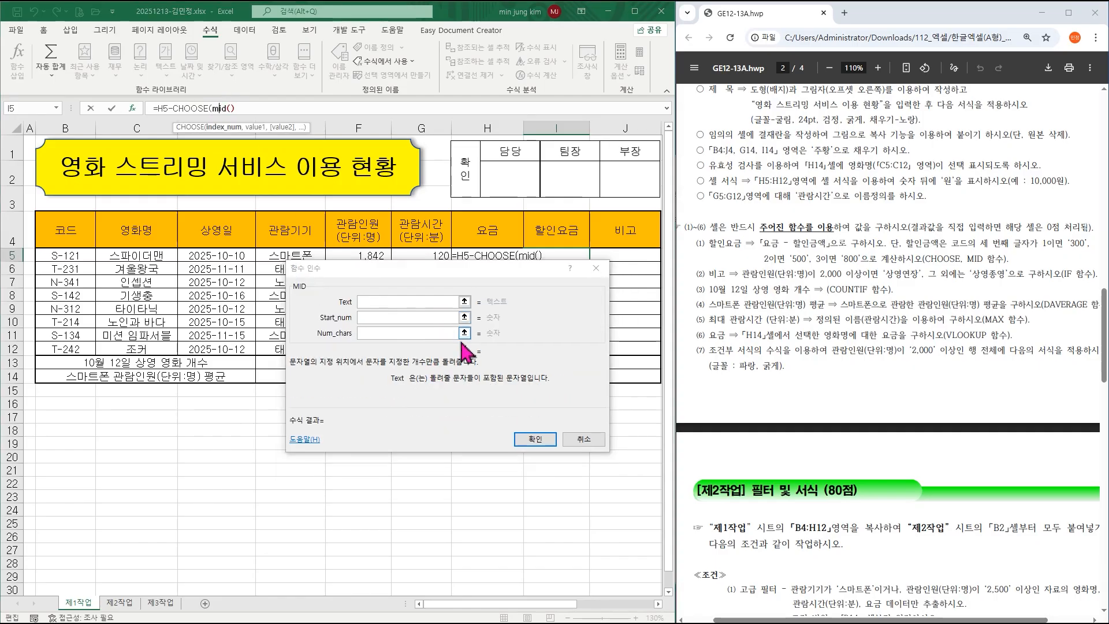
left_click(368, 302)
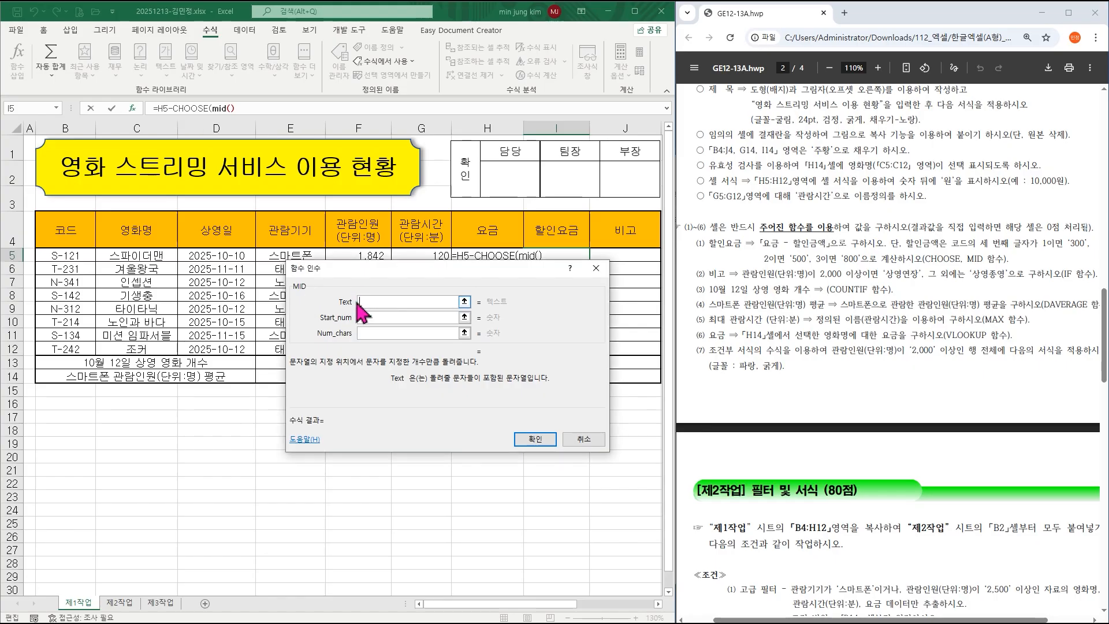
left_click_drag(380, 277, 370, 288)
left_click(66, 255)
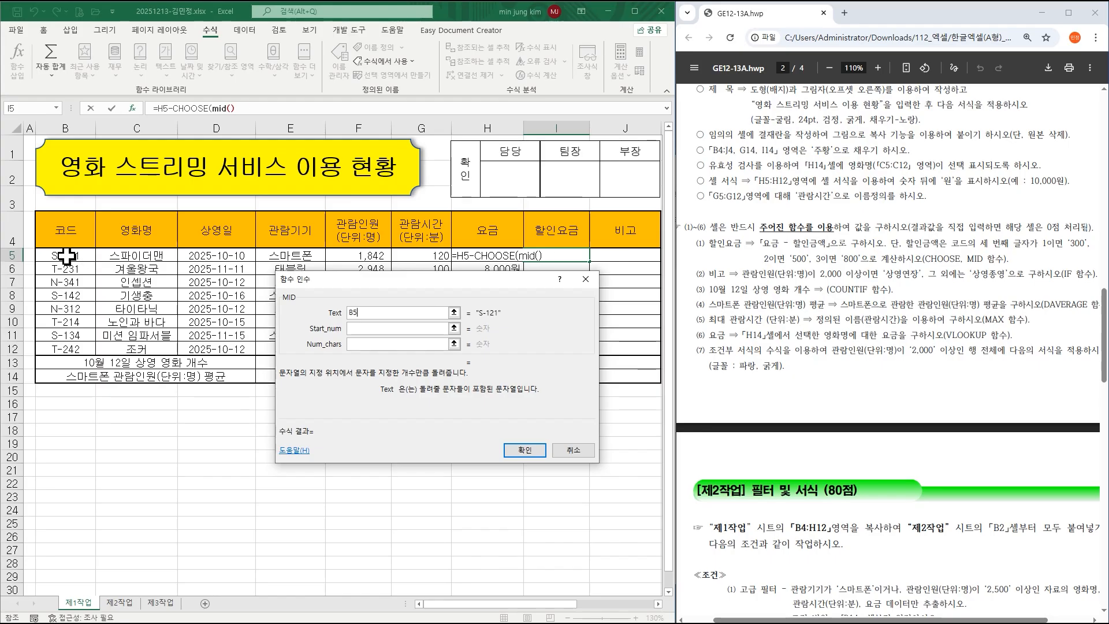
left_click(358, 327)
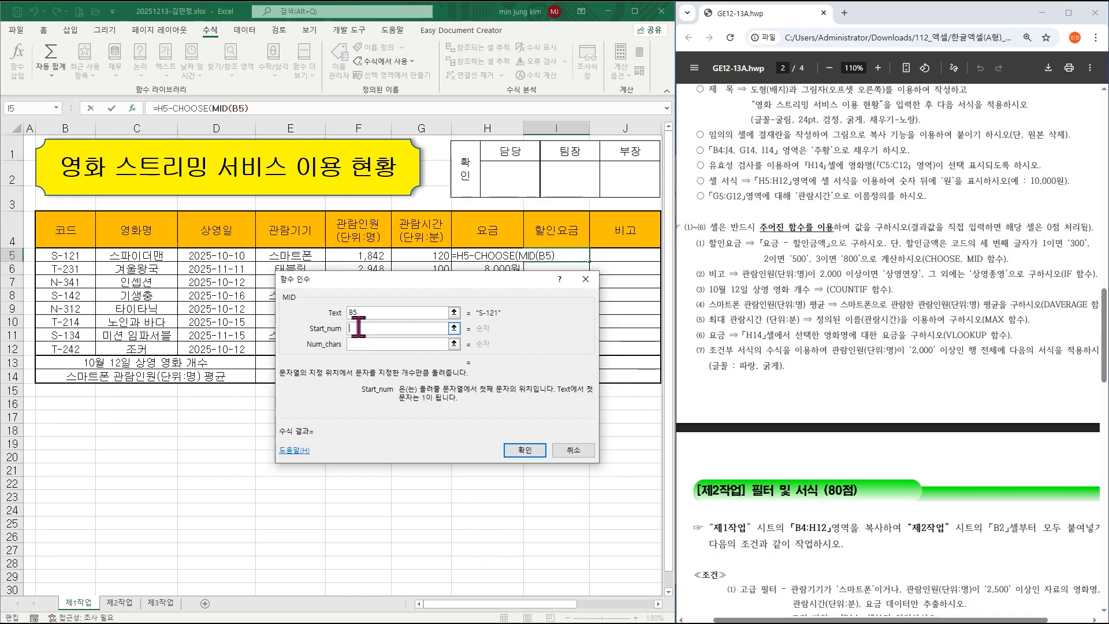
type("3")
left_click(359, 345)
type("1")
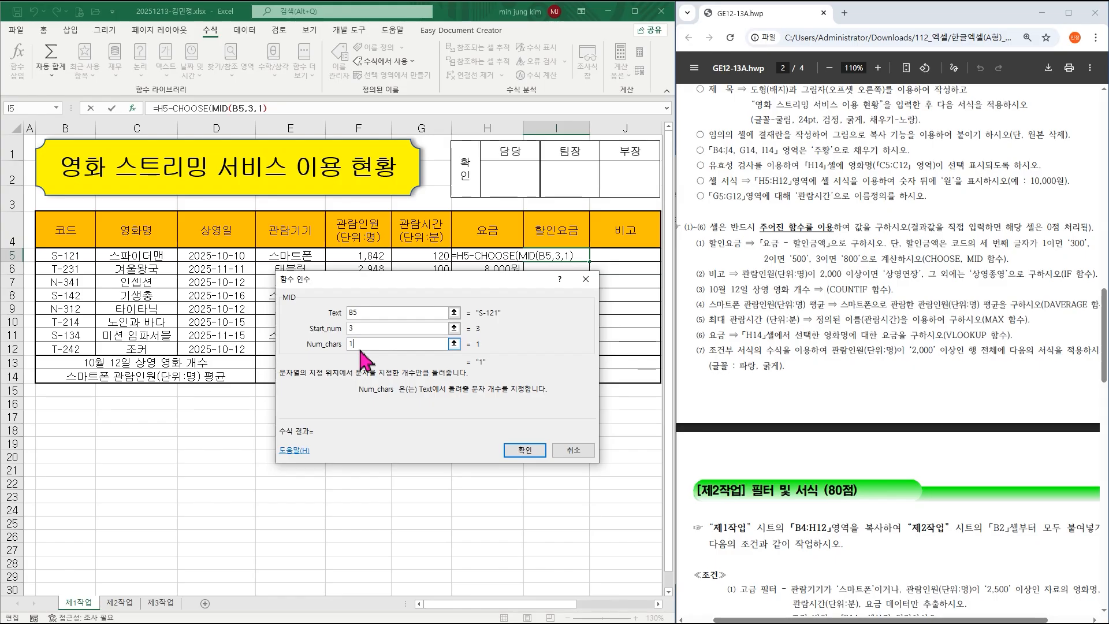
left_click(192, 109)
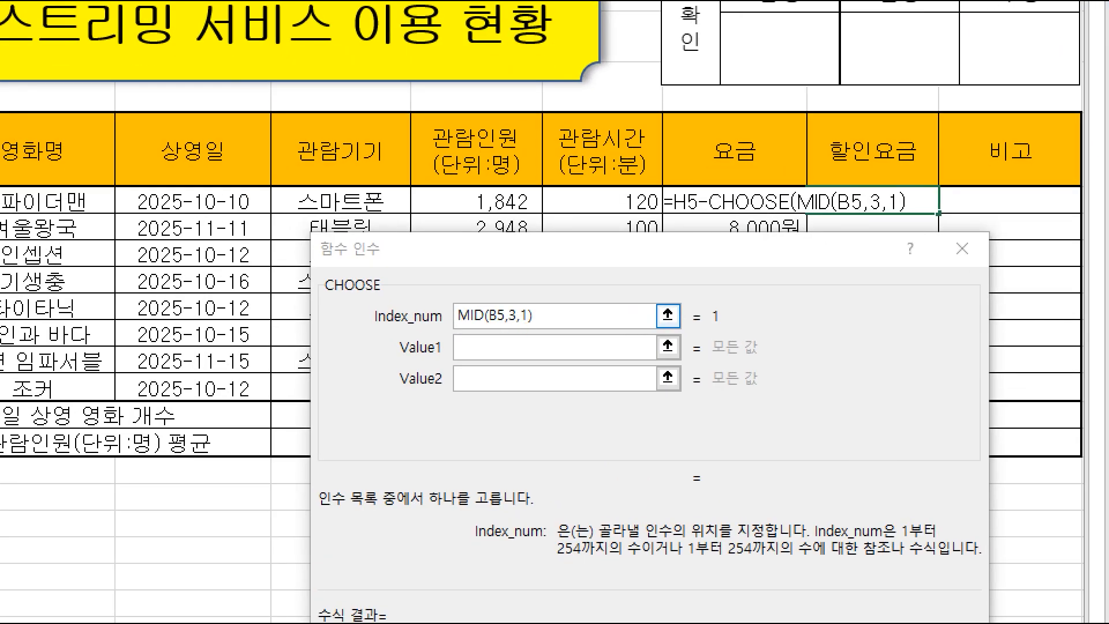
Enter 300, 500 and 800 as CHOOSE's values and confirm, giving 9,700원.
left_click_drag(487, 326, 506, 296)
mouse_move(451, 353)
left_mouse_down()
mouse_move(442, 358)
mouse_move(450, 342)
mouse_move(443, 356)
left_mouse_up()
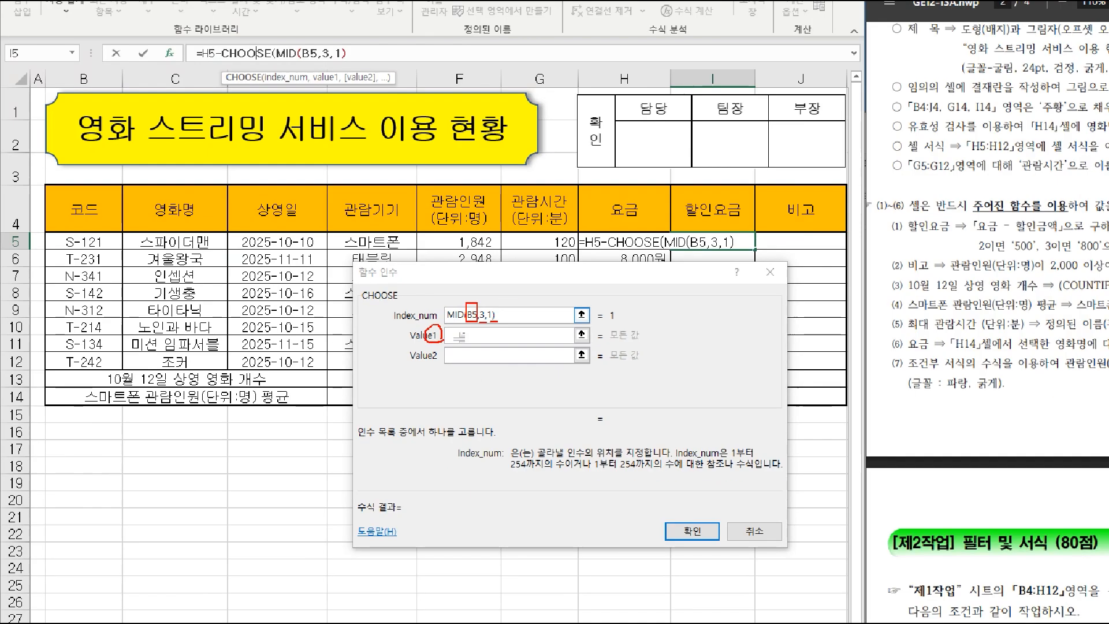
left_click(473, 336)
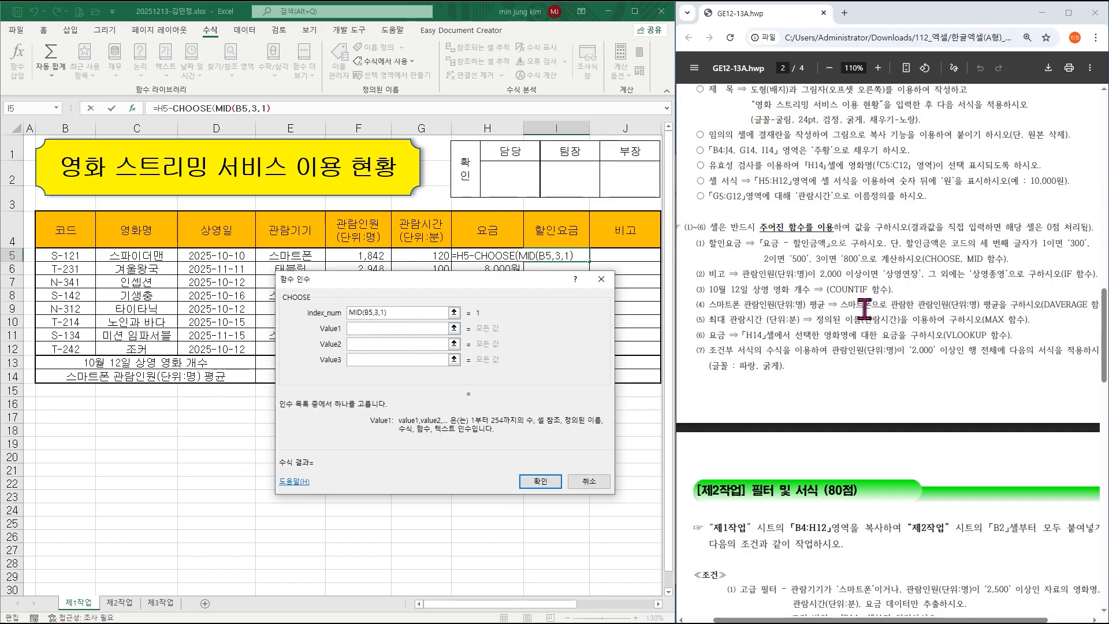
type("300")
left_click(382, 345)
type("500")
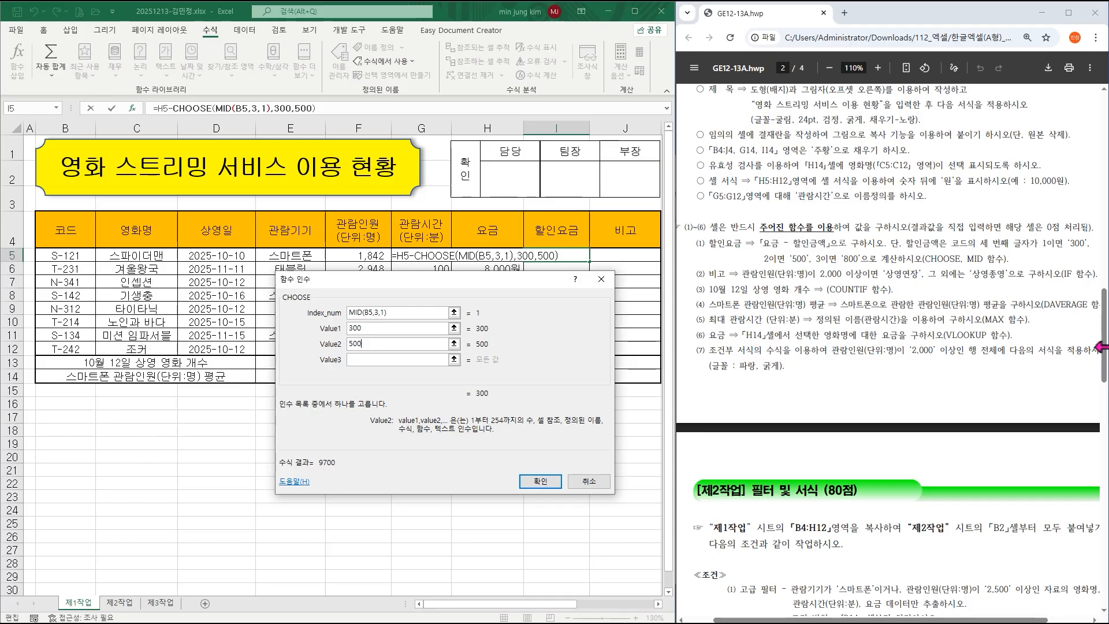
left_click(402, 360)
type("800")
key("Return")
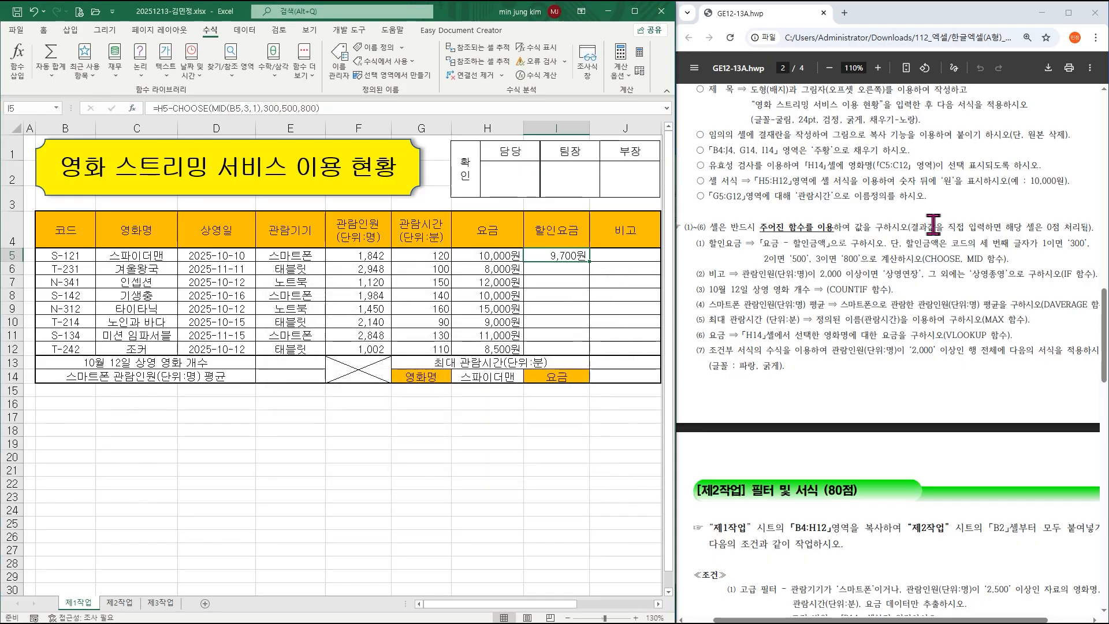
Fill I5's discount formula down to I12 without copying formatting.
left_click_drag(590, 263, 589, 353)
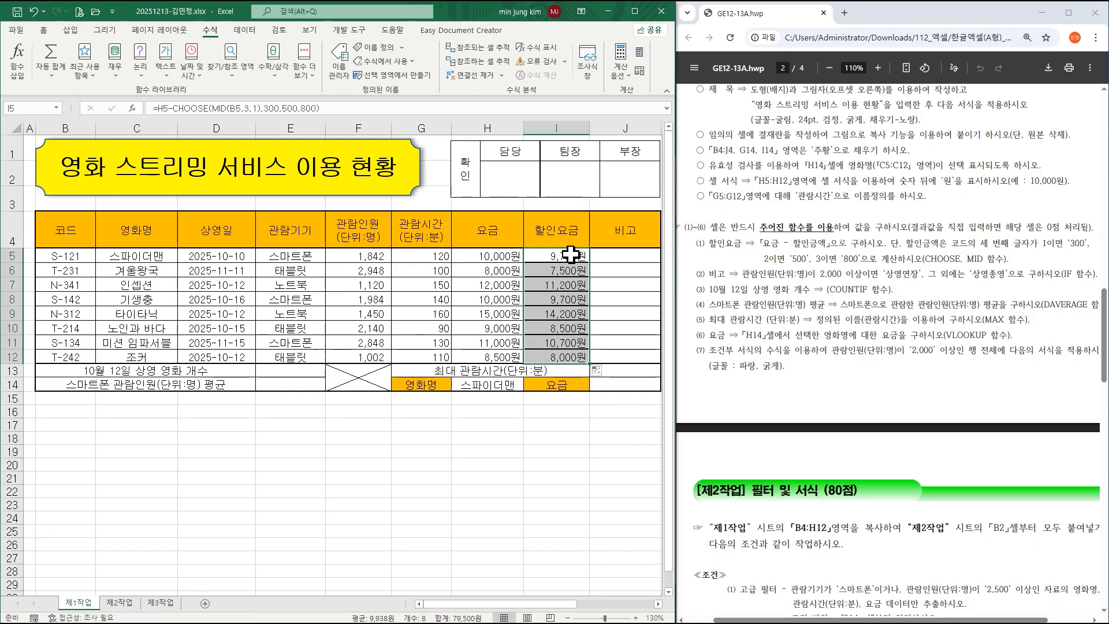
left_click(601, 372)
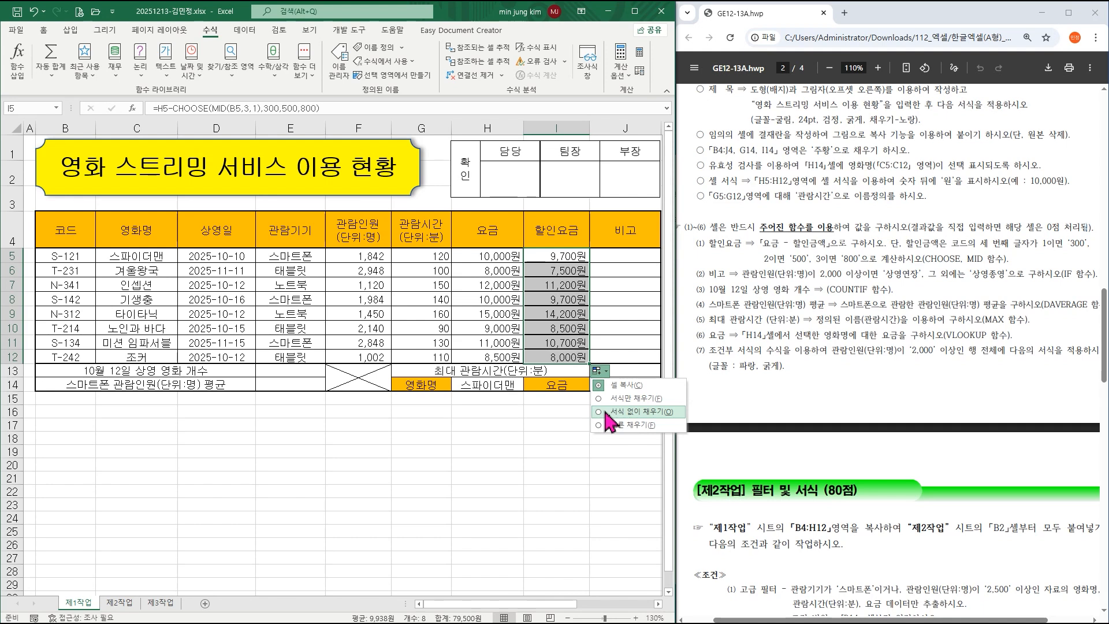
left_click(606, 412)
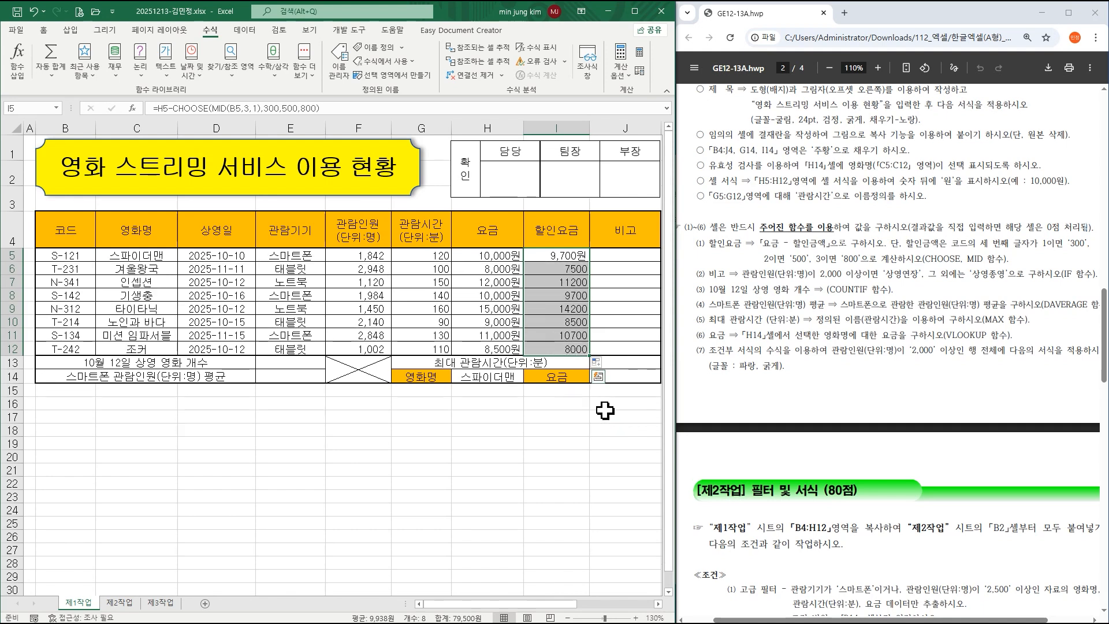
left_click(601, 265)
Apply Comma Style to I5:I12 so values read like 7,500 and 11,200.
left_click(571, 255)
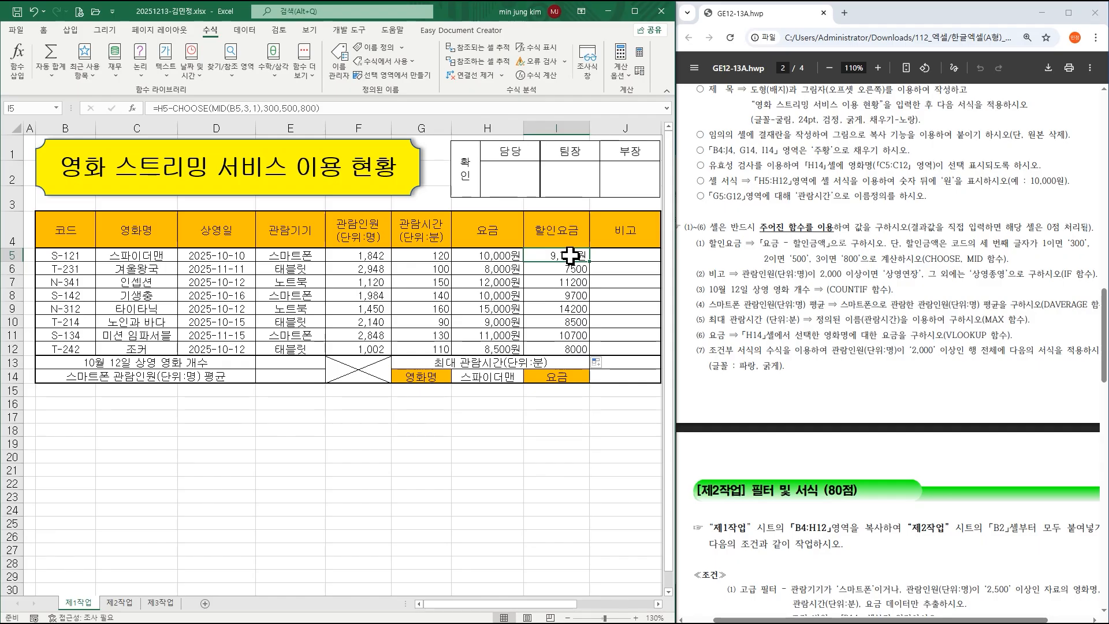
left_click(571, 269)
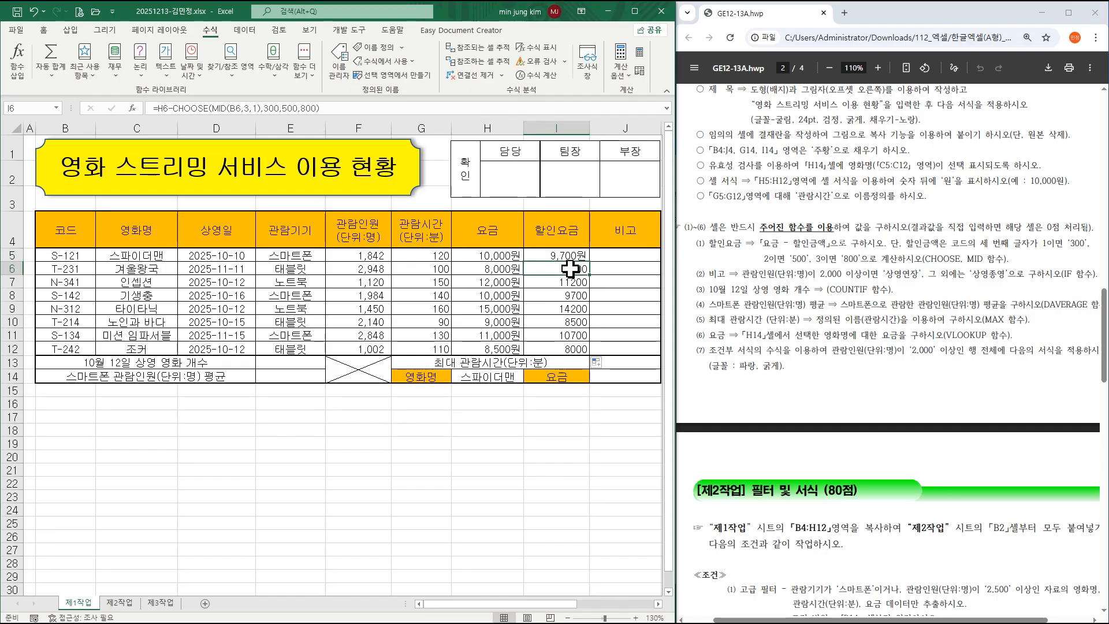
left_click_drag(571, 254, 570, 344)
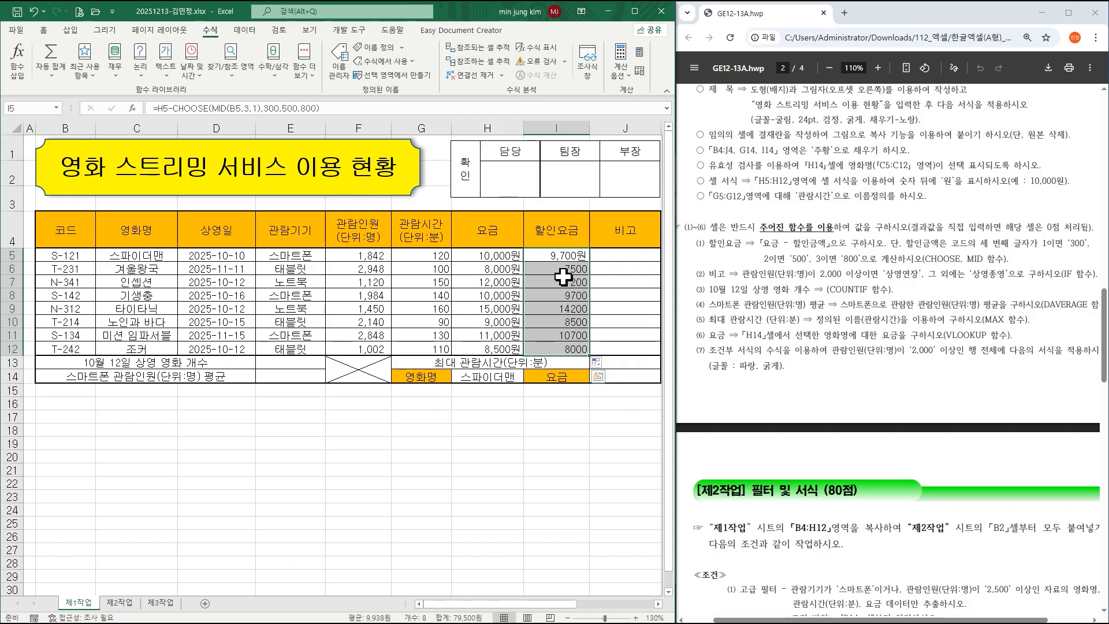
left_click(43, 30)
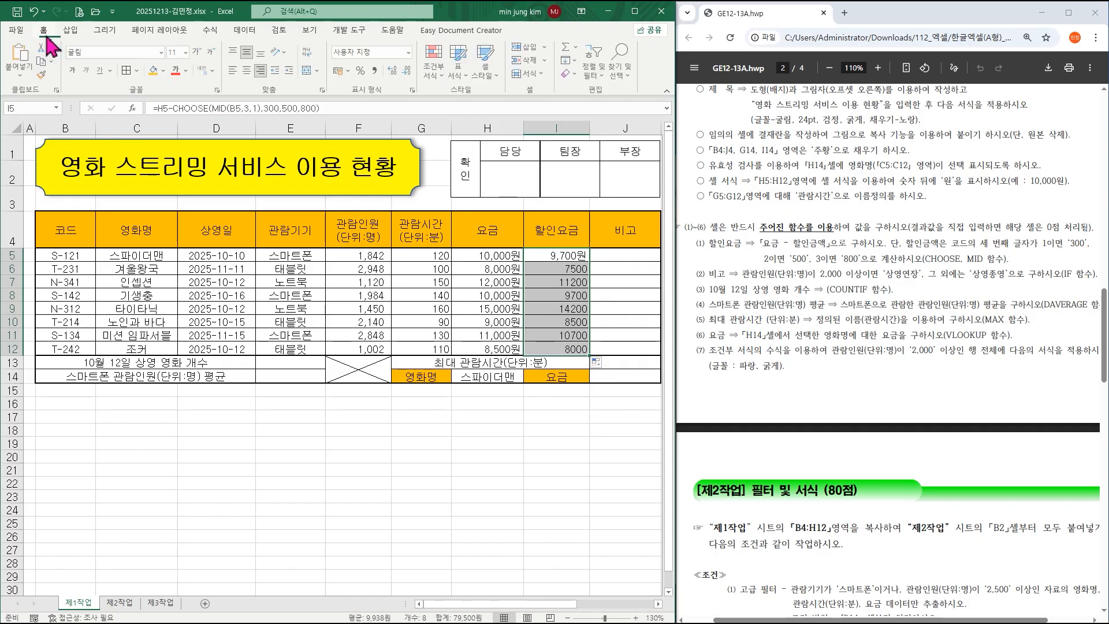
left_click(376, 70)
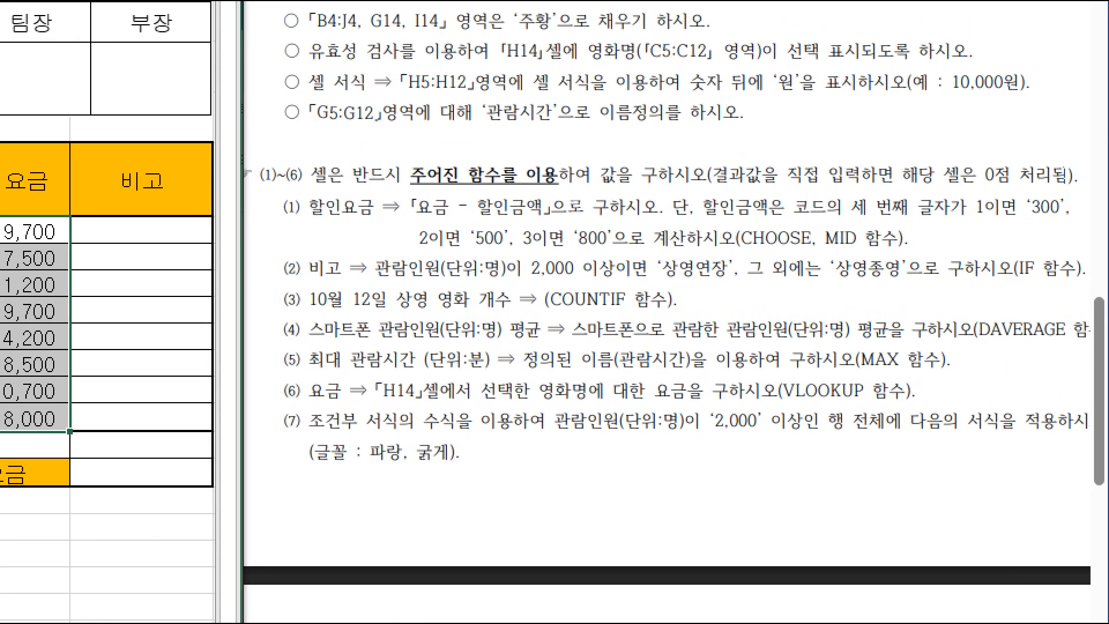
mouse_move(364, 248)
left_mouse_down()
mouse_move(454, 274)
mouse_move(582, 283)
mouse_move(928, 284)
left_mouse_up()
key("Escape")
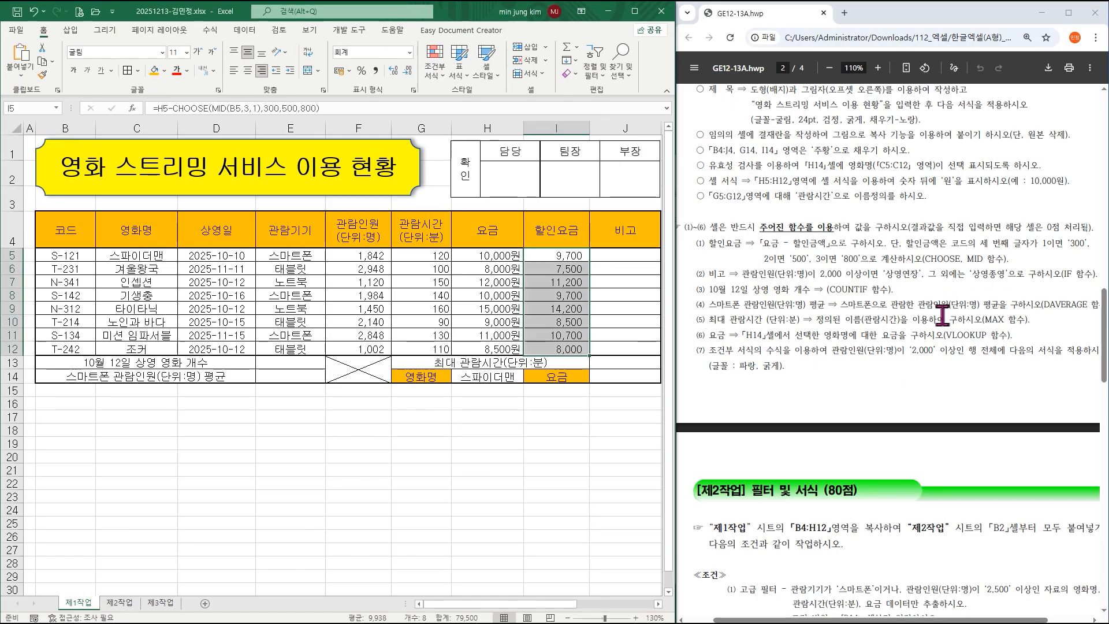
left_click(637, 256)
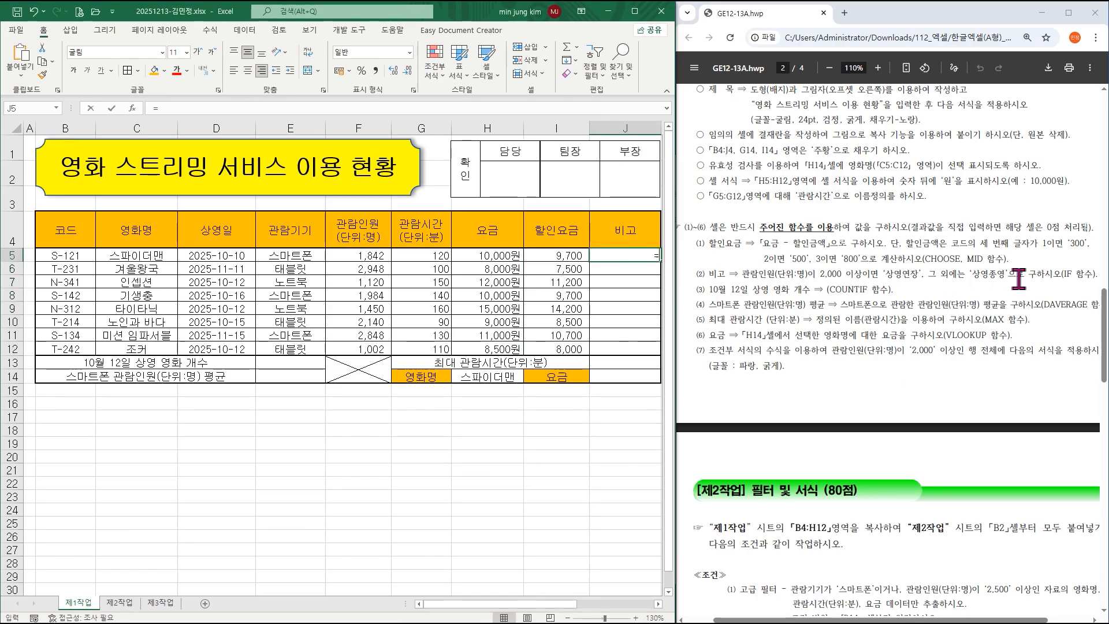
Start an IF formula in J5 testing whether F5>=2000.
type("=if(")
key("ctrl+a")
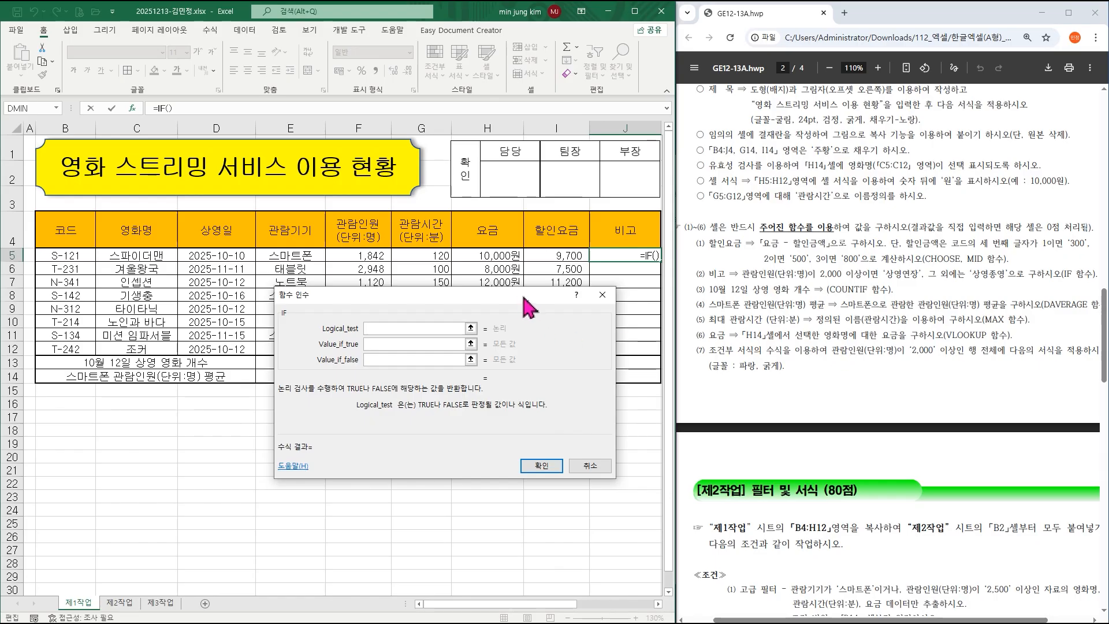
left_click(355, 256)
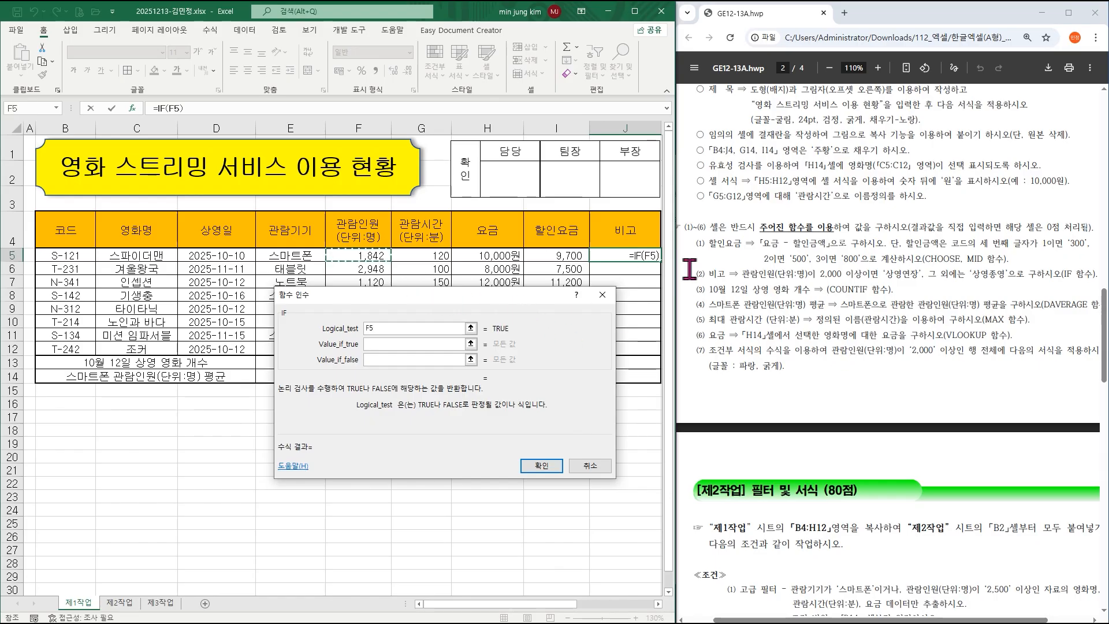
type(">=2000")
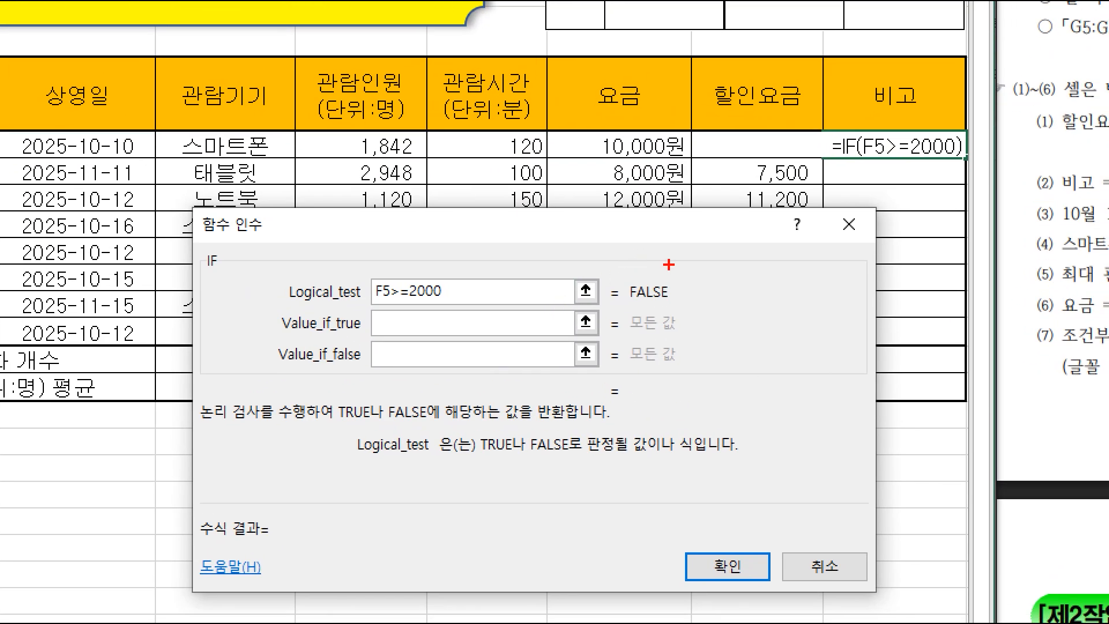
left_click_drag(677, 245, 662, 307)
left_click_drag(757, 268, 796, 266)
left_click_drag(757, 302, 805, 301)
left_click_drag(746, 348, 687, 382)
mouse_move(766, 369)
left_mouse_down()
mouse_move(793, 371)
mouse_move(808, 399)
left_mouse_up()
mouse_move(690, 430)
left_mouse_down()
mouse_move(729, 466)
mouse_move(684, 495)
mouse_move(759, 582)
left_mouse_up()
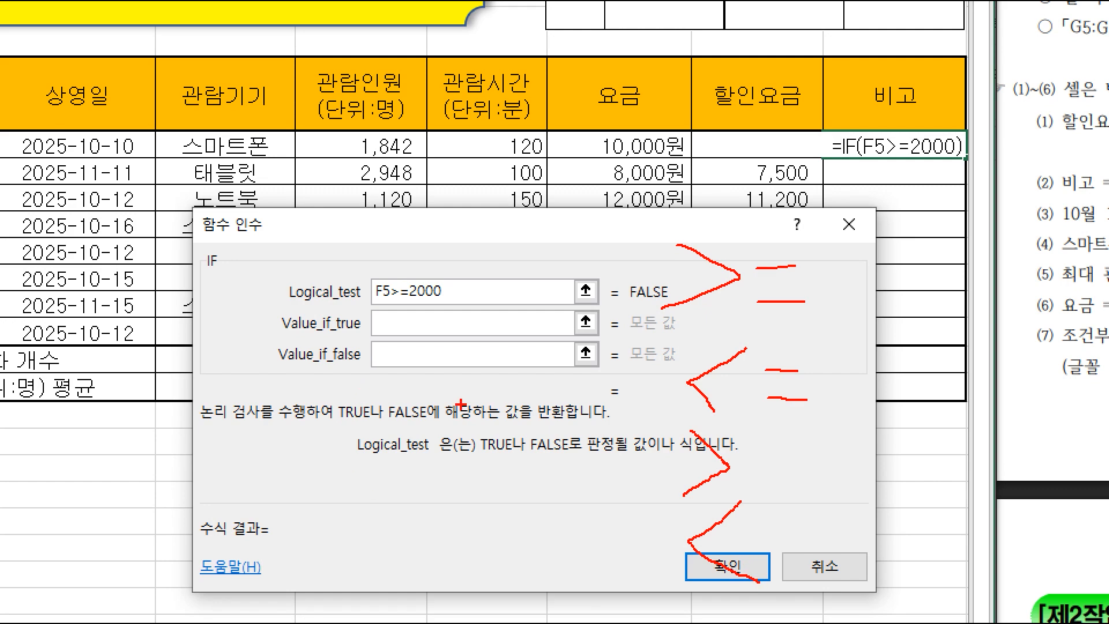
key("Escape")
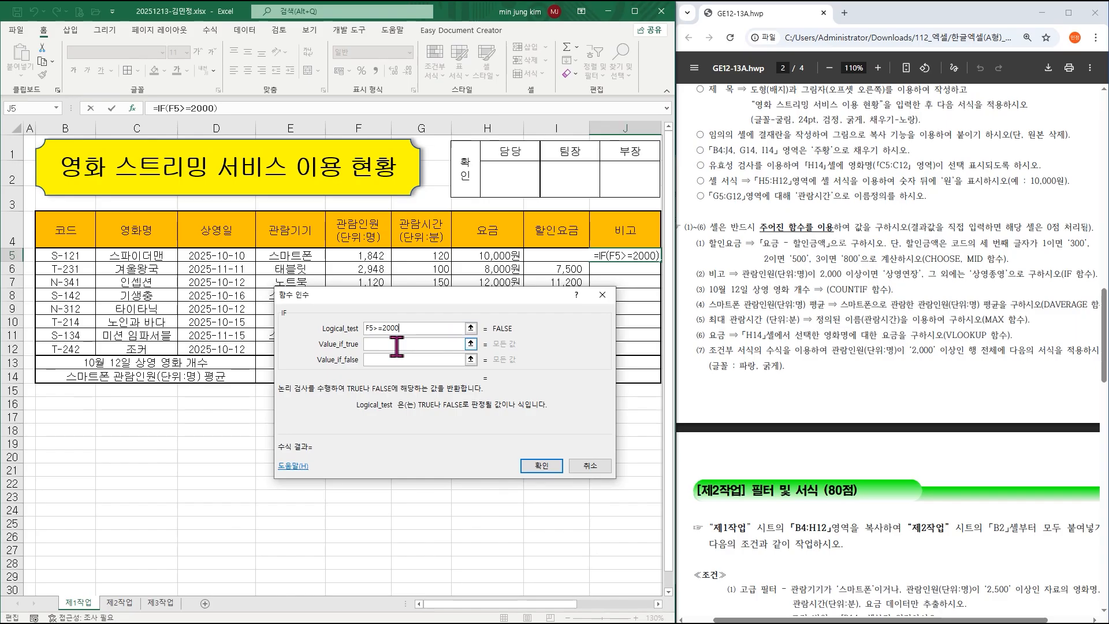
Return 상영연장 when true and 상영종료 otherwise, then confirm the formula.
left_click(397, 345)
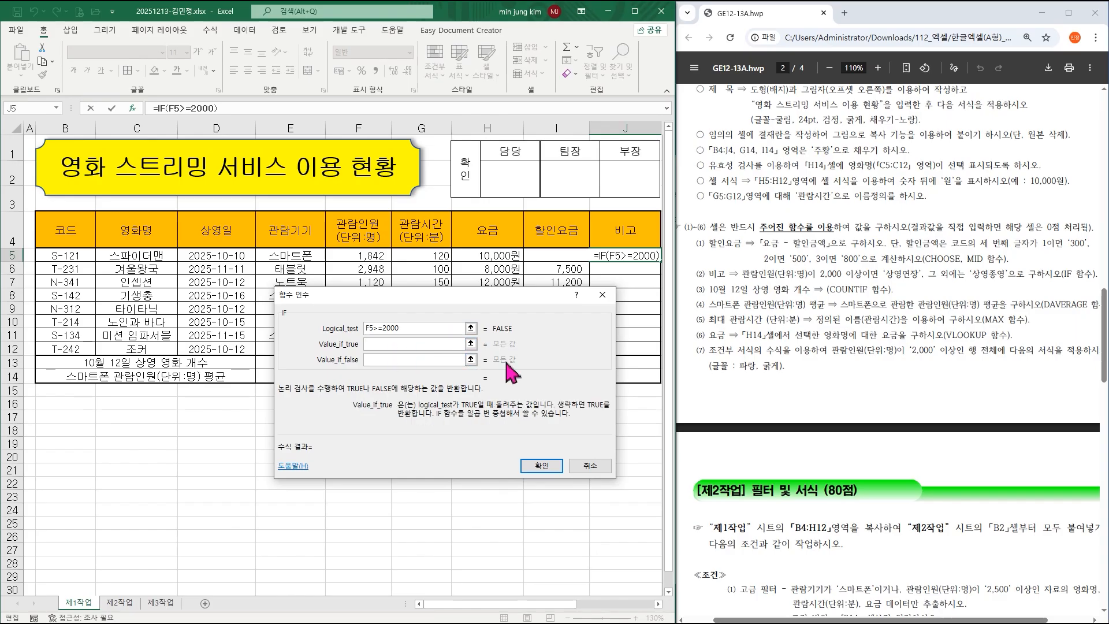
type("상영")
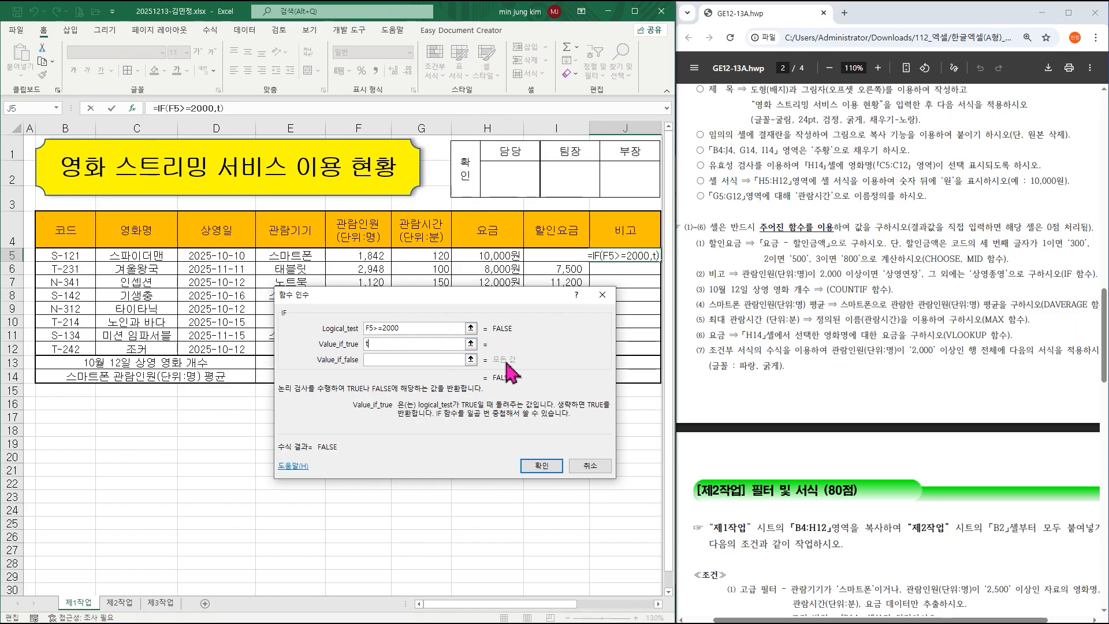
type("영")
key("BackSpace")
type("연장")
key("Tab")
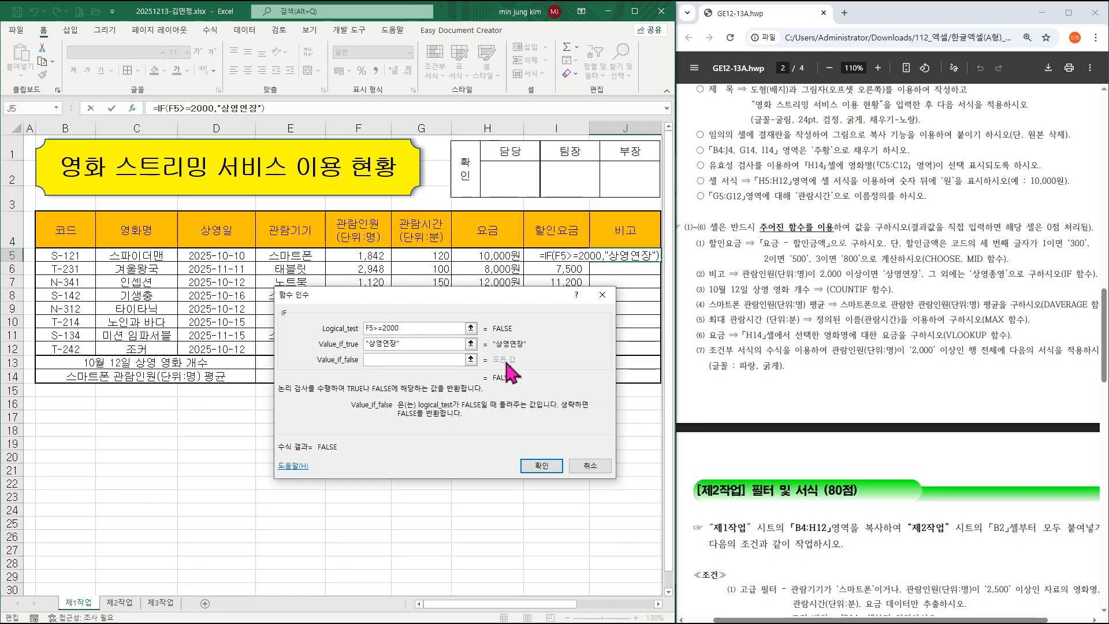
type("상영종영")
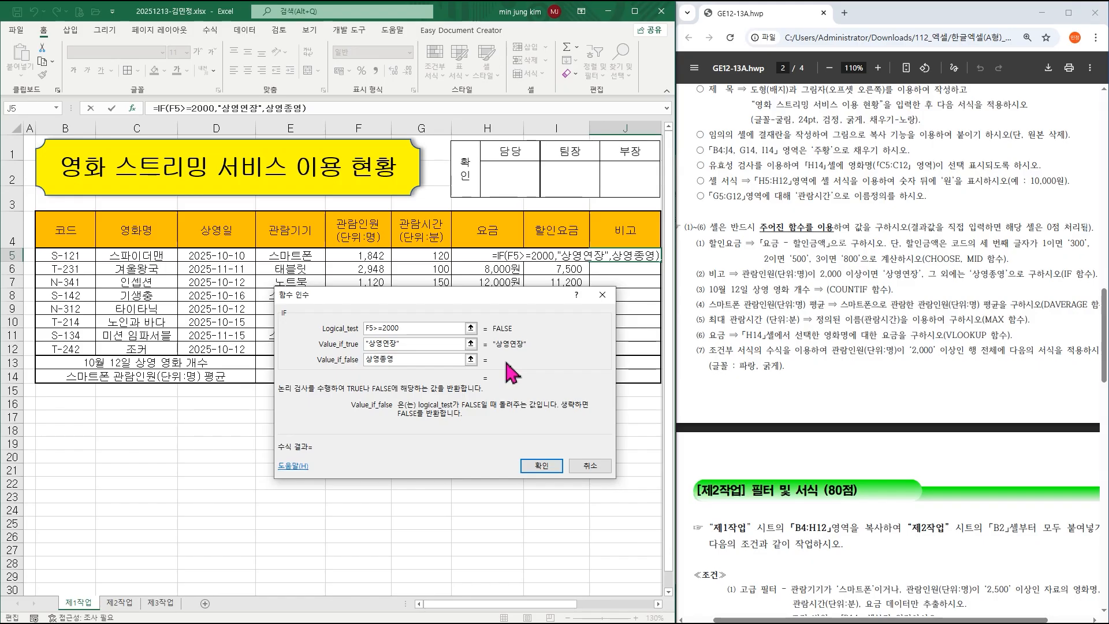
left_click(415, 345)
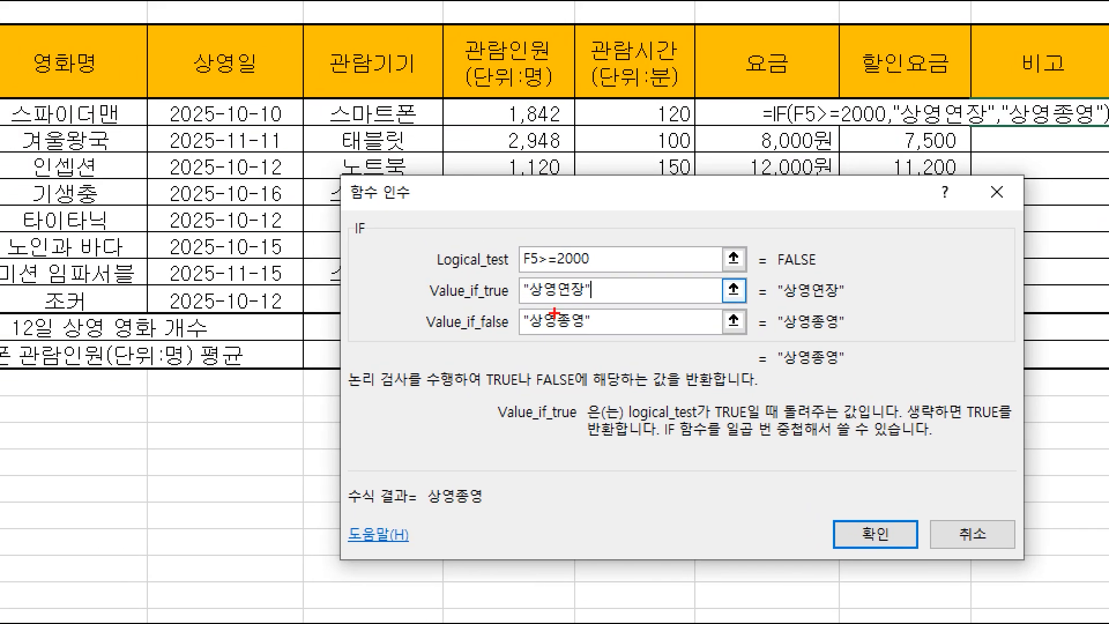
left_click_drag(514, 307, 601, 343)
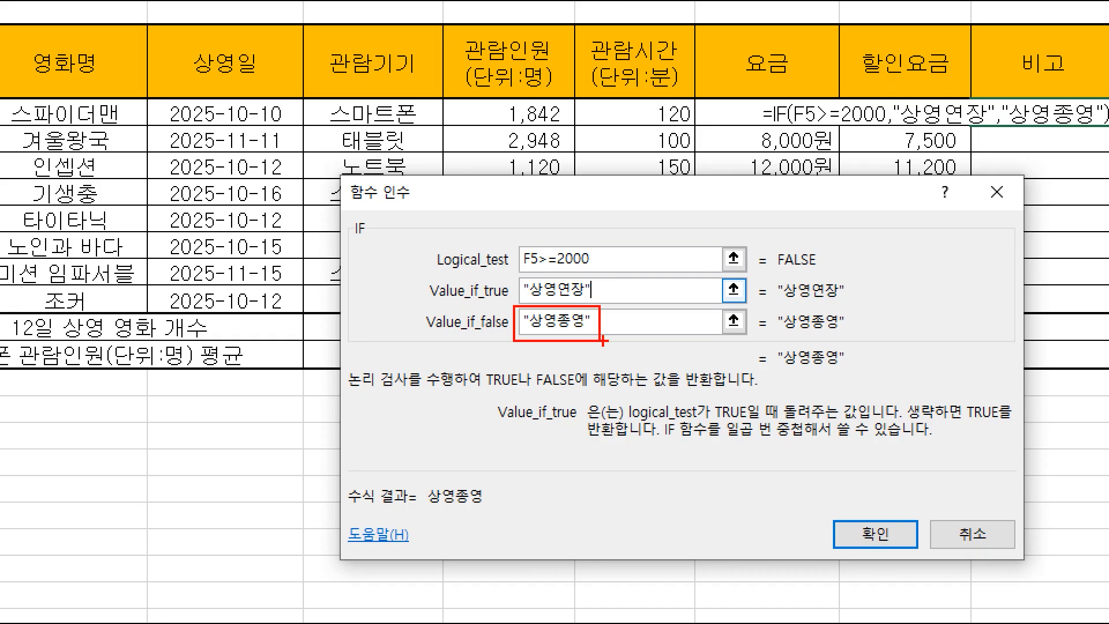
mouse_move(608, 271)
left_mouse_down()
mouse_move(639, 271)
mouse_move(665, 235)
left_mouse_up()
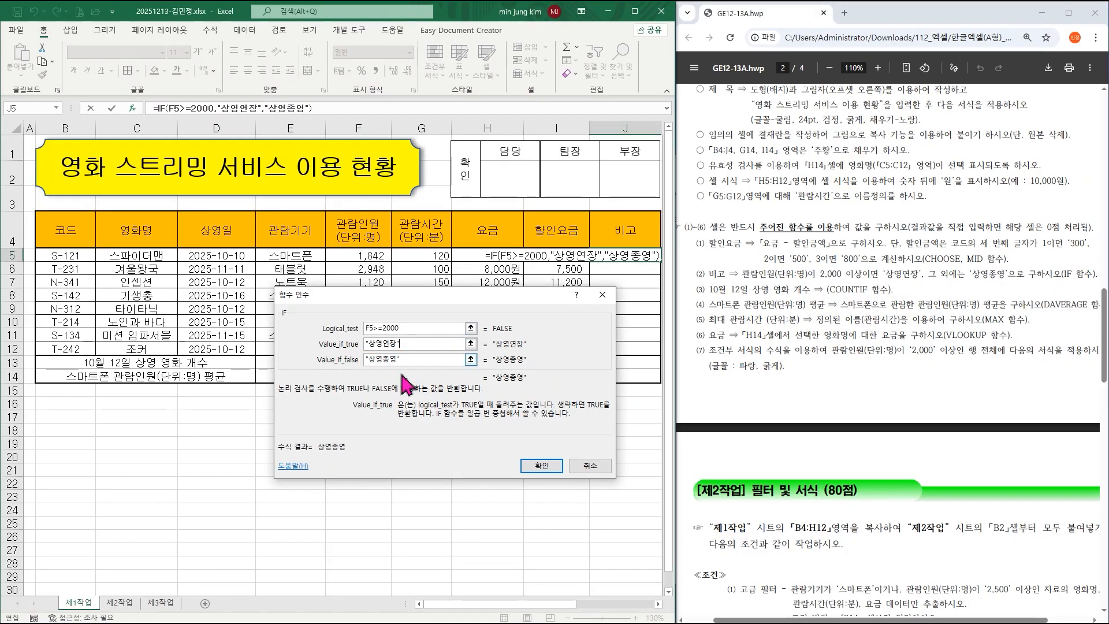
left_click(873, 533)
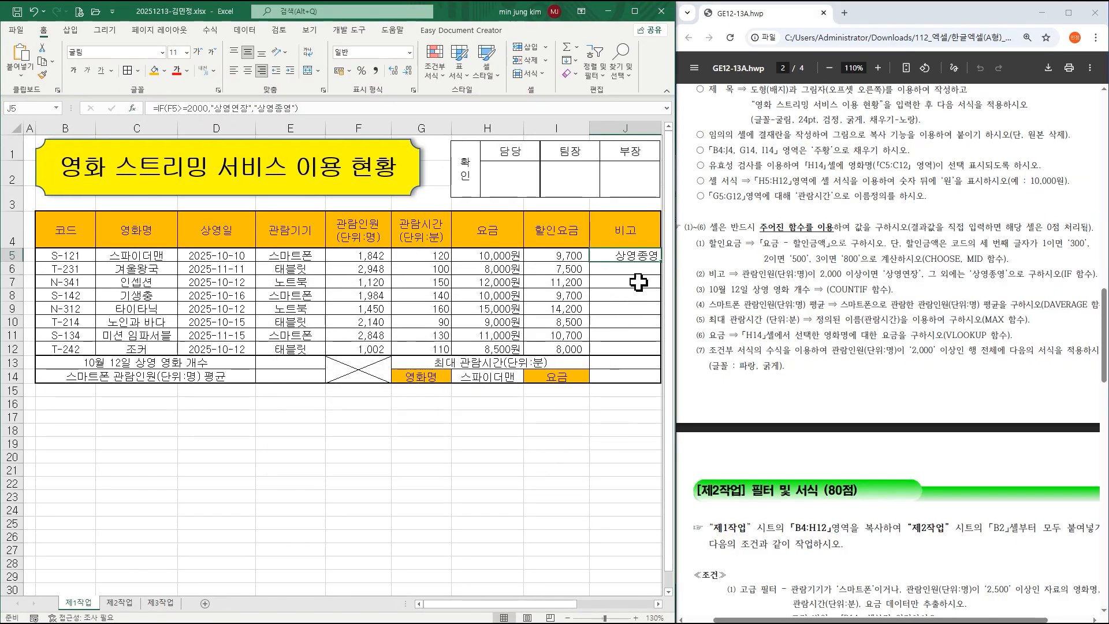
Fill J5's 비고 formula down to J12 without copying formatting.
left_click_drag(661, 261, 660, 352)
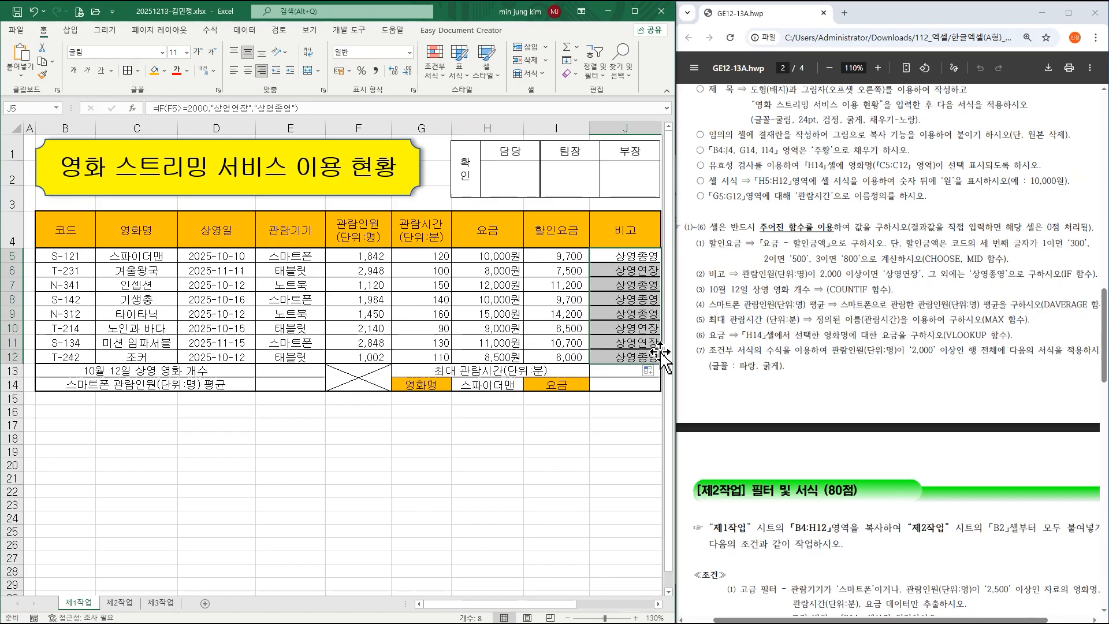
left_click(650, 373)
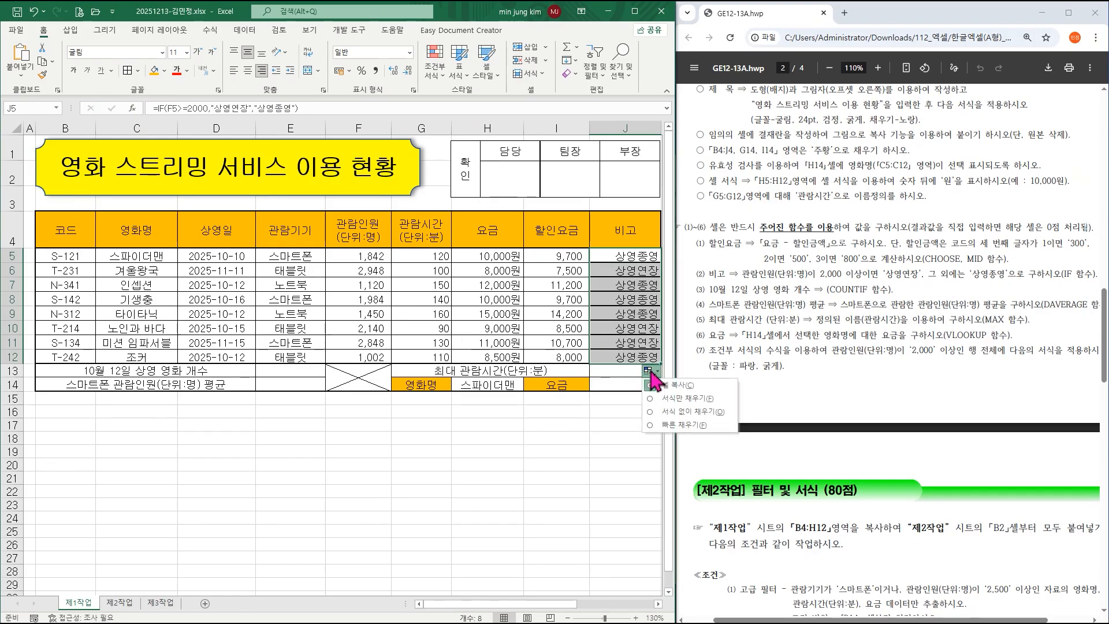
left_click(658, 411)
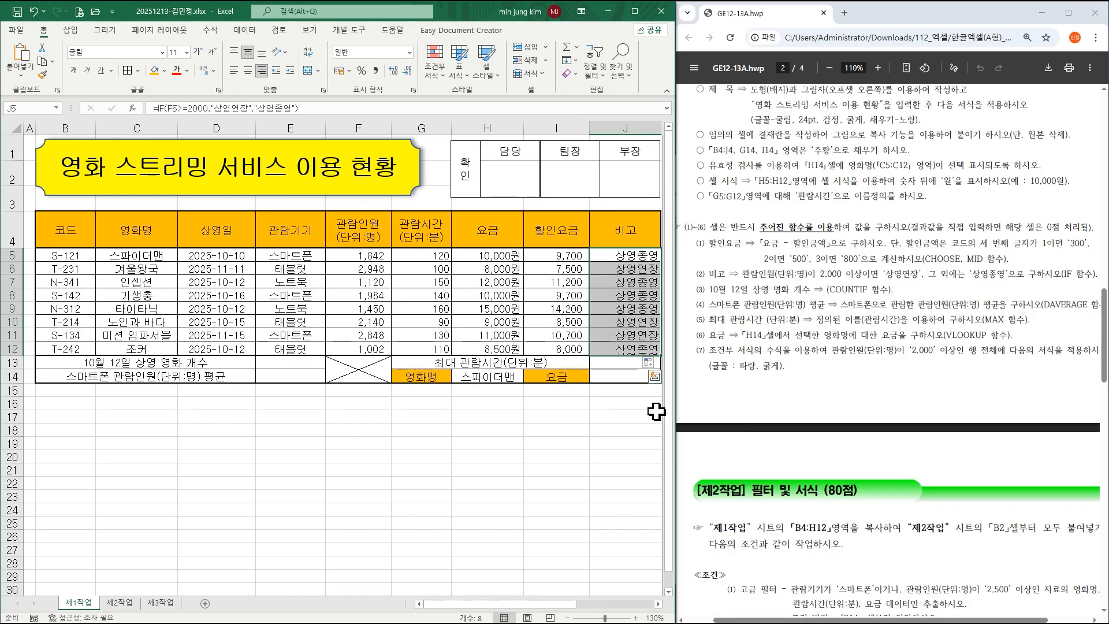
left_click(631, 319)
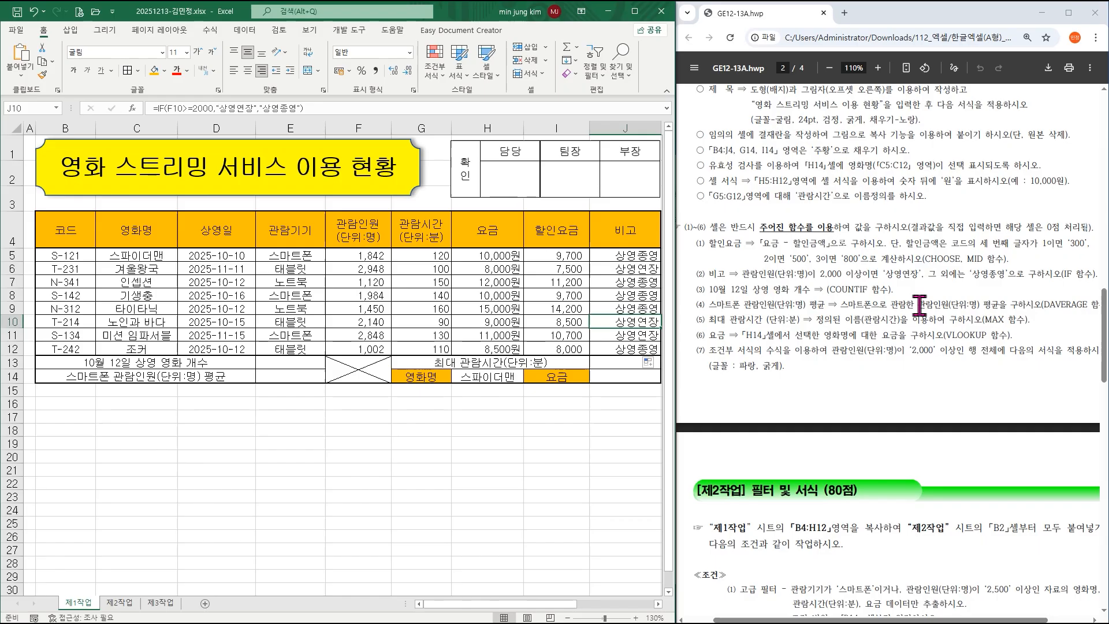
Start a COUNTIF in E13 with the date range D5:D12.
left_click(283, 364)
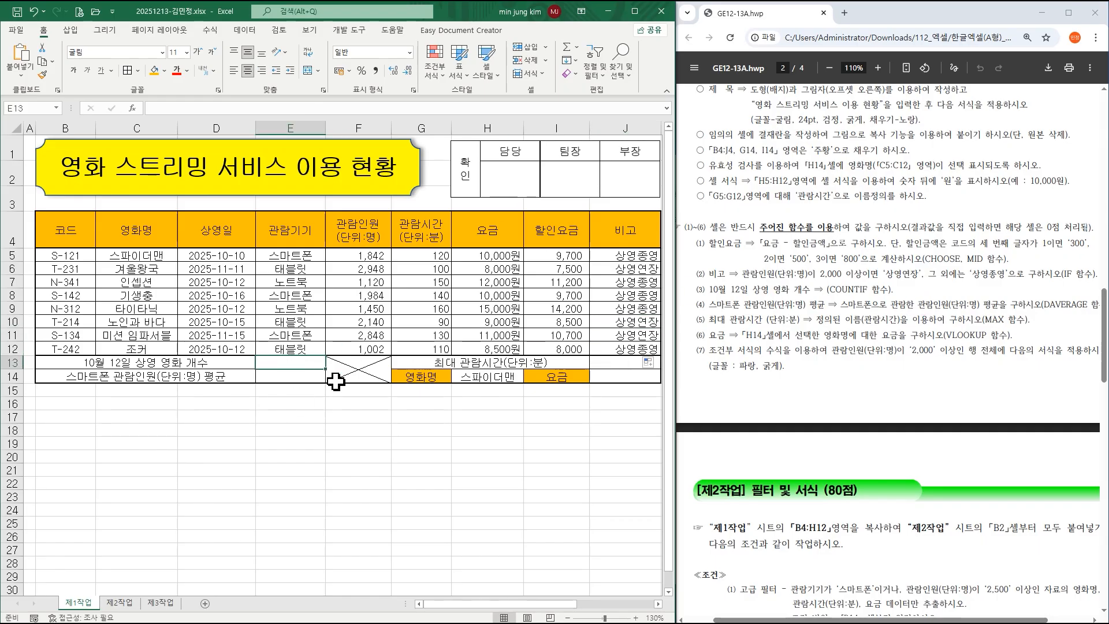
type("=countif")
key("Tab")
key("ctrl+a")
left_click_drag(370, 322, 420, 325)
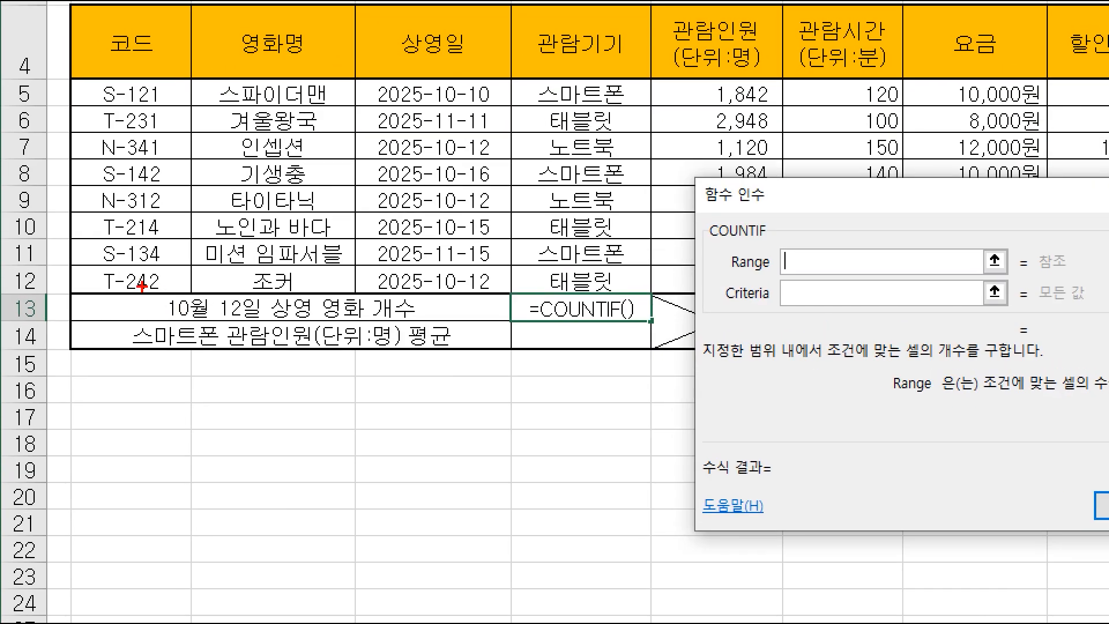
left_click_drag(142, 284, 463, 322)
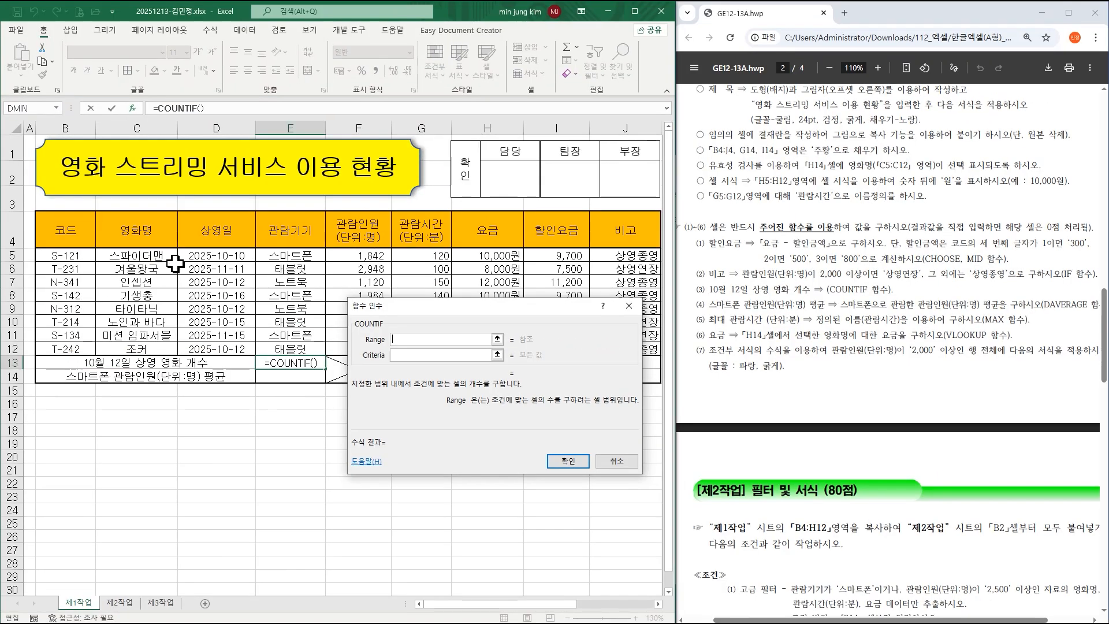
left_click_drag(427, 93, 415, 277)
left_click_drag(207, 346, 209, 349)
Use D7 (2025-10-12) as the criterion and confirm, giving 3.
left_click(412, 355)
left_click(238, 282)
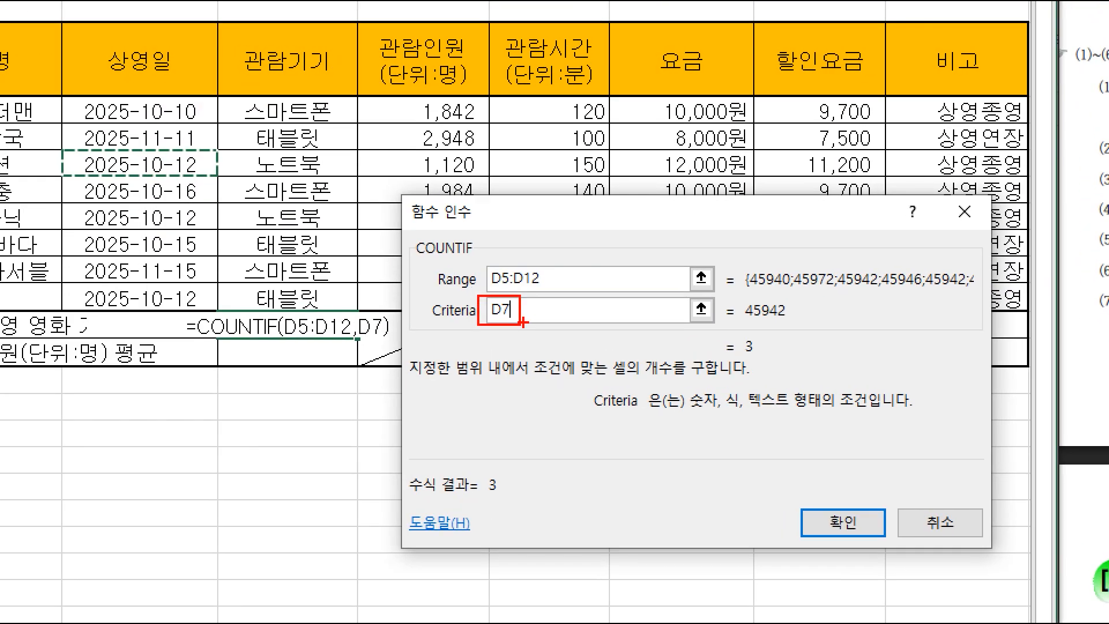
mouse_move(547, 313)
left_mouse_down()
mouse_move(548, 338)
mouse_move(586, 322)
mouse_move(626, 341)
mouse_move(657, 316)
mouse_move(679, 342)
mouse_move(697, 319)
mouse_move(721, 327)
left_mouse_up()
left_click_drag(732, 310, 735, 345)
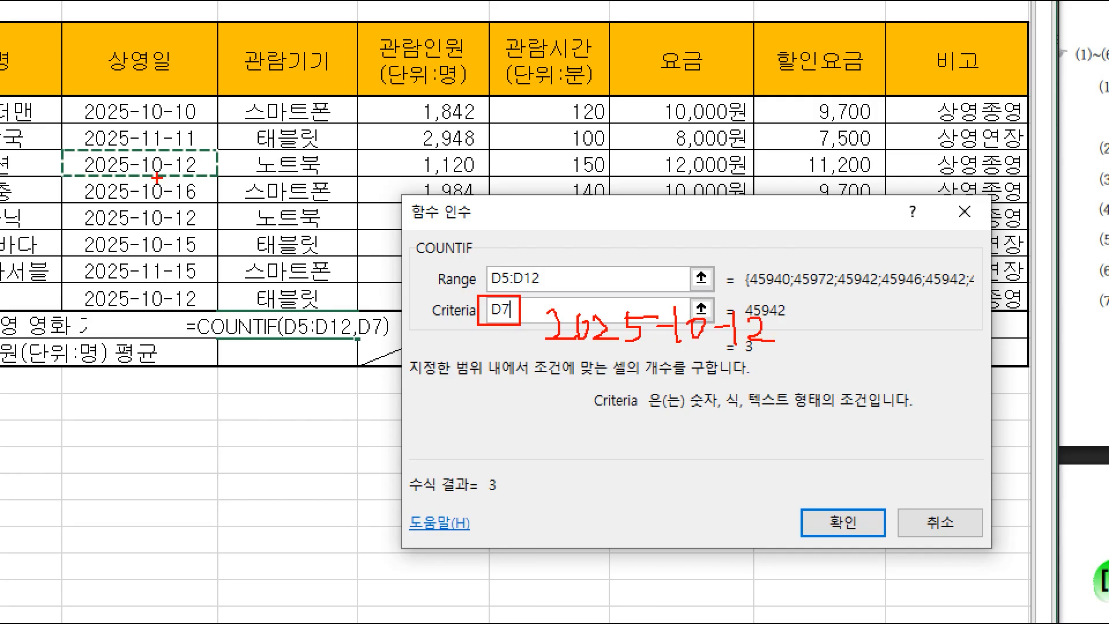
mouse_move(191, 180)
left_mouse_down()
mouse_move(87, 151)
mouse_move(194, 181)
left_mouse_up()
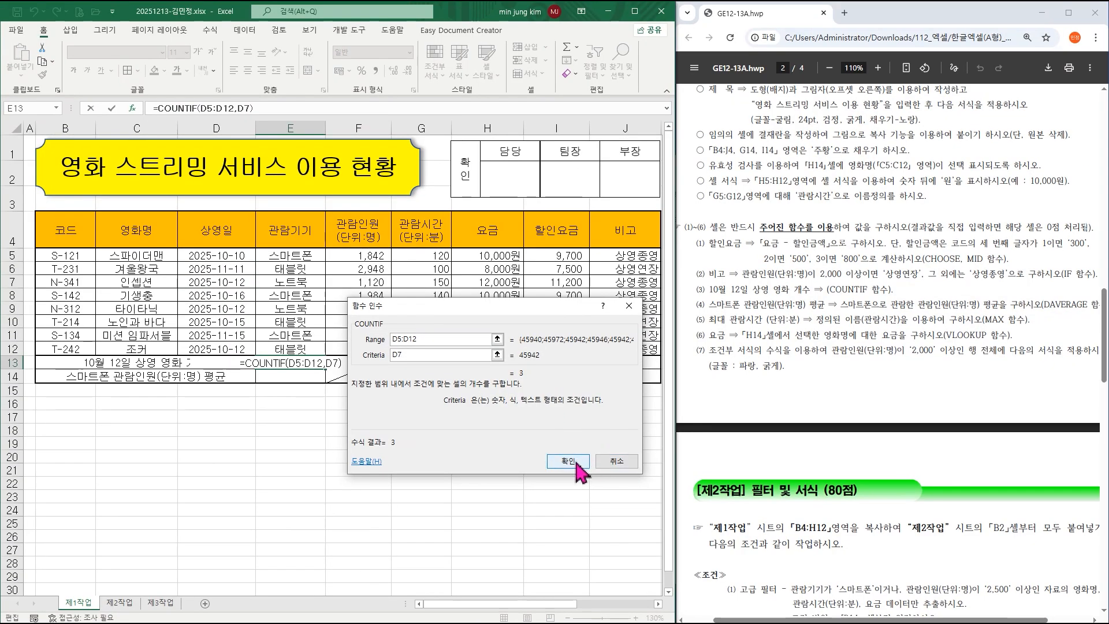
left_click(843, 522)
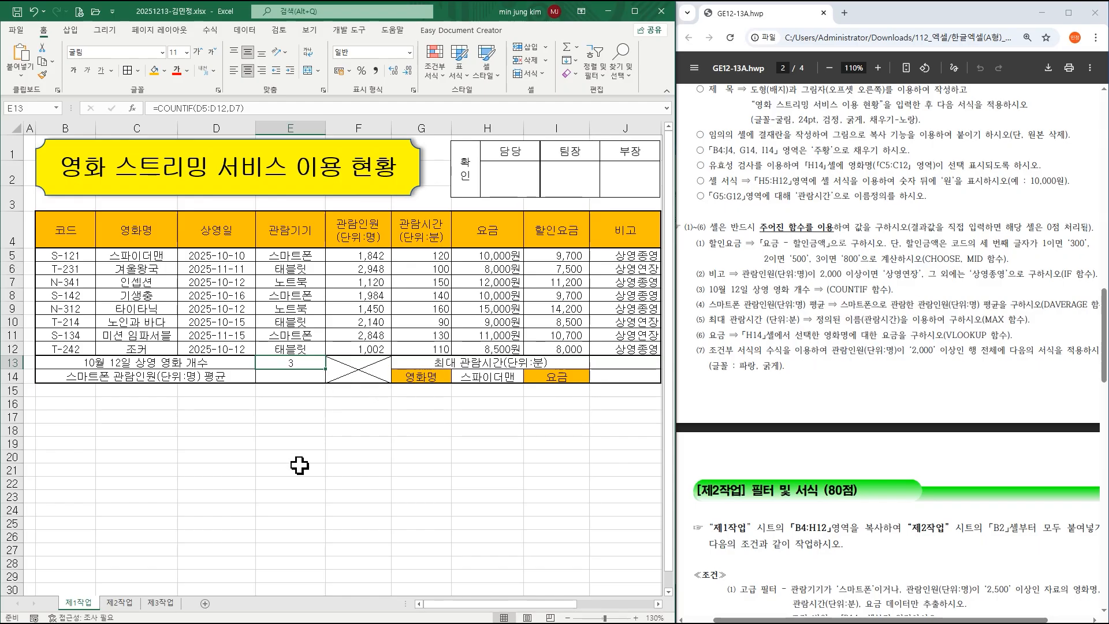
Enter =DAVERAGE in E14, correcting the typos, and open its Function Arguments.
left_click(293, 377)
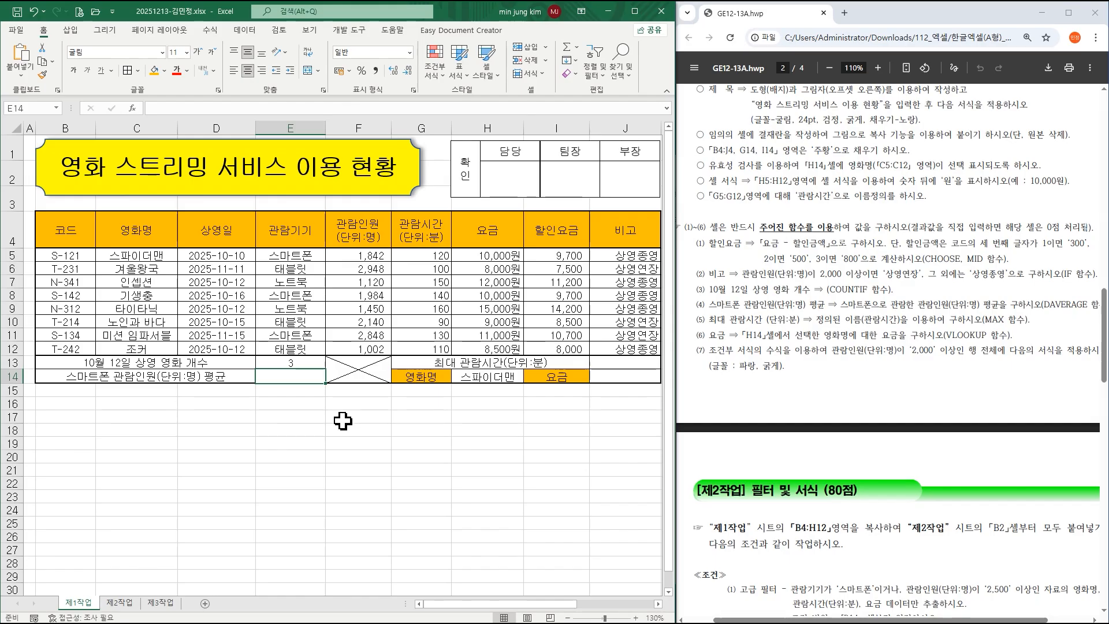
type("=daveareg")
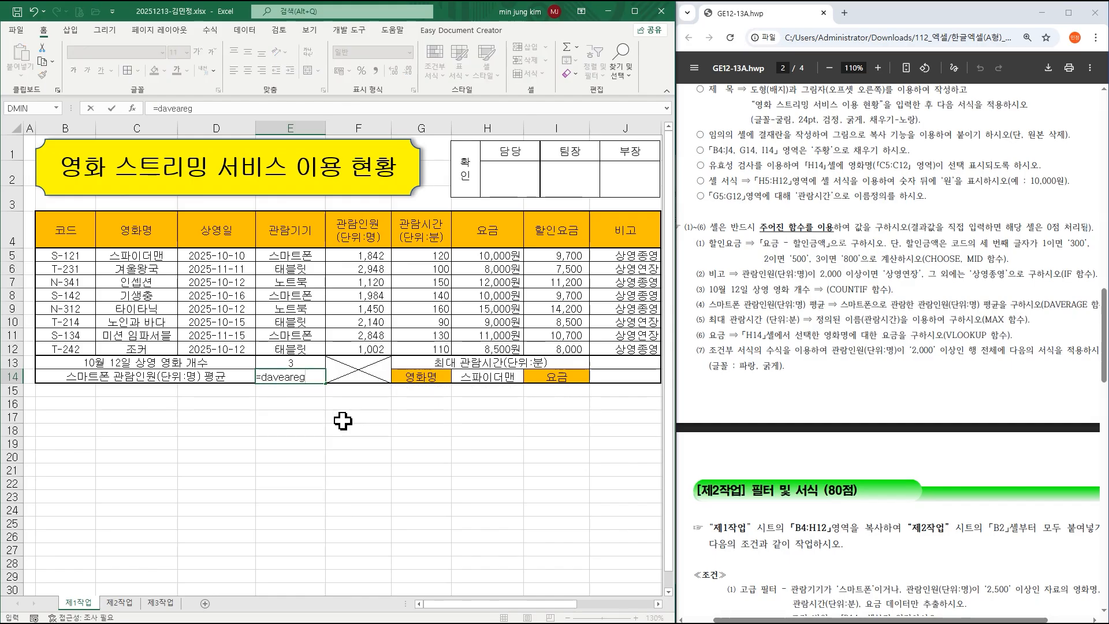
key("BackSpace")
key("BackSpace")
key("BackSpace")
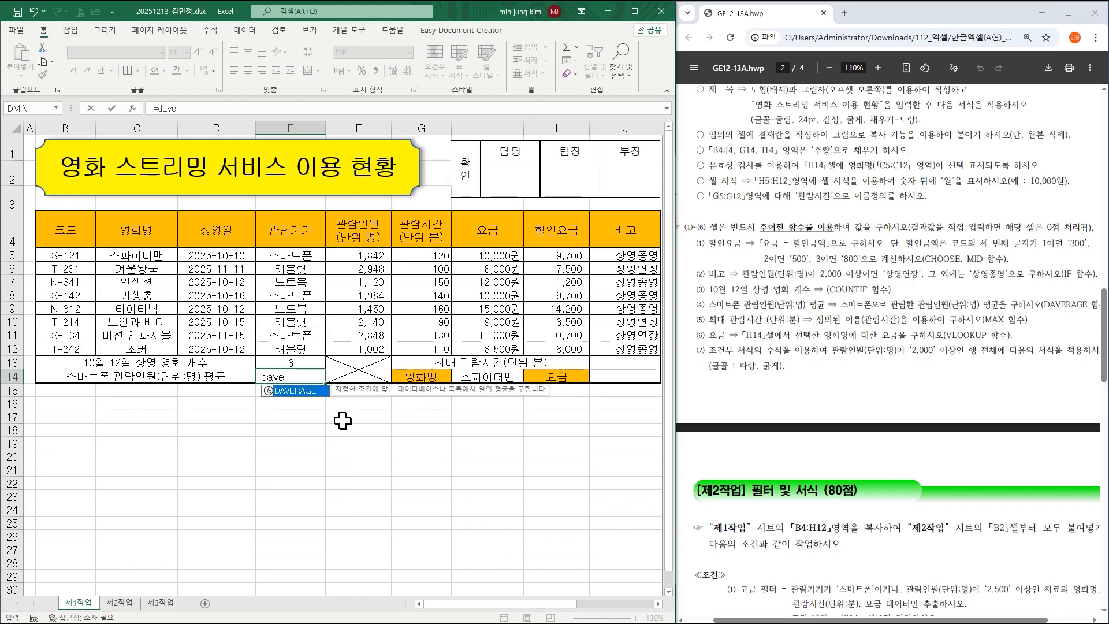
double_click(305, 391)
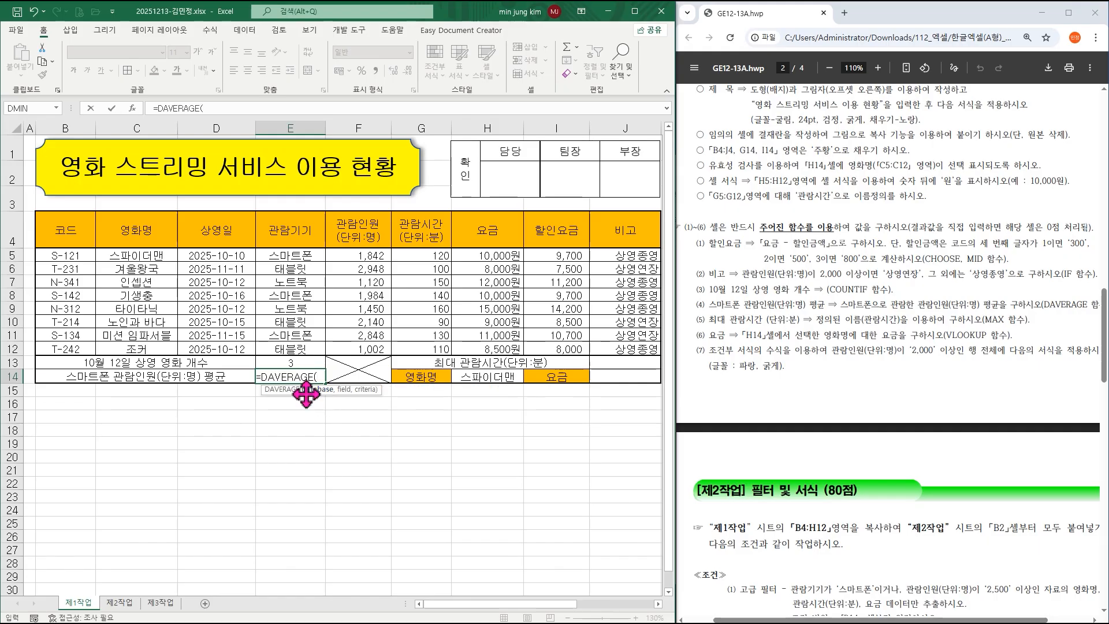
key("BackSpace")
key("BackSpace")
key("BackSpace")
key("BackSpace")
key("BackSpace")
key("BackSpace")
key("BackSpace")
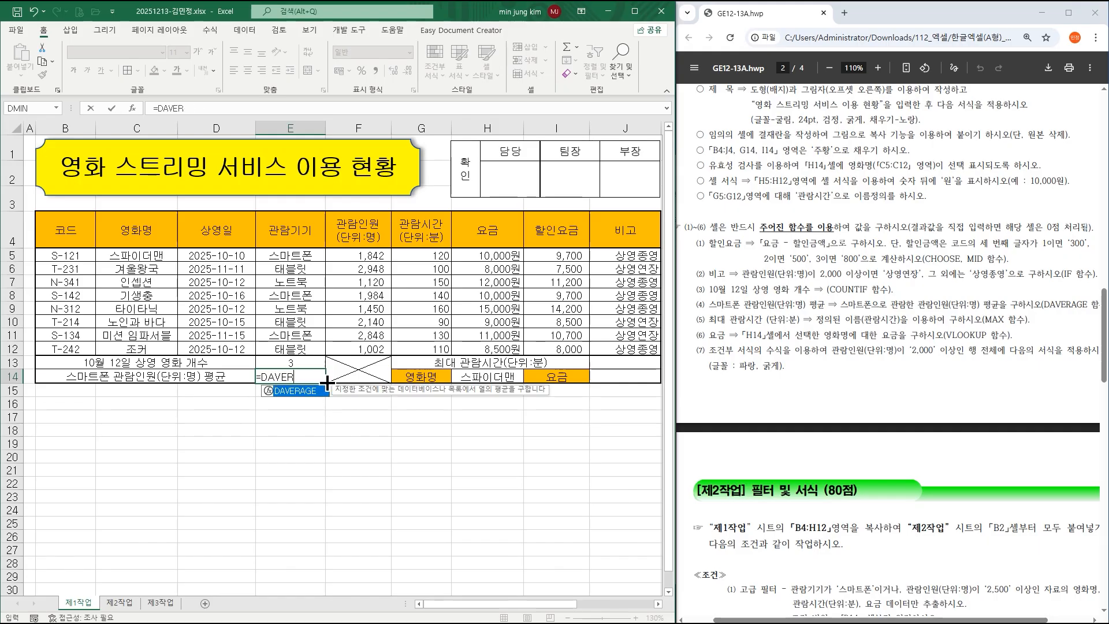
key("BackSpace")
key("BackSpace")
type("daverage")
key("BackSpace")
key("BackSpace")
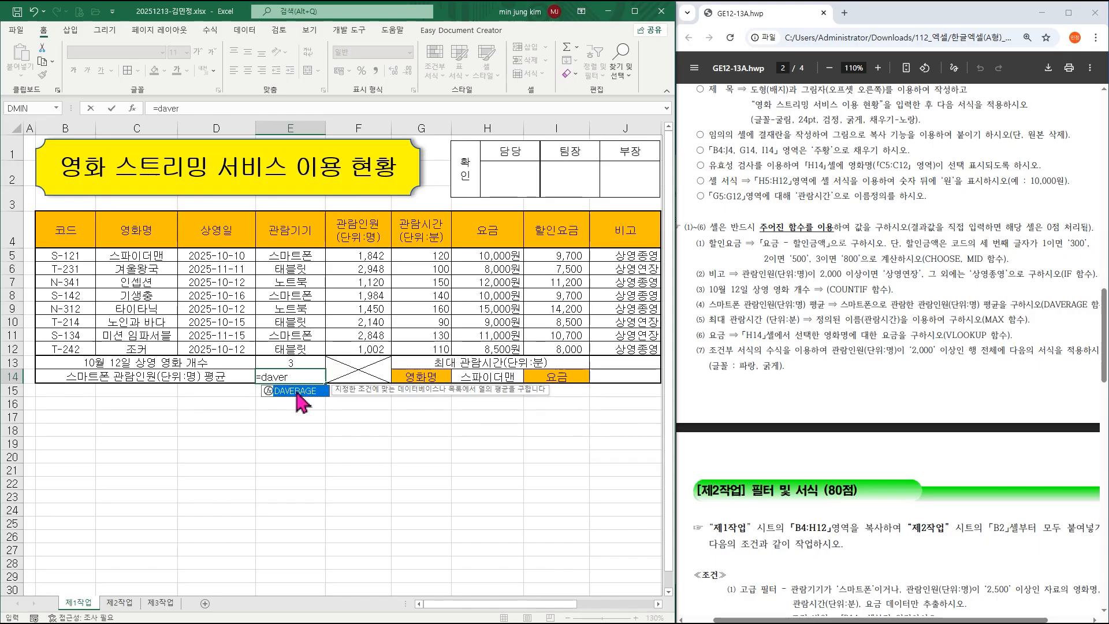
double_click(297, 392)
key("ctrl+a")
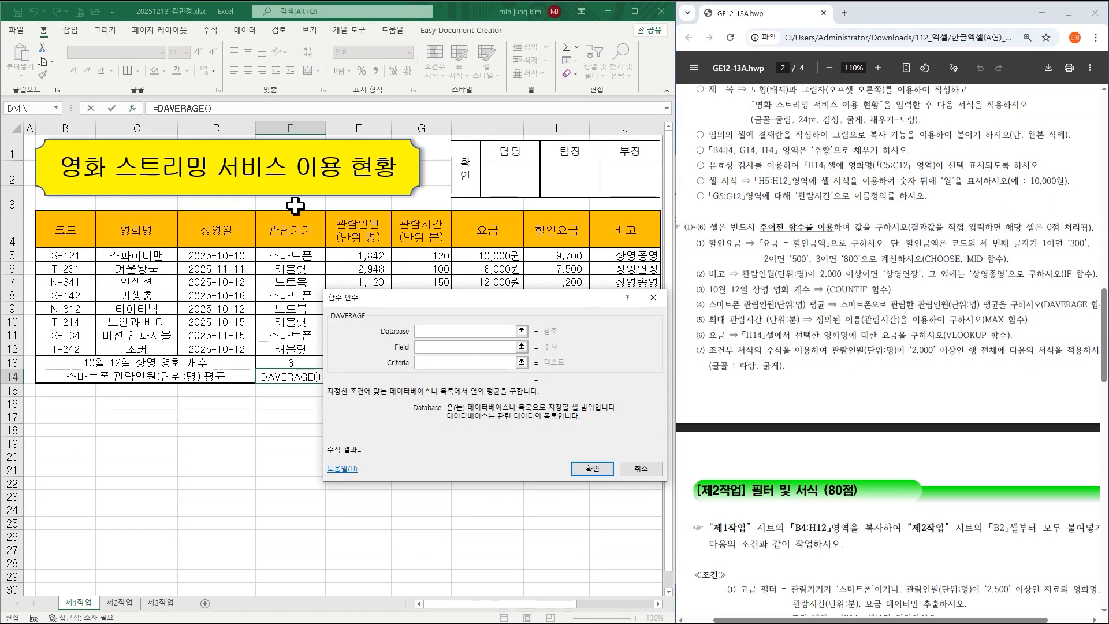
Set DAVERAGE's Database B4:H12, Field F4 and Criteria E4:E5, and confirm.
left_click_drag(400, 301, 291, 422)
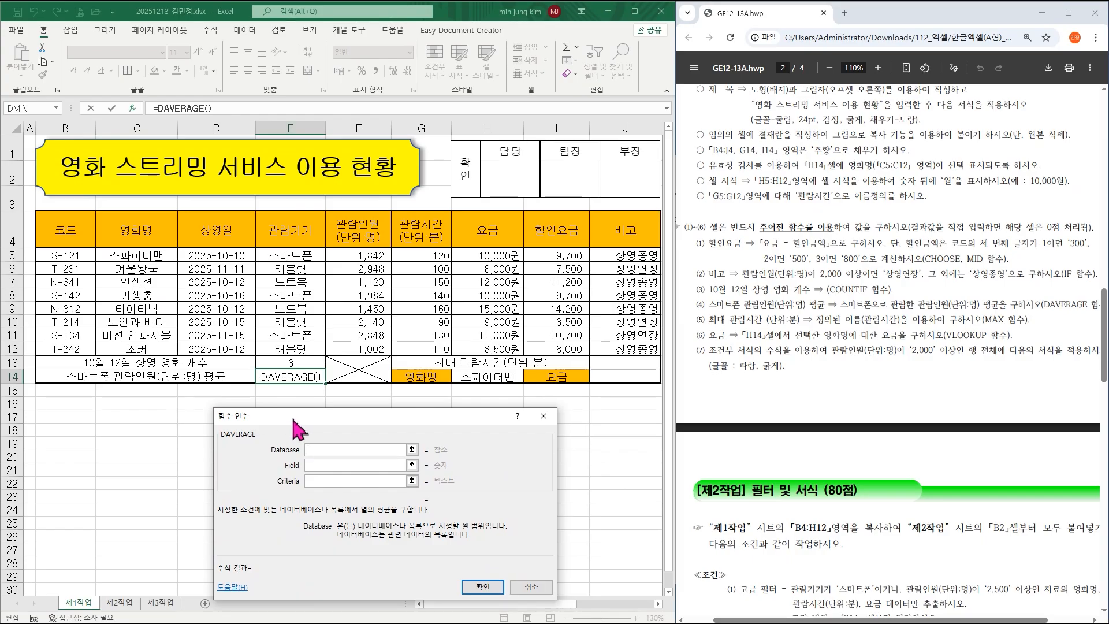
left_click(72, 227)
left_click_drag(72, 227, 477, 349)
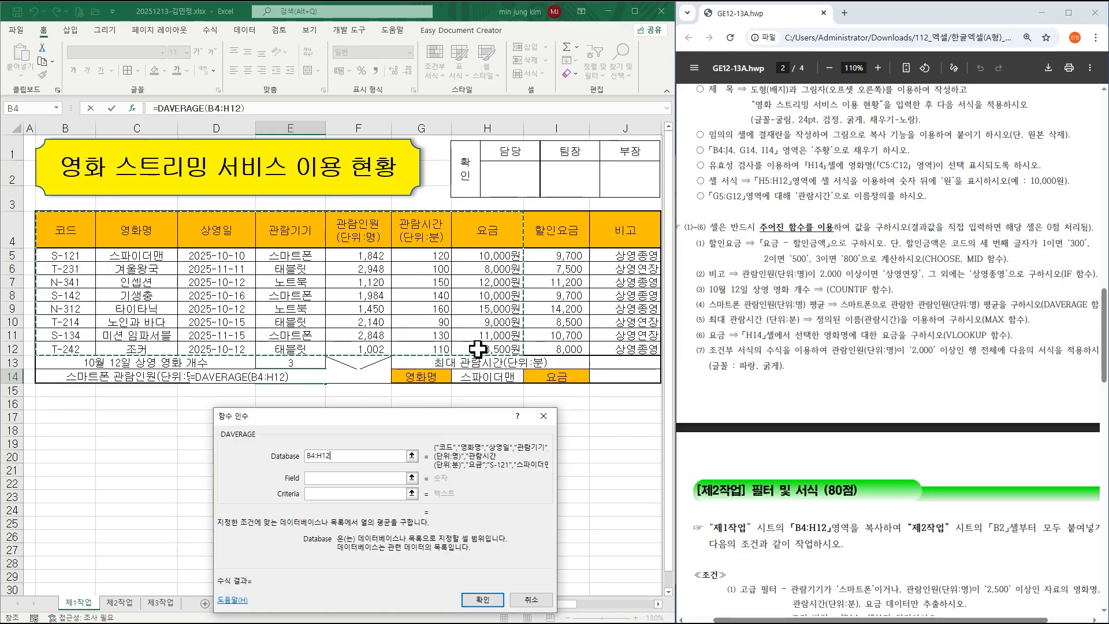
left_click(322, 479)
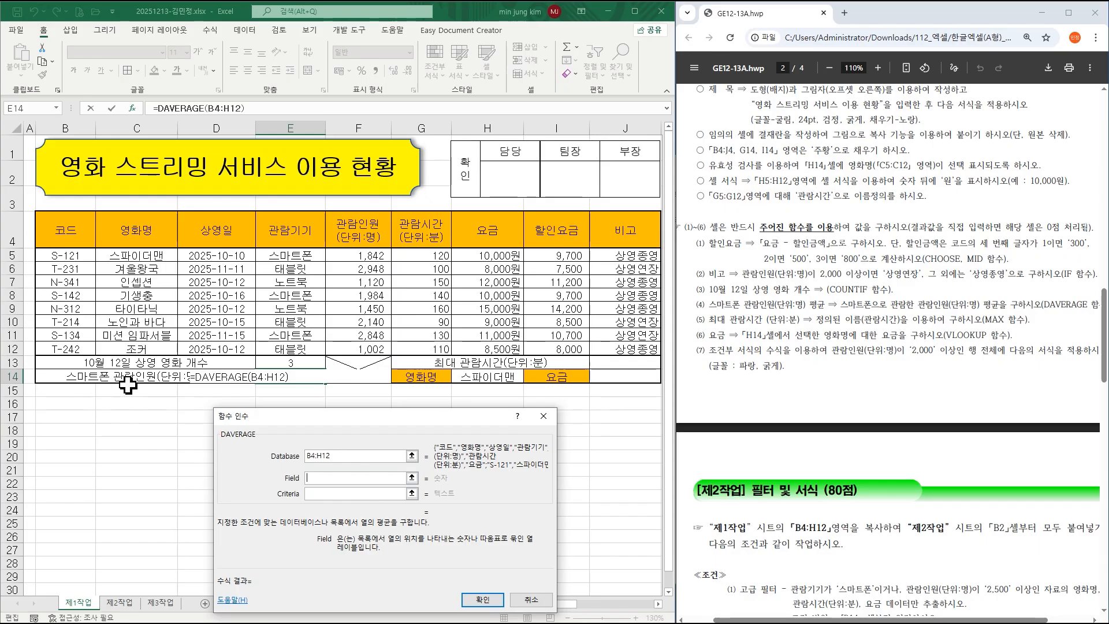
left_click(362, 230)
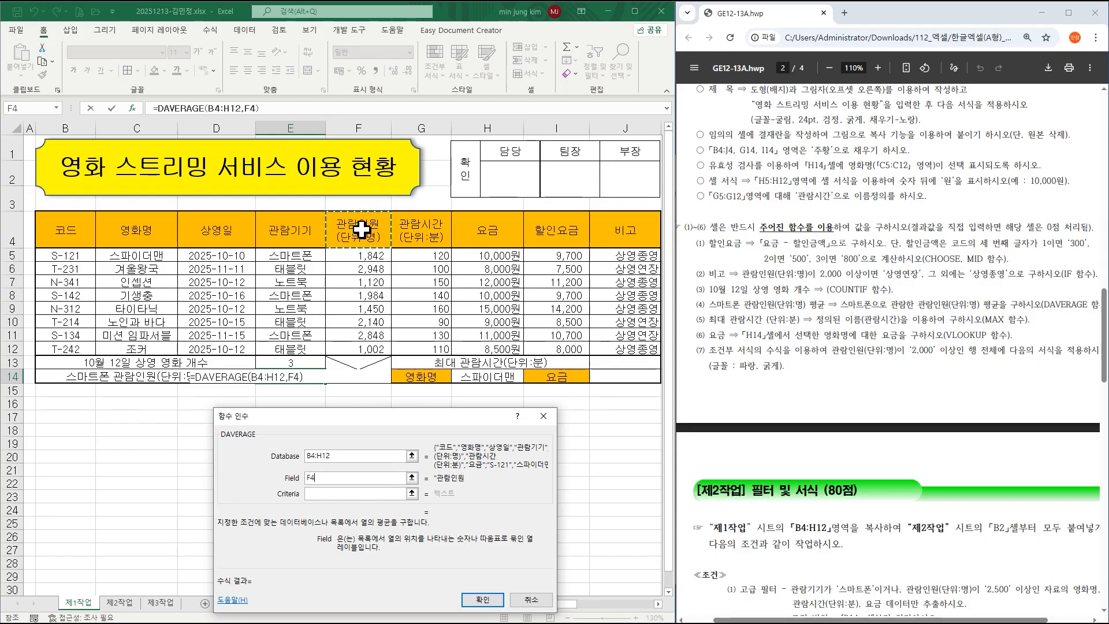
left_click(325, 494)
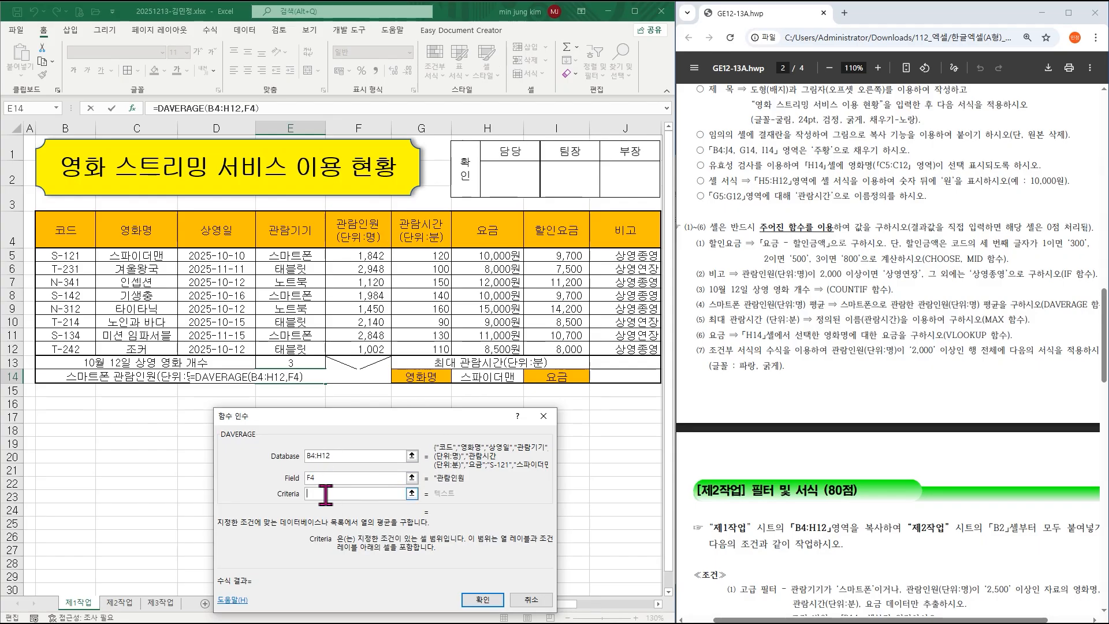
left_click(308, 241)
left_click_drag(308, 242, 308, 255)
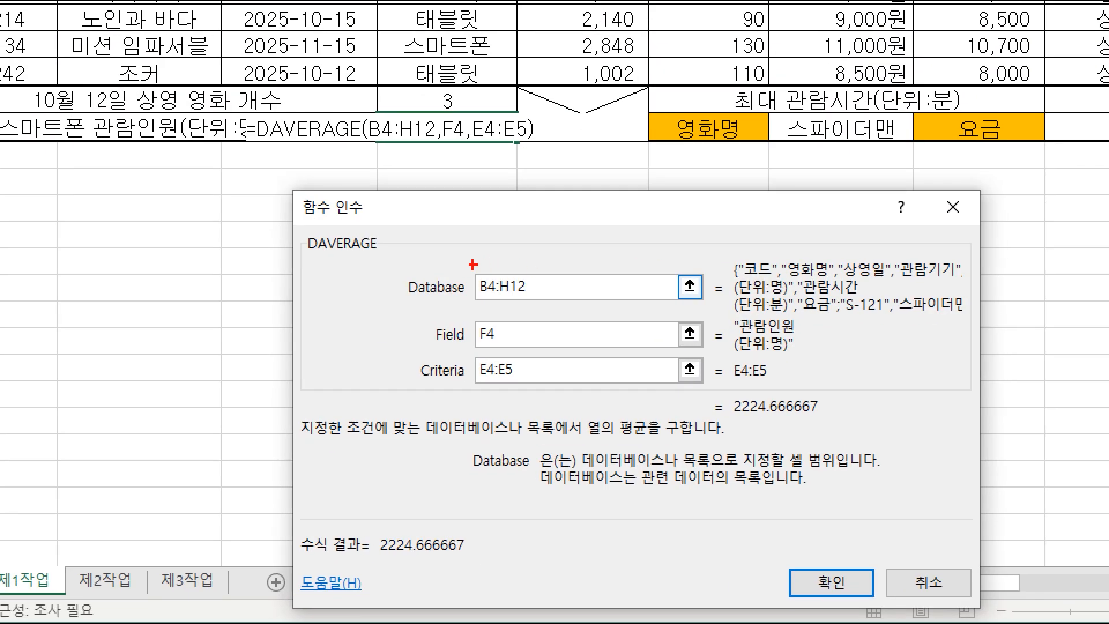
left_click_drag(469, 264, 553, 303)
left_click_drag(473, 349, 555, 397)
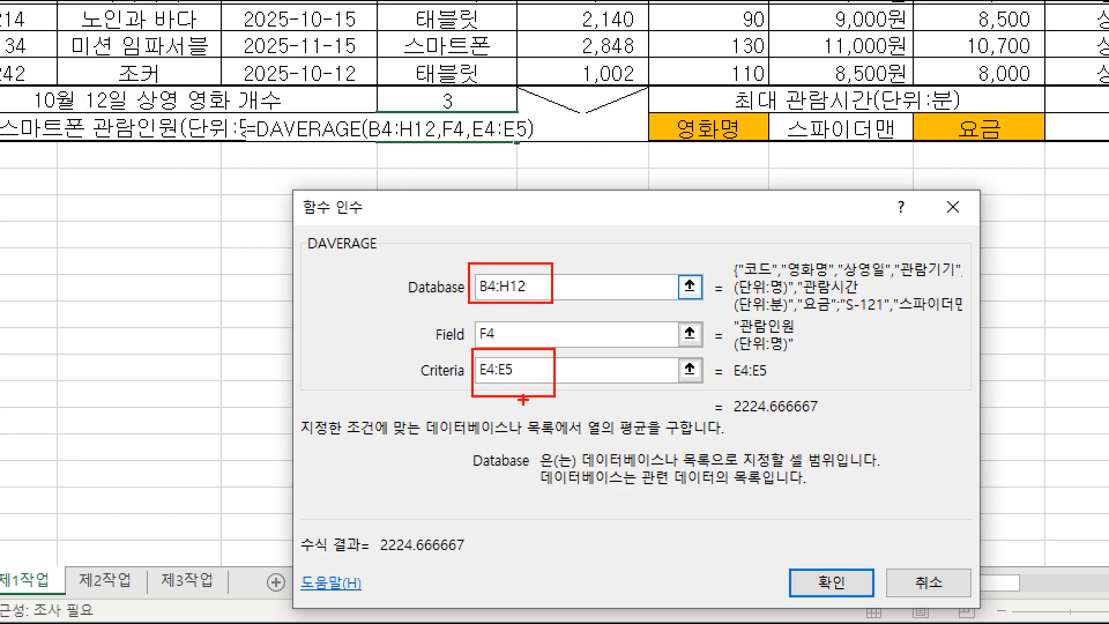
left_click(656, 369)
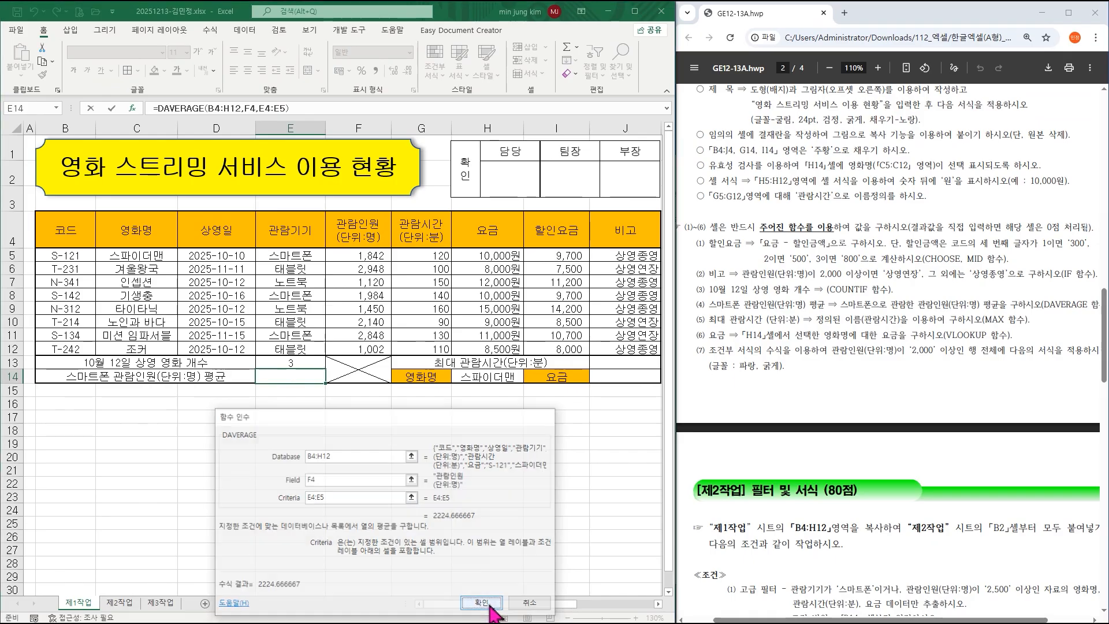
left_click(482, 603)
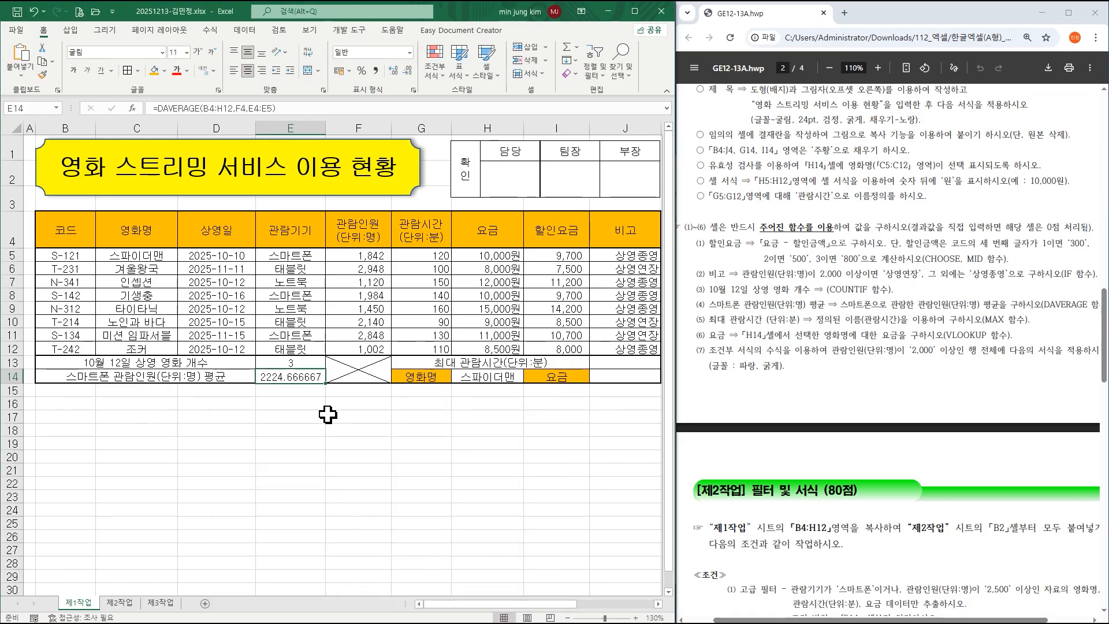
Remove a stray reference from E14's formula so it shows 2224.666667.
left_click_drag(913, 619, 943, 619)
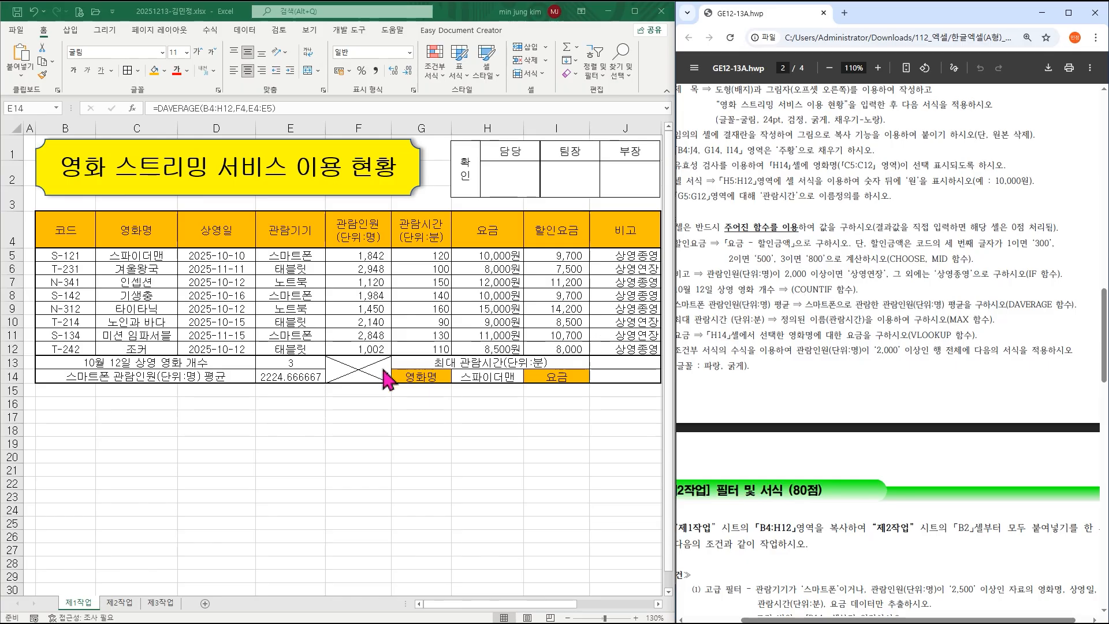
double_click(304, 377)
left_click(359, 415)
key("BackSpace")
key("BackSpace")
key("BackSpace")
key("Return")
left_click(309, 379)
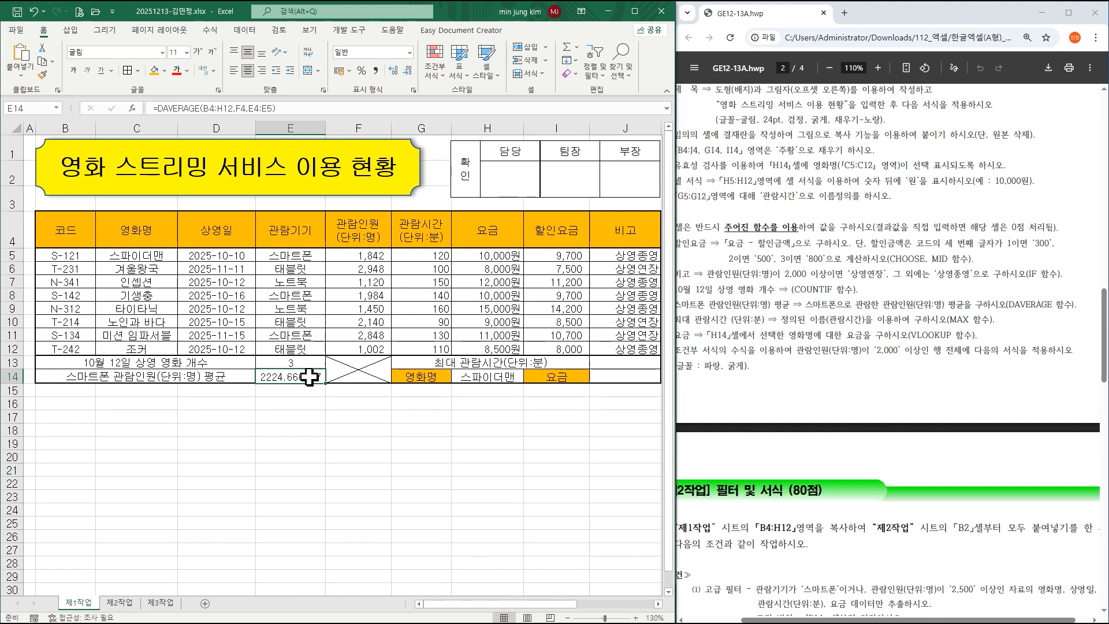
left_click_drag(837, 621, 822, 621)
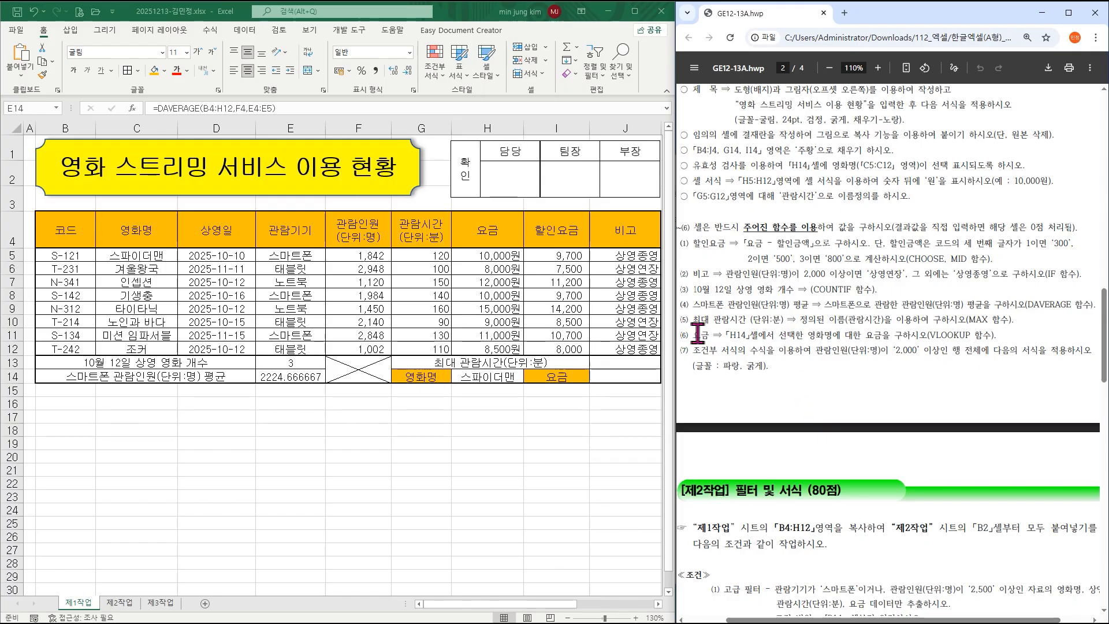
left_click(626, 364)
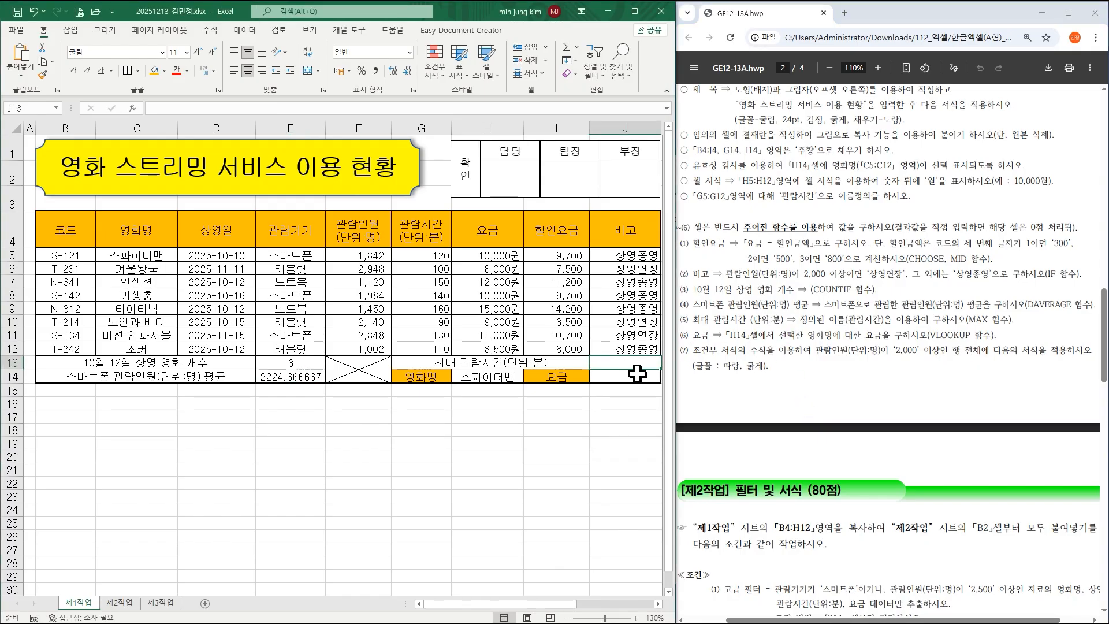
Enter =MAX(관람시간) in J13 to show the longest viewing time, 160.
type("=max")
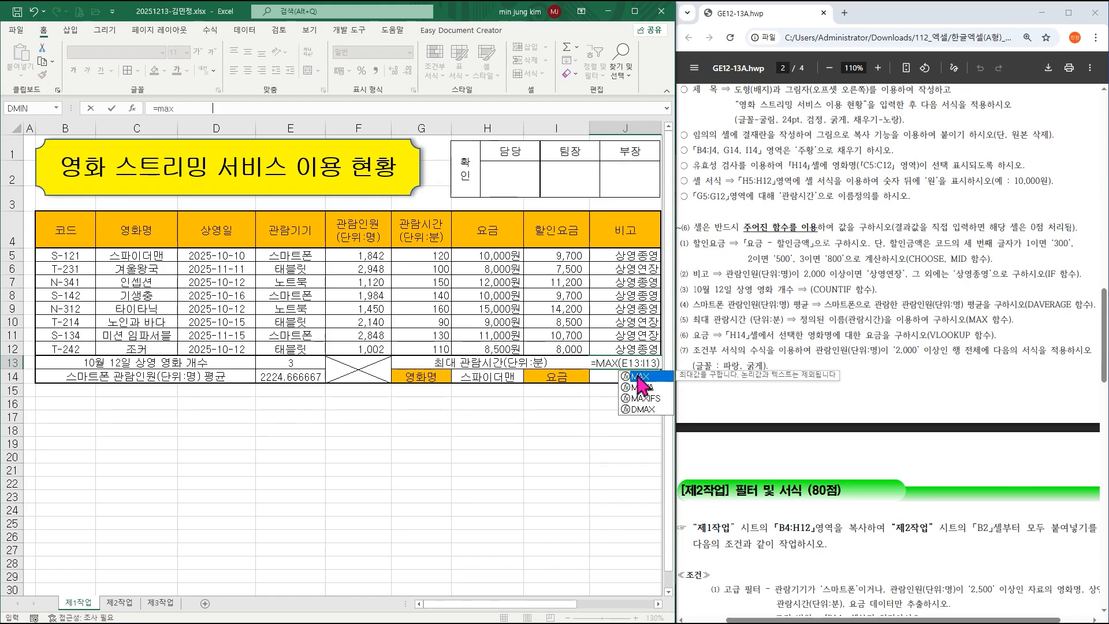
key("ctrl+a")
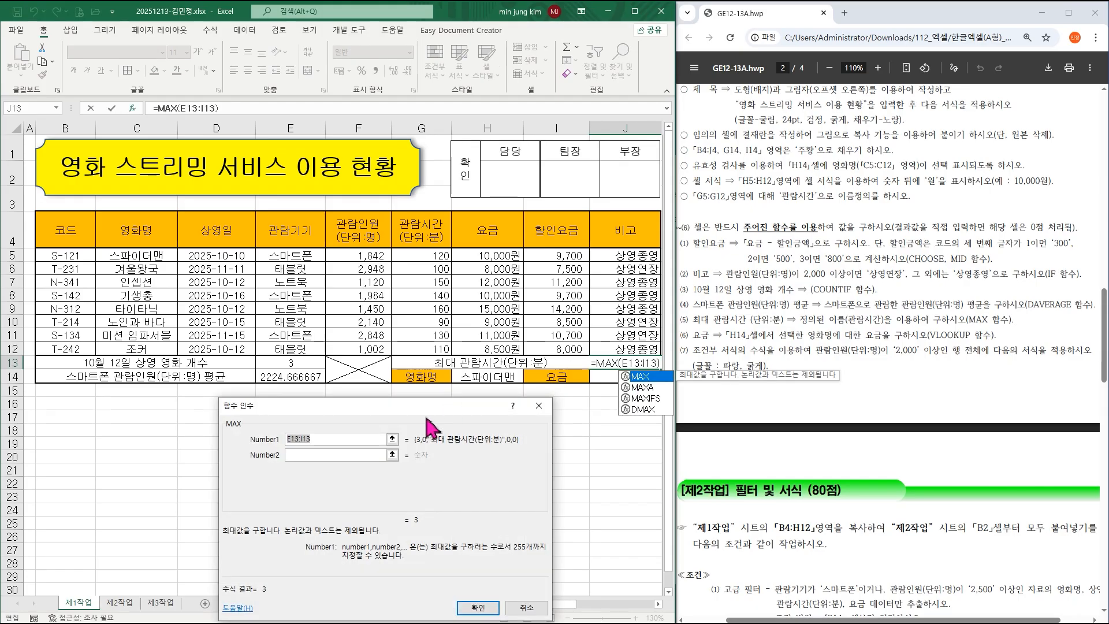
left_click_drag(414, 261, 418, 346)
key("Return")
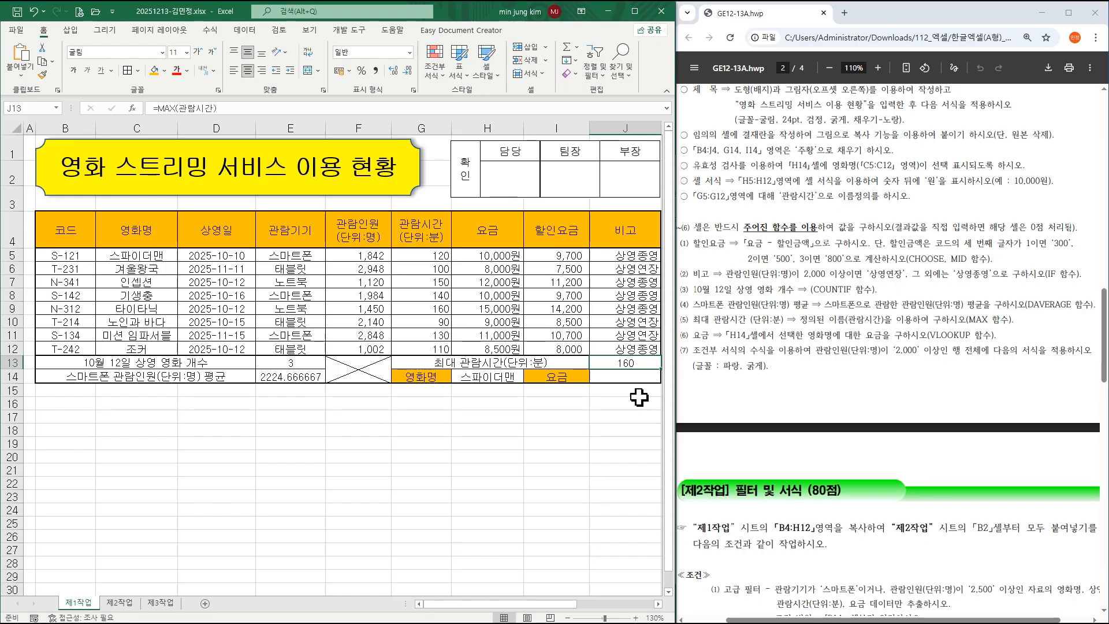
left_click(633, 377)
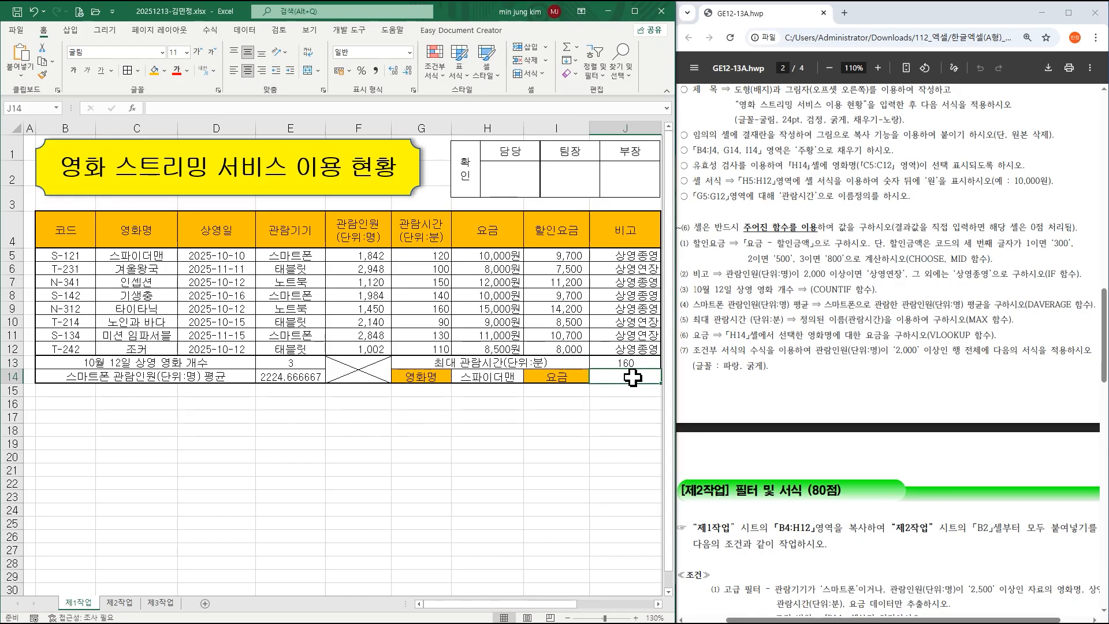
Start a VLOOKUP in J14 with lookup value H14 and table array C4:H12.
type("=")
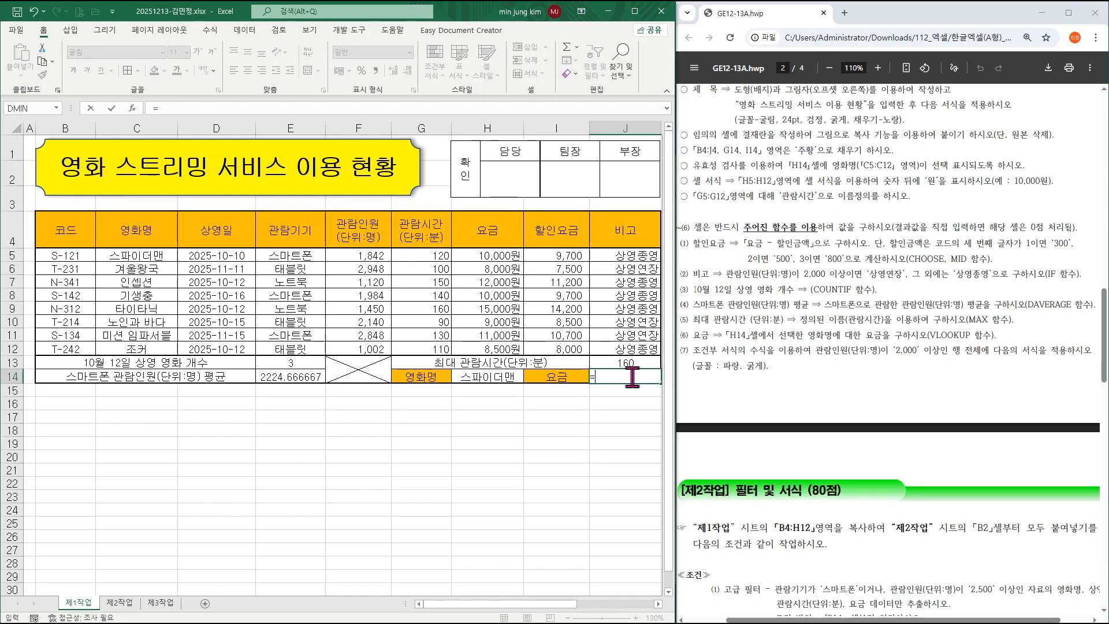
type("vlookup")
key("ctrl+a")
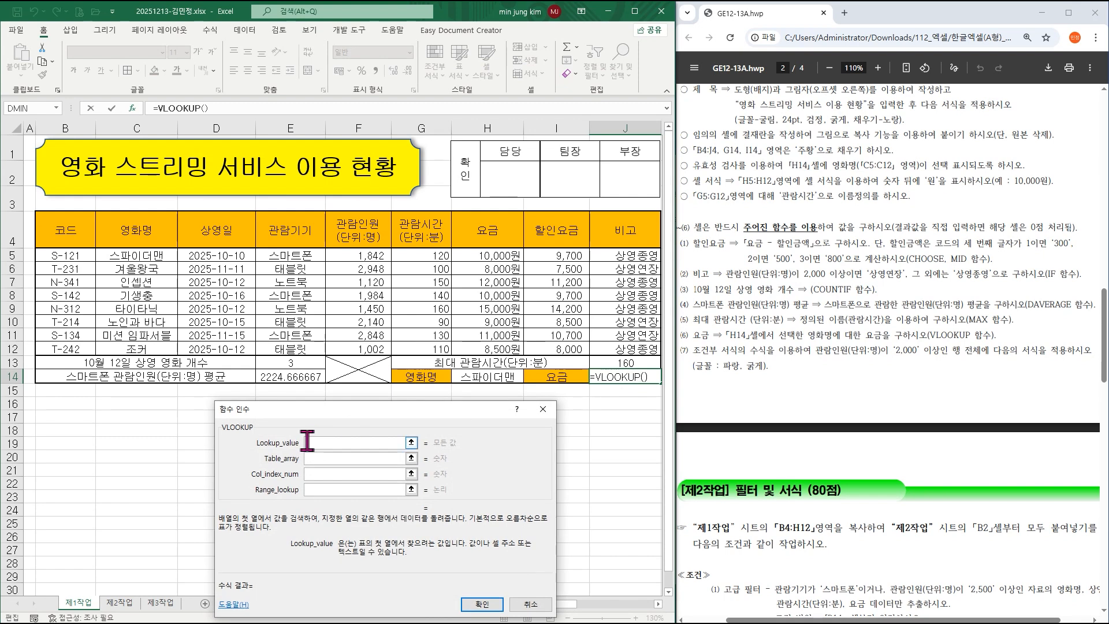
left_click(474, 379)
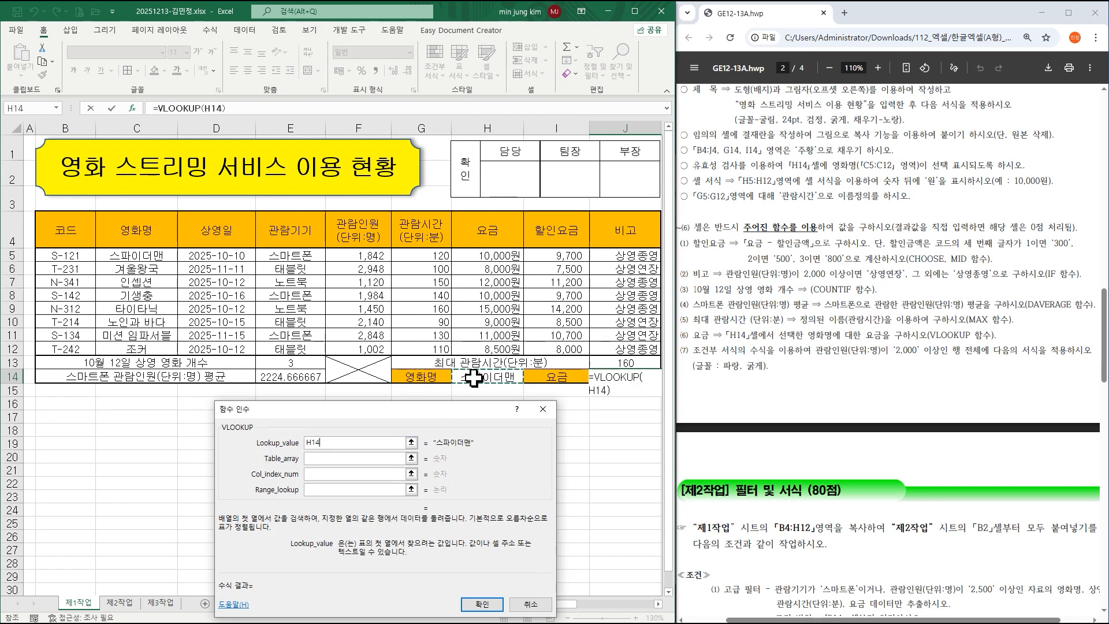
left_click(349, 459)
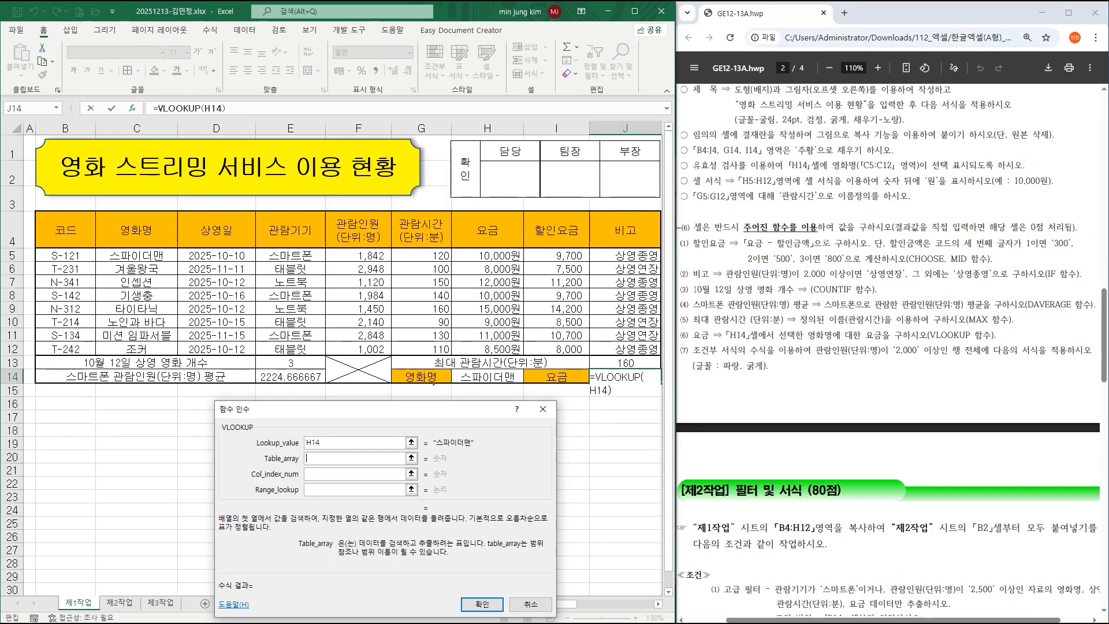
left_click_drag(434, 383, 431, 388)
left_click_drag(542, 388, 568, 358)
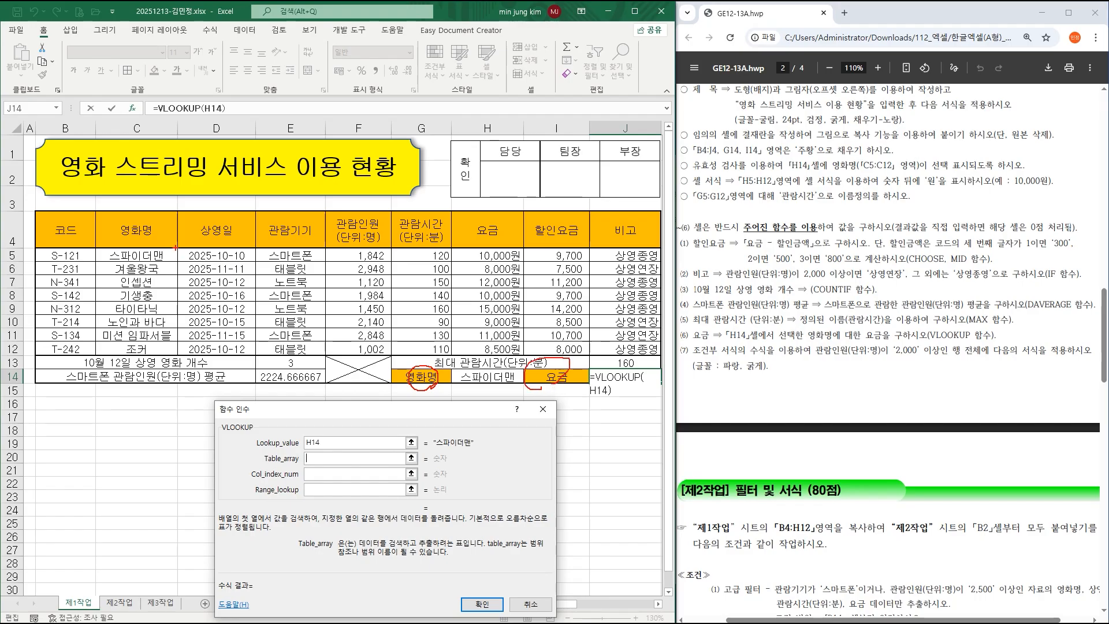
left_click_drag(167, 239, 153, 257)
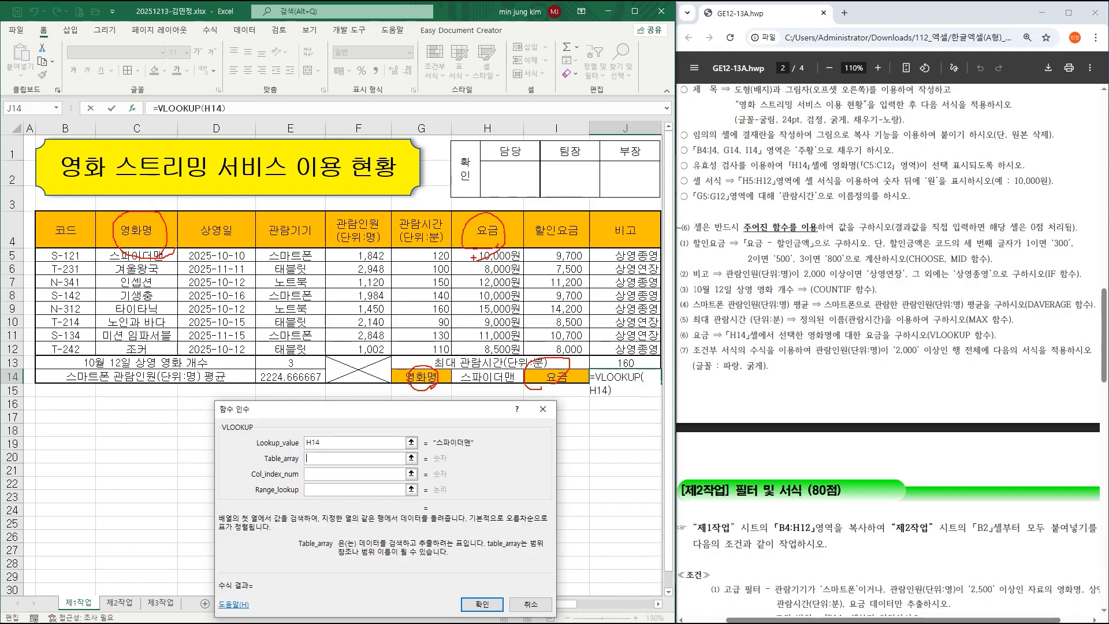
key("Escape")
mouse_move(155, 227)
left_mouse_down()
mouse_move(487, 322)
mouse_move(489, 349)
left_mouse_up()
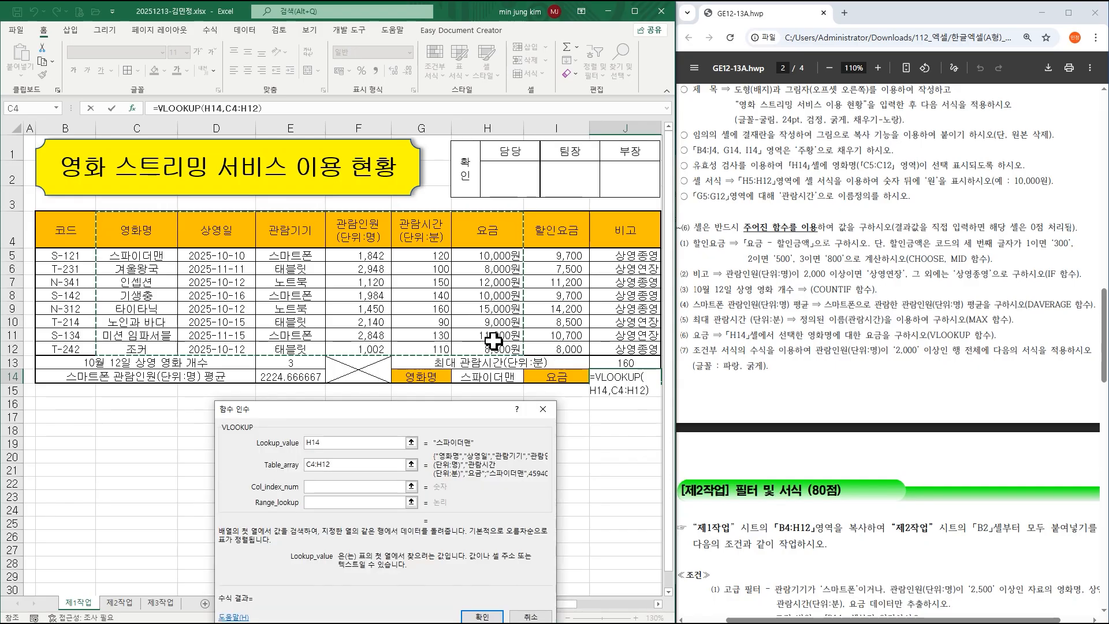
left_click(327, 487)
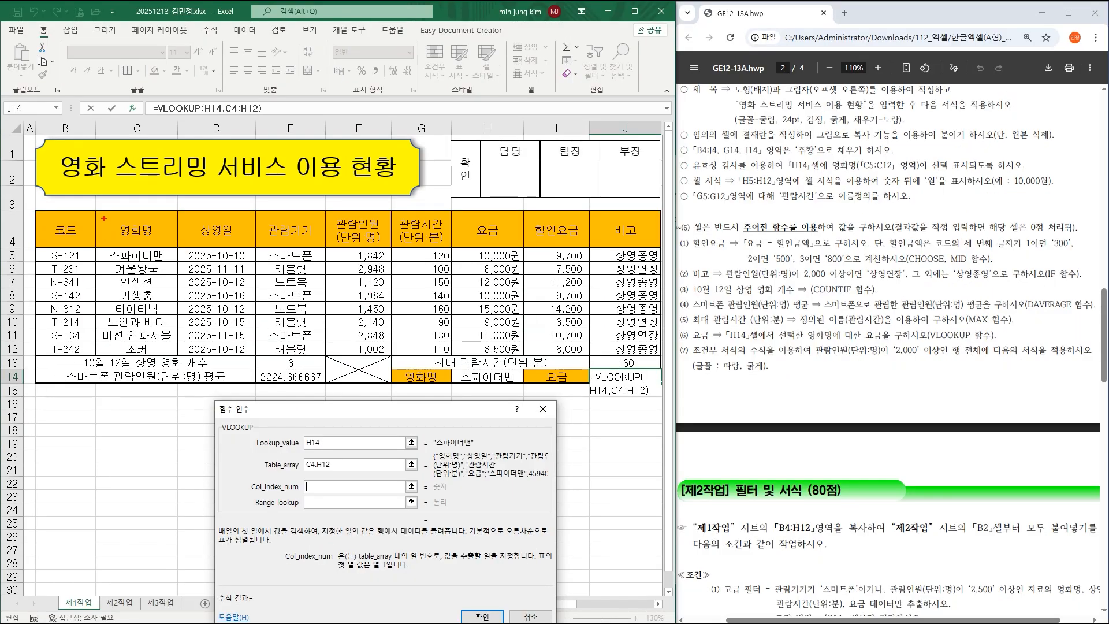
Finish the VLOOKUP with column index 6 and exact match 0, giving =VLOOKUP(H14,C4:H12,6,0).
left_click_drag(104, 218, 517, 355)
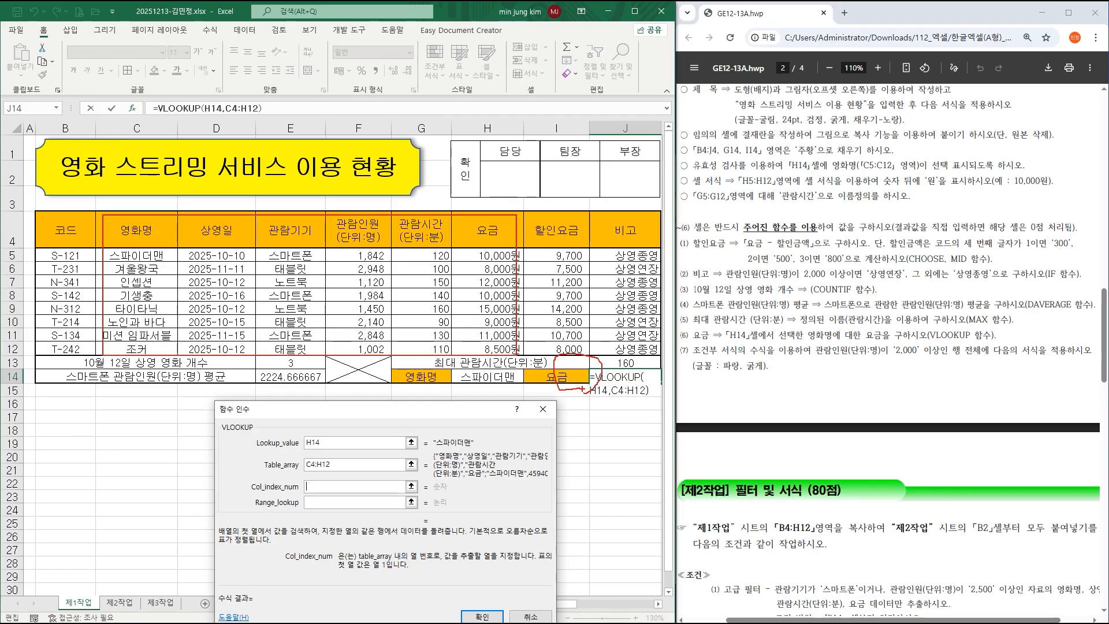
left_click_drag(143, 214, 175, 219)
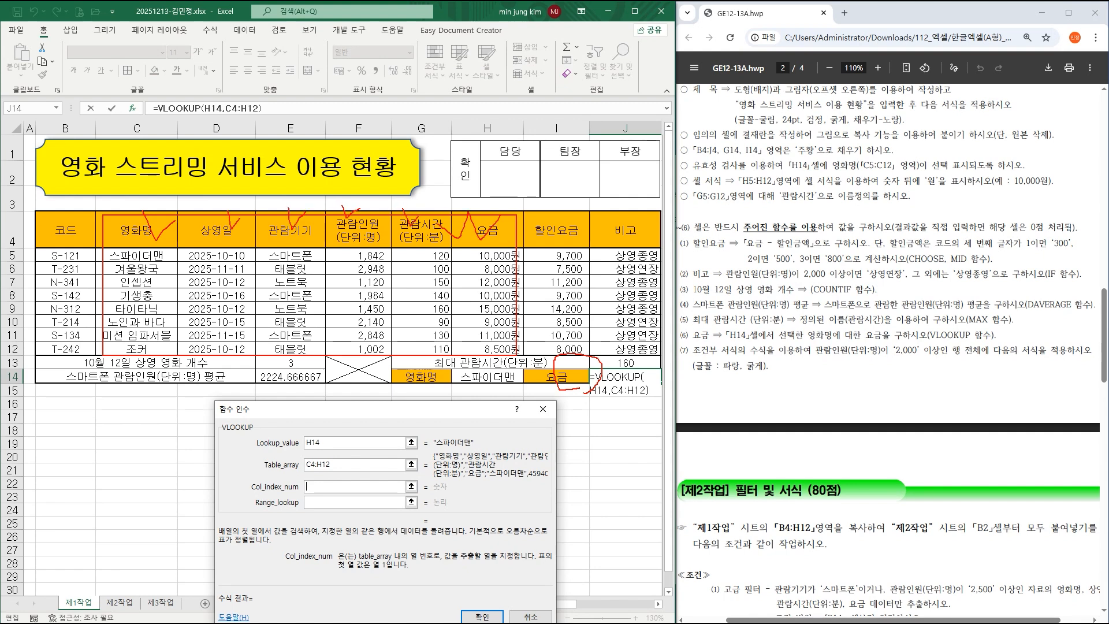
key("Escape")
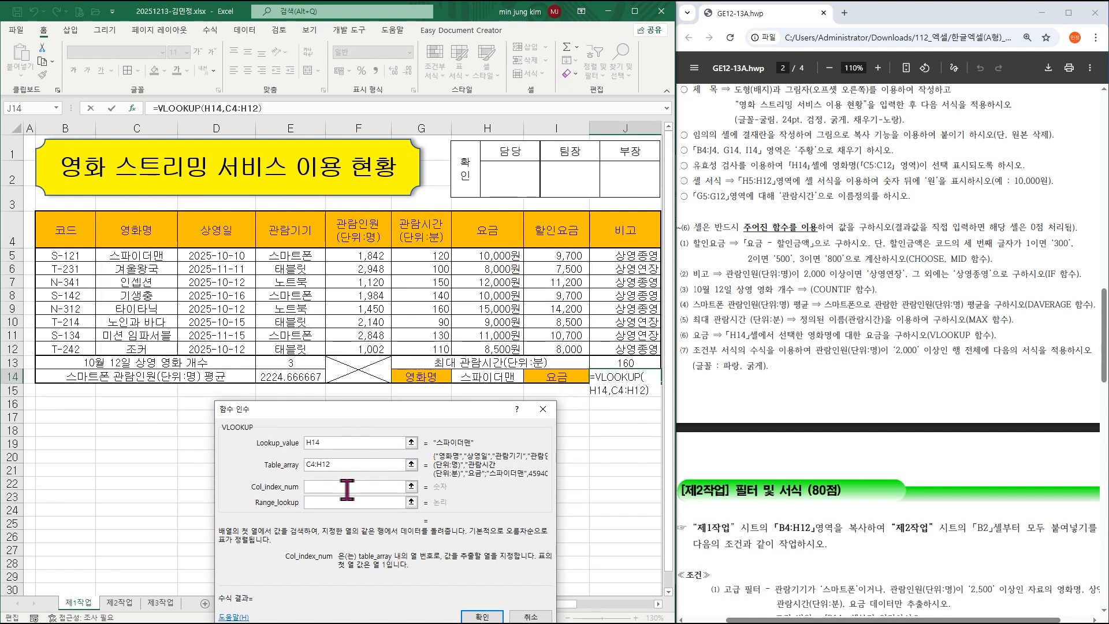
left_click(346, 490)
type("6")
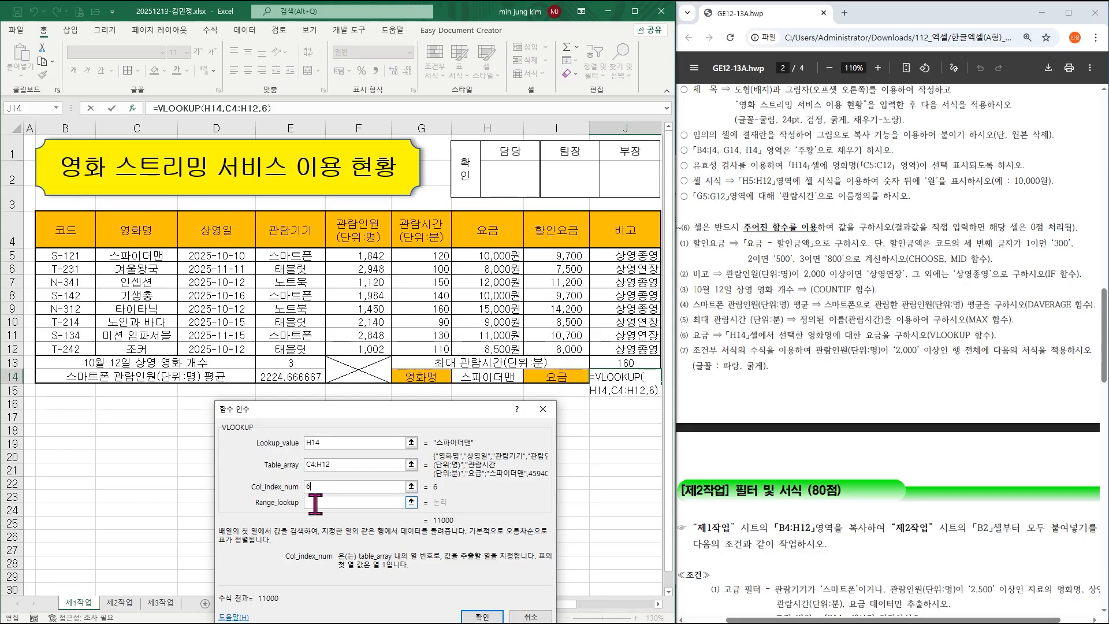
left_click(315, 503)
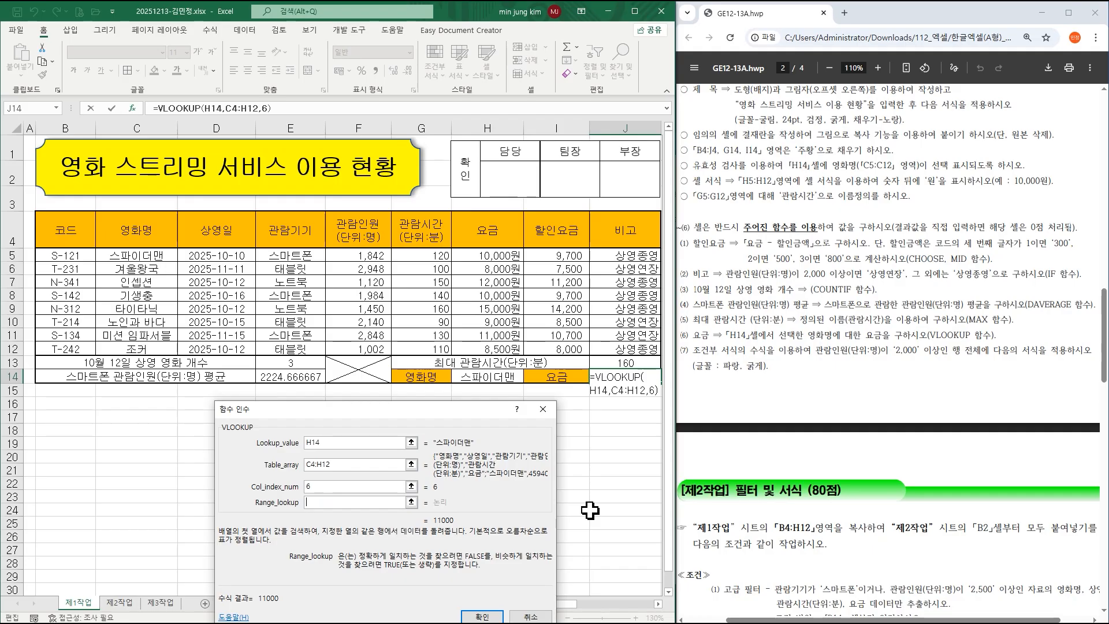
type("0")
left_click_drag(471, 410, 470, 256)
left_click(480, 463)
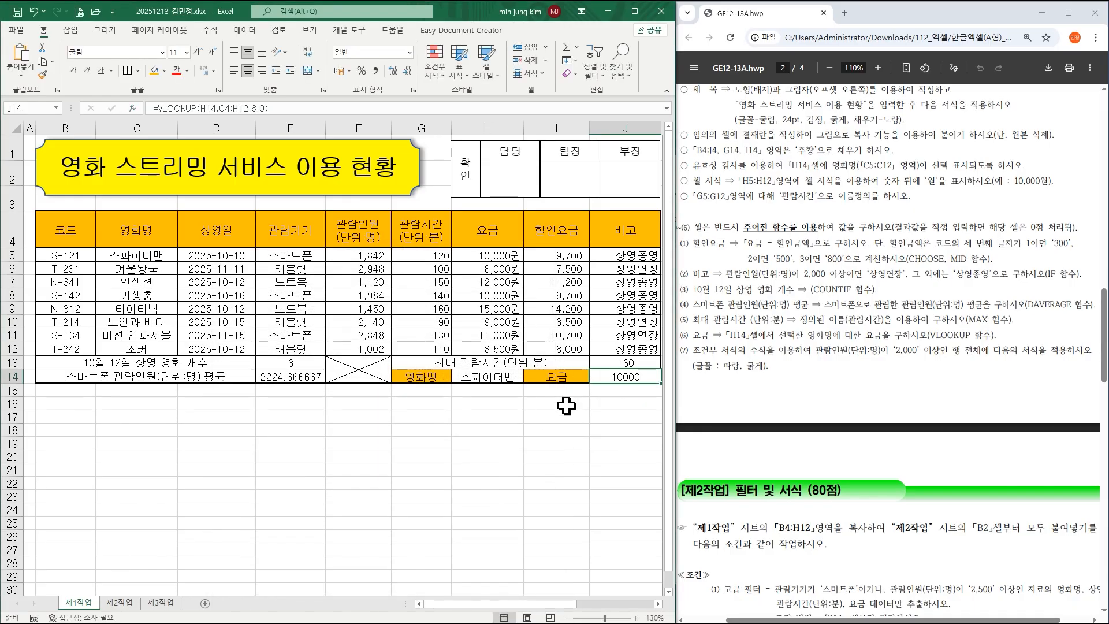
Switch H14 to 겨울왕국, then to 타이타닉 so J14 shows 15000, and select B5:J12.
left_click(479, 381)
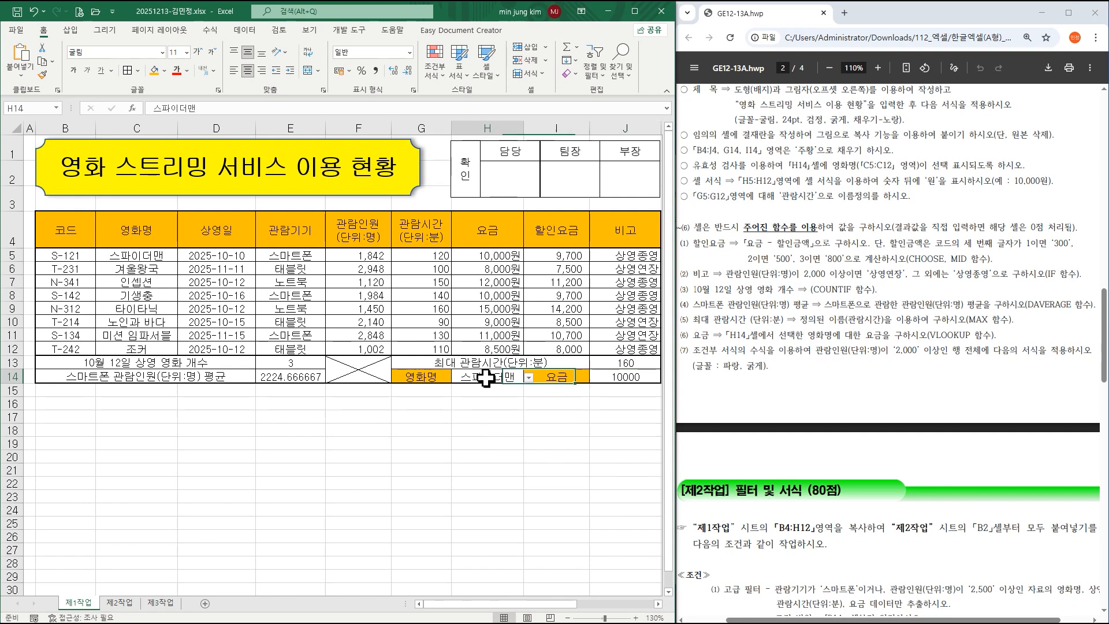
left_click(528, 377)
left_click(494, 401)
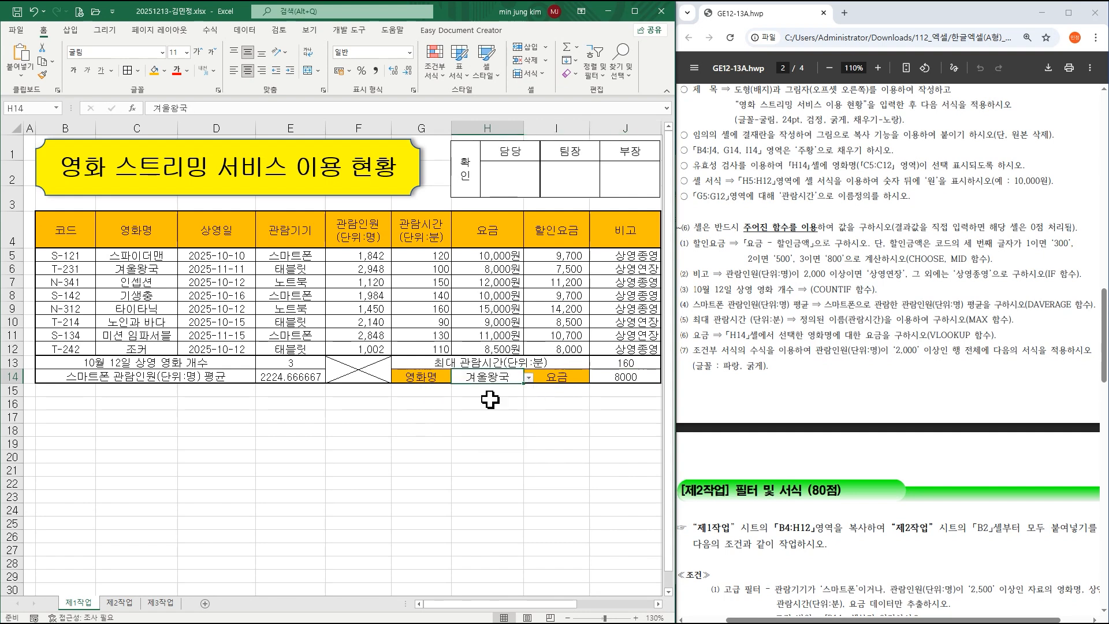
left_click(528, 377)
left_click(493, 437)
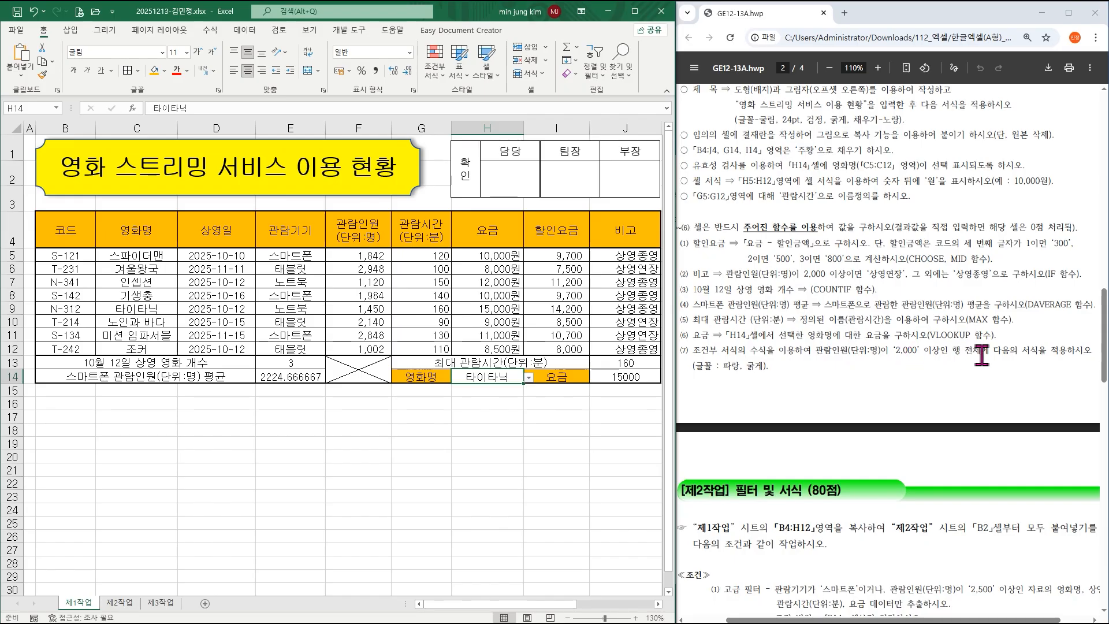
left_click(65, 255)
left_click_drag(65, 255, 606, 346)
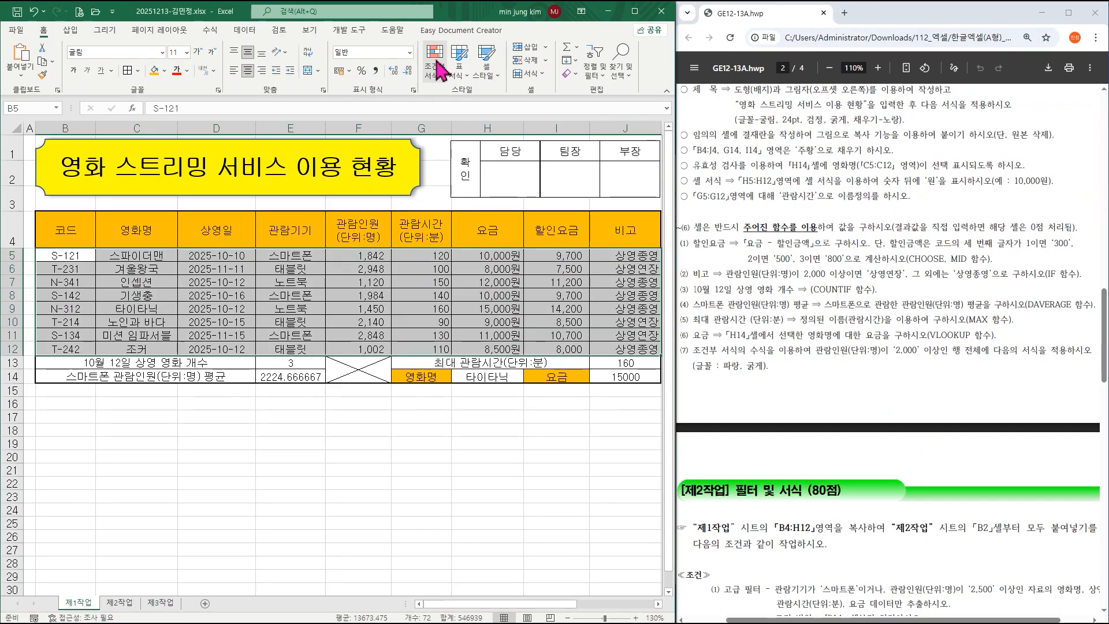
Create a formula-based conditional formatting rule =$F5>=2000 for the selected movie rows.
left_click(552, 118)
left_click(461, 235)
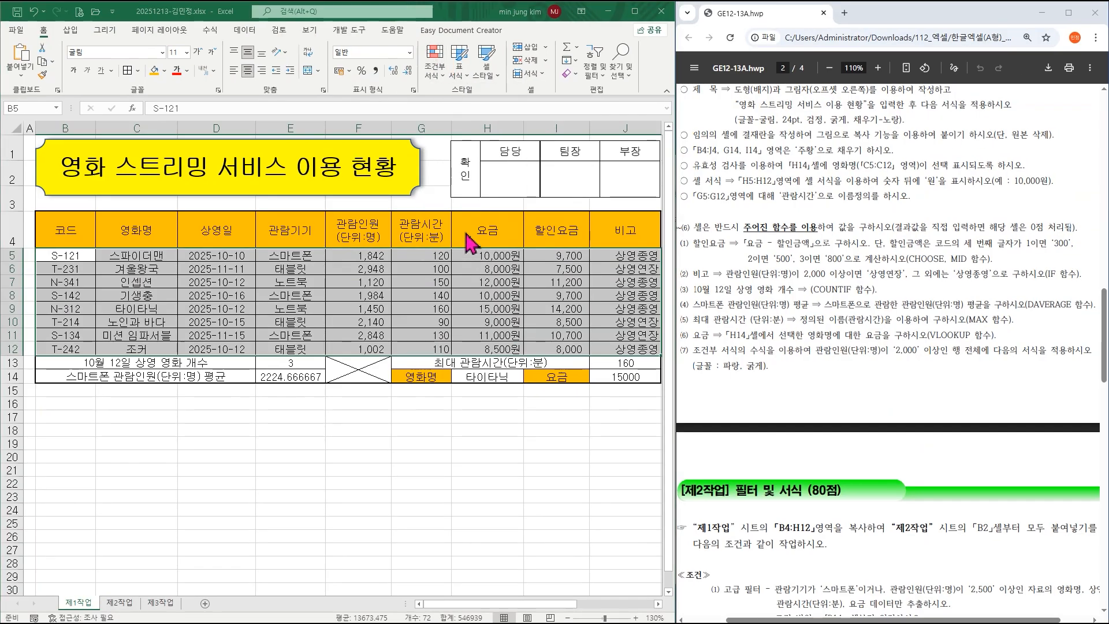
left_click(275, 357)
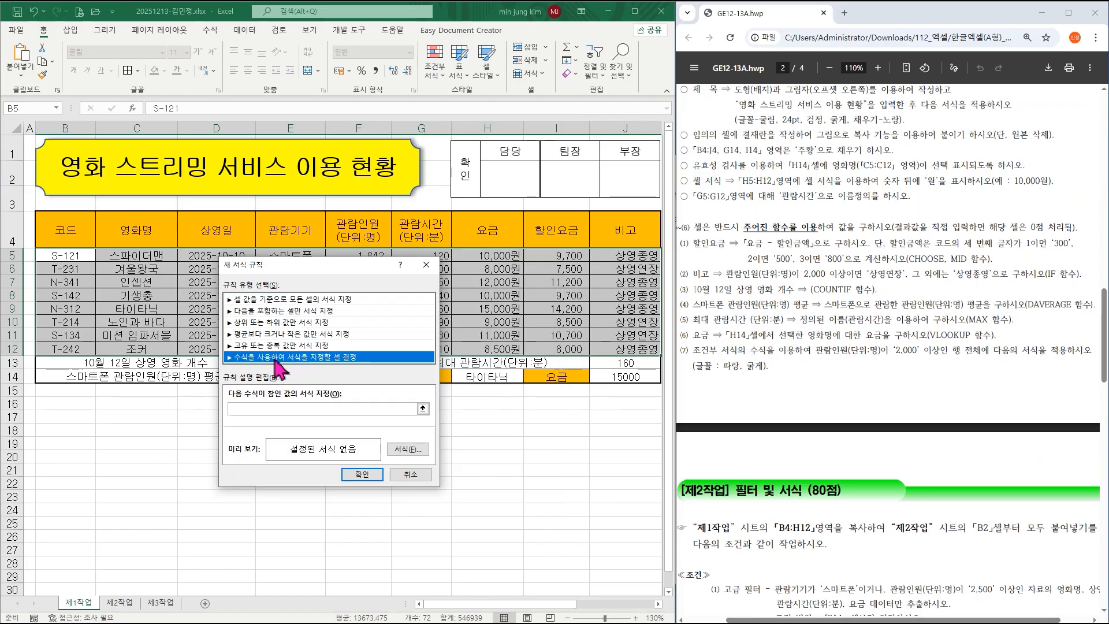
left_click(262, 410)
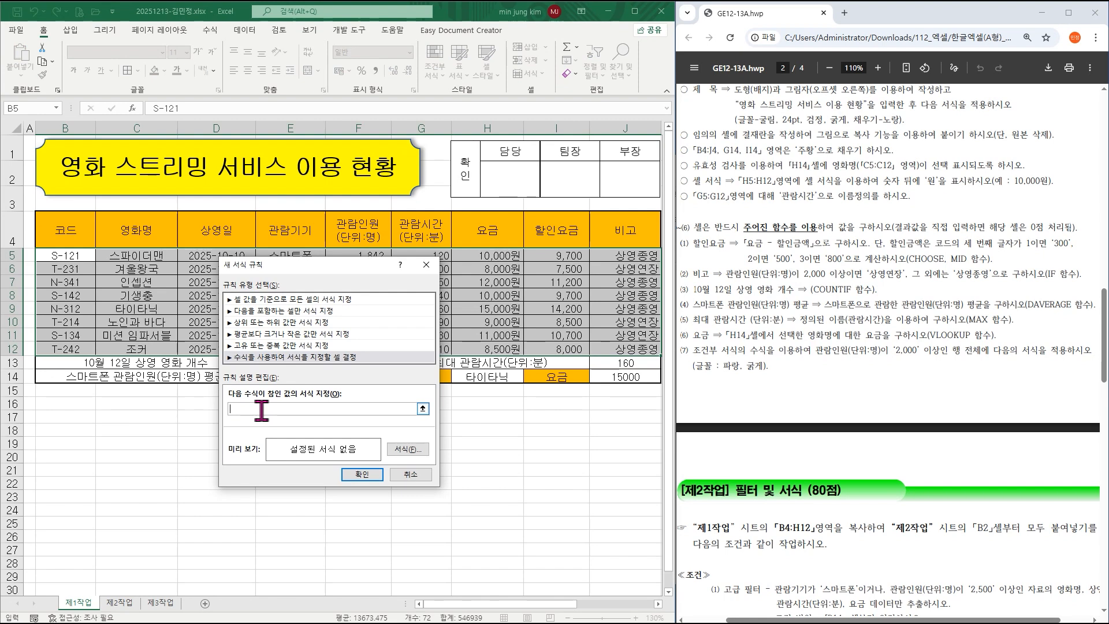
left_click_drag(298, 267, 299, 352)
left_click(364, 254)
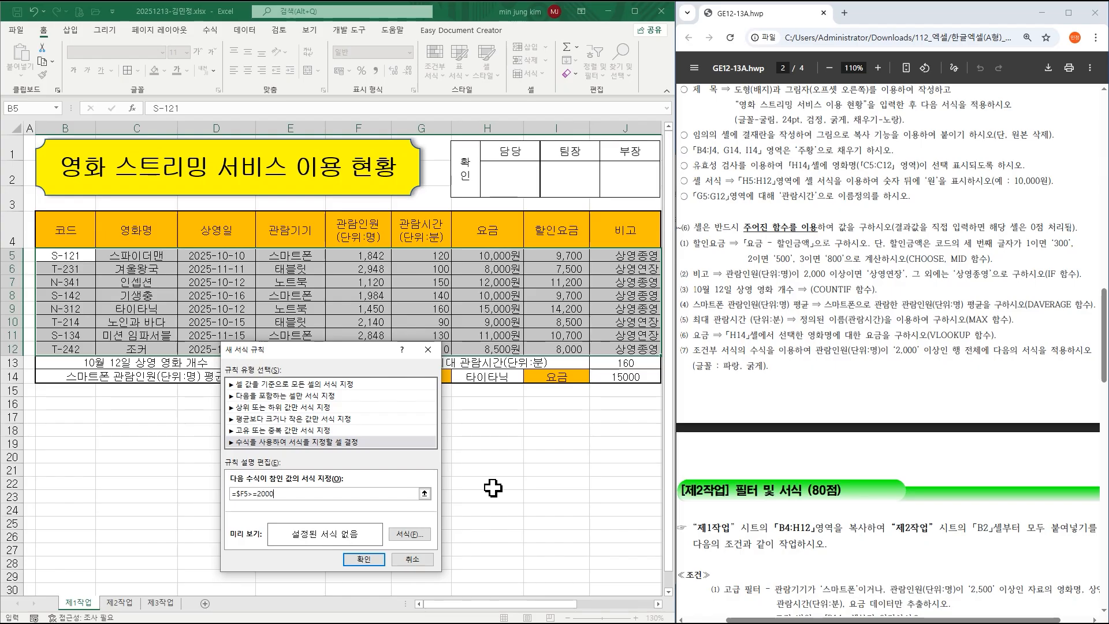
left_click_drag(351, 353, 375, 209)
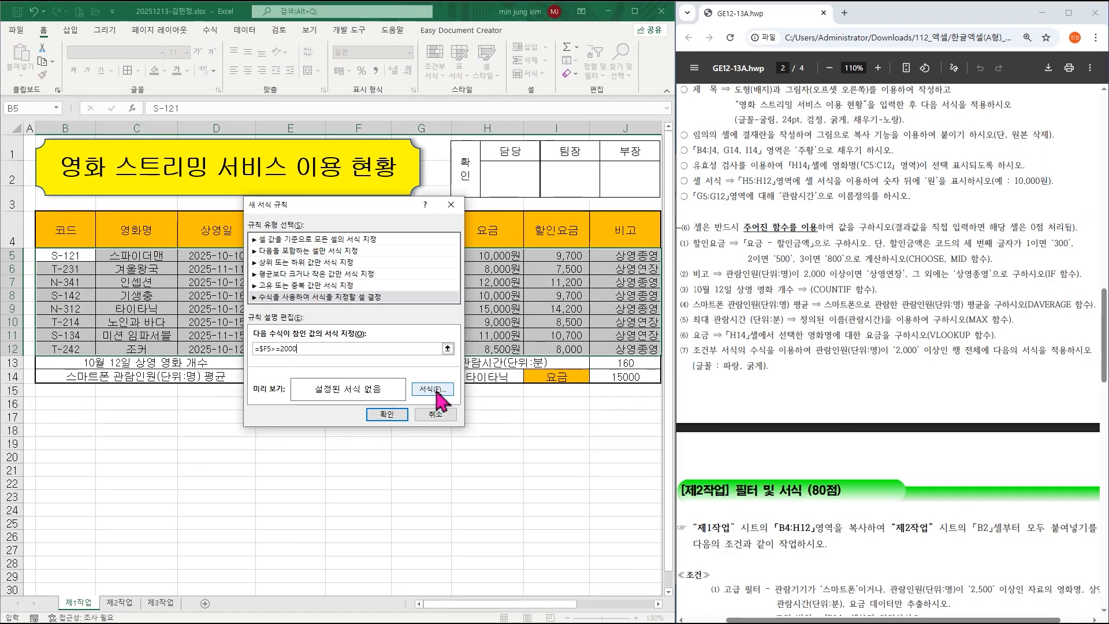
Give matching rows a bold blue font and apply the rule.
left_click(546, 308)
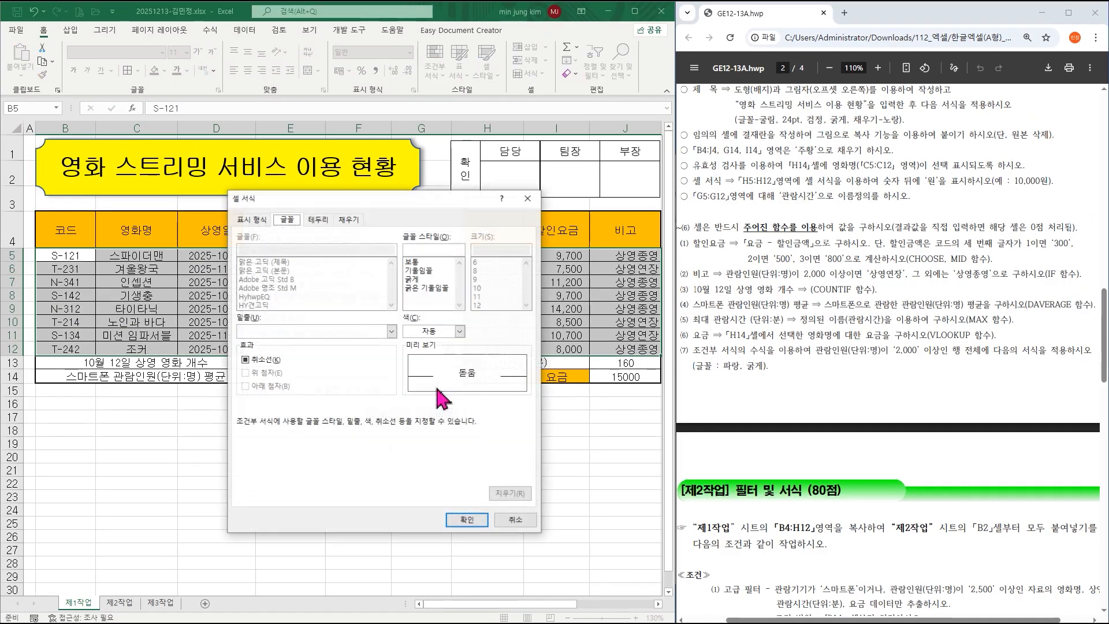
left_click(433, 334)
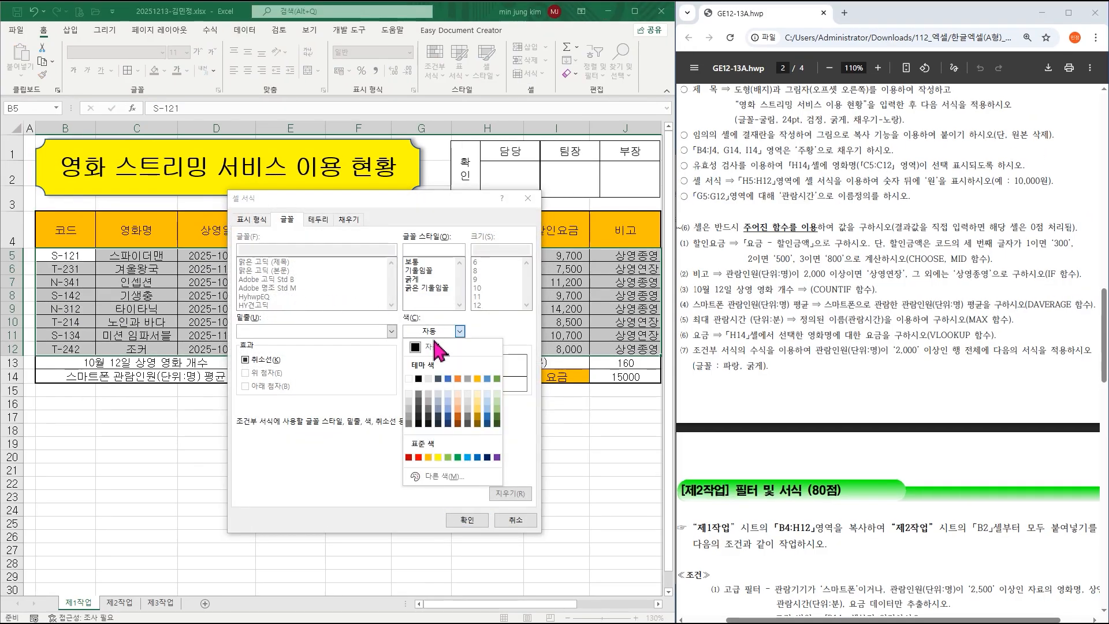
left_click(477, 457)
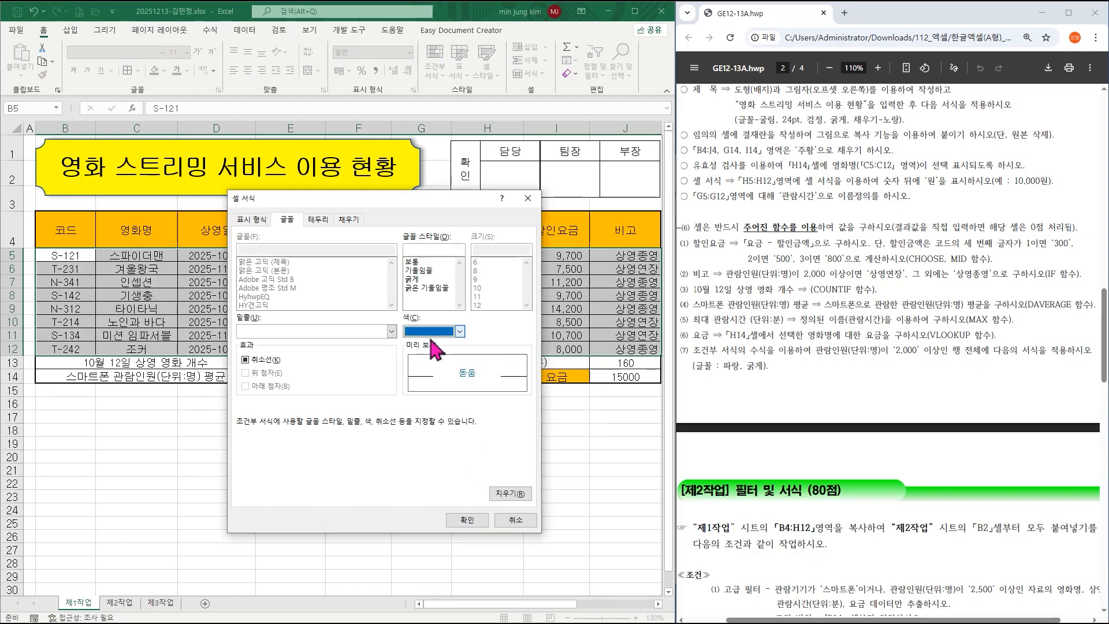
left_click(428, 279)
left_click(467, 520)
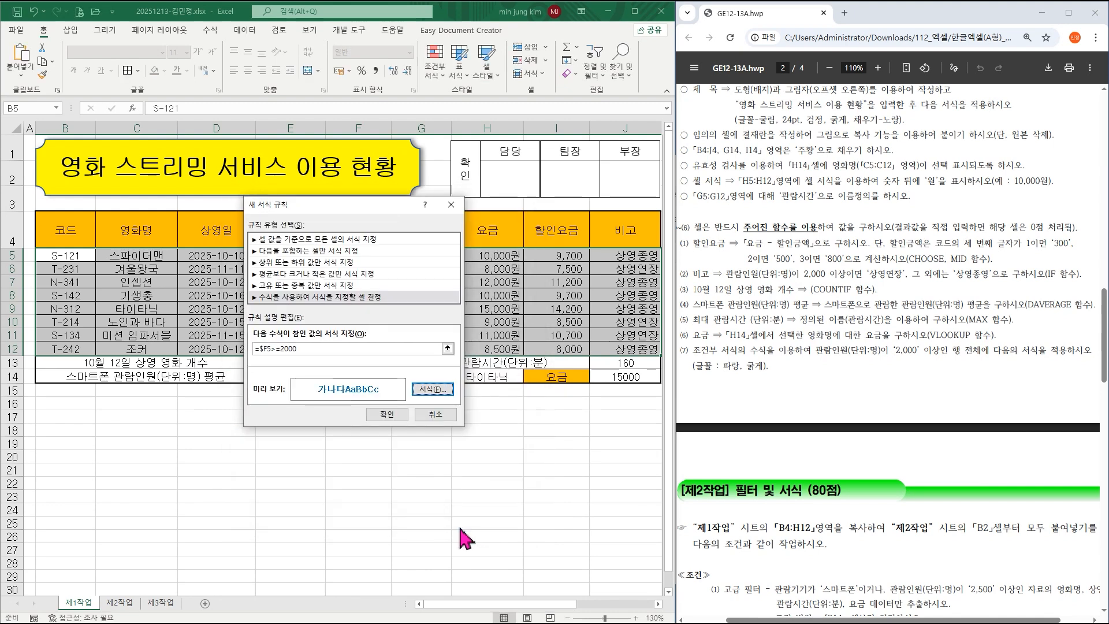
left_click(398, 423)
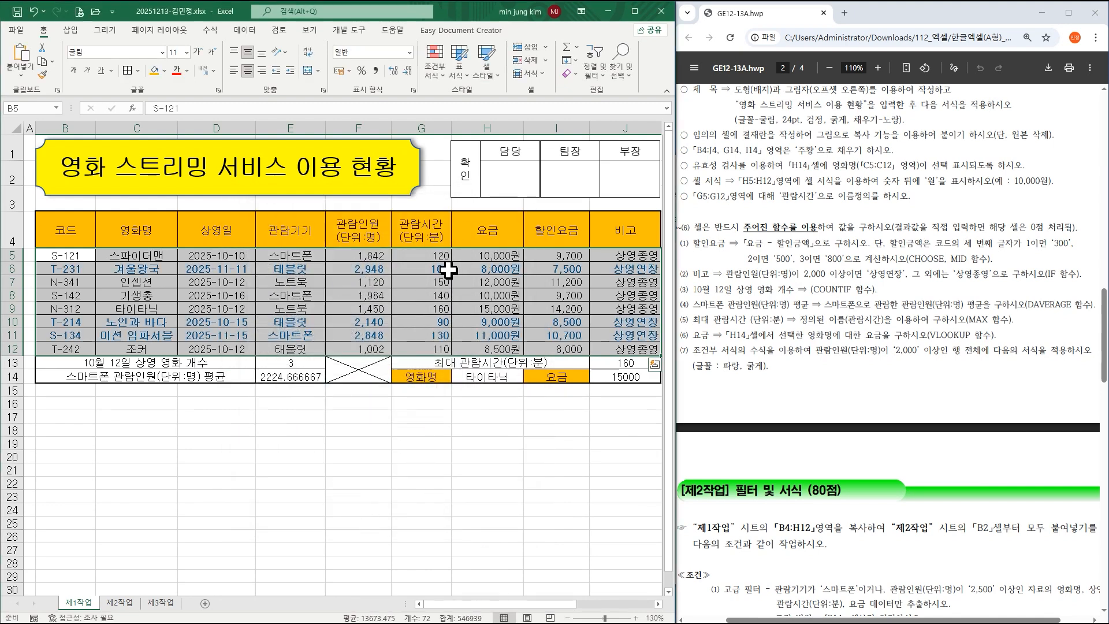
left_click(413, 282)
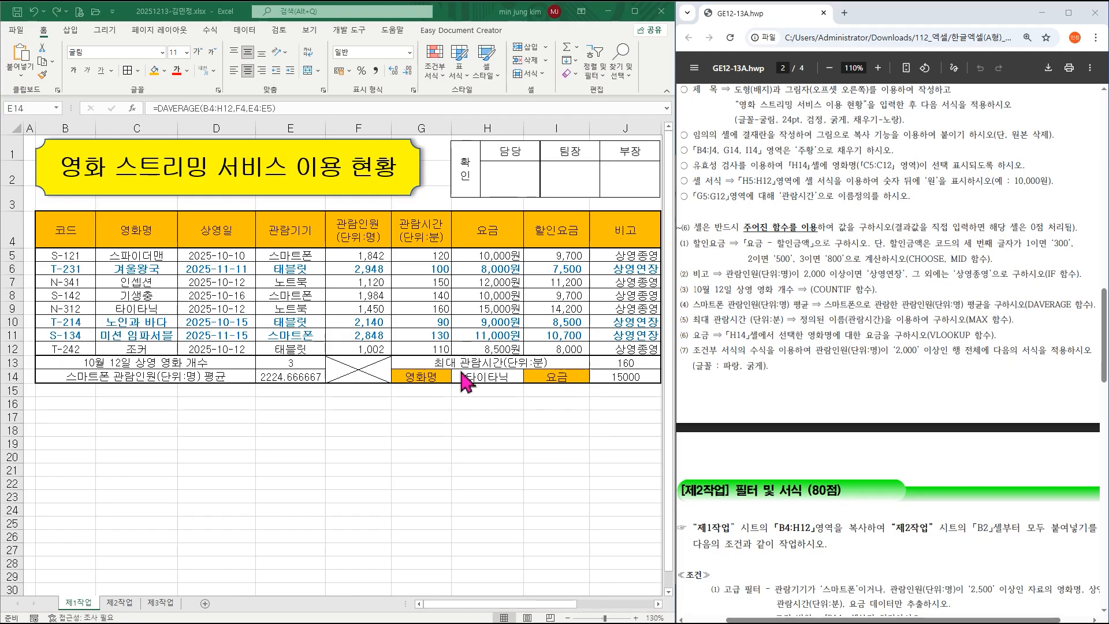
Apply Comma Style to E14 so the smartphone average displays as 2,225.
scroll(844, 358, "up", 3)
scroll(844, 358, "down", 1)
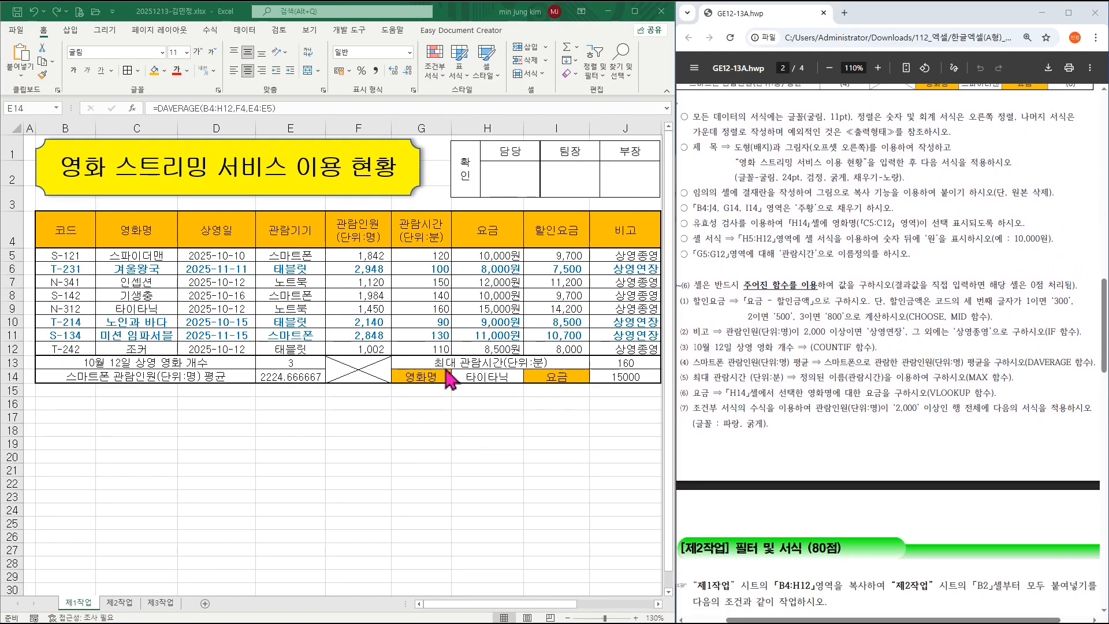
left_click(311, 376)
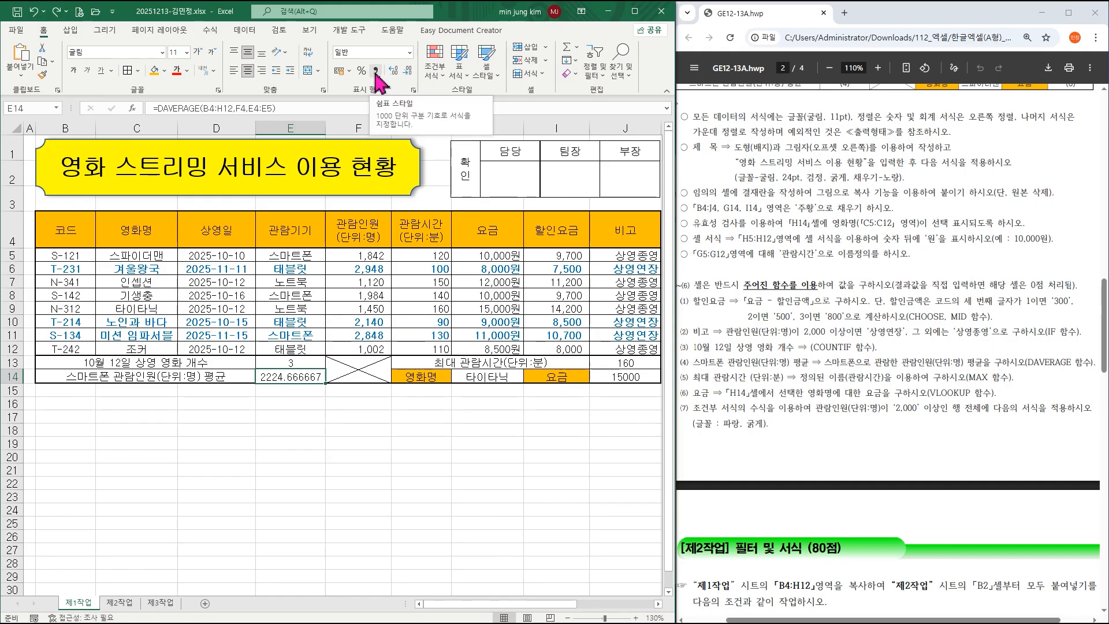
left_click(376, 71)
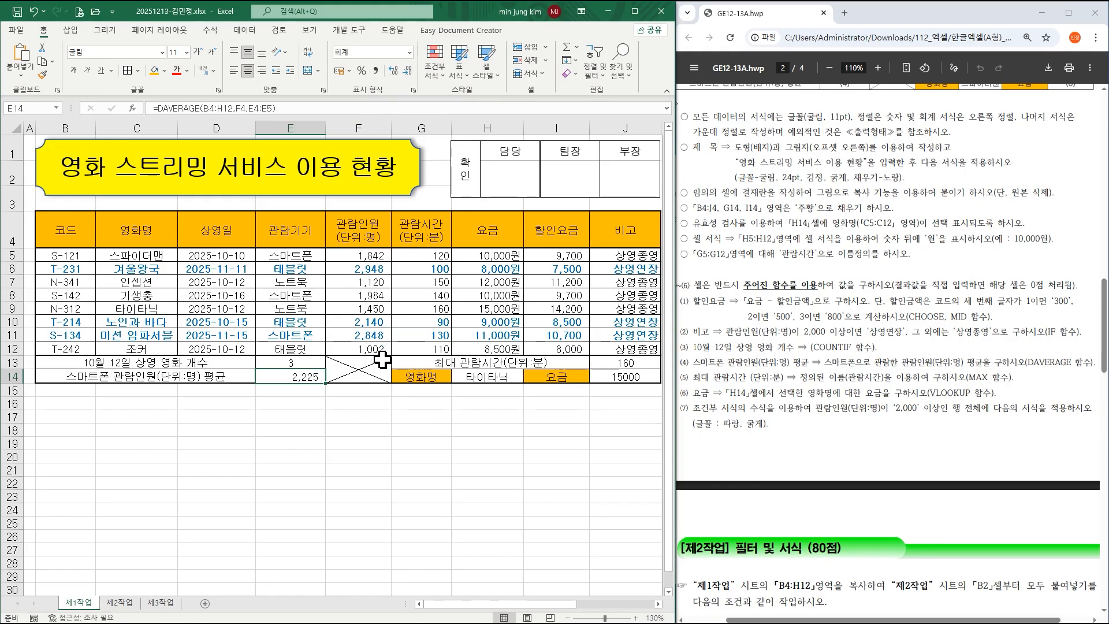
left_click(316, 362)
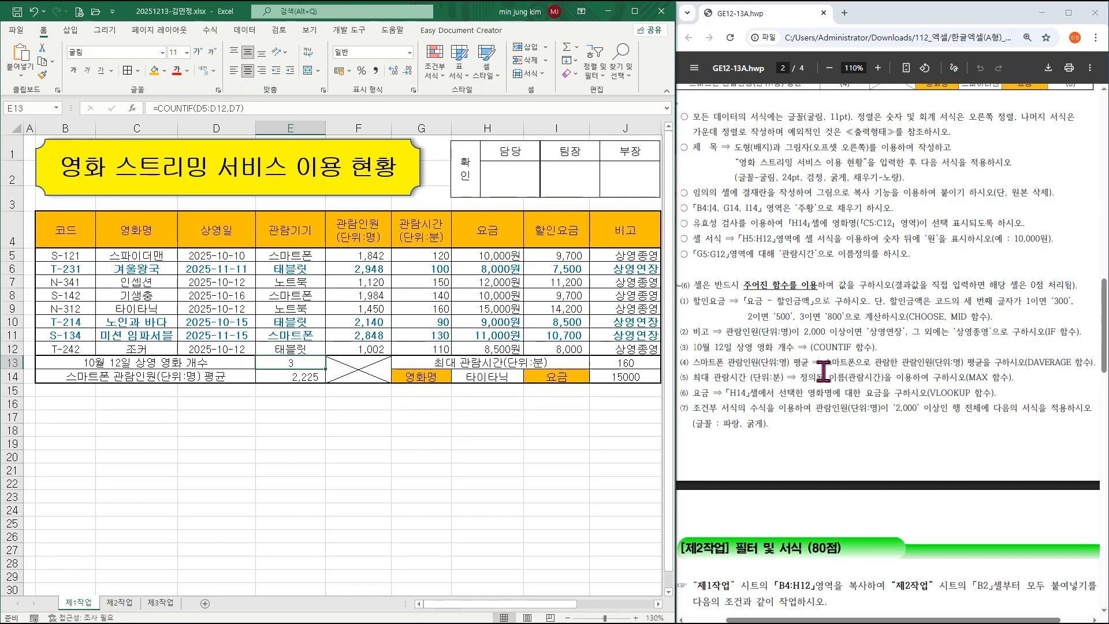
Paste 제1작업's B4:H12 movie table at B2 on 제2작업 and widen column C.
scroll(824, 368, "down", 5)
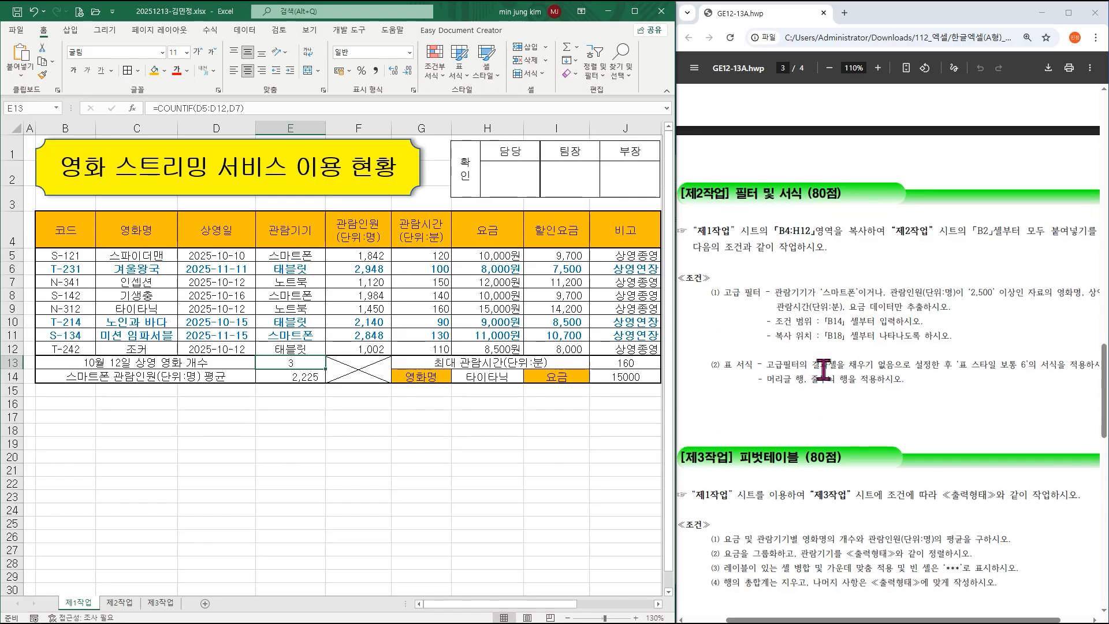
scroll(824, 370, "down", 2)
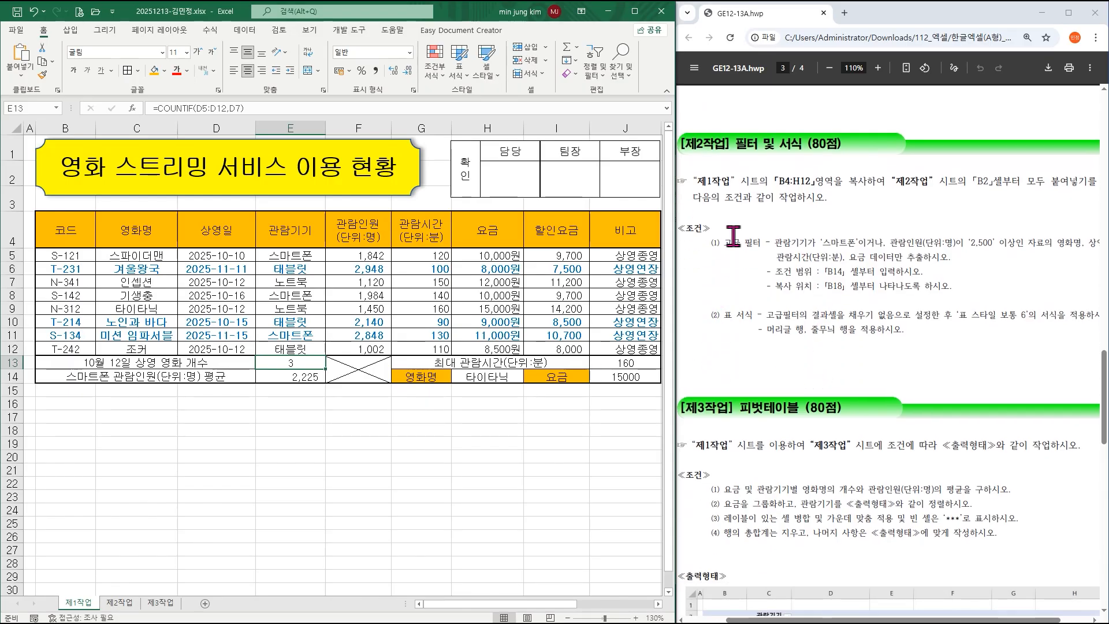
left_click_drag(775, 182, 816, 181)
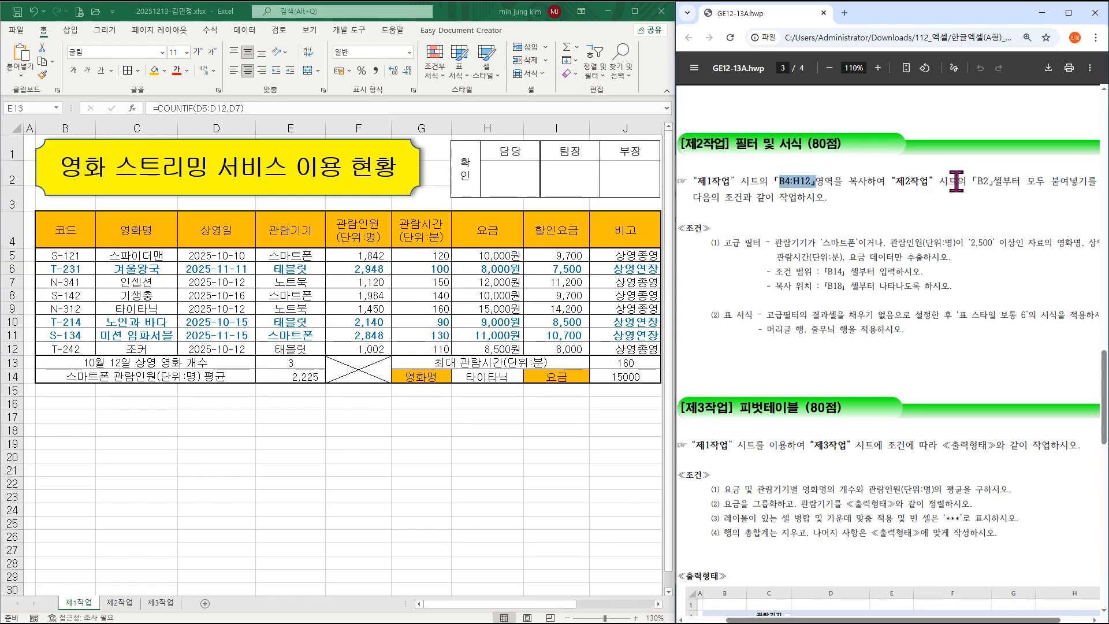
left_click(66, 233)
mouse_move(67, 233)
left_mouse_down()
mouse_move(445, 295)
mouse_move(488, 347)
left_mouse_up()
key("ctrl+c")
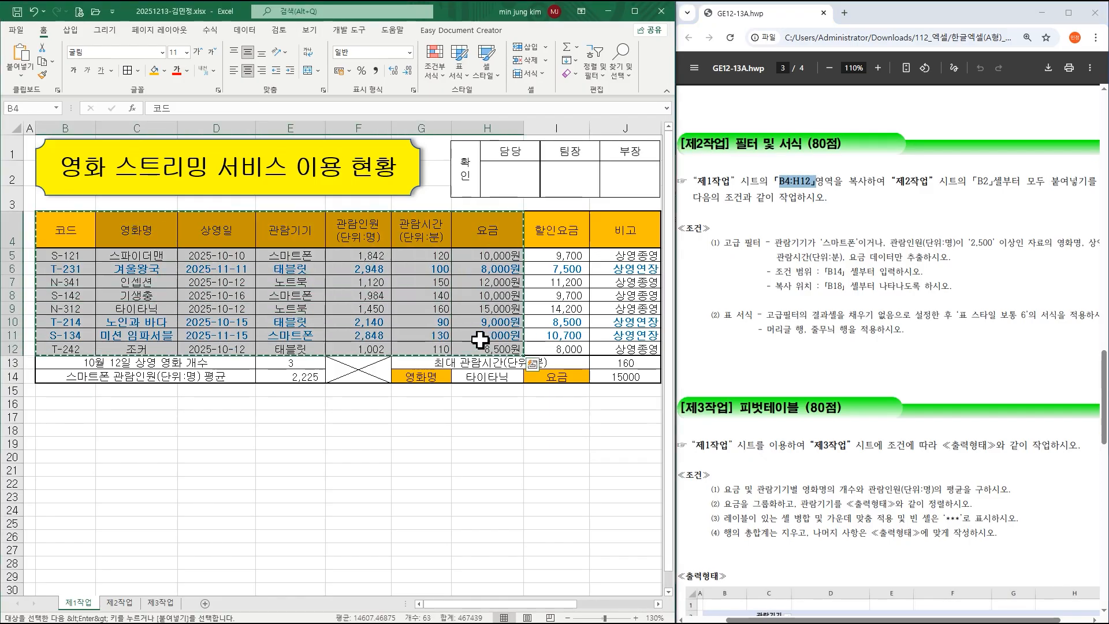
left_click(120, 604)
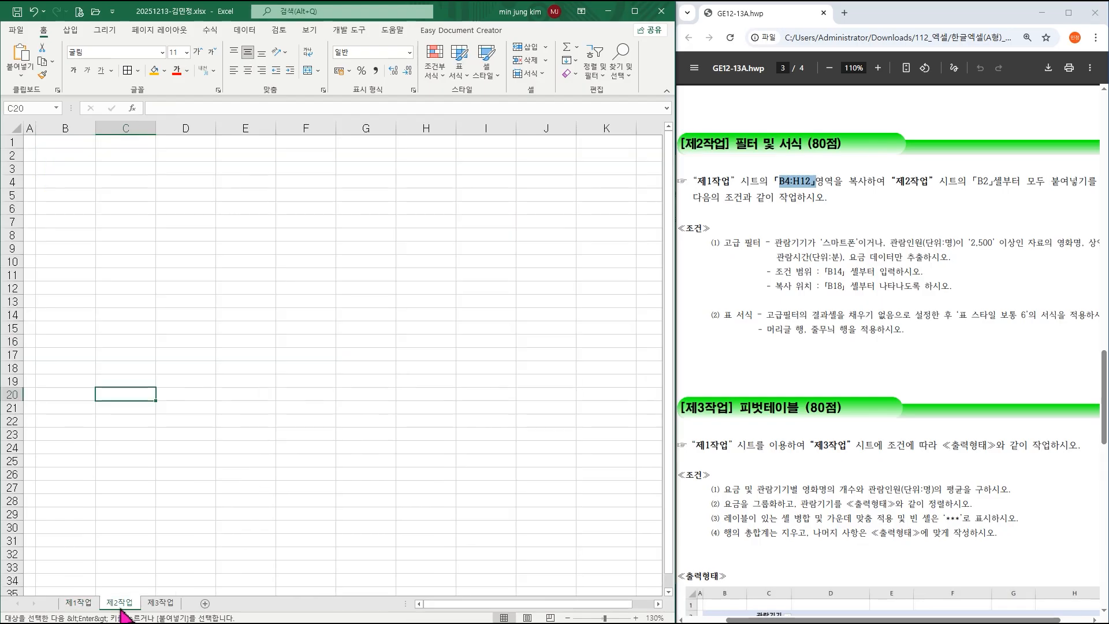
left_click(68, 159)
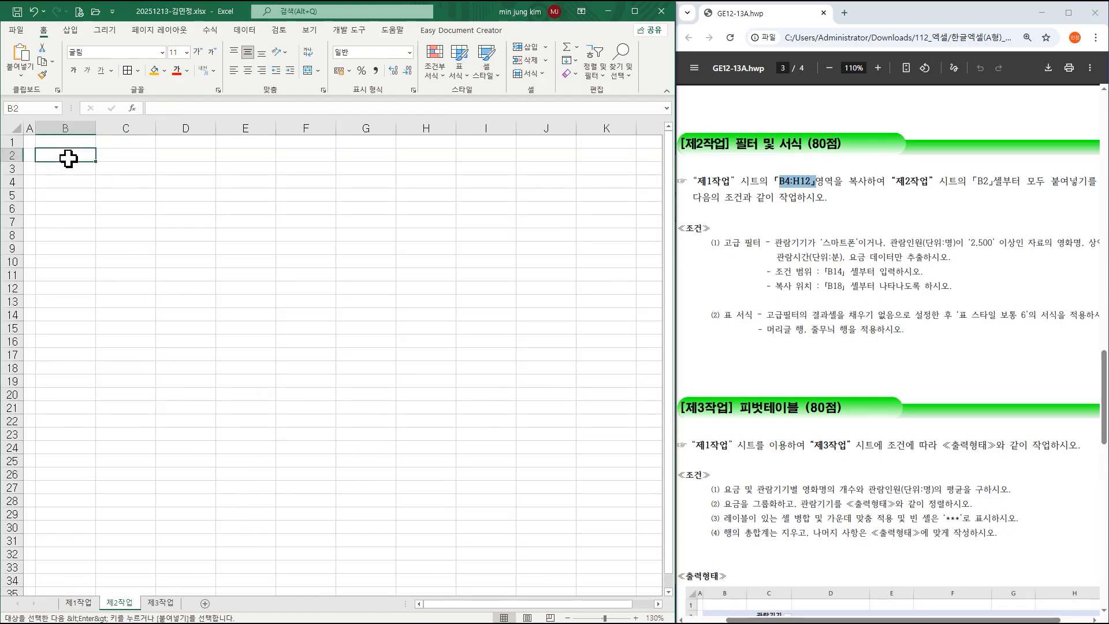
key("ctrl+v")
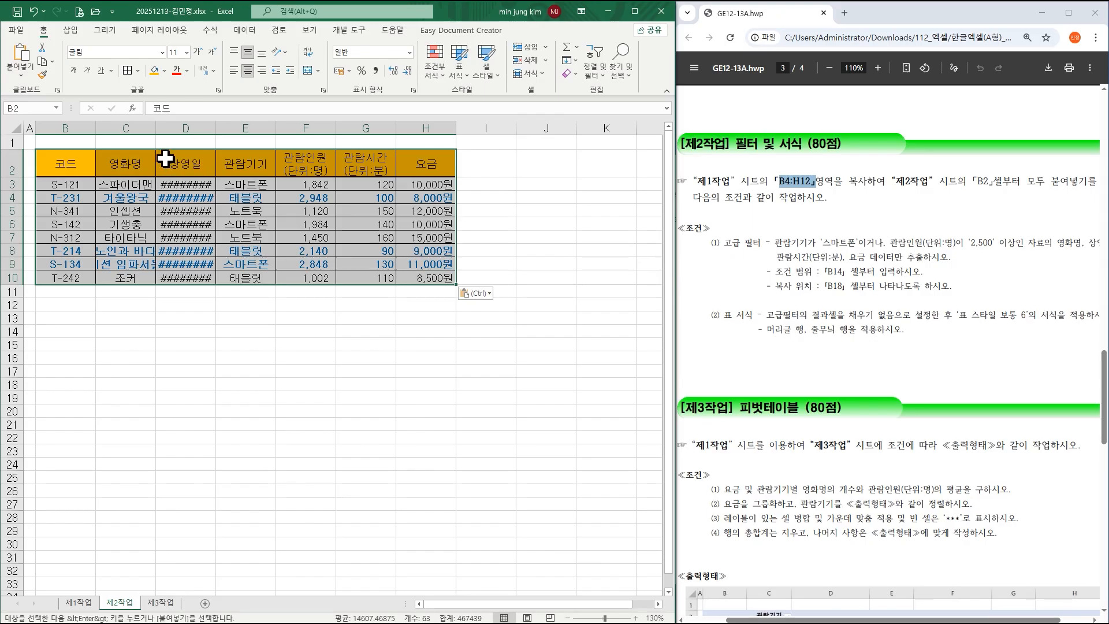
left_click_drag(155, 126, 184, 127)
Auto-fit column D on 제2작업 so the 상영일 dates show in full.
double_click(243, 127)
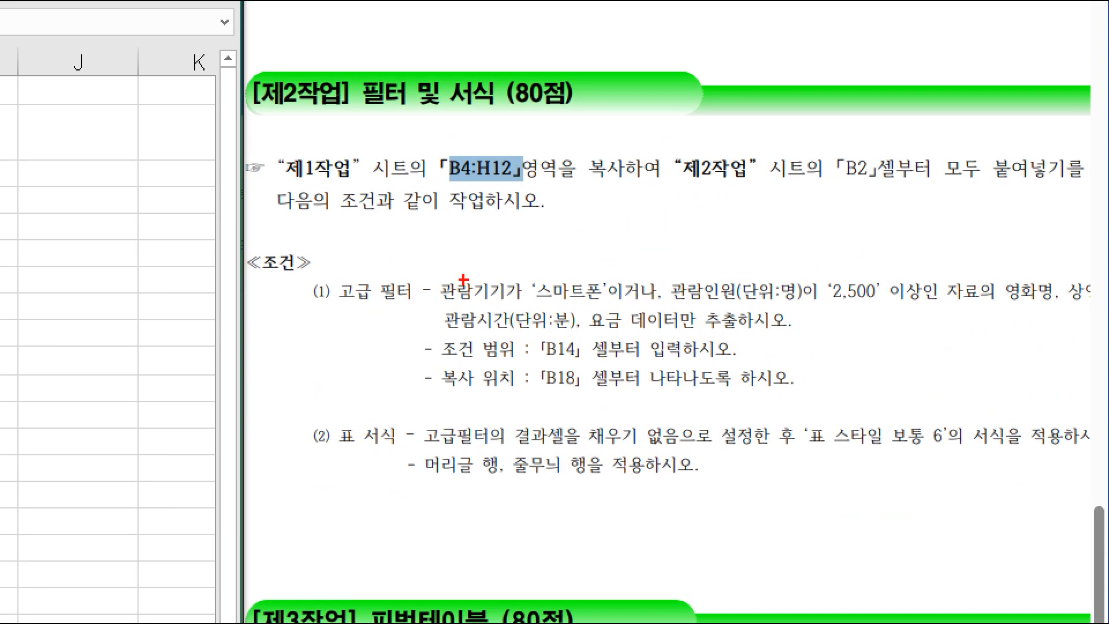
left_click_drag(420, 272, 620, 307)
left_click_drag(693, 283, 913, 305)
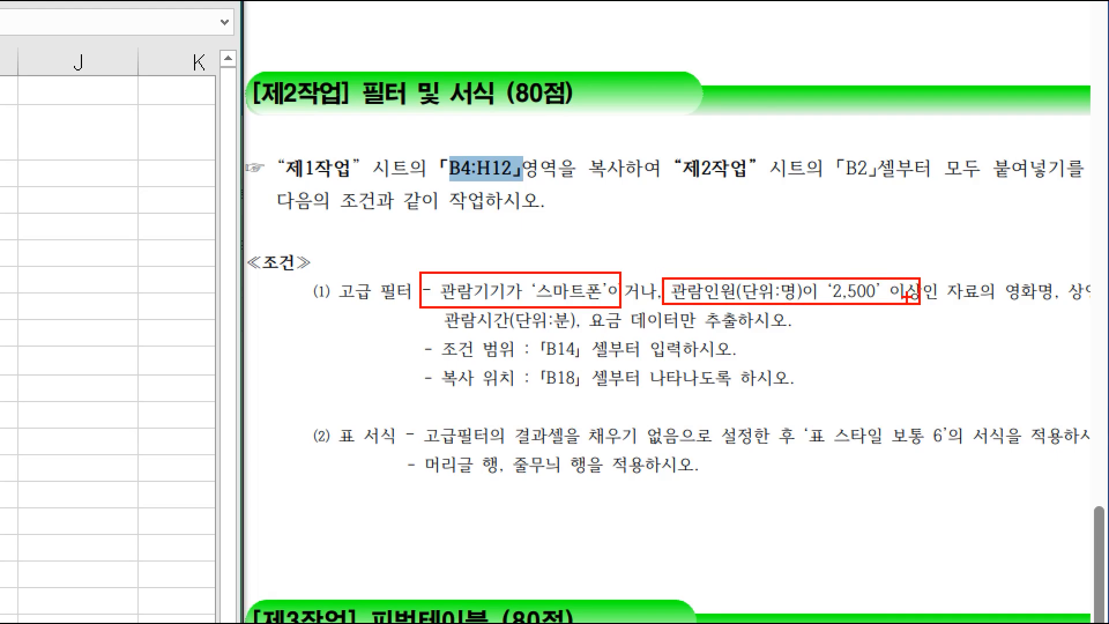
key("Escape")
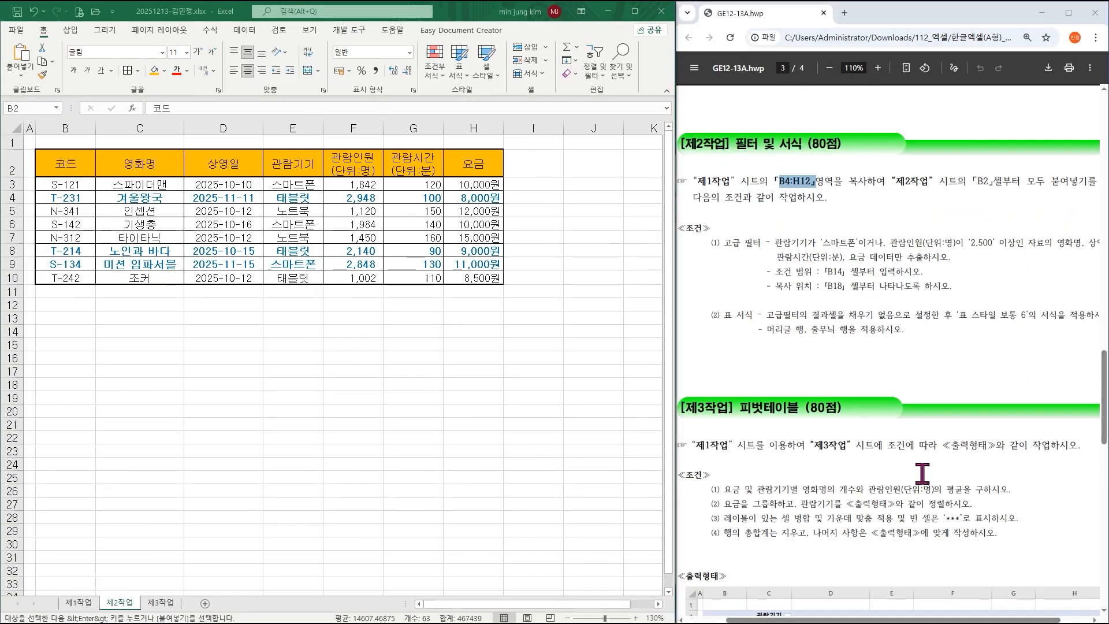
left_click_drag(942, 621, 968, 621)
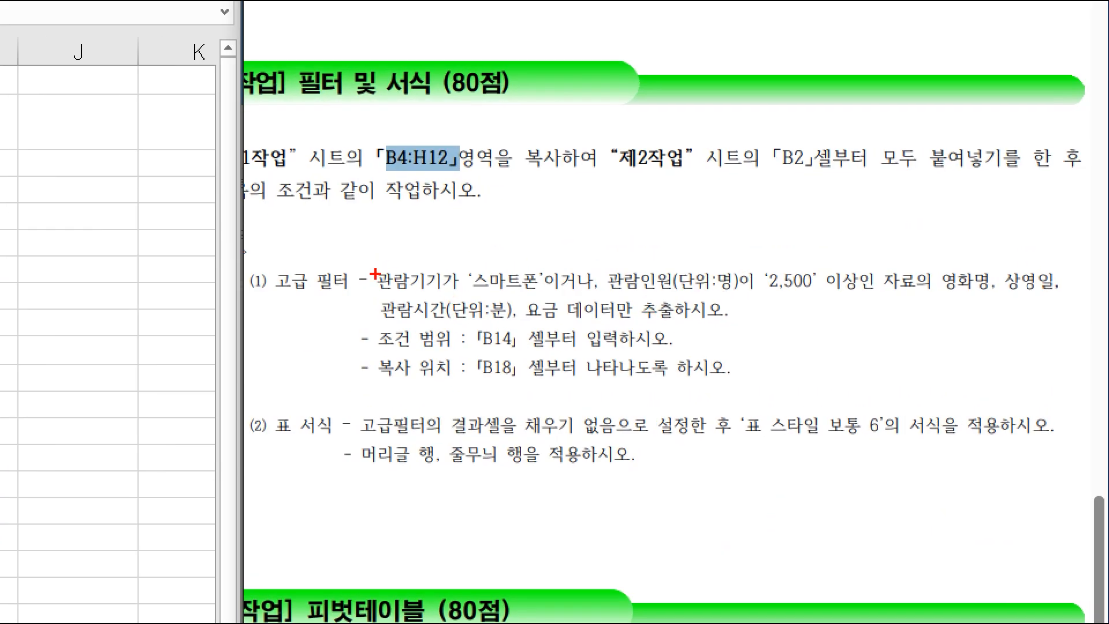
left_click_drag(367, 264, 450, 290)
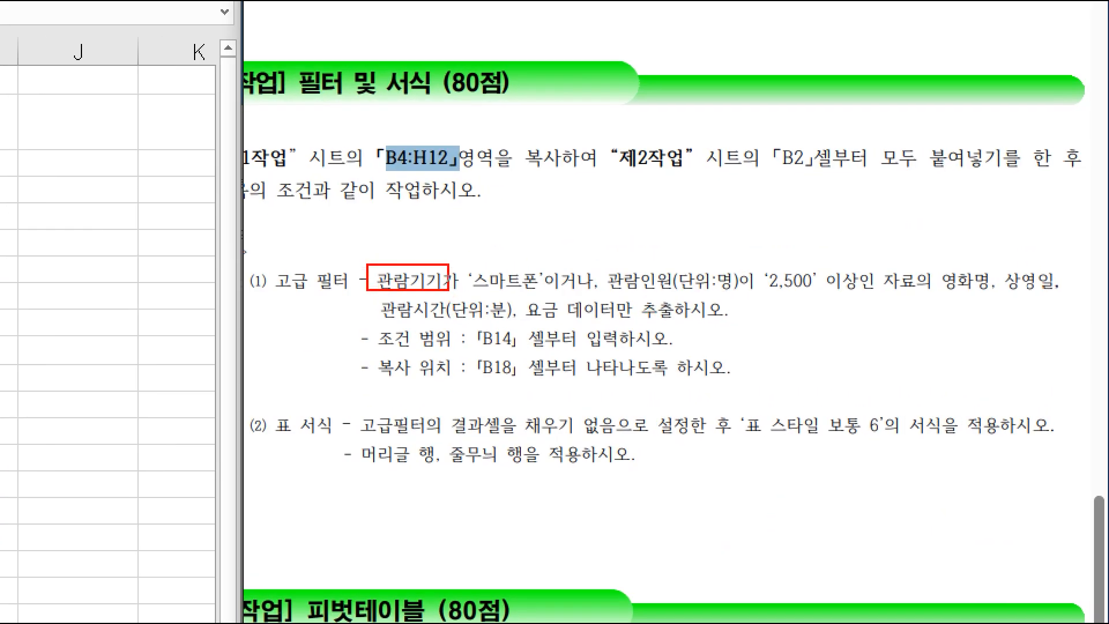
left_click_drag(601, 261, 752, 297)
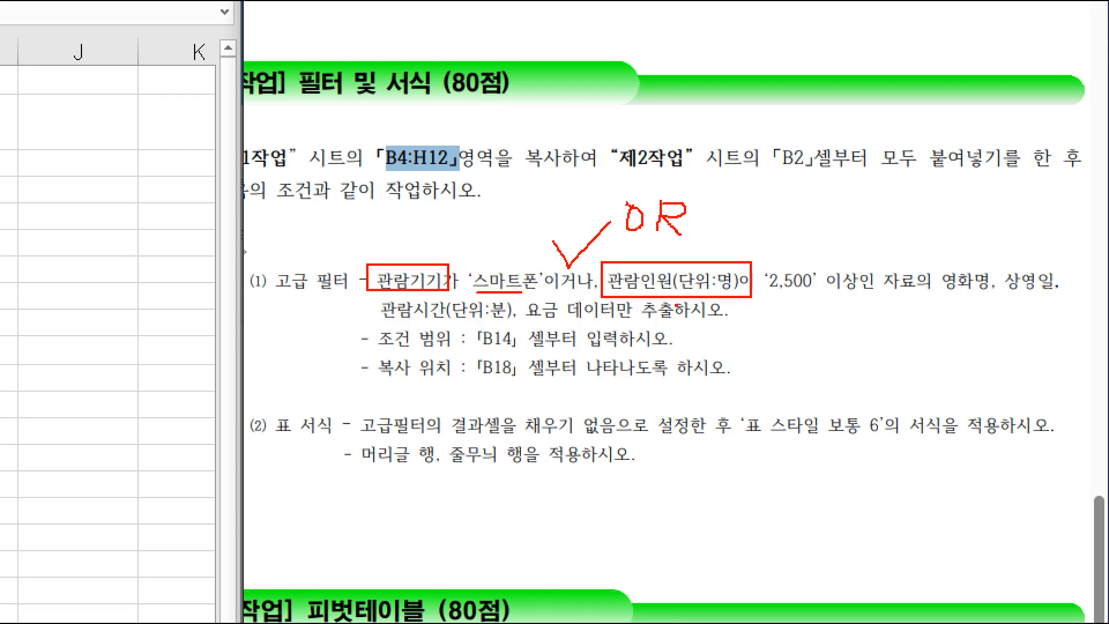
key("Escape")
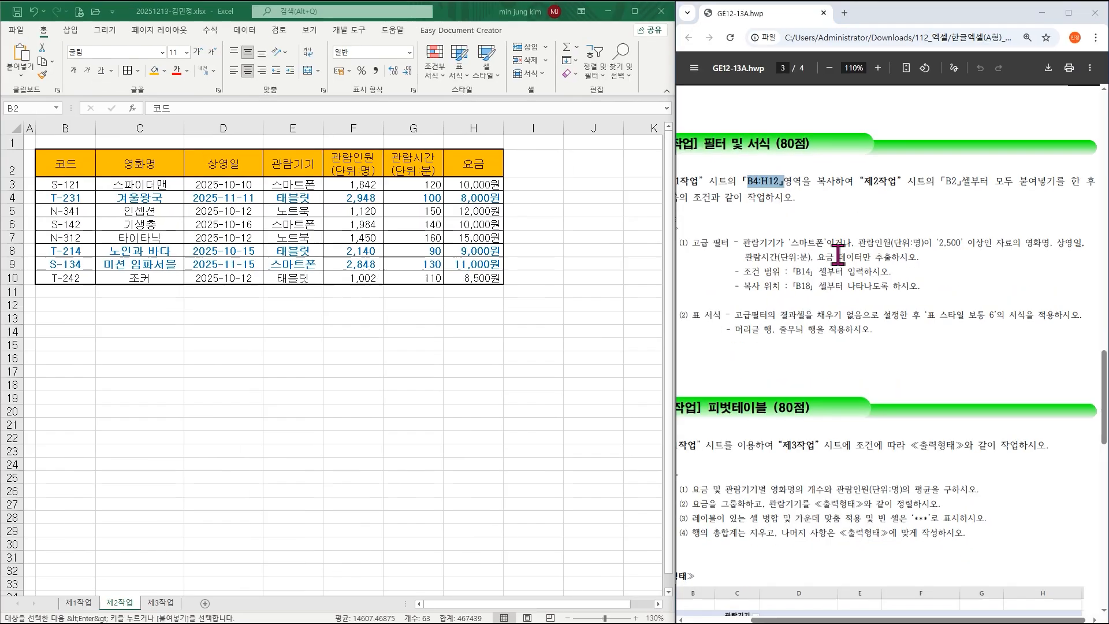
Copy the 관람기기 and 관람인원 headers to B14:C14, then enter 스마트폰 in B15 and >=2500 in C16.
left_click(304, 166)
left_click(304, 166)
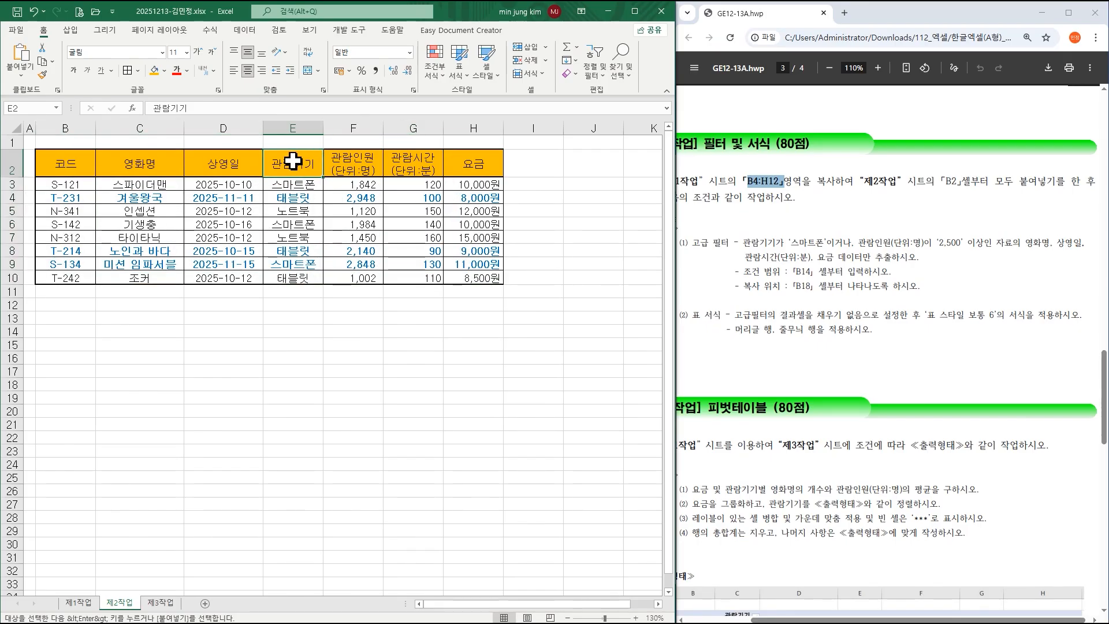
left_click_drag(293, 161, 351, 161)
key("ctrl+c")
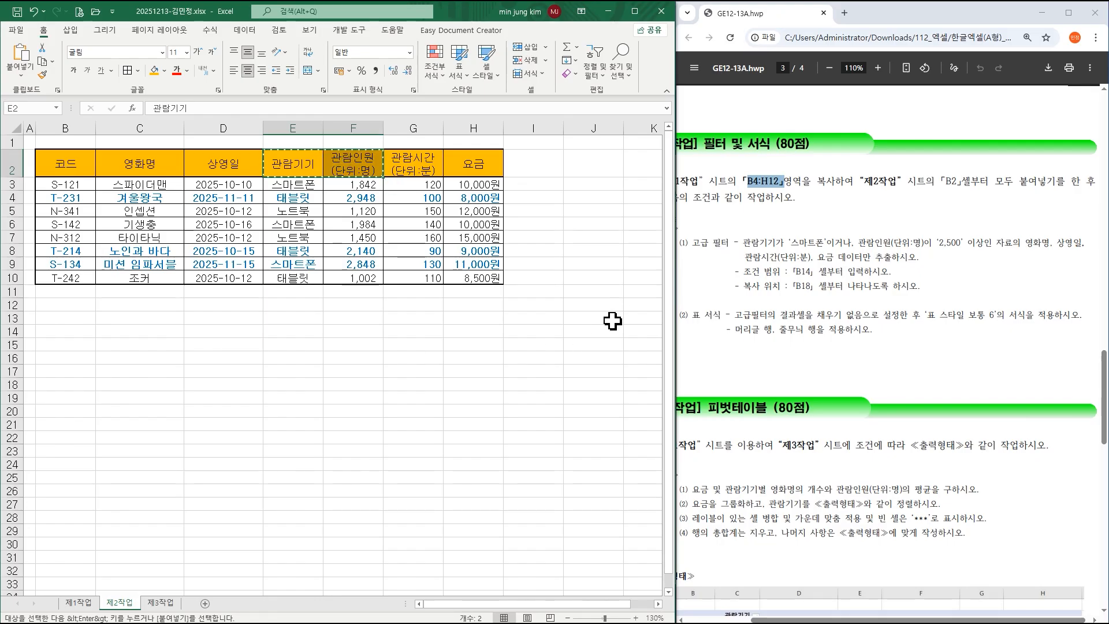
left_click(798, 279)
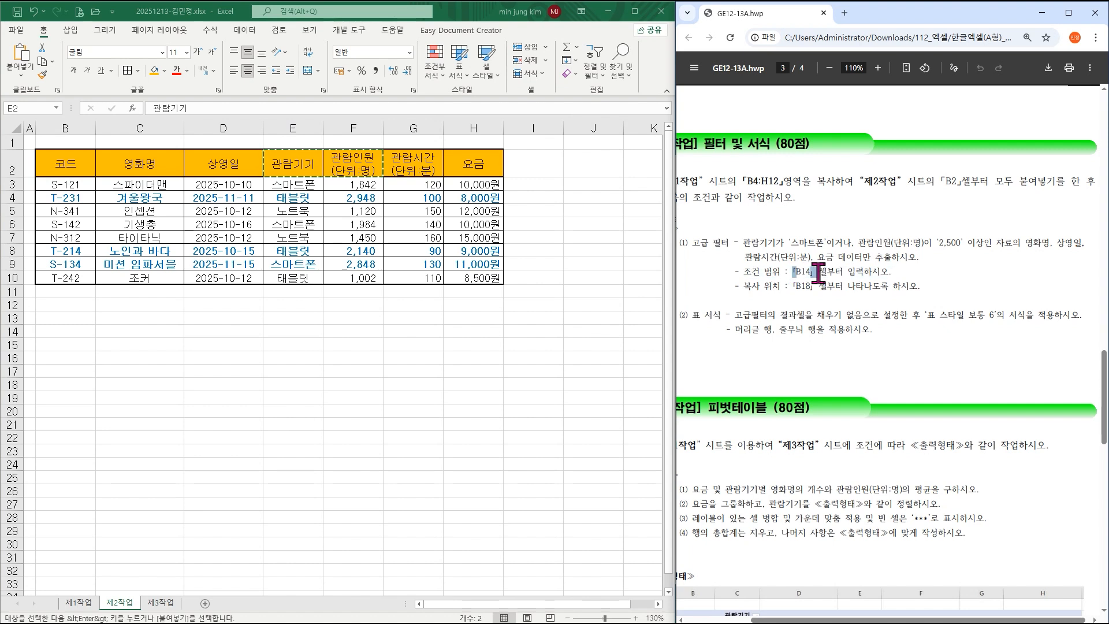
left_click(78, 332)
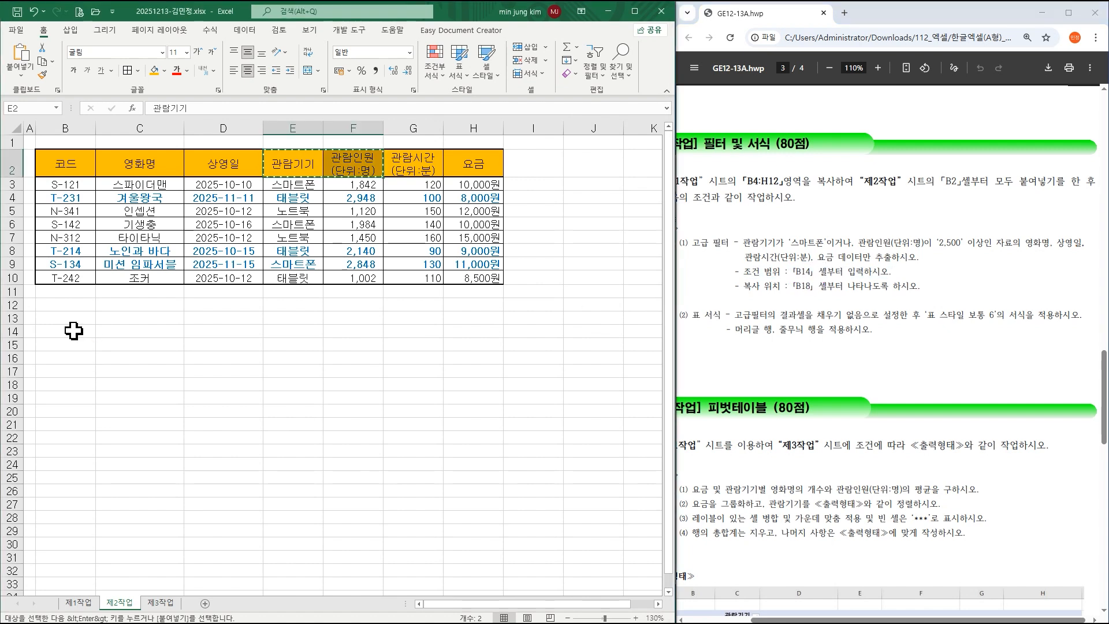
key("ctrl+v")
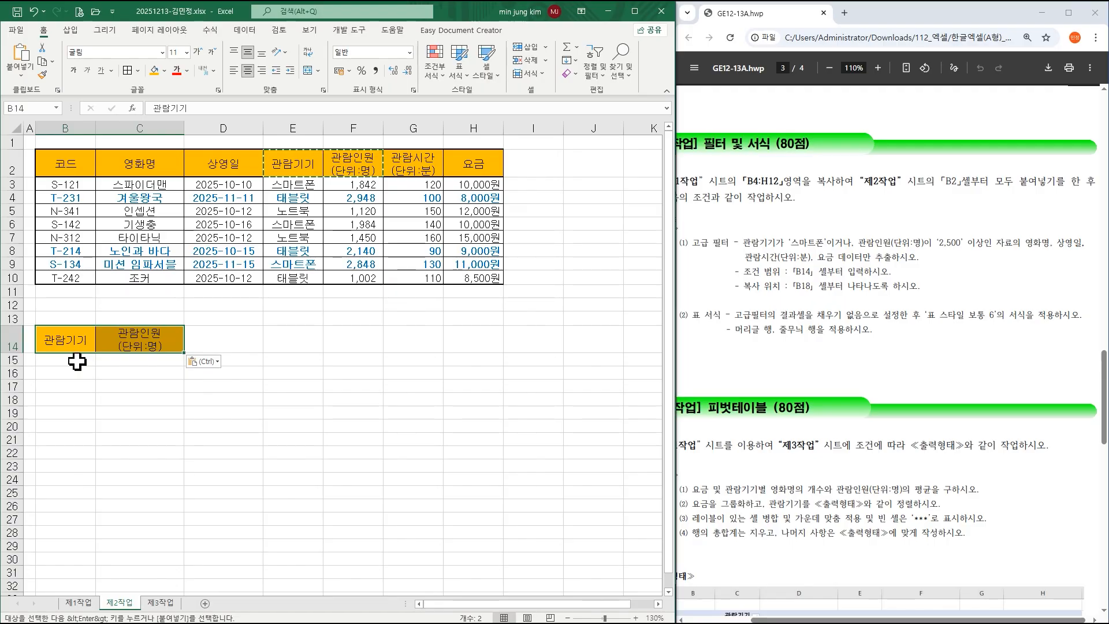
left_click(77, 361)
type("t")
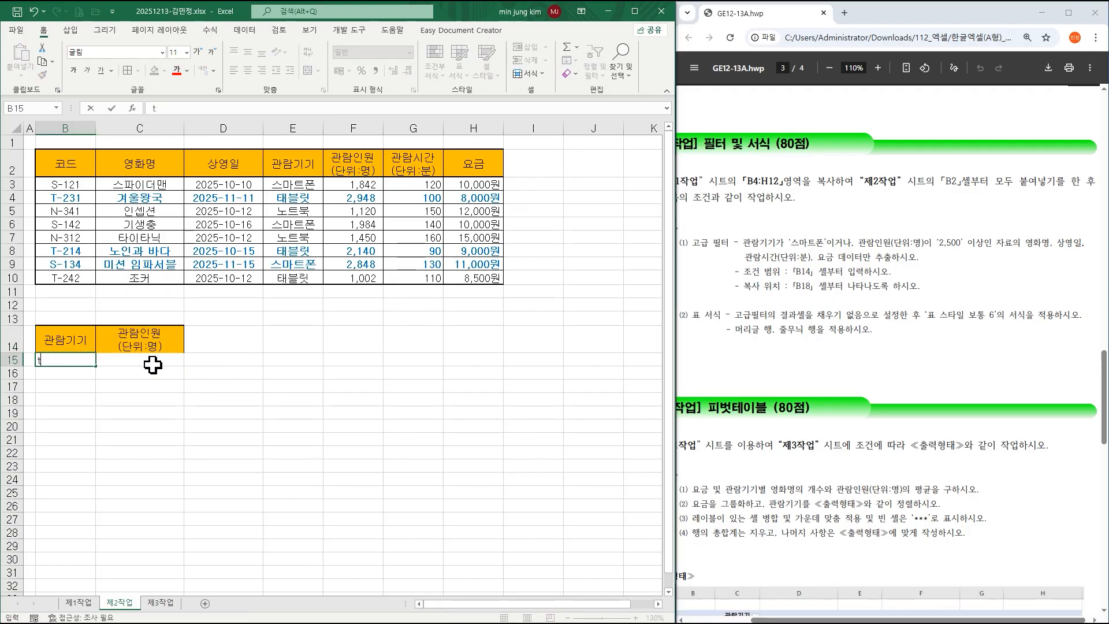
type("makxmvhs")
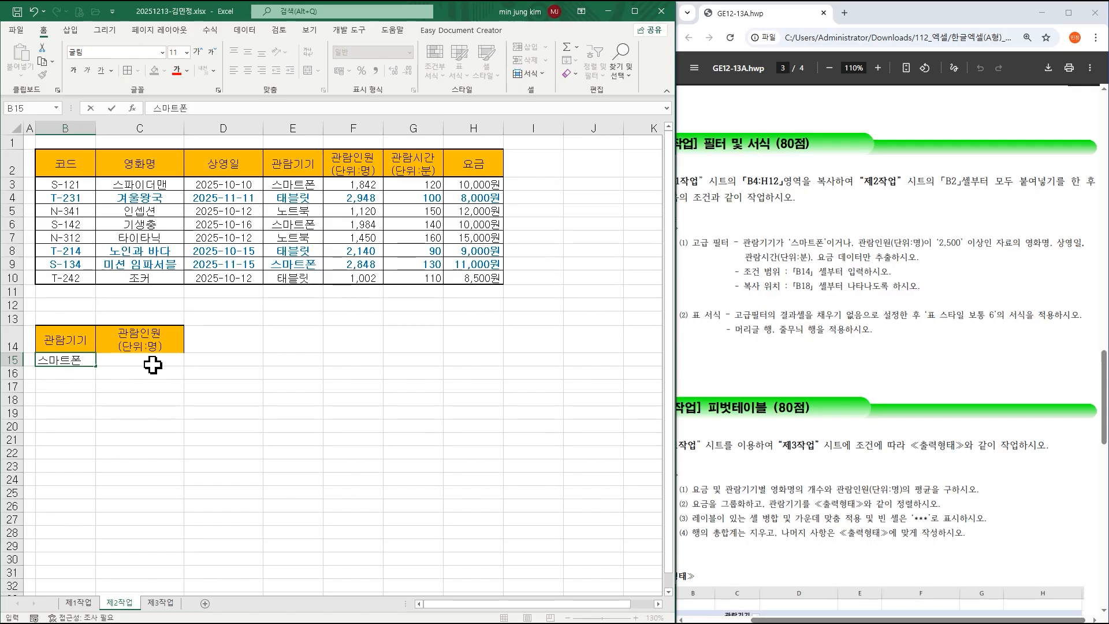
left_click(310, 183)
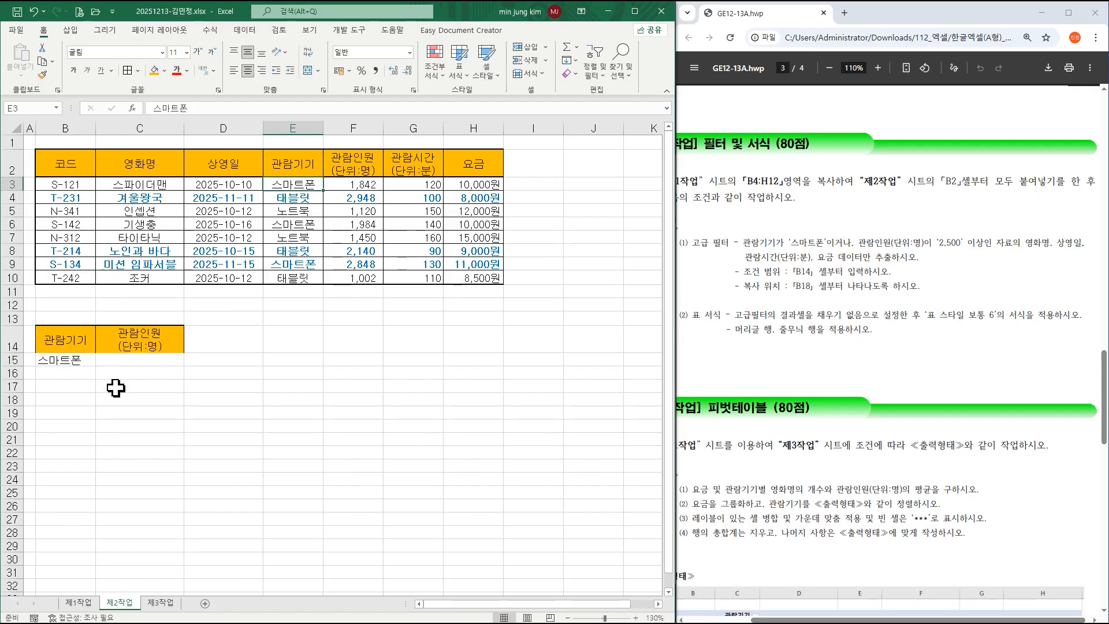
left_click(131, 375)
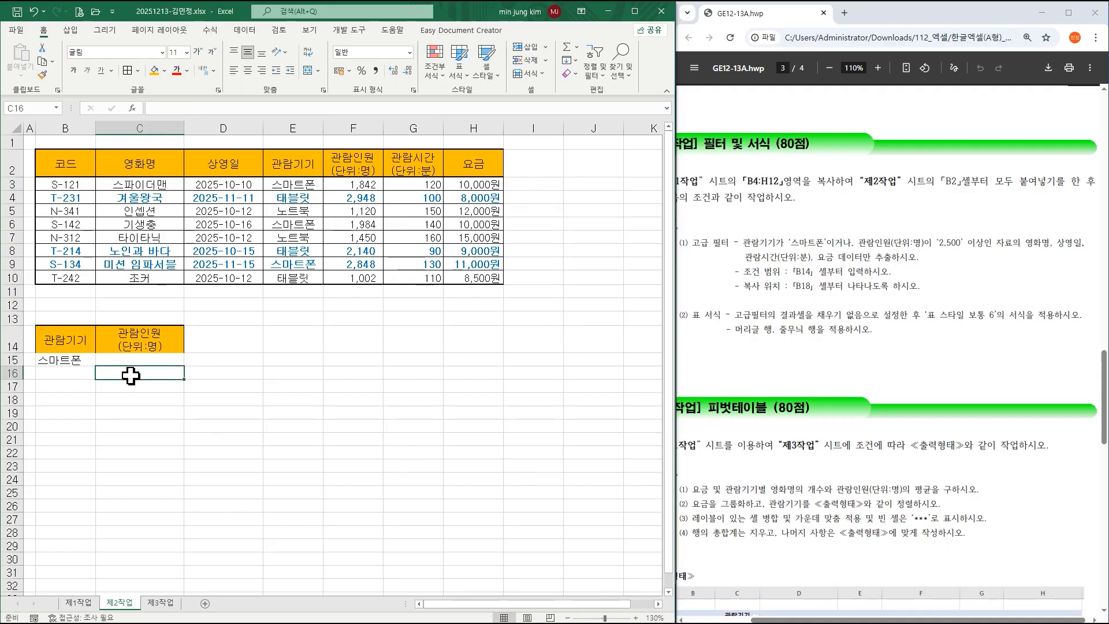
type(">=25")
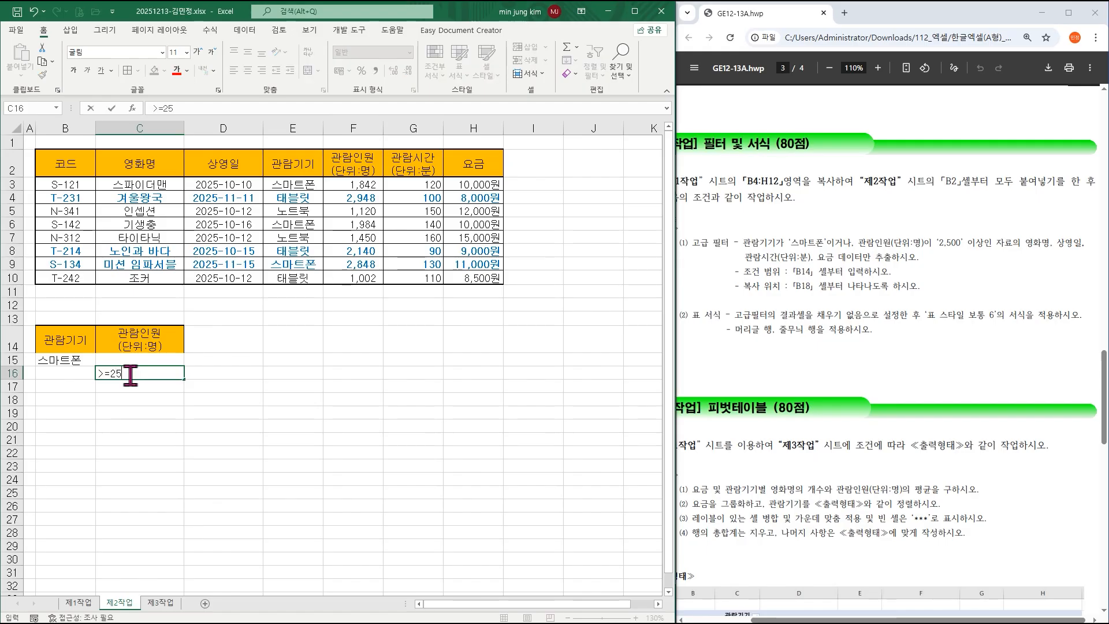
type("00")
key("Return")
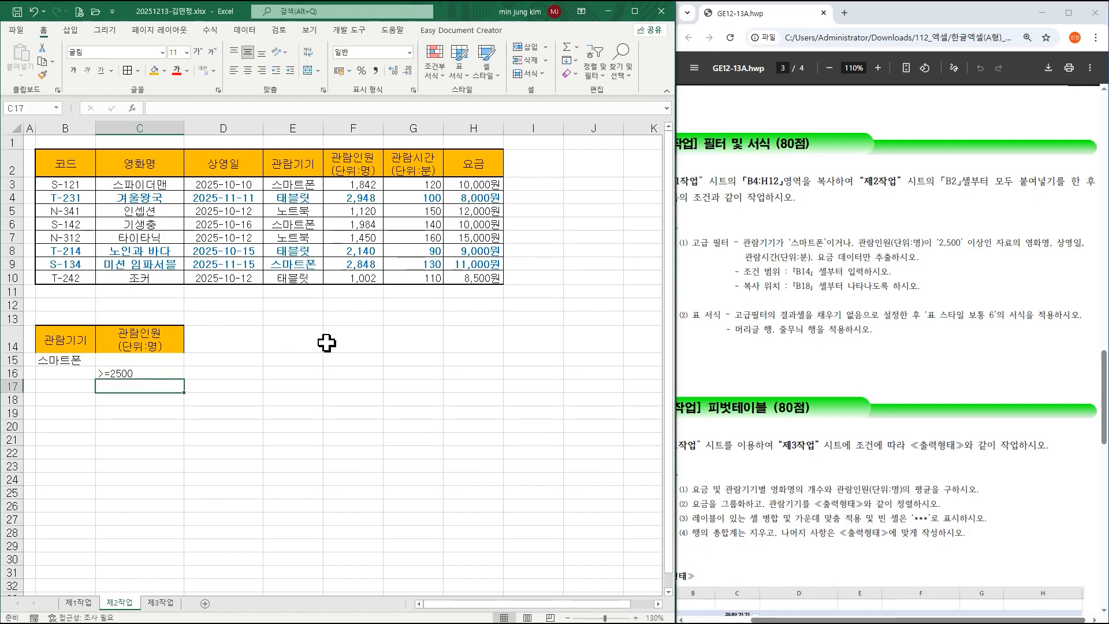
Copy the 영화명, 상영일, 관람시간(단위:분) and 요금 headings into B18:E18.
left_click(156, 166)
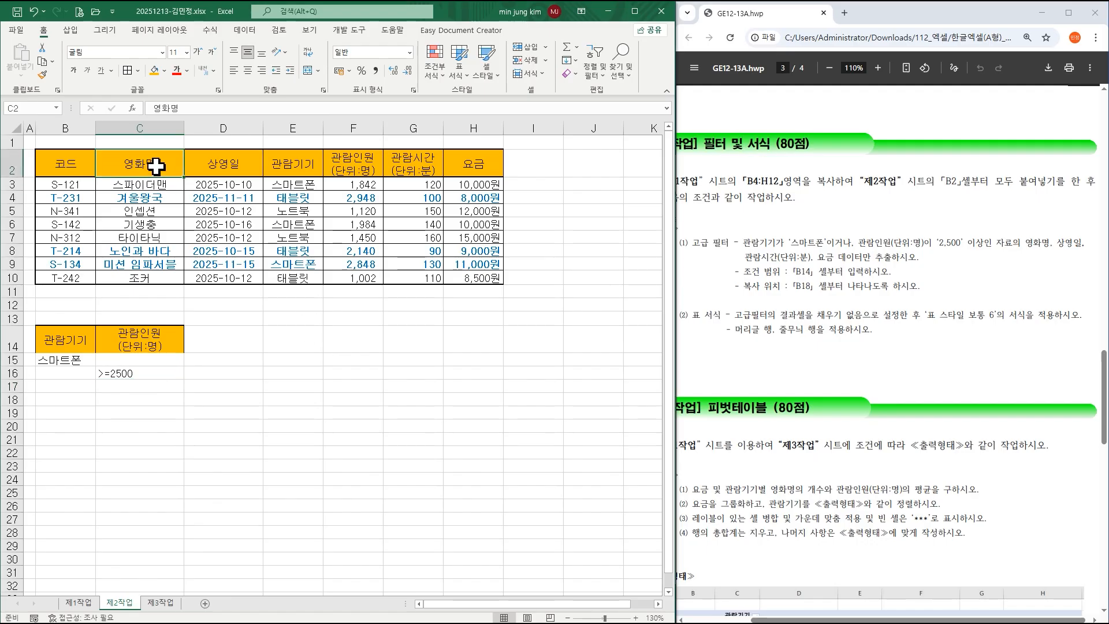
left_click_drag(156, 166, 213, 167)
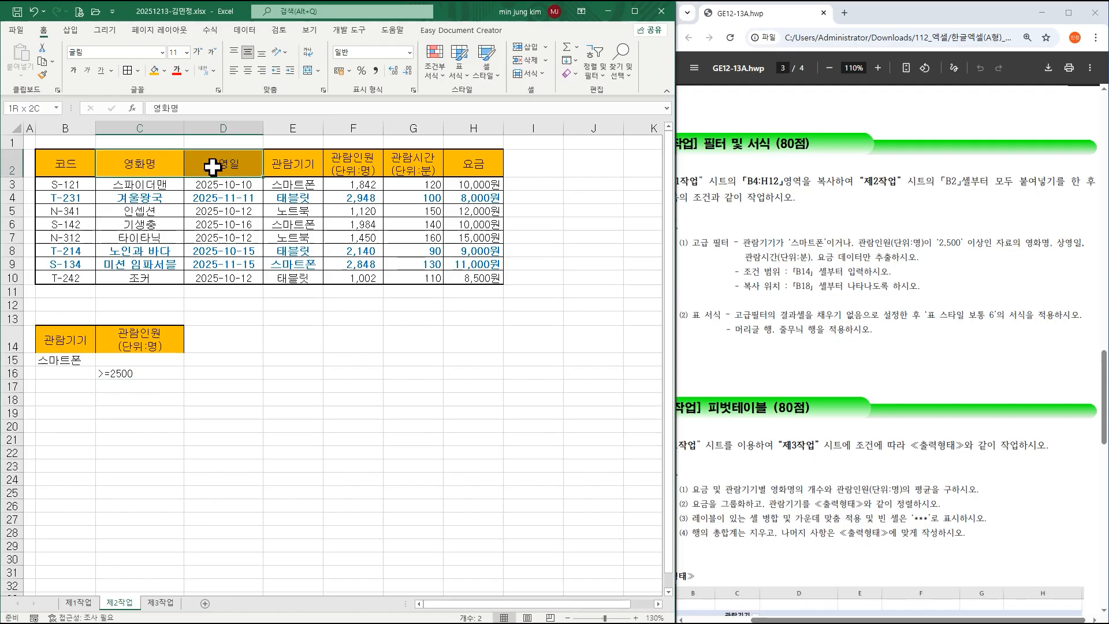
left_click_drag(398, 169, 469, 165, "ctrl")
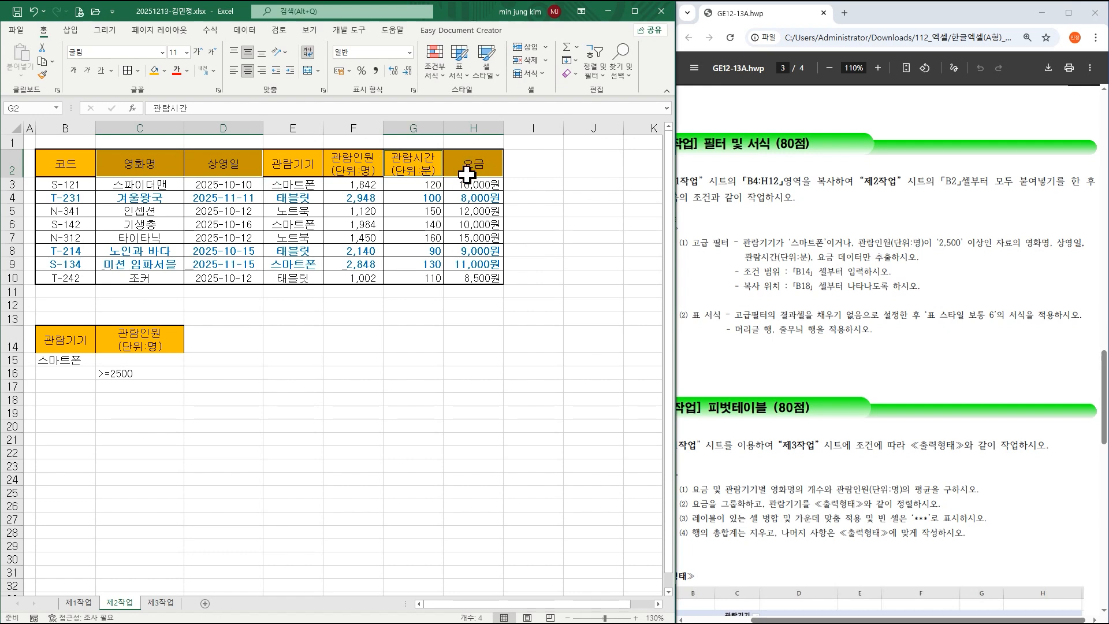
key("ctrl+c")
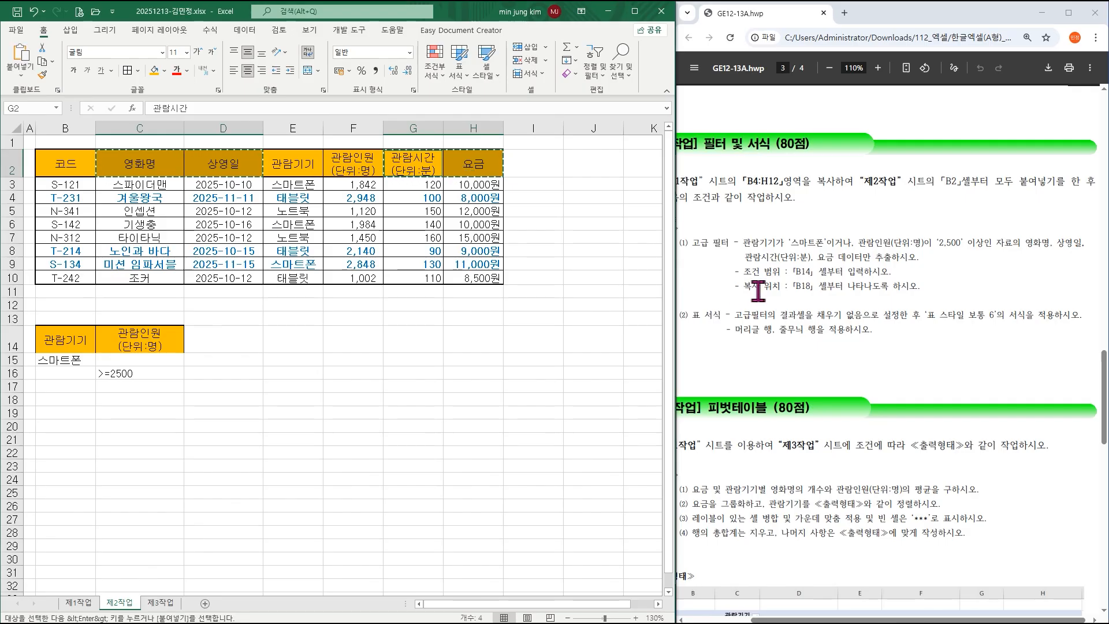
left_click(63, 400)
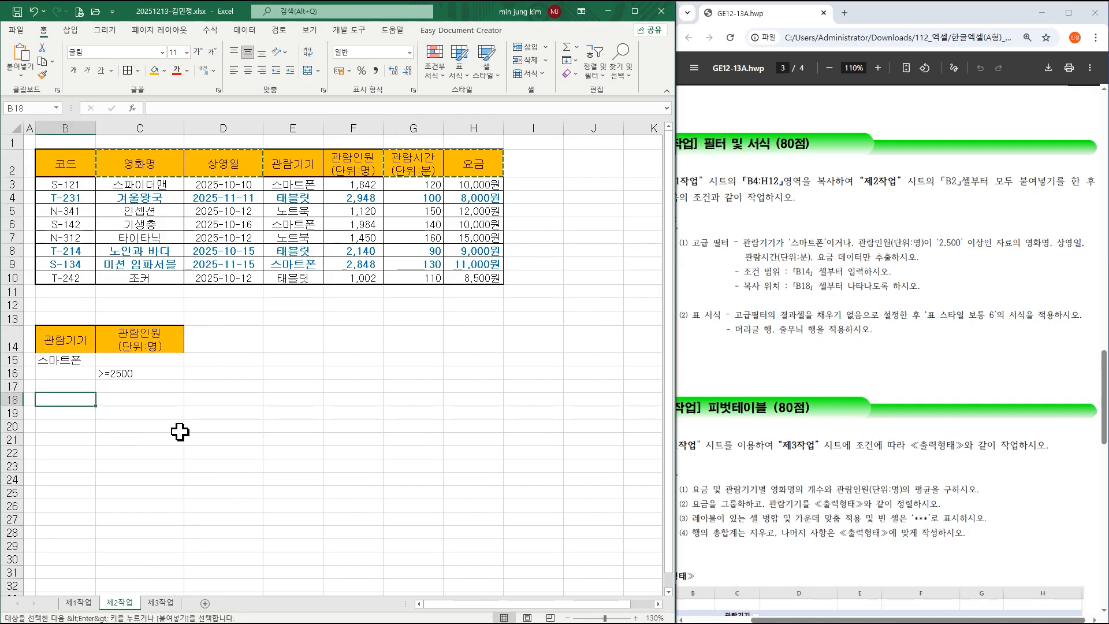
key("ctrl+v")
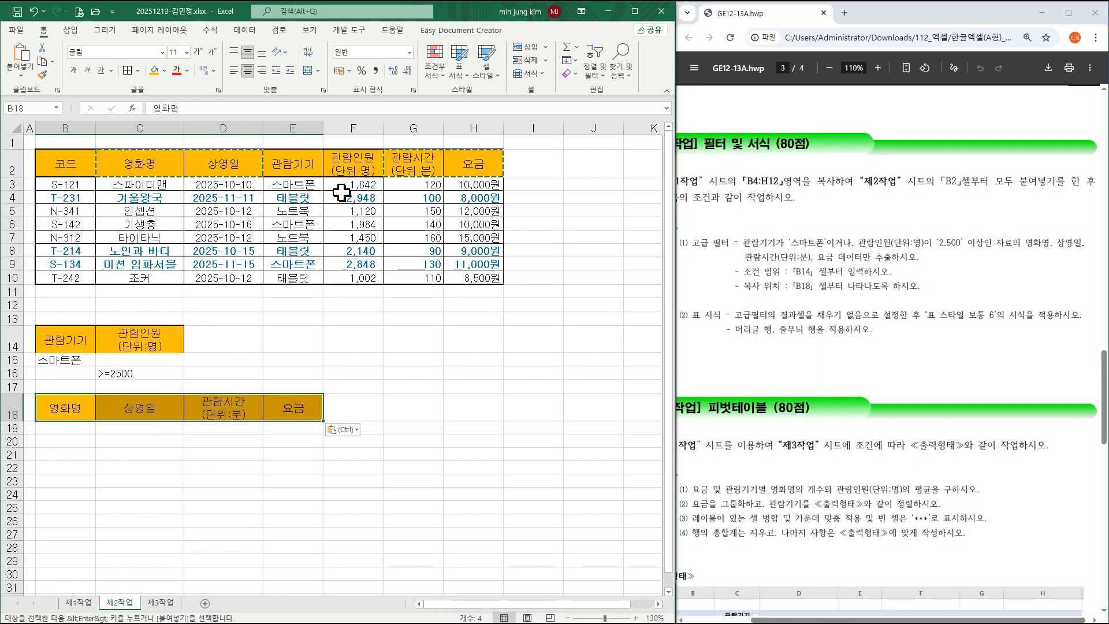
left_click(306, 212)
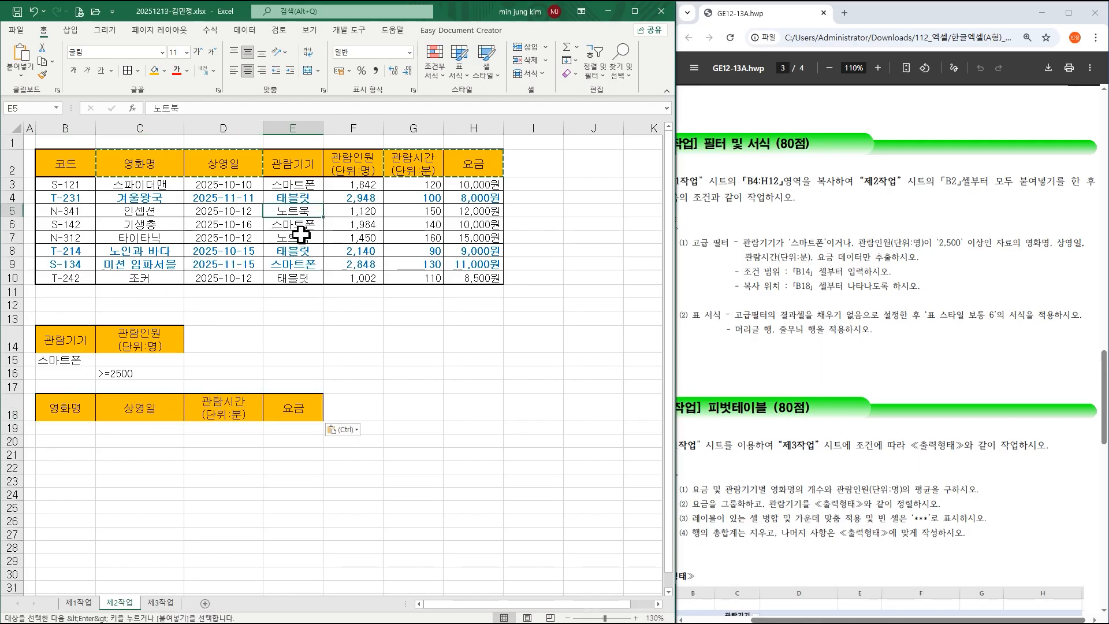
left_click(245, 30)
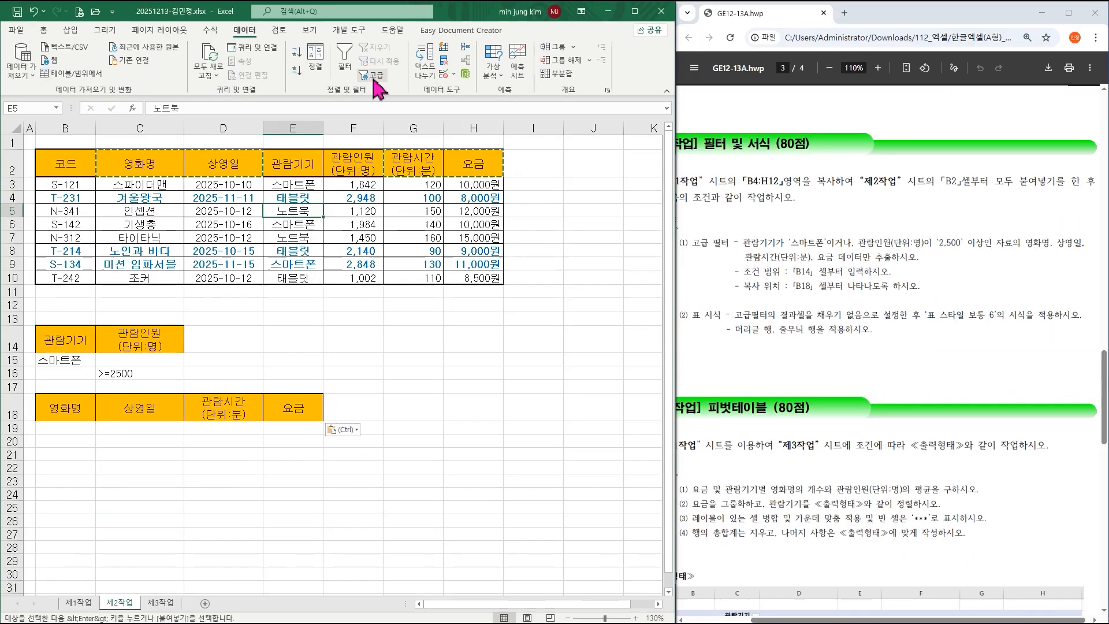
Run an advanced filter on B2:H10 with criteria B14:C16, copying matches to B18.
left_click(375, 79)
left_click(349, 269)
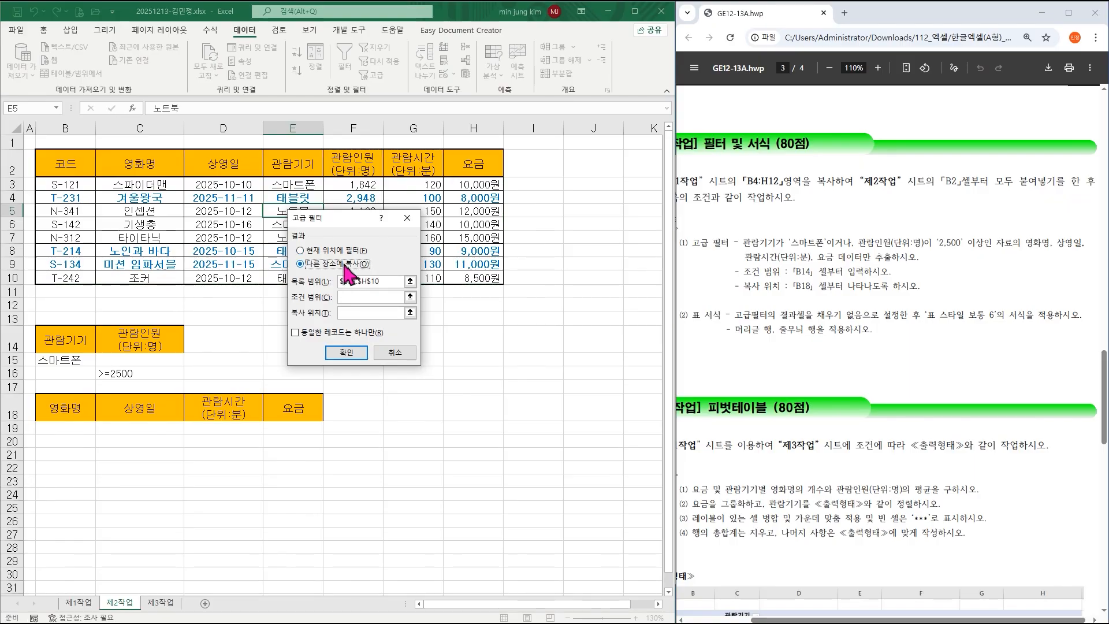
left_click_drag(351, 218, 564, 212)
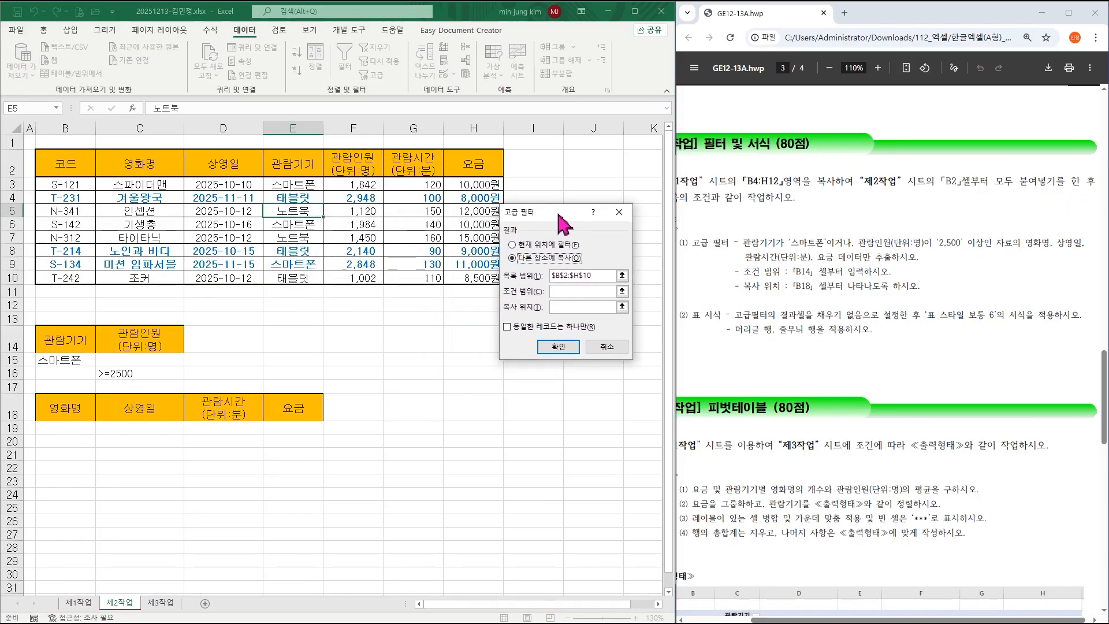
left_click(572, 291)
left_click_drag(55, 349, 139, 378)
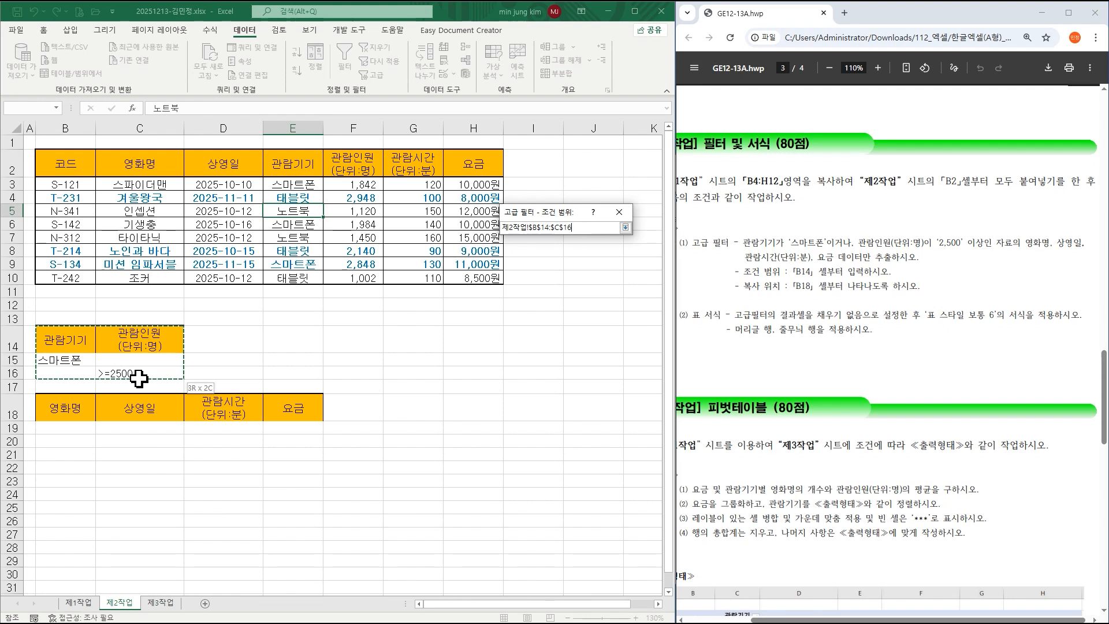
left_click_drag(139, 379, 138, 378)
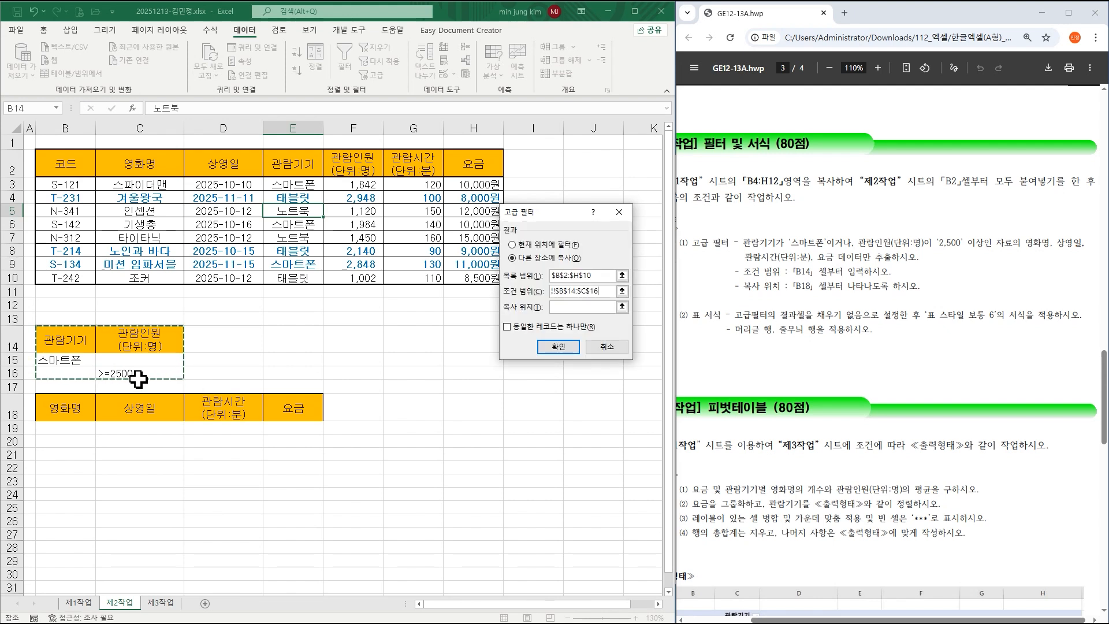
left_click(561, 308)
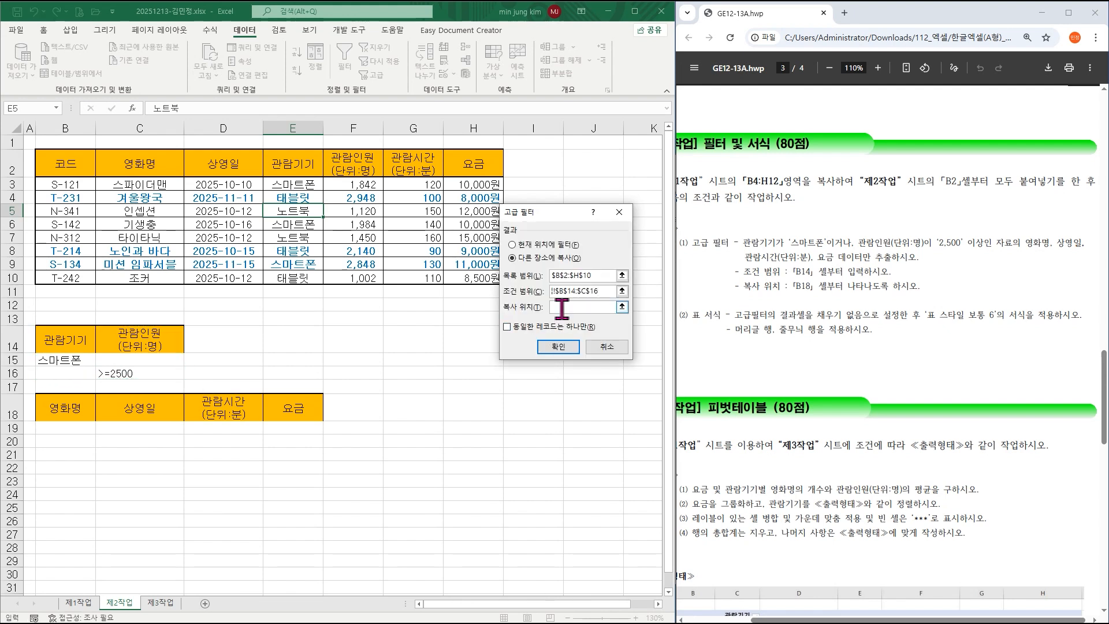
left_click_drag(93, 406, 284, 407)
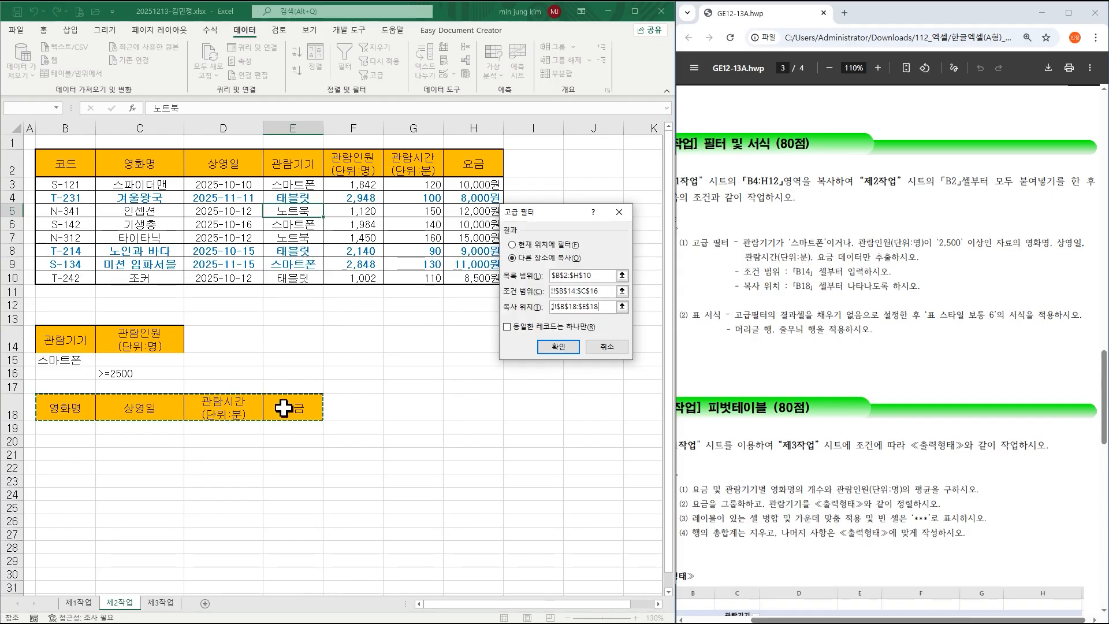
left_click(558, 347)
left_click_drag(63, 406, 279, 471)
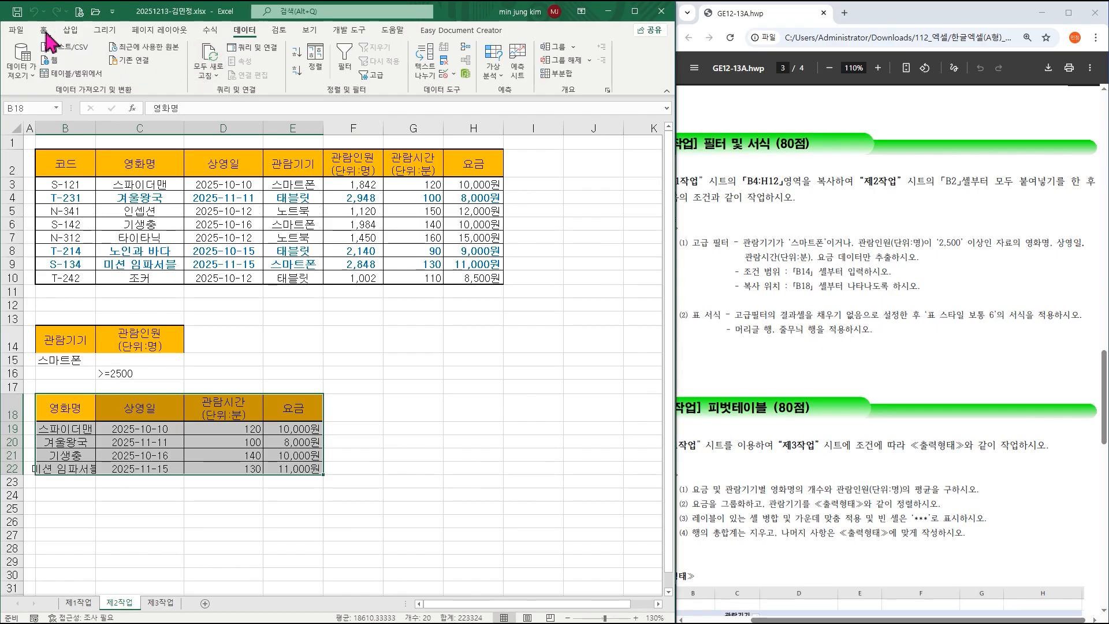
Remove the background fill from the filtered results in B18:E22.
left_click(44, 30)
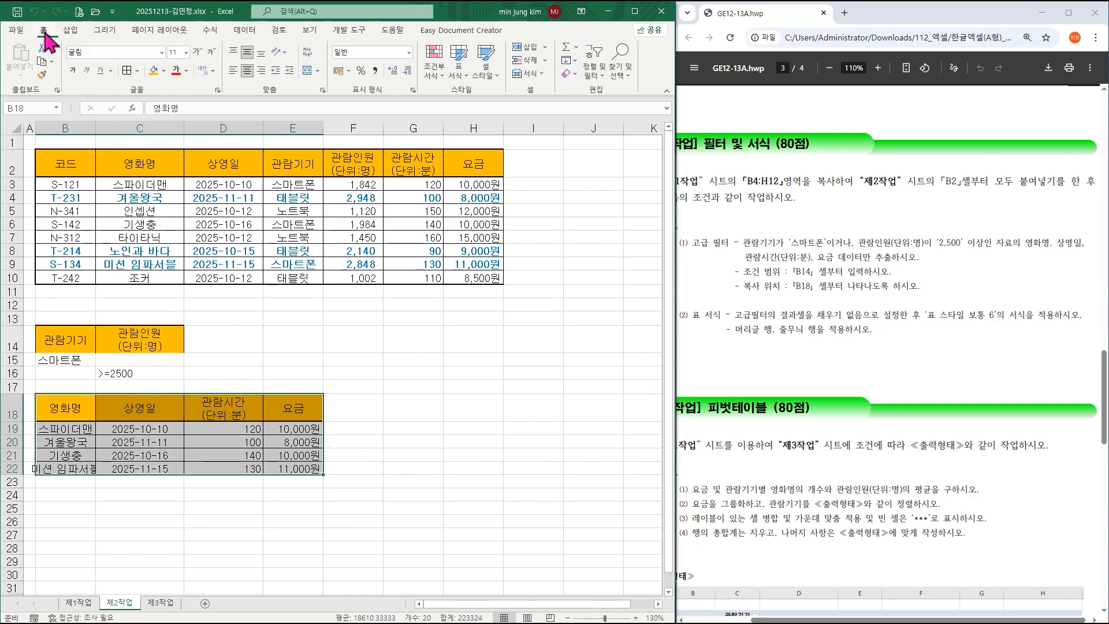
left_click(165, 72)
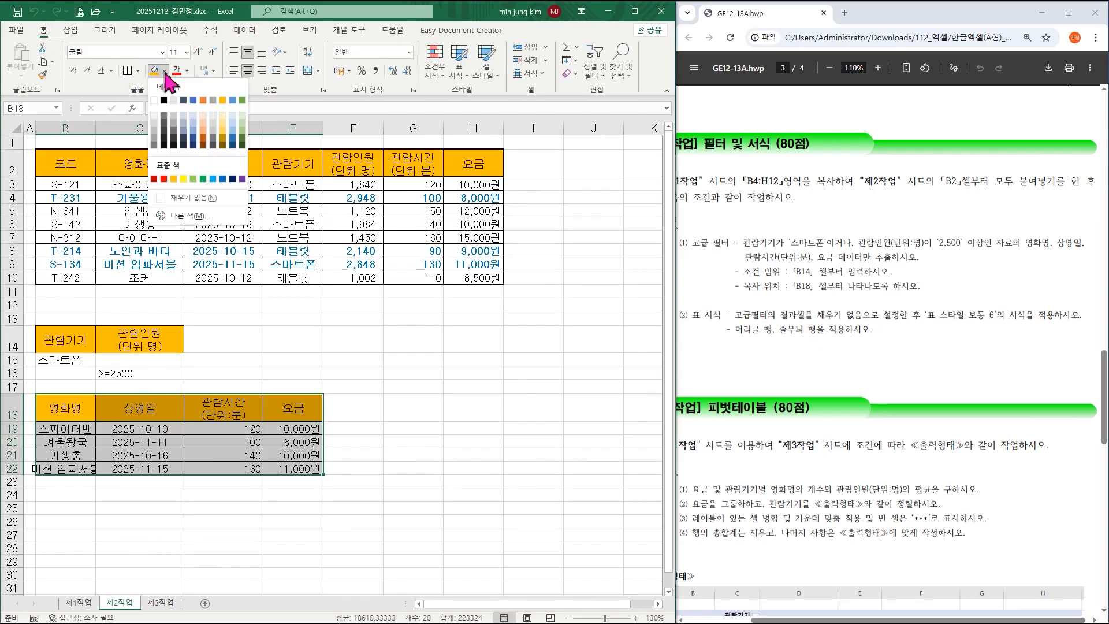
left_click(183, 198)
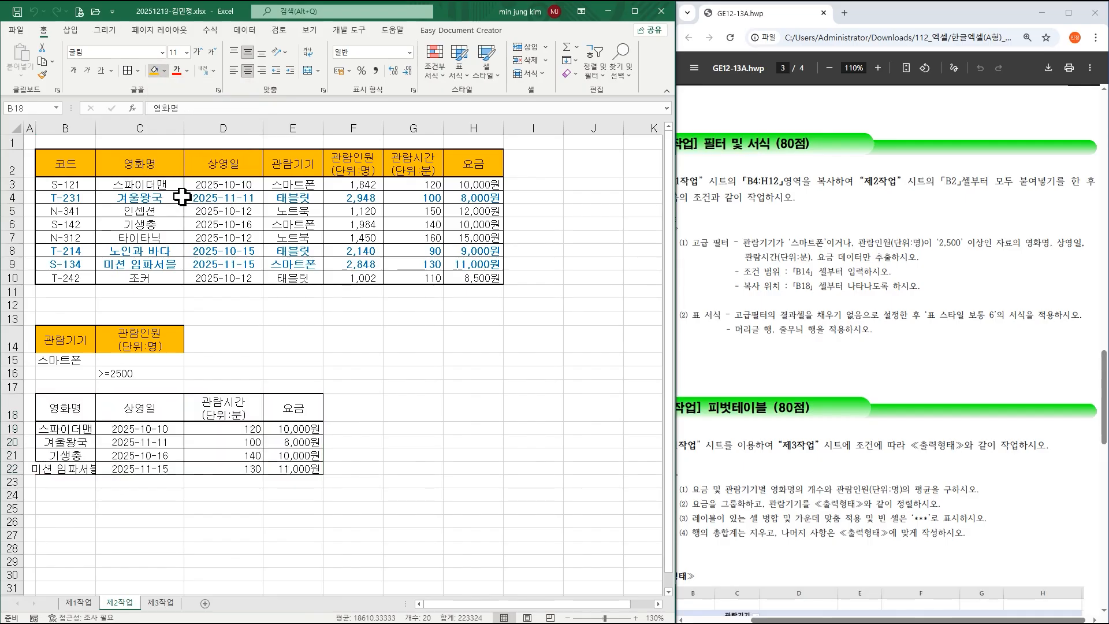
Format B18:E22 as a 표 스타일 보통 6 table, widen column B, and go to 제1작업.
left_click(453, 73)
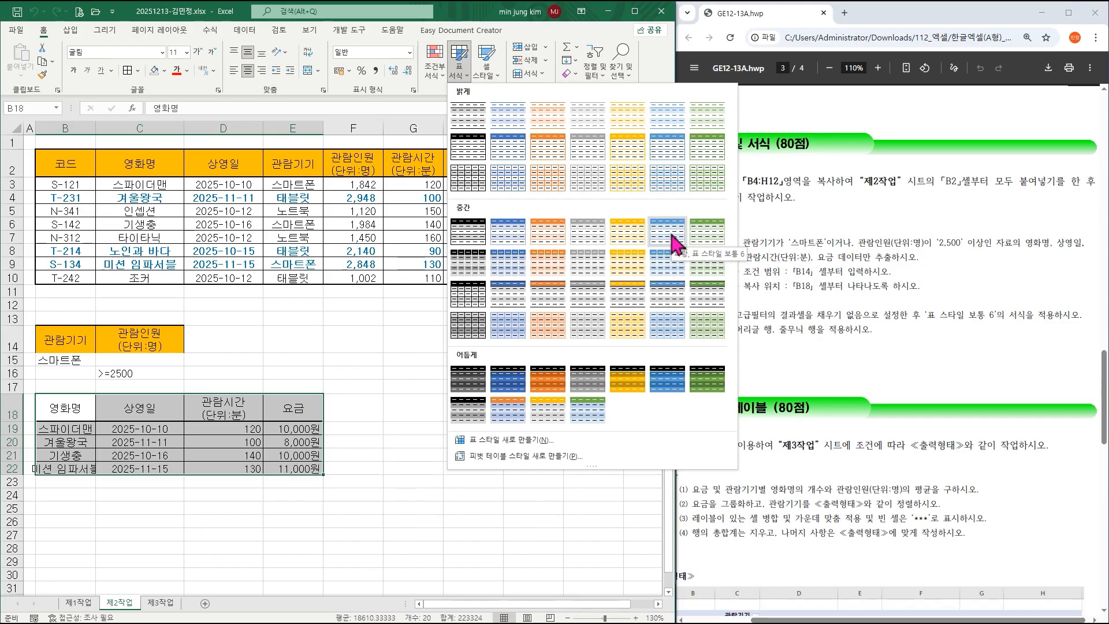
left_click(672, 239)
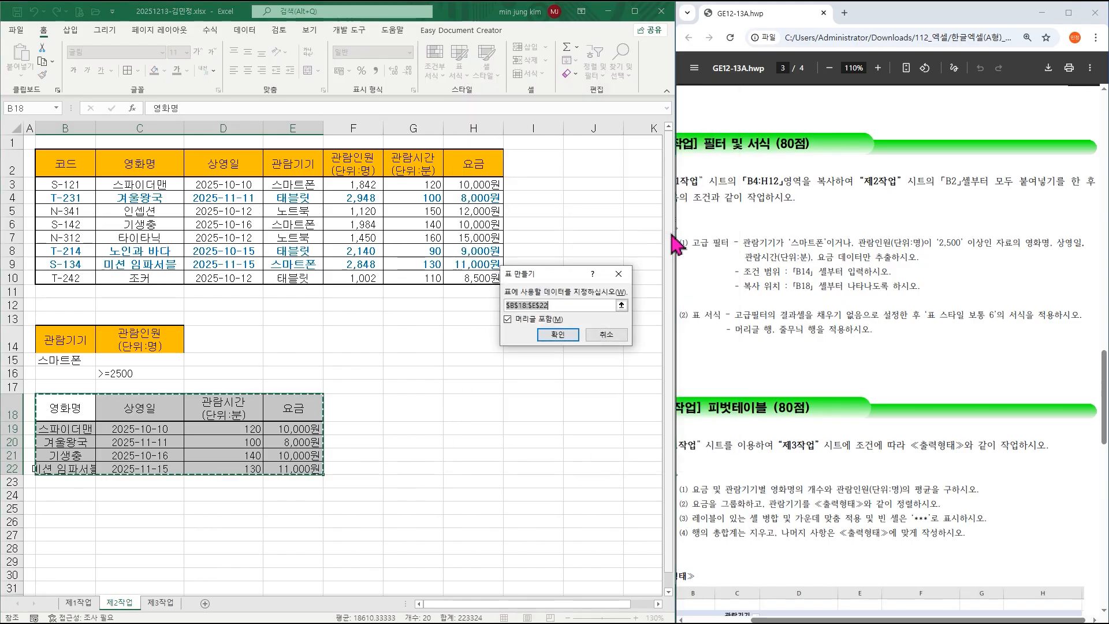
left_click(552, 334)
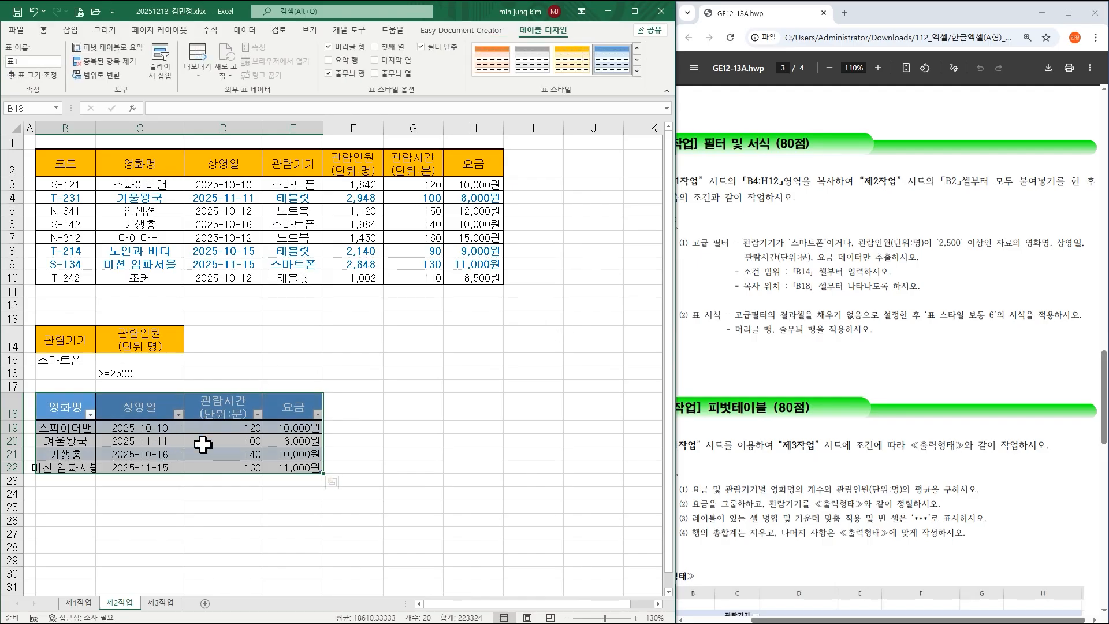
left_click_drag(97, 126, 109, 127)
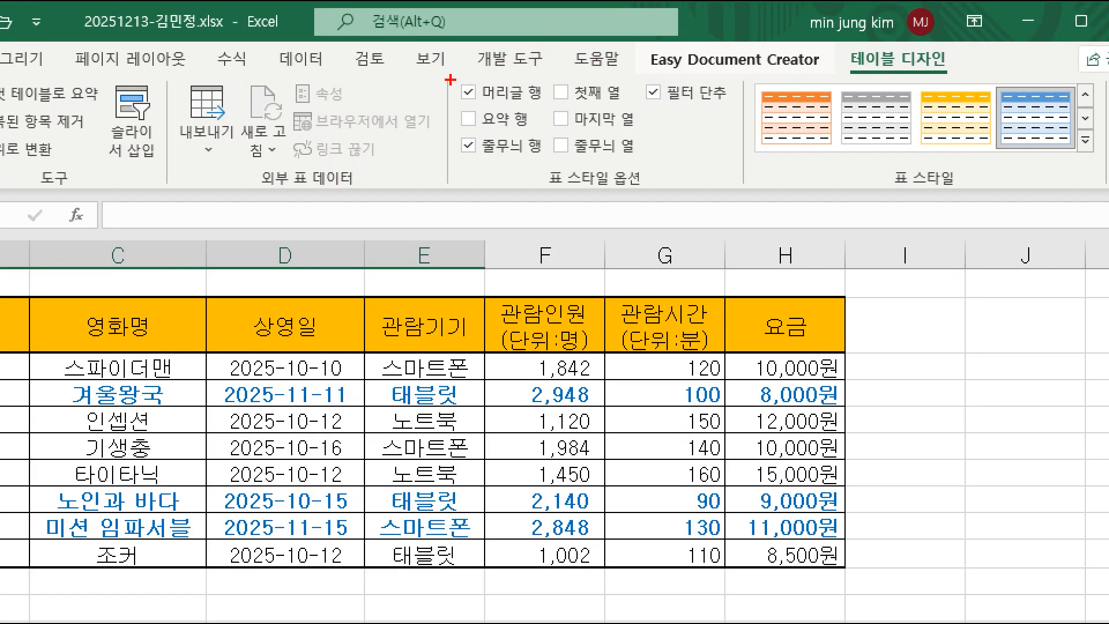
mouse_move(451, 80)
left_mouse_down()
mouse_move(544, 118)
mouse_move(550, 163)
left_mouse_up()
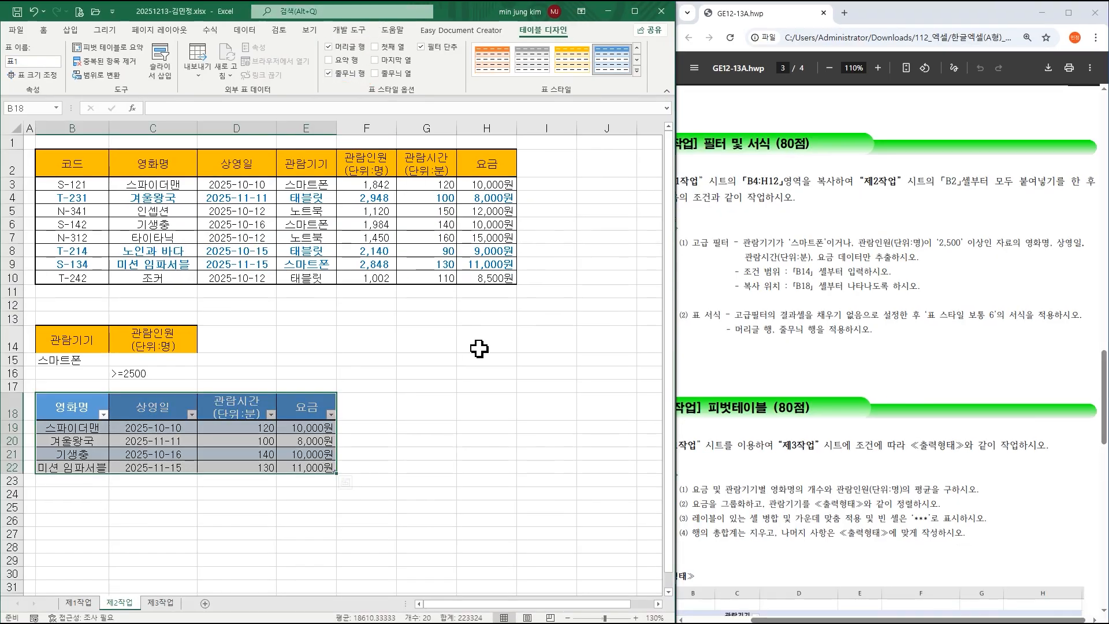
left_click(482, 358)
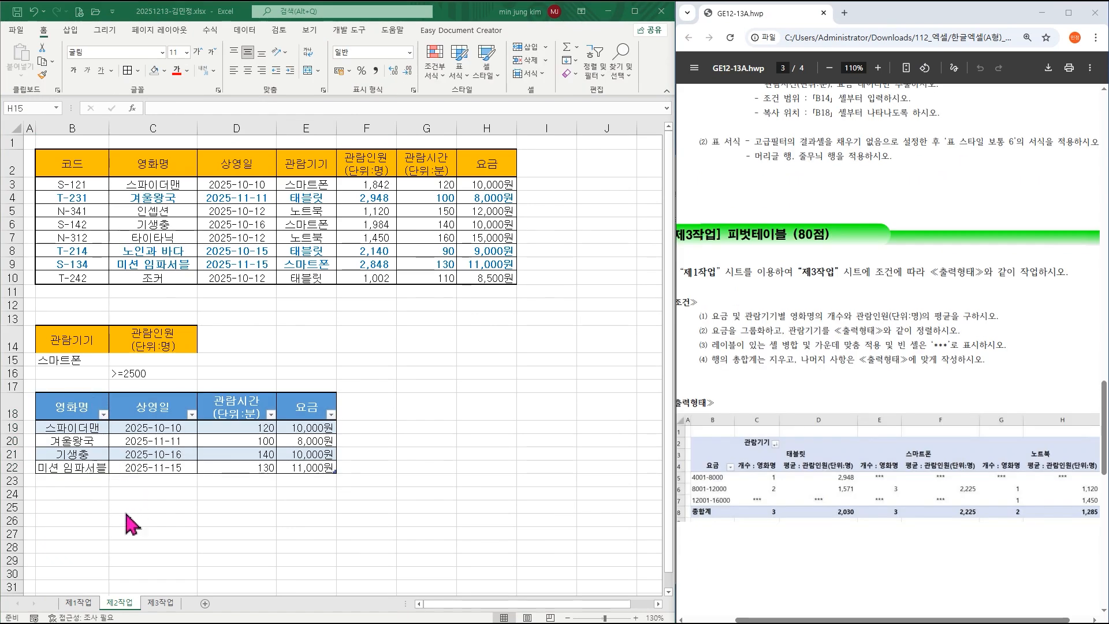
left_click(159, 605)
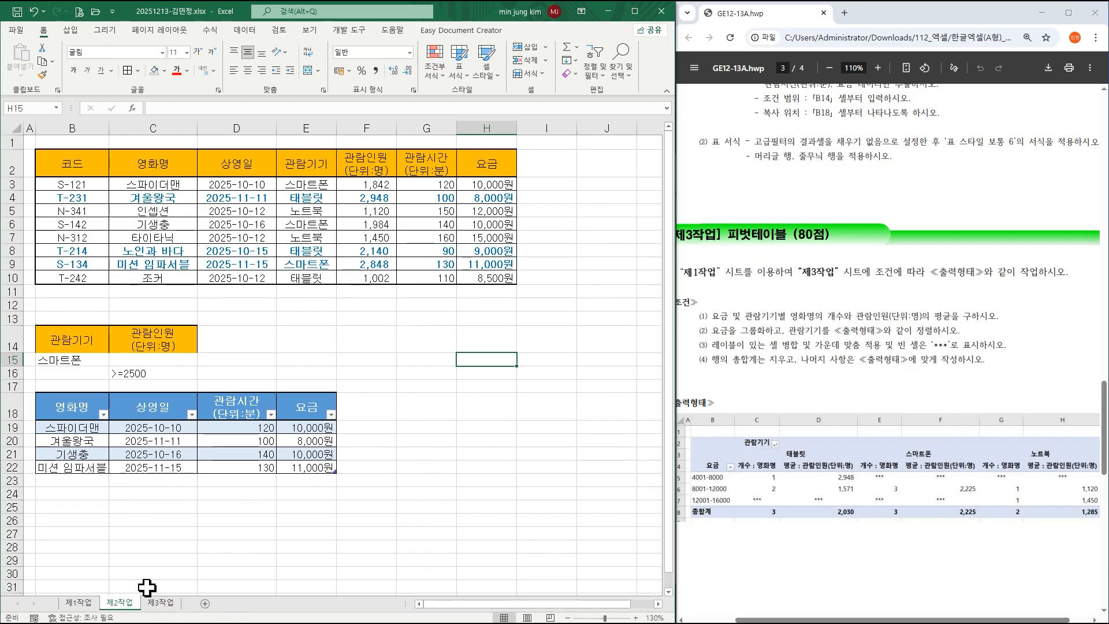
left_click(79, 602)
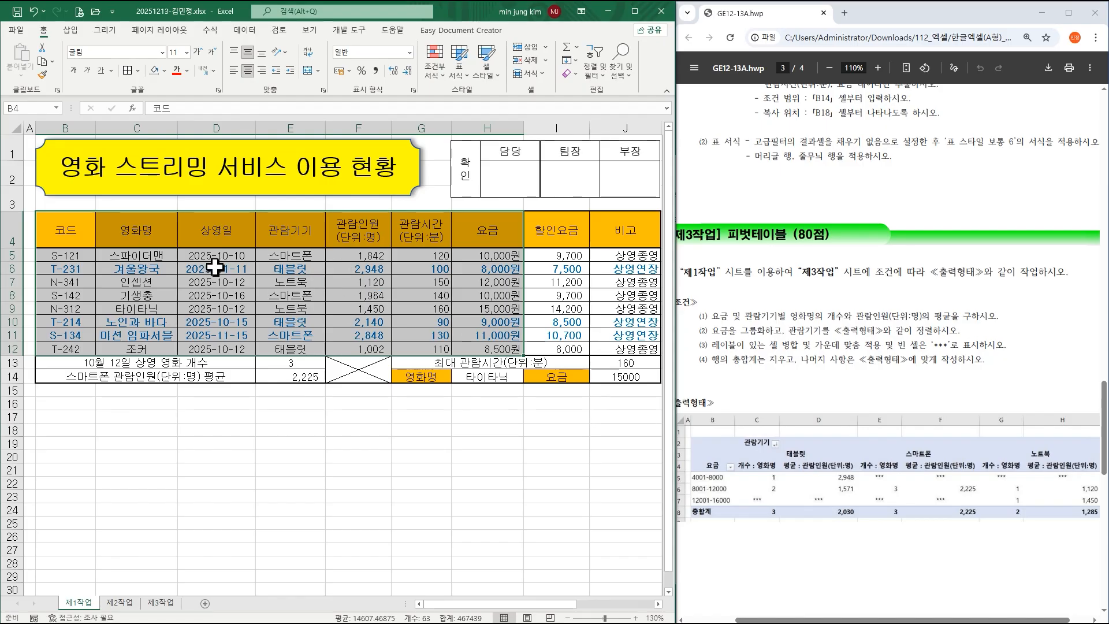
Insert a PivotTable from 제1작업 data B4:H12, placed at cell B2 of 제3작업.
left_click(71, 30)
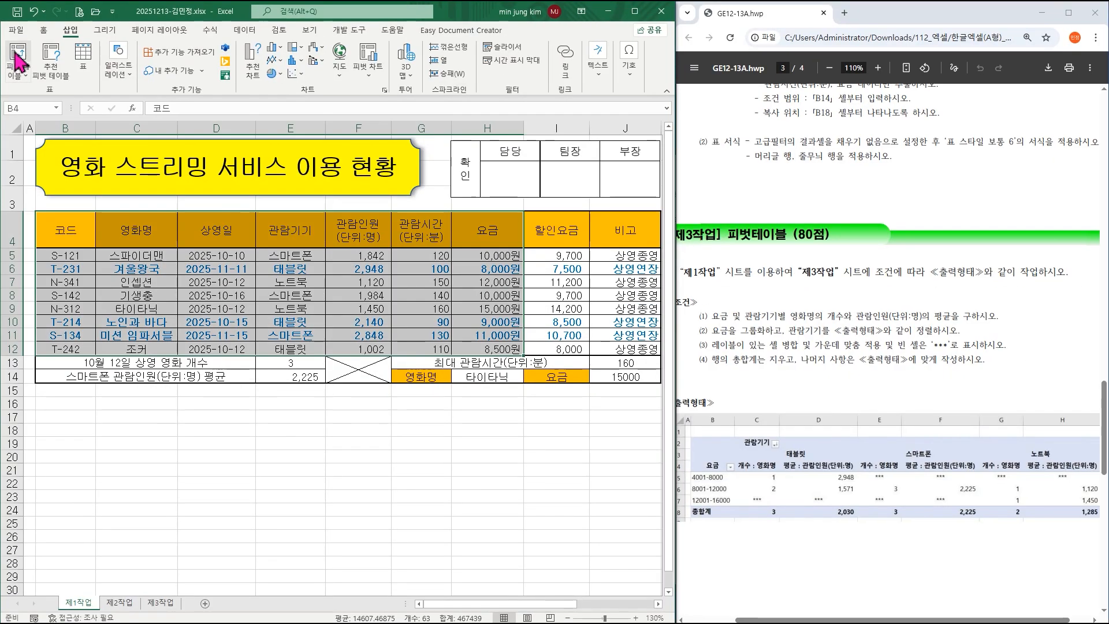
left_click(36, 107)
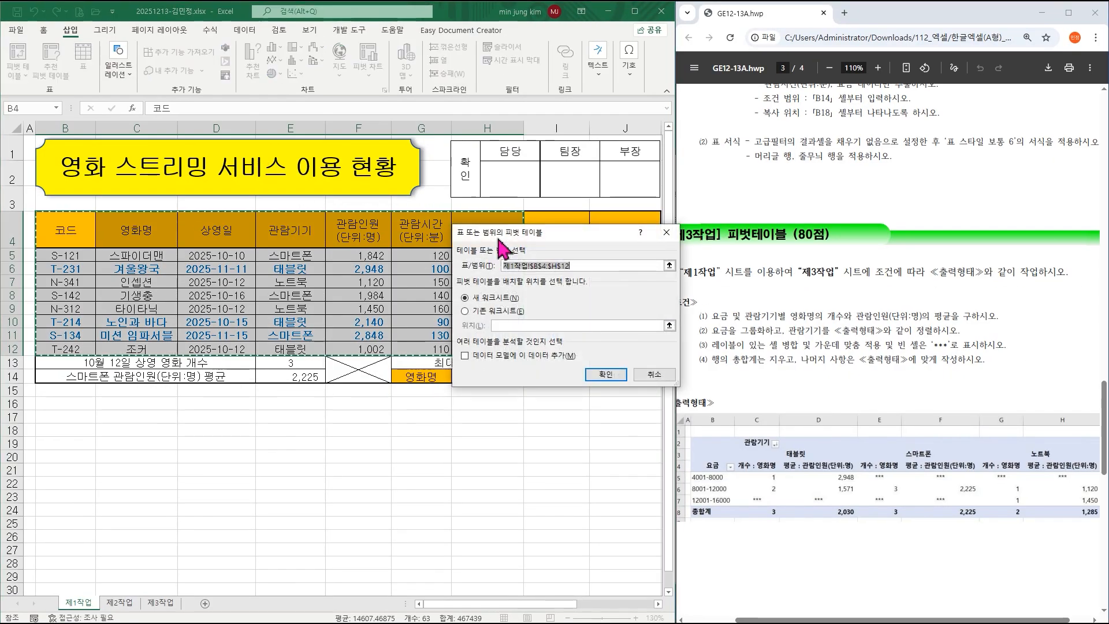
left_click_drag(498, 240, 278, 241)
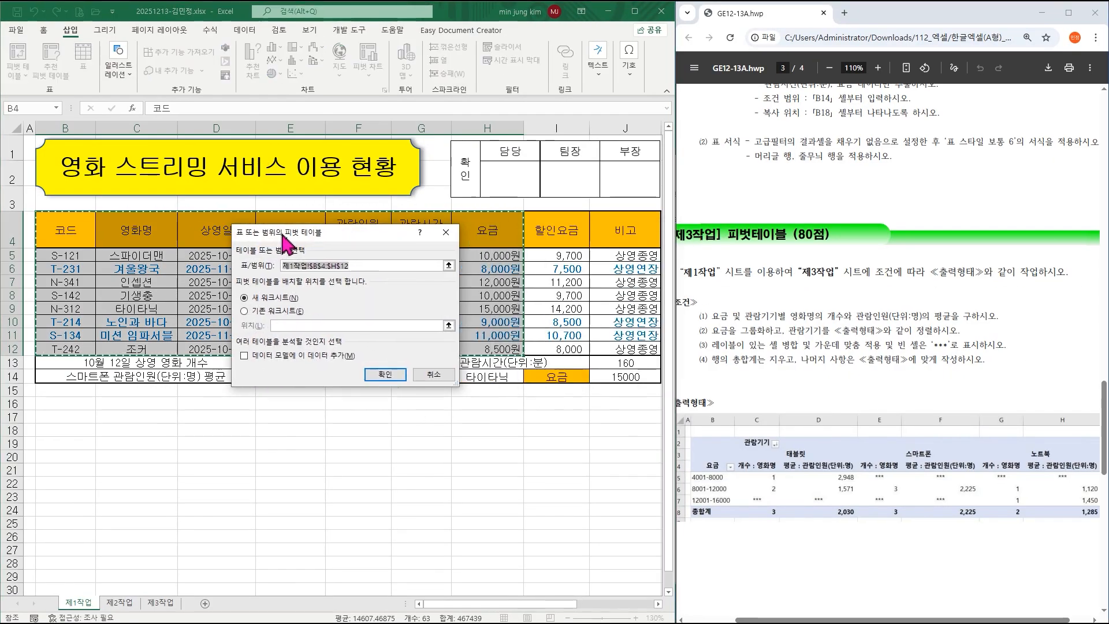
left_click(245, 312)
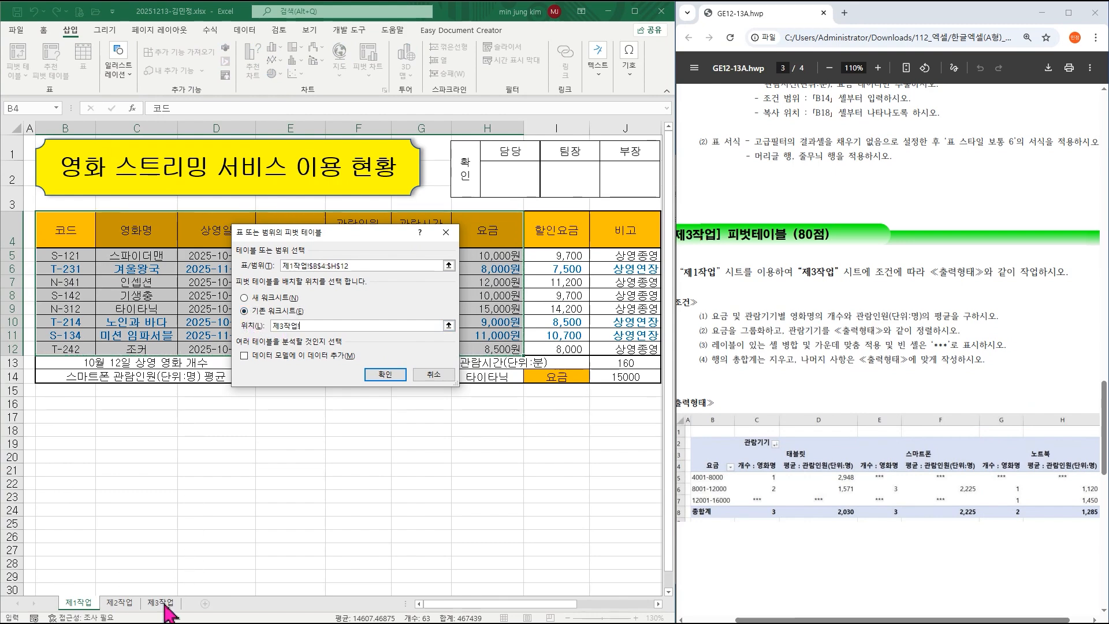
left_click(75, 154)
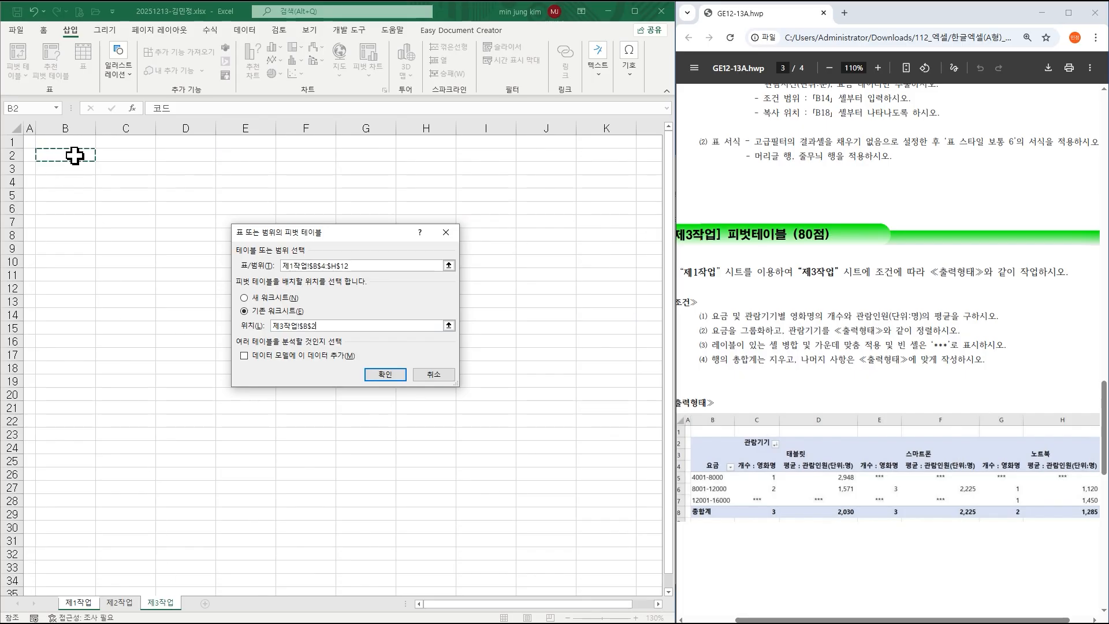
left_click(390, 376)
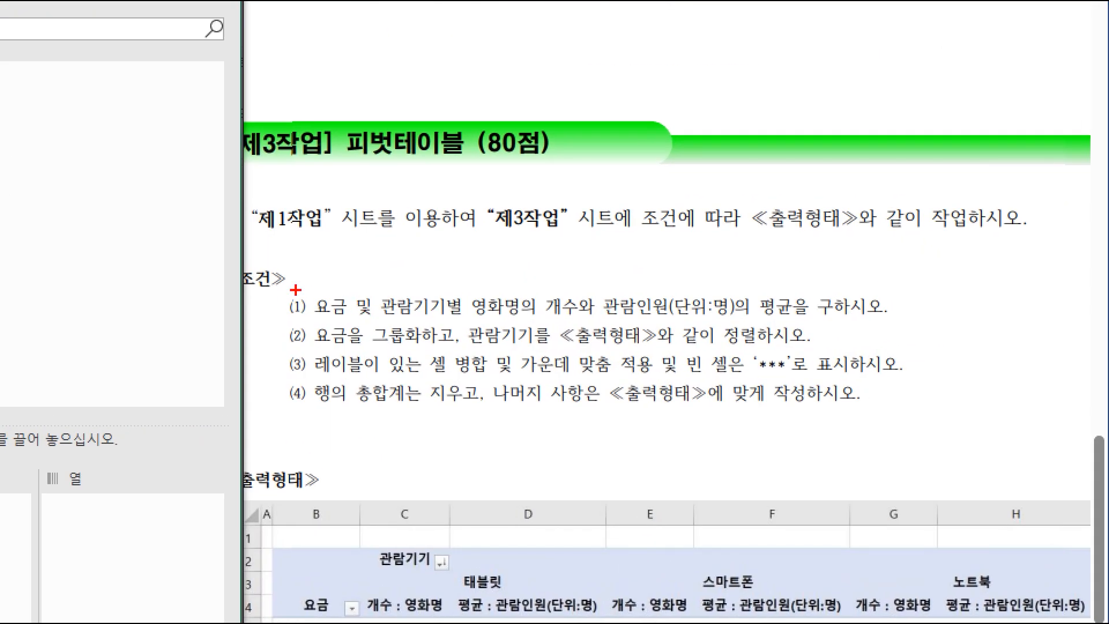
Put 요금 in Rows and 관람기기 in Columns, with count of 영화명 and sum of 관람인원(단위:명) as Values.
mouse_move(296, 289)
left_mouse_down()
mouse_move(347, 319)
mouse_move(450, 316)
left_mouse_up()
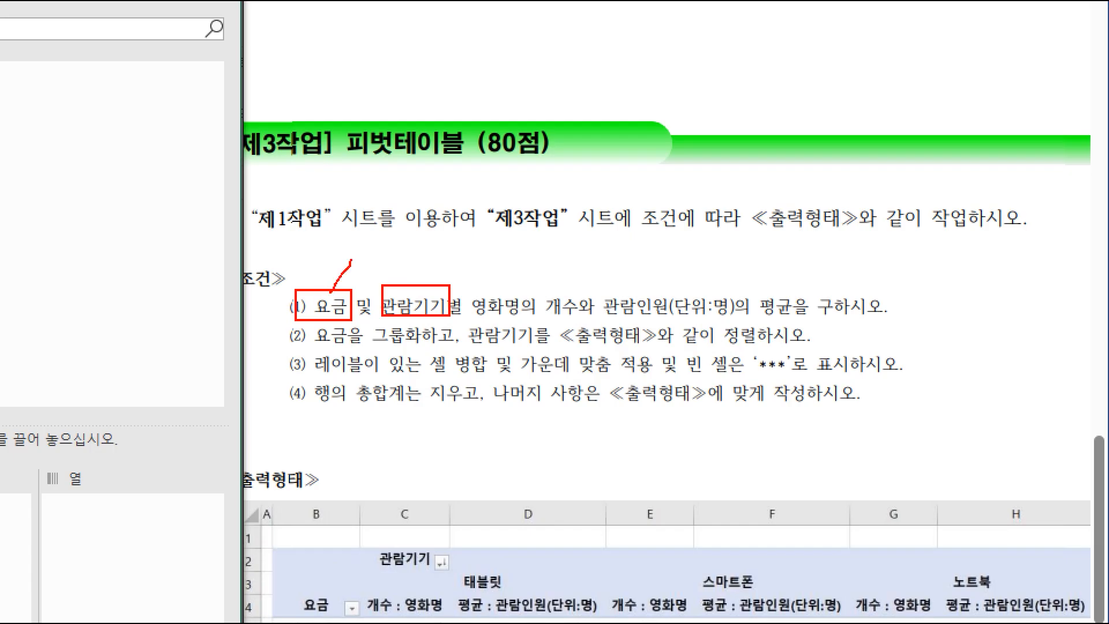
mouse_move(422, 292)
left_mouse_down()
mouse_move(465, 242)
mouse_move(426, 286)
mouse_move(606, 316)
mouse_move(823, 318)
left_mouse_up()
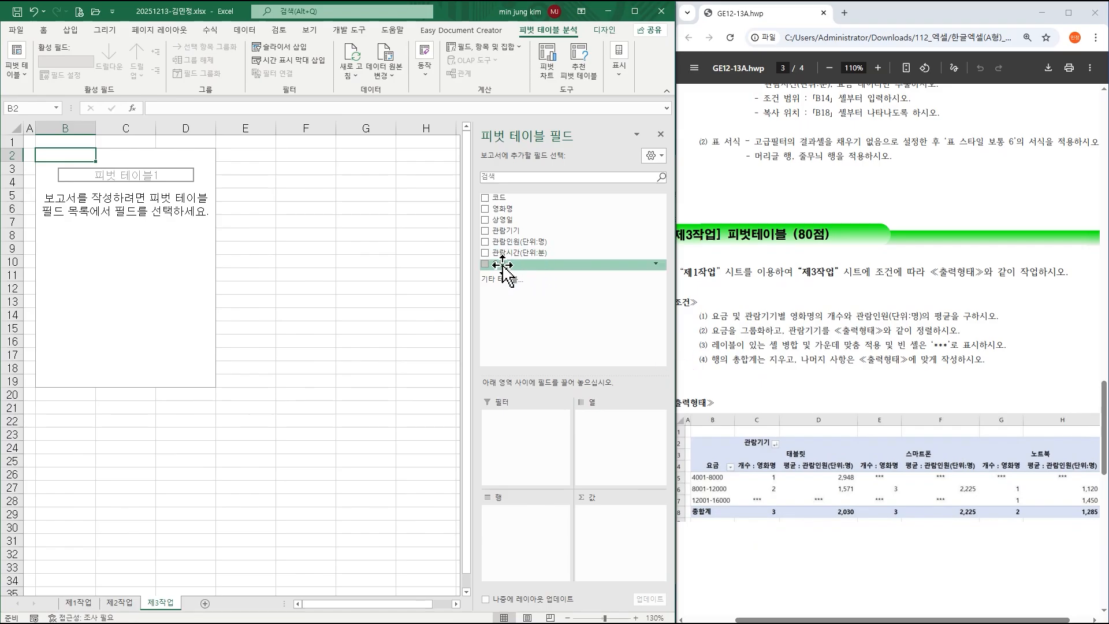
left_click_drag(503, 265, 513, 530)
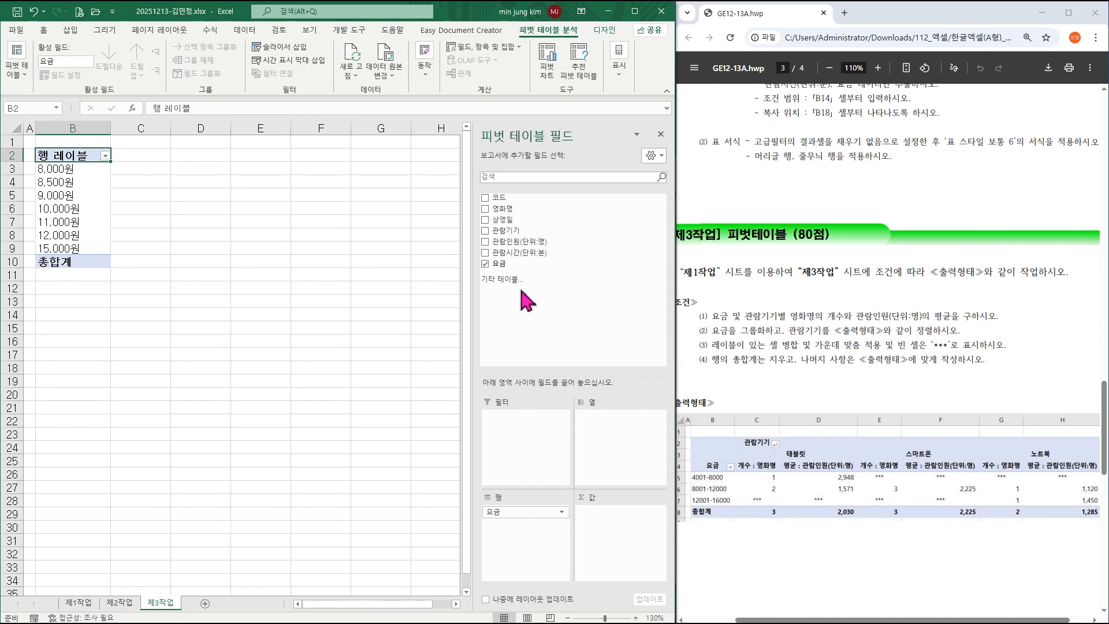
left_click_drag(503, 230, 601, 430)
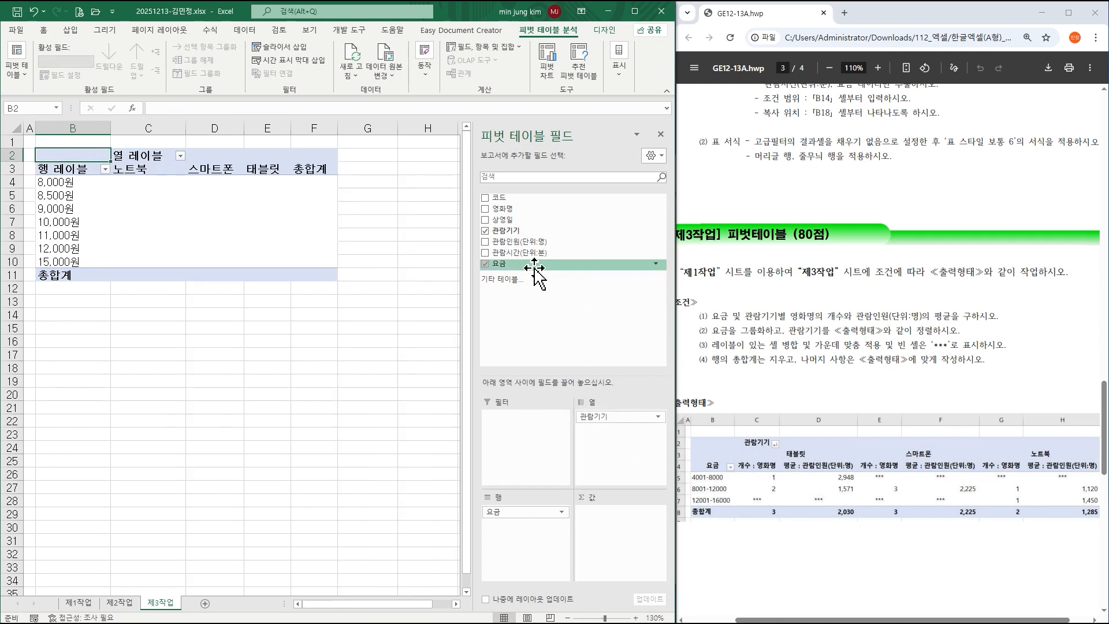
left_click_drag(507, 214, 609, 538)
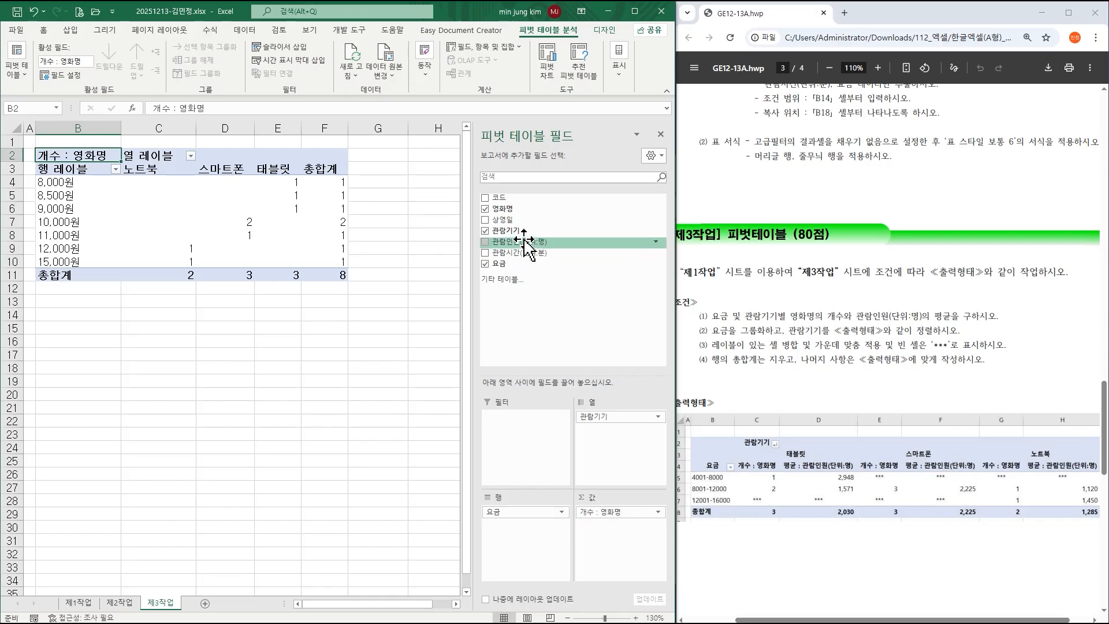
left_click_drag(527, 244, 609, 540)
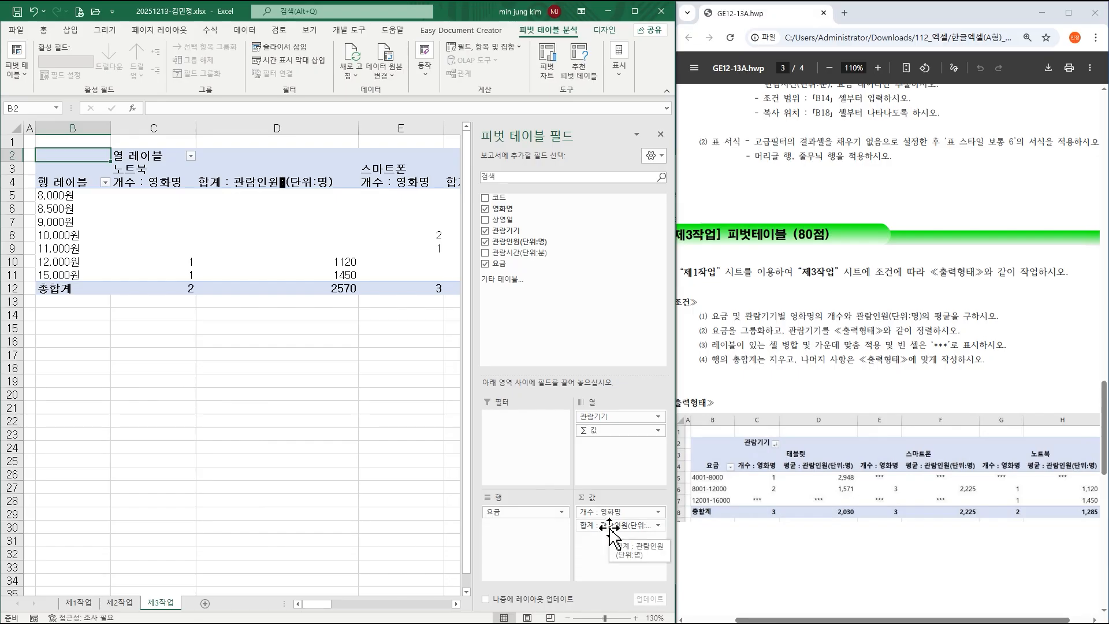
left_click(595, 527)
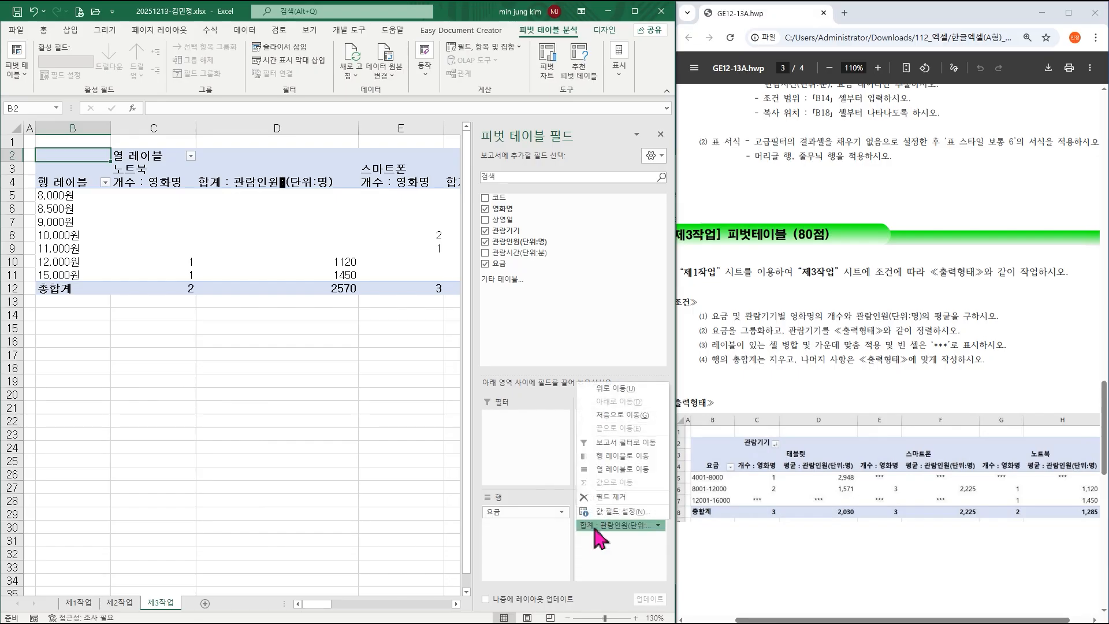
Change the 관람인원 value to an average, named 평균 : 관람인원(단위:명).
left_click(612, 512)
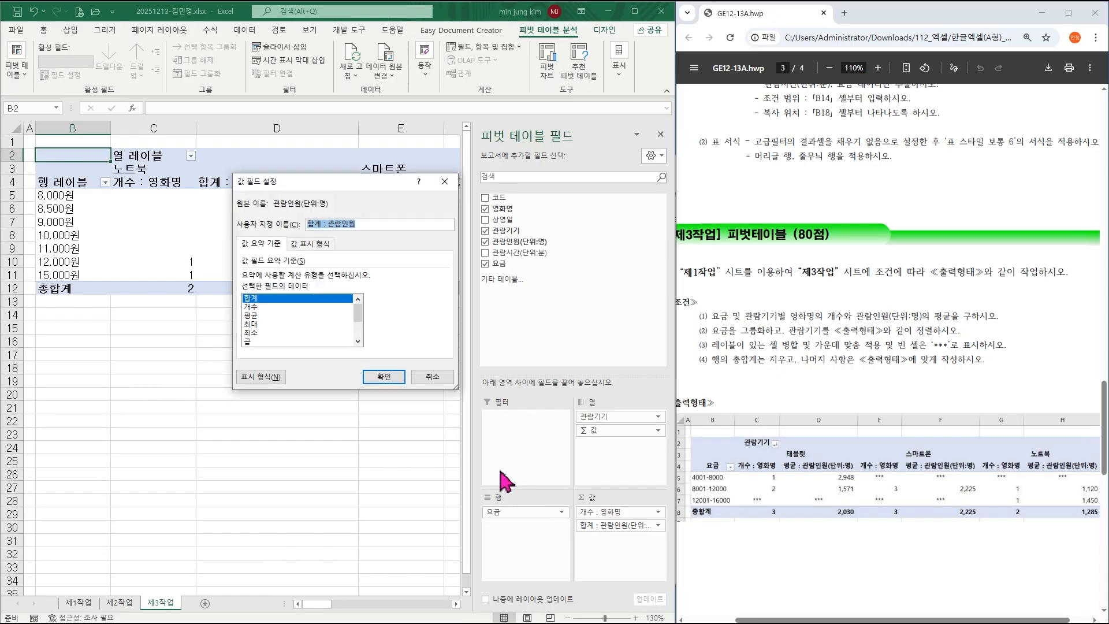
left_click(260, 317)
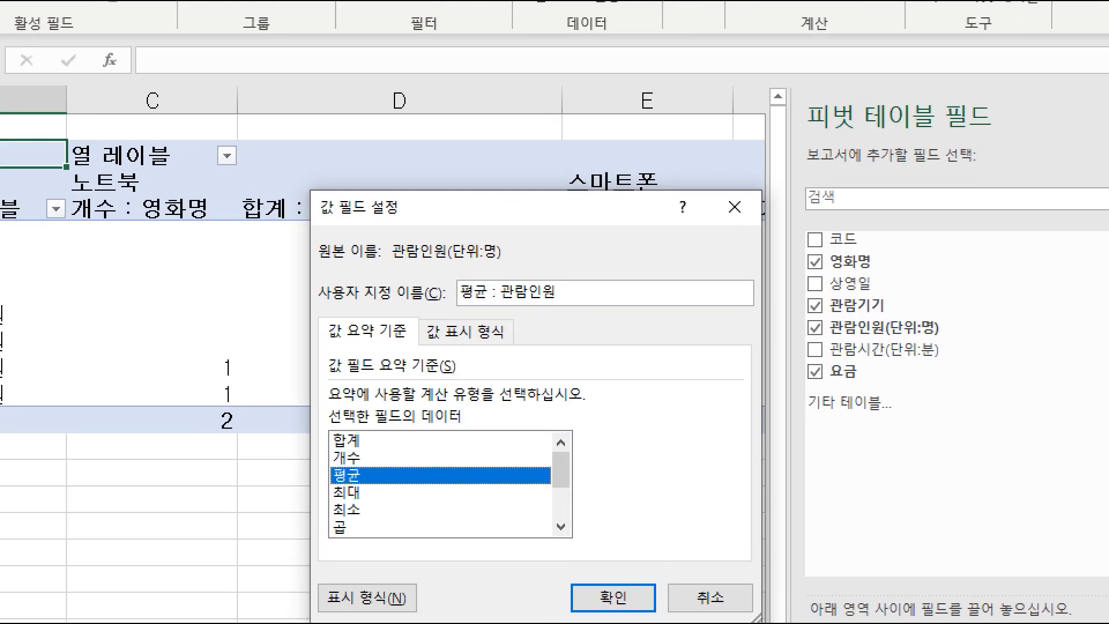
left_click_drag(444, 273, 591, 311)
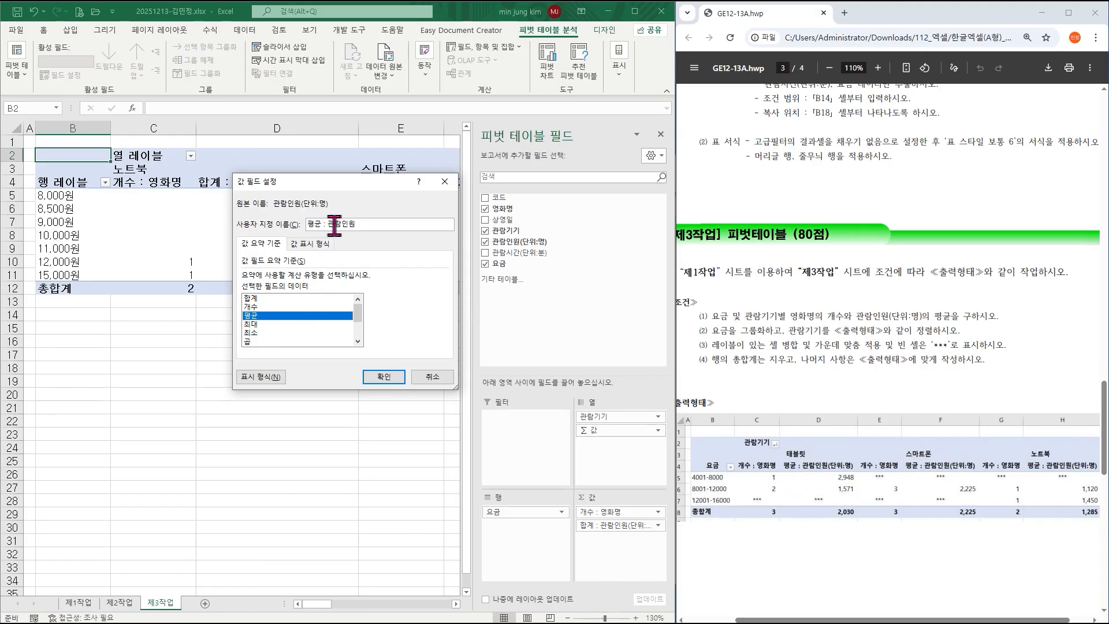
left_click(366, 225)
type("(단위:명)")
left_click(384, 377)
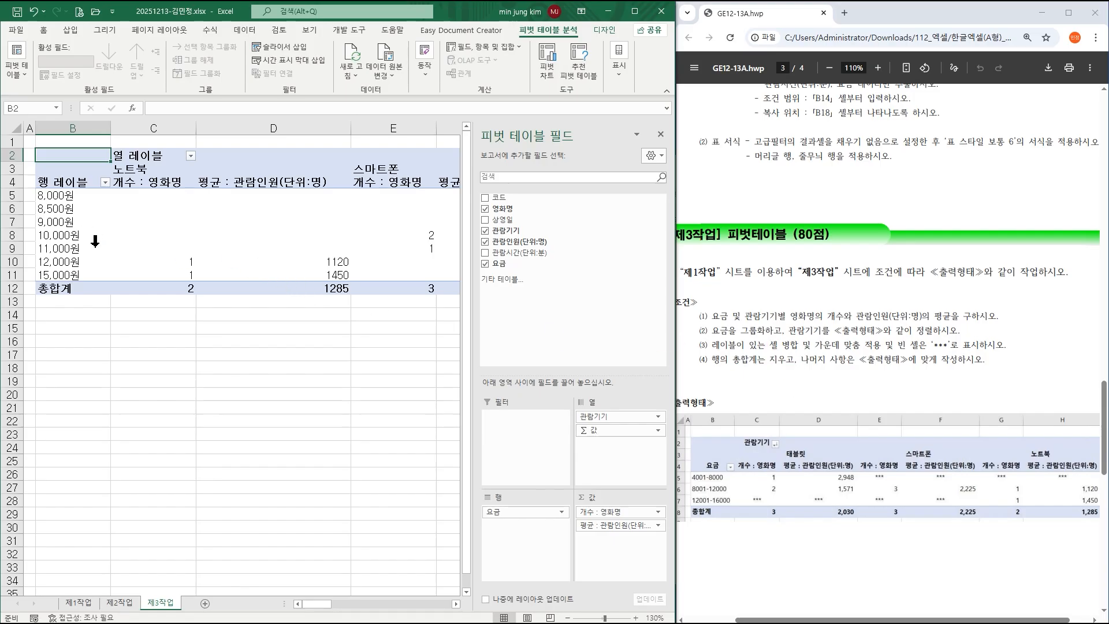
left_click(70, 222)
right_click(70, 223)
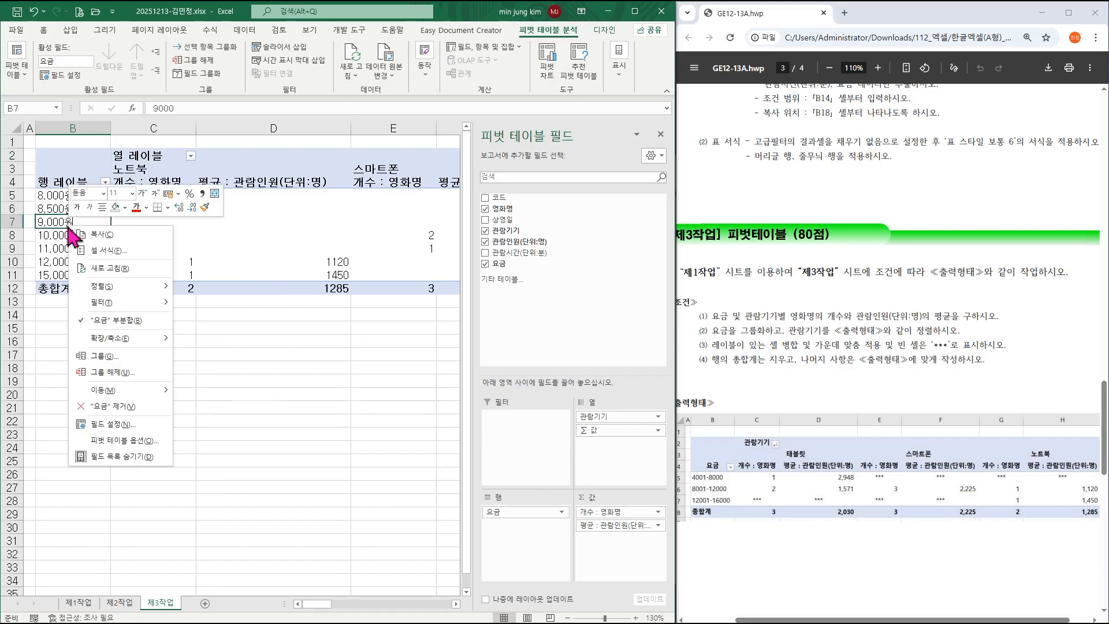
Group the 요금 row labels from 4001 to 16000 in steps of 4000.
left_click(115, 361)
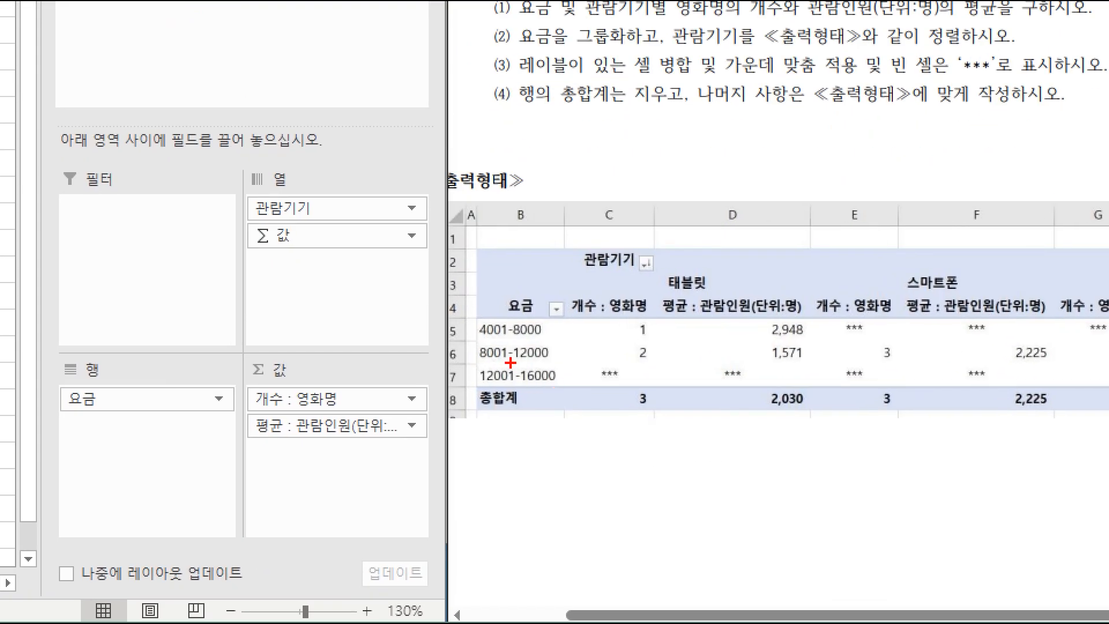
left_click_drag(510, 362, 571, 391)
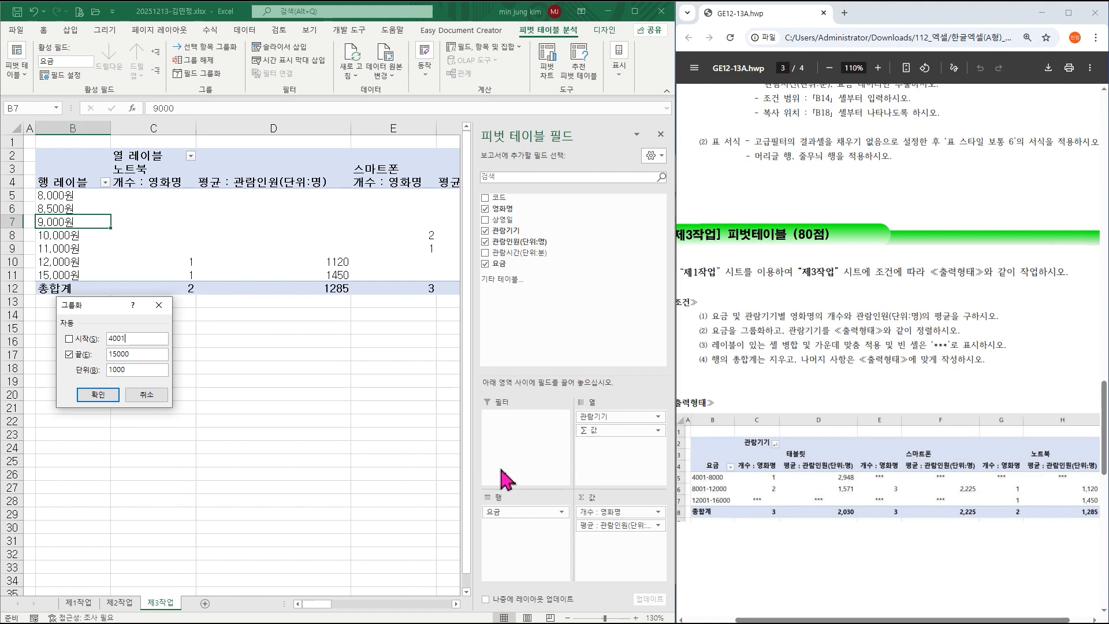
double_click(139, 357)
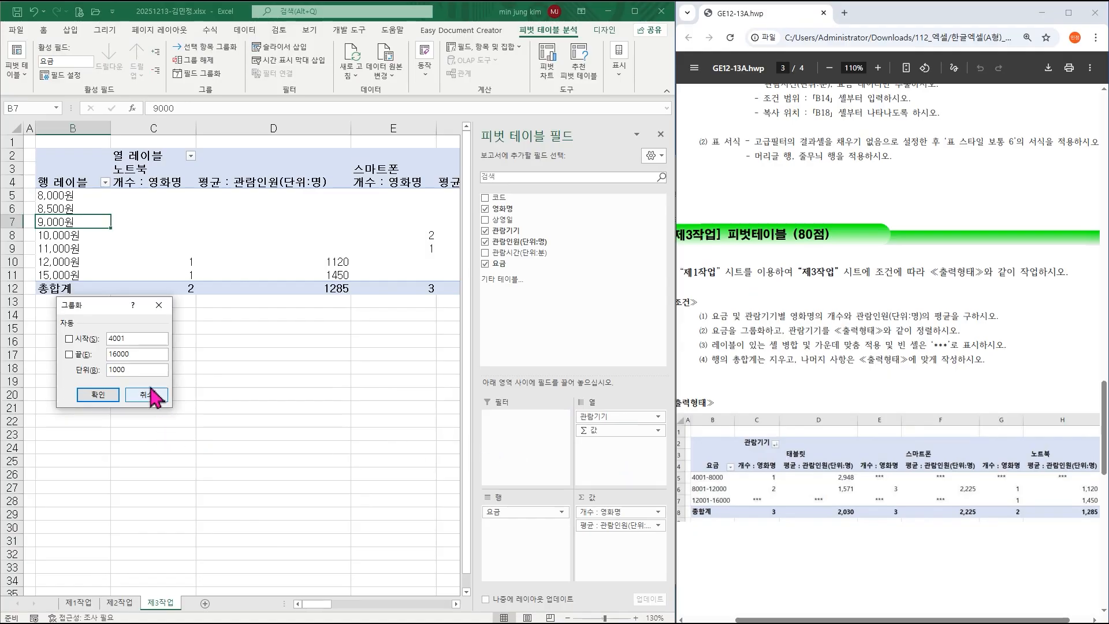
left_click_drag(149, 374, 58, 375)
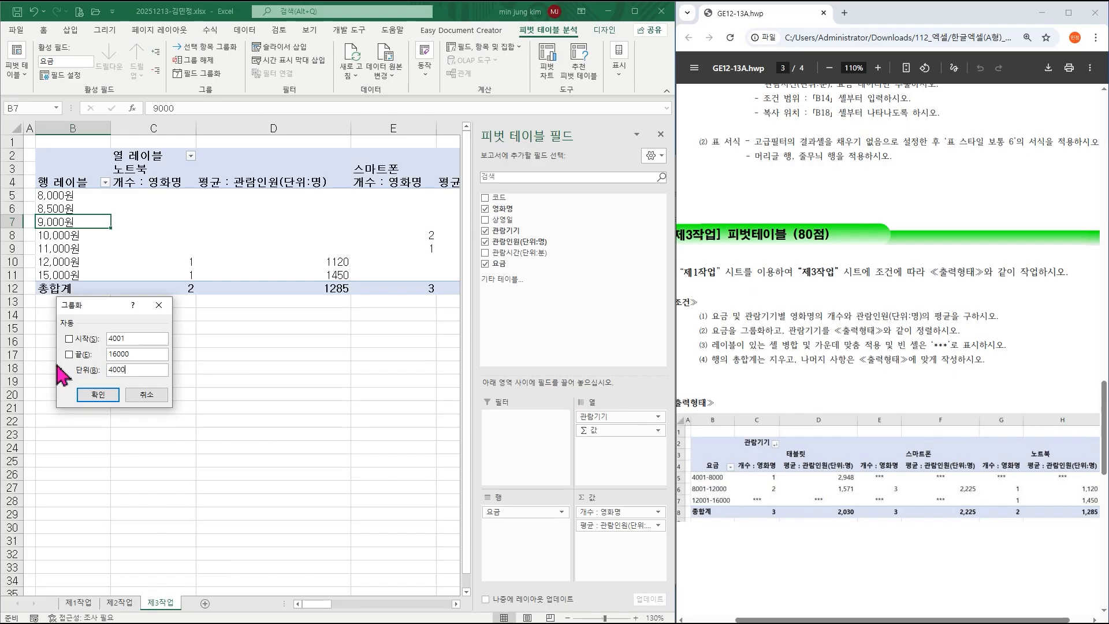
key("Return")
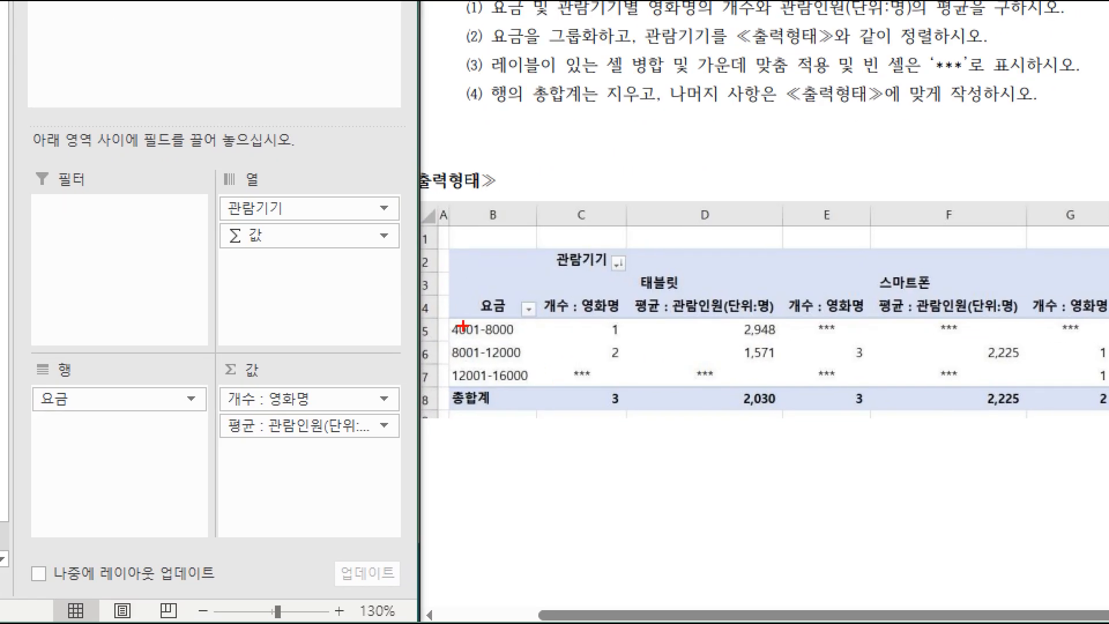
left_click_drag(490, 364, 537, 386)
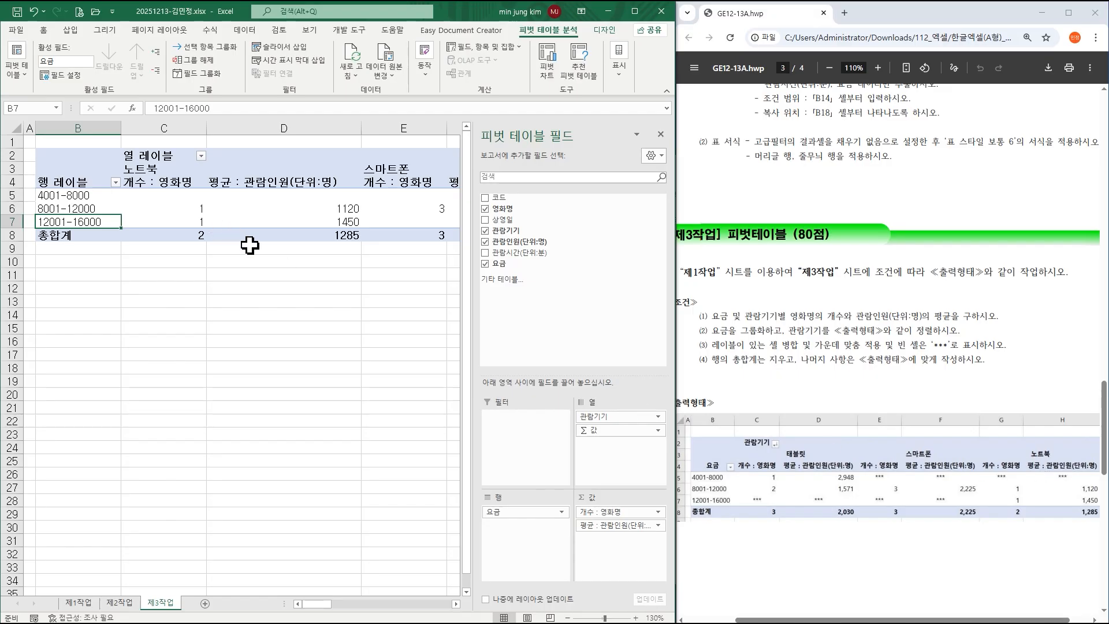
Sort the 관람기기 columns descending (태블릿, 스마트폰, 노트북) and hide the field list.
left_click(202, 156)
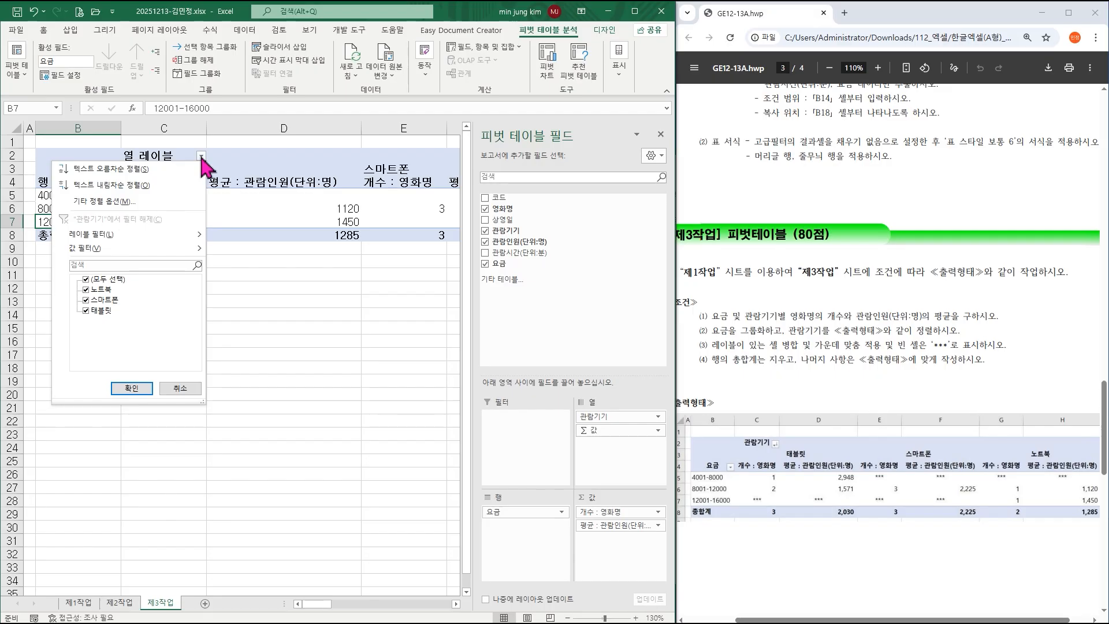
left_click(113, 185)
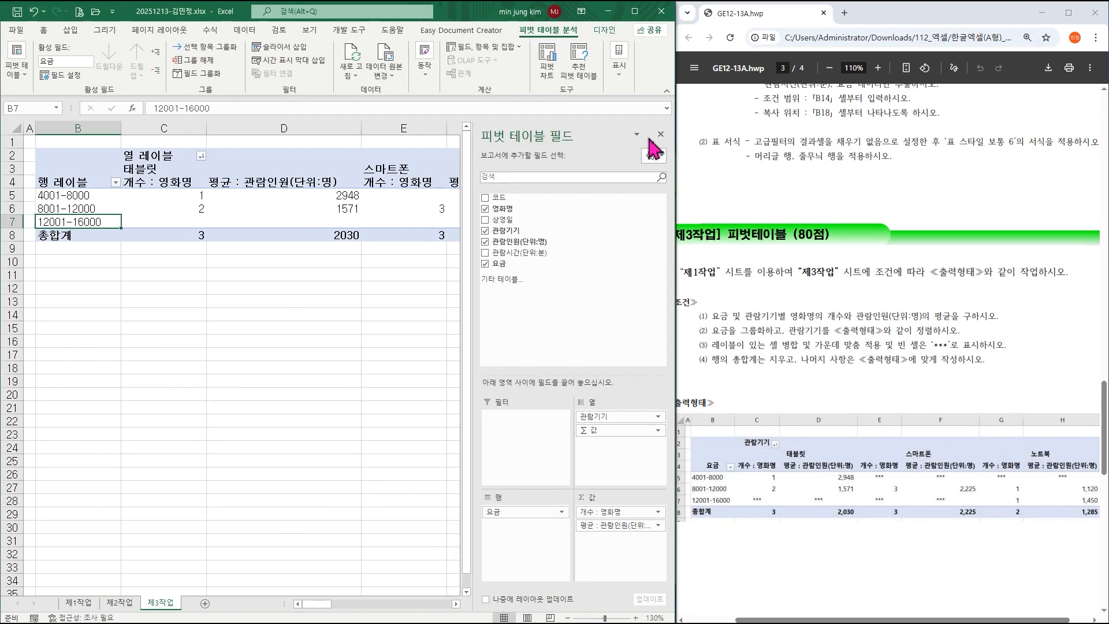
left_click(579, 267)
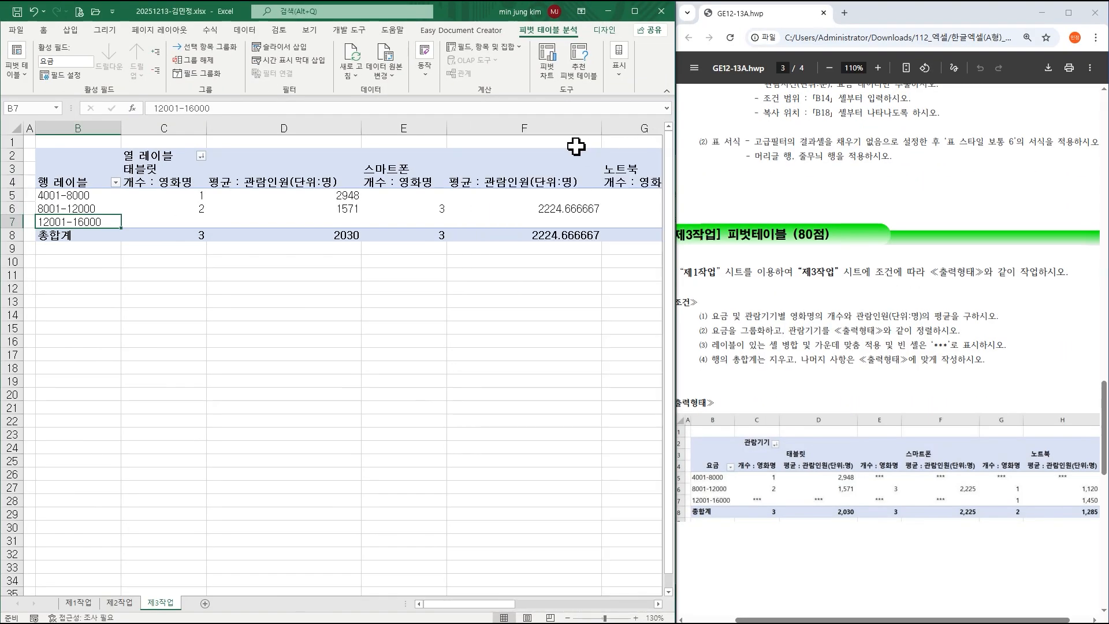
Look through the pivot's Design and display options without changing anything.
left_click(603, 32)
left_click(556, 34)
left_click(619, 65)
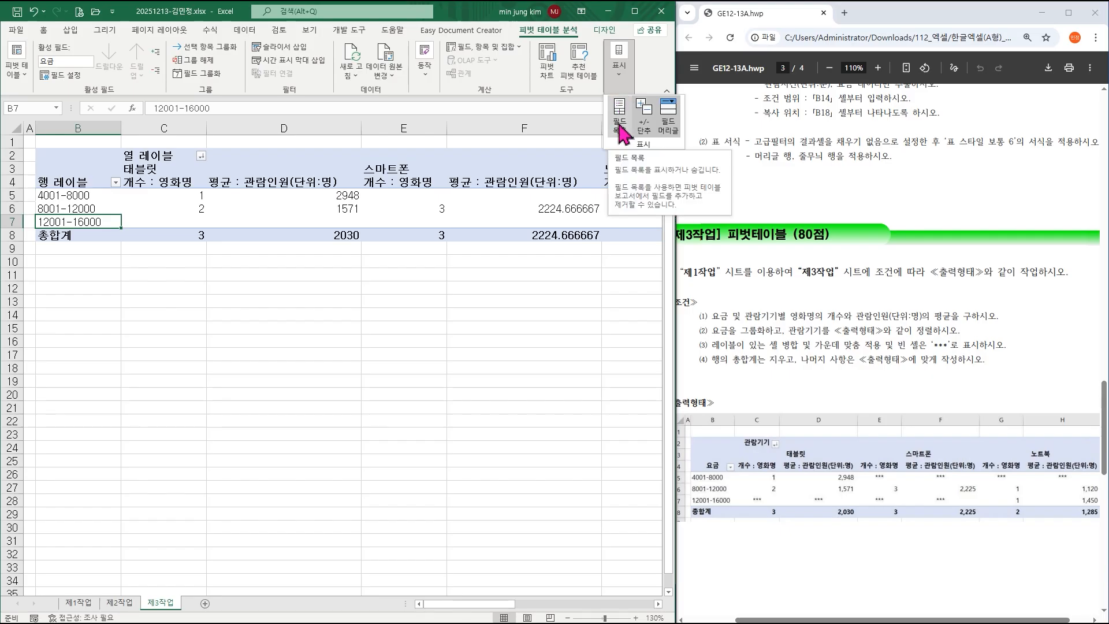
left_click(551, 271)
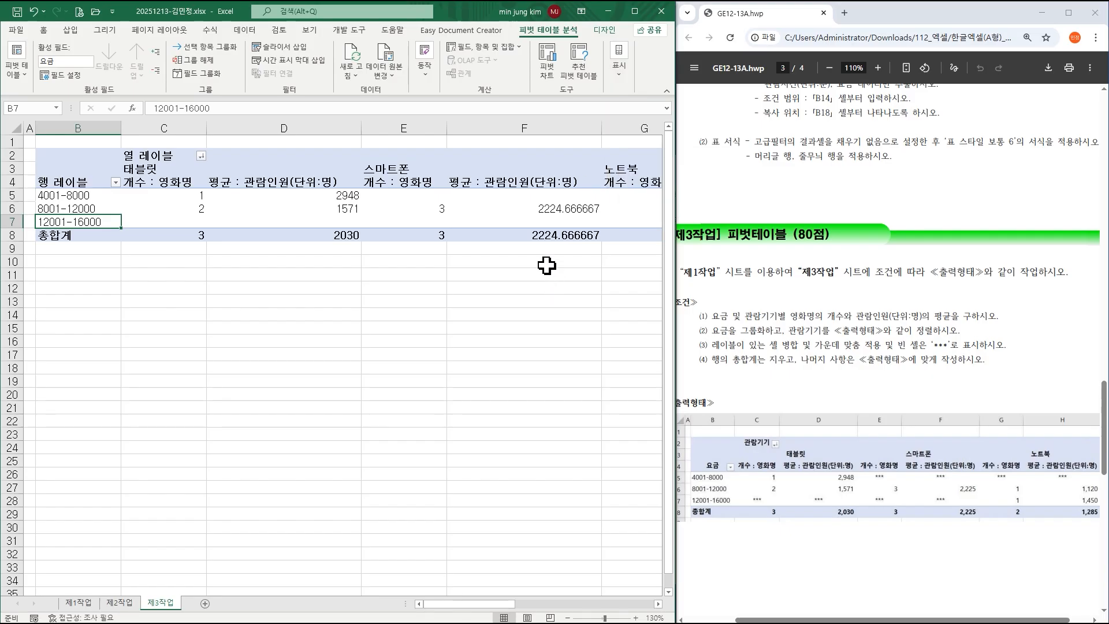
left_click(546, 263)
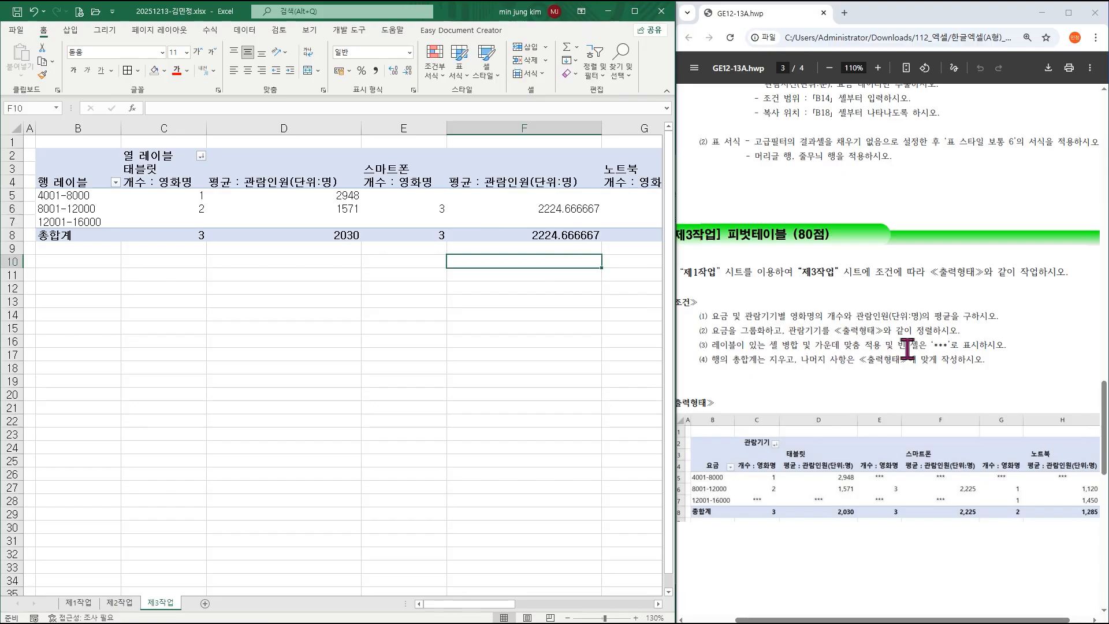
left_click(268, 197)
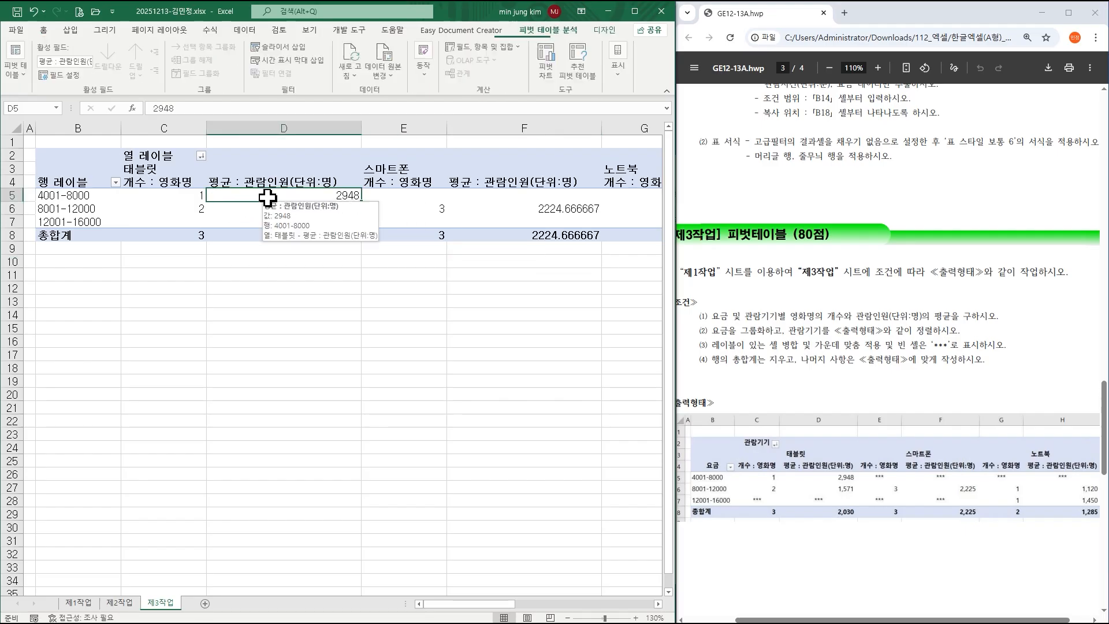
In PivotTable Options, merge and center labels, show *** for empty cells, and drop row grand totals.
right_click(268, 196)
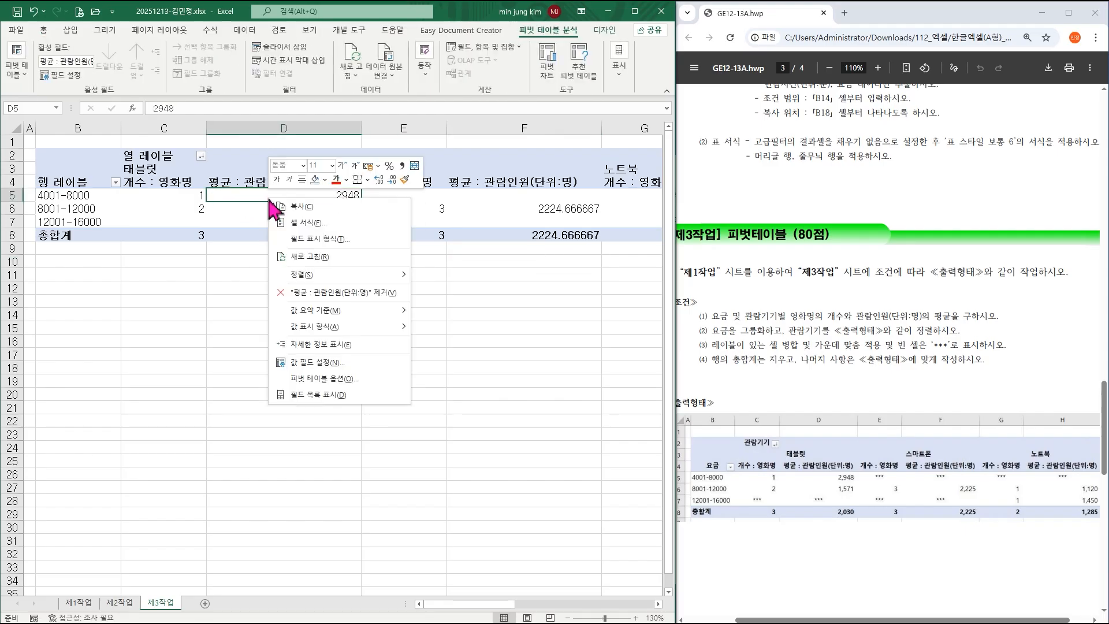
left_click(343, 380)
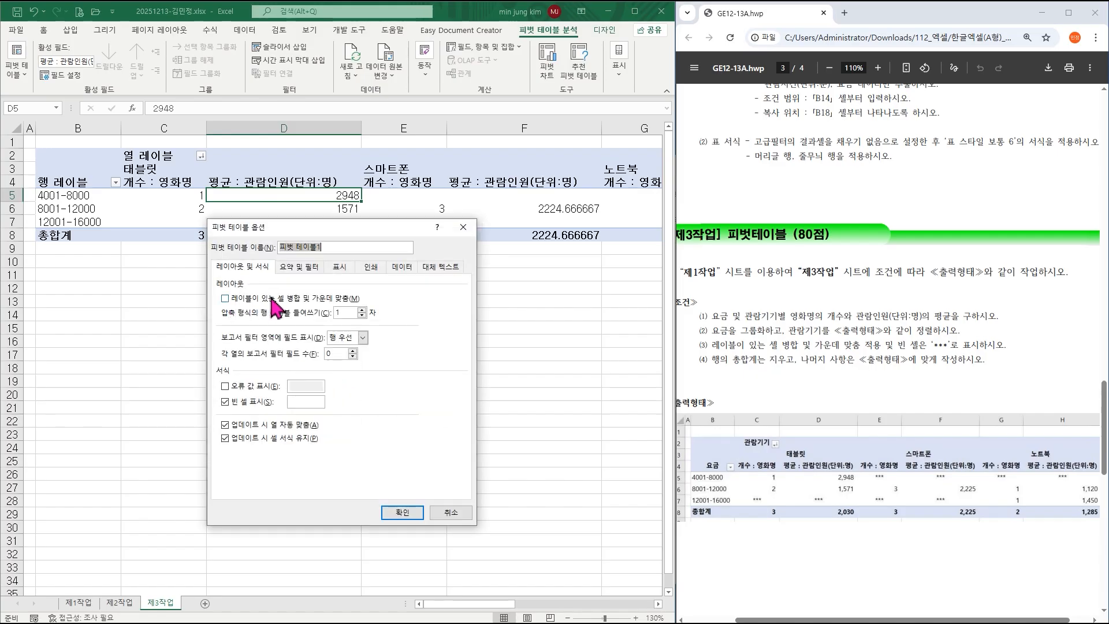
left_click(226, 299)
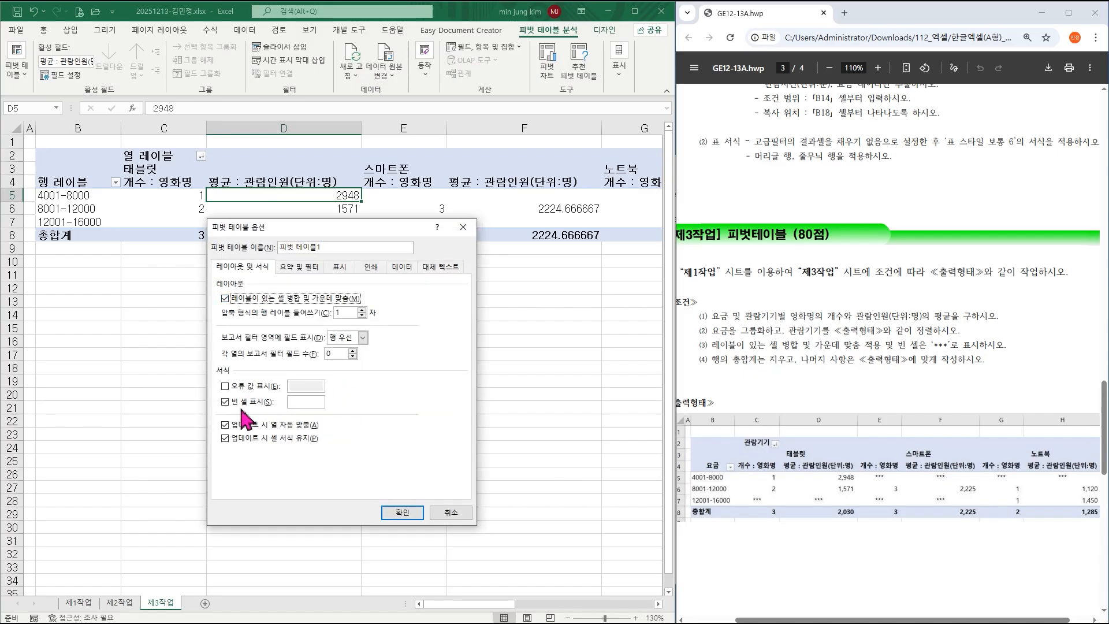
left_click(306, 403)
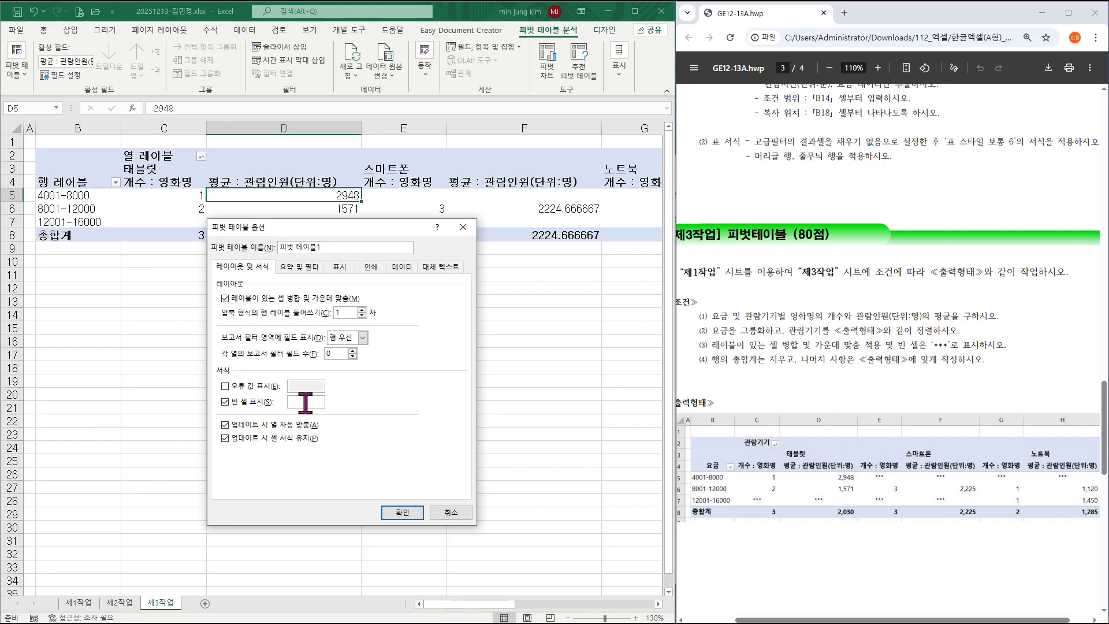
left_click(305, 268)
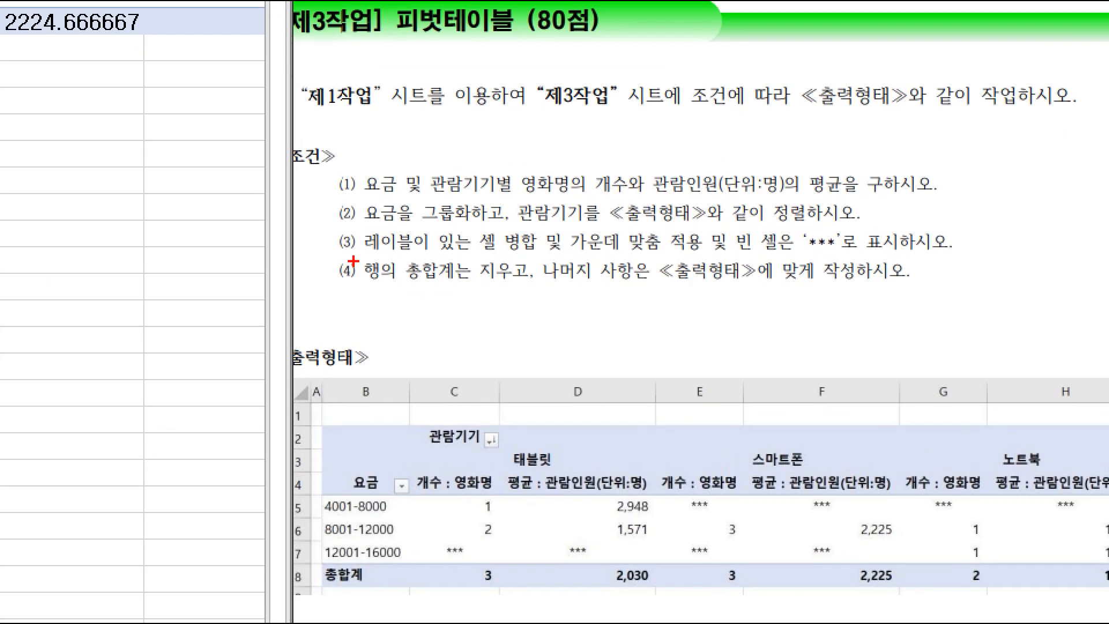
left_click_drag(350, 258, 536, 286)
key("Escape")
left_click(263, 299)
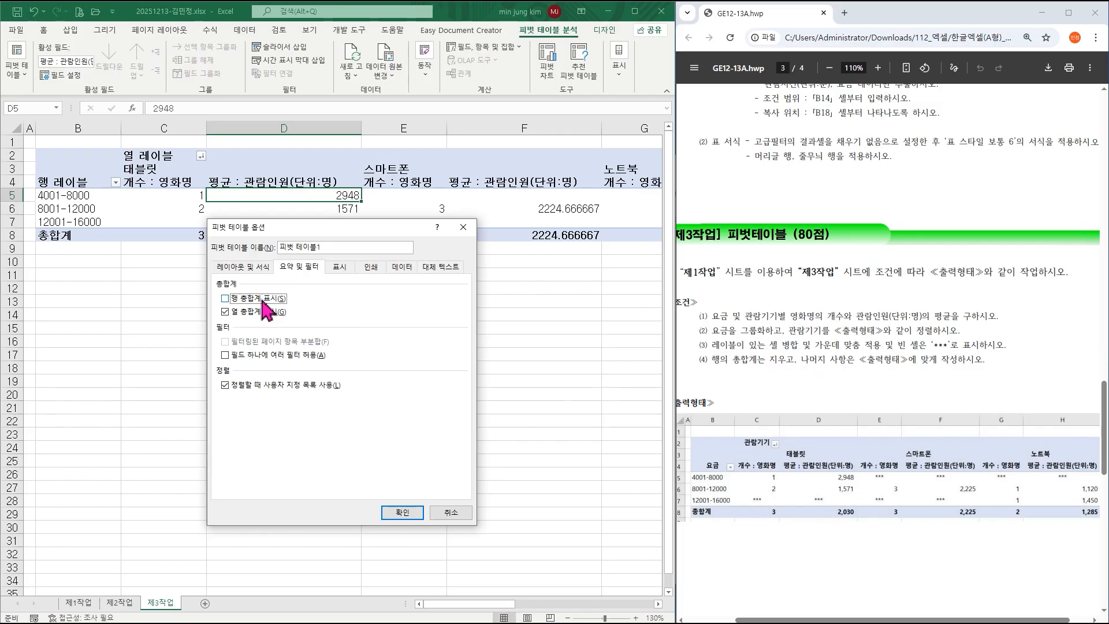
left_click(403, 513)
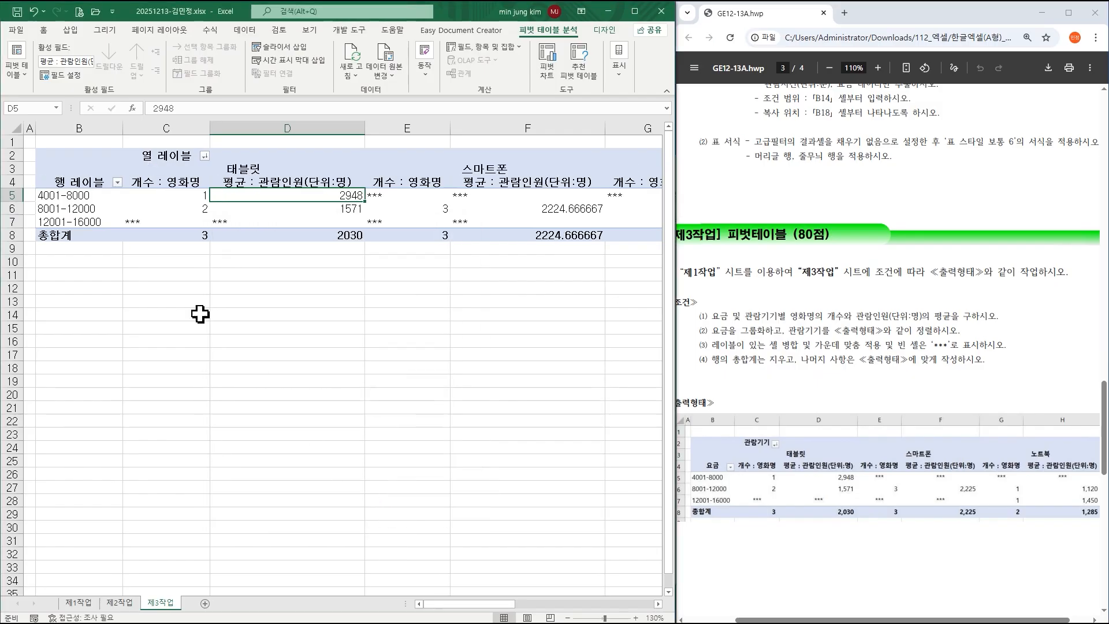
Rename the pivot's row label caption to 요금.
left_click(86, 183)
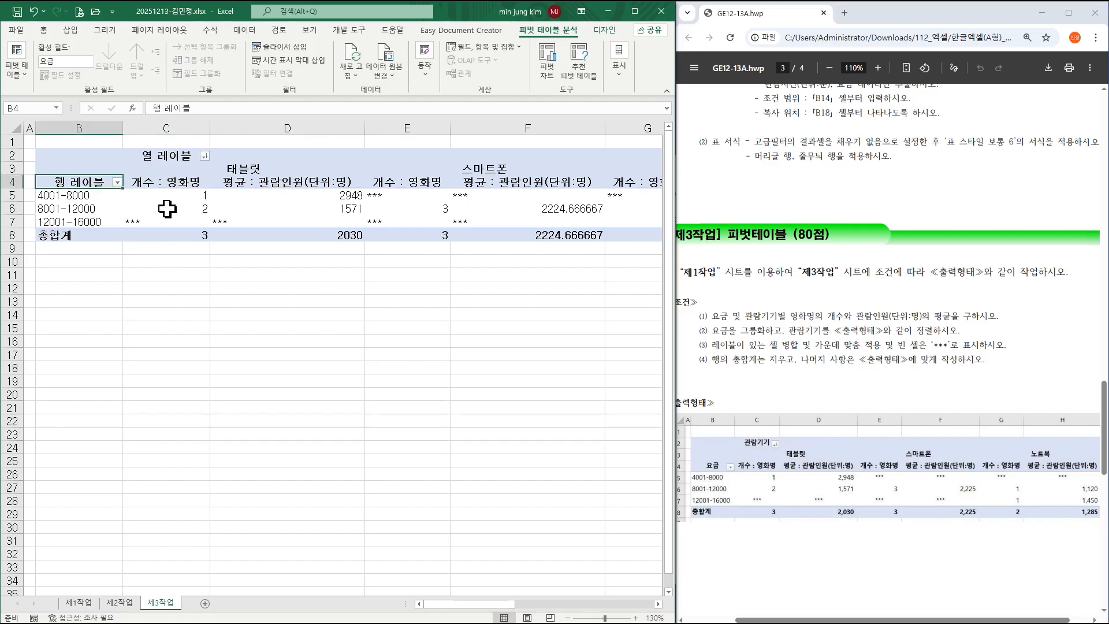
type("요금")
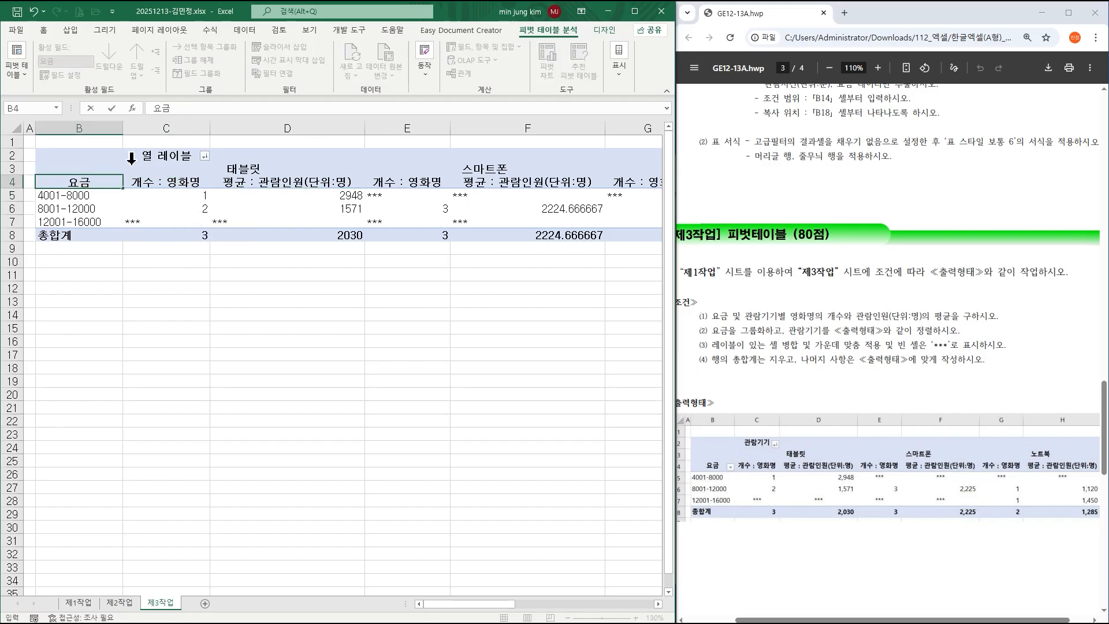
left_click(164, 160)
left_click(165, 156)
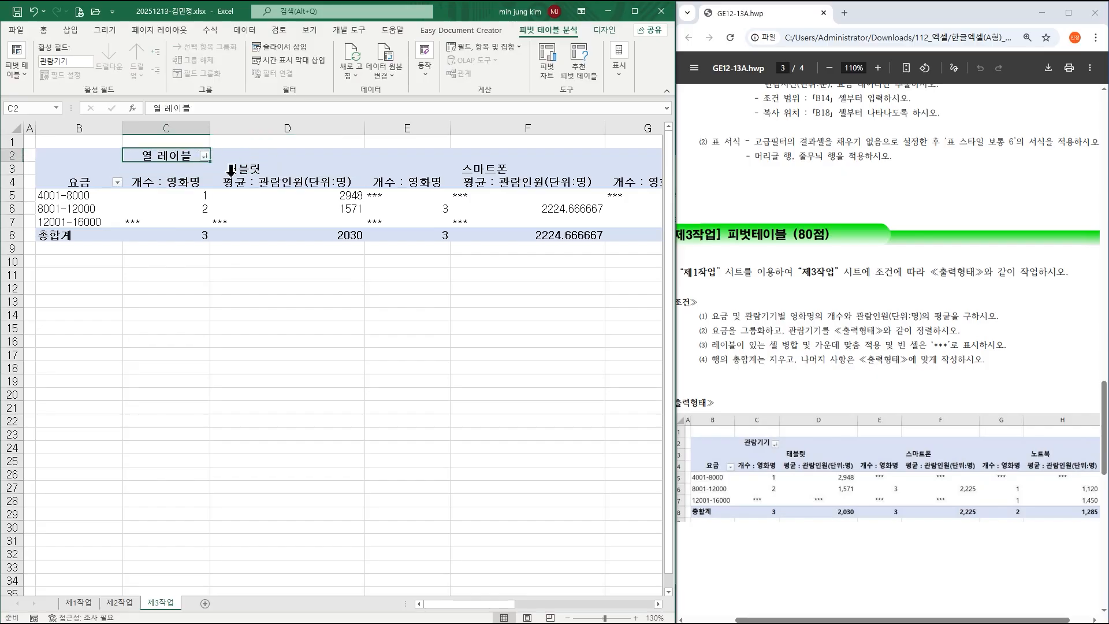
Caption the pivot columns 관람기기 and select the pivot values C5:H8.
type("ㄱ람기기")
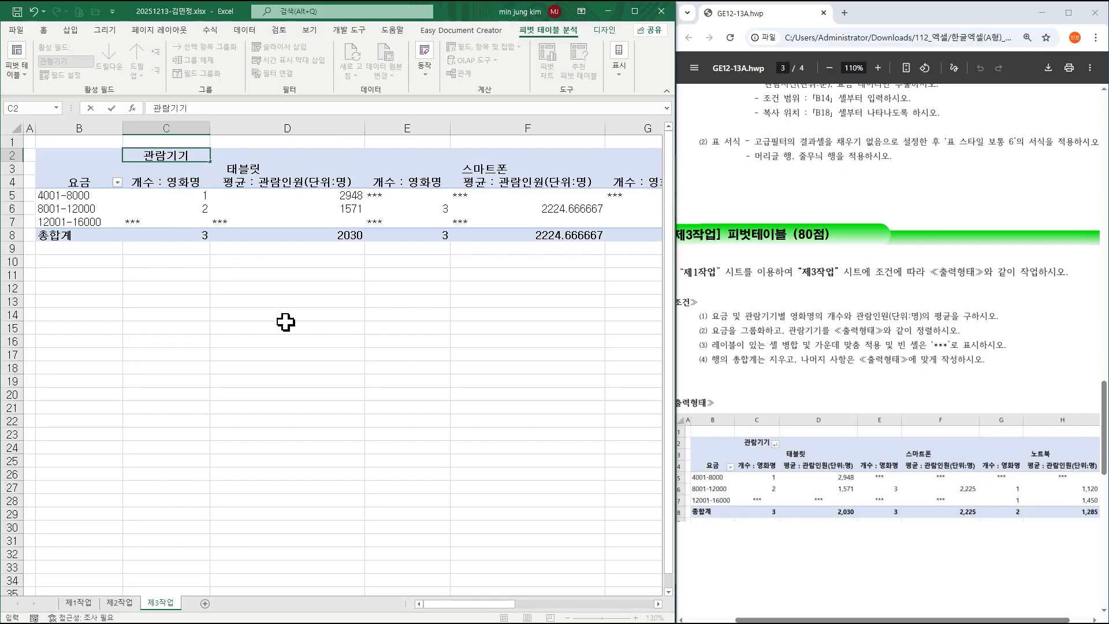
left_click(283, 298)
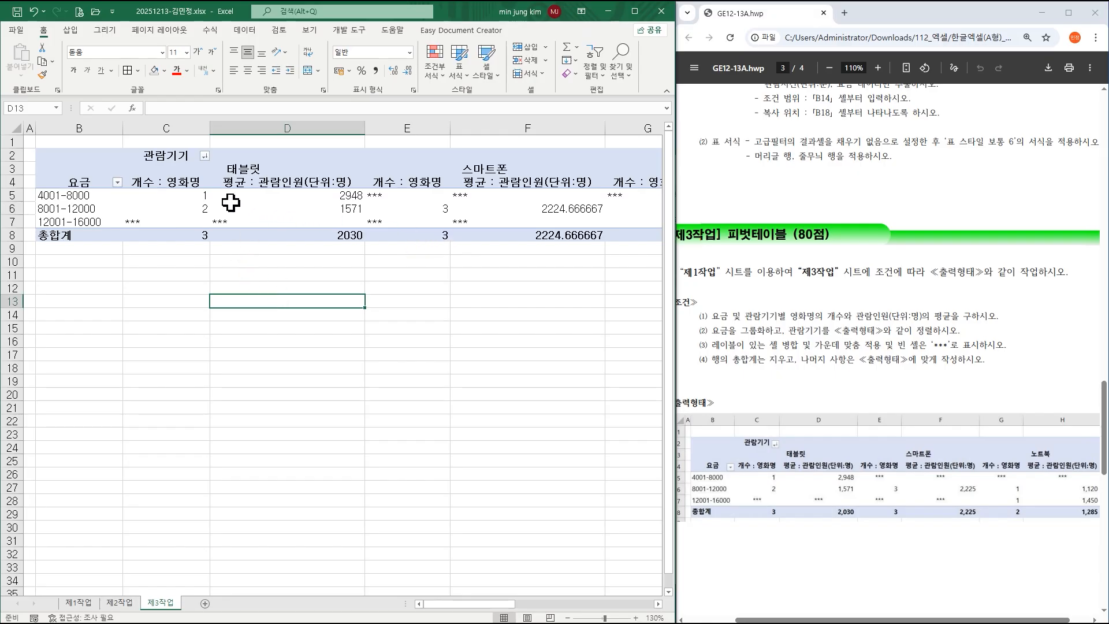
left_click(173, 197)
left_click_drag(172, 197, 650, 236)
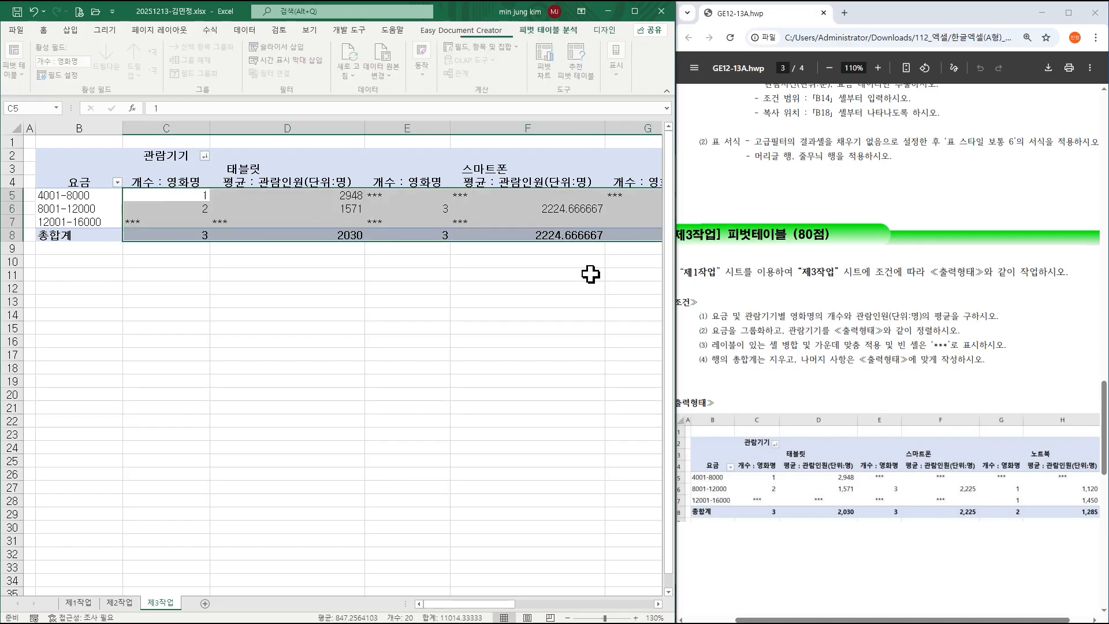
left_click(567, 618)
left_click(567, 618)
left_click(567, 618)
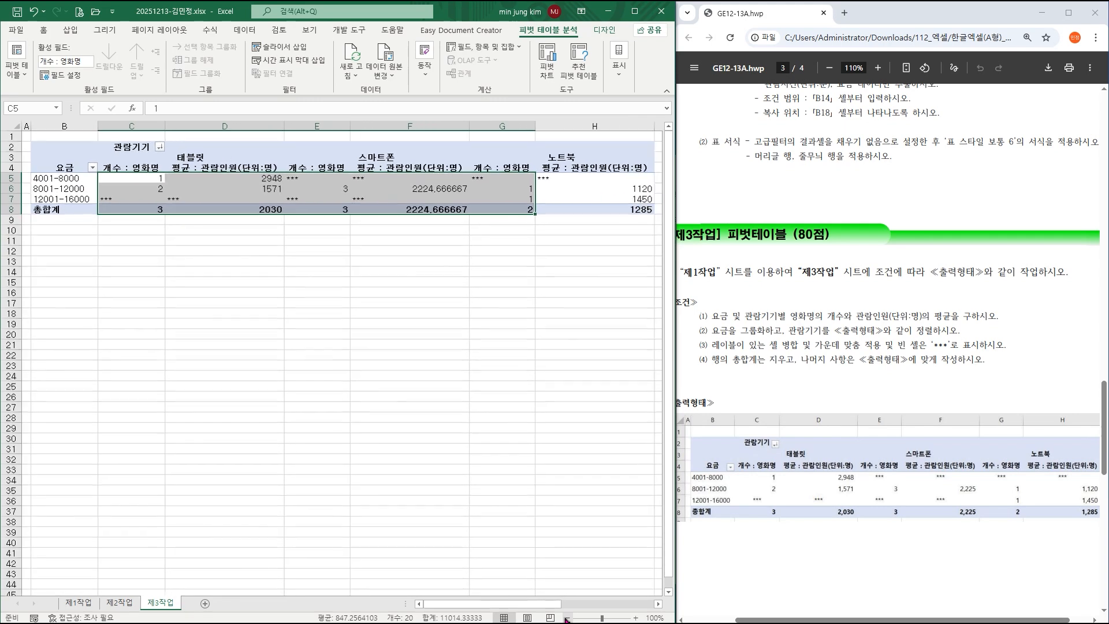
left_click_drag(147, 180, 580, 211)
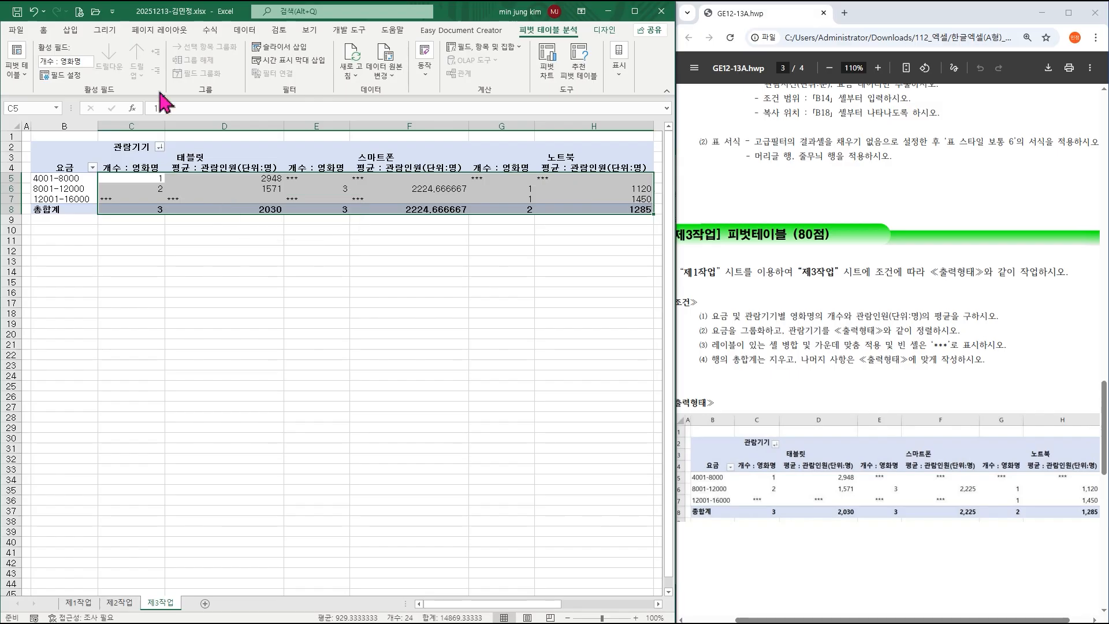
Center the selected pivot values and apply Comma Style thousands separators.
left_click(44, 30)
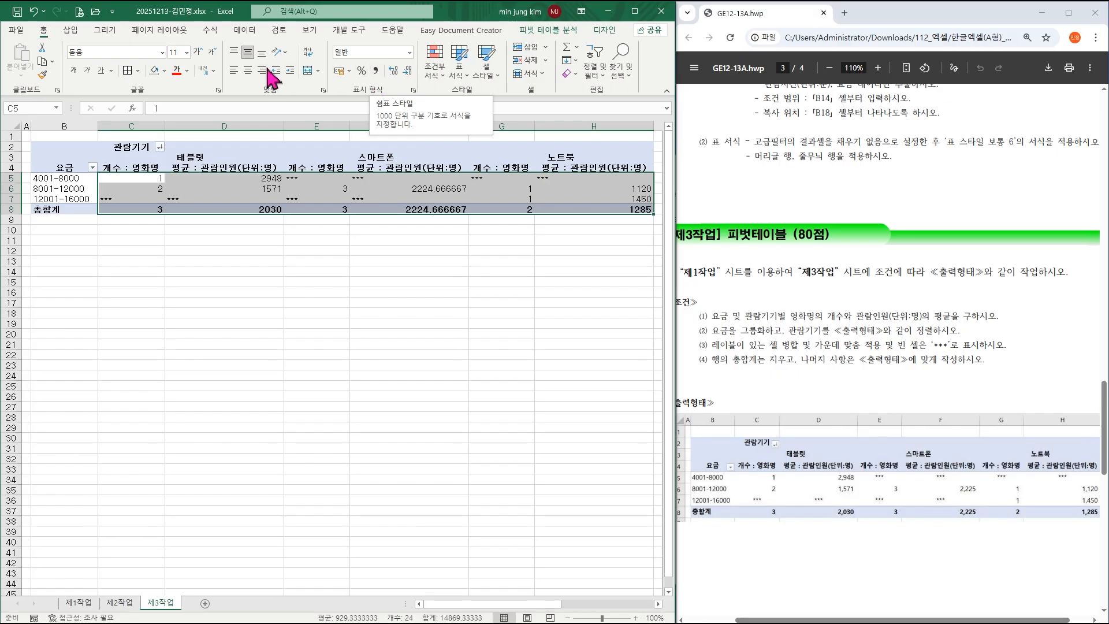
left_click(248, 71)
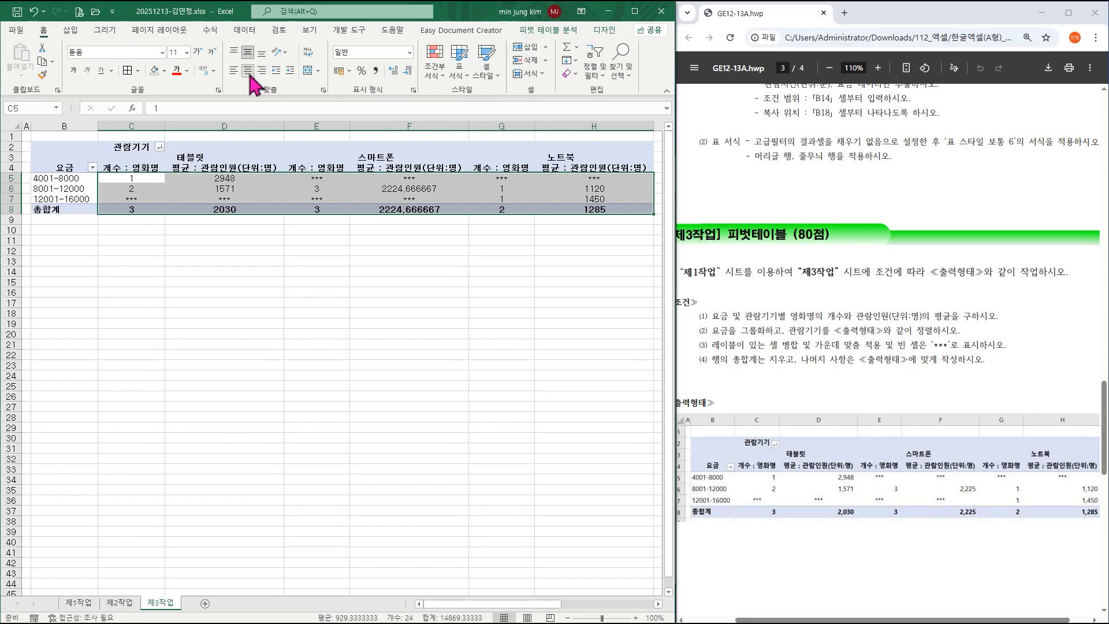
left_click(376, 70)
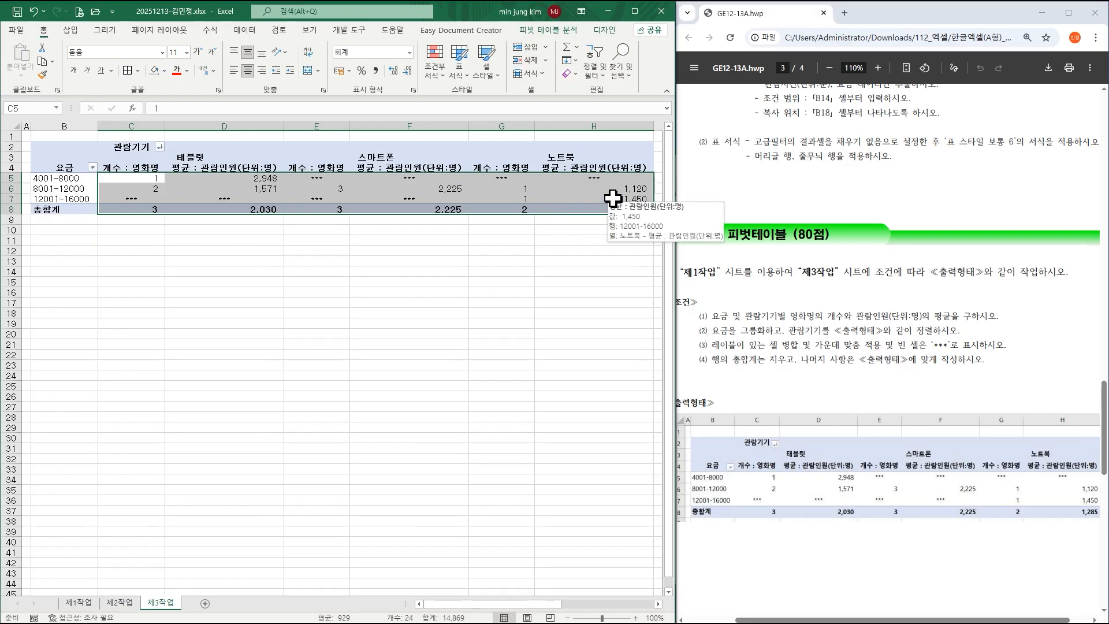
left_click(421, 259)
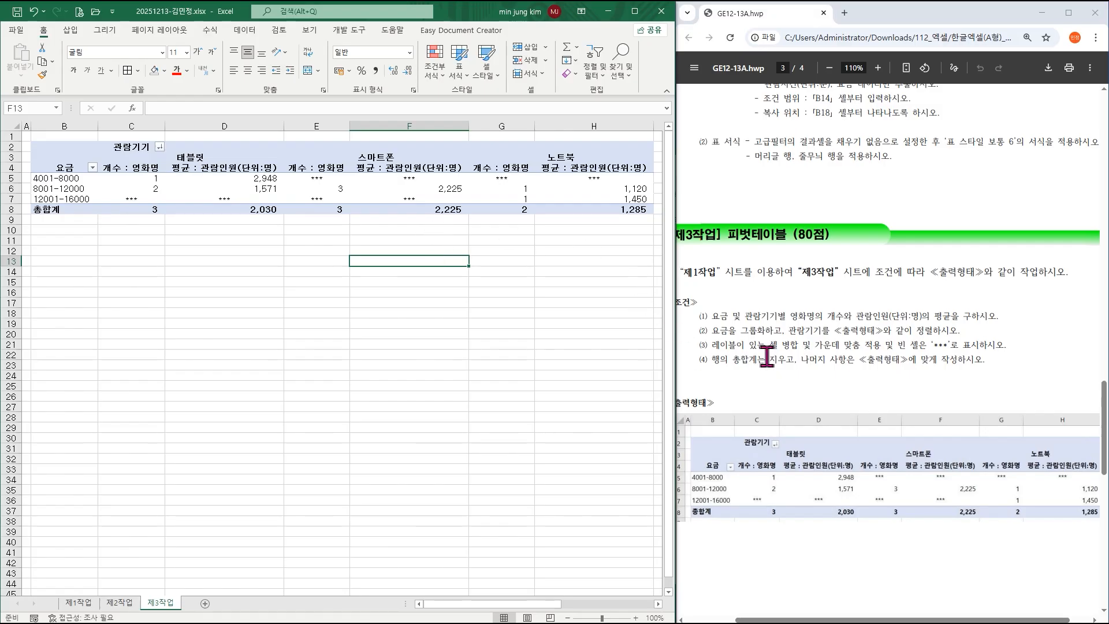
Scroll the PDF to page 4 to read the 묶은 세로 막대형 chart conditions and sample chart.
scroll(768, 356, "down", 3)
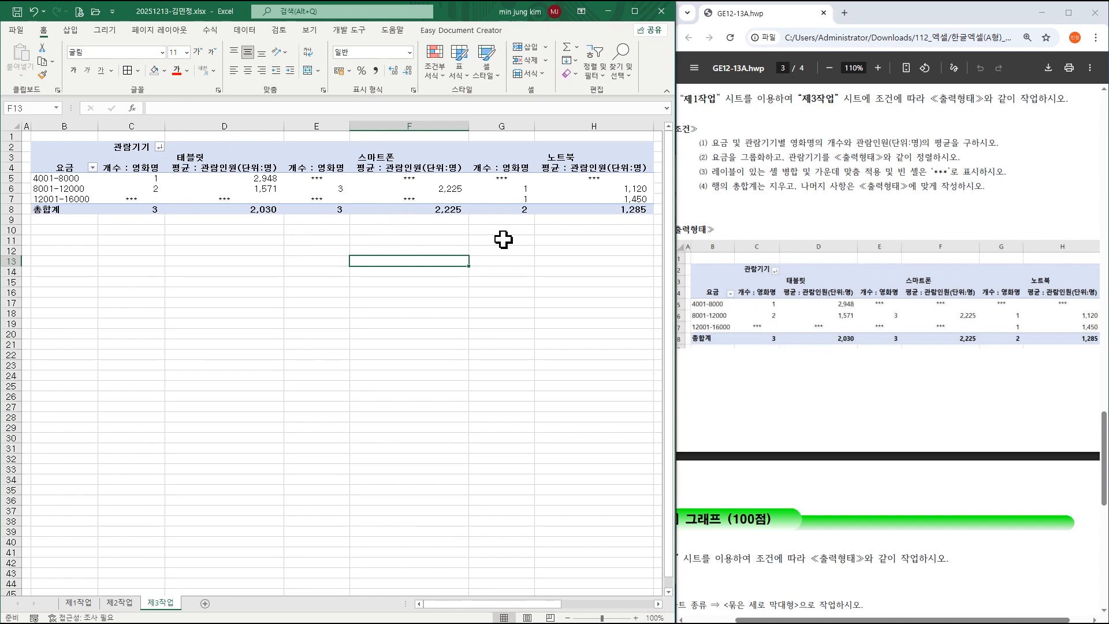
left_click(502, 270)
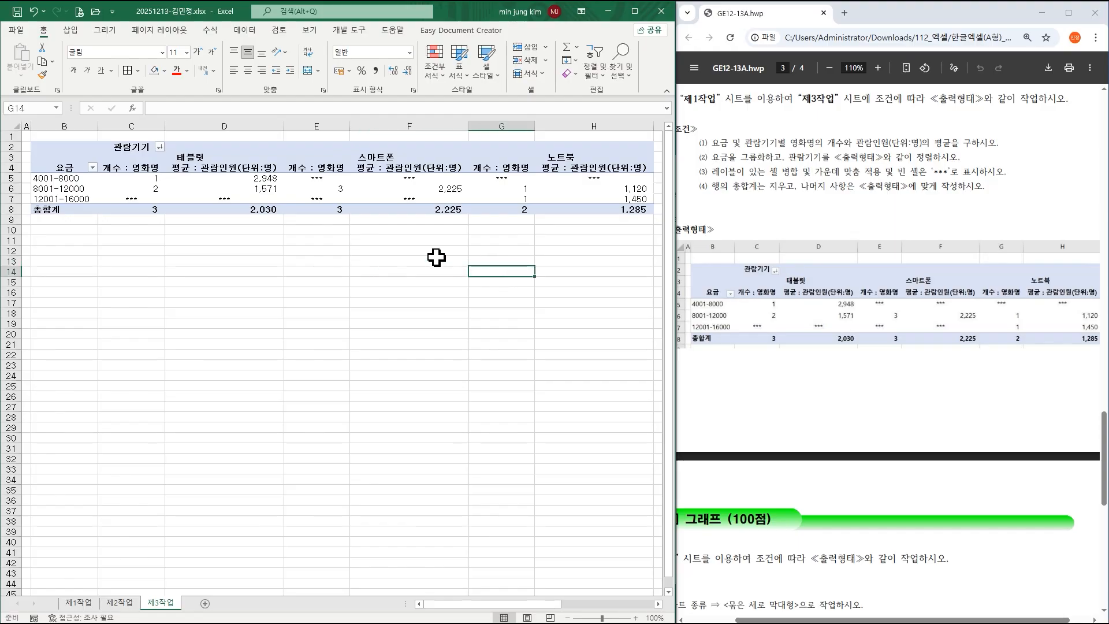
scroll(813, 329, "down", 4)
scroll(813, 329, "down", 4)
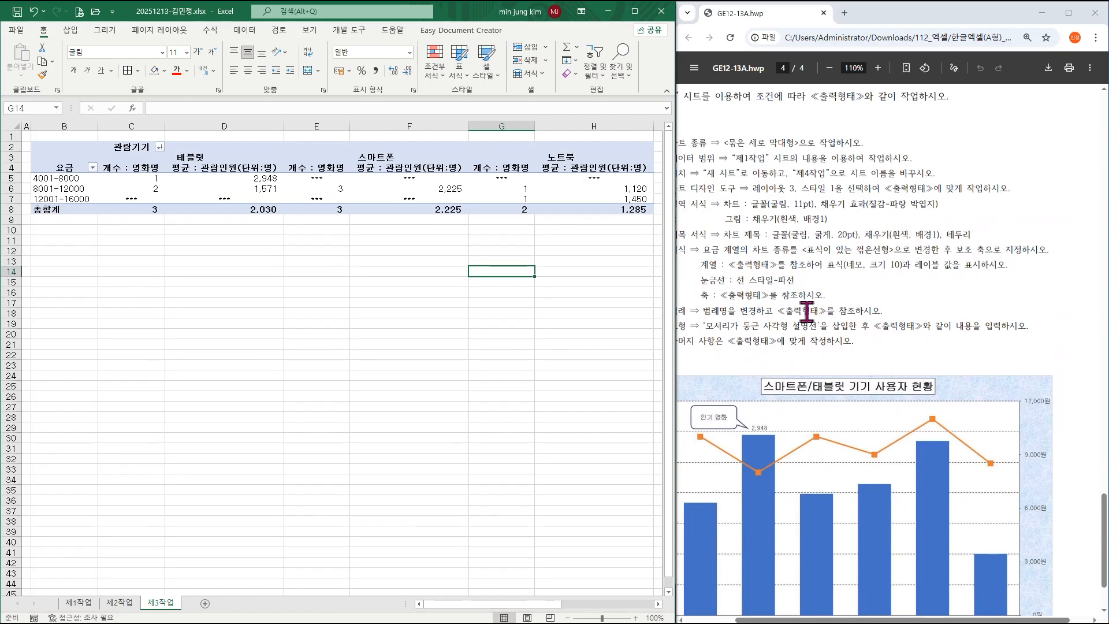
left_click_drag(897, 621, 863, 622)
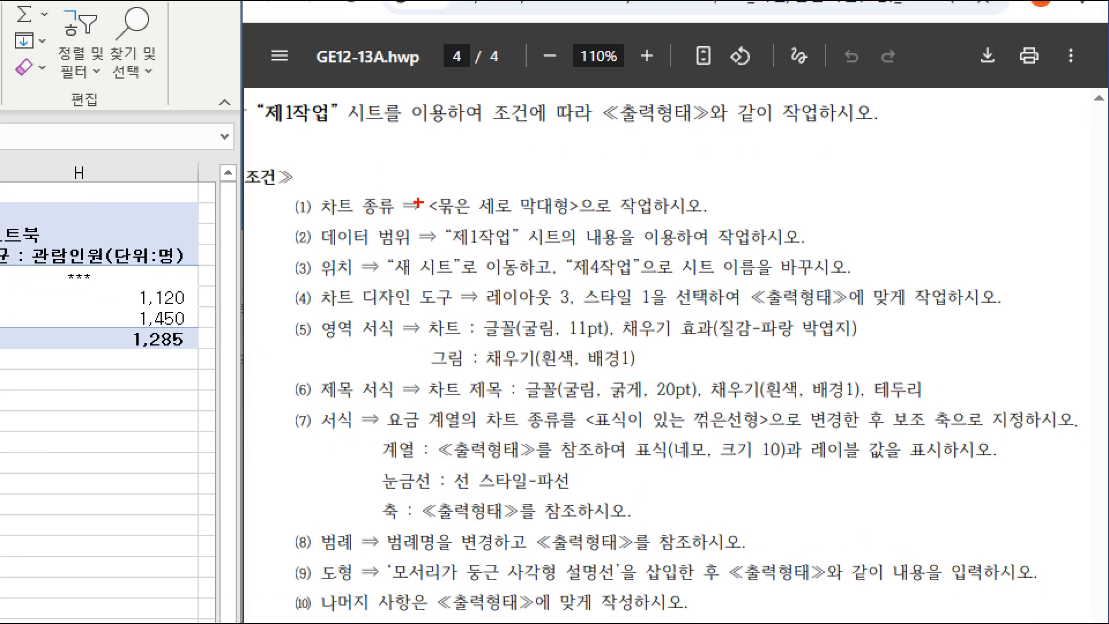
mouse_move(428, 186)
left_mouse_down()
mouse_move(518, 219)
mouse_move(589, 218)
left_mouse_up()
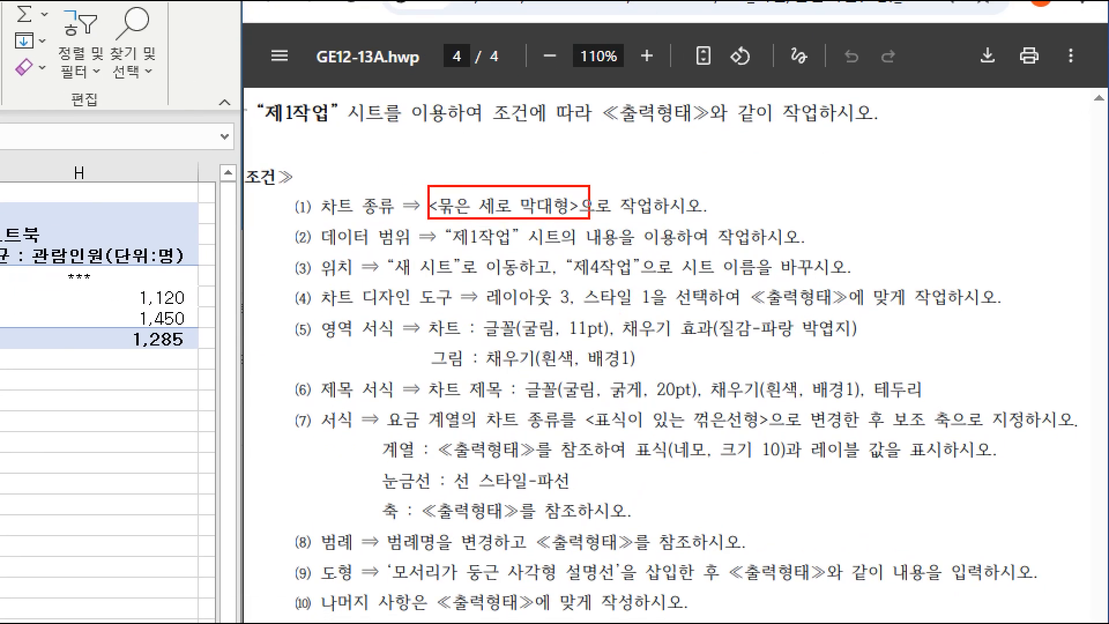
left_click_drag(435, 218, 642, 281)
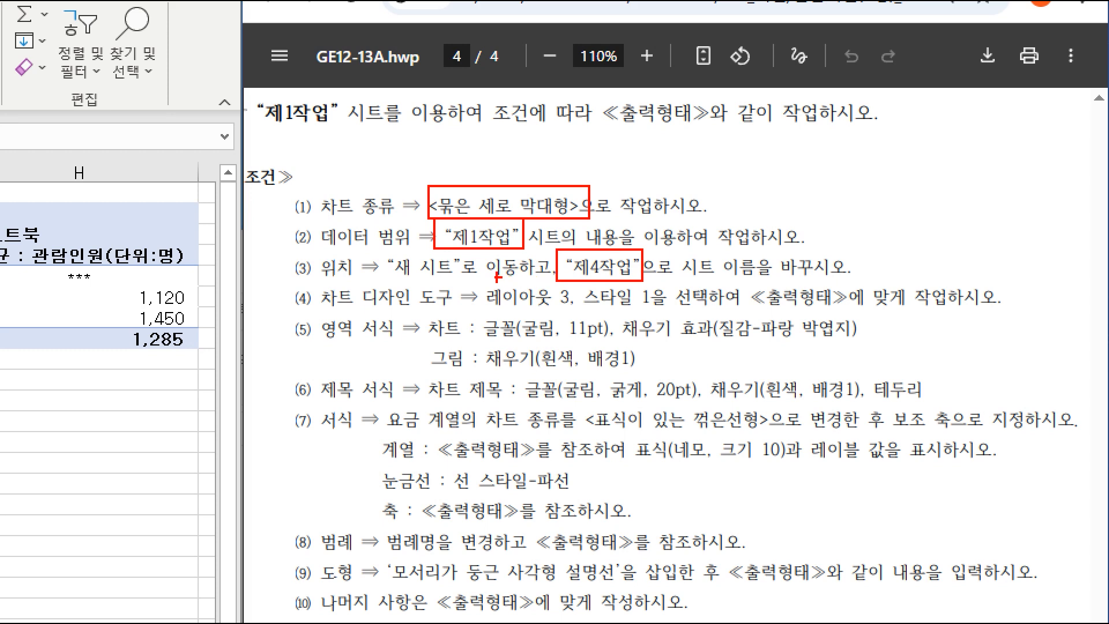
left_click_drag(500, 285, 655, 311)
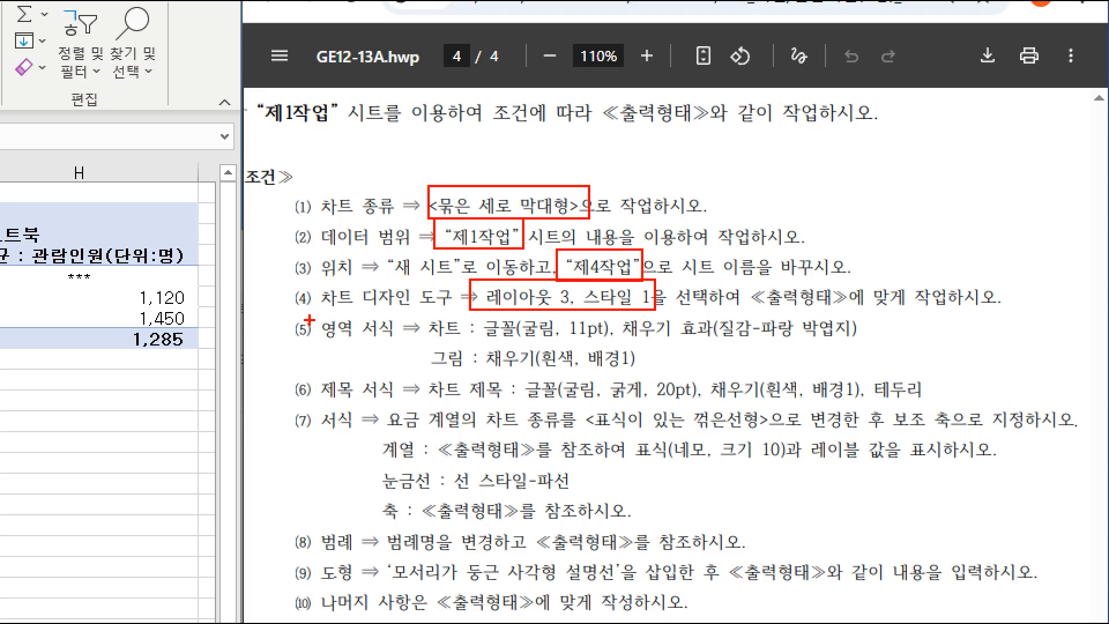
left_click_drag(297, 315, 1017, 315)
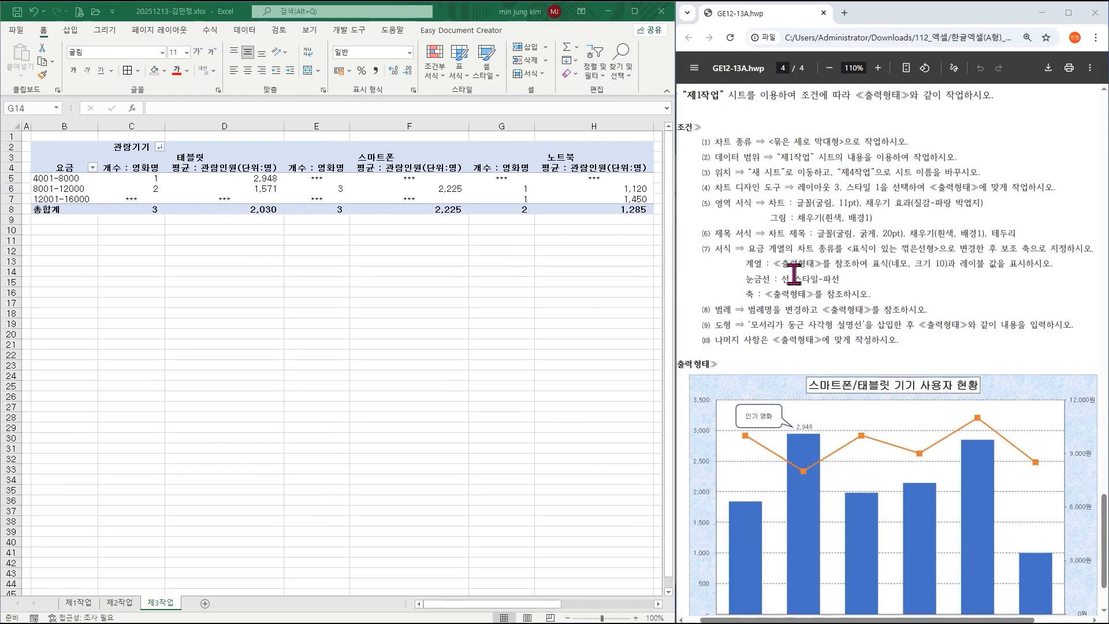
scroll(800, 283, "down", 3)
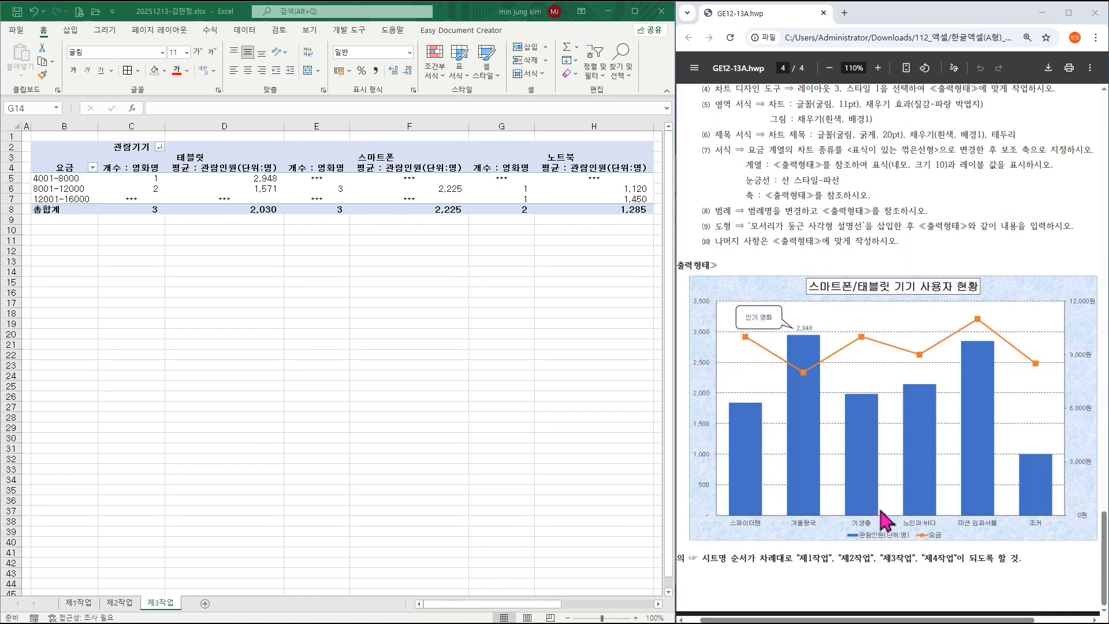
On 제1작업, select the 영화명 header and titles C4:C6, C8 and C10:C12.
left_click(79, 603)
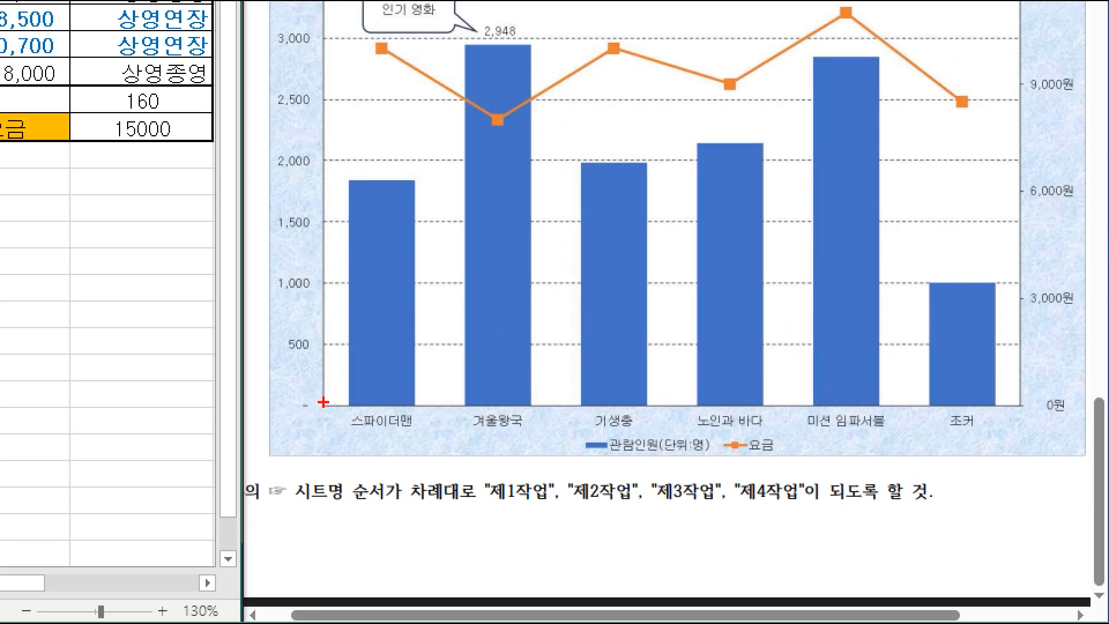
left_click_drag(323, 402, 1037, 434)
left_click_drag(570, 436, 796, 462)
key("Escape")
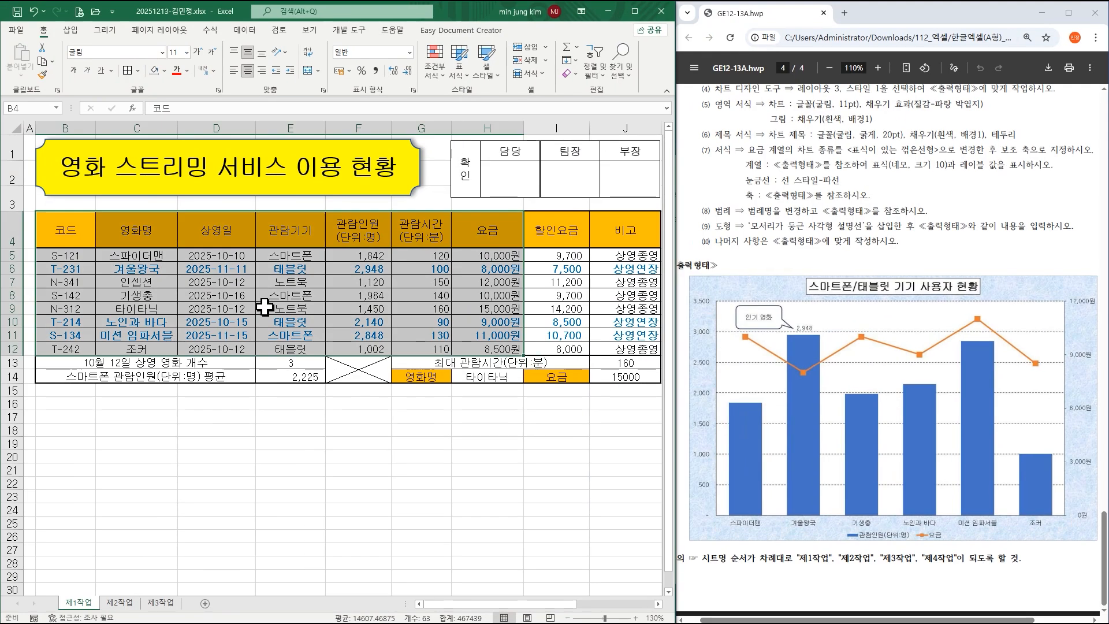
left_click(133, 229)
left_click_drag(133, 232, 134, 266)
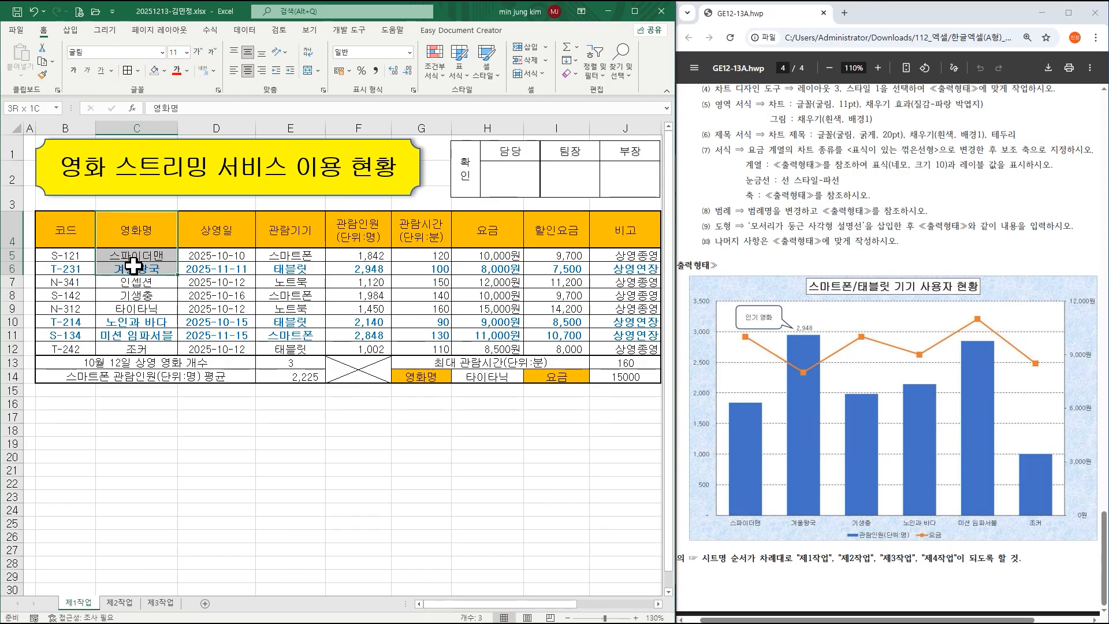
left_click(146, 295, "ctrl")
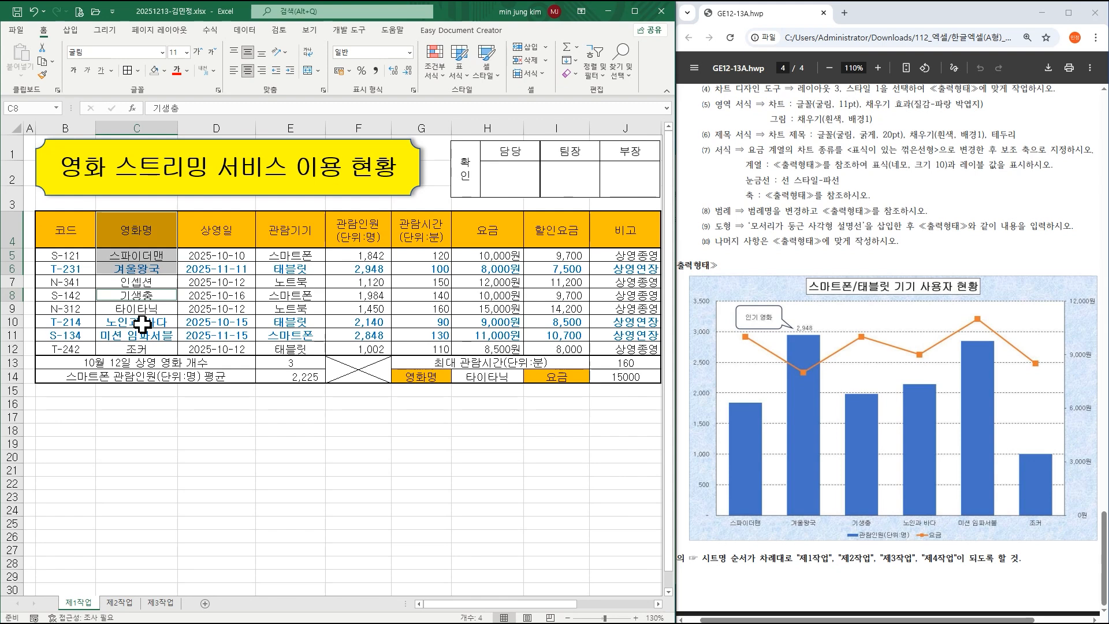
left_click(142, 322, "ctrl")
left_click_drag(142, 332, 140, 342)
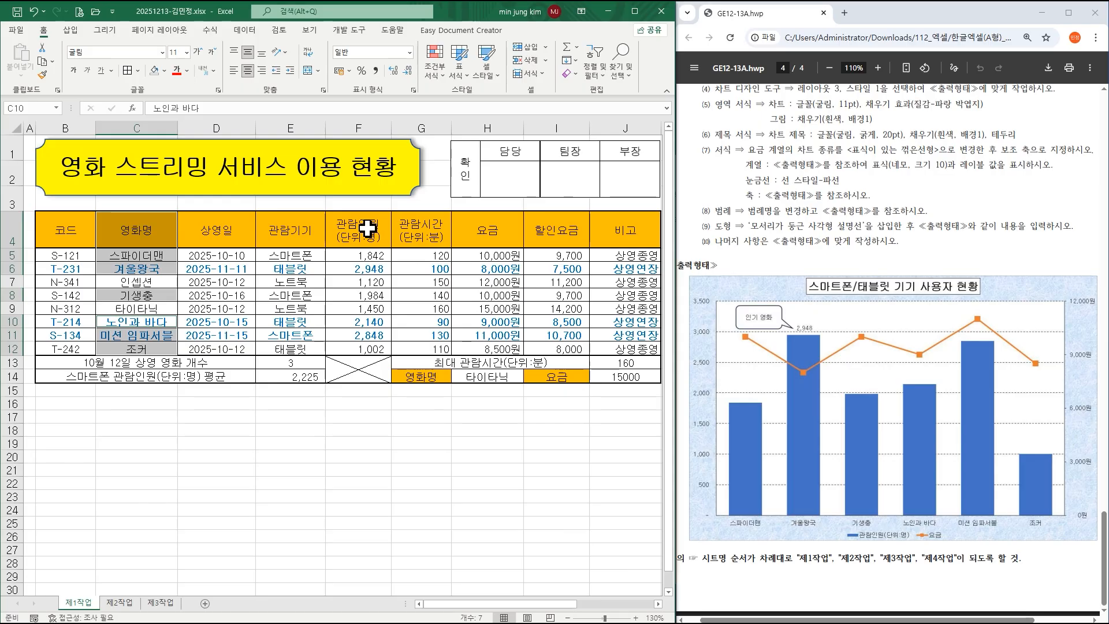
Add the matching 관람인원 (F) and 요금 (H) headers and values to the selection.
left_click_drag(367, 229, 370, 269)
left_click(365, 294, "ctrl")
left_click_drag(370, 315, 367, 348)
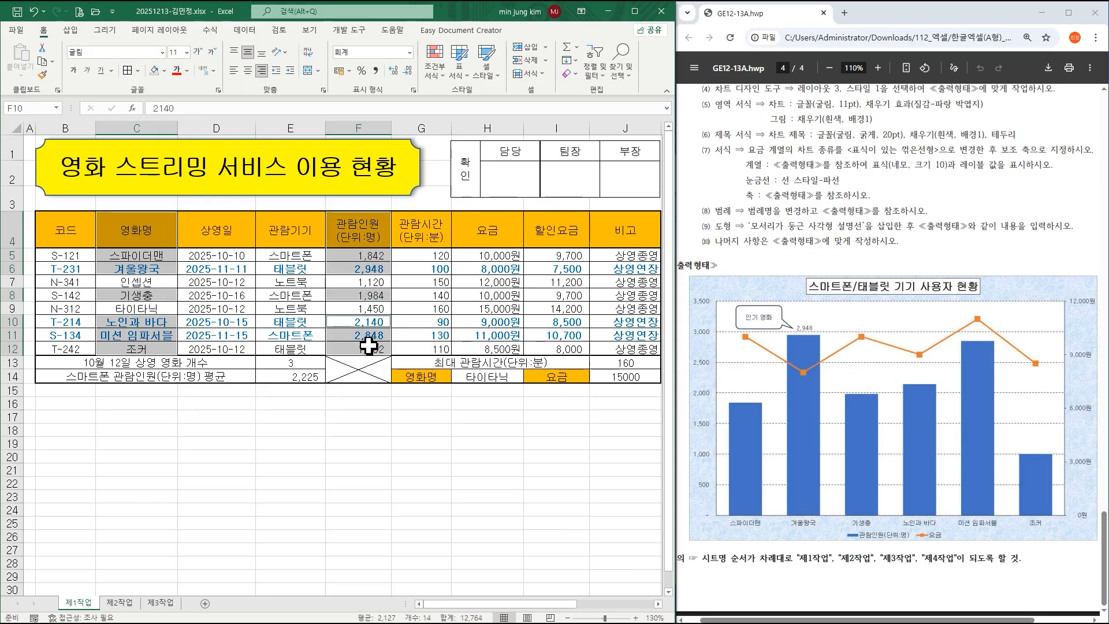
left_click_drag(487, 231, 488, 267)
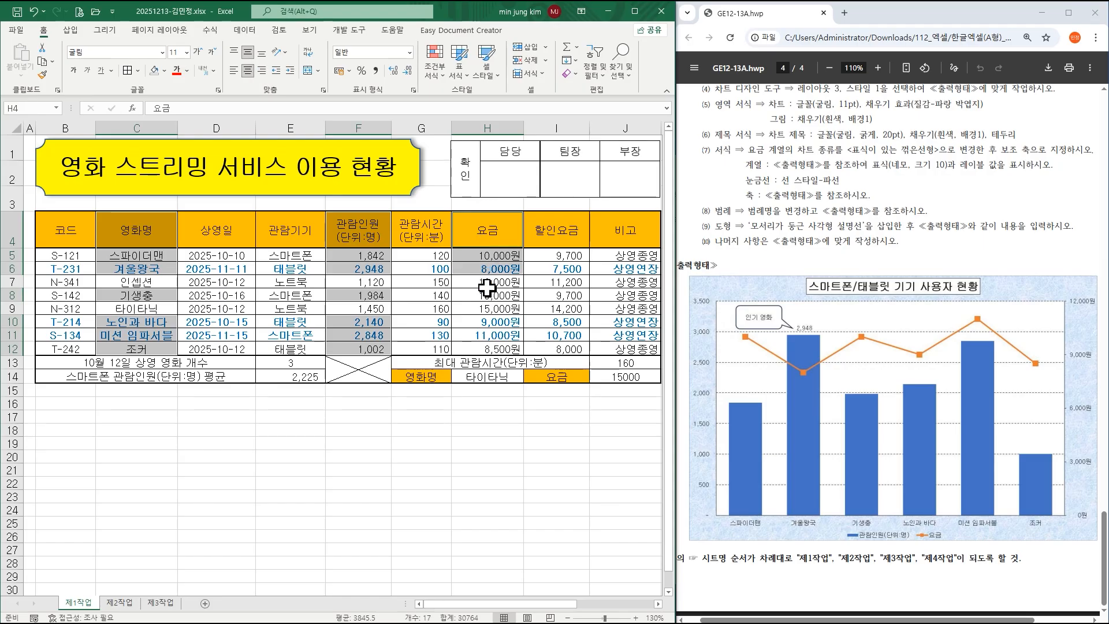
left_click(488, 294, "ctrl")
left_click_drag(495, 322, 495, 349)
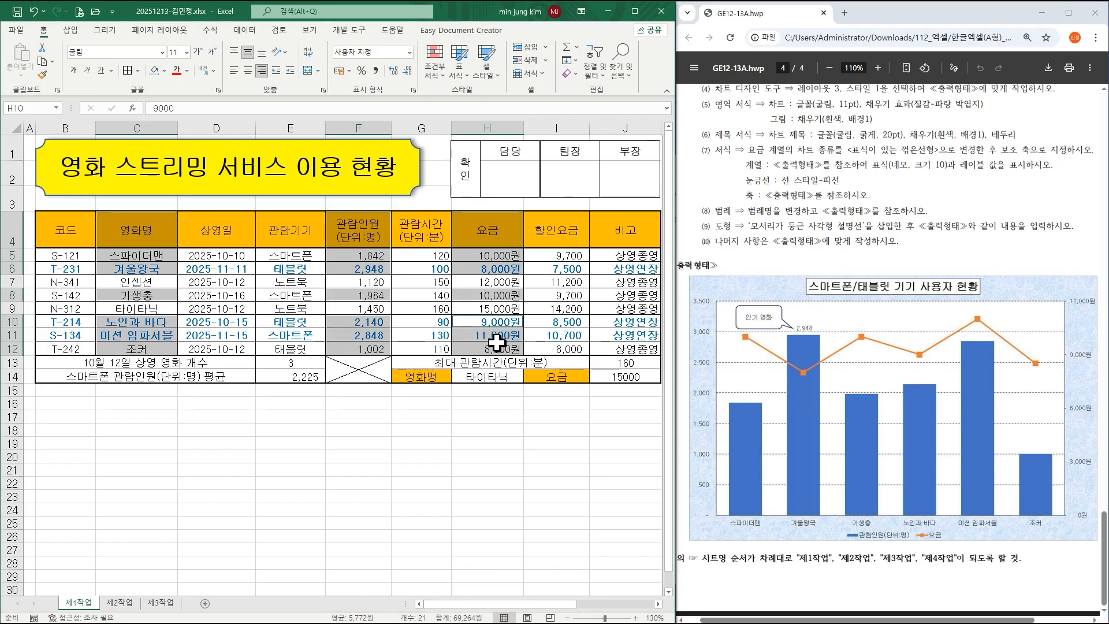
left_click(70, 30)
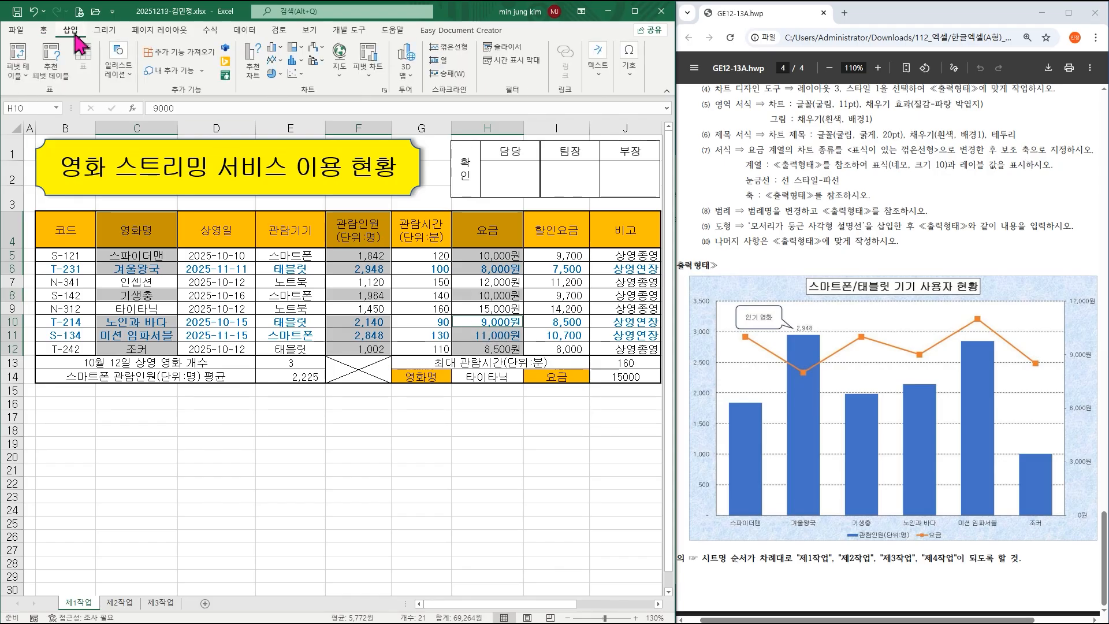
Insert a clustered column chart from the selected movie data.
left_click(281, 57)
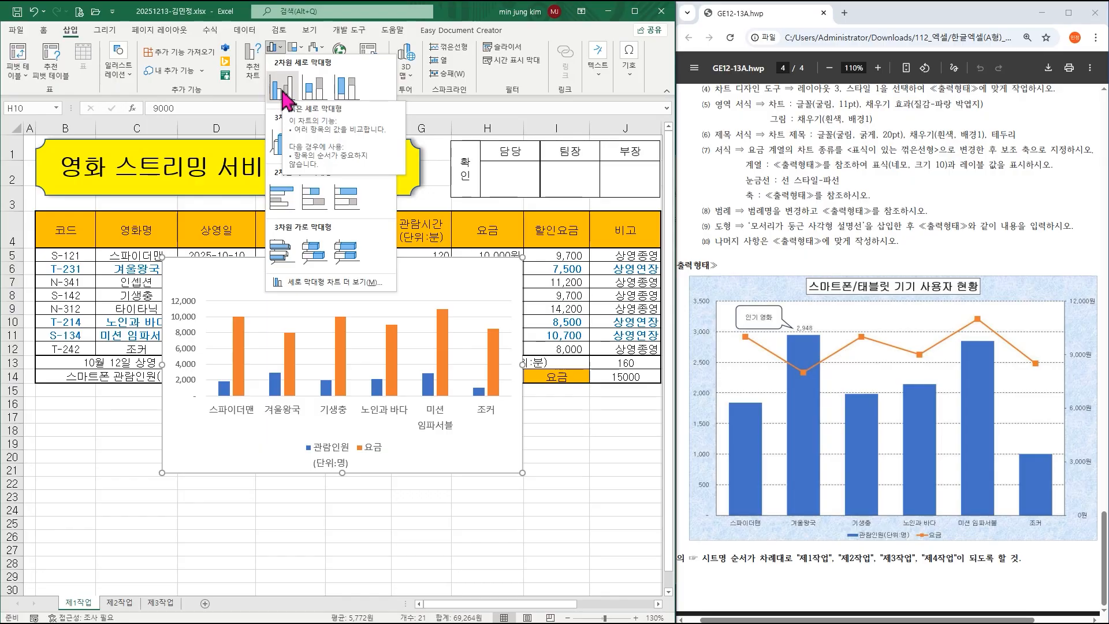
left_click(283, 95)
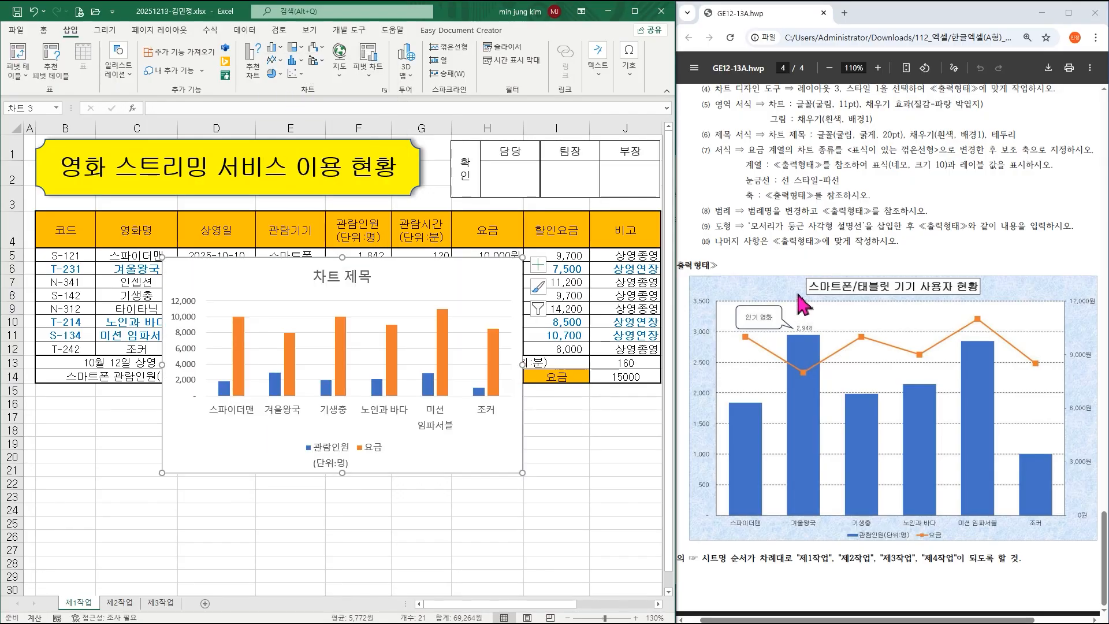
scroll(801, 303, "up", 1)
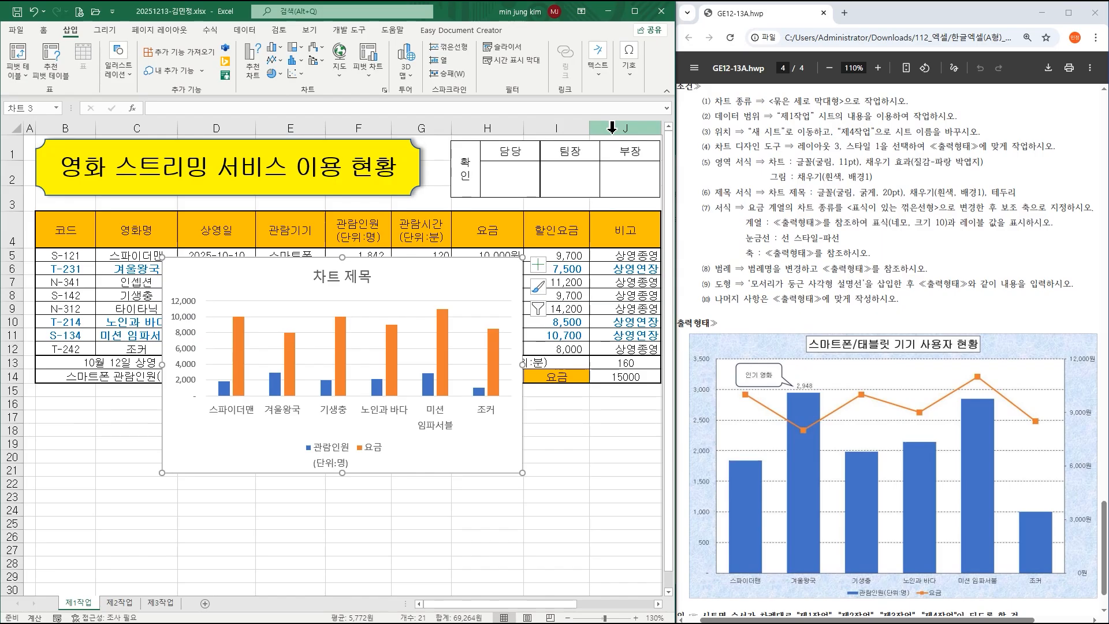
left_click(471, 270)
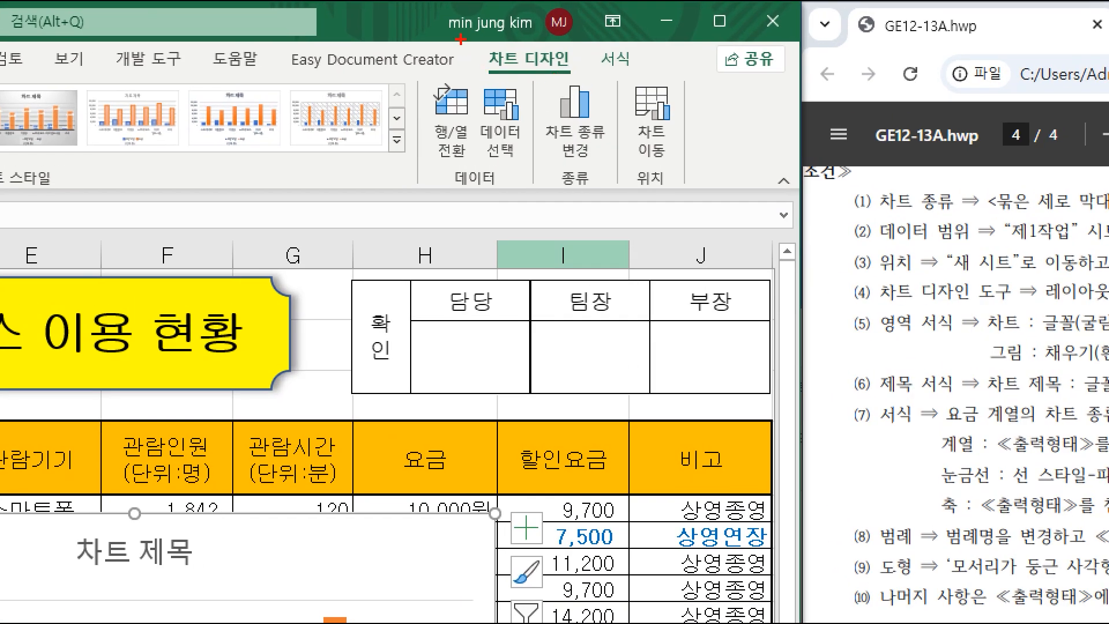
Move the chart onto a new sheet named 제4작업.
left_click_drag(462, 32, 581, 79)
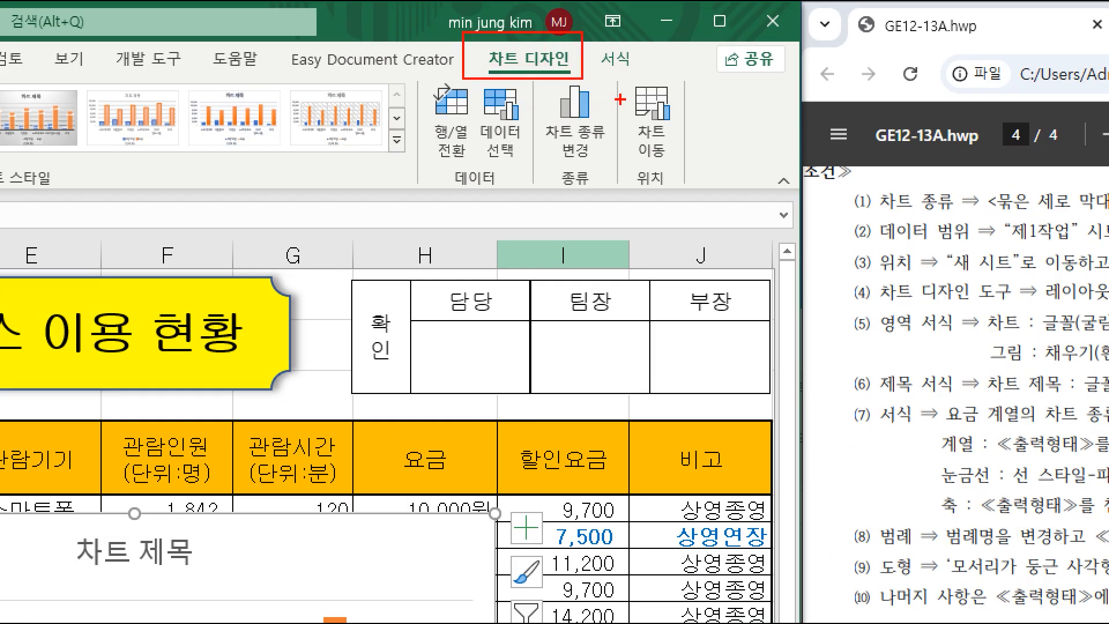
left_click_drag(614, 81, 706, 193)
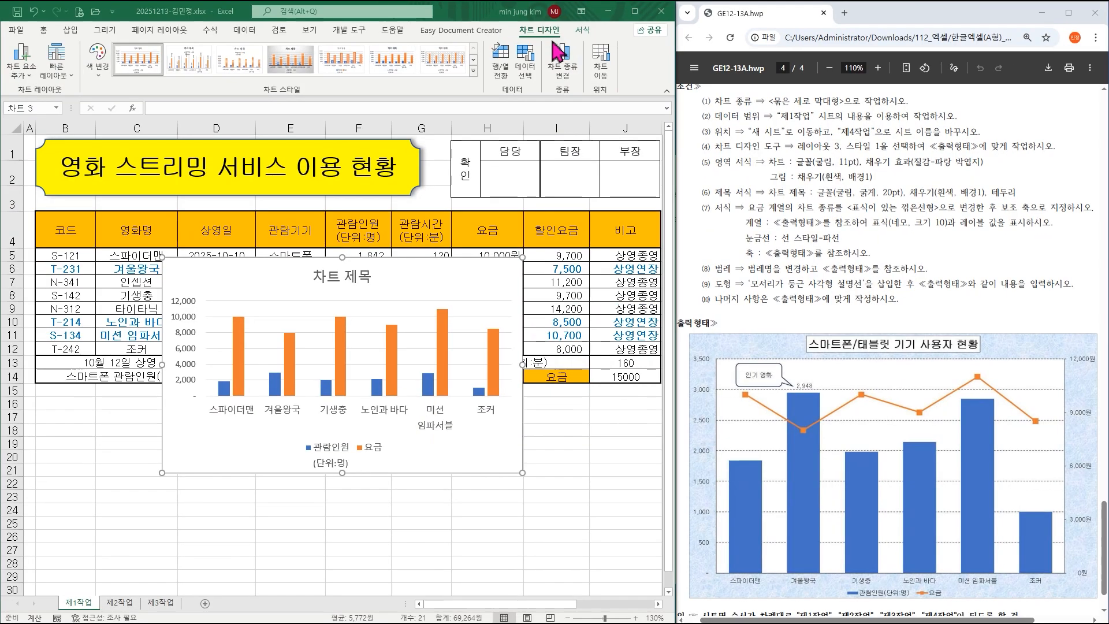
left_click(592, 61)
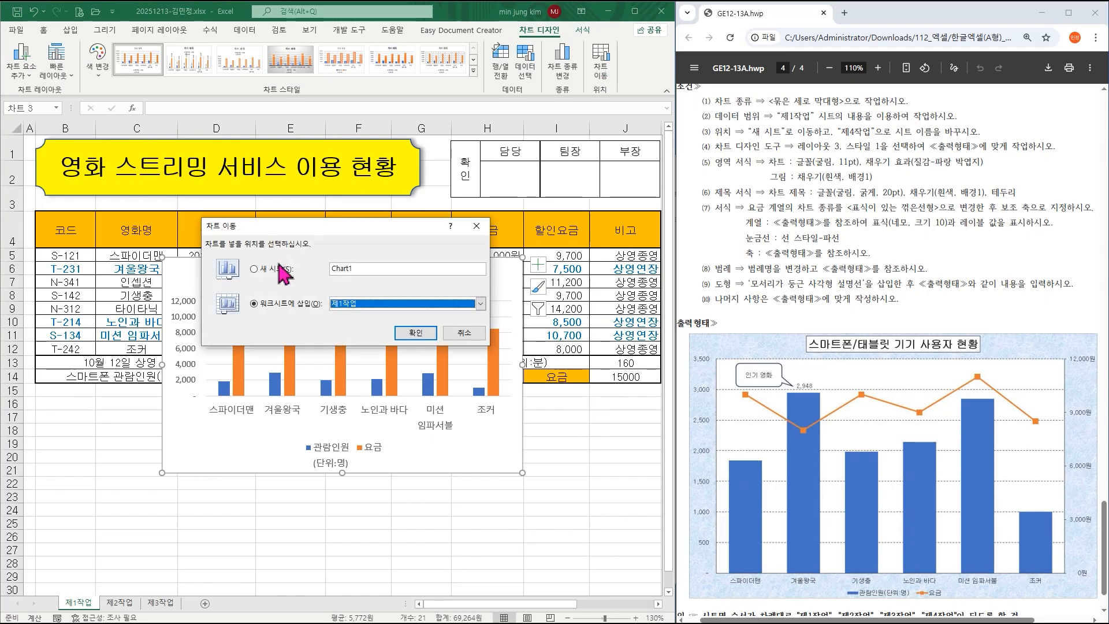
left_click(280, 268)
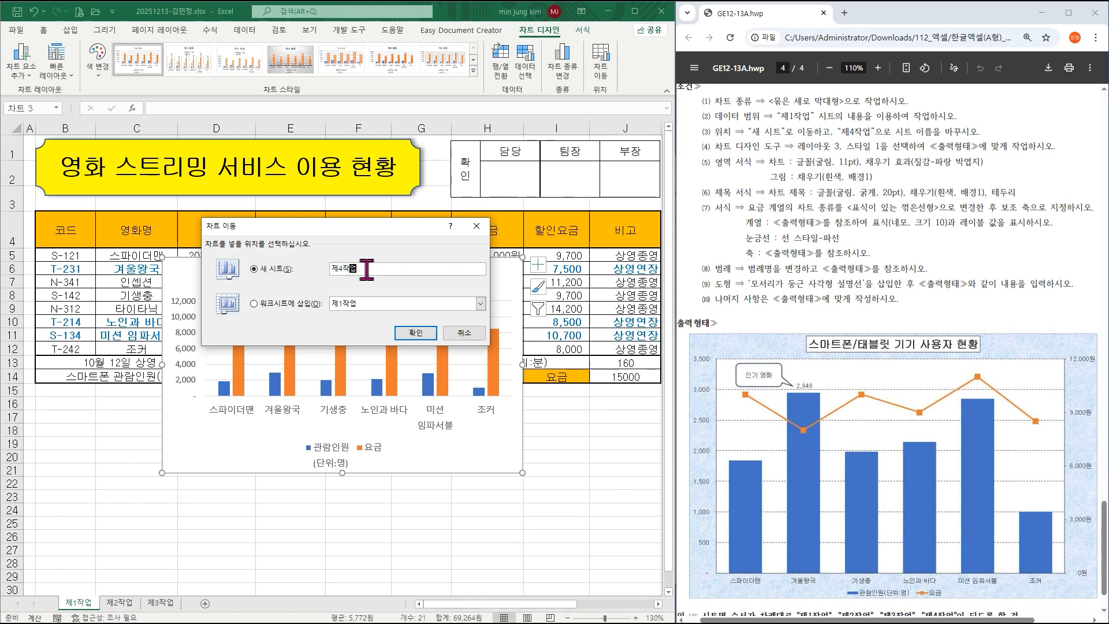
left_click(415, 334)
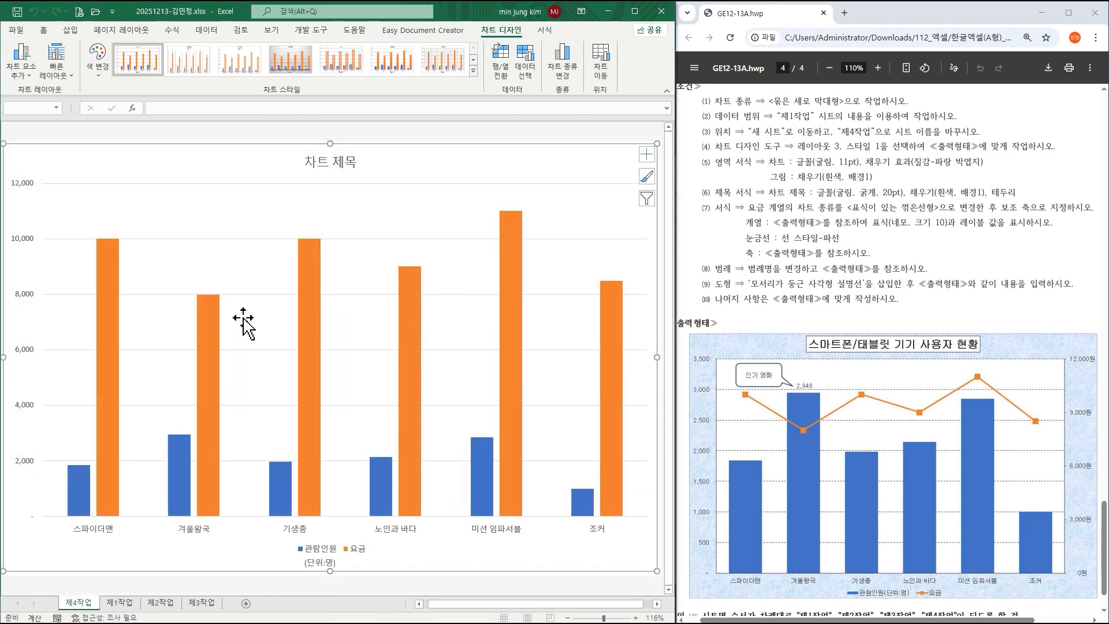
Place the 제4작업 tab after 제3작업 and give the chart layout 3 and style 1.
left_click_drag(74, 605, 232, 609)
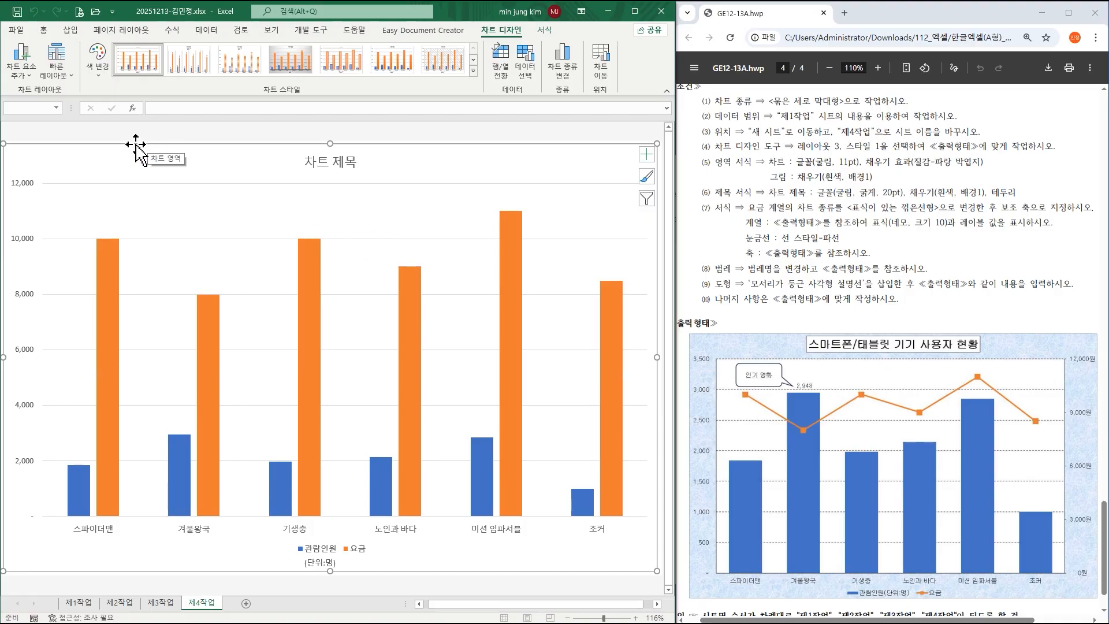
left_click(56, 63)
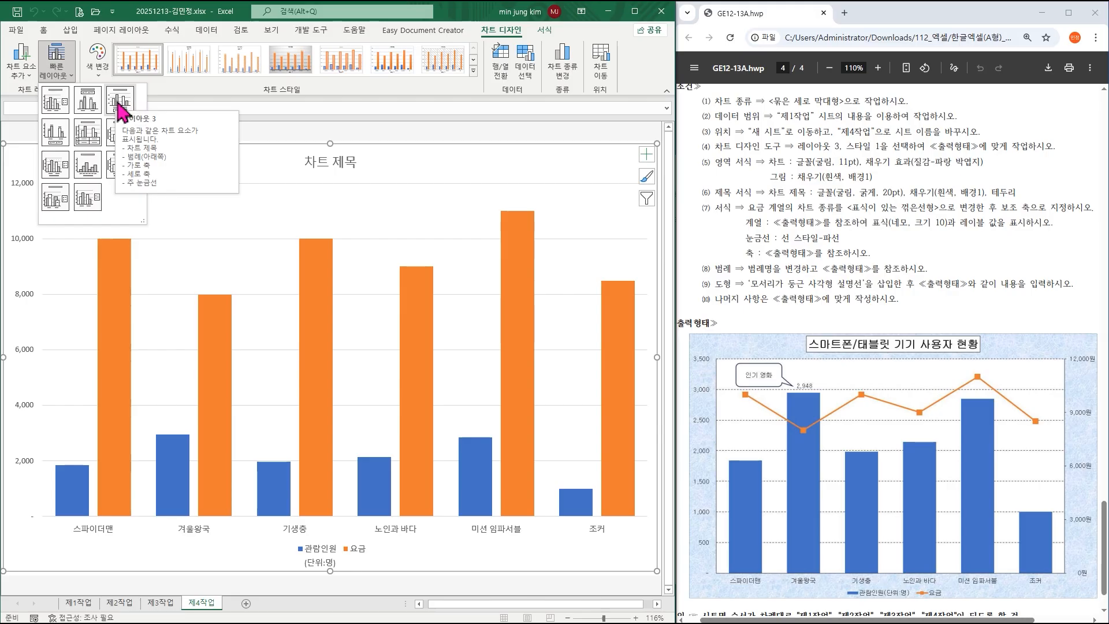
left_click(121, 101)
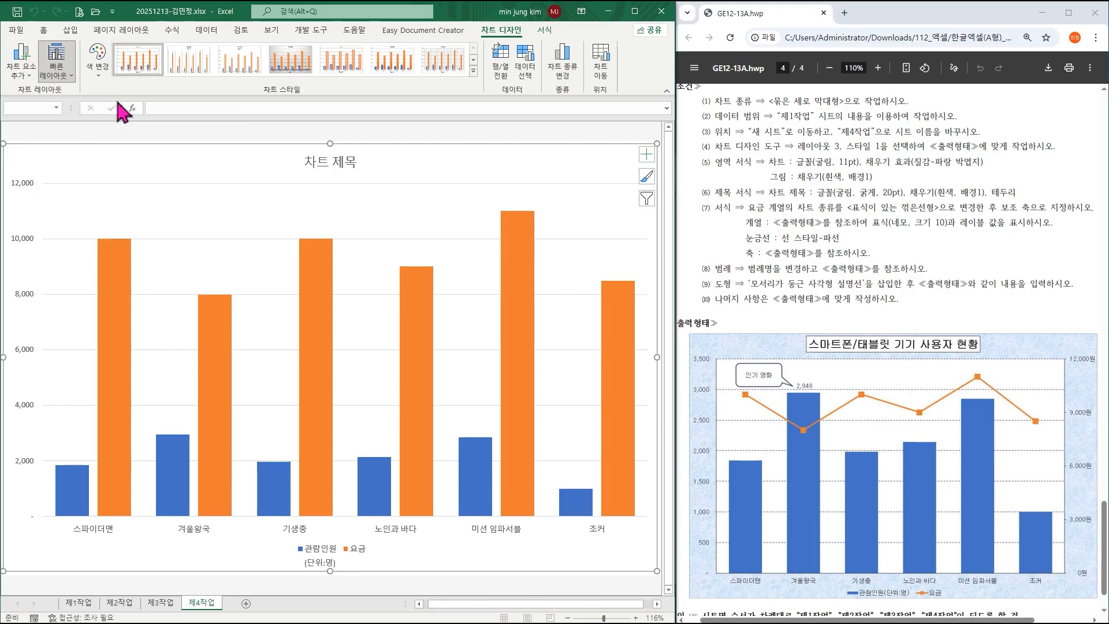
left_click(146, 73)
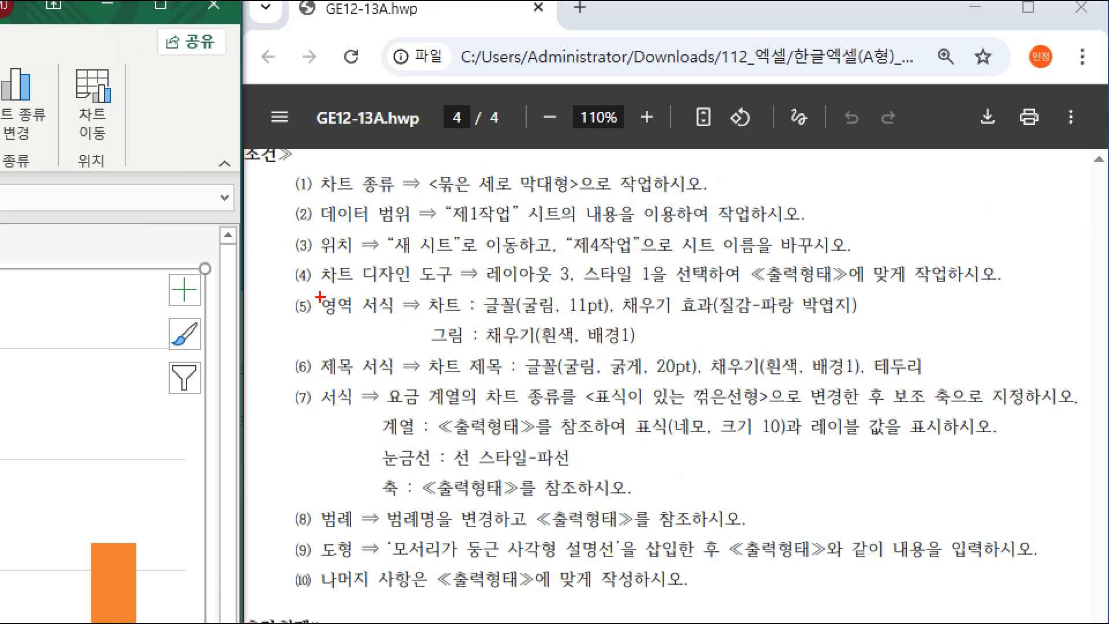
left_click_drag(312, 292, 460, 317)
left_click_drag(316, 314, 466, 353)
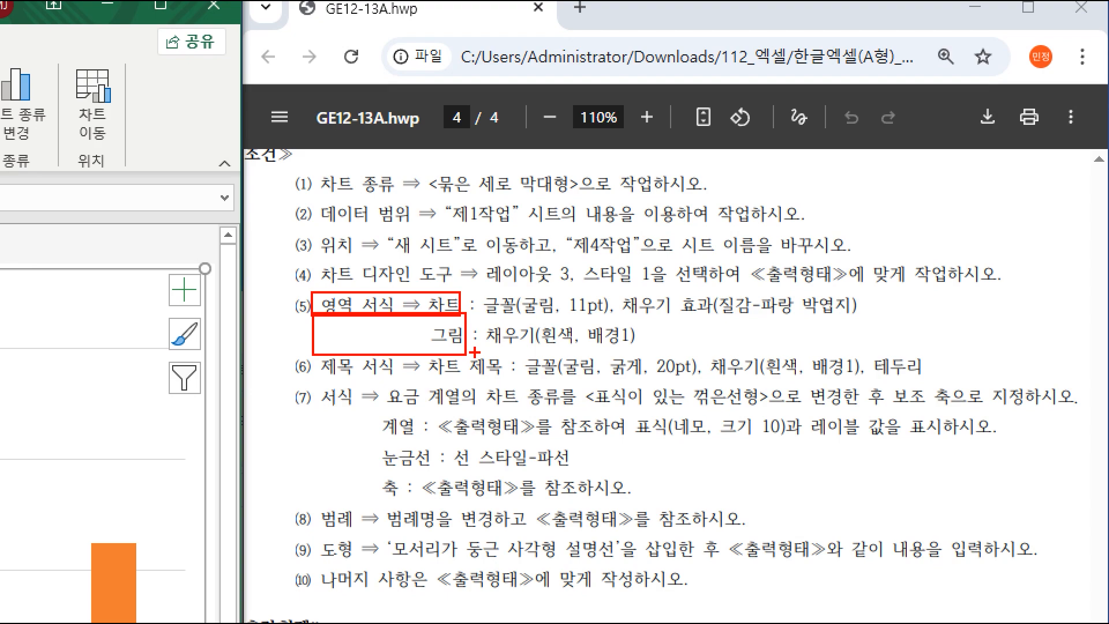
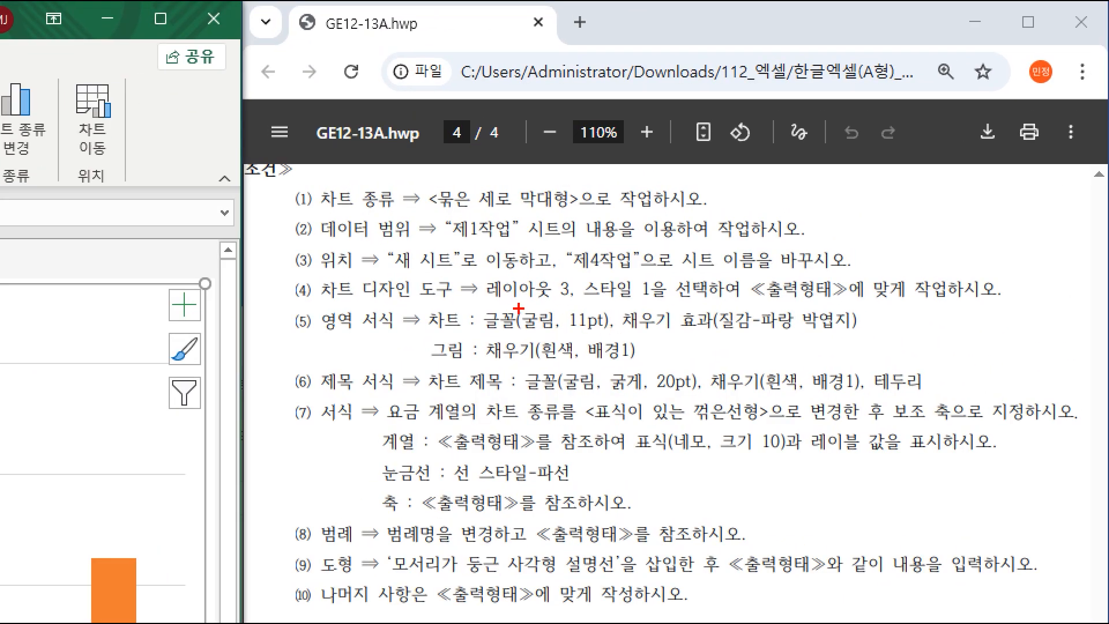
Set the whole chart's text to 굴림 at 11 pt.
left_click_drag(511, 307, 881, 336)
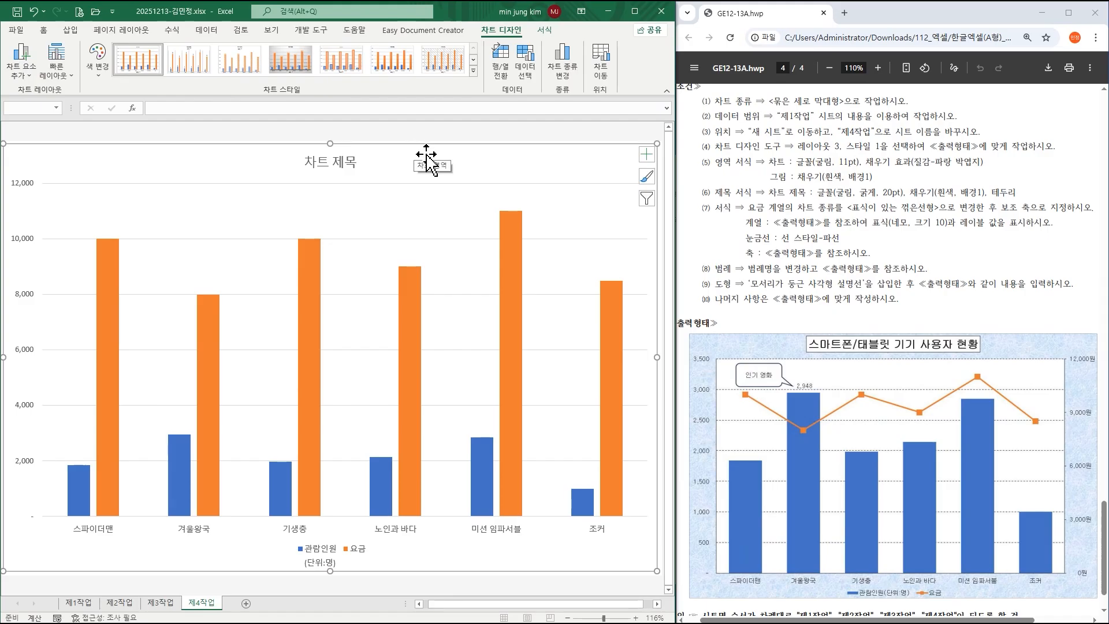
left_click(43, 30)
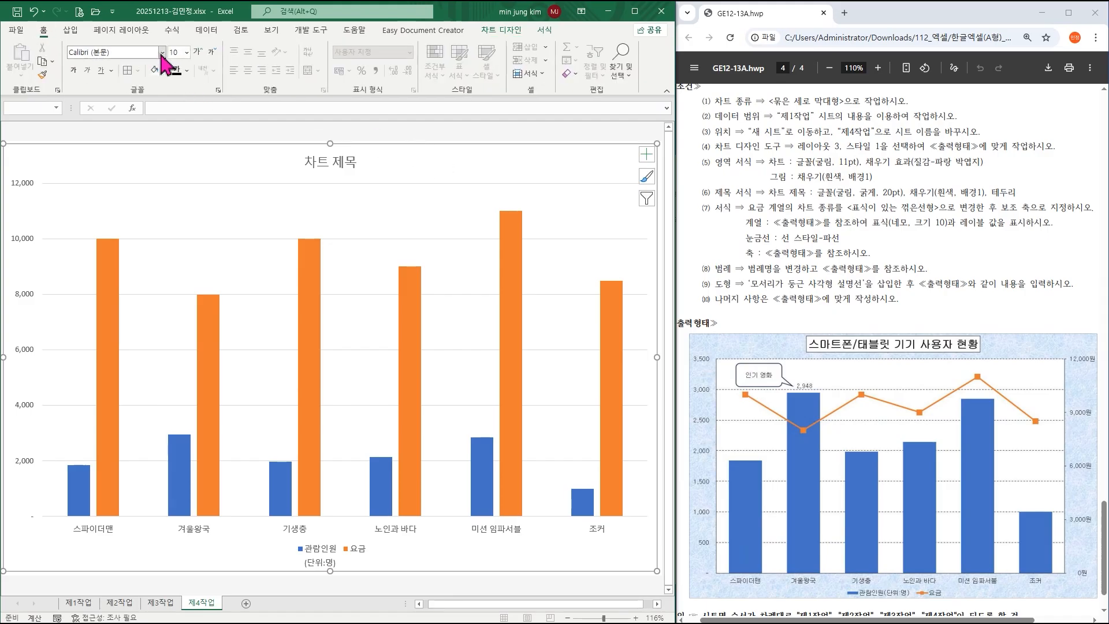
left_click(163, 53)
left_click(113, 167)
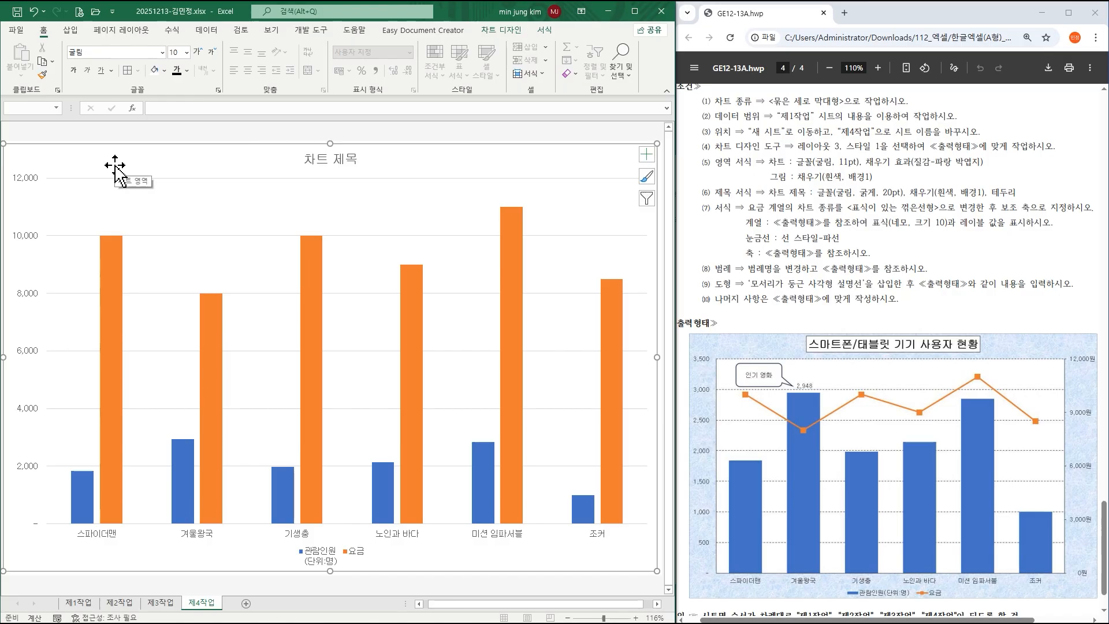
left_click(186, 52)
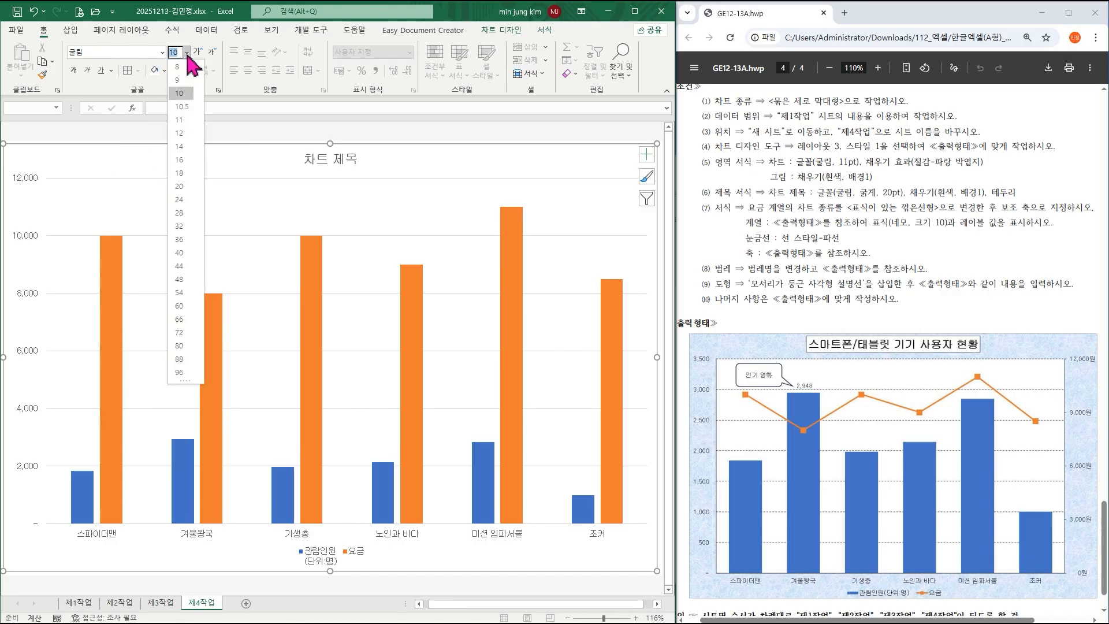
left_click(180, 119)
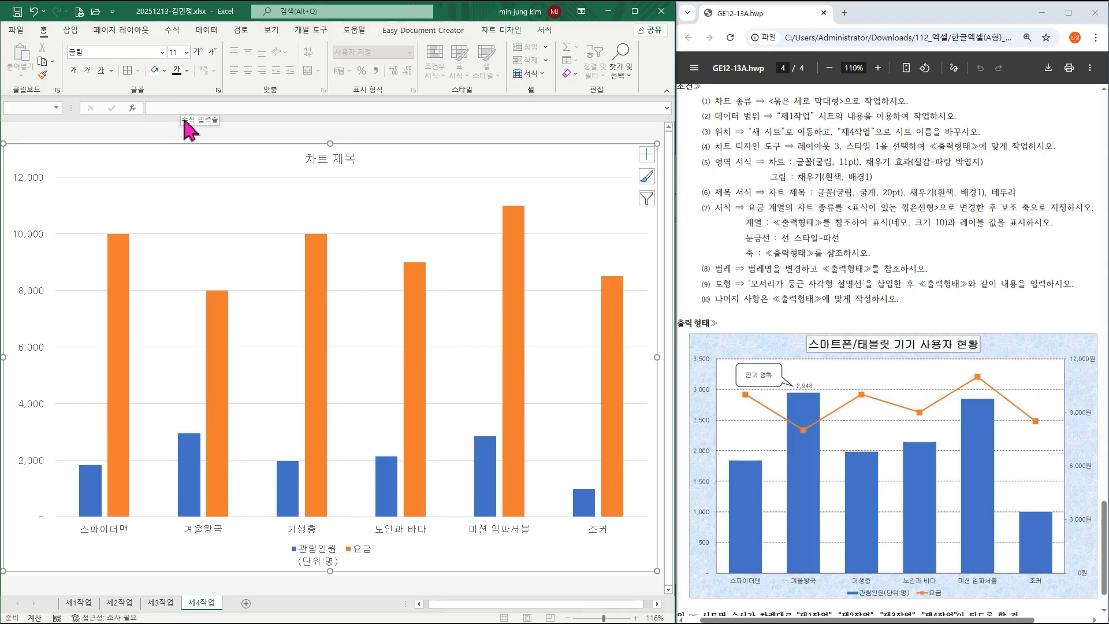
left_click(165, 72)
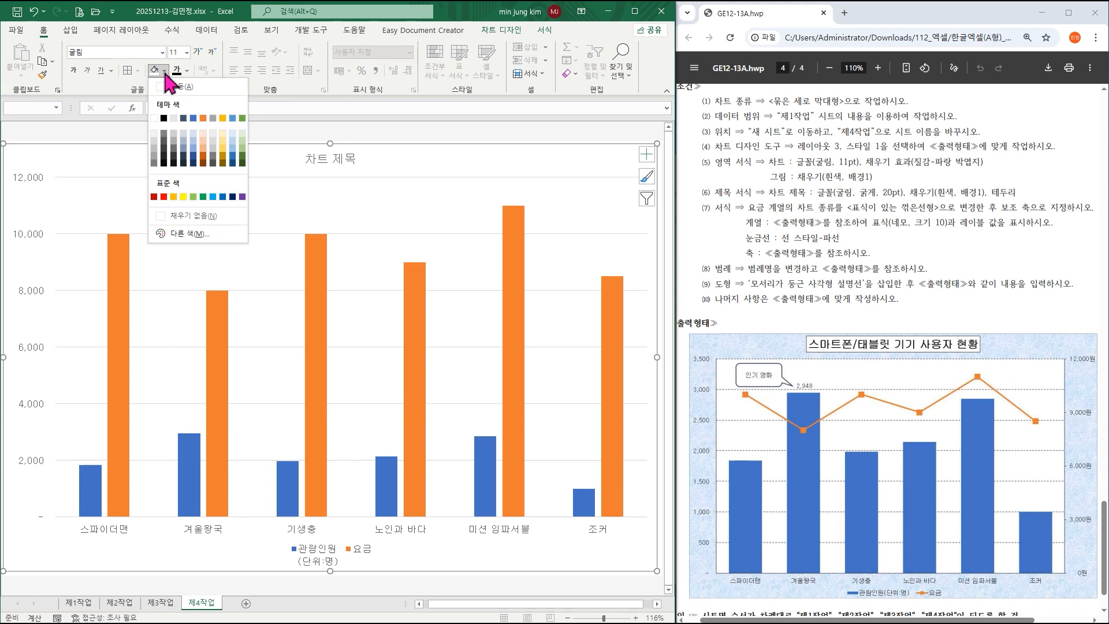
left_click(165, 73)
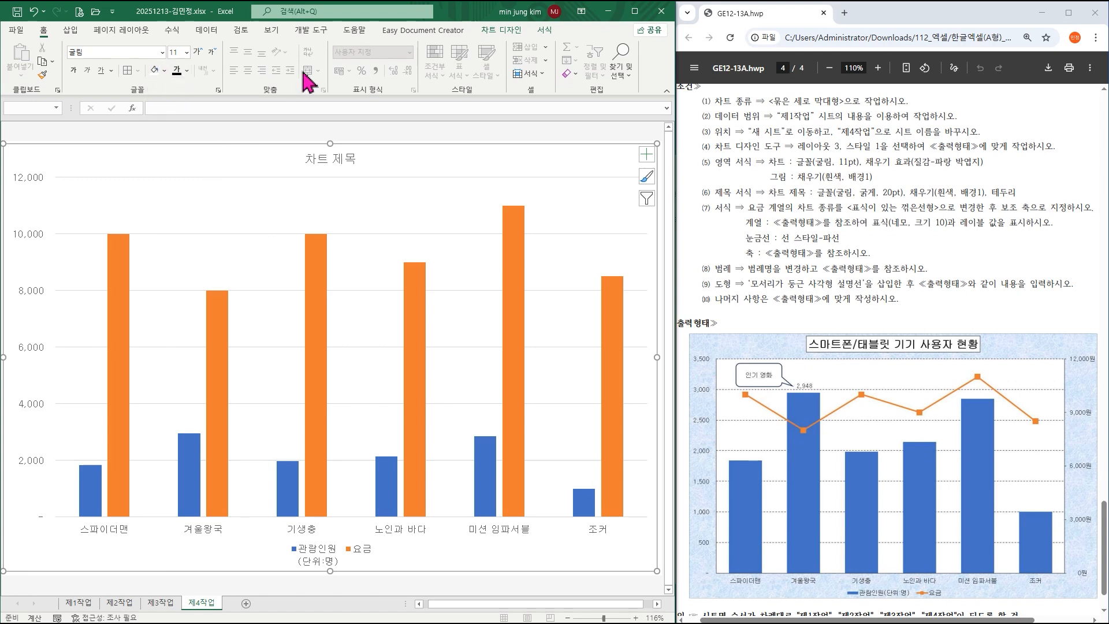
Fill the chart area with the blue tissue-paper (박엽지) texture.
left_click(546, 32)
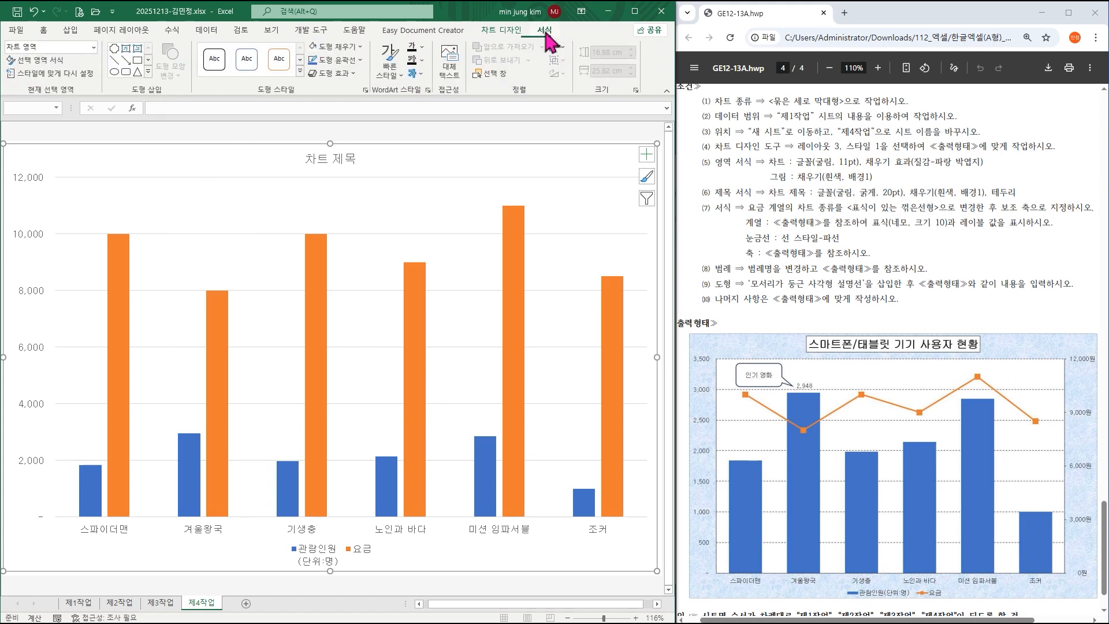
left_click(350, 48)
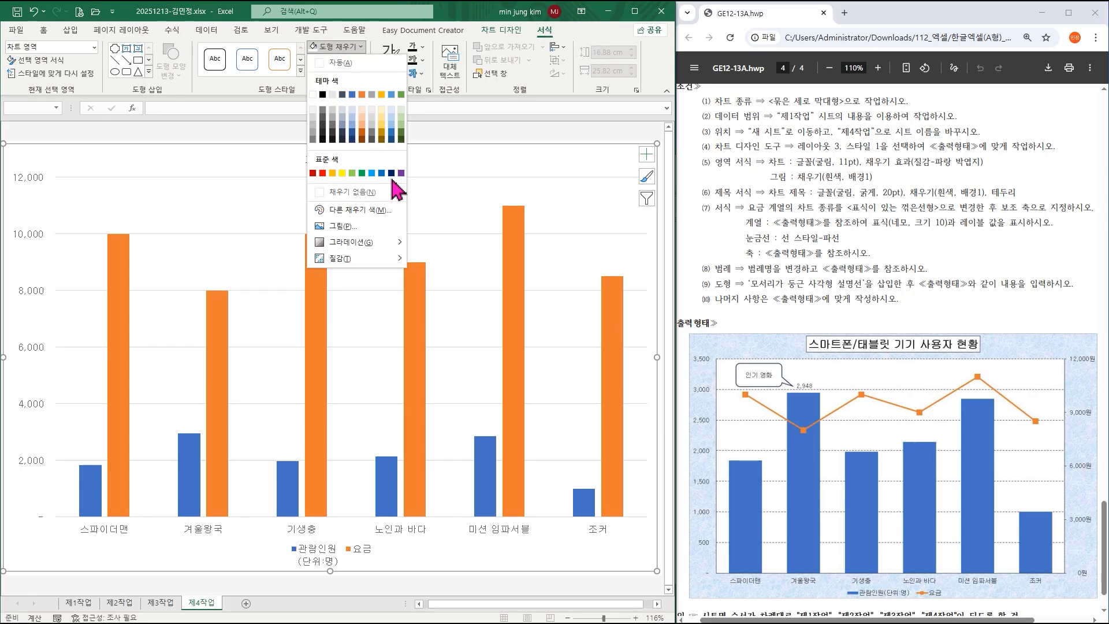
mouse_move(364, 263)
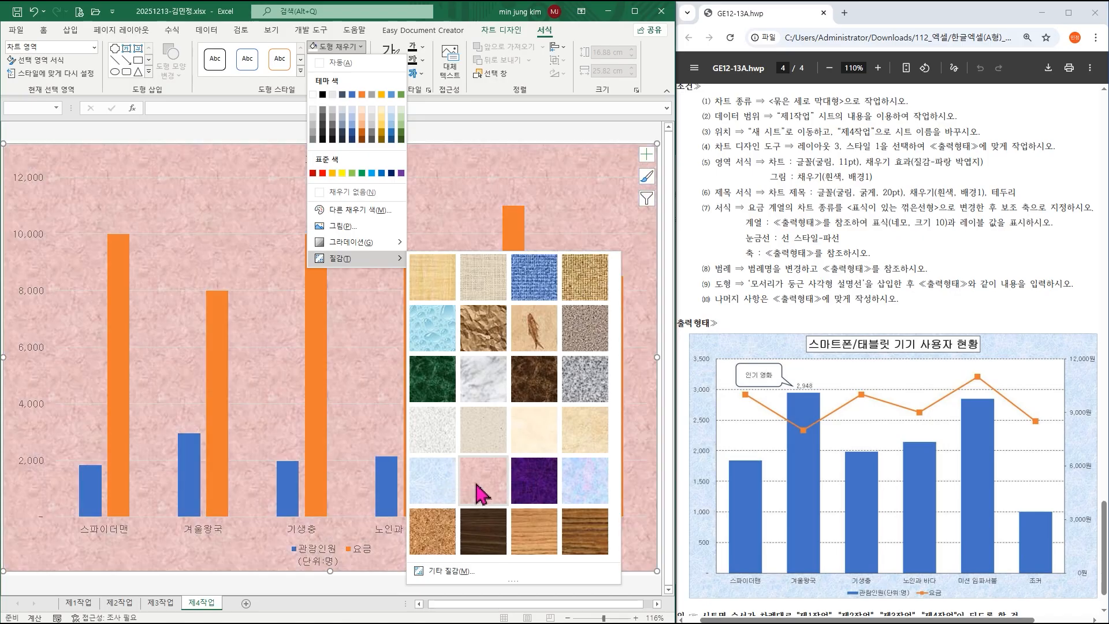
left_click(439, 491)
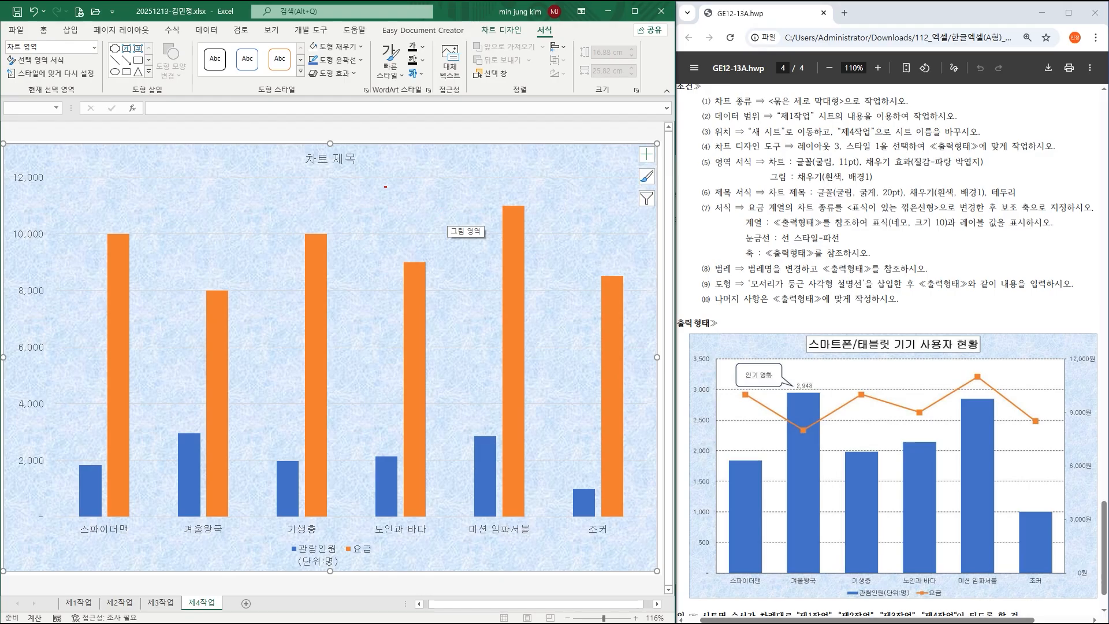
Give the plot area an automatic white fill.
left_click_drag(386, 187, 483, 227)
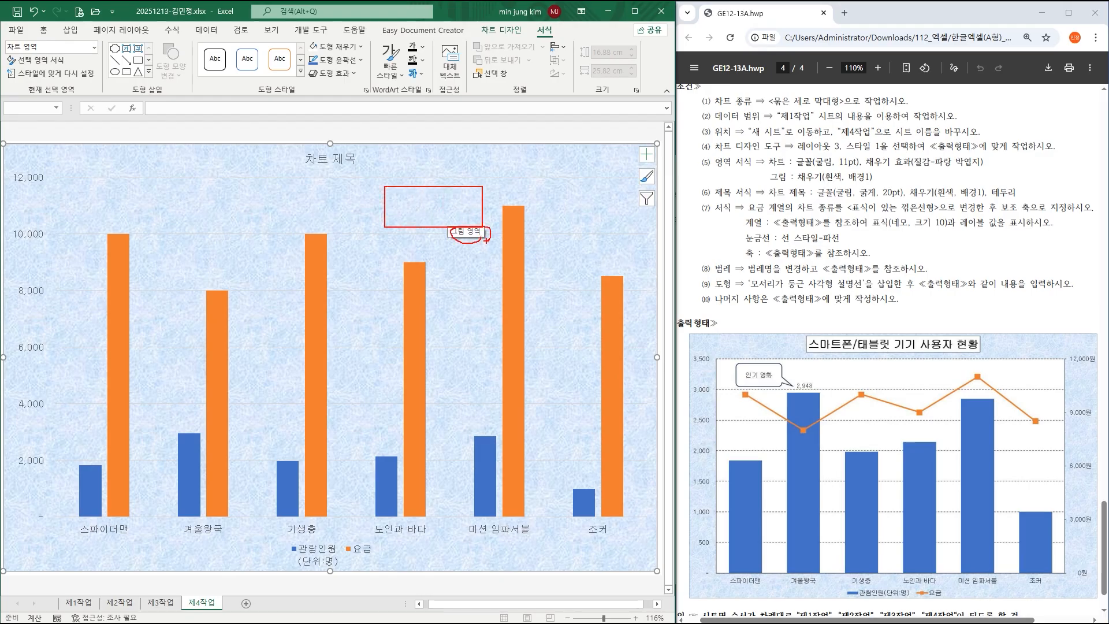
left_click(411, 207)
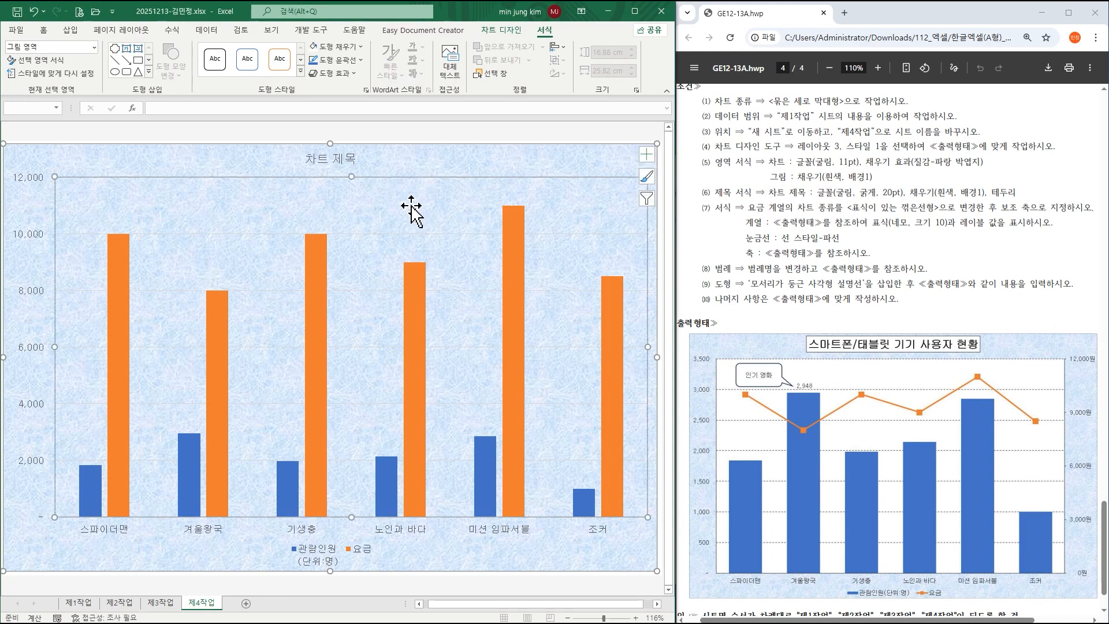
left_click(340, 47)
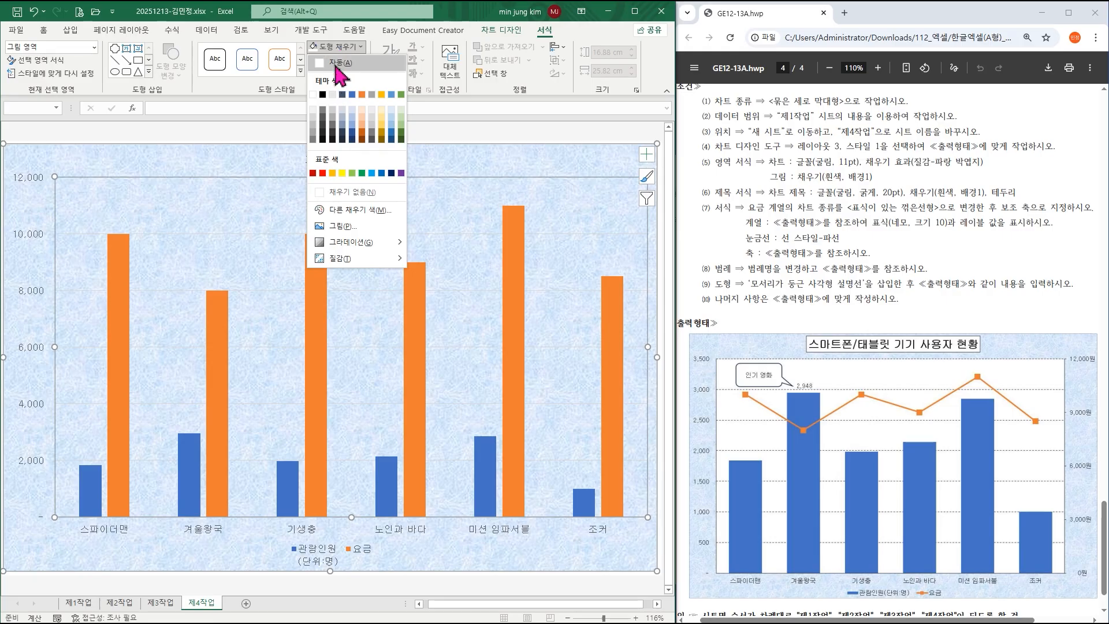
left_click(337, 63)
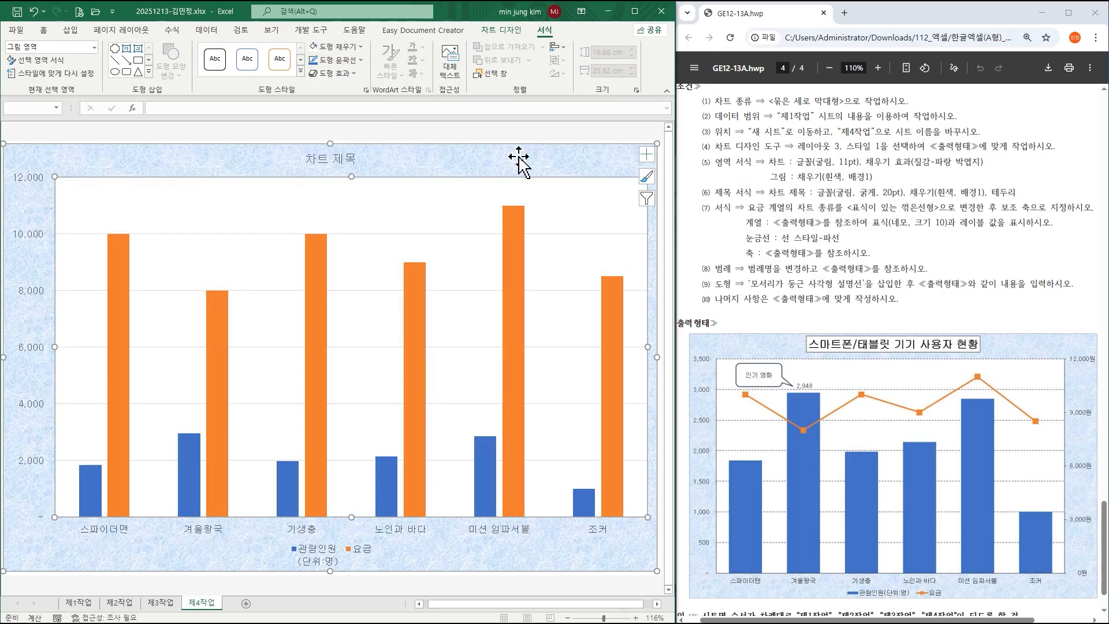
left_click(338, 159)
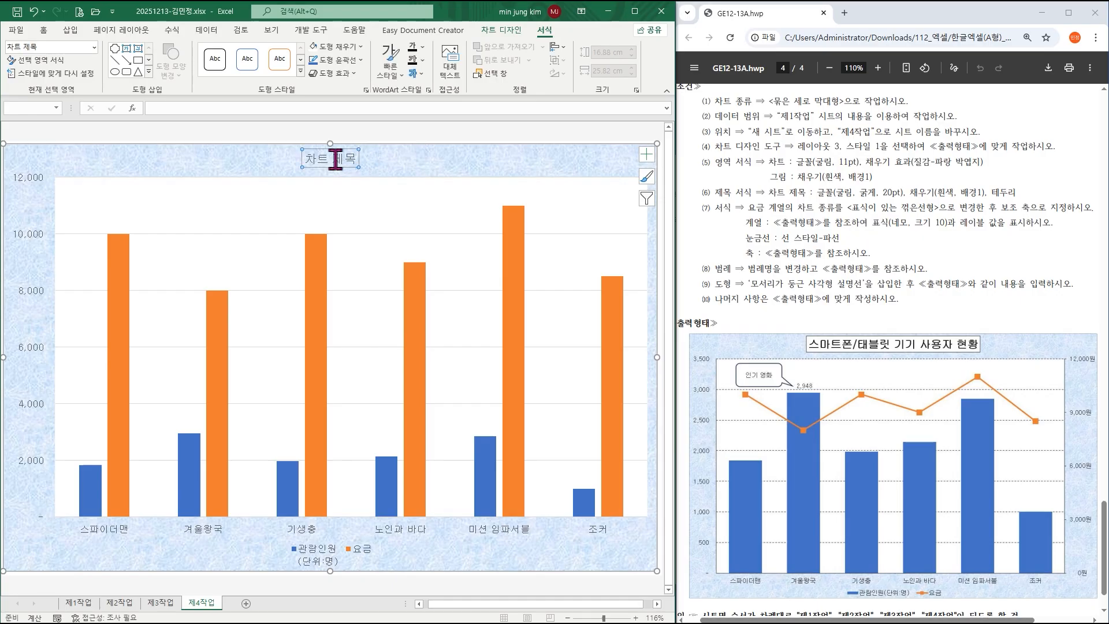
Make the chart title bold, 20 pt, with a white fill and automatic outline.
left_click(45, 31)
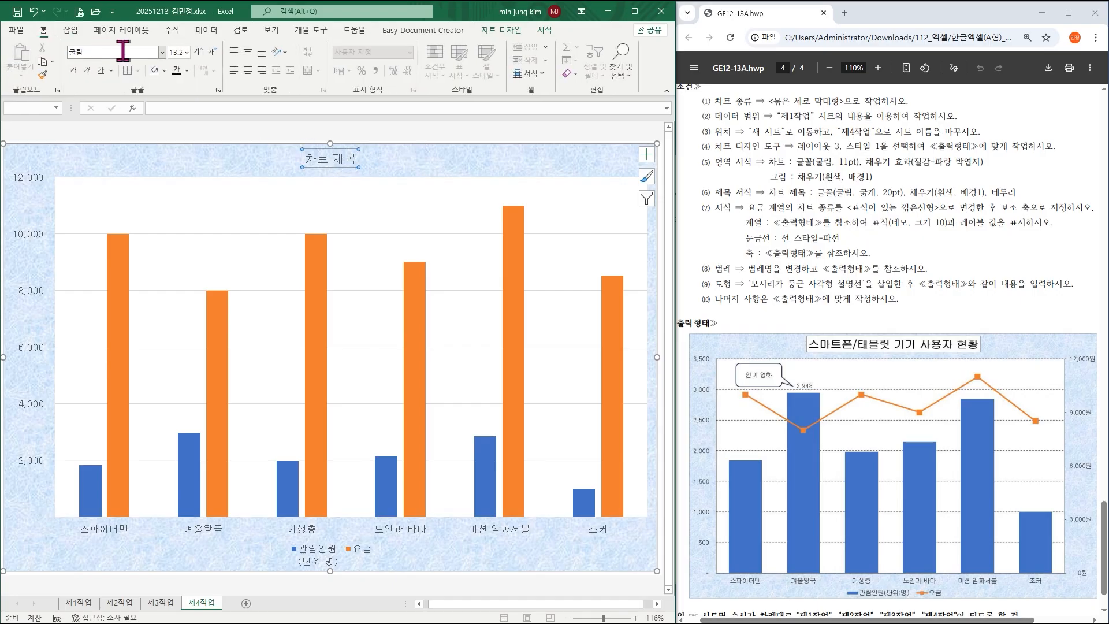
left_click(73, 70)
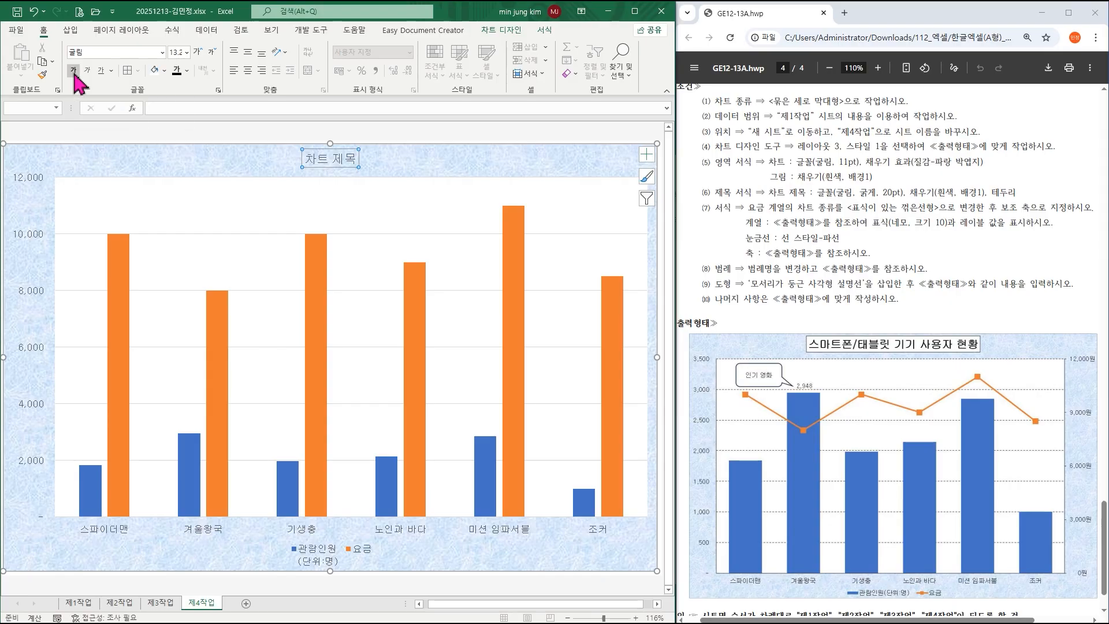
left_click(186, 53)
left_click(179, 186)
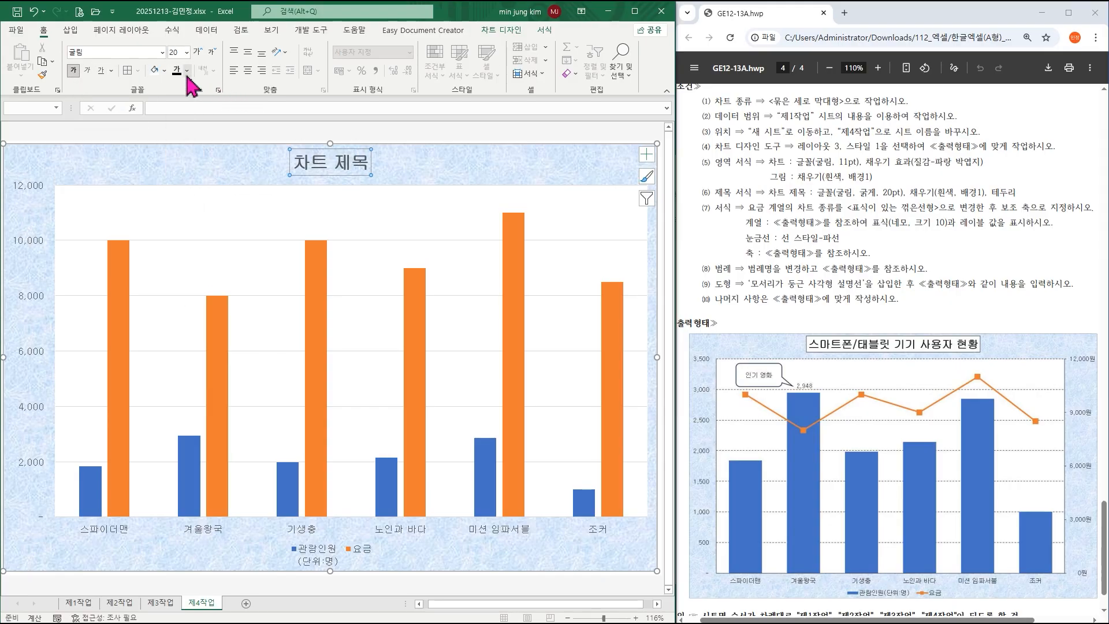
left_click(165, 71)
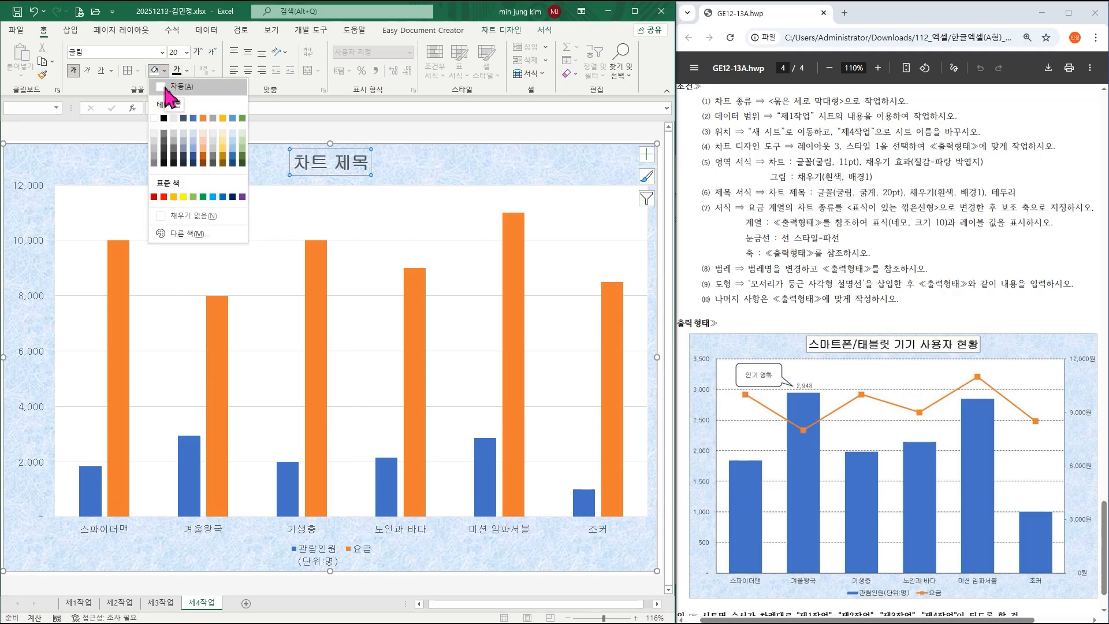
left_click(167, 92)
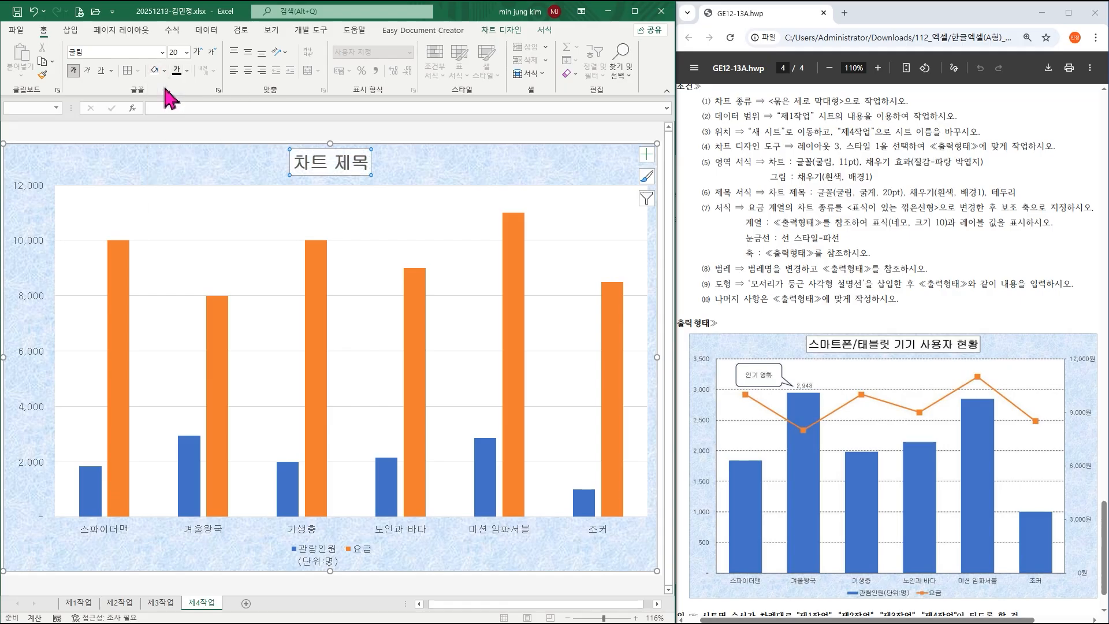
left_click(507, 33)
left_click(545, 31)
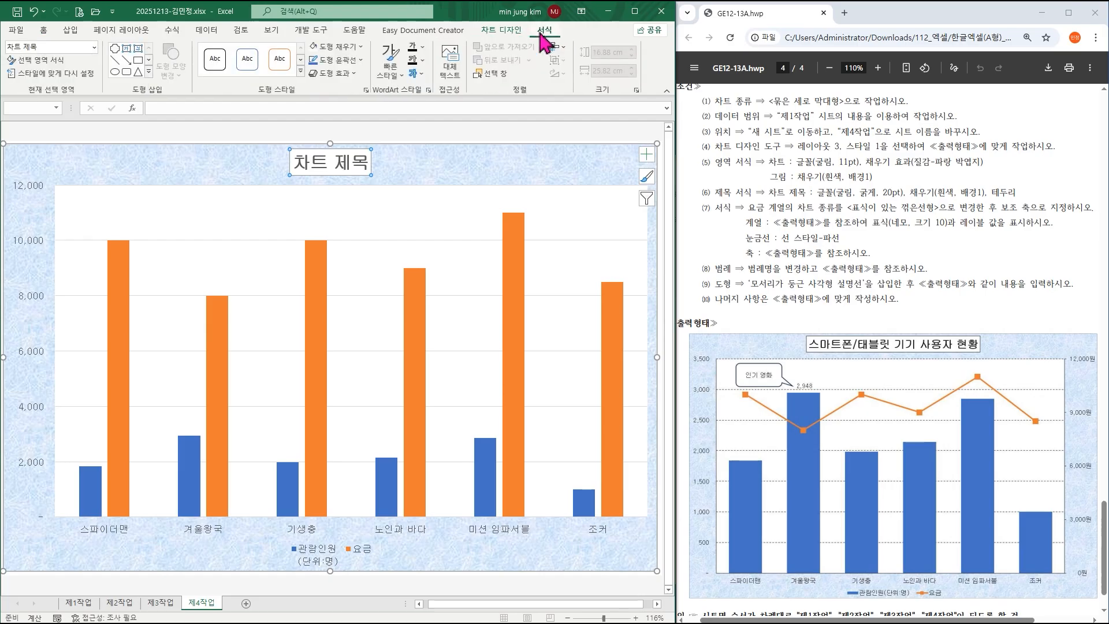
left_click(338, 60)
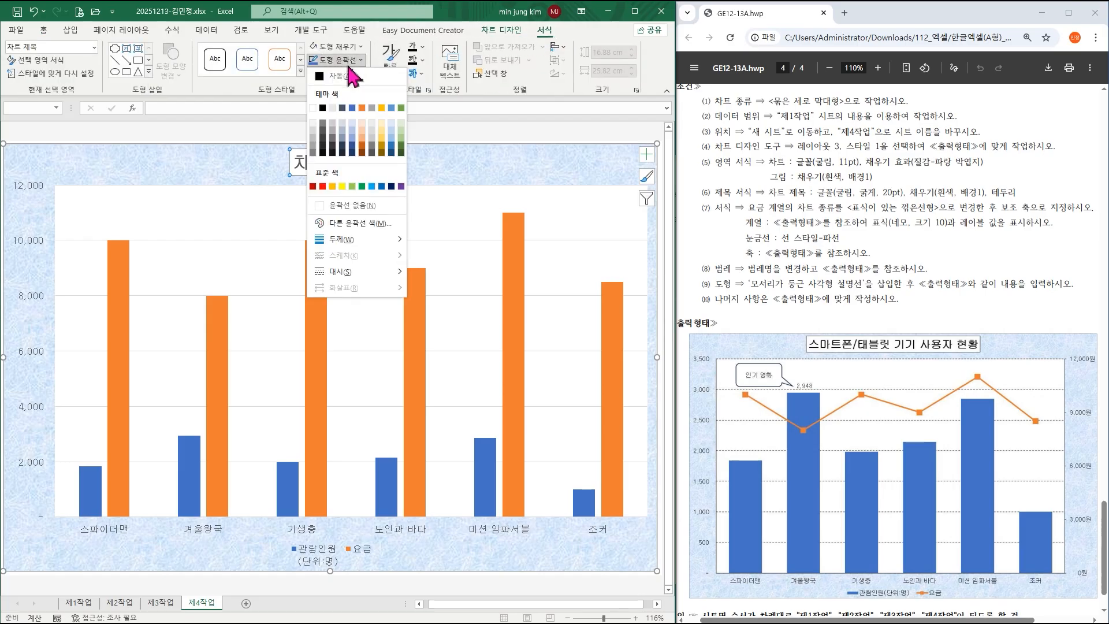
left_click(335, 76)
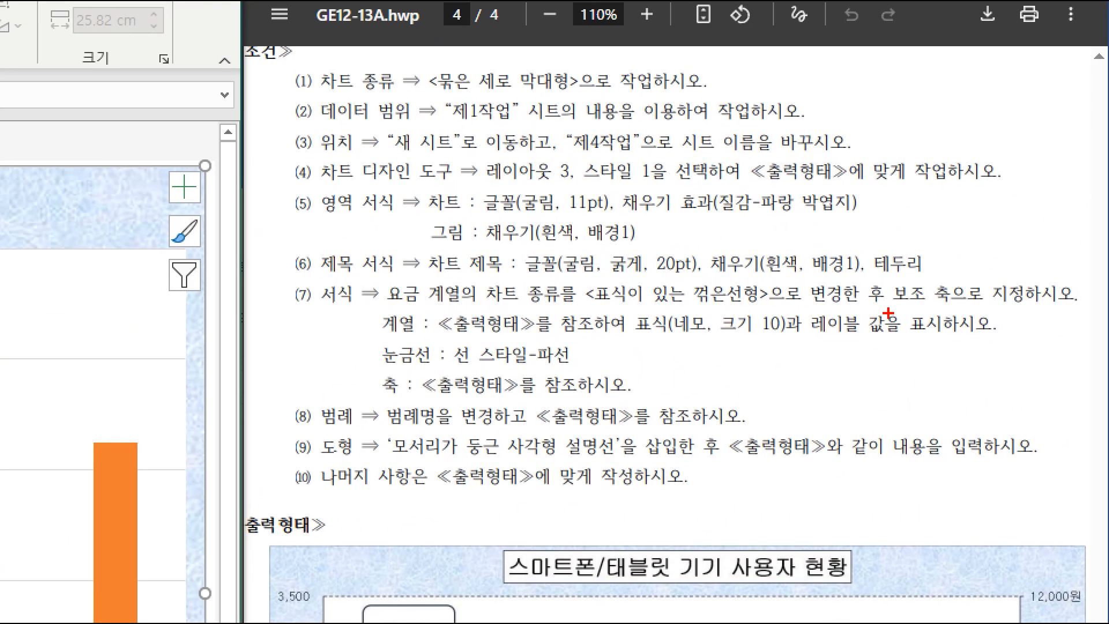
Replace the title text with '스마트폰/태블릿 기기 사용자 현황'.
mouse_move(552, 244)
left_mouse_down()
mouse_move(719, 282)
mouse_move(708, 282)
left_mouse_up()
left_click_drag(861, 243, 948, 282)
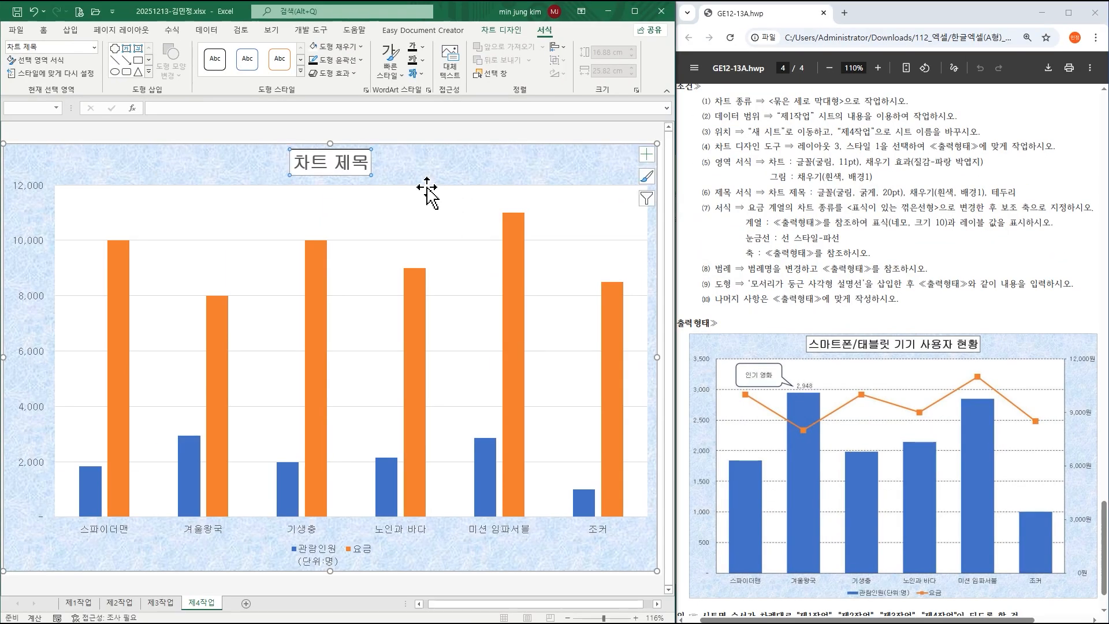
left_click(347, 165)
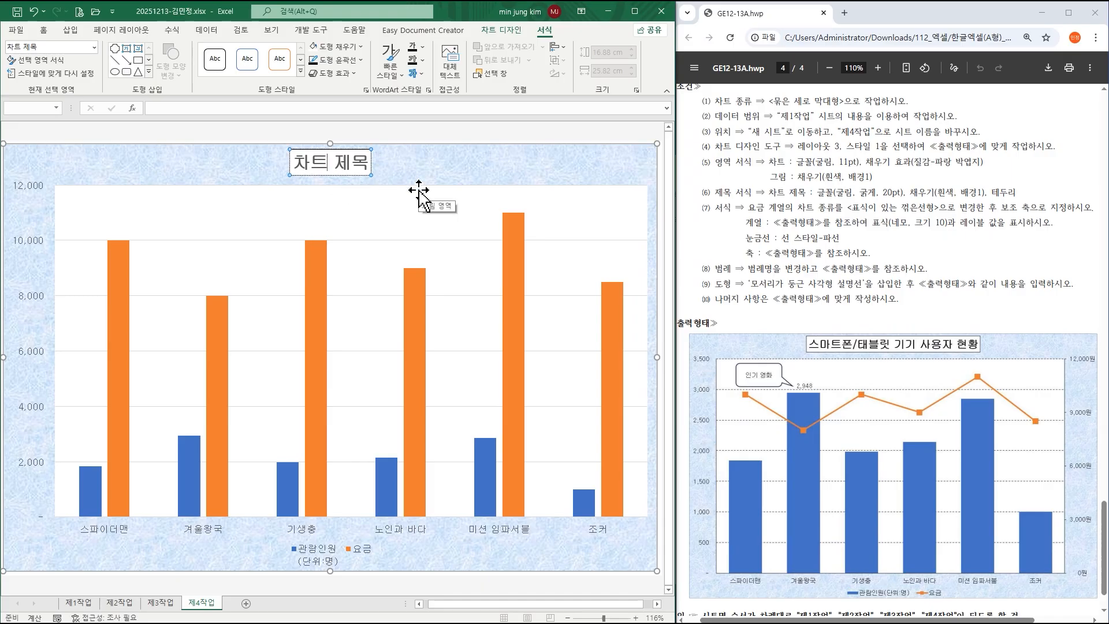
key("BackSpace")
key("BackSpace")
key("Delete")
key("Delete")
key("Delete")
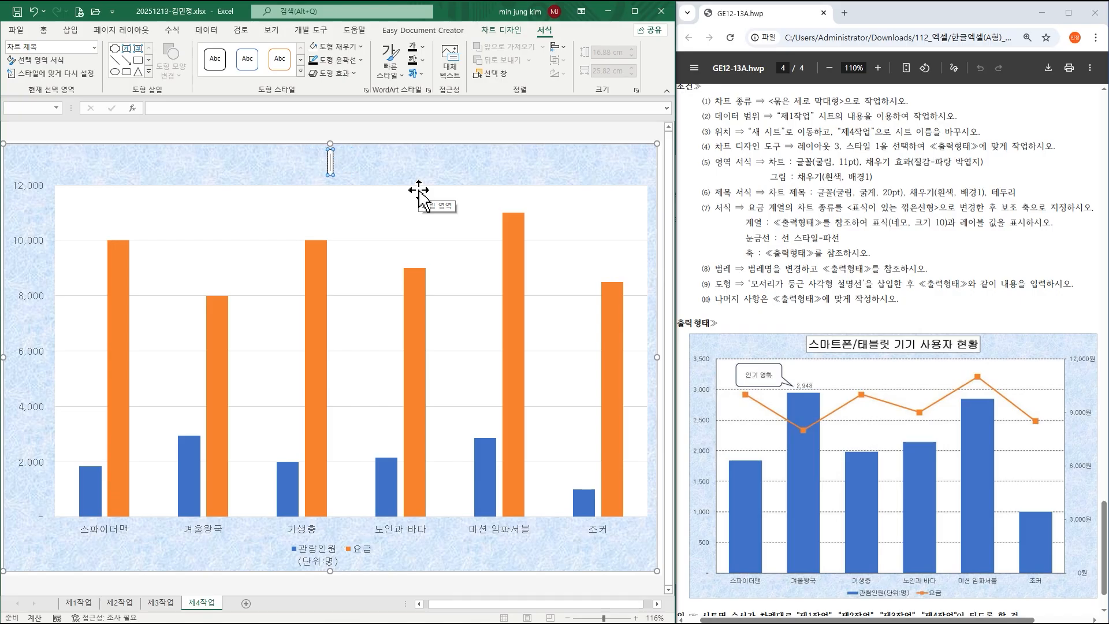
type("스마트폰/태블")
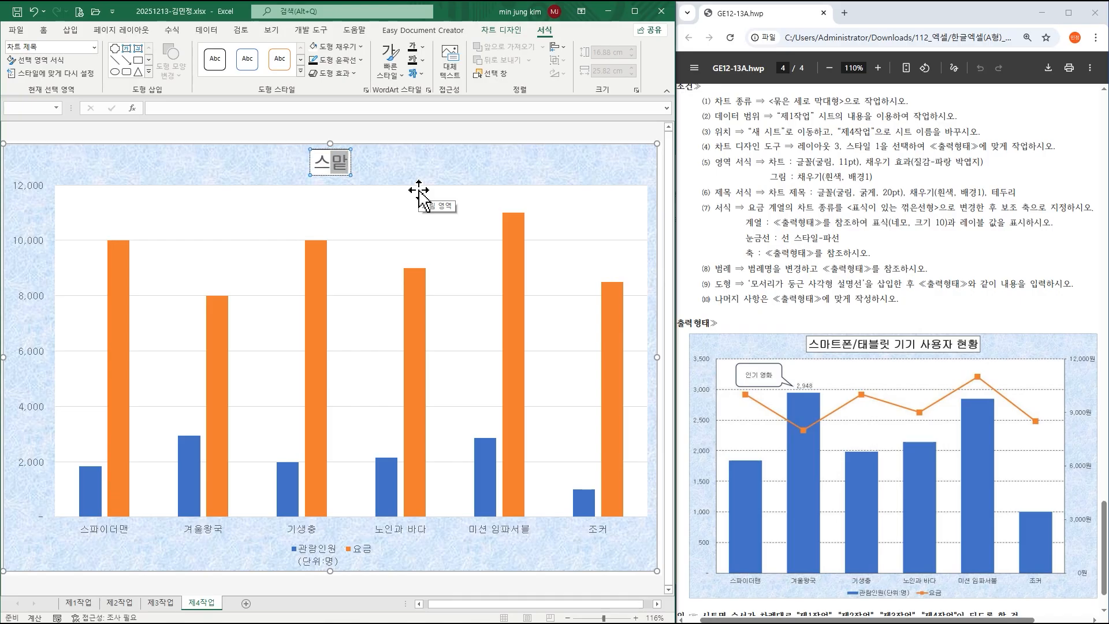
type("릿")
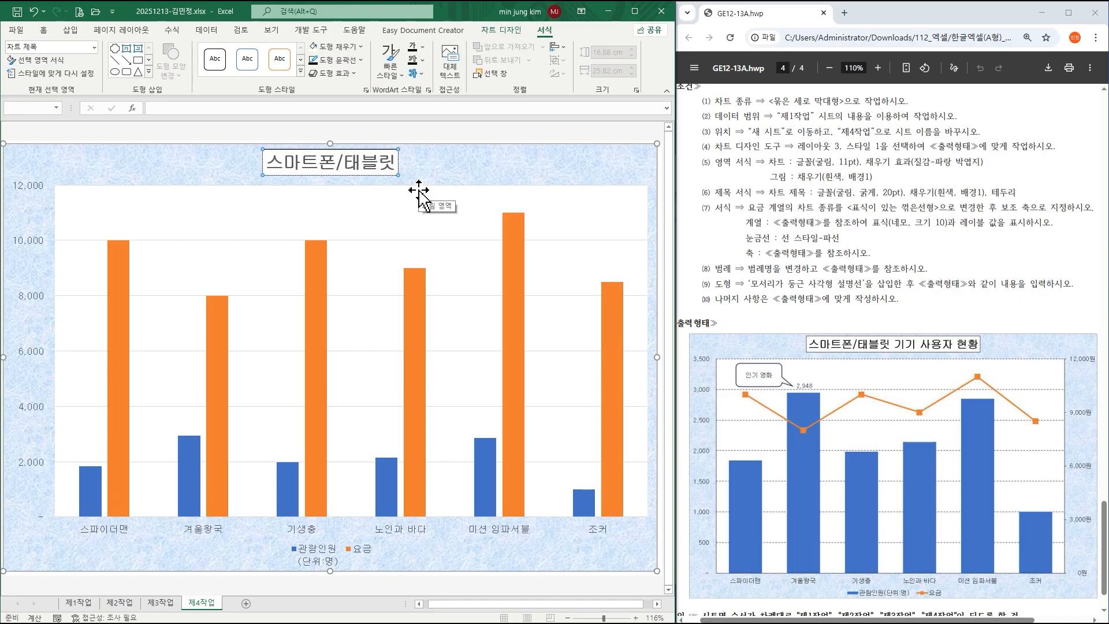
type(" 기기 사용자 현황")
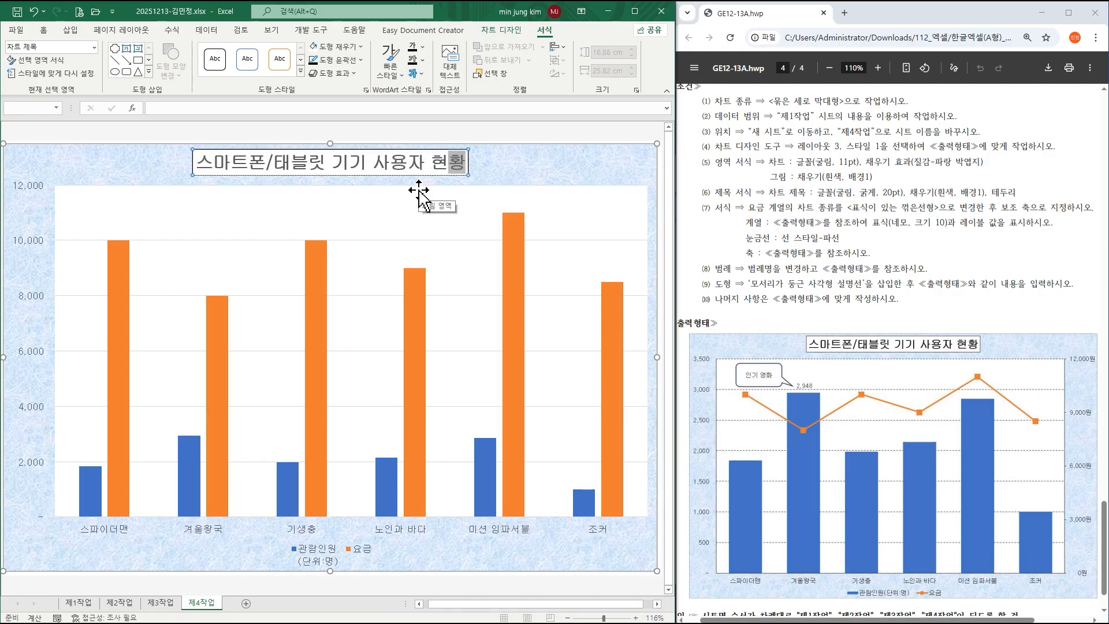
left_click(541, 165)
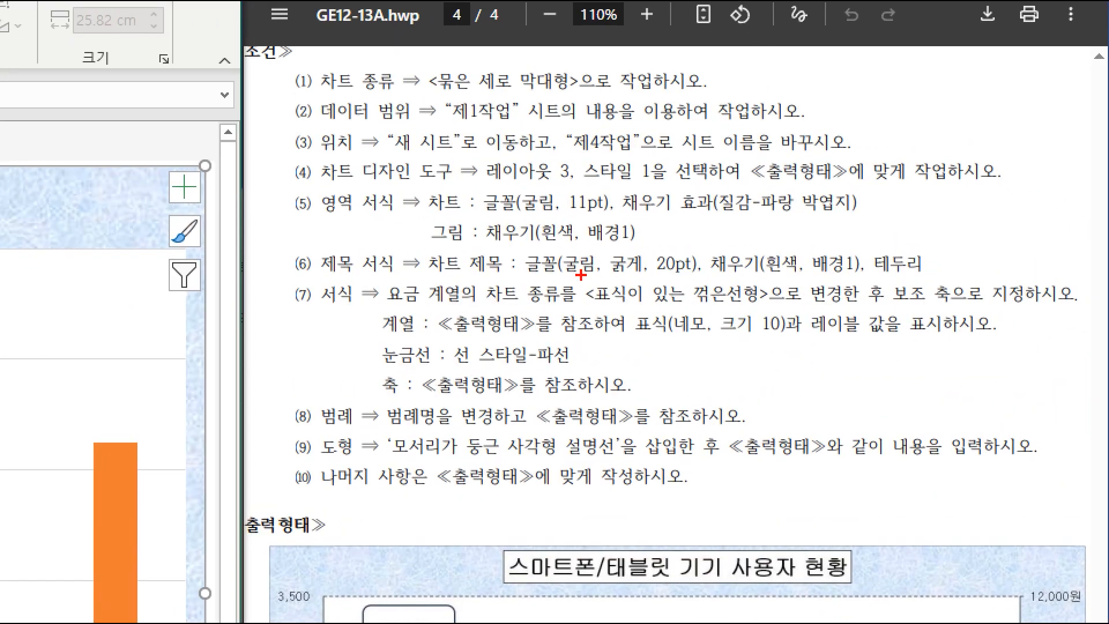
left_click_drag(579, 273, 781, 316)
left_click_drag(885, 274, 963, 310)
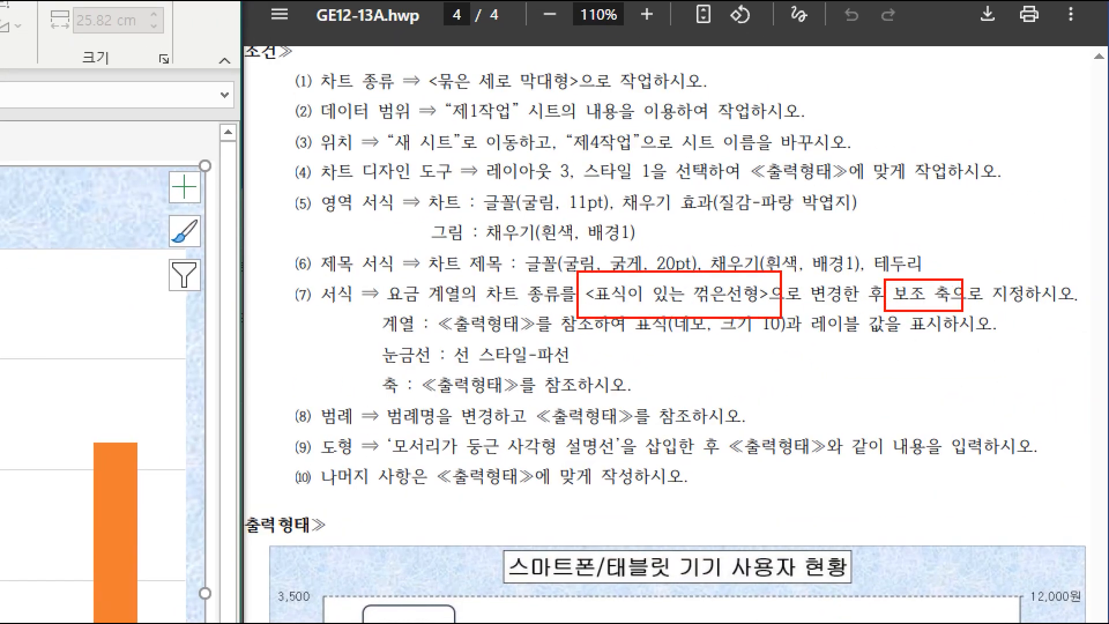
mouse_move(634, 310)
left_mouse_down()
mouse_move(714, 340)
mouse_move(891, 346)
left_mouse_up()
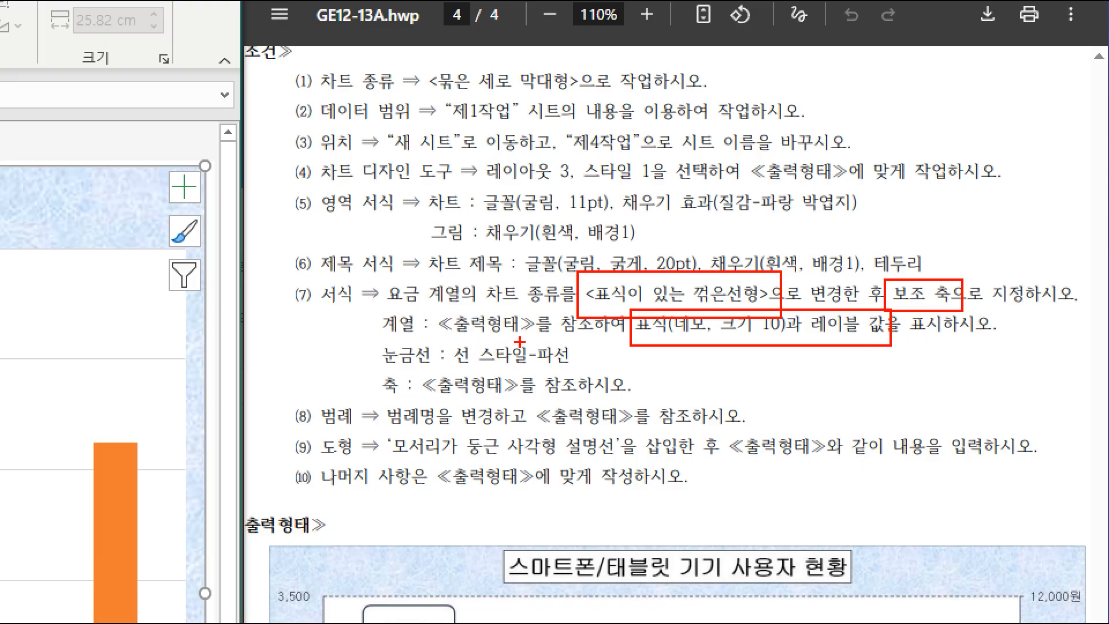
key("Escape")
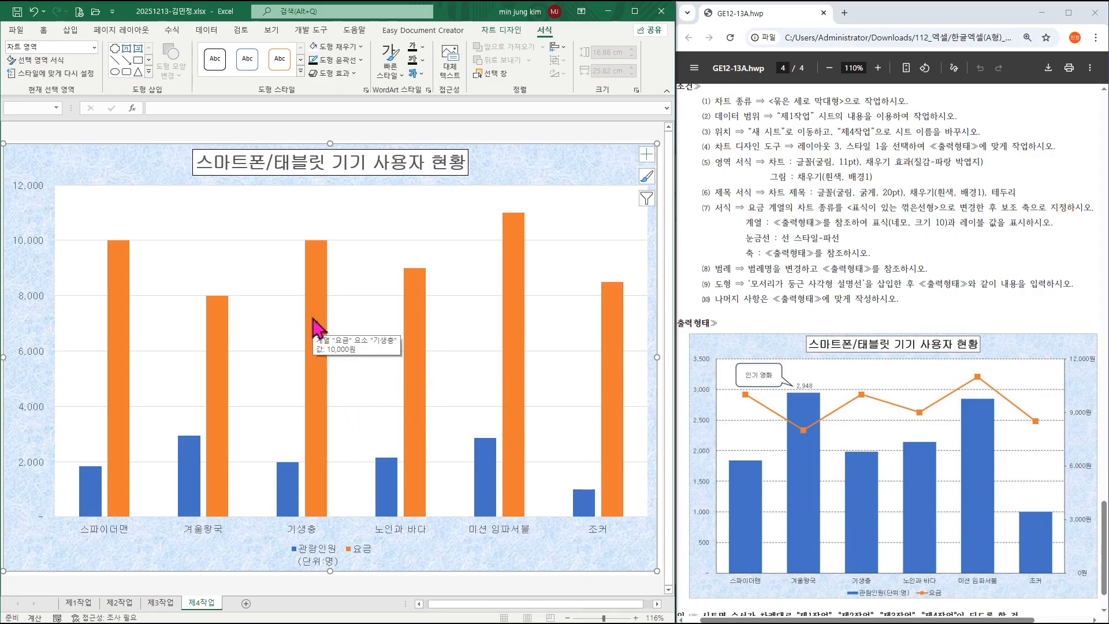
left_click(315, 327)
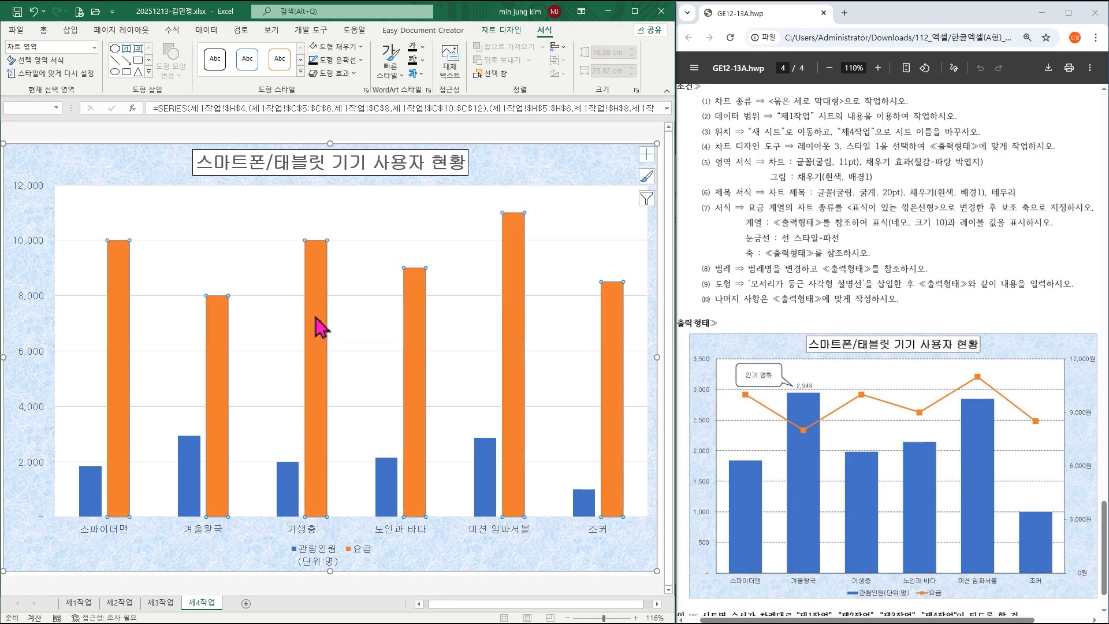
Change the 요금 series to Line with Markers plotted on the secondary axis.
right_click(319, 329)
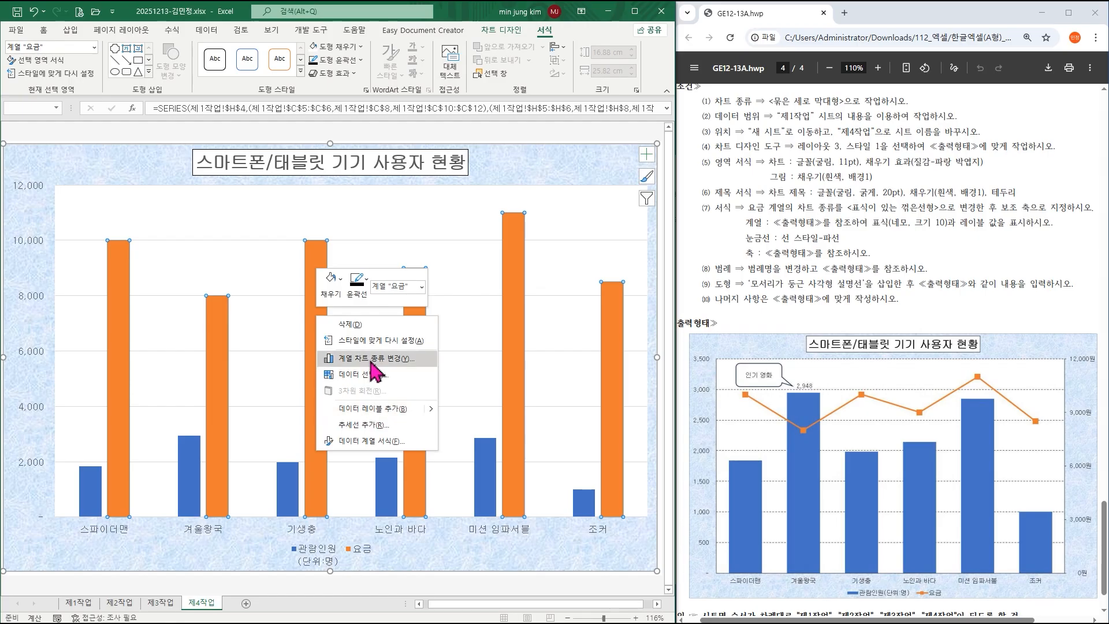
left_click(373, 359)
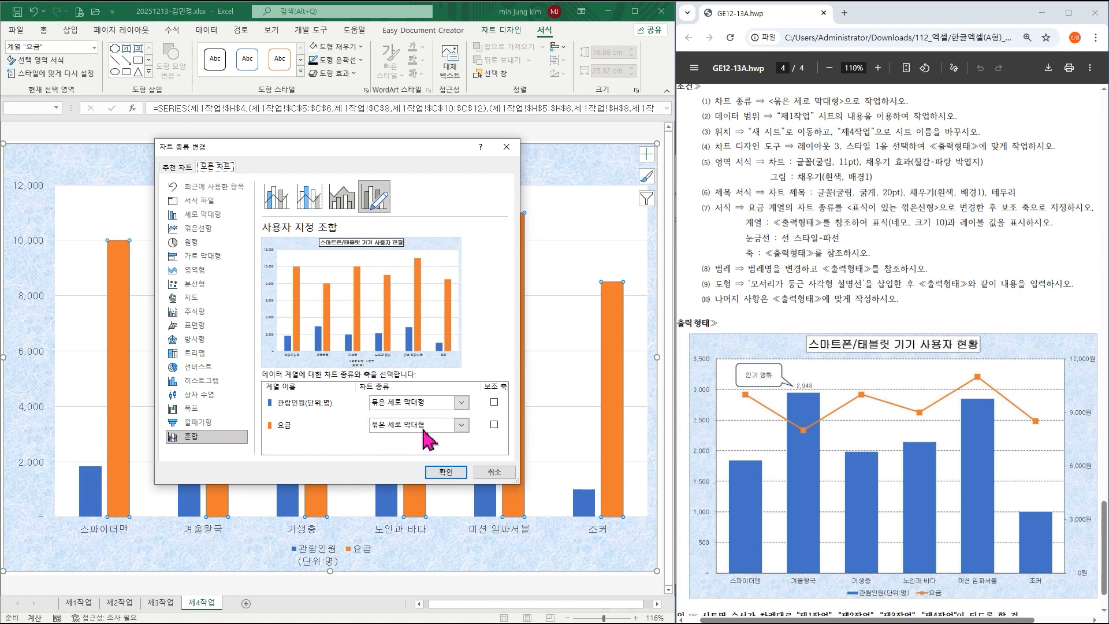
left_click(461, 425)
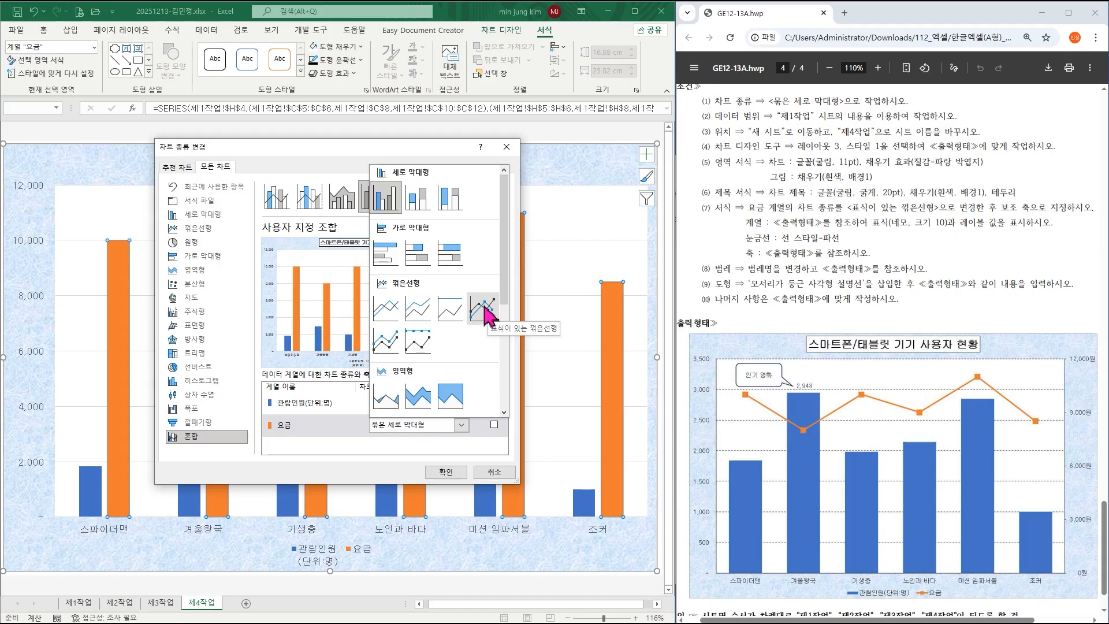
left_click(484, 306)
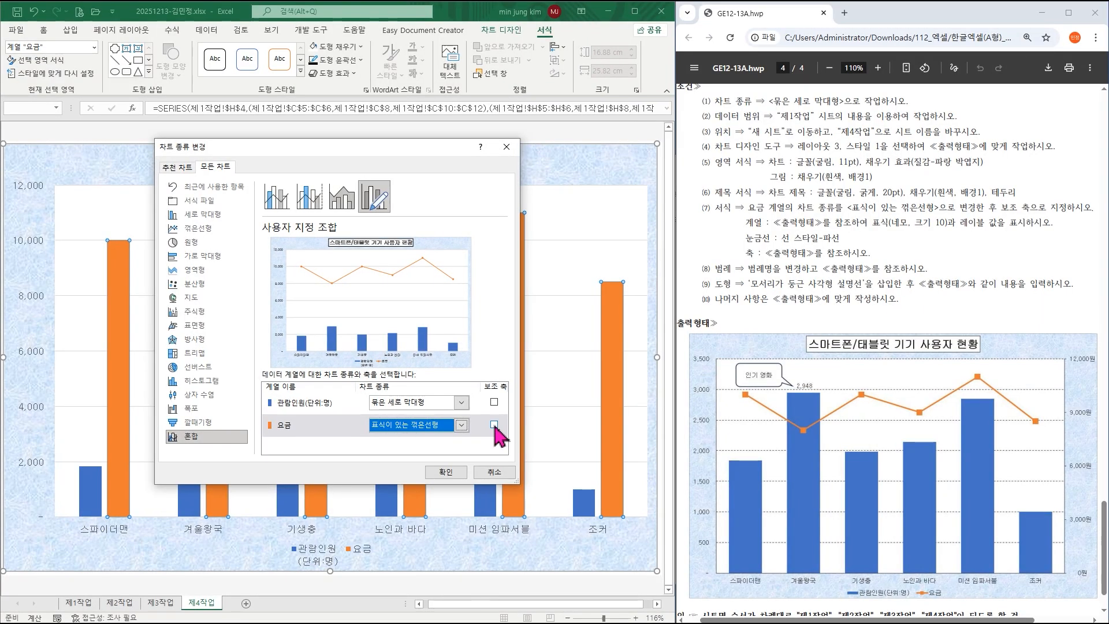
left_click(553, 312)
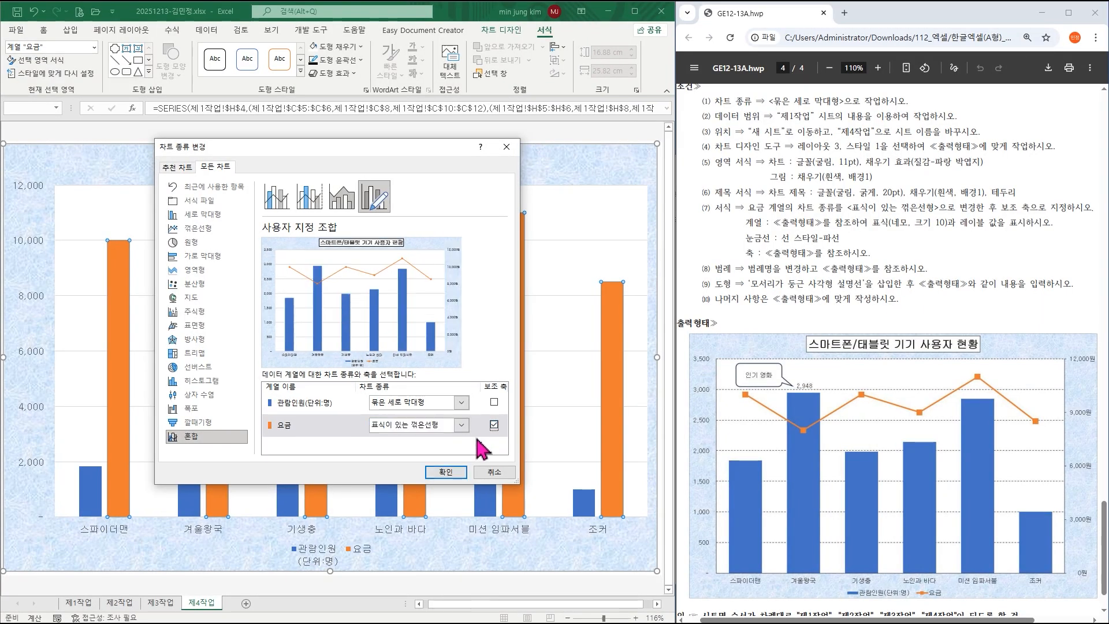
left_click(458, 407)
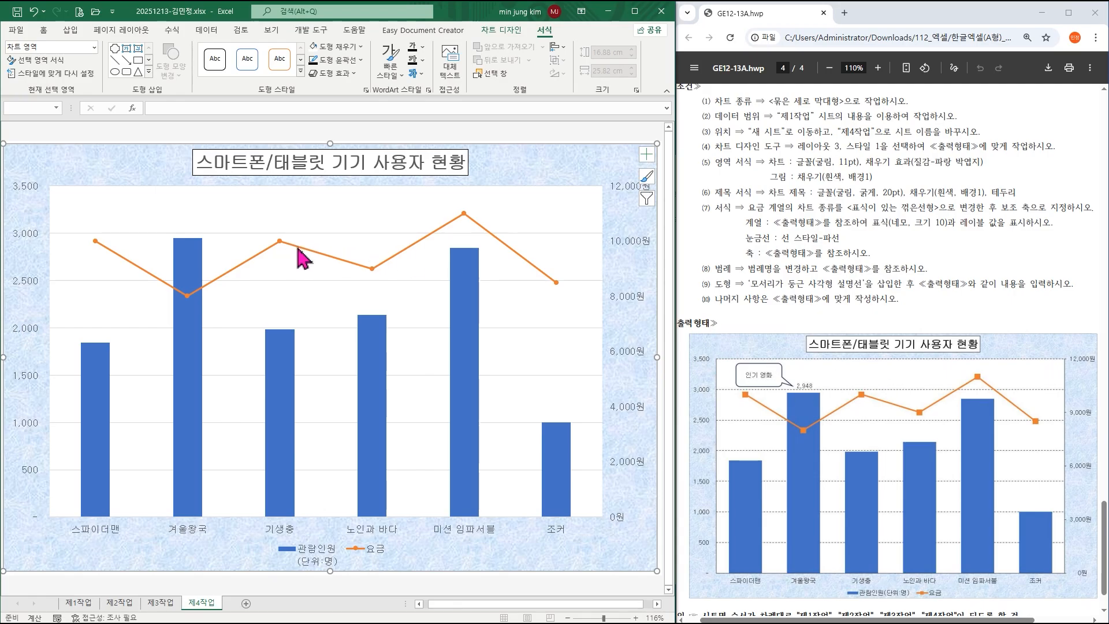
mouse_move(298, 254)
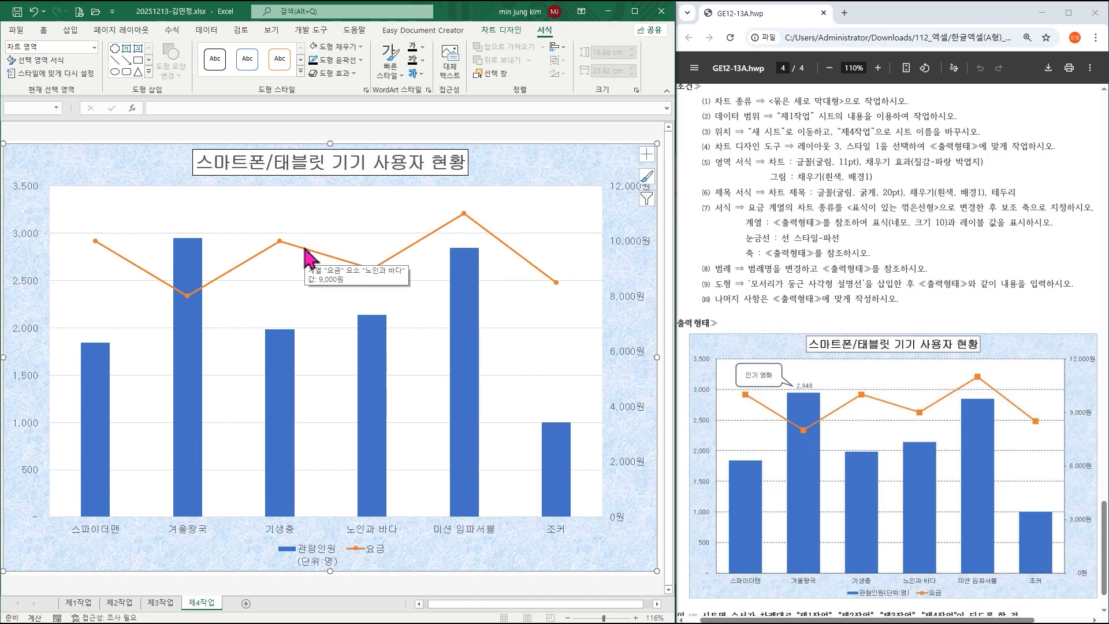
left_click(306, 249)
Give the 요금 line built-in square markers at size 10.
right_click(305, 254)
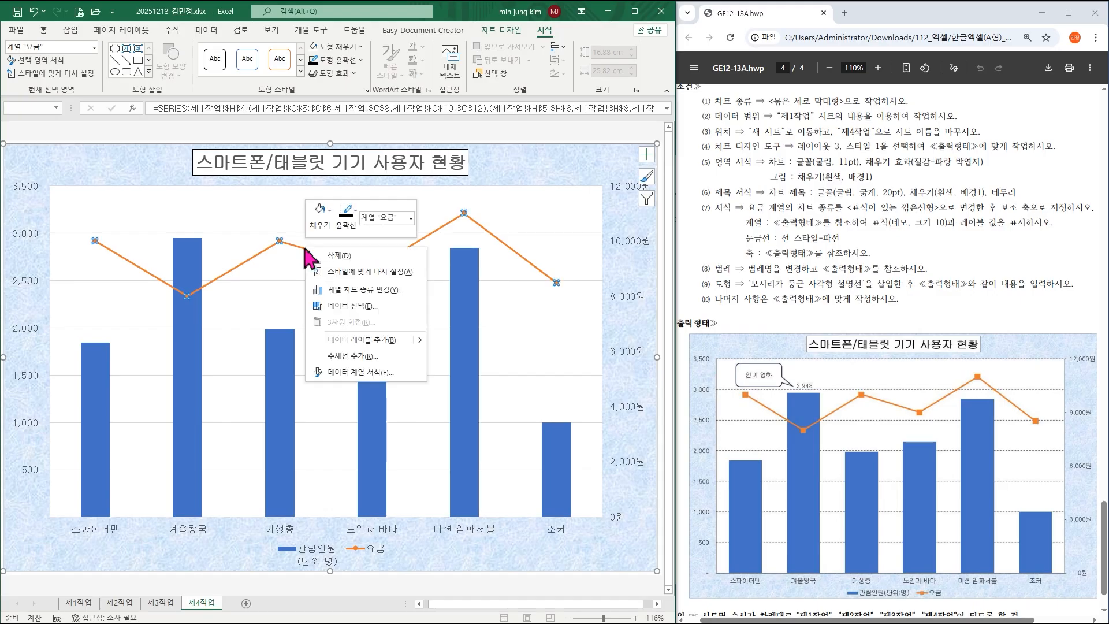
left_click(381, 373)
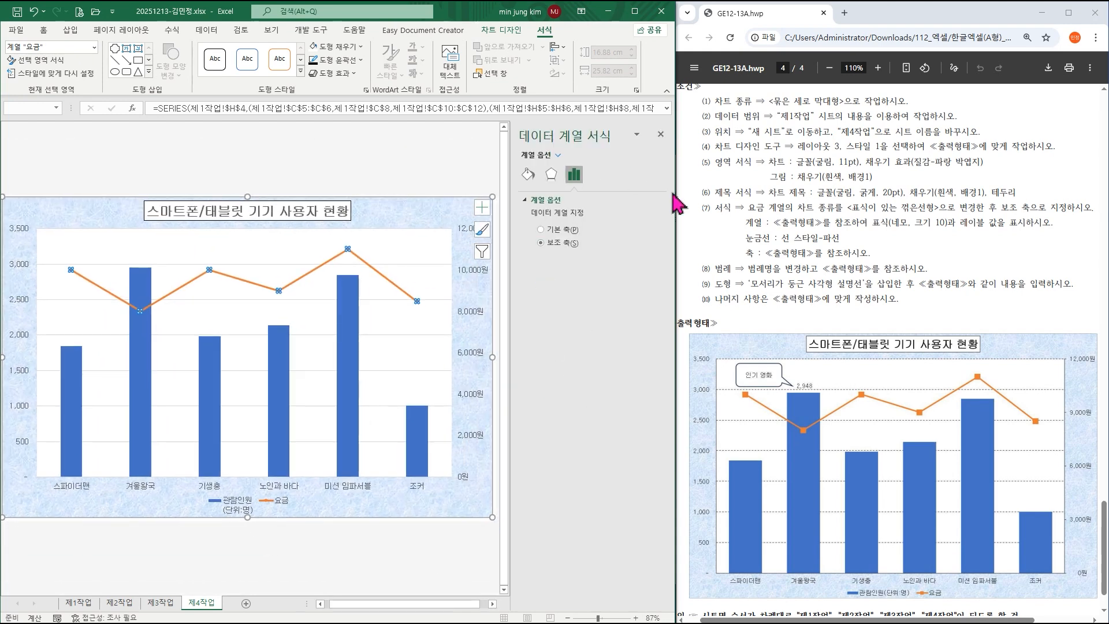
left_click(532, 176)
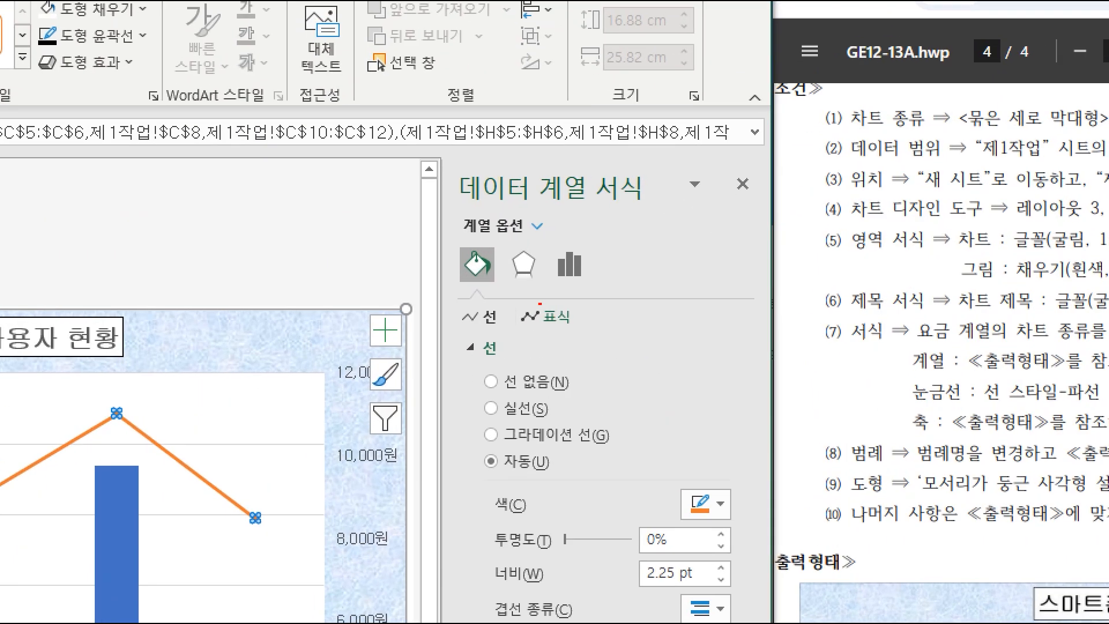
mouse_move(454, 243)
left_mouse_down()
mouse_move(500, 292)
mouse_move(575, 338)
left_mouse_up()
left_click(546, 316)
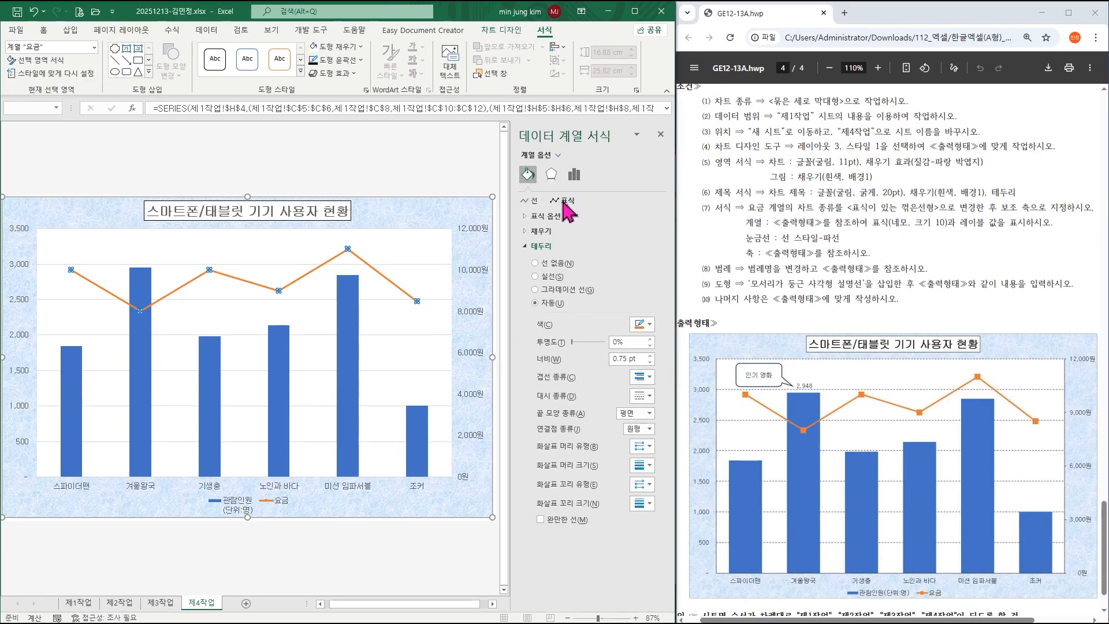
left_click(548, 218)
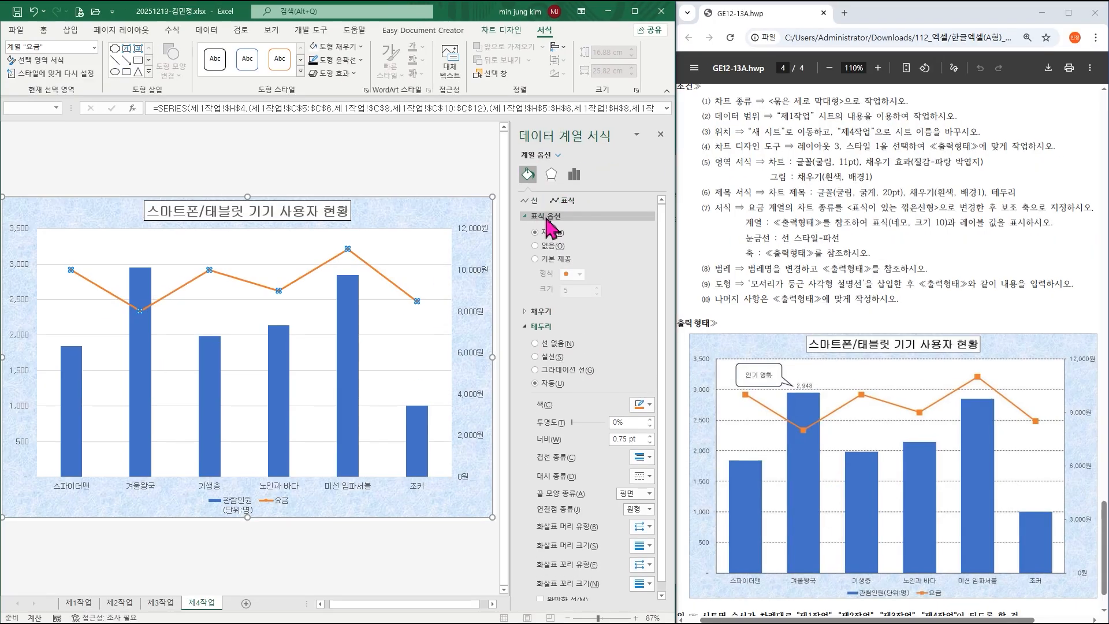
left_click(536, 259)
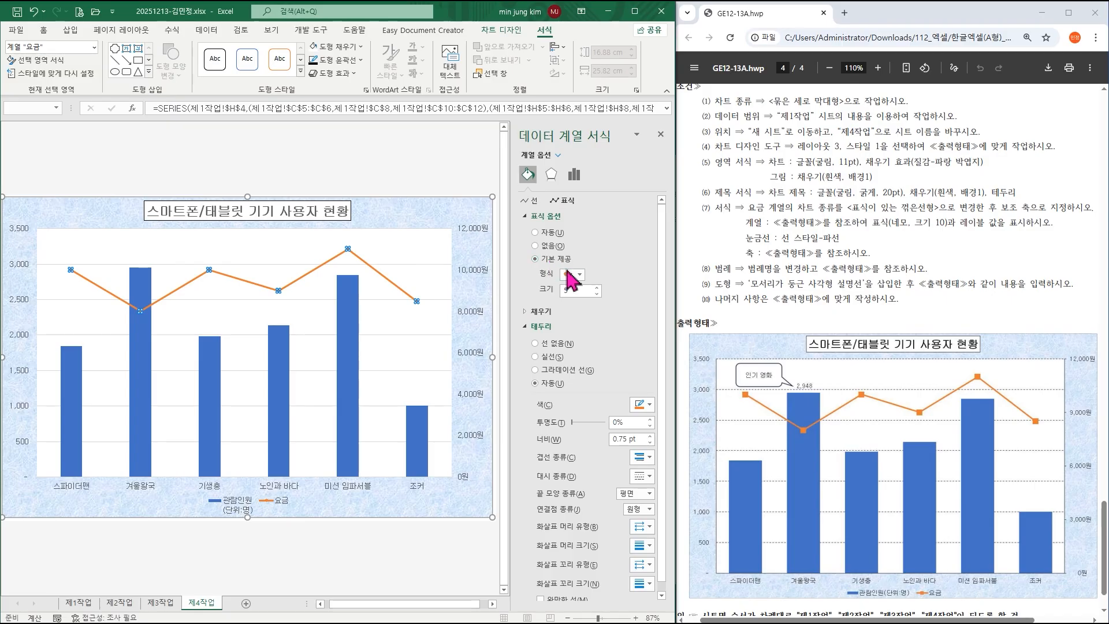
left_click(579, 275)
left_click(577, 286)
left_click(598, 288)
left_click(598, 288)
left_click(598, 288)
left_click(597, 288)
left_click(597, 287)
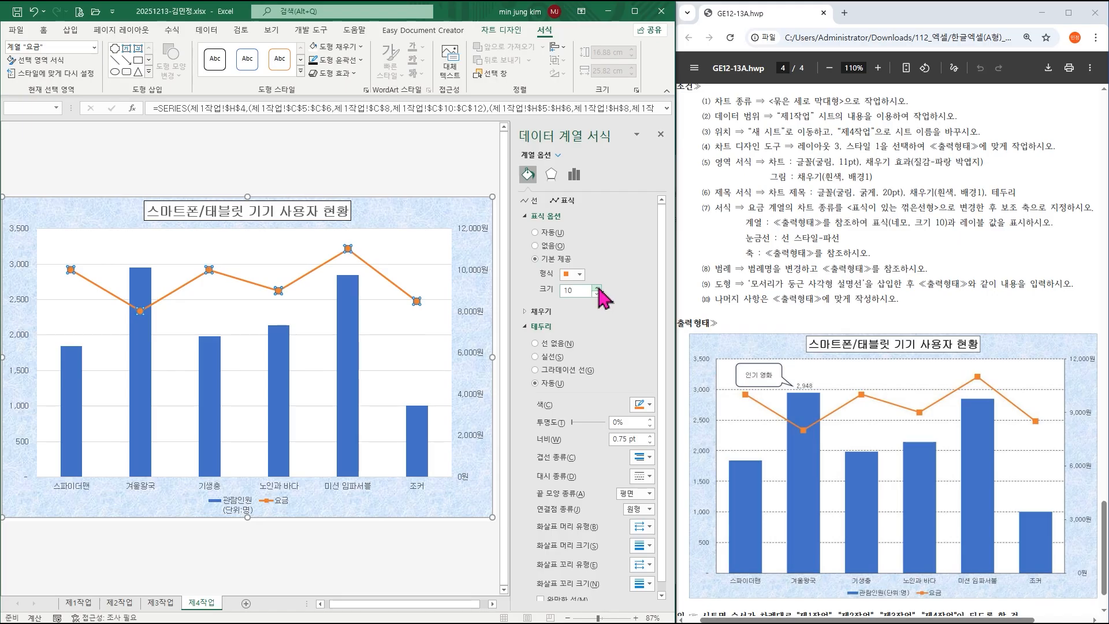
left_click(660, 135)
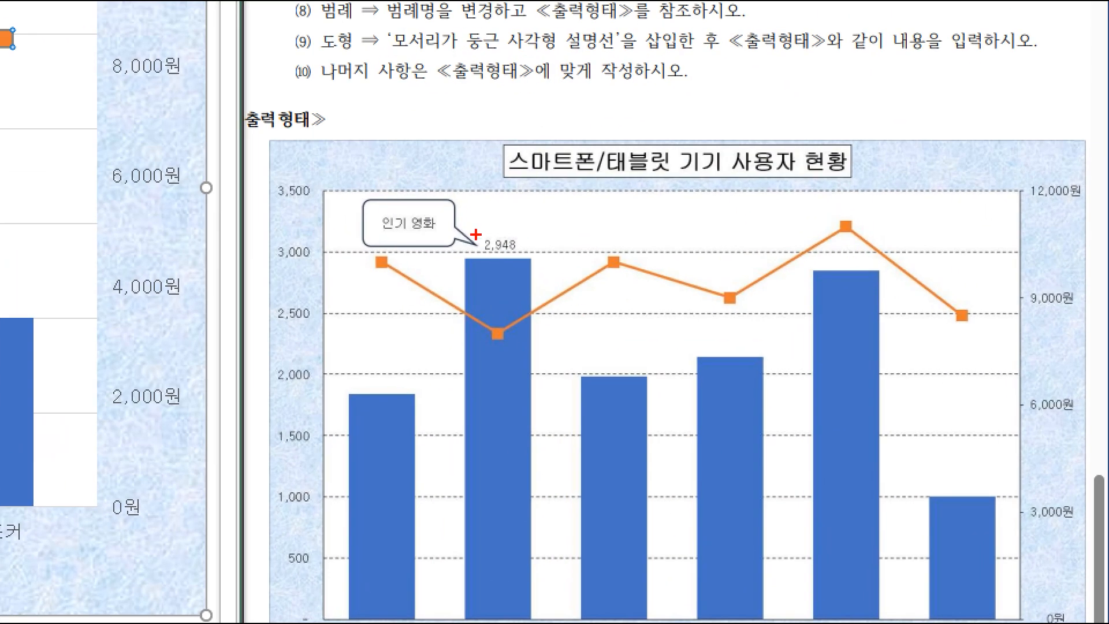
Add a data label reading 2,948 to the 겨울왕국 관람인원 column only.
left_click_drag(475, 230, 524, 257)
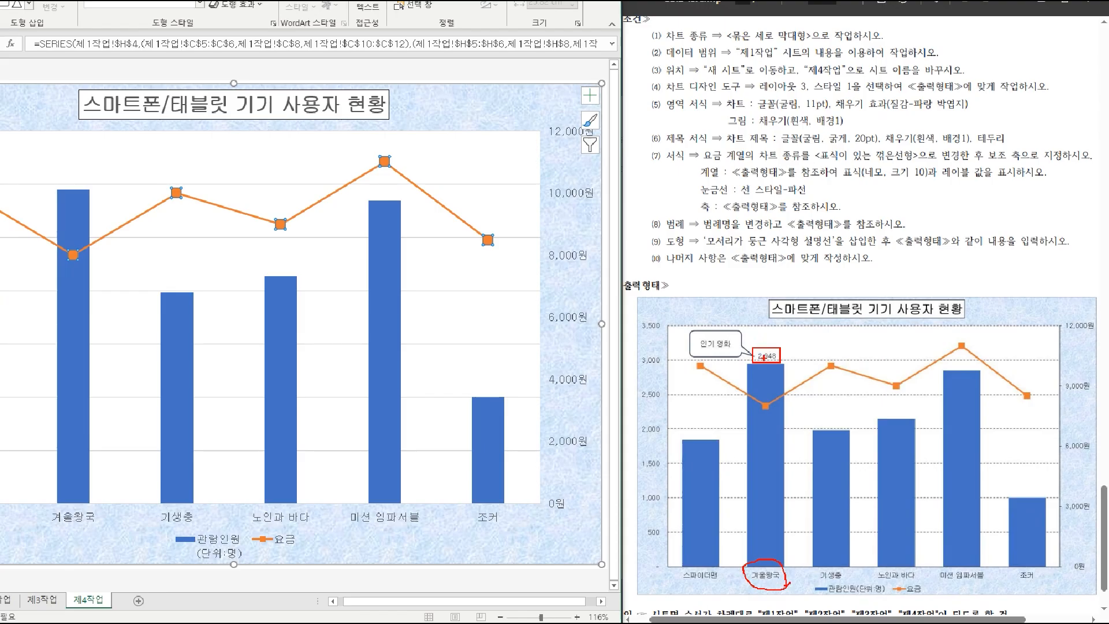
key("Escape")
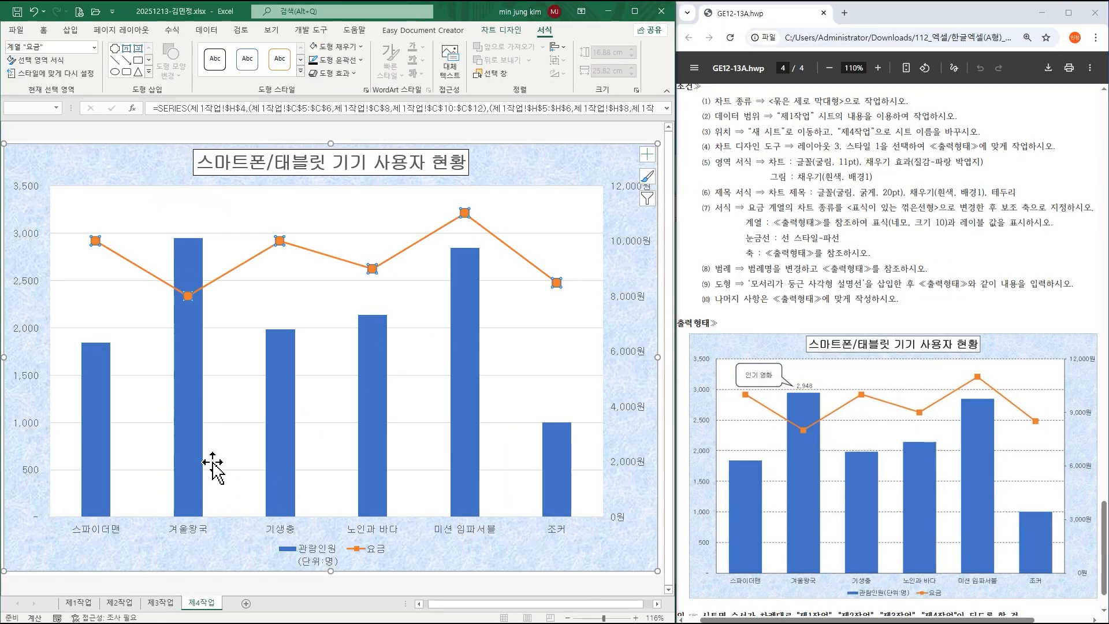
left_click(196, 413)
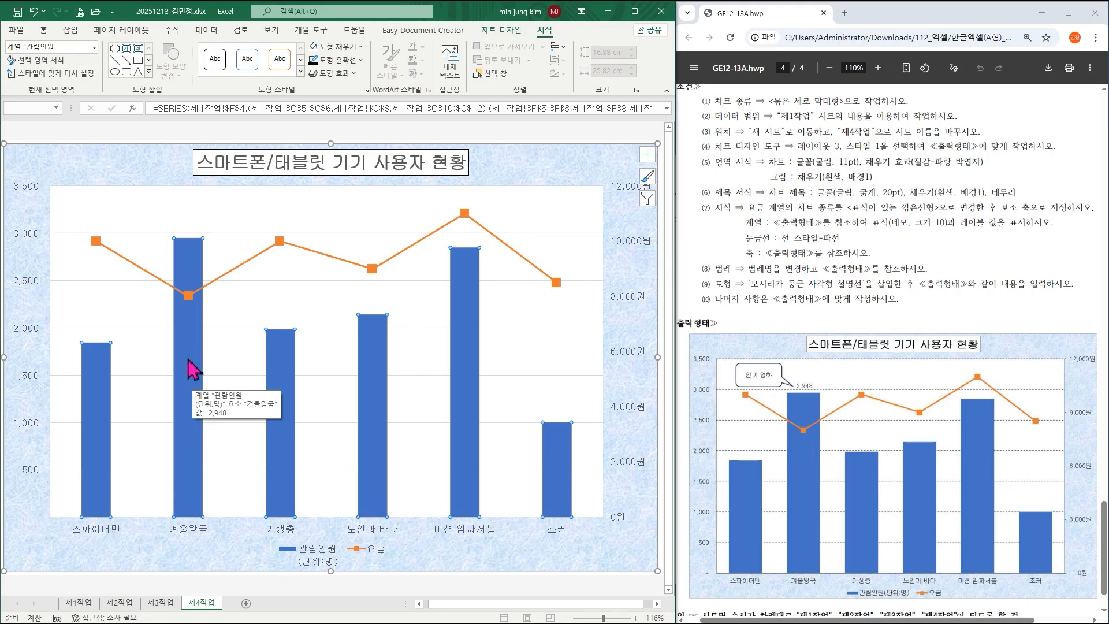
left_click(195, 359)
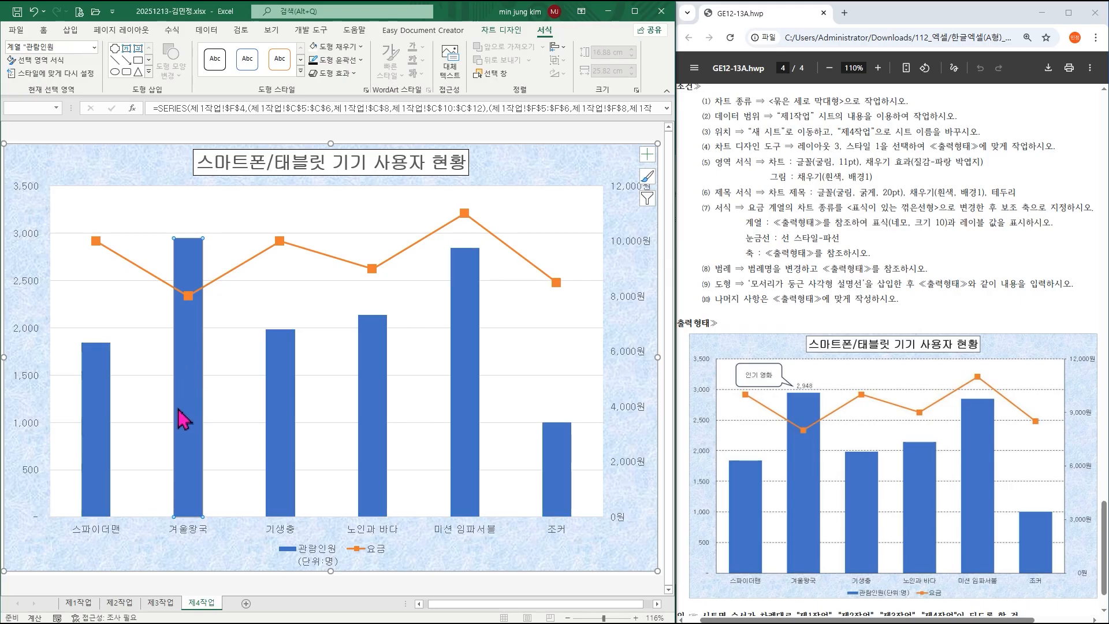
right_click(188, 352)
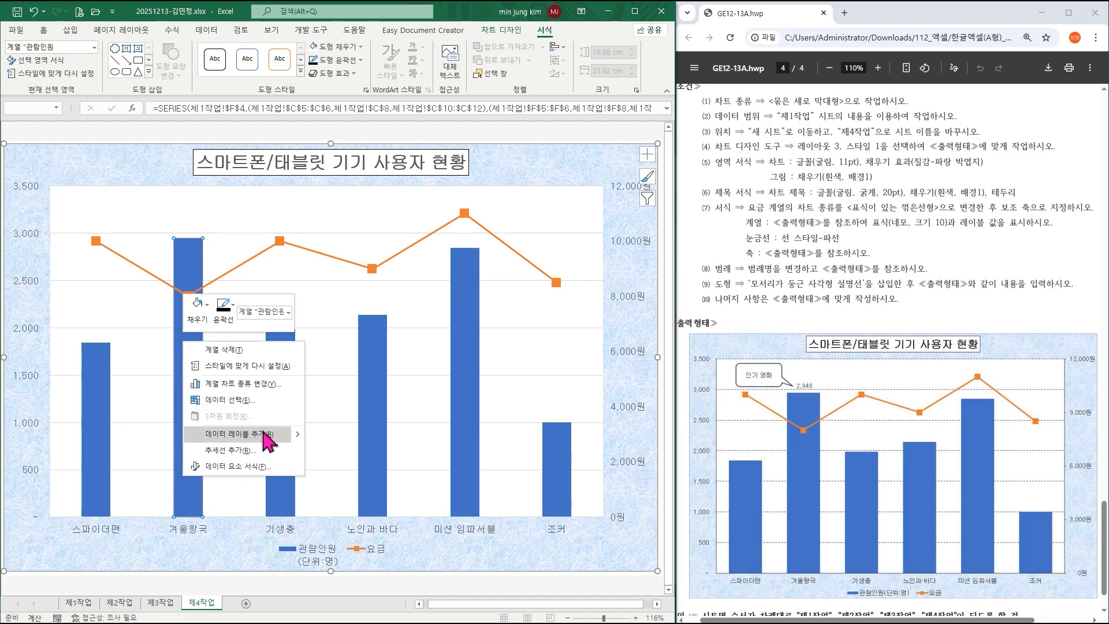
mouse_move(298, 443)
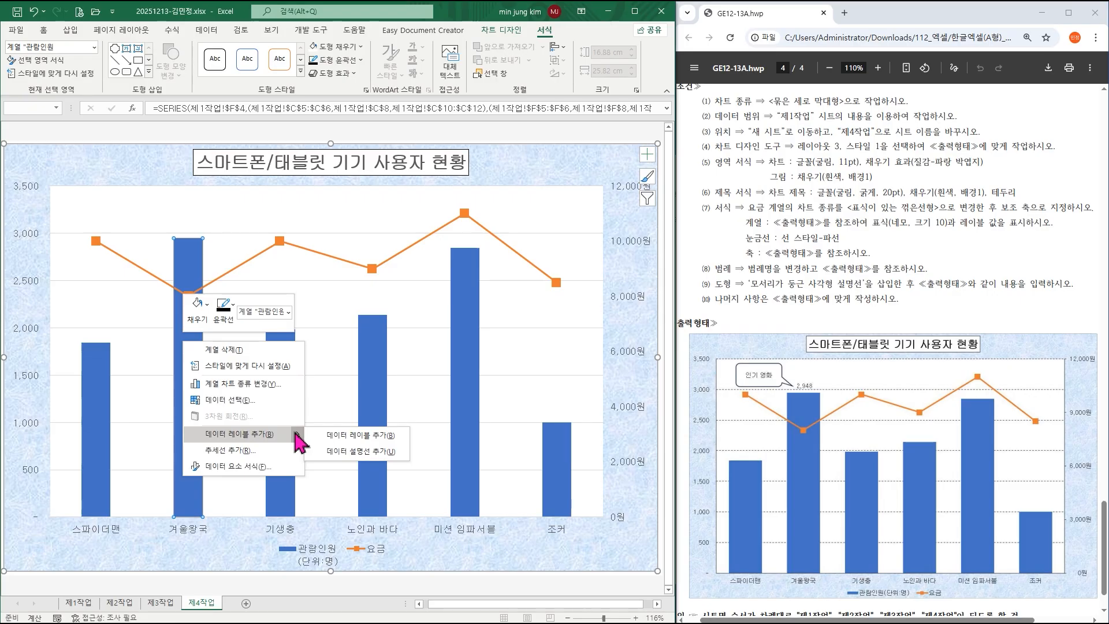
left_click(337, 436)
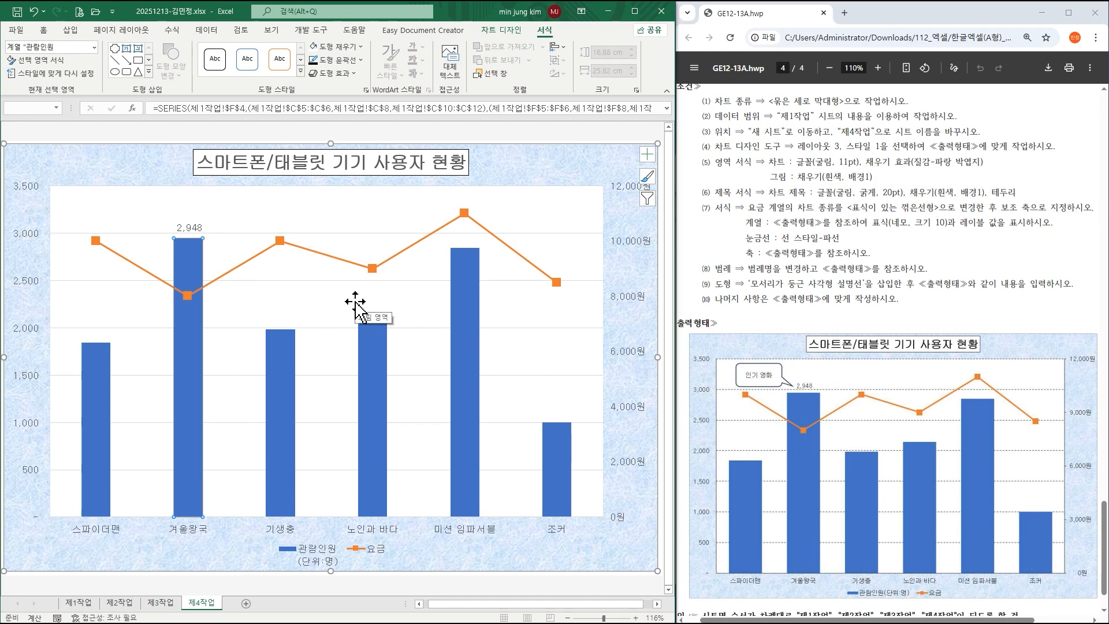
Set the major gridlines' dash type to a dashed (파선) line.
left_click(381, 234)
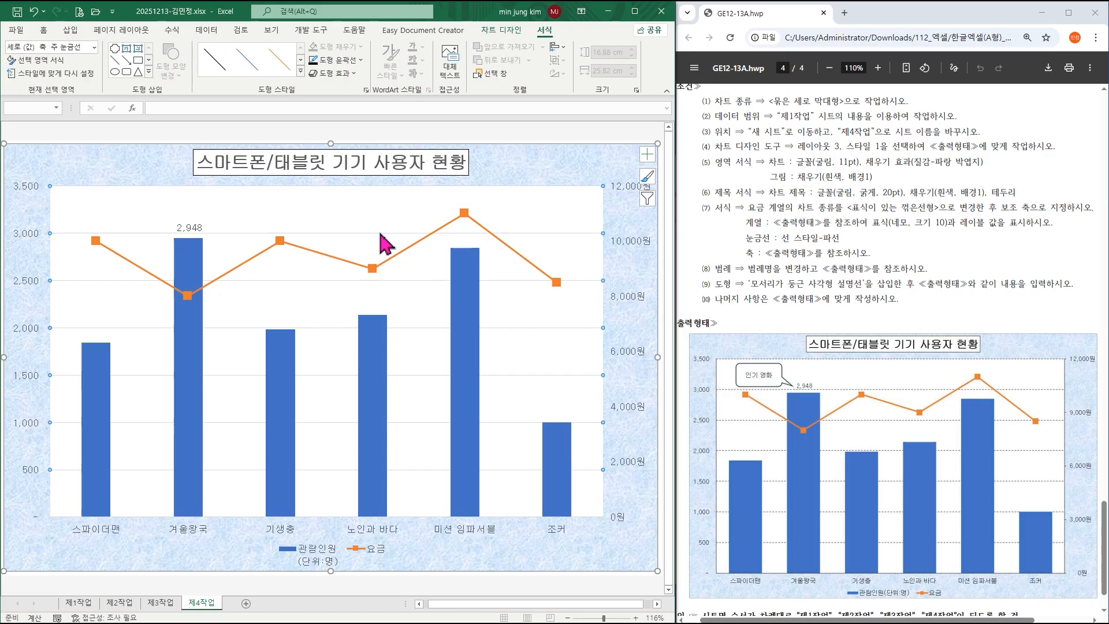
double_click(380, 234)
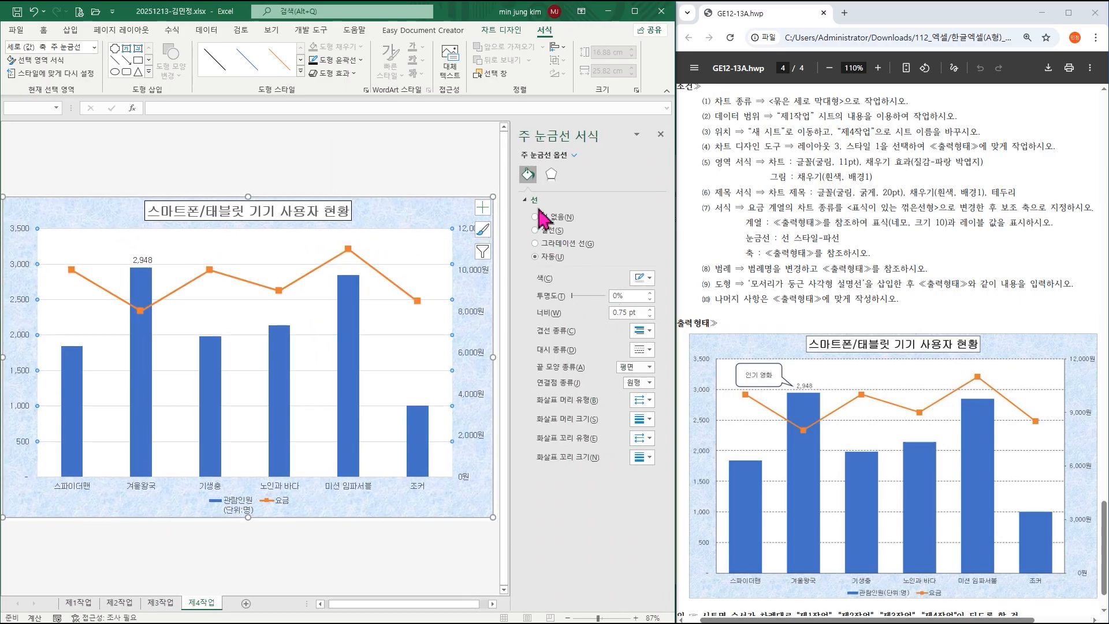
right_click(300, 266)
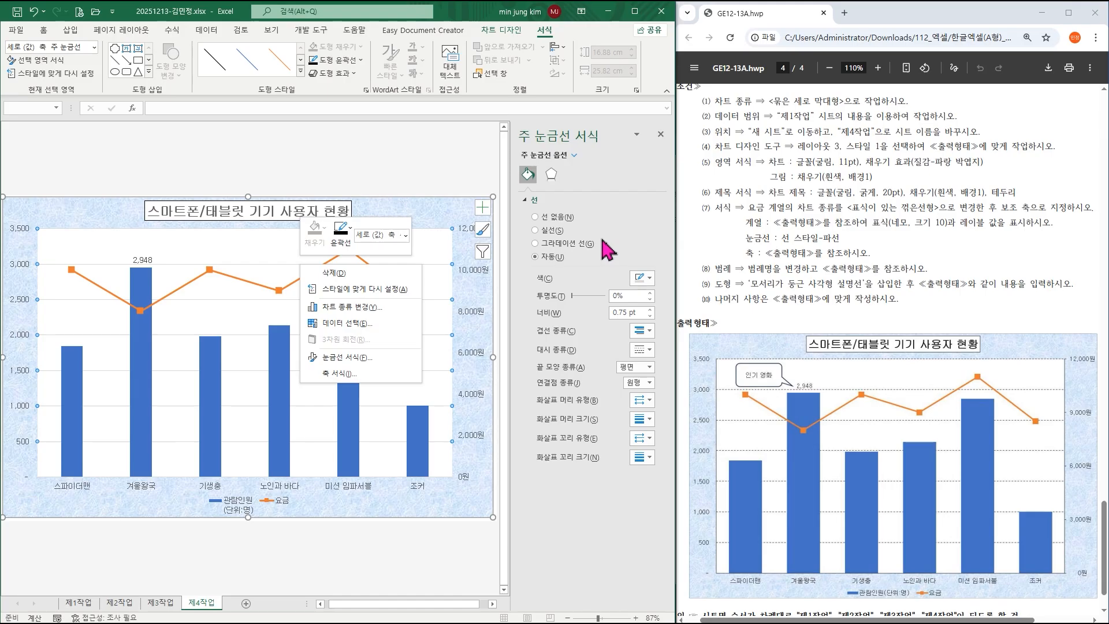
left_click(647, 351)
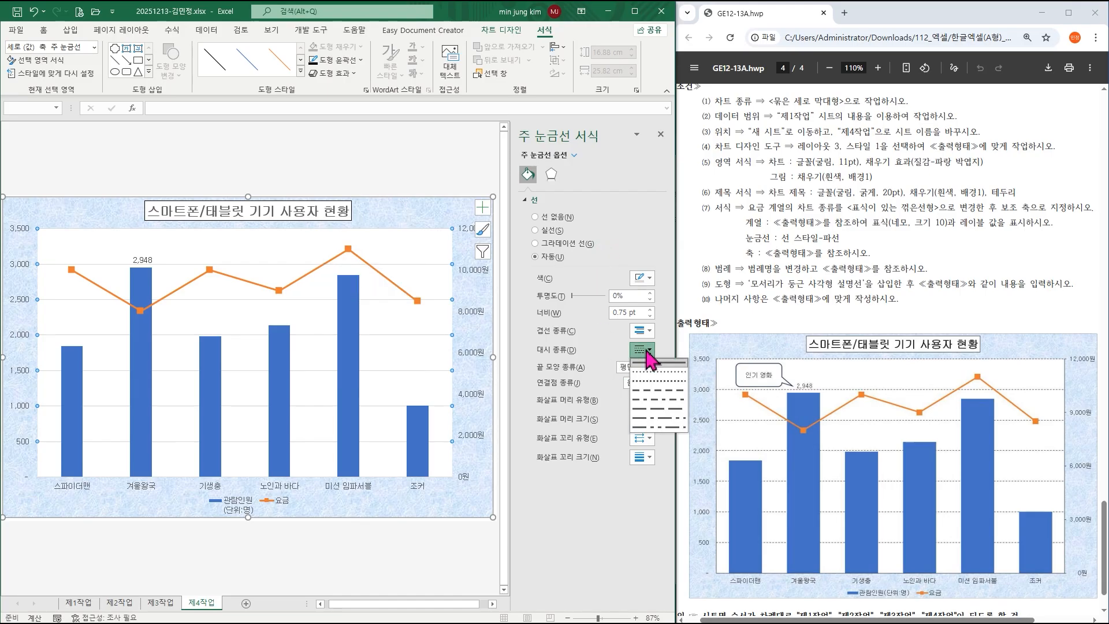
left_click(654, 392)
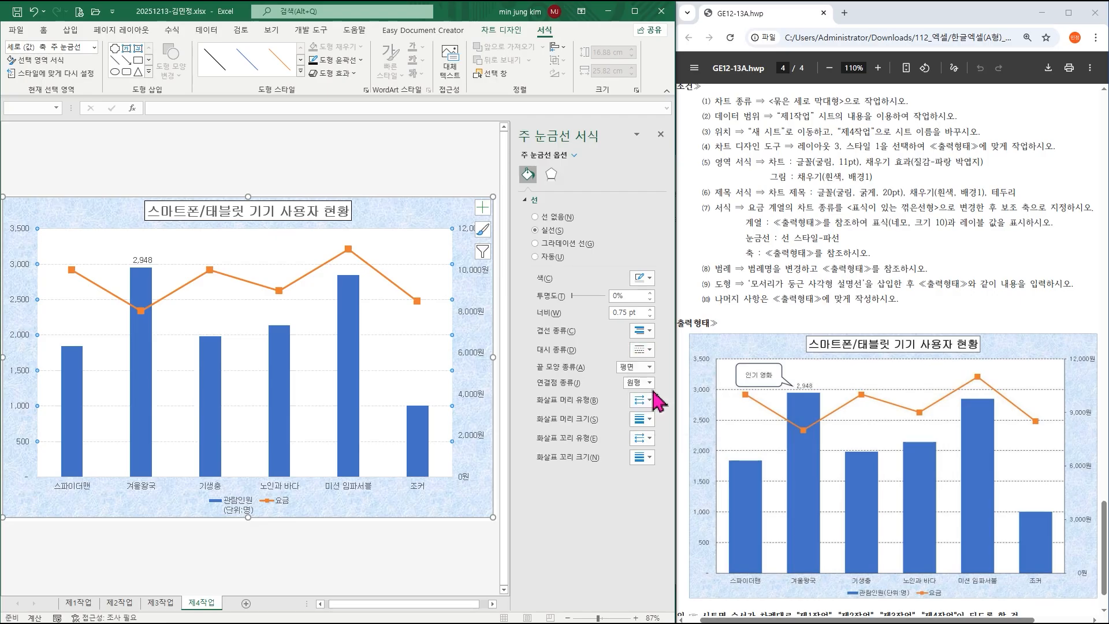
left_click(660, 135)
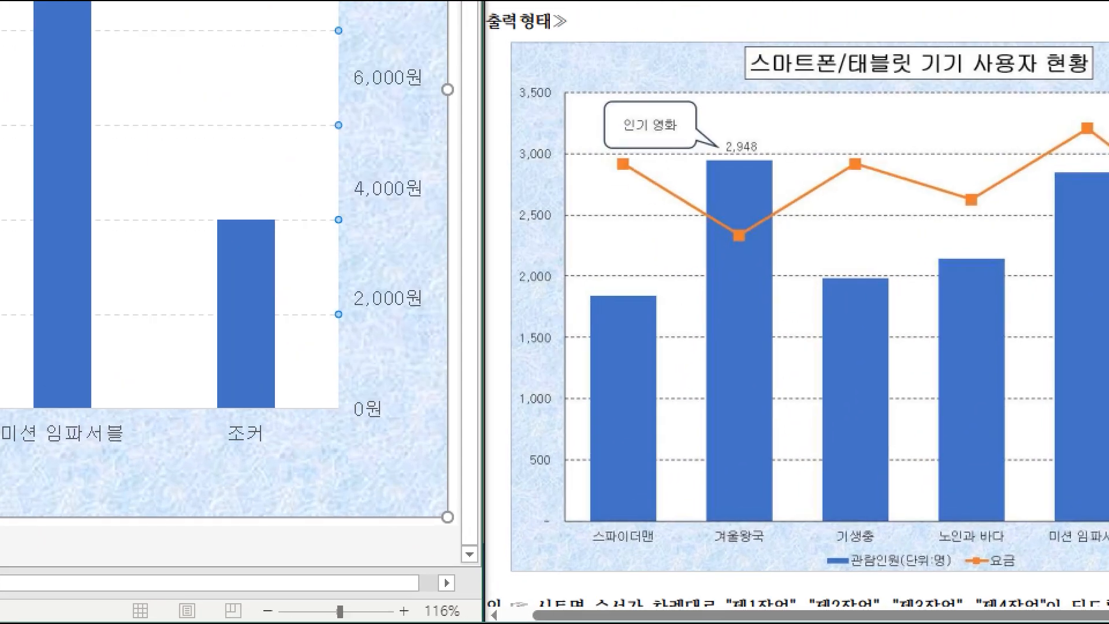
left_click_drag(524, 490, 579, 551)
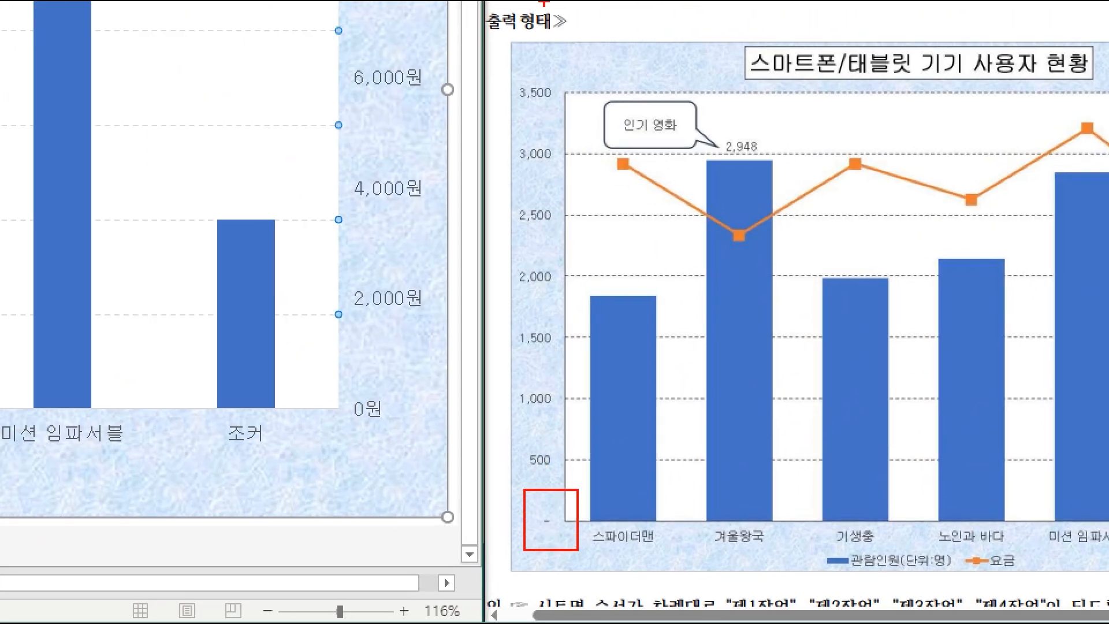
left_click_drag(495, 67, 579, 128)
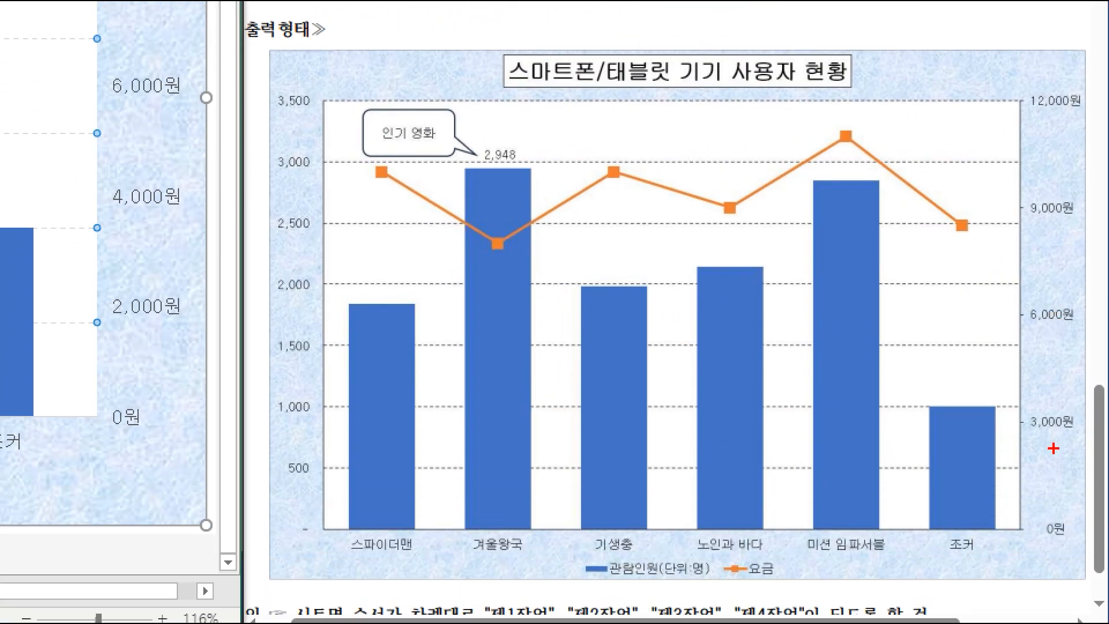
left_click_drag(1019, 503, 1089, 549)
left_click_drag(1017, 387, 1090, 439)
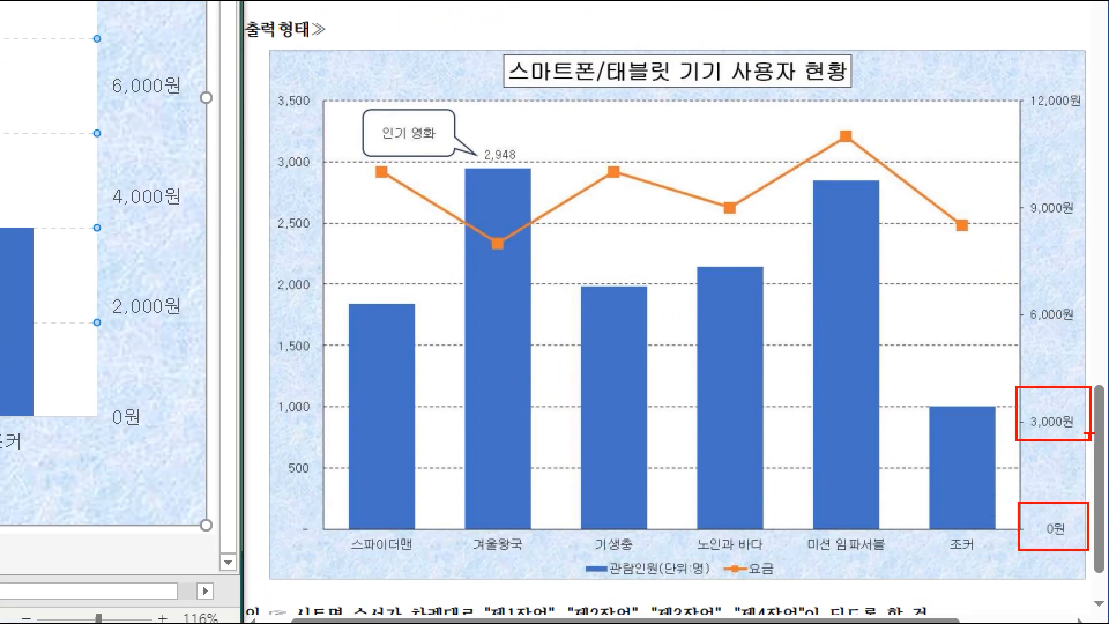
left_click_drag(1001, 293, 1092, 338)
left_click_drag(998, 172, 1078, 215)
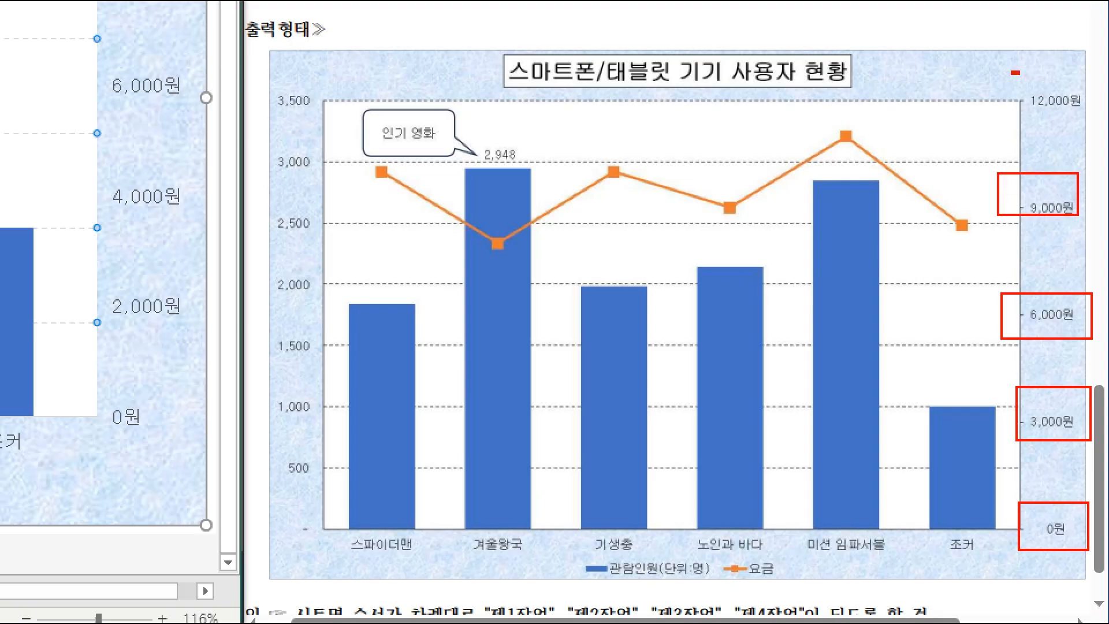
left_click_drag(1012, 72, 1106, 119)
key("Escape")
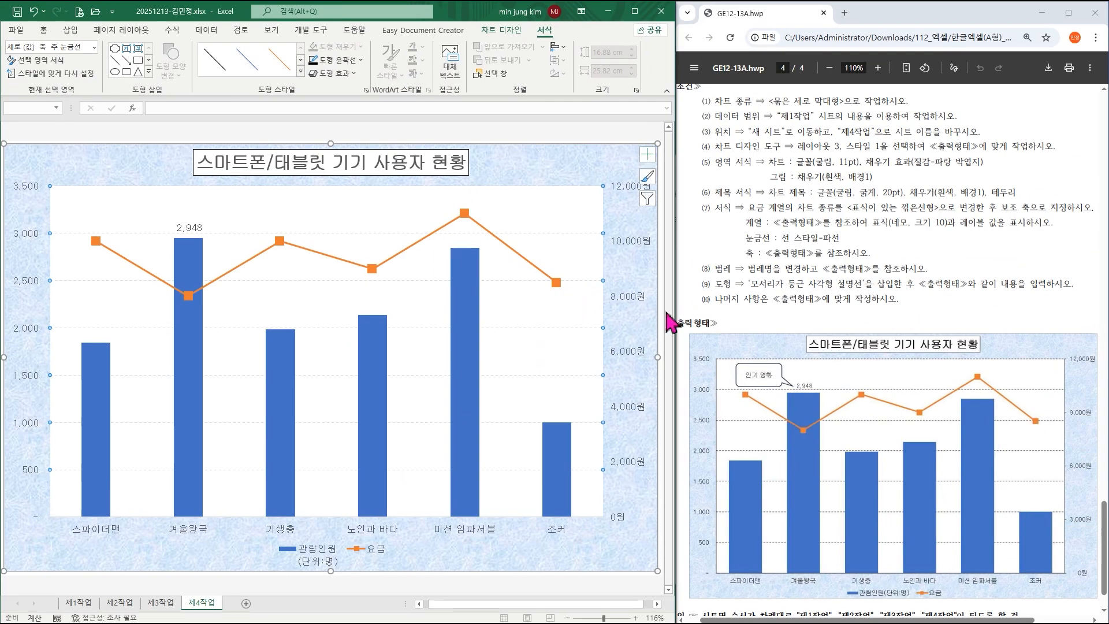
Set the secondary 요금 axis major unit to 3000.
left_click(635, 296)
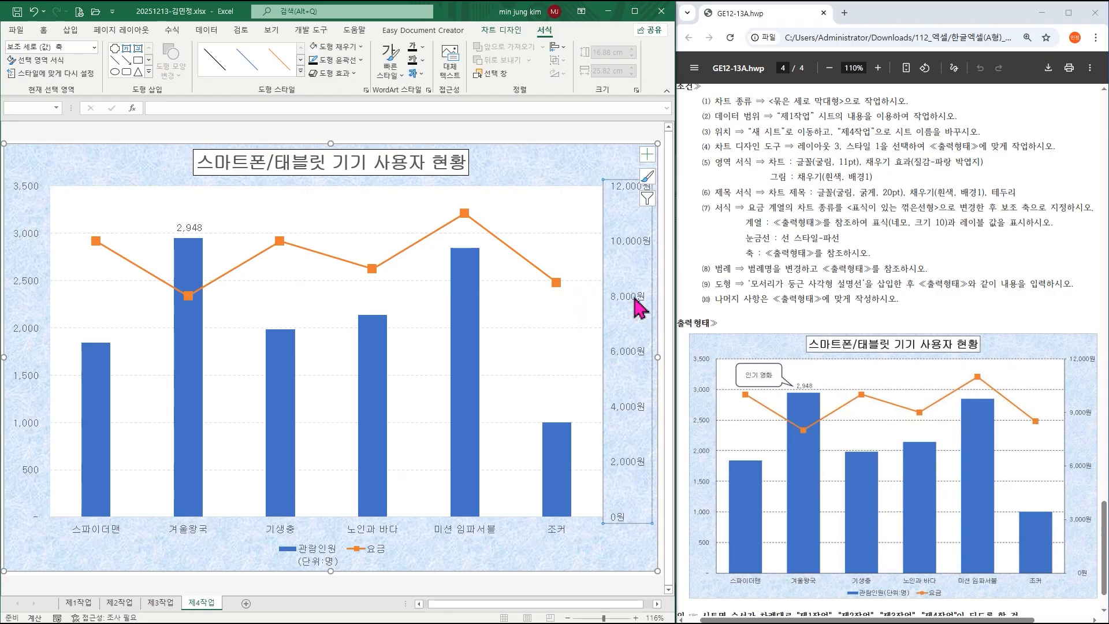
double_click(632, 299)
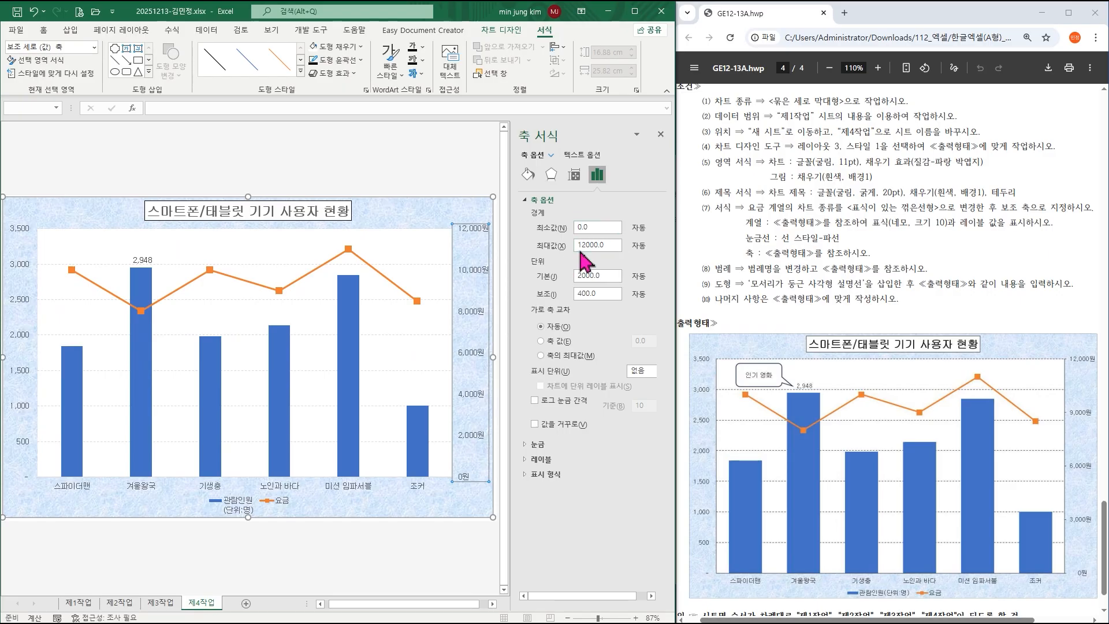
double_click(609, 276)
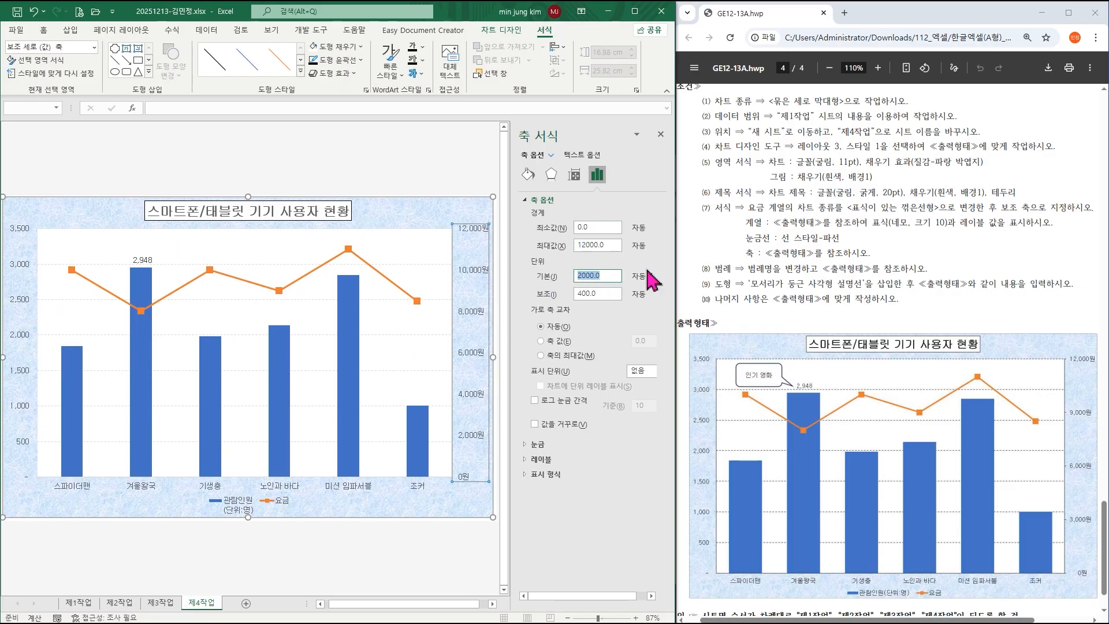
type("3")
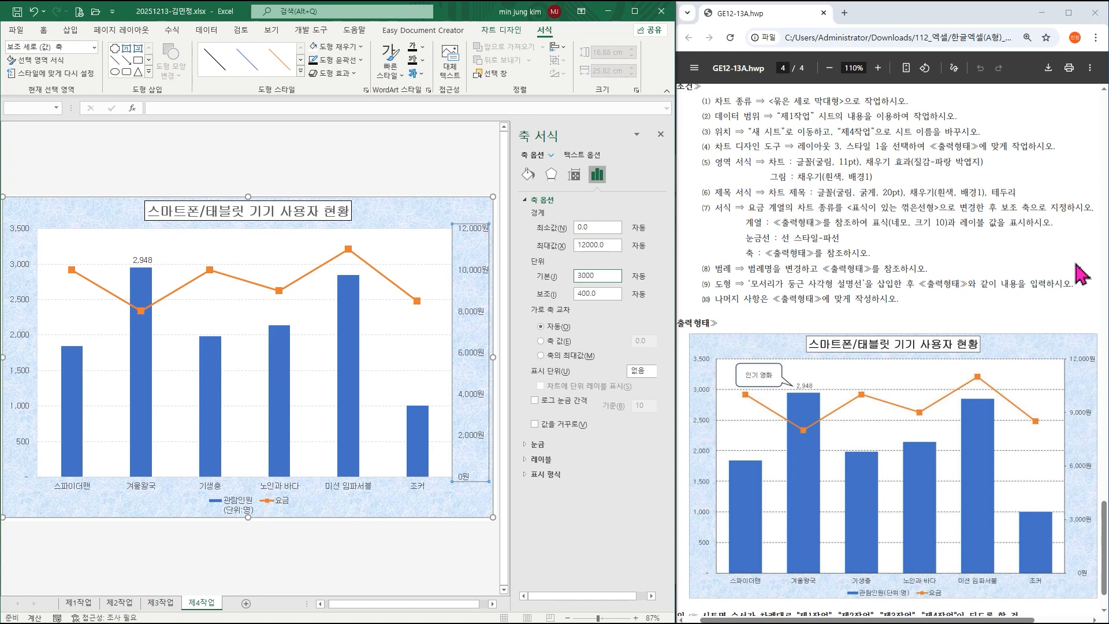
type("000")
key("Return")
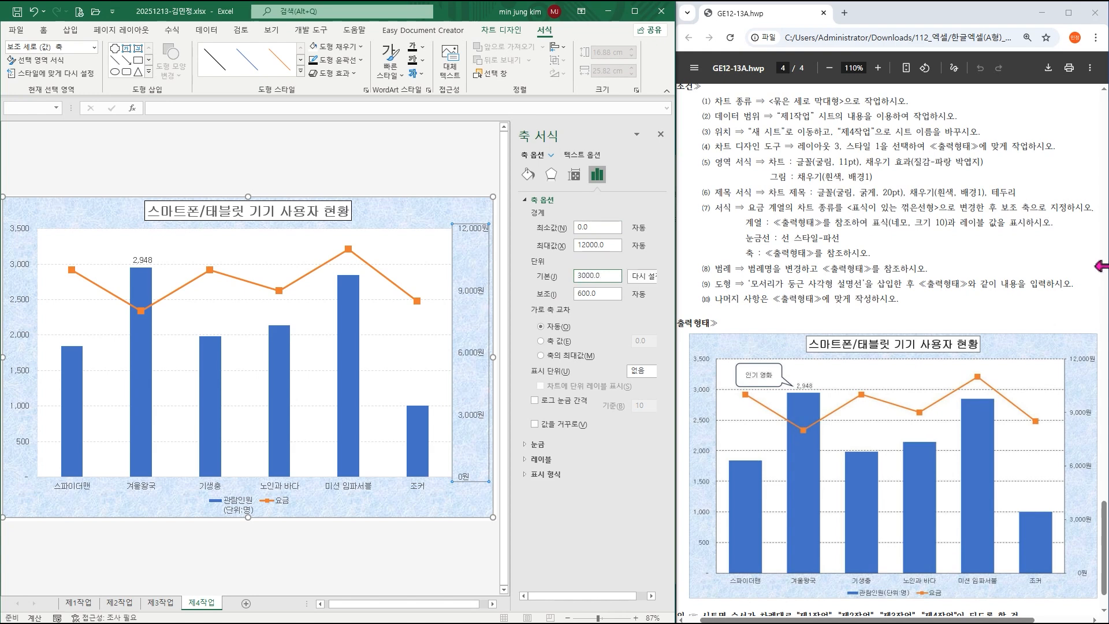
left_click(661, 135)
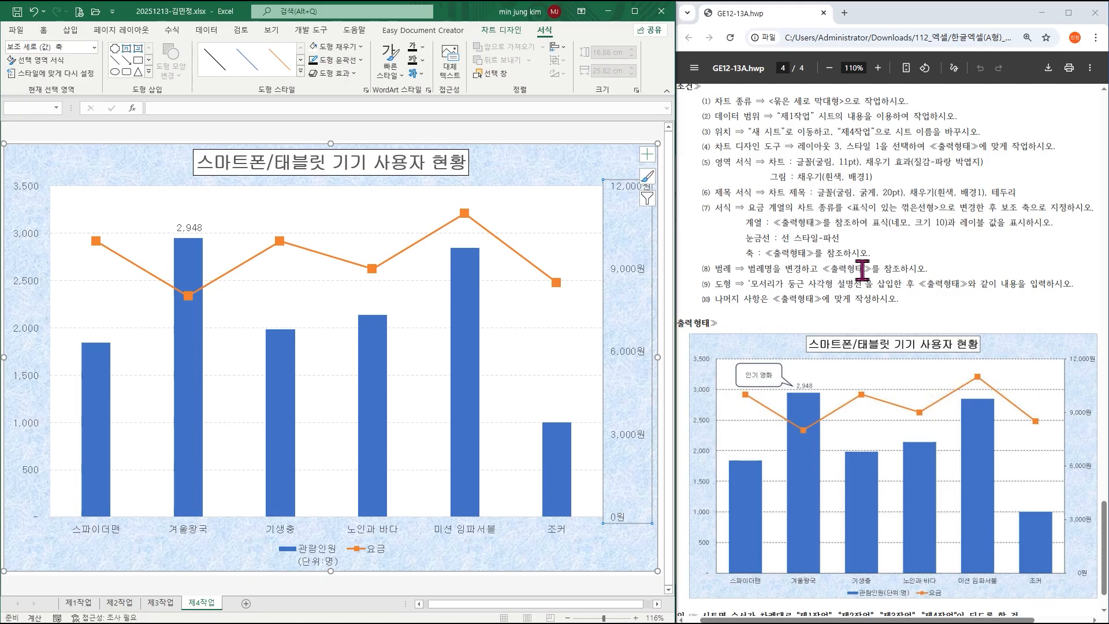
Rename the 관람인원 series to 관람인원(단위:명) through the chart's Select Data settings.
left_click(319, 563)
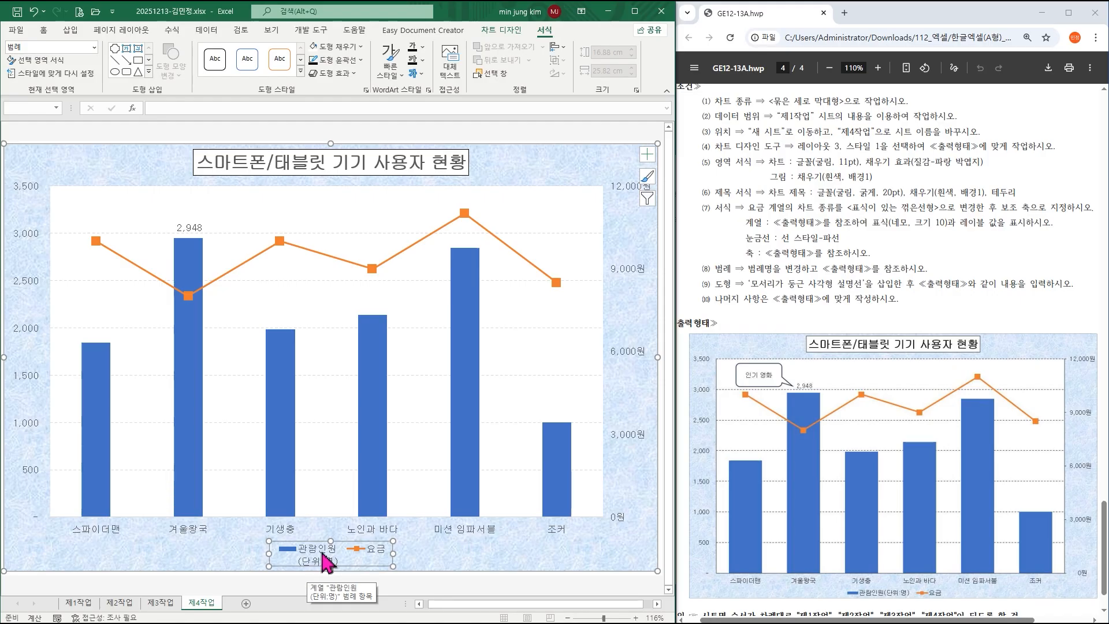
right_click(325, 561)
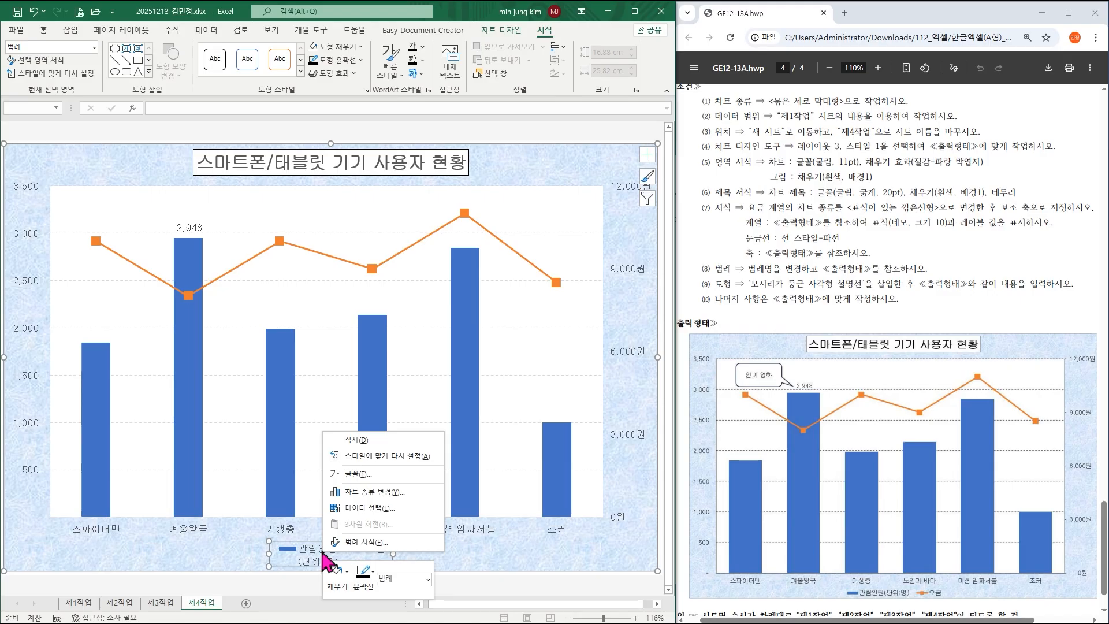
left_click(386, 509)
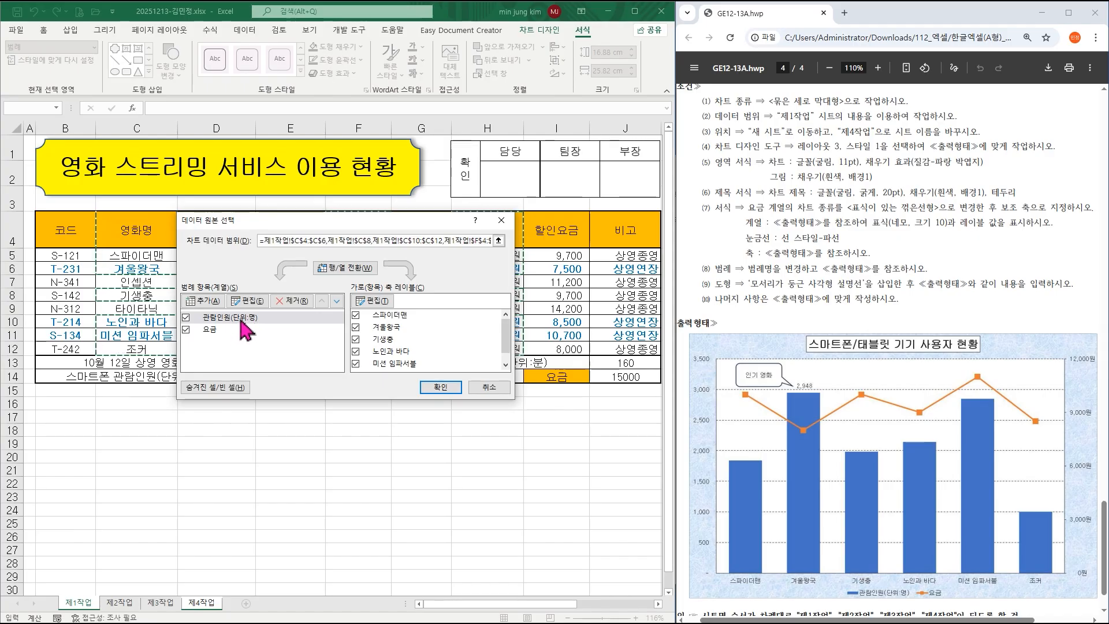
left_click(241, 318)
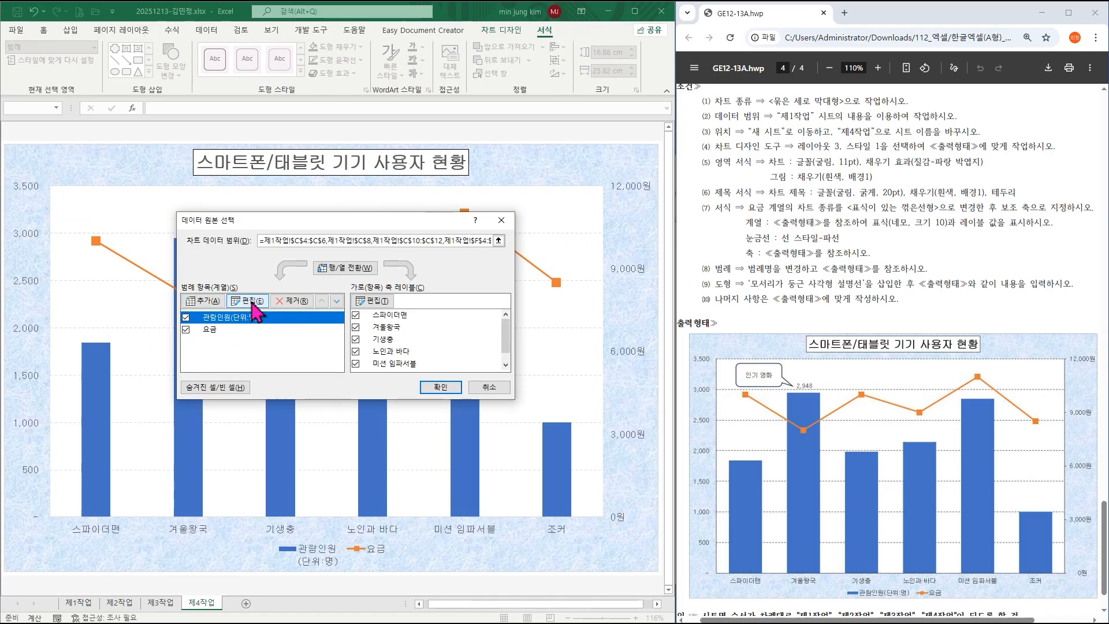
left_click(247, 301)
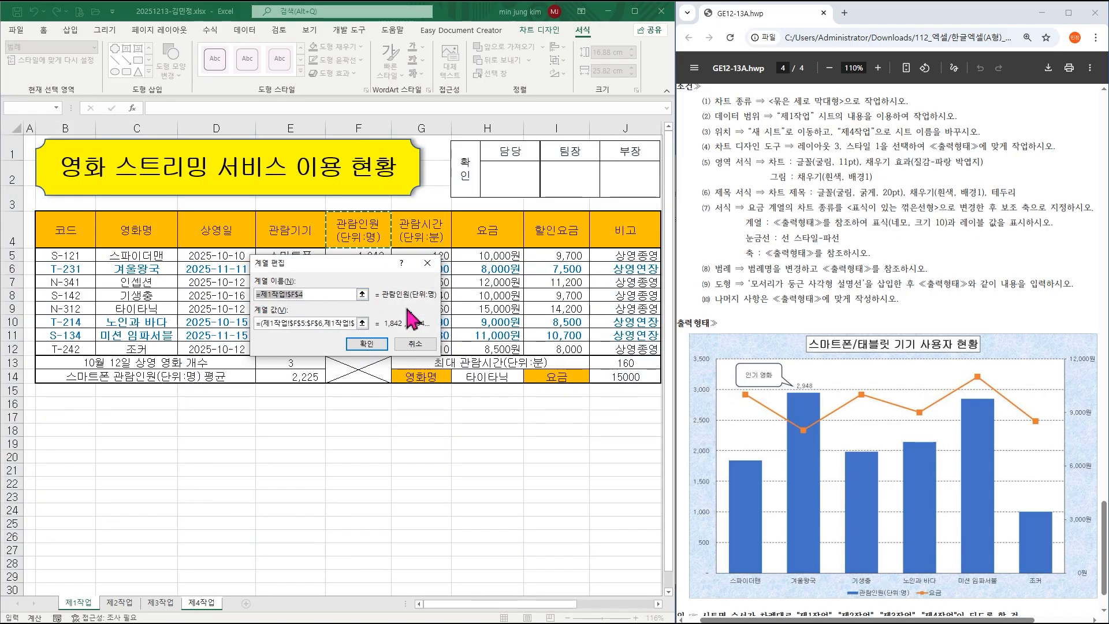
type("관람이원(단위:명")
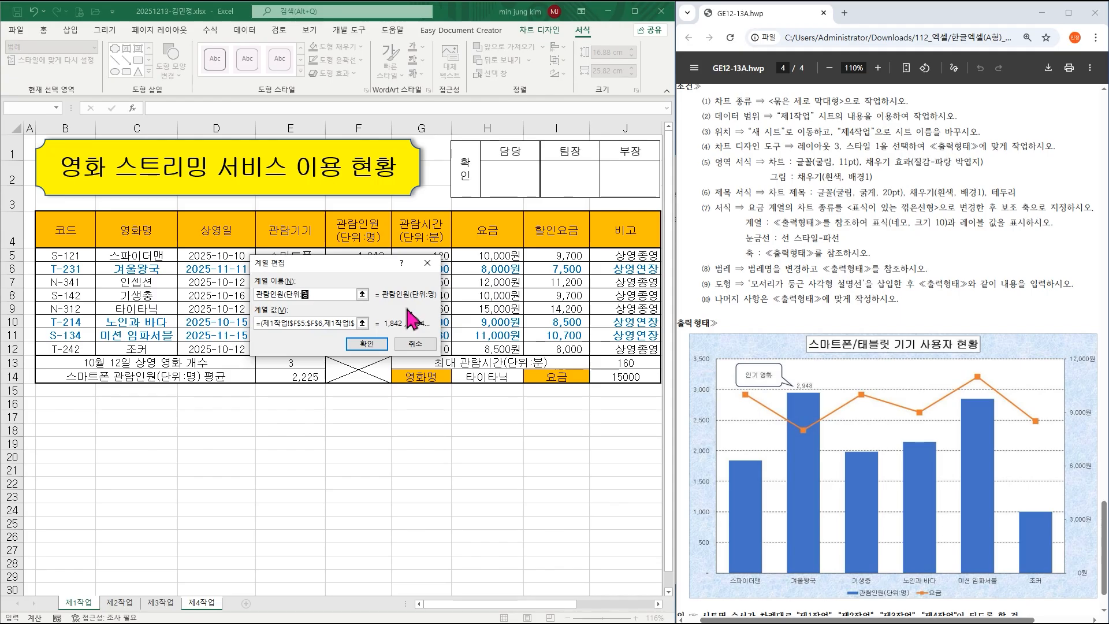
left_click(367, 345)
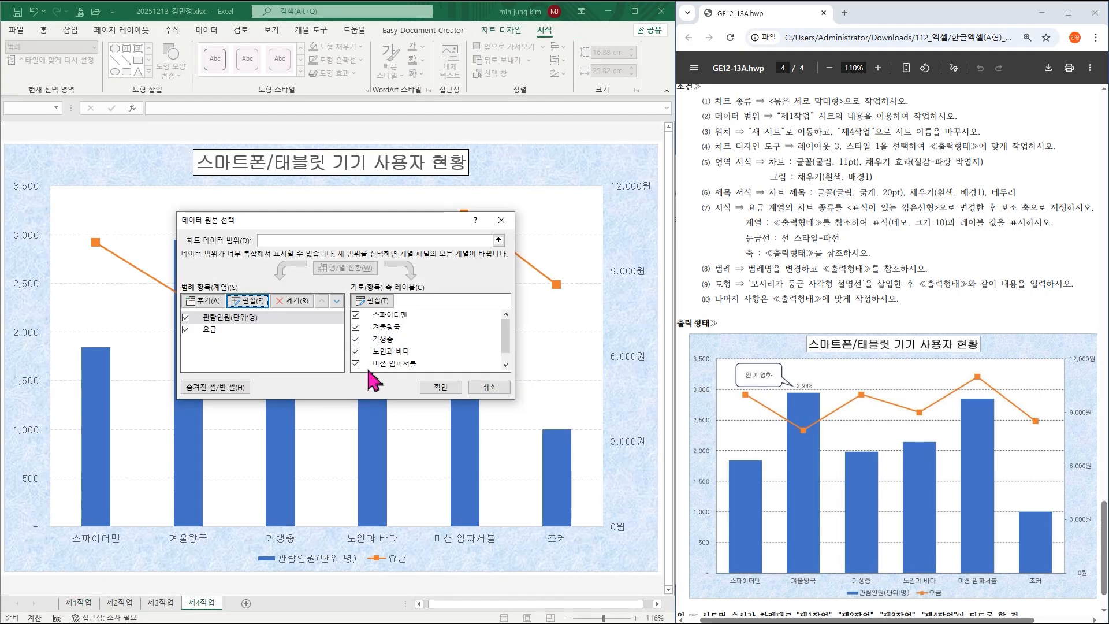
left_click(440, 388)
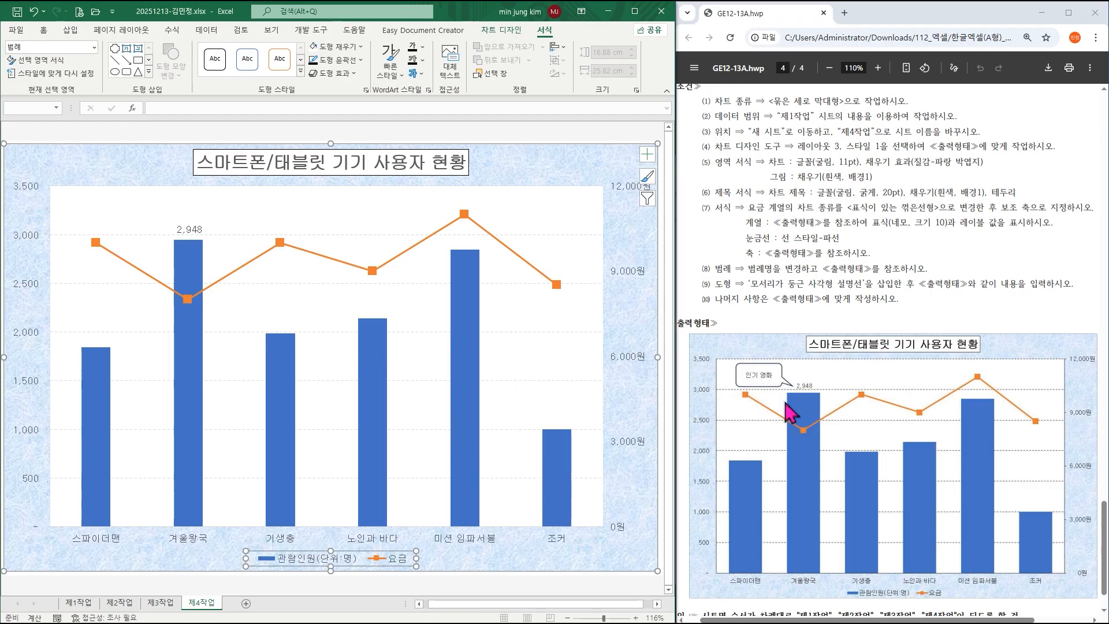
Draw a rounded rectangular callout at the plot area's top-left, aimed at the 2,948 bar.
left_click(72, 33)
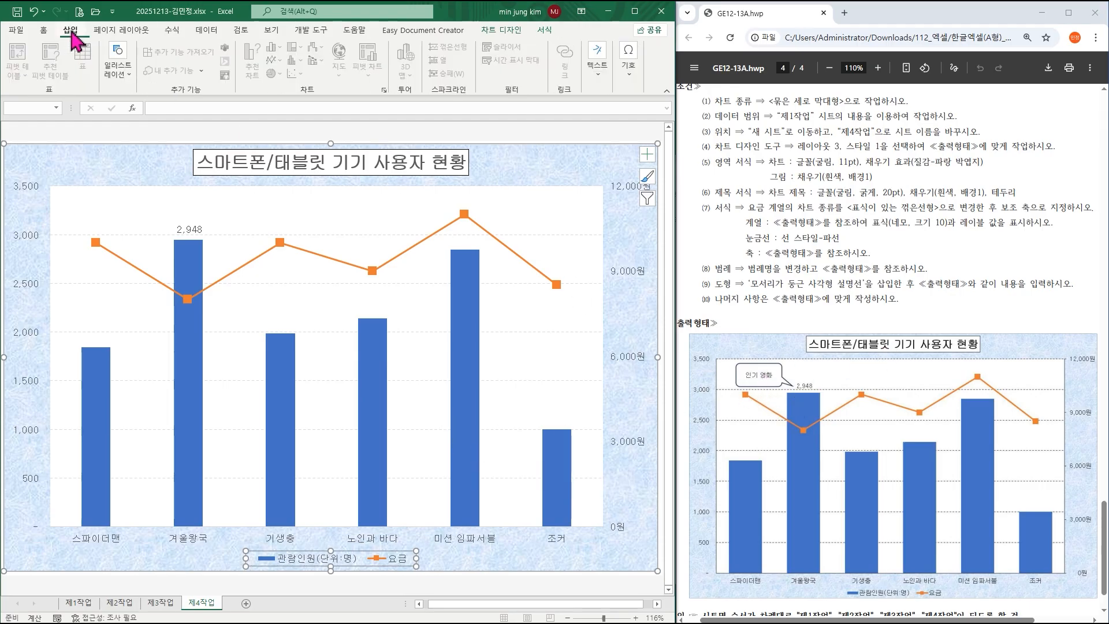
left_click(126, 73)
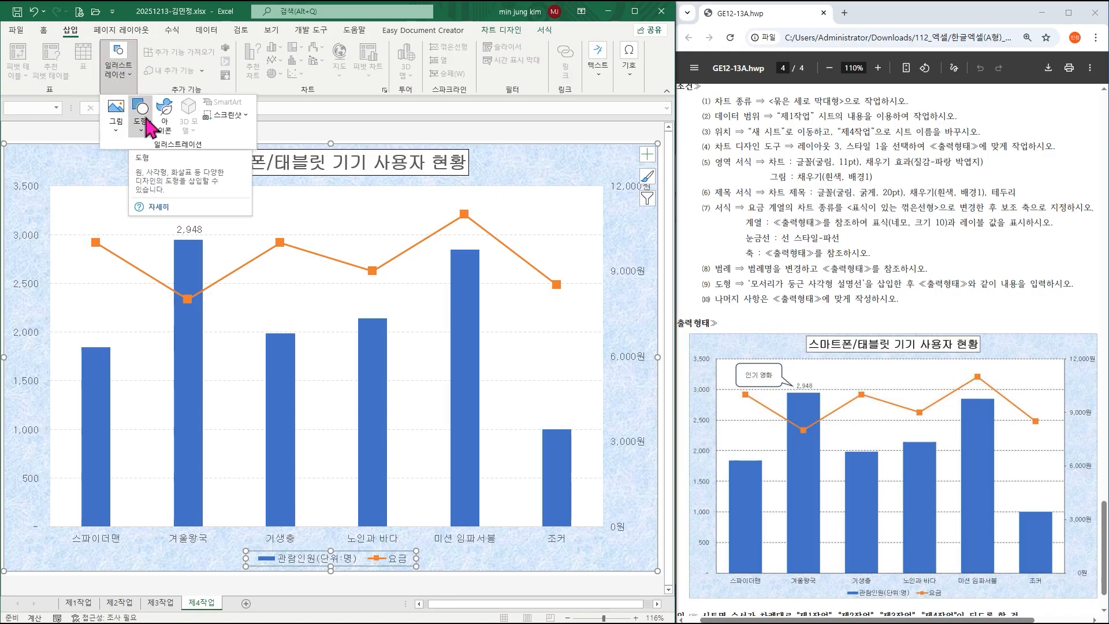
left_click(149, 123)
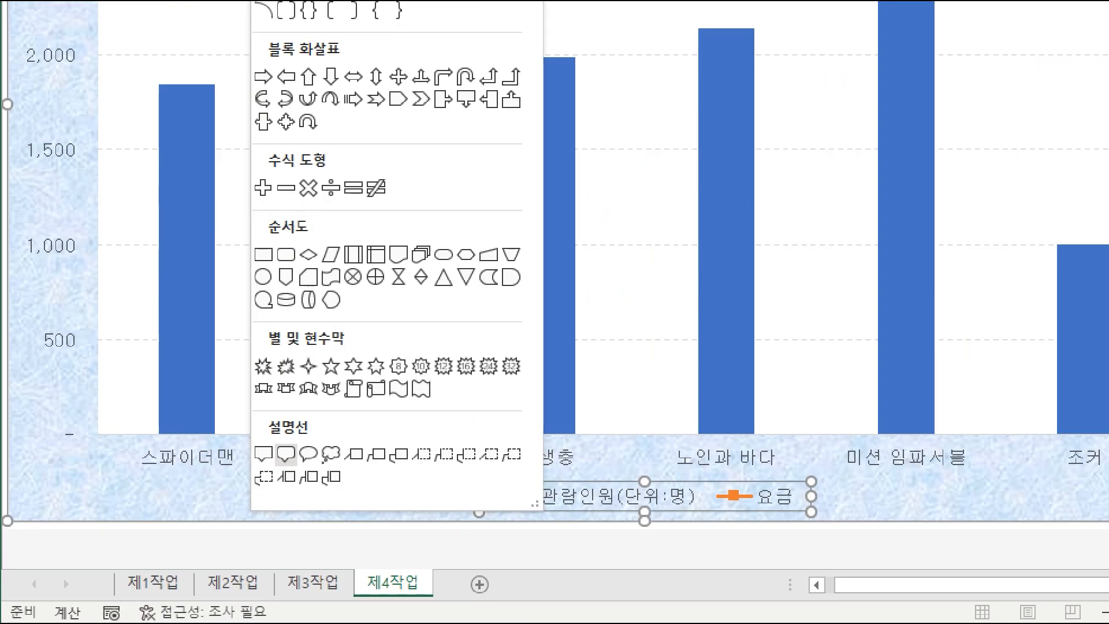
left_click(145, 537)
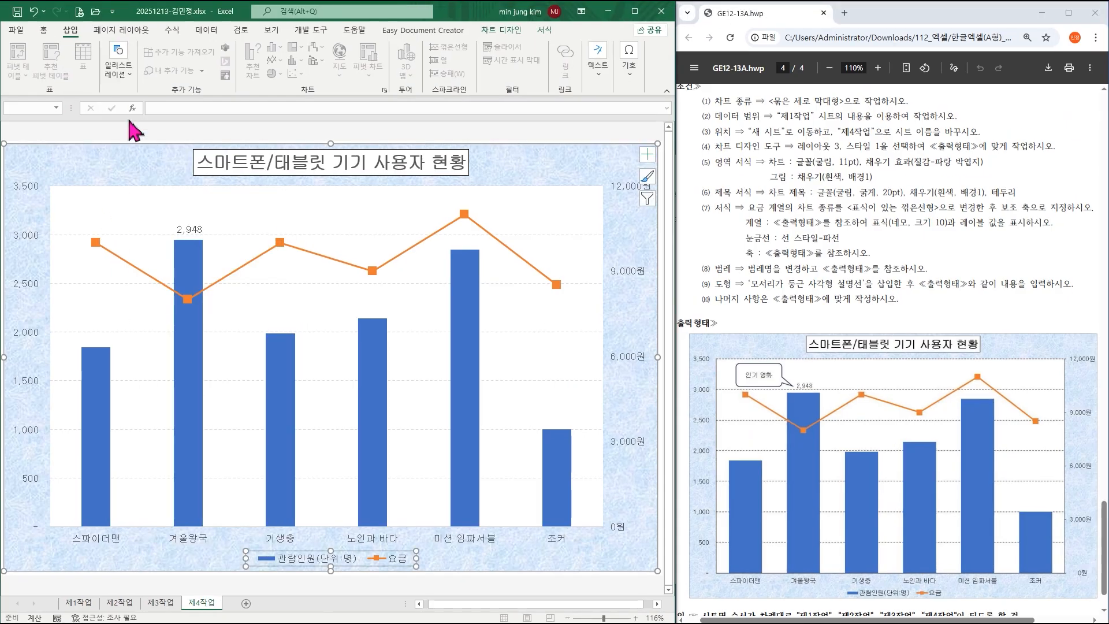
left_click(141, 107)
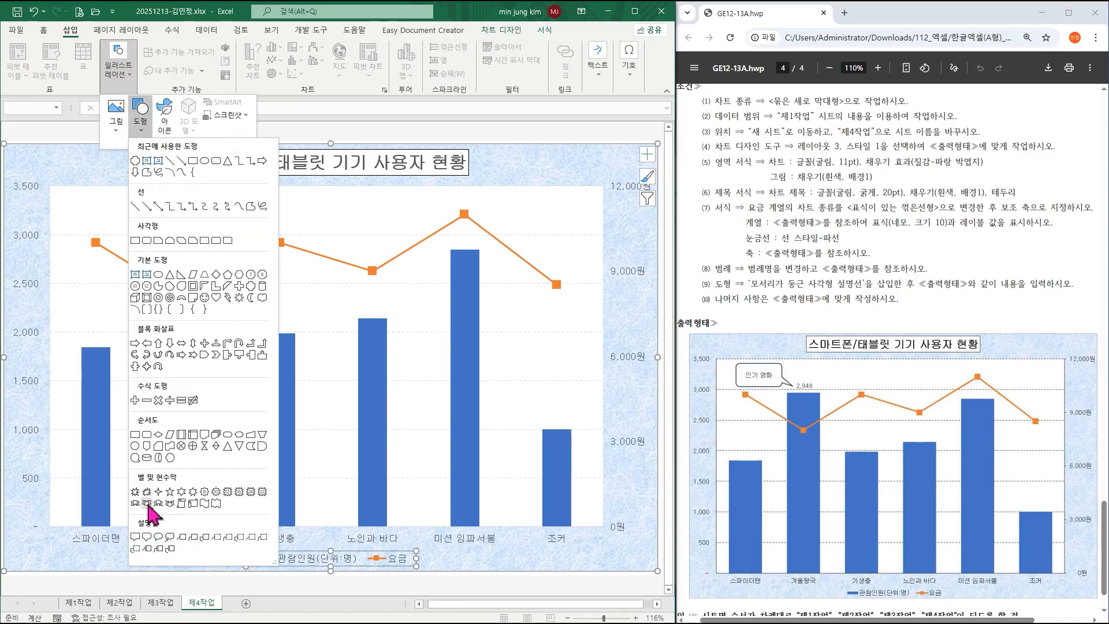
left_click(148, 537)
mouse_move(75, 188)
left_mouse_down()
mouse_move(165, 237)
mouse_move(165, 228)
left_mouse_up()
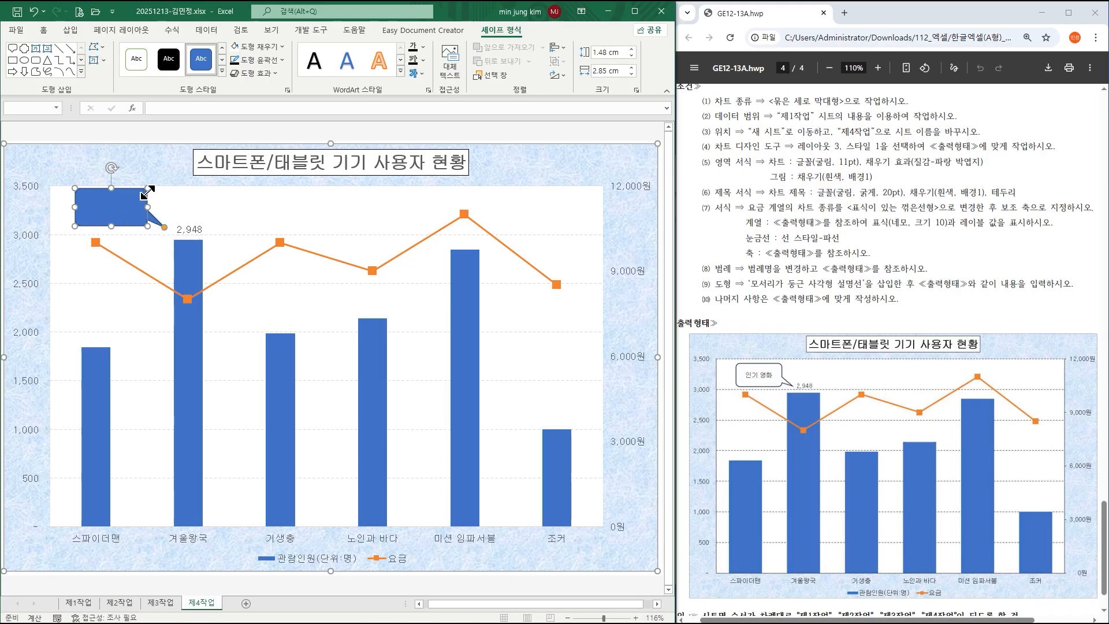
left_click(273, 49)
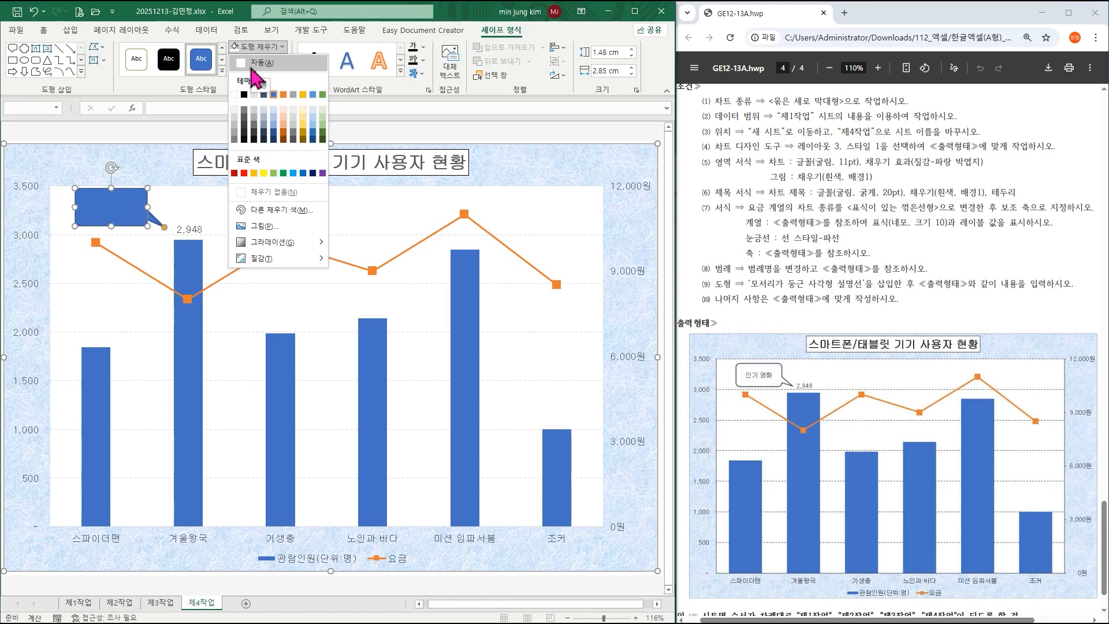
Give the callout a white fill and Automatic black text, centred both ways, in 굴림.
left_click(251, 65)
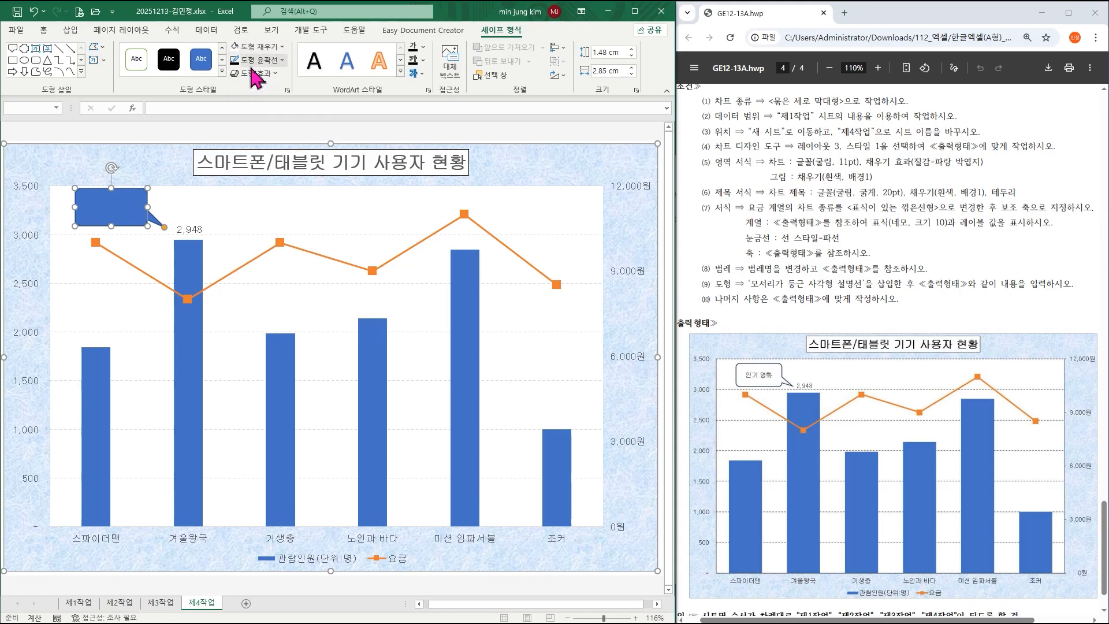
left_click(43, 30)
left_click(187, 71)
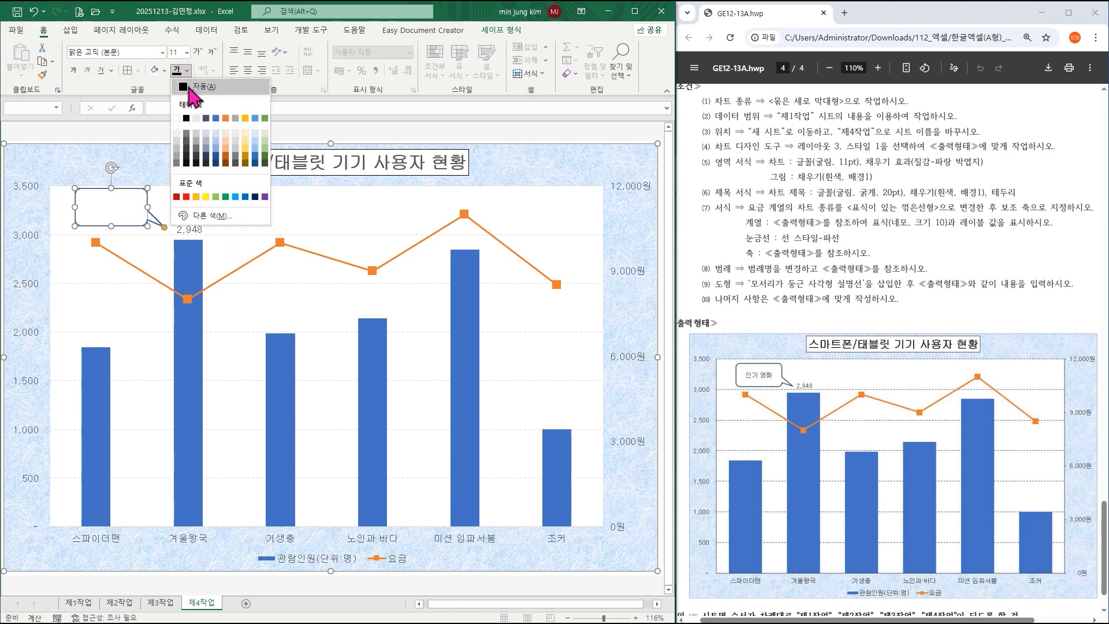
left_click(188, 87)
left_click(248, 52)
left_click(249, 70)
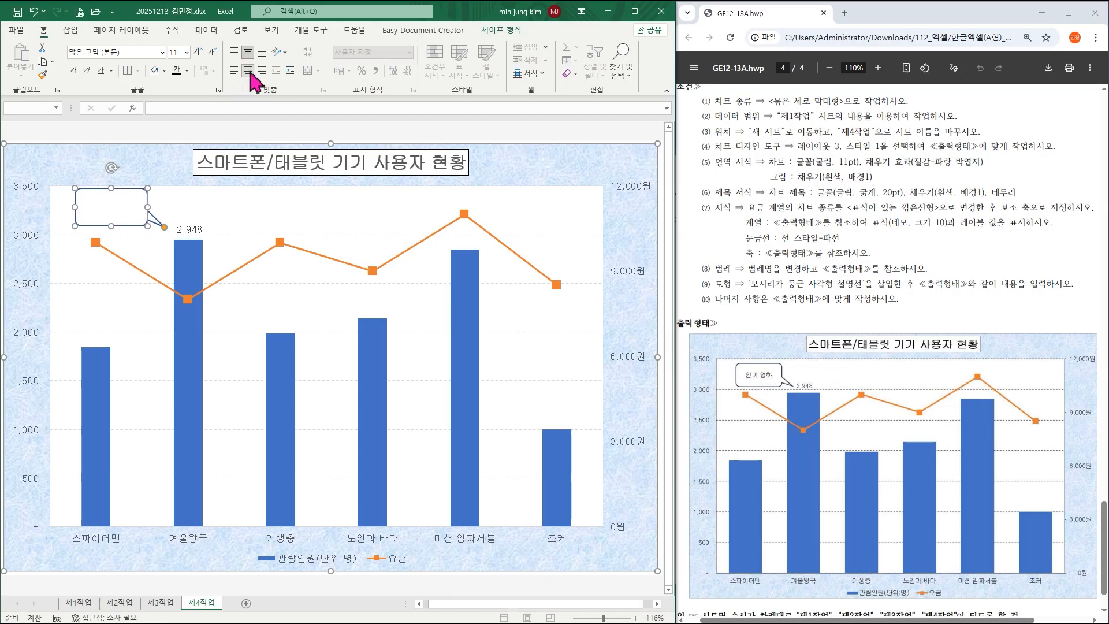
left_click(163, 52)
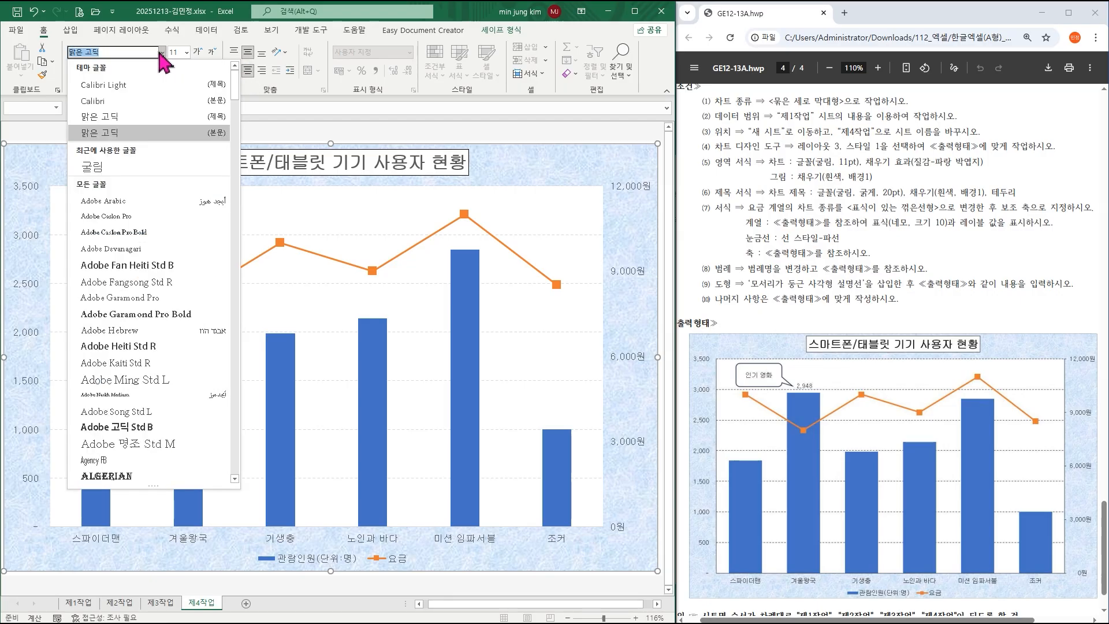
left_click(122, 168)
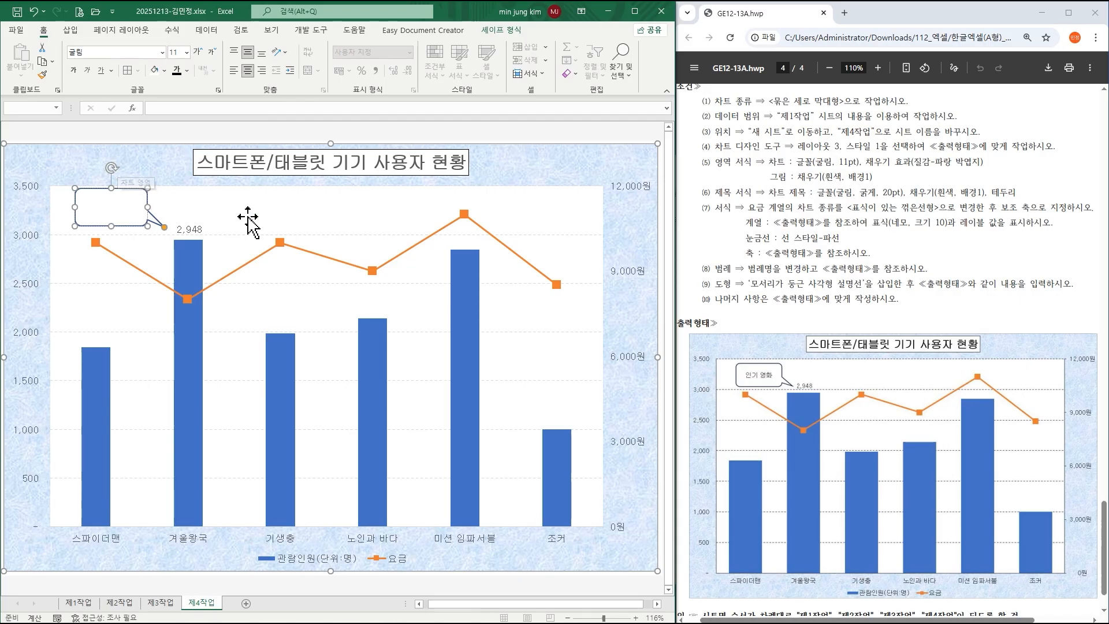
Enter the callout text '인기 영화', shrink the callout slightly, and select the whole chart.
type("인기 ")
type("영호")
left_click_drag(111, 187, 112, 193)
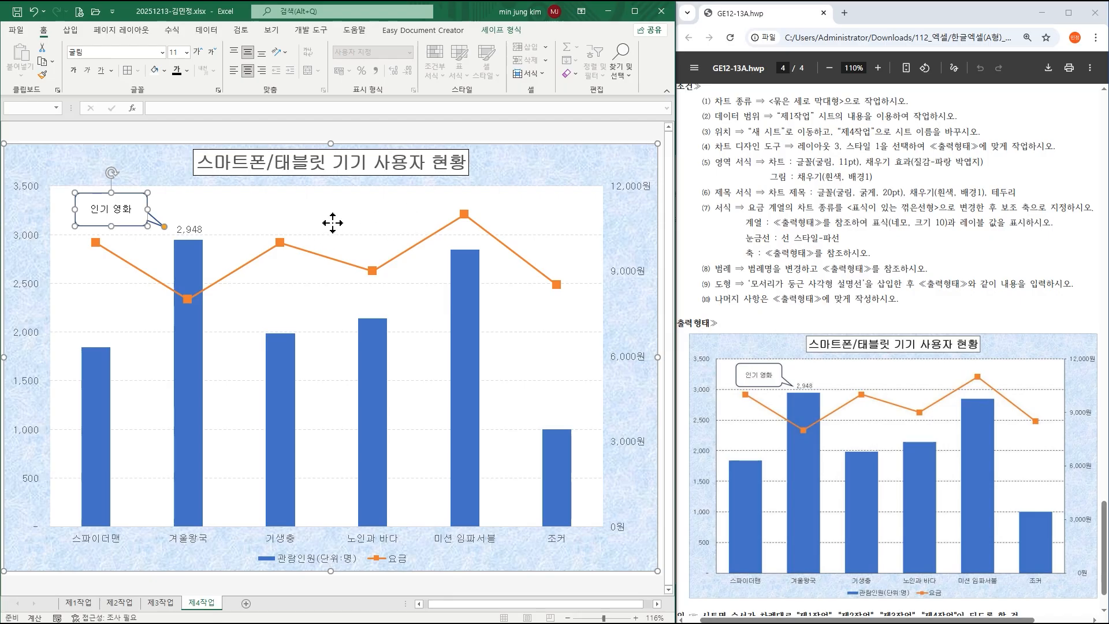
left_click(331, 226)
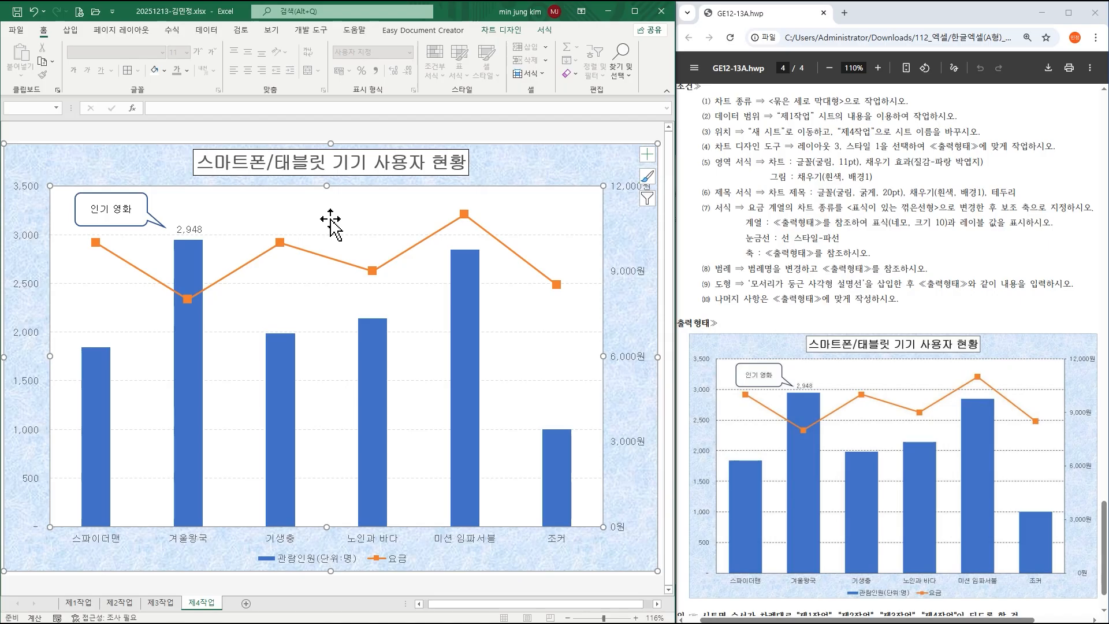
left_click(590, 171)
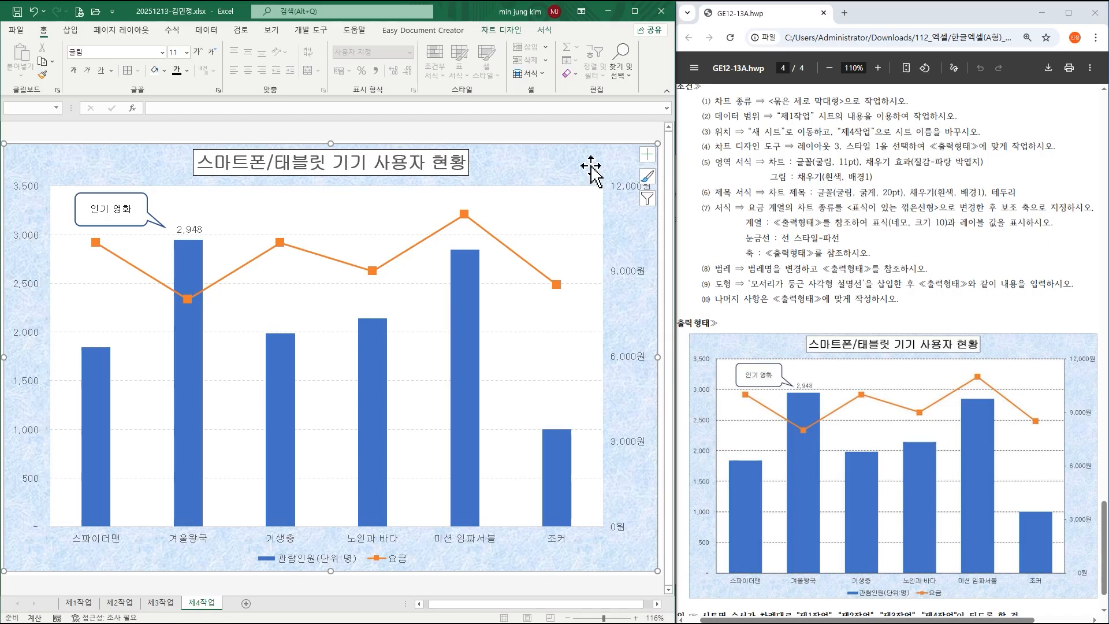
left_click(545, 29)
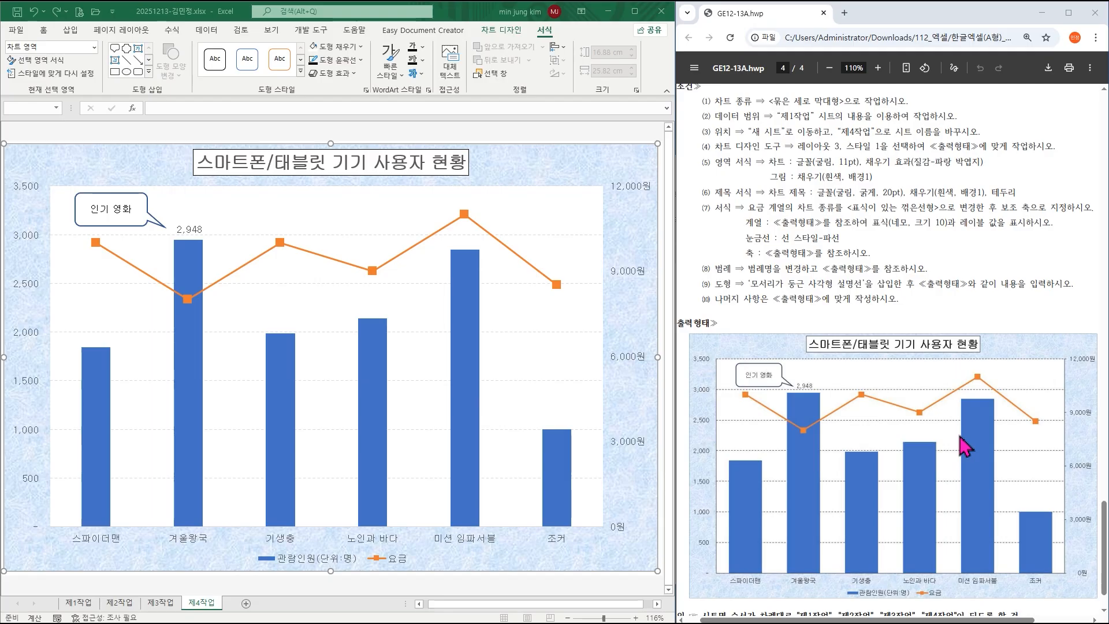
scroll(965, 447, "down", 2)
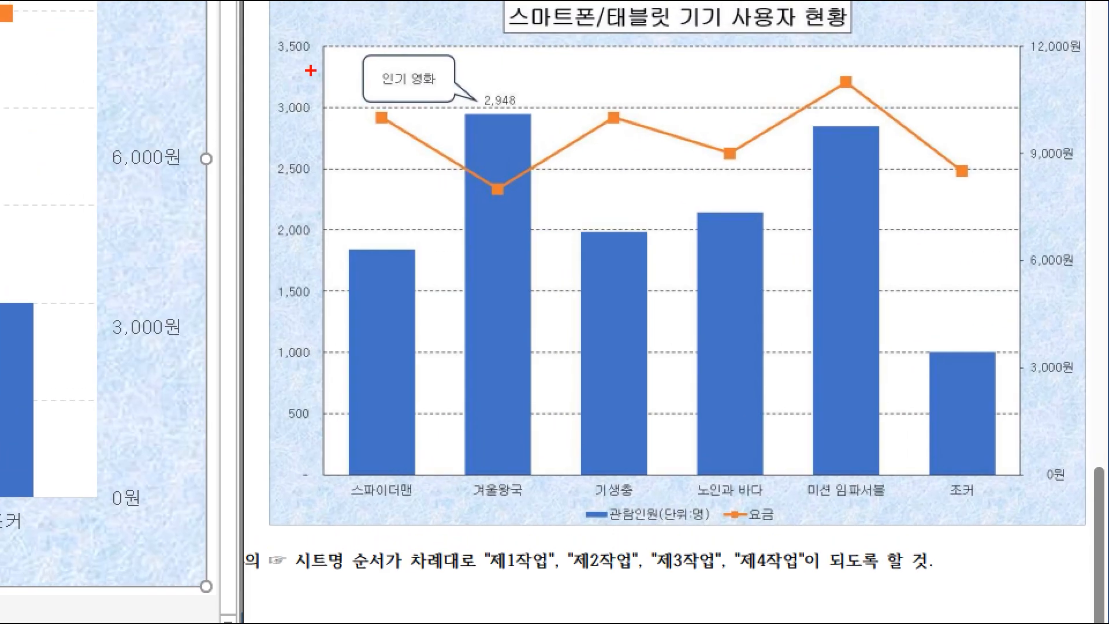
mouse_move(313, 43)
left_mouse_down()
mouse_move(328, 488)
mouse_move(1032, 481)
left_mouse_up()
left_click_drag(1009, 31, 1029, 468)
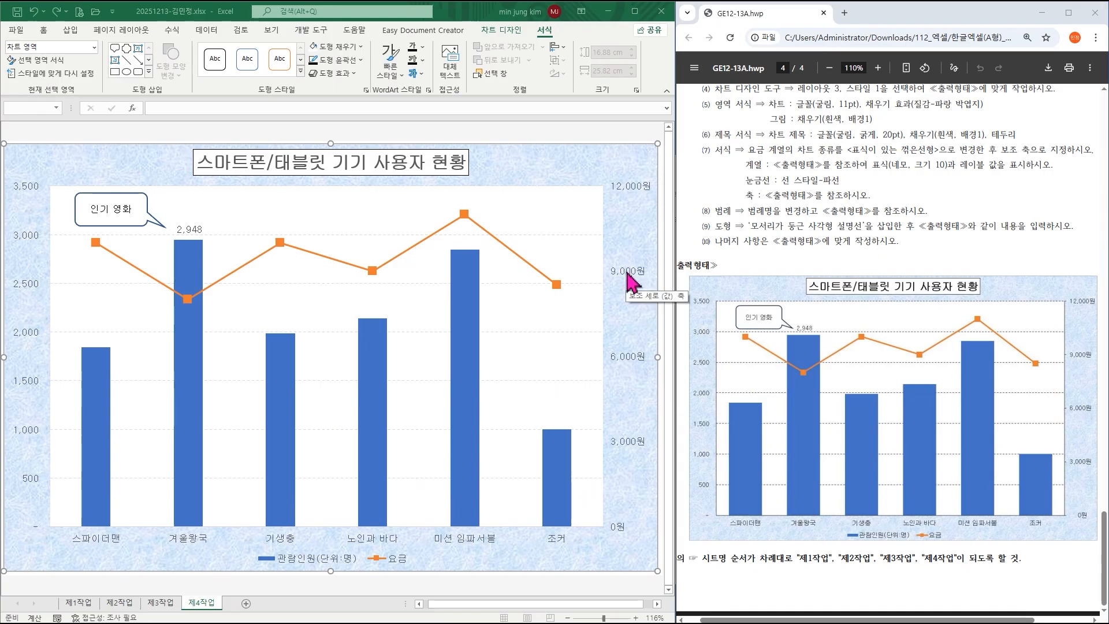
Give the secondary value, category and primary value axes black Automatic outlines.
left_click(627, 284)
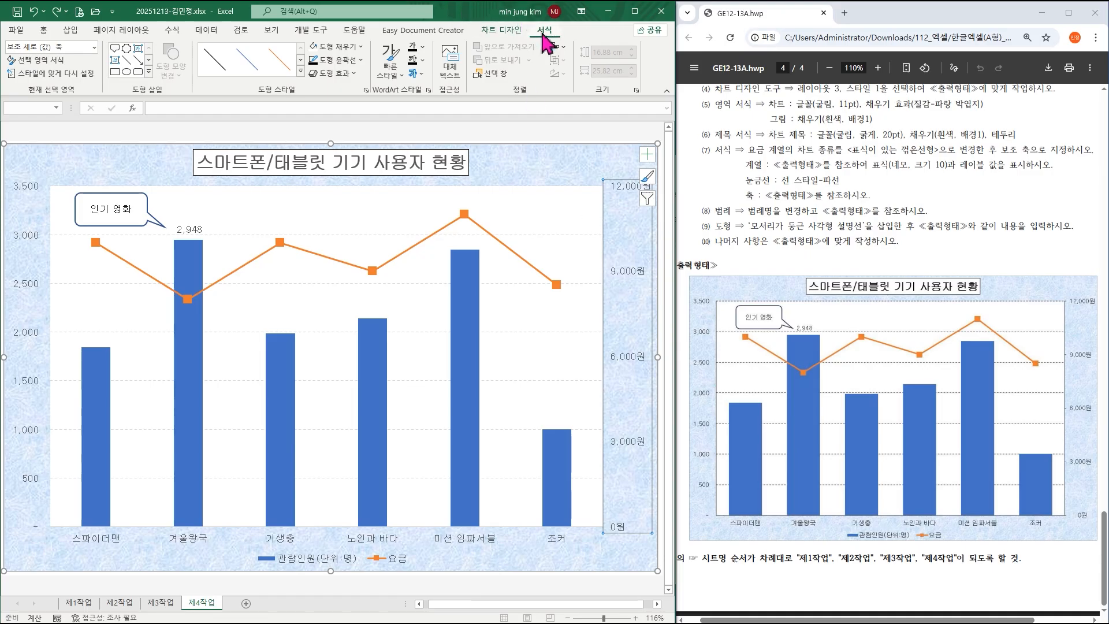
left_click(338, 60)
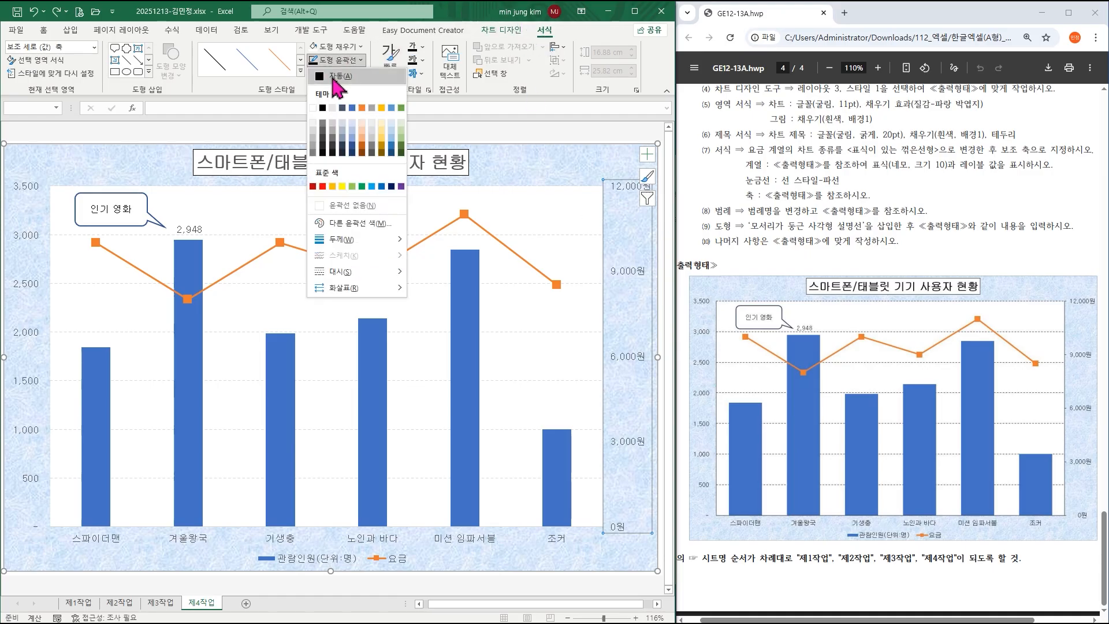
left_click(335, 77)
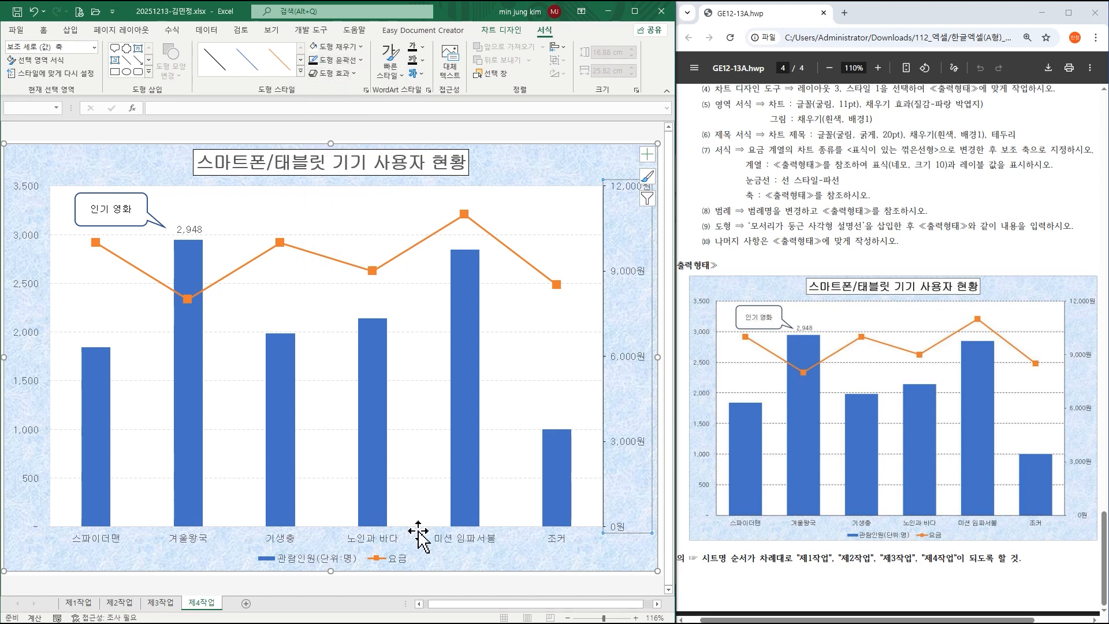
left_click(379, 543)
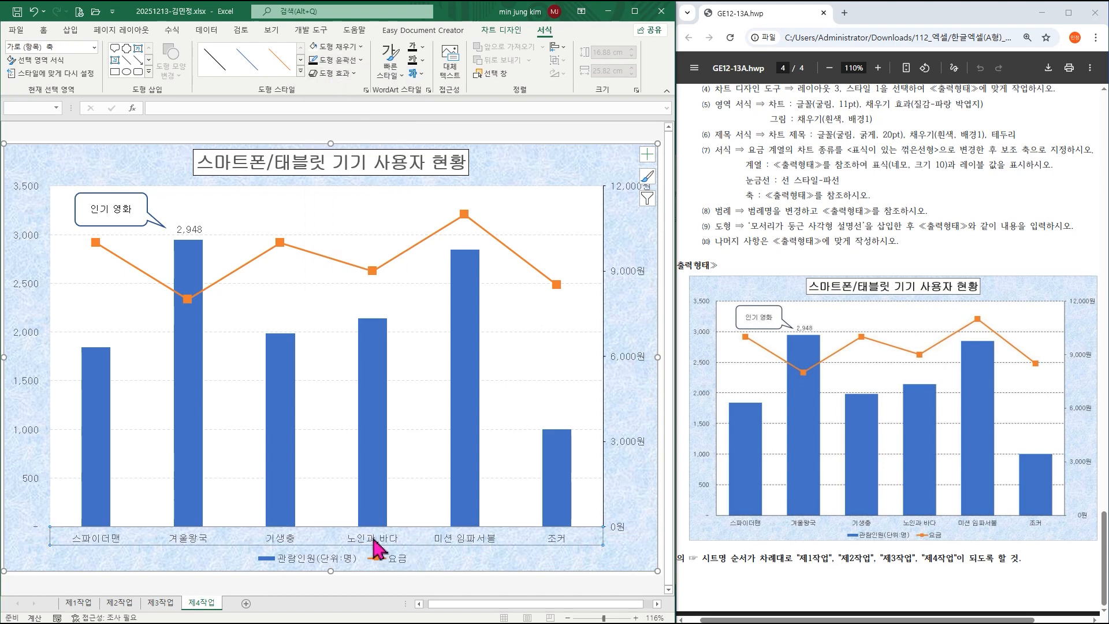
left_click(338, 60)
left_click(335, 77)
left_click(32, 238)
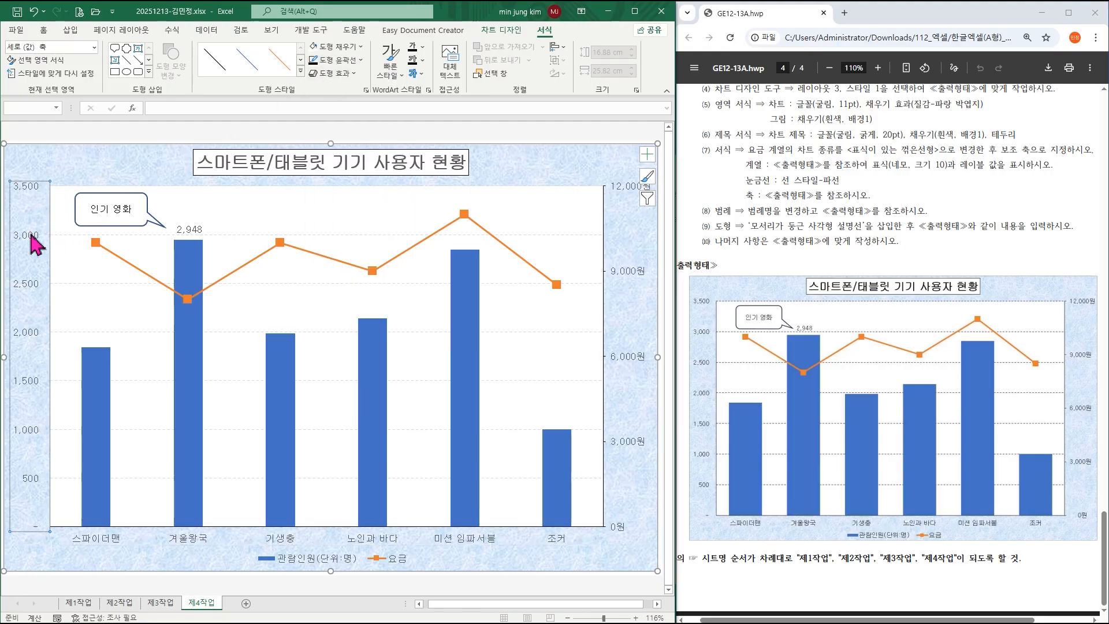
left_click(350, 61)
left_click(338, 79)
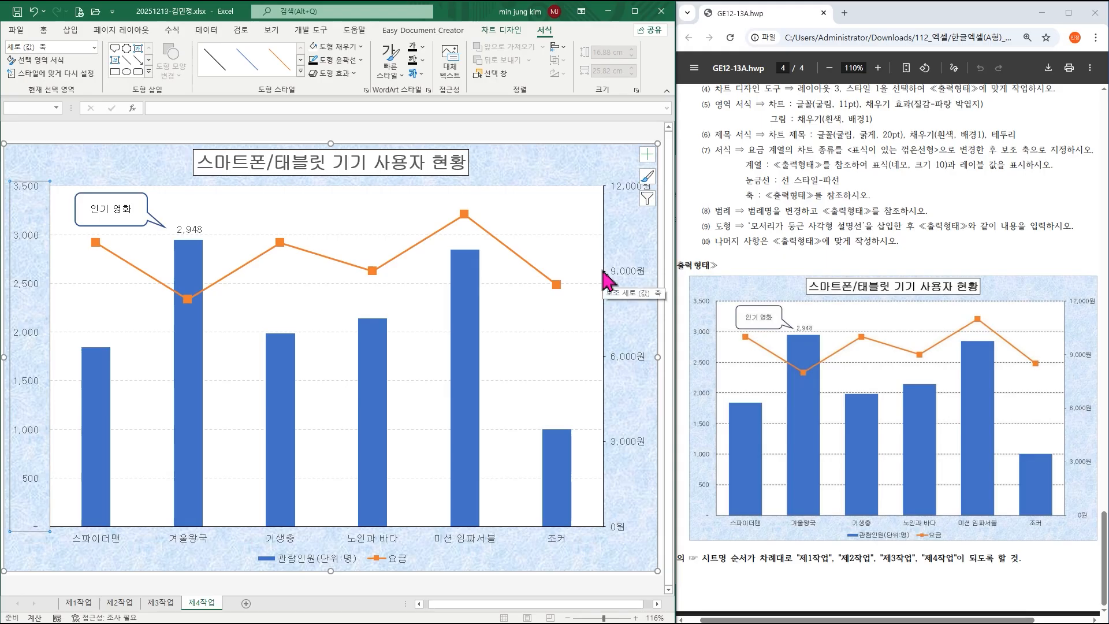
Make the major gridlines black dashed lines.
left_click(579, 235)
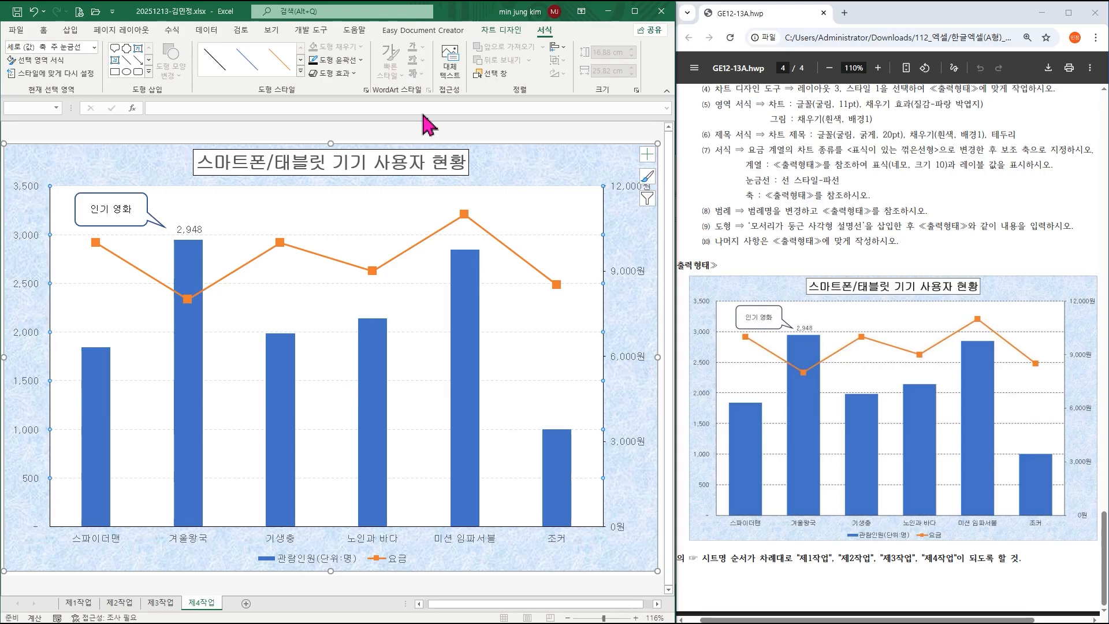
left_click(350, 60)
left_click(354, 76)
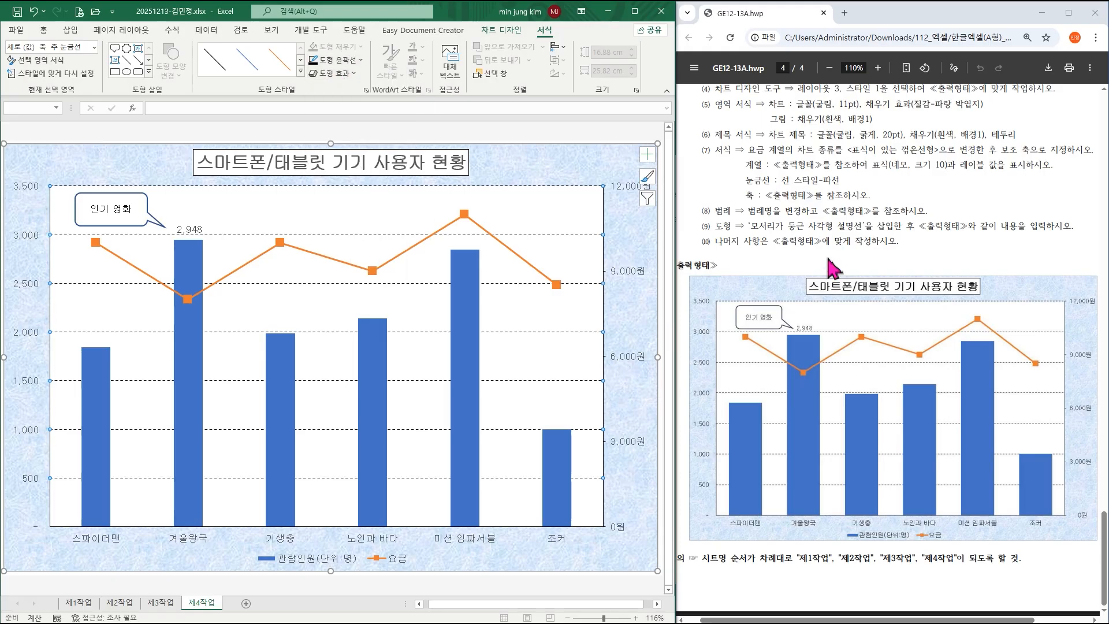
scroll(809, 196, "up", 2)
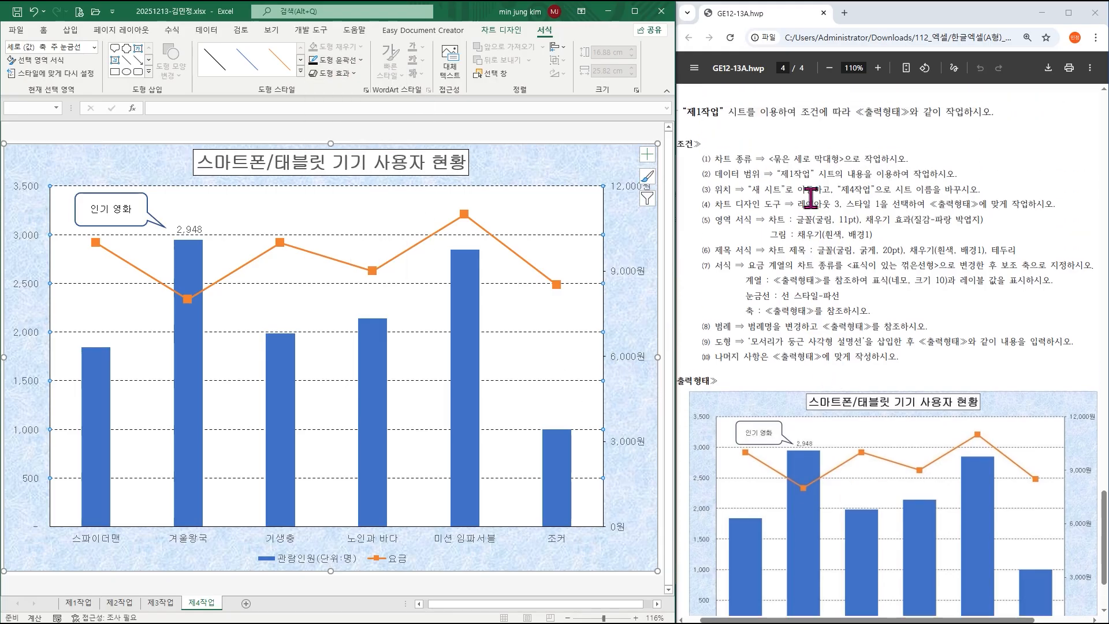
left_click_drag(747, 295, 838, 297)
left_click(849, 298)
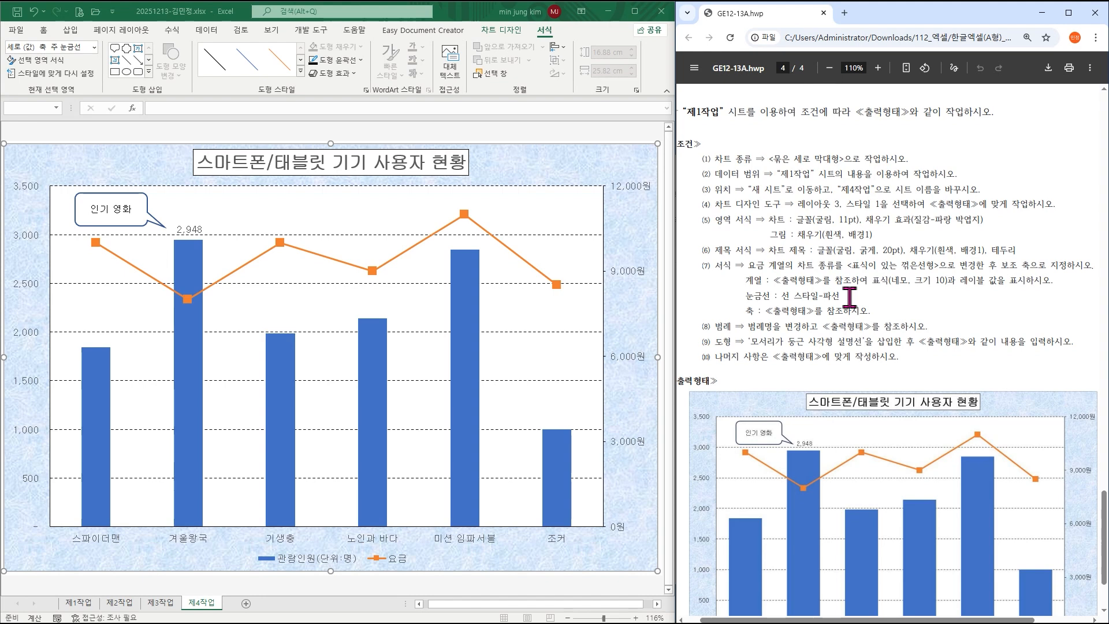
scroll(849, 298, "down", 3)
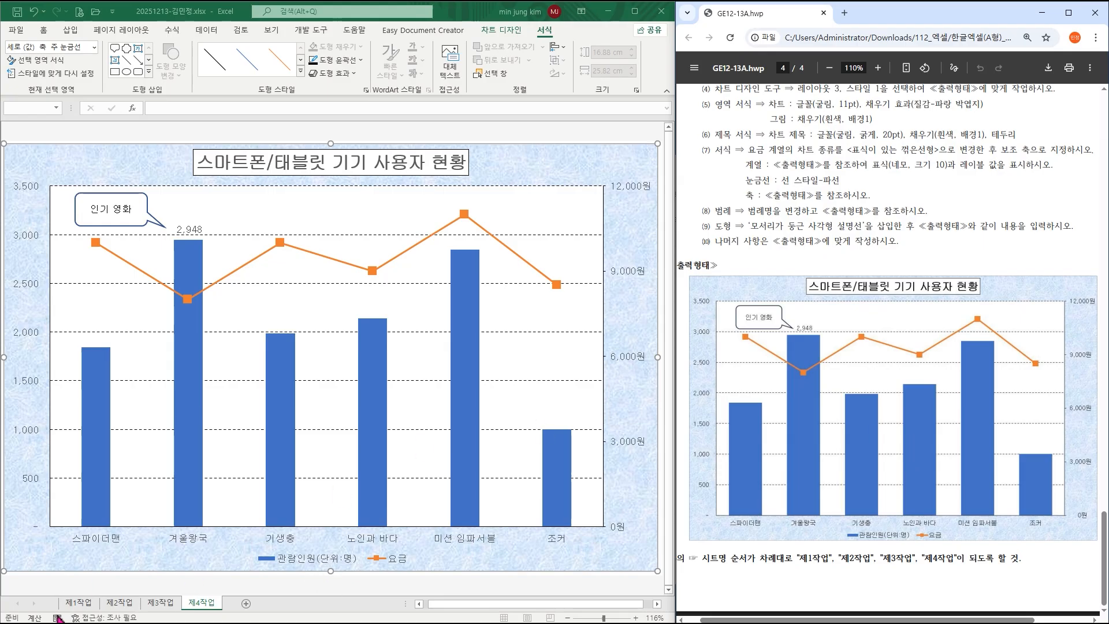
Review the 제1작업, 제2작업, 제3작업 and 제4작업 sheets, ending back on 제1작업.
left_click(80, 603)
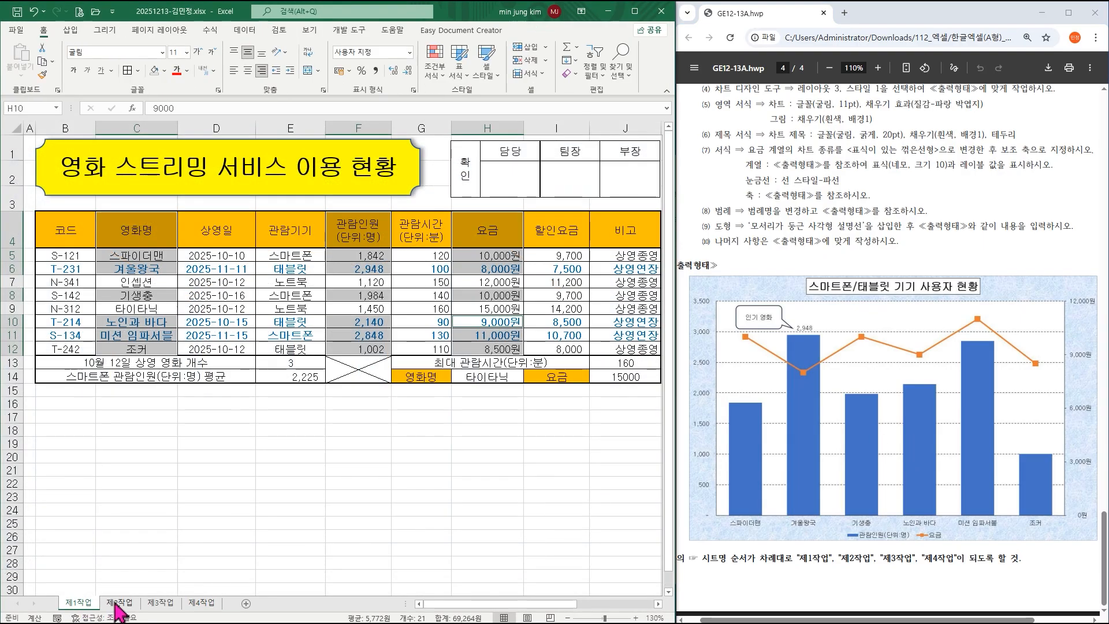
left_click(147, 535)
left_click(120, 603)
left_click(161, 604)
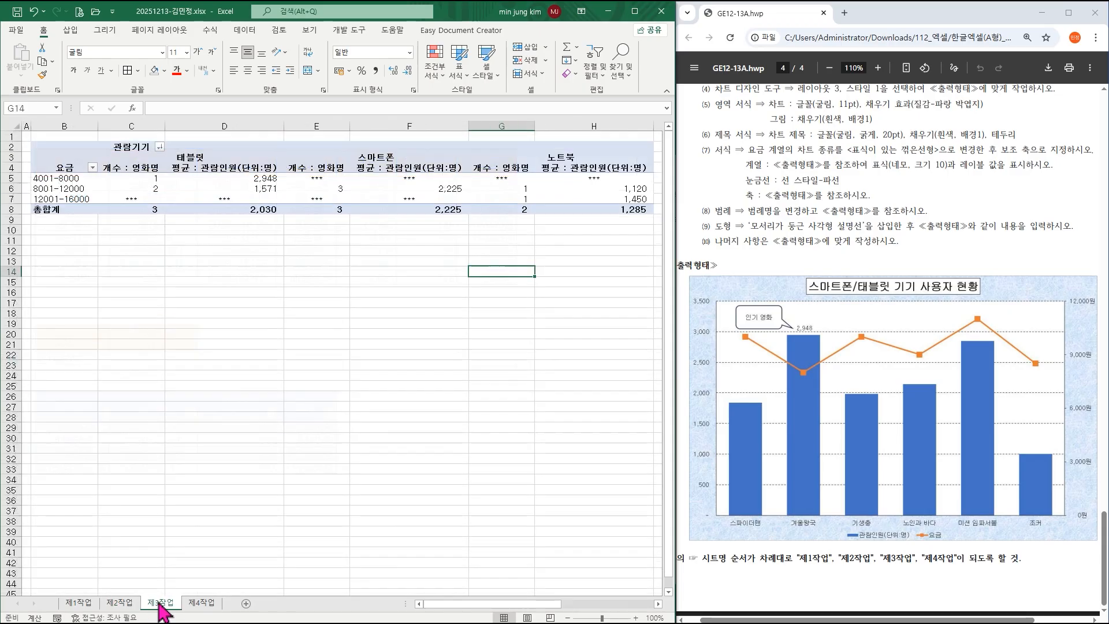
left_click(201, 604)
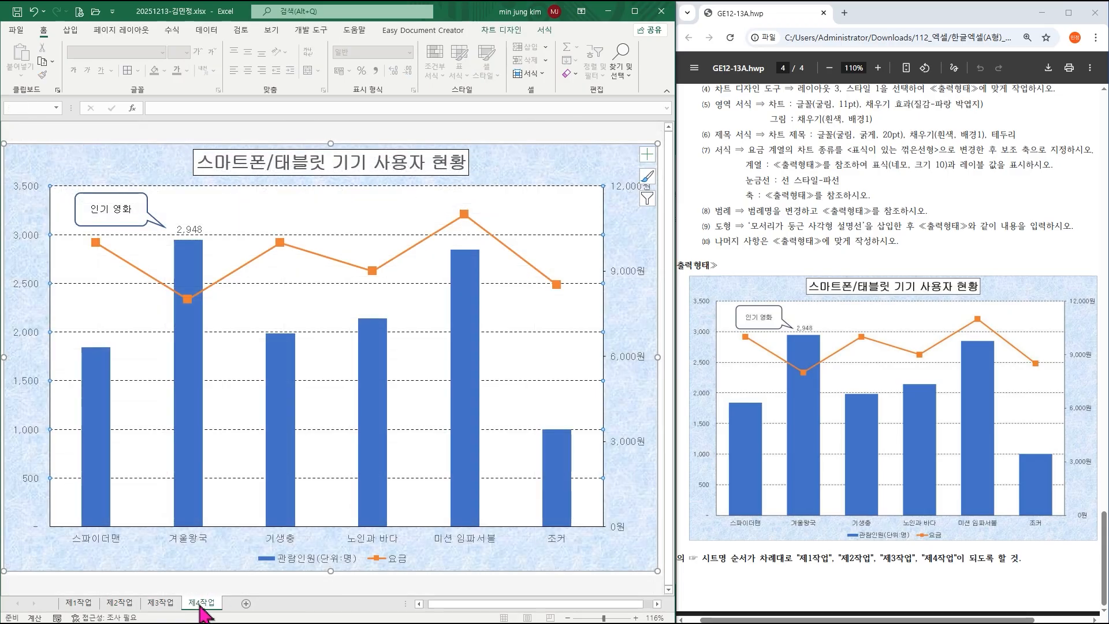
left_click(85, 607)
Save the workbook, leaving the active cell on 제1작업 at D17.
left_click(173, 421)
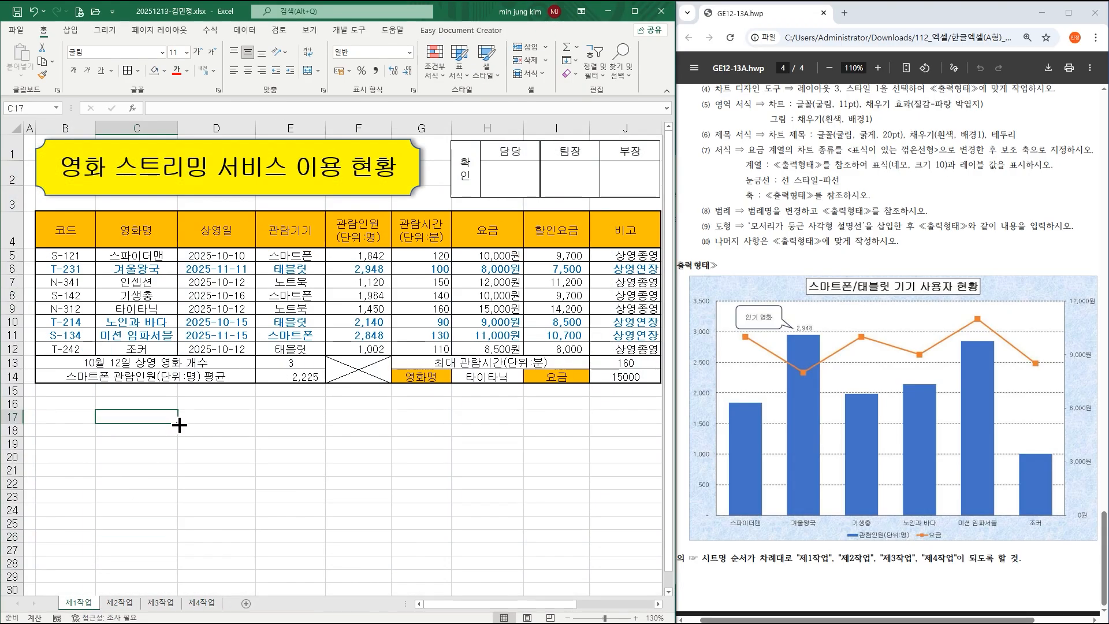
left_click(17, 10)
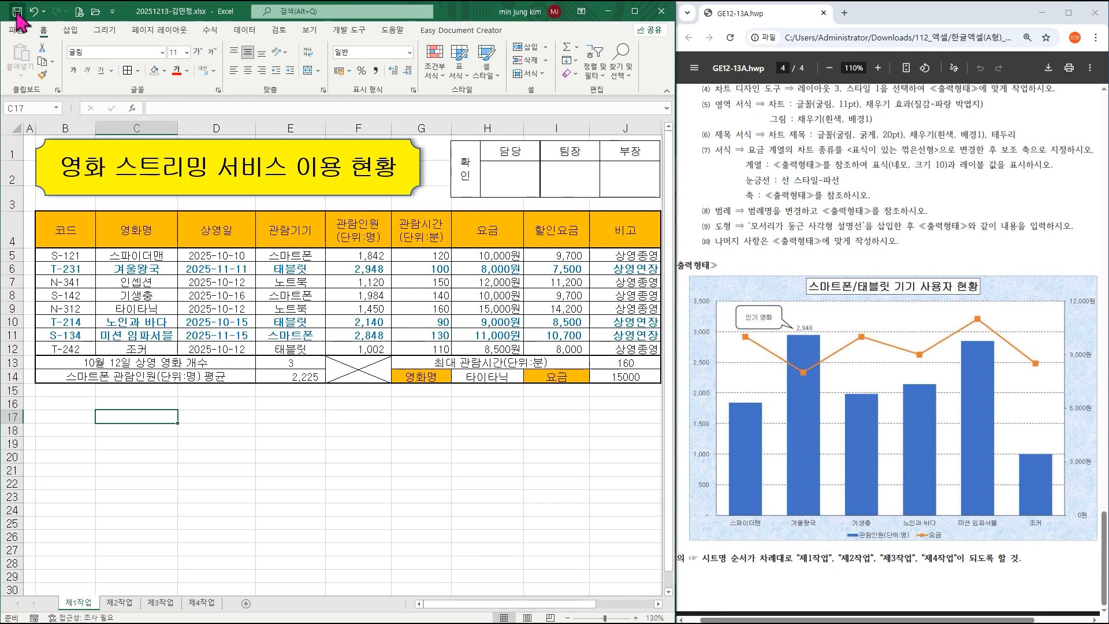
left_click(244, 417)
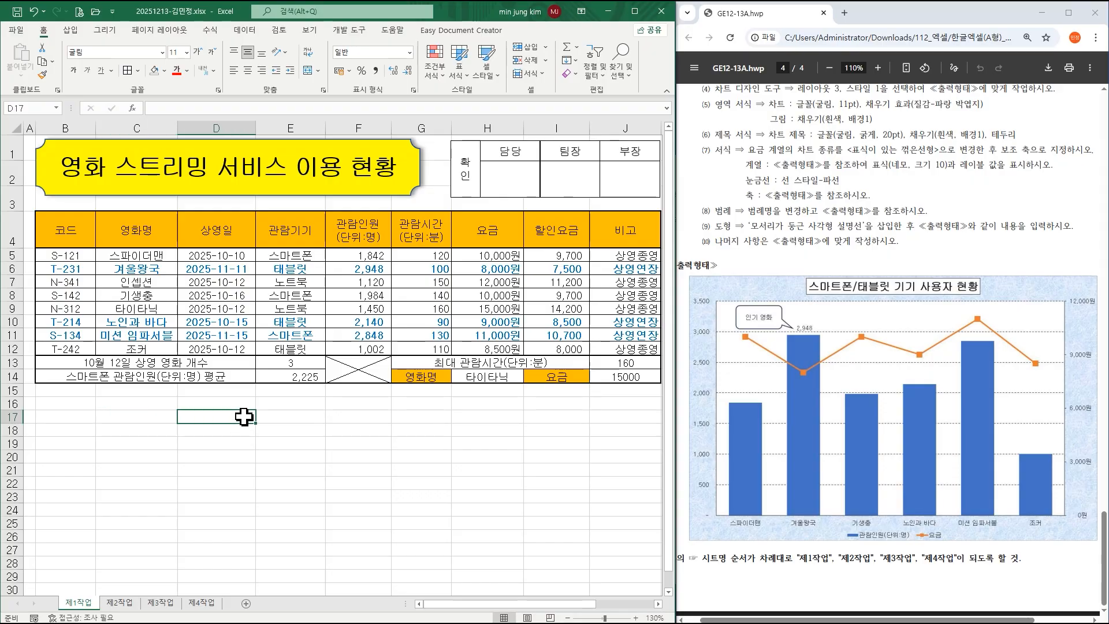